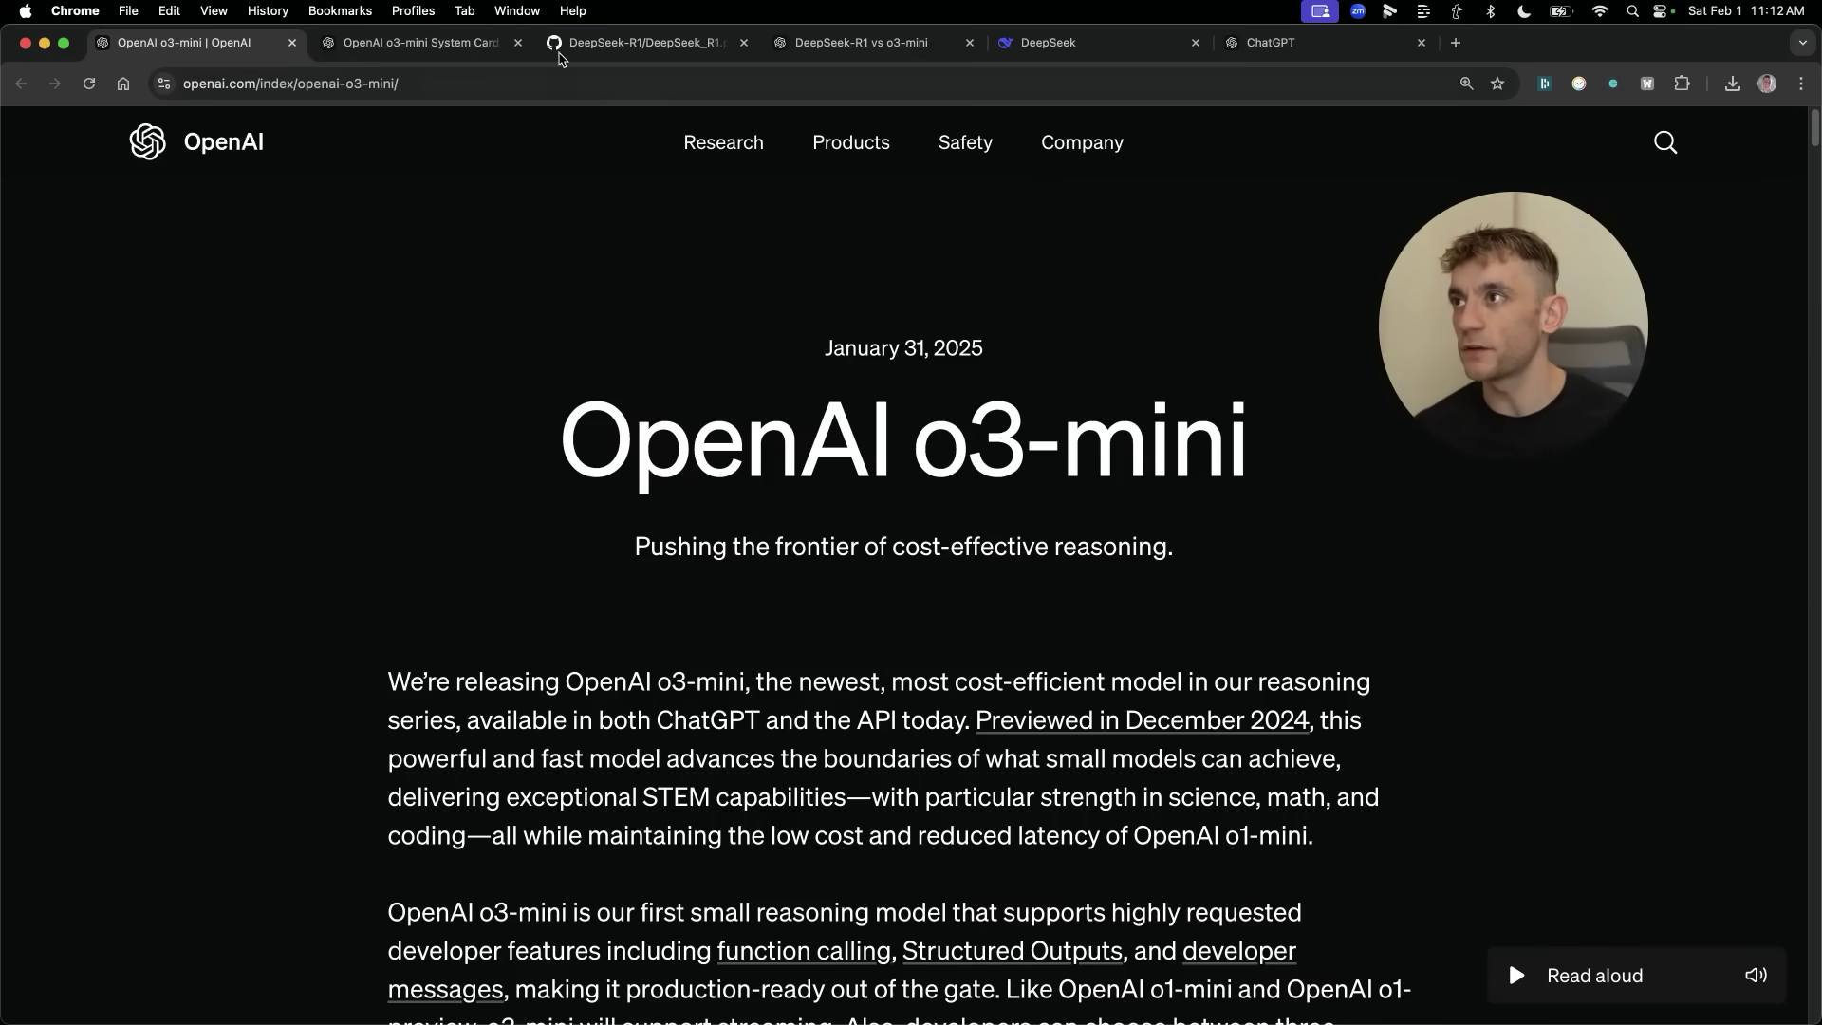
# Highlight the OpenAI o3-mini system card heading, then bring up the DeepSeek_R1.pdf GitHub page.
pyautogui.click(432, 42)
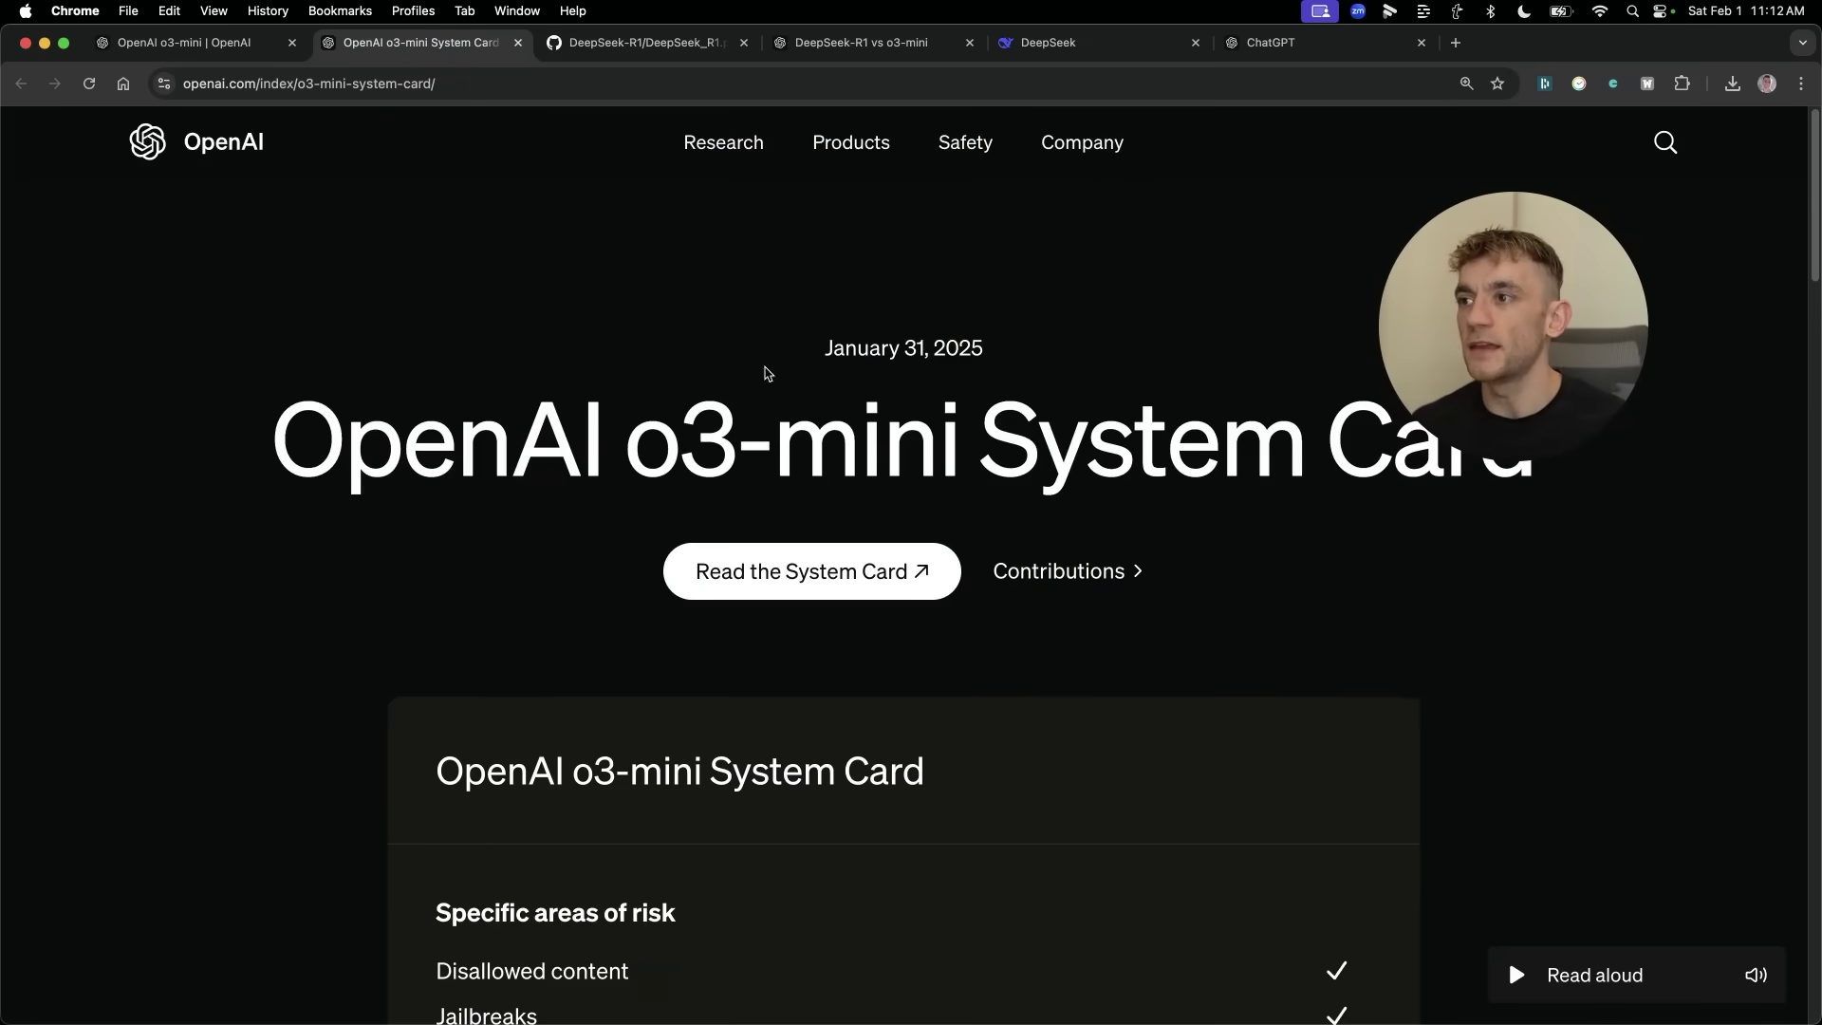
pyautogui.moveTo(219, 446); pyautogui.dragTo(943, 450)
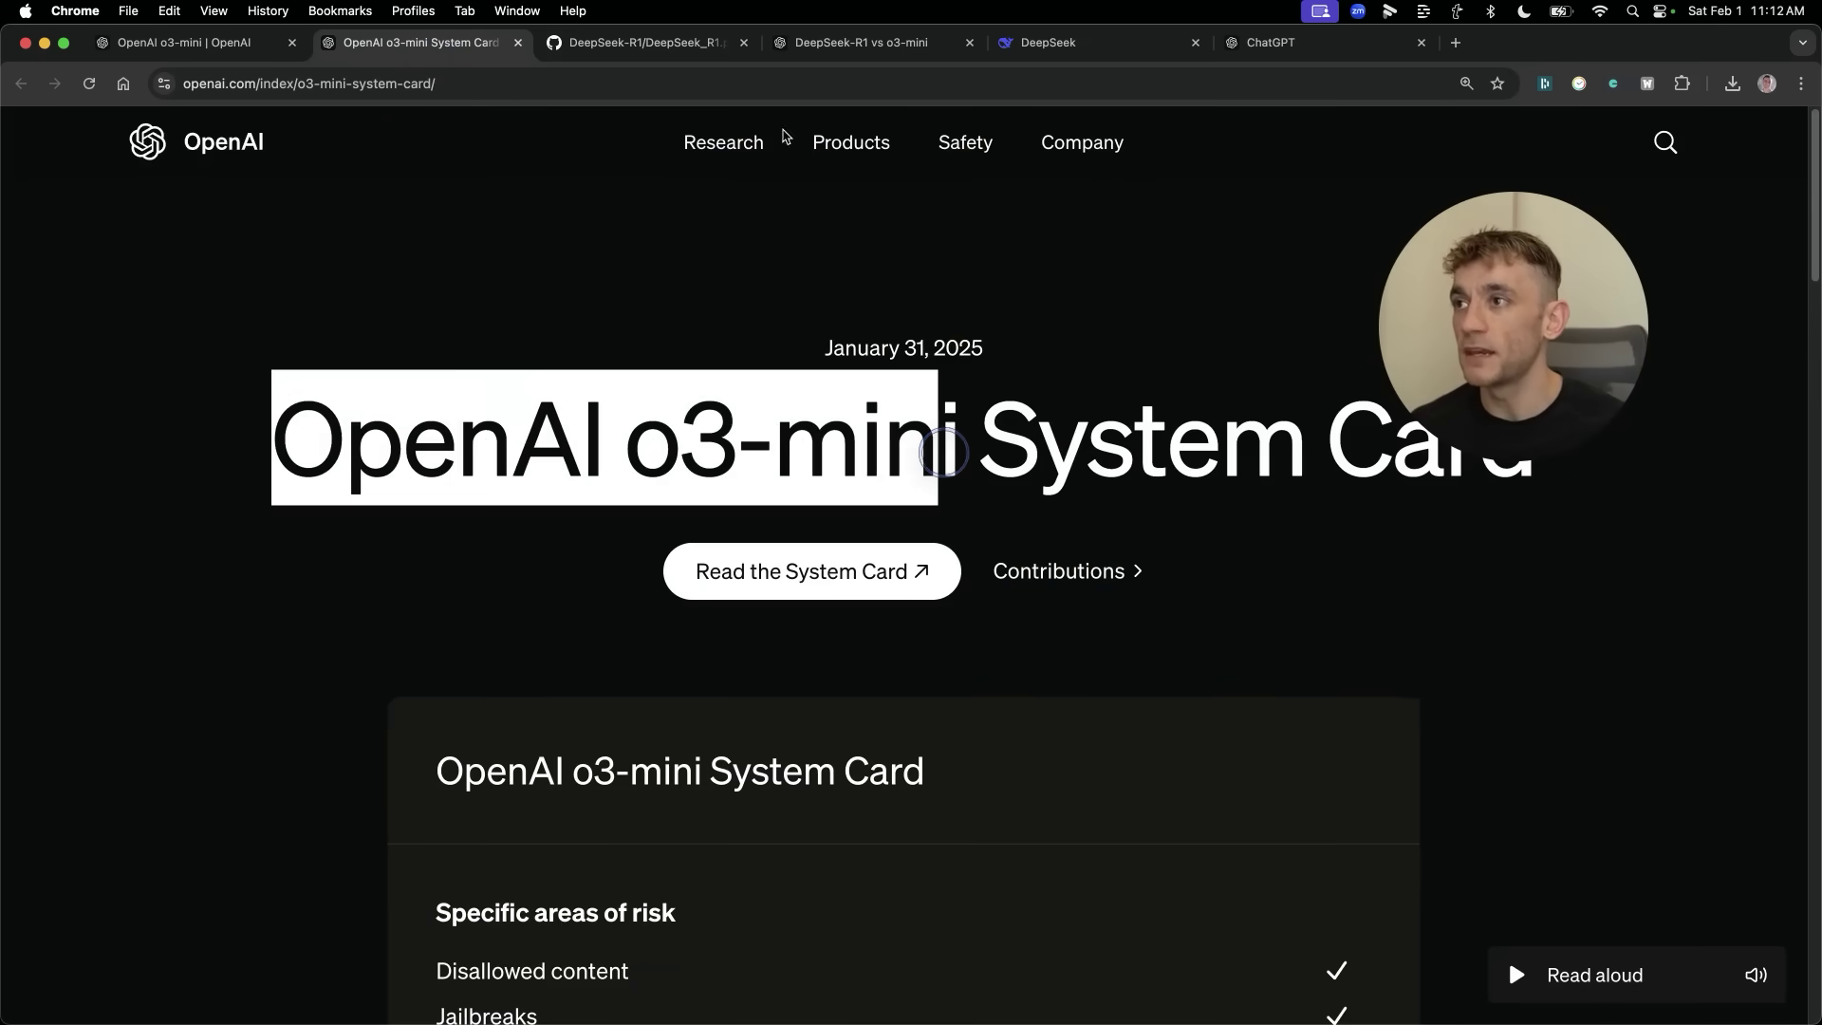
pyautogui.click(646, 43)
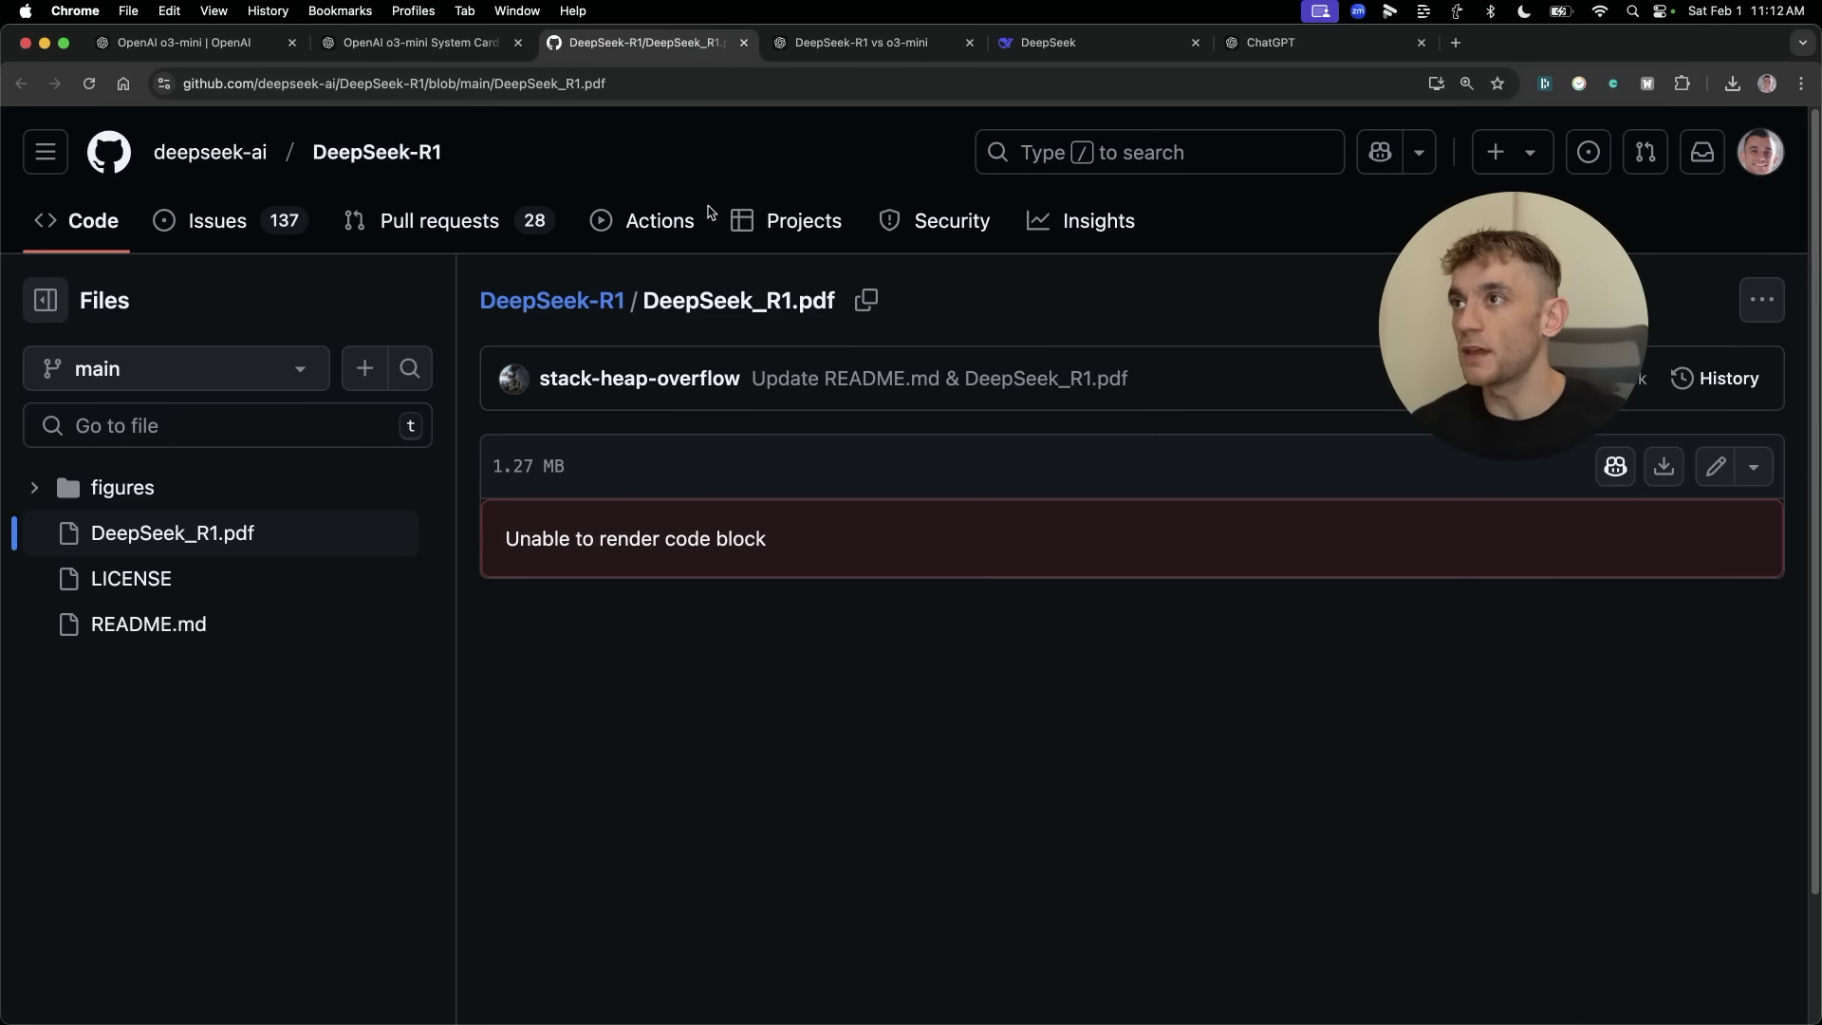
# Open the DeepSeek-R1 vs o3-mini chat and skim its opening content.
pyautogui.click(897, 43)
pyautogui.moveTo(1529, 326); pyautogui.dragTo(1671, 319)
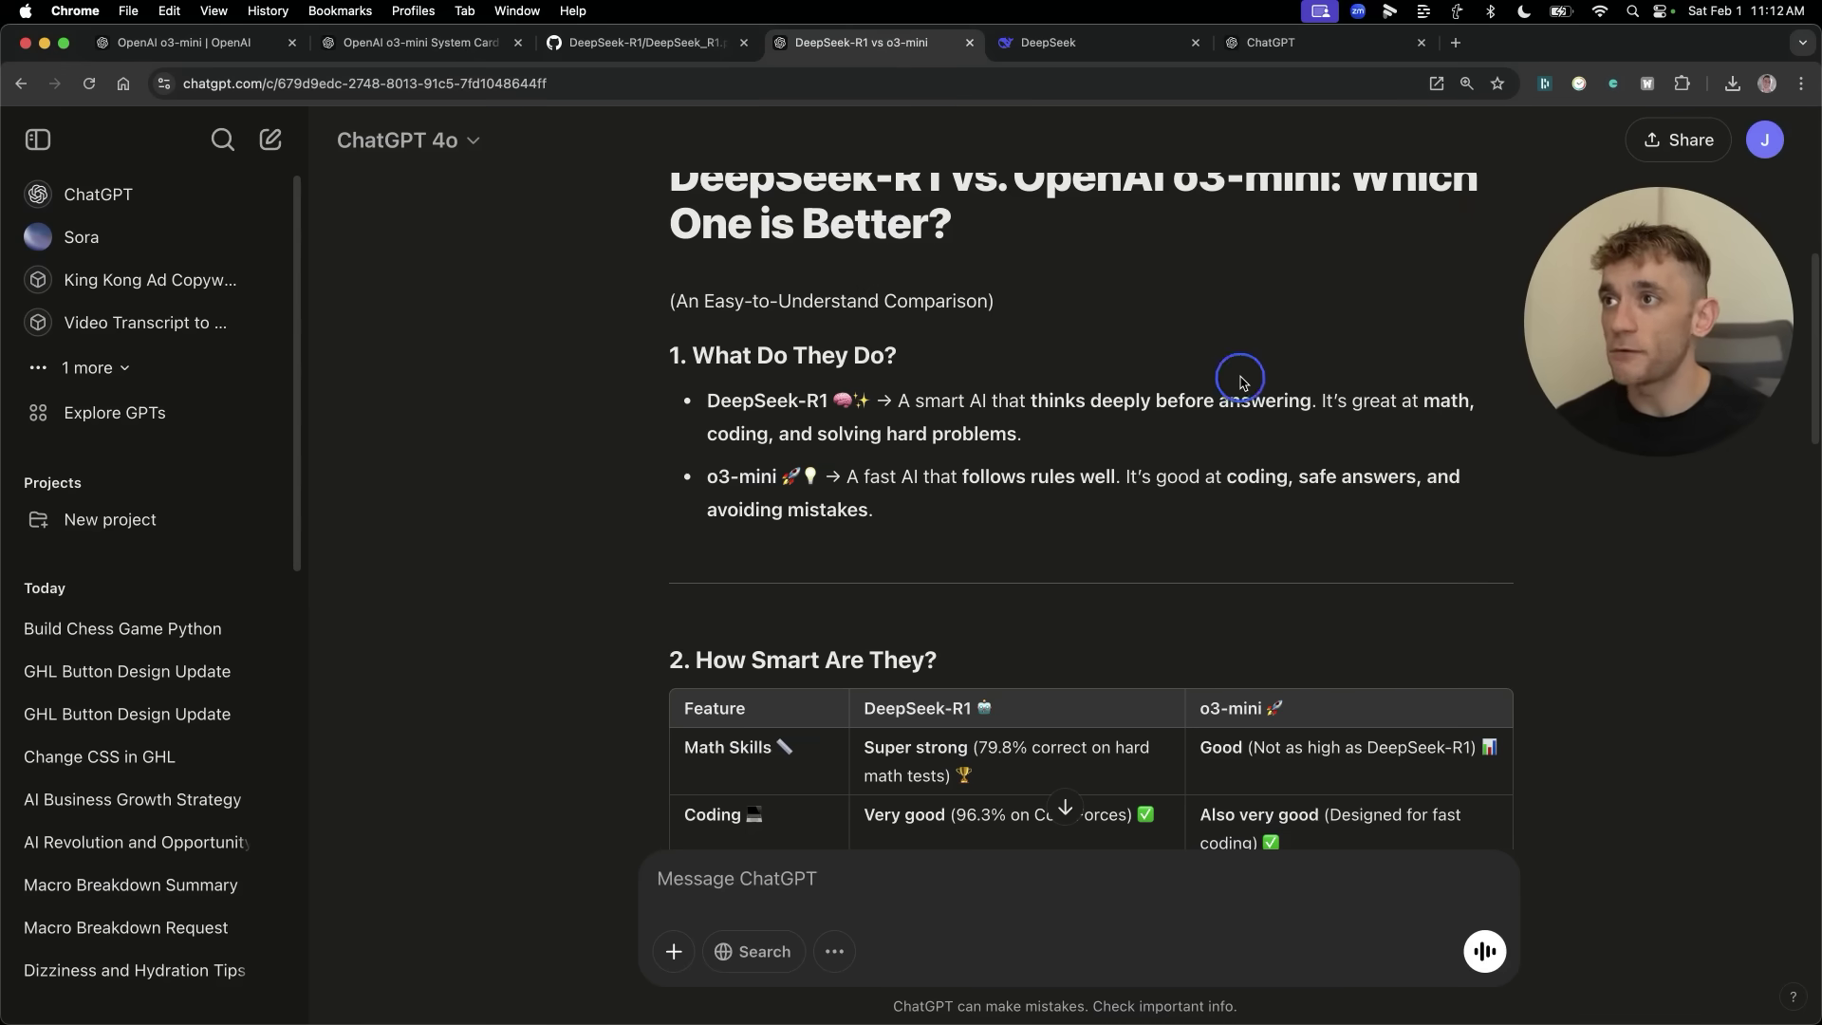
pyautogui.scroll(5, 1085, 541)
pyautogui.scroll(-2, 1038, 596)
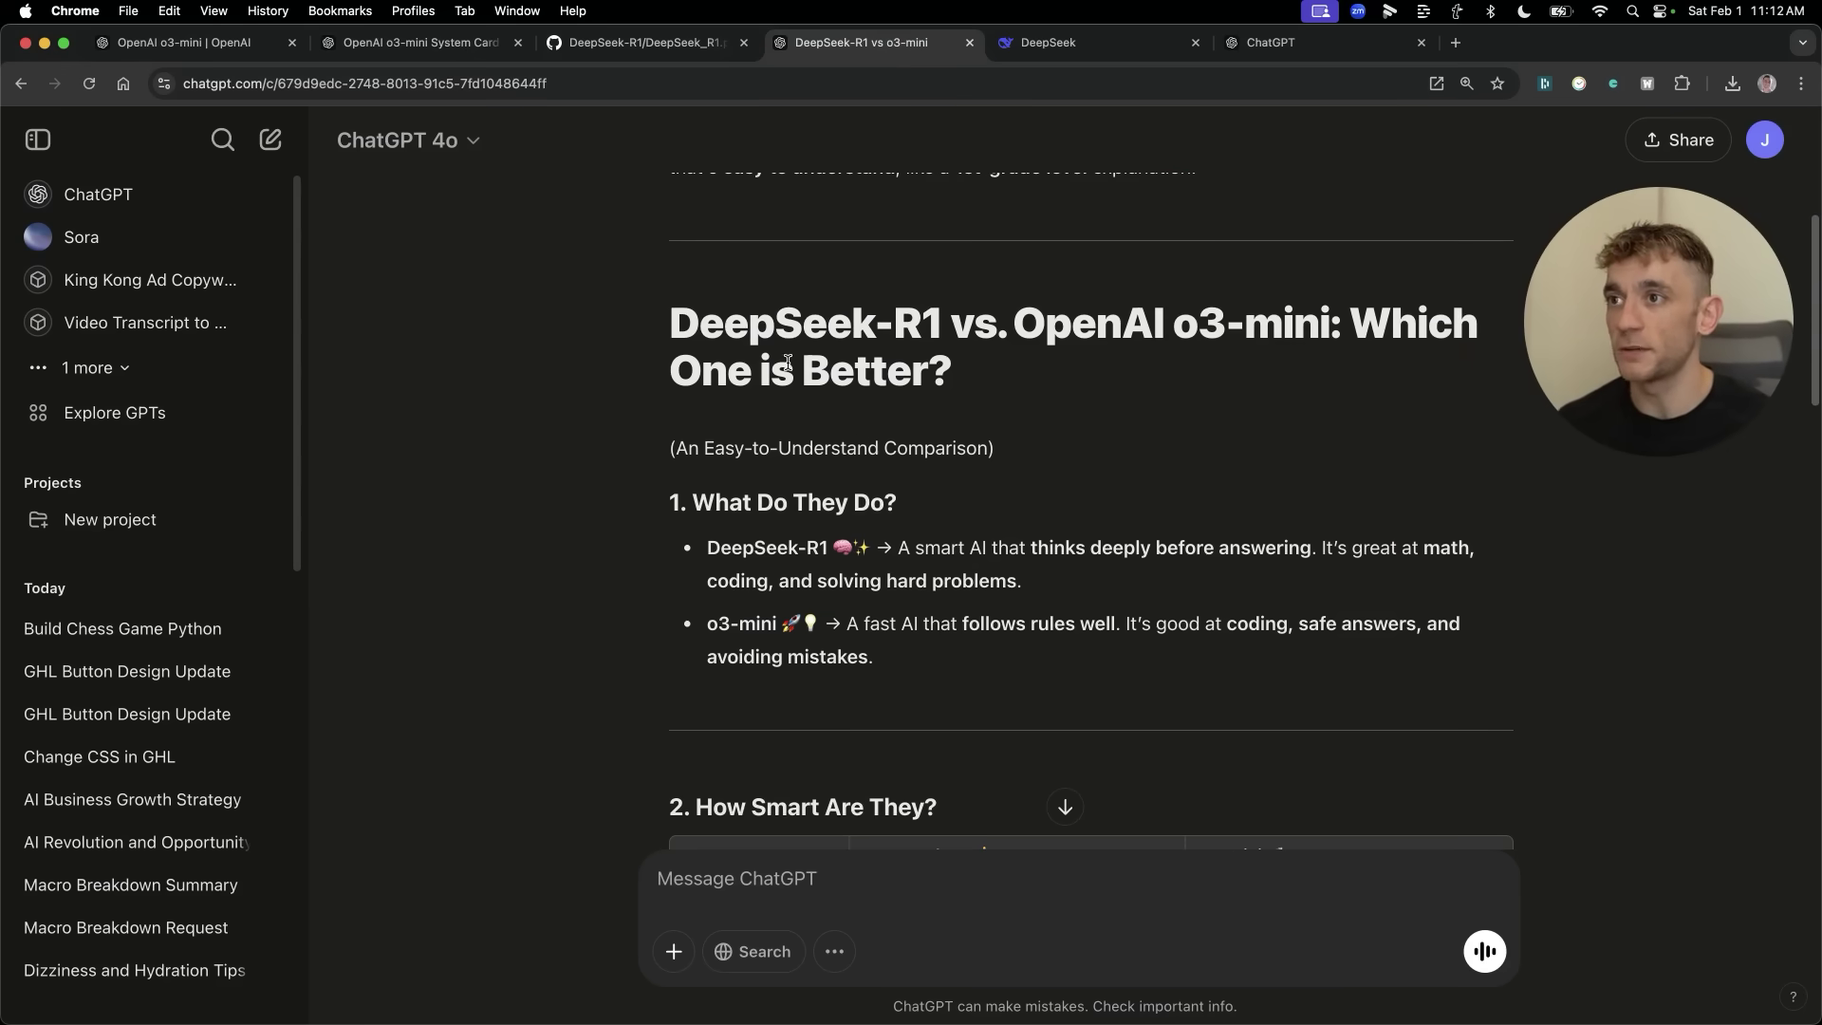
pyautogui.moveTo(663, 323); pyautogui.dragTo(1078, 399)
pyautogui.scroll(-3, 1078, 398)
pyautogui.scroll(-3, 1067, 468)
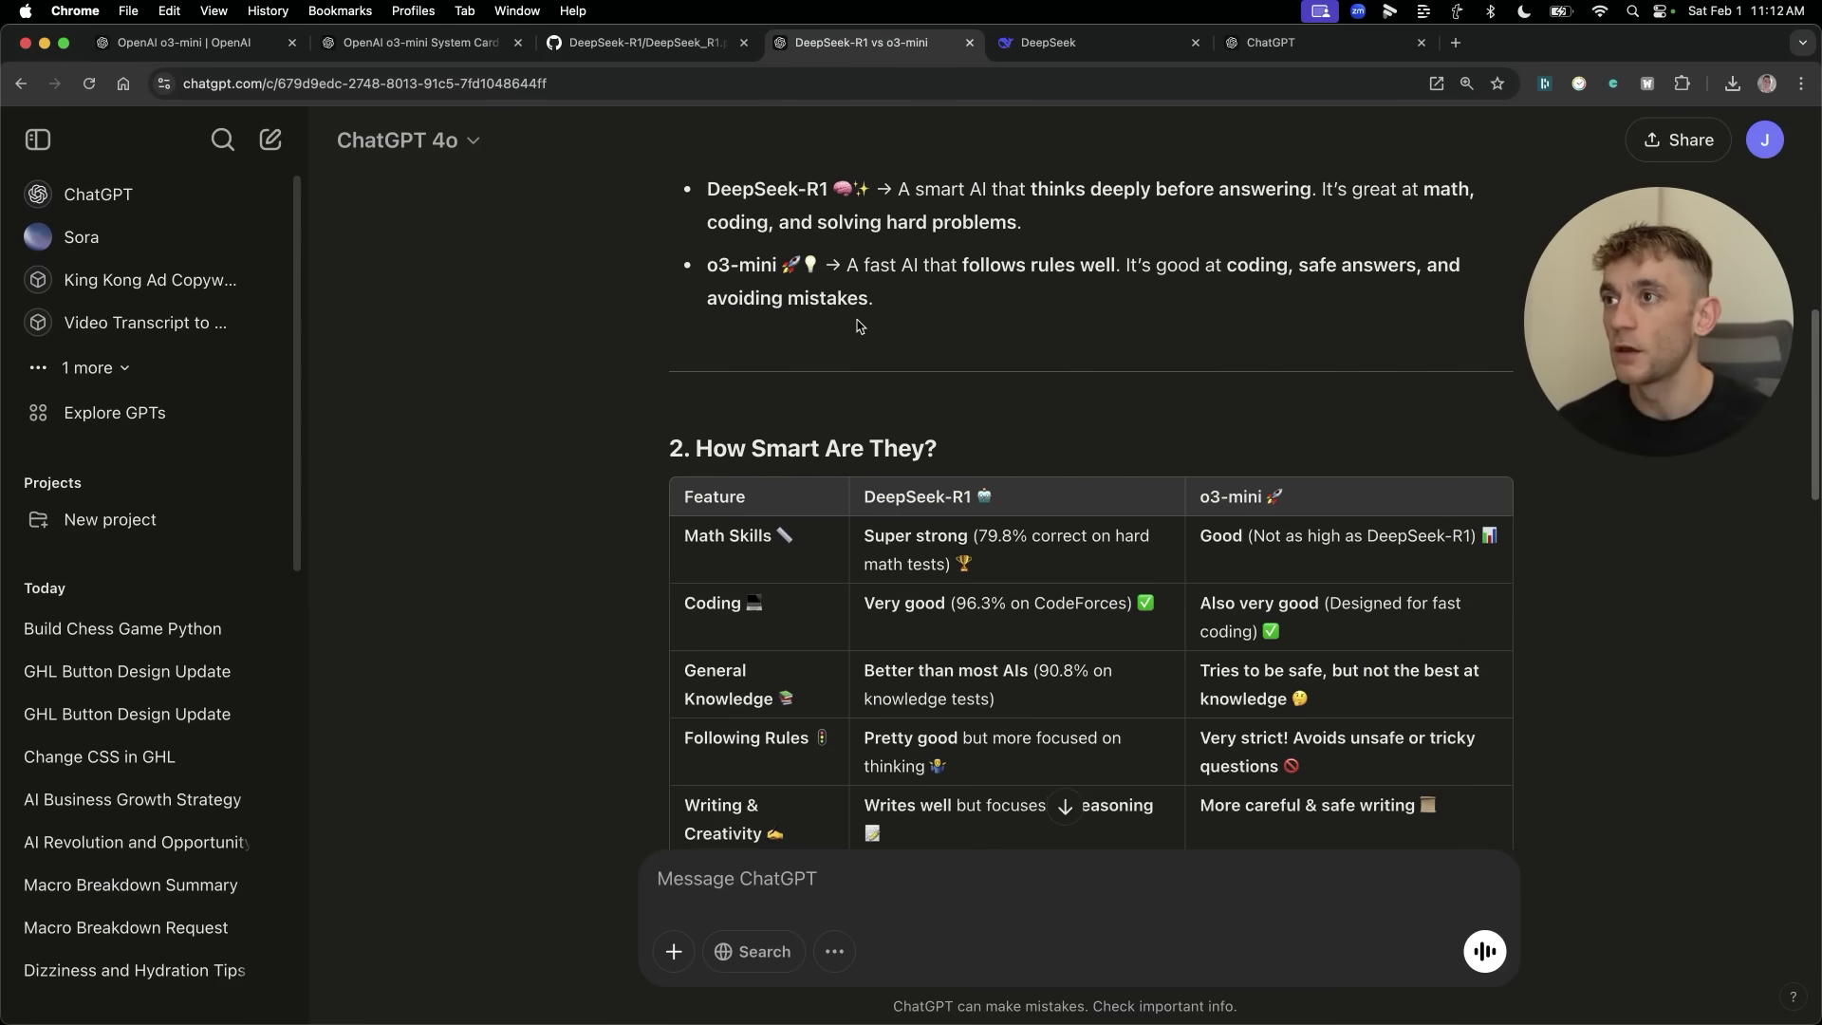
pyautogui.scroll(1, 854, 361)
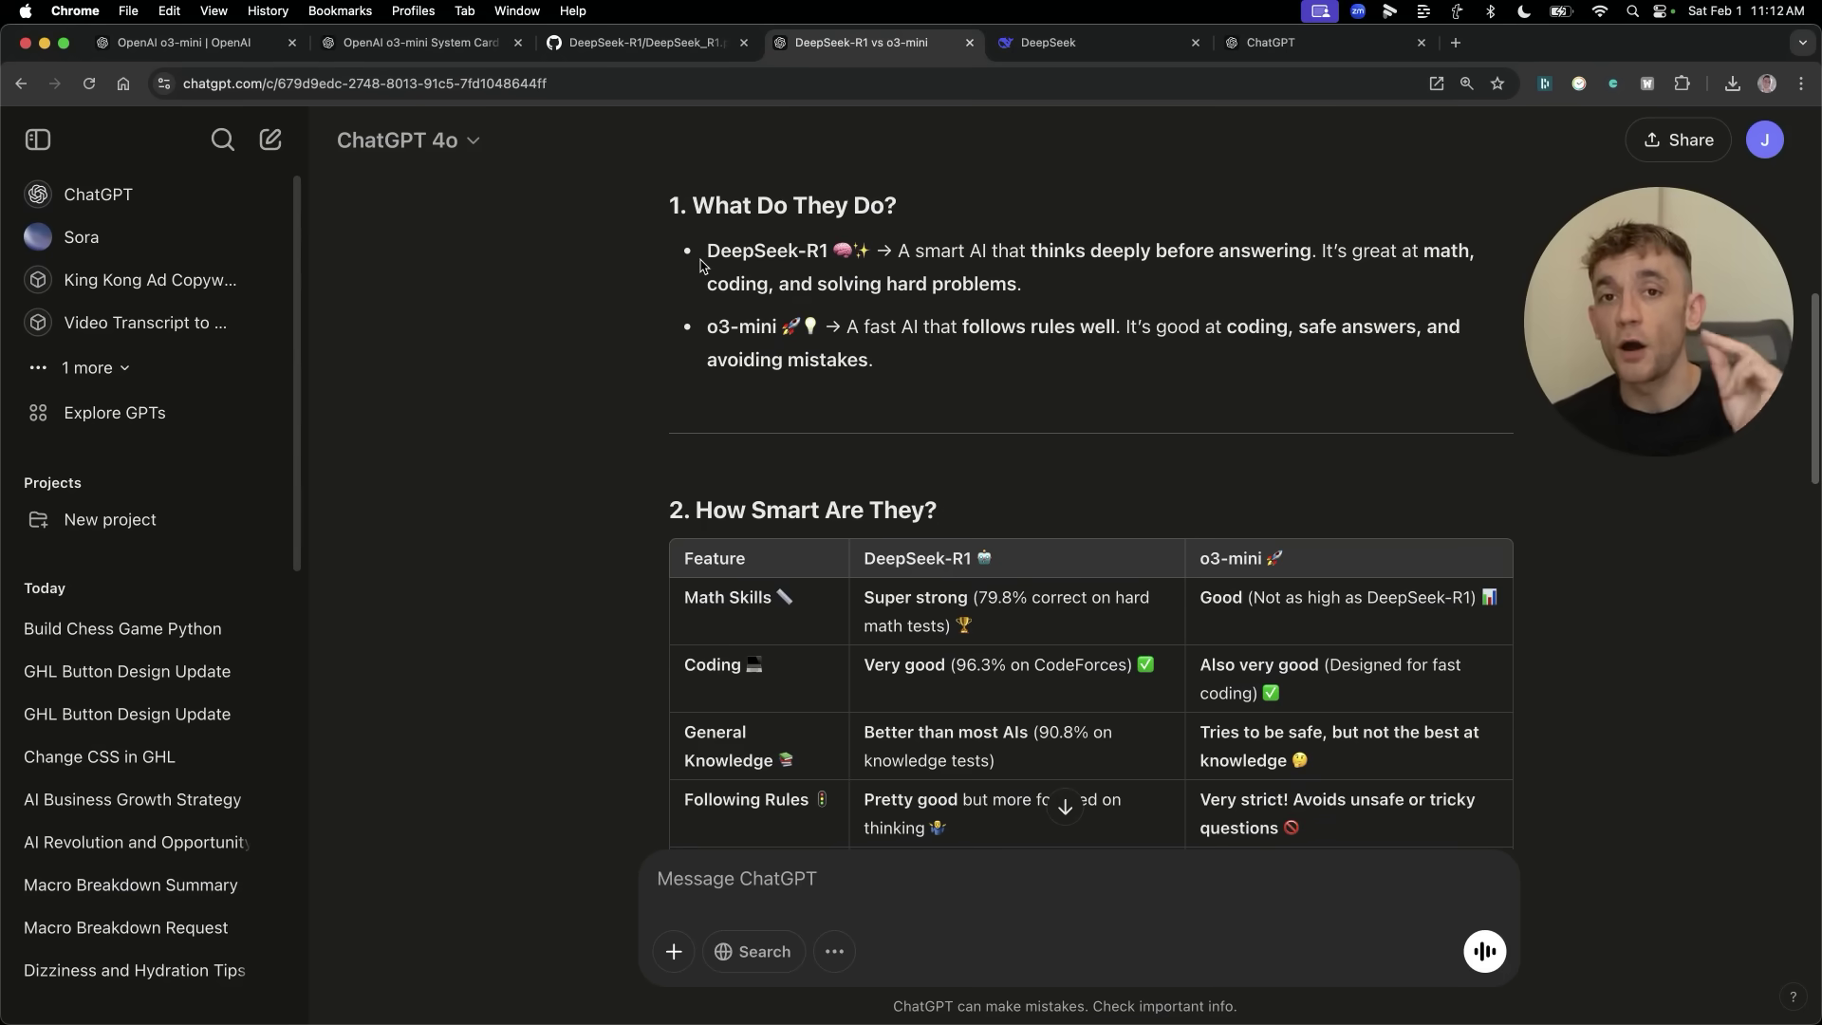
# Check the model list without changing it, highlight 'How Smart Are They?' and enlarge the page.
pyautogui.click(406, 141)
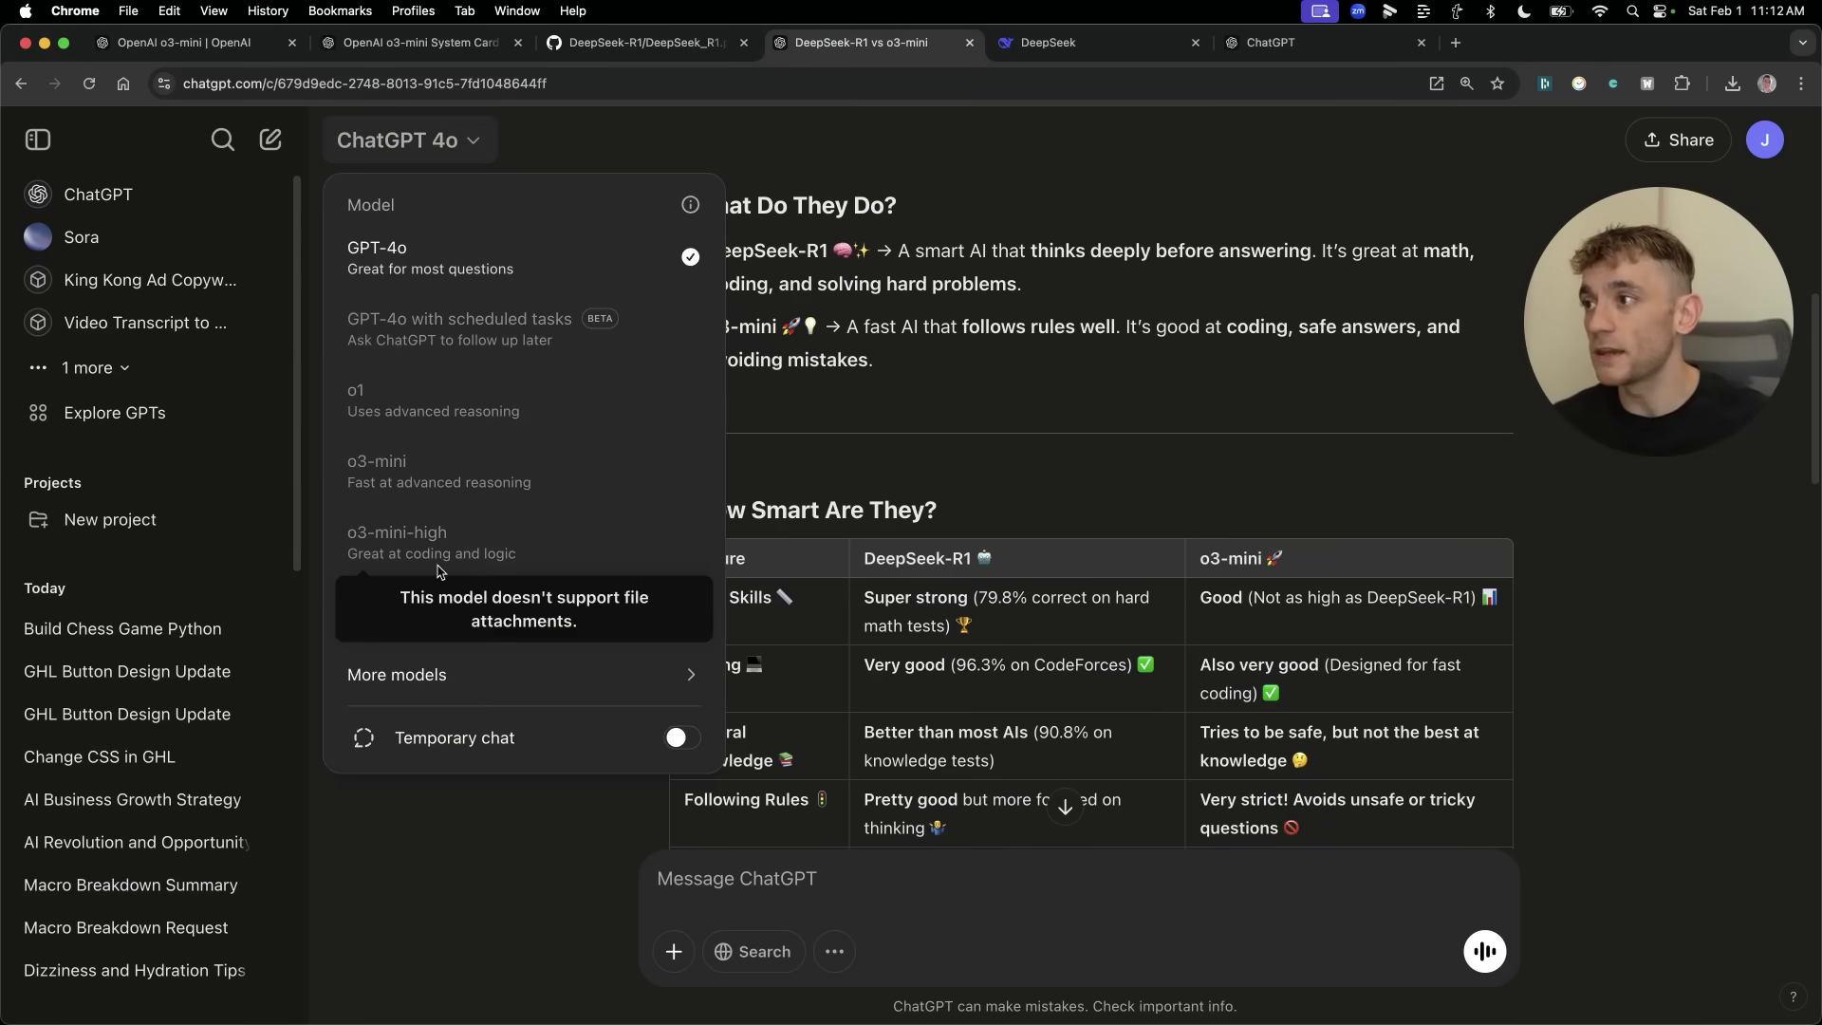
pyautogui.click(1475, 370)
pyautogui.scroll(-3, 1475, 370)
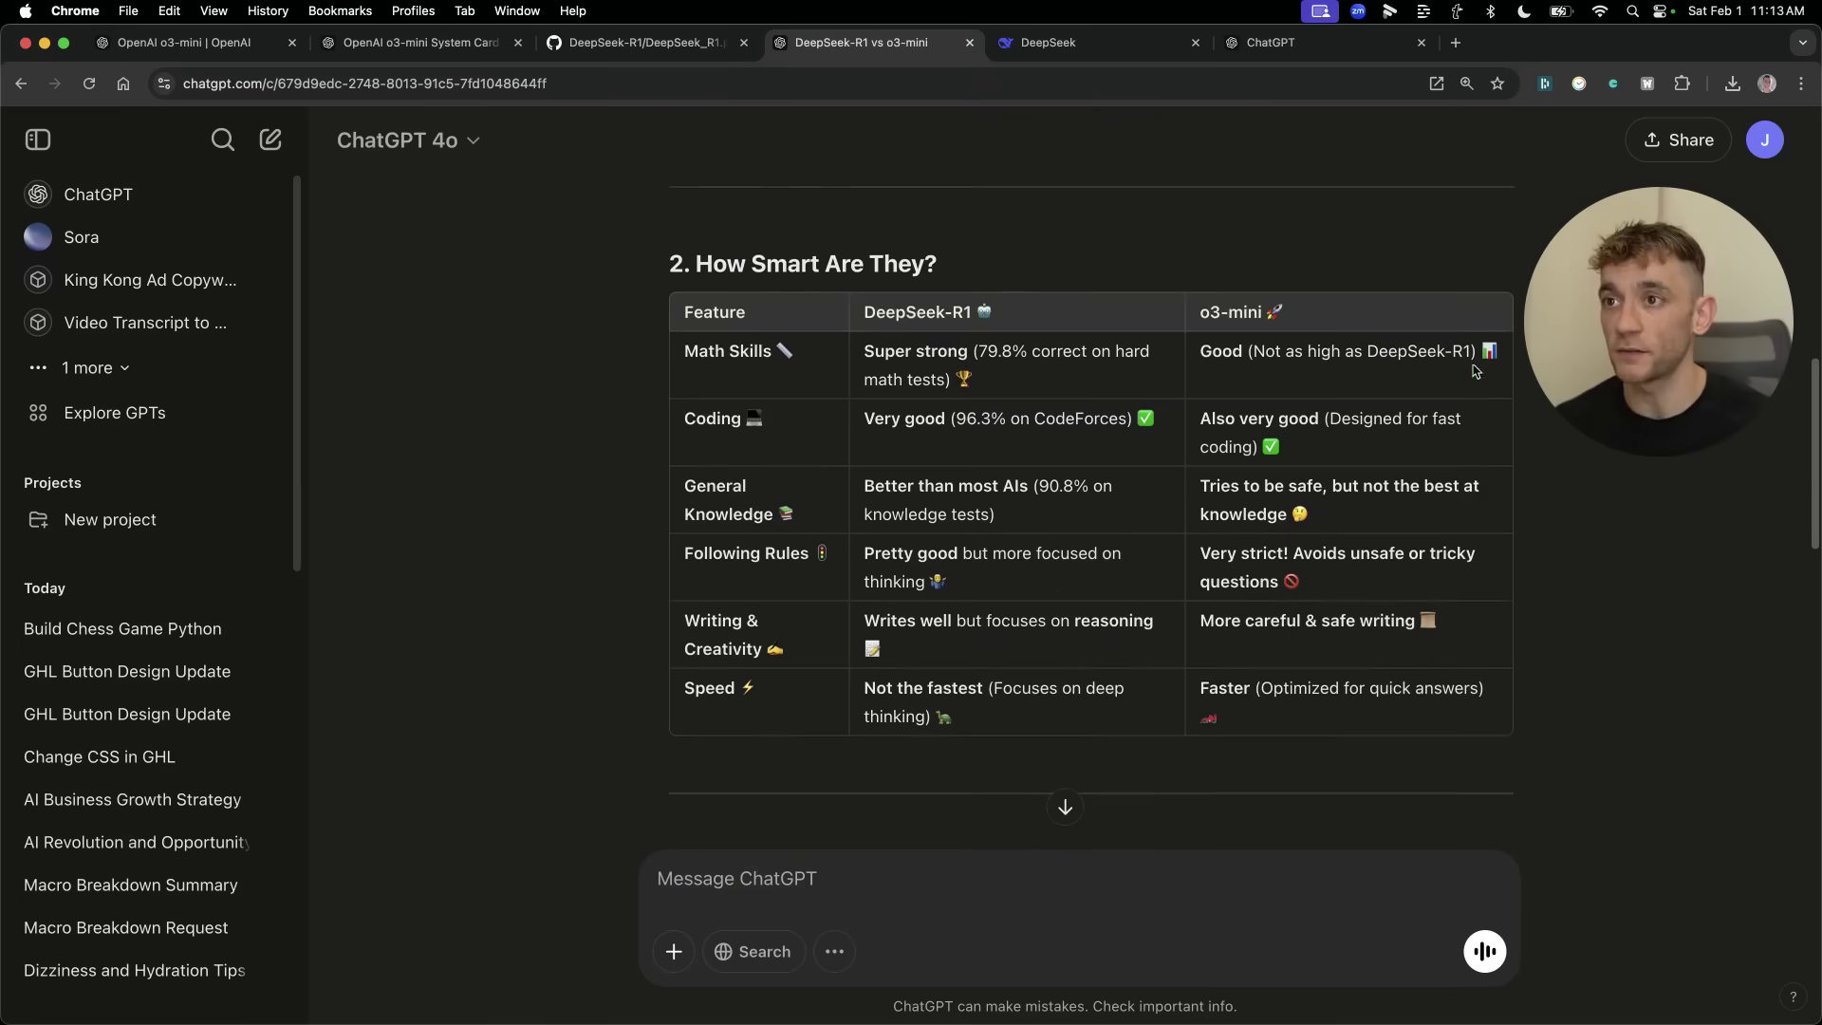
pyautogui.click(707, 324)
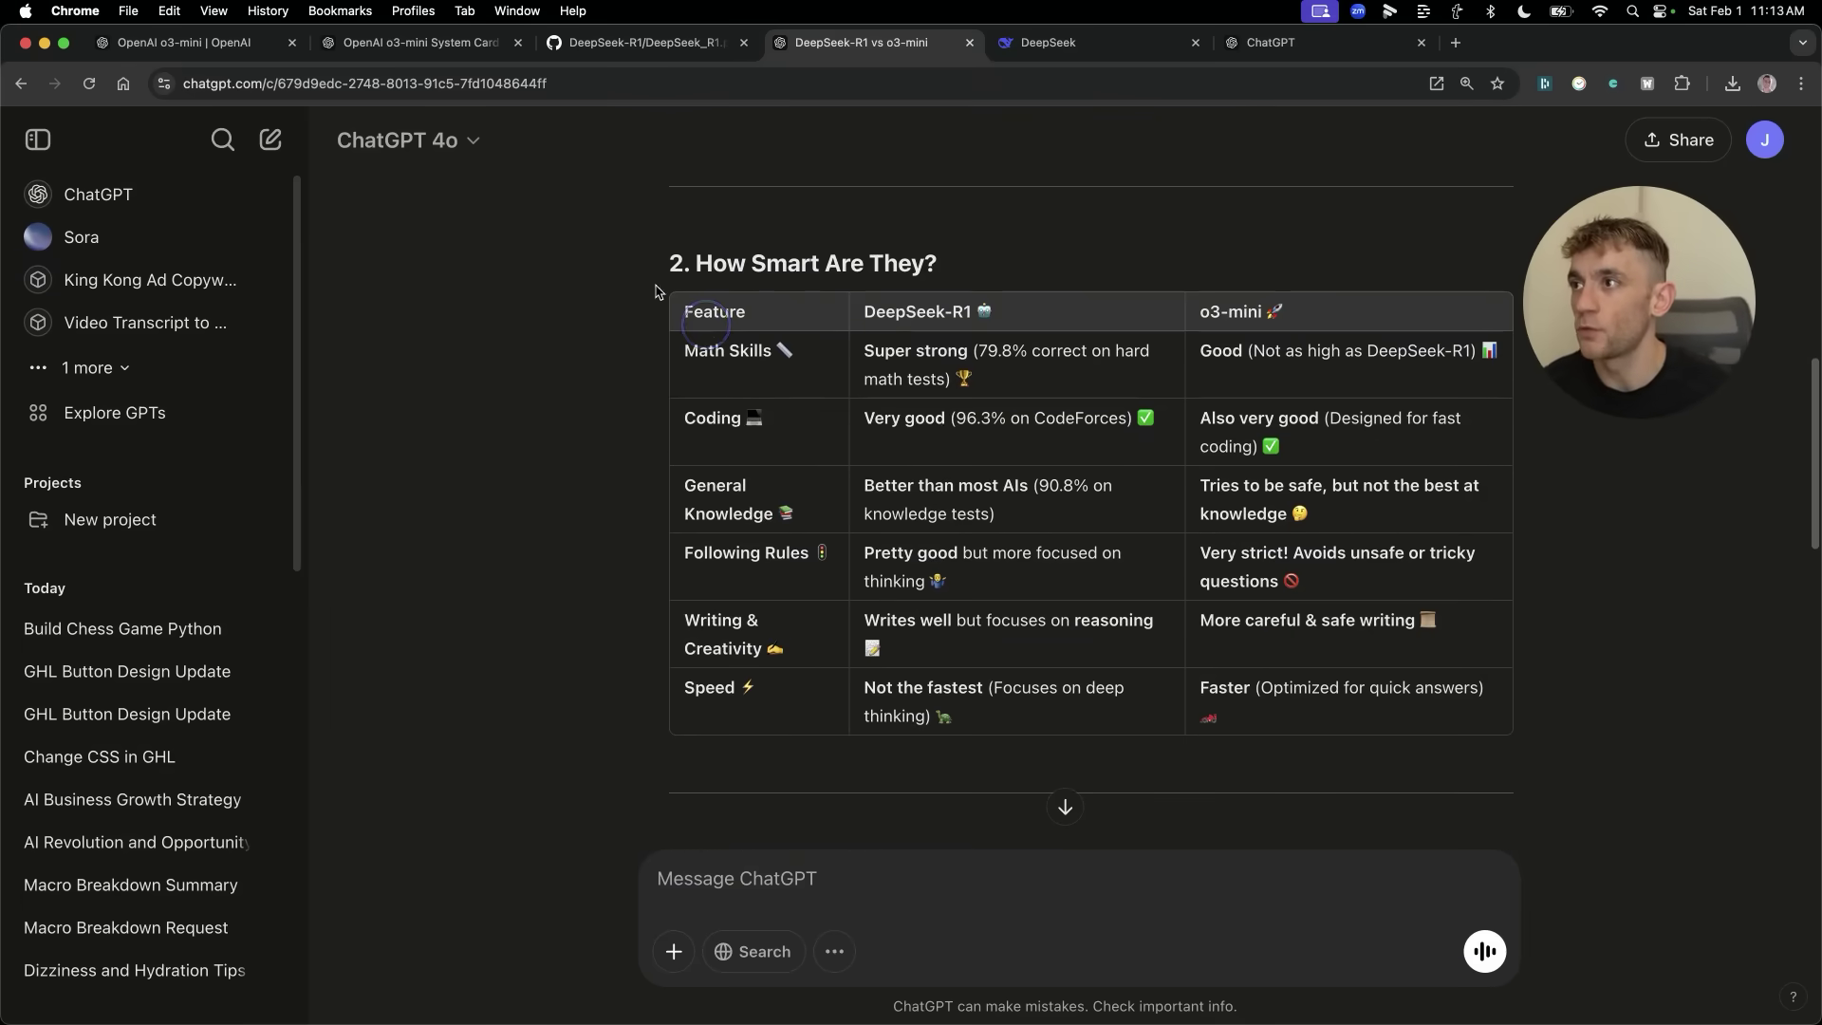
pyautogui.moveTo(657, 266); pyautogui.dragTo(1098, 256)
pyautogui.click(857, 368)
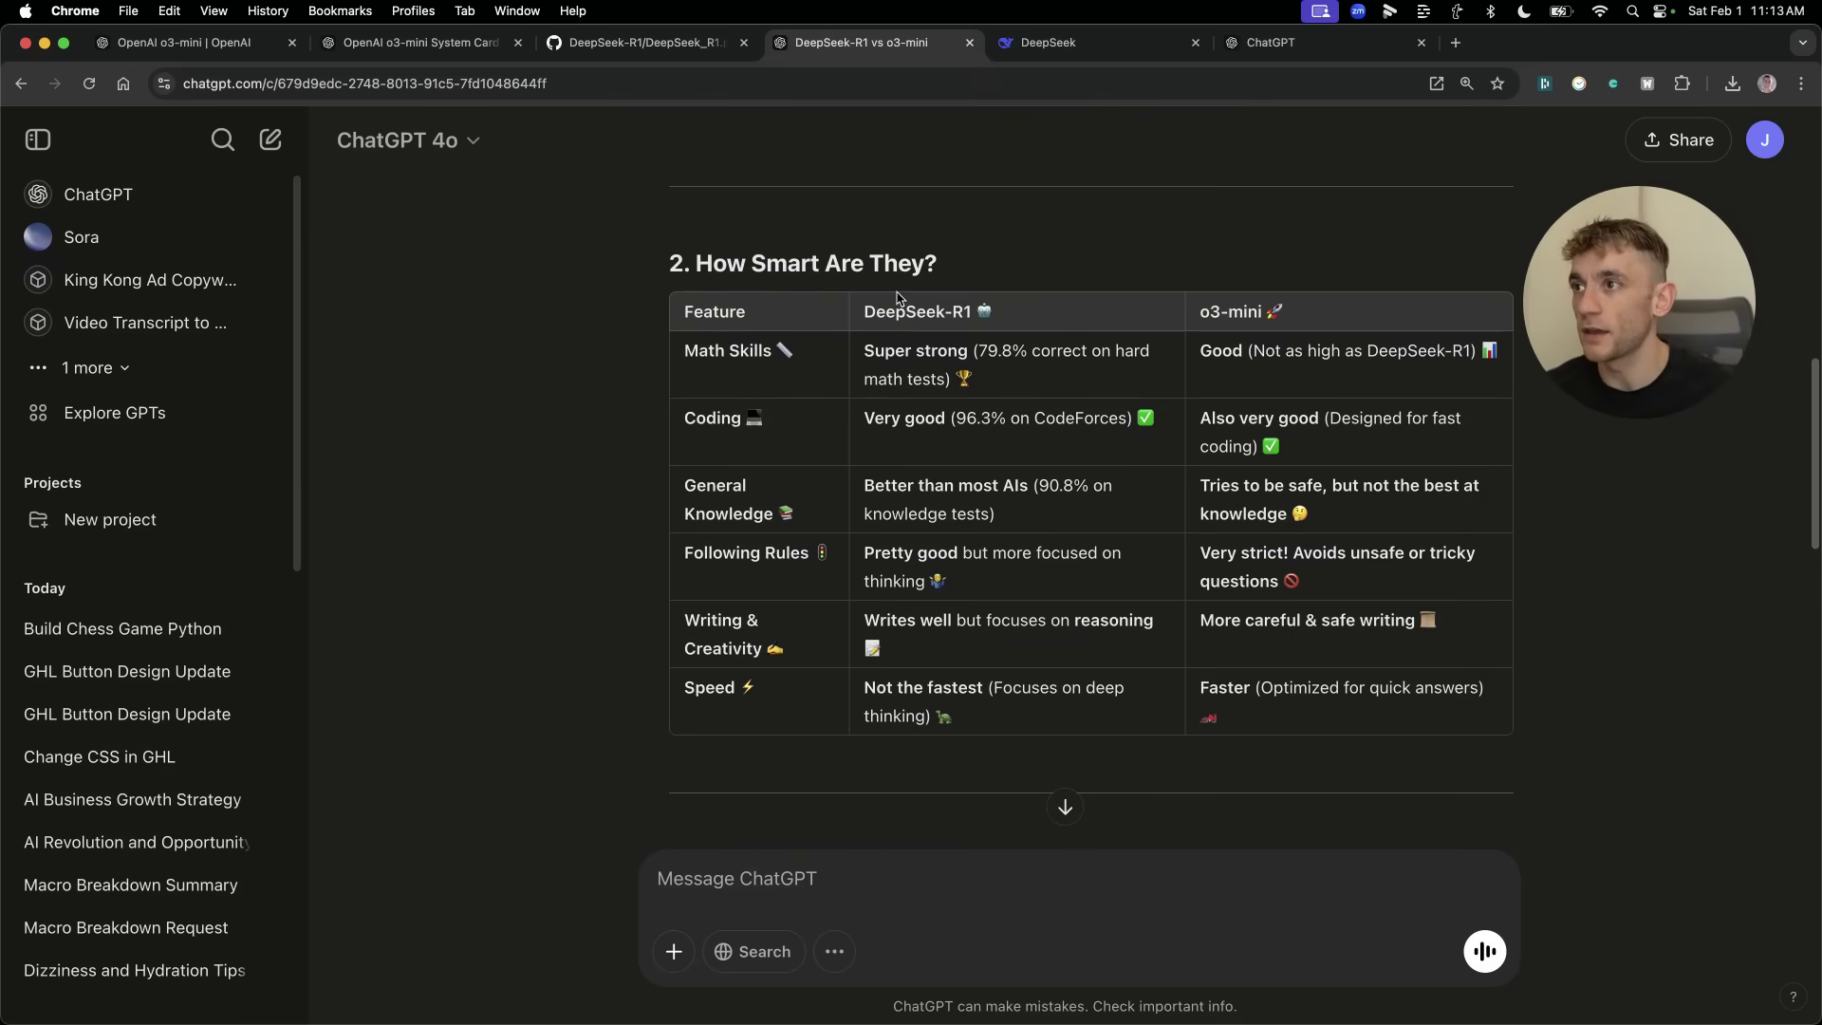
pyautogui.press('super+equal')
pyautogui.press('super+equal')
pyautogui.press('super+equal')
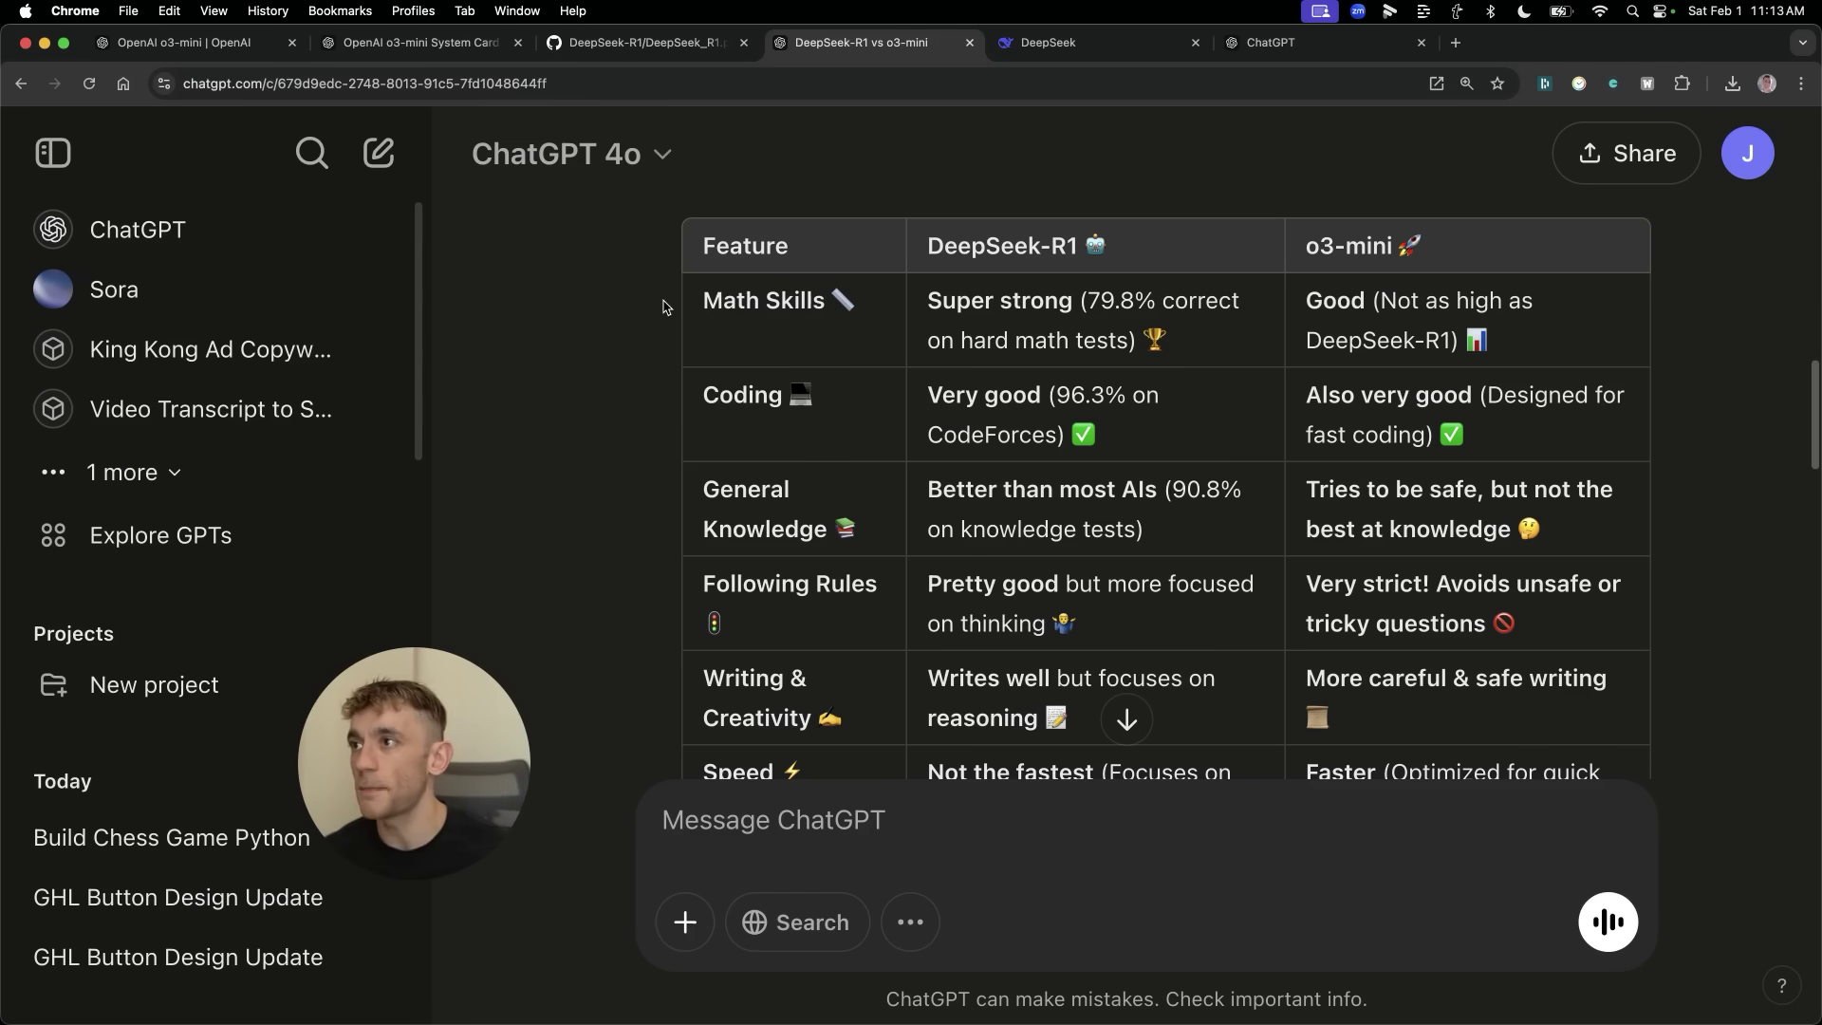
# Highlight the Math Skills row label and both models' Math Skills ratings.
pyautogui.moveTo(664, 305); pyautogui.dragTo(895, 304)
pyautogui.click(1088, 279)
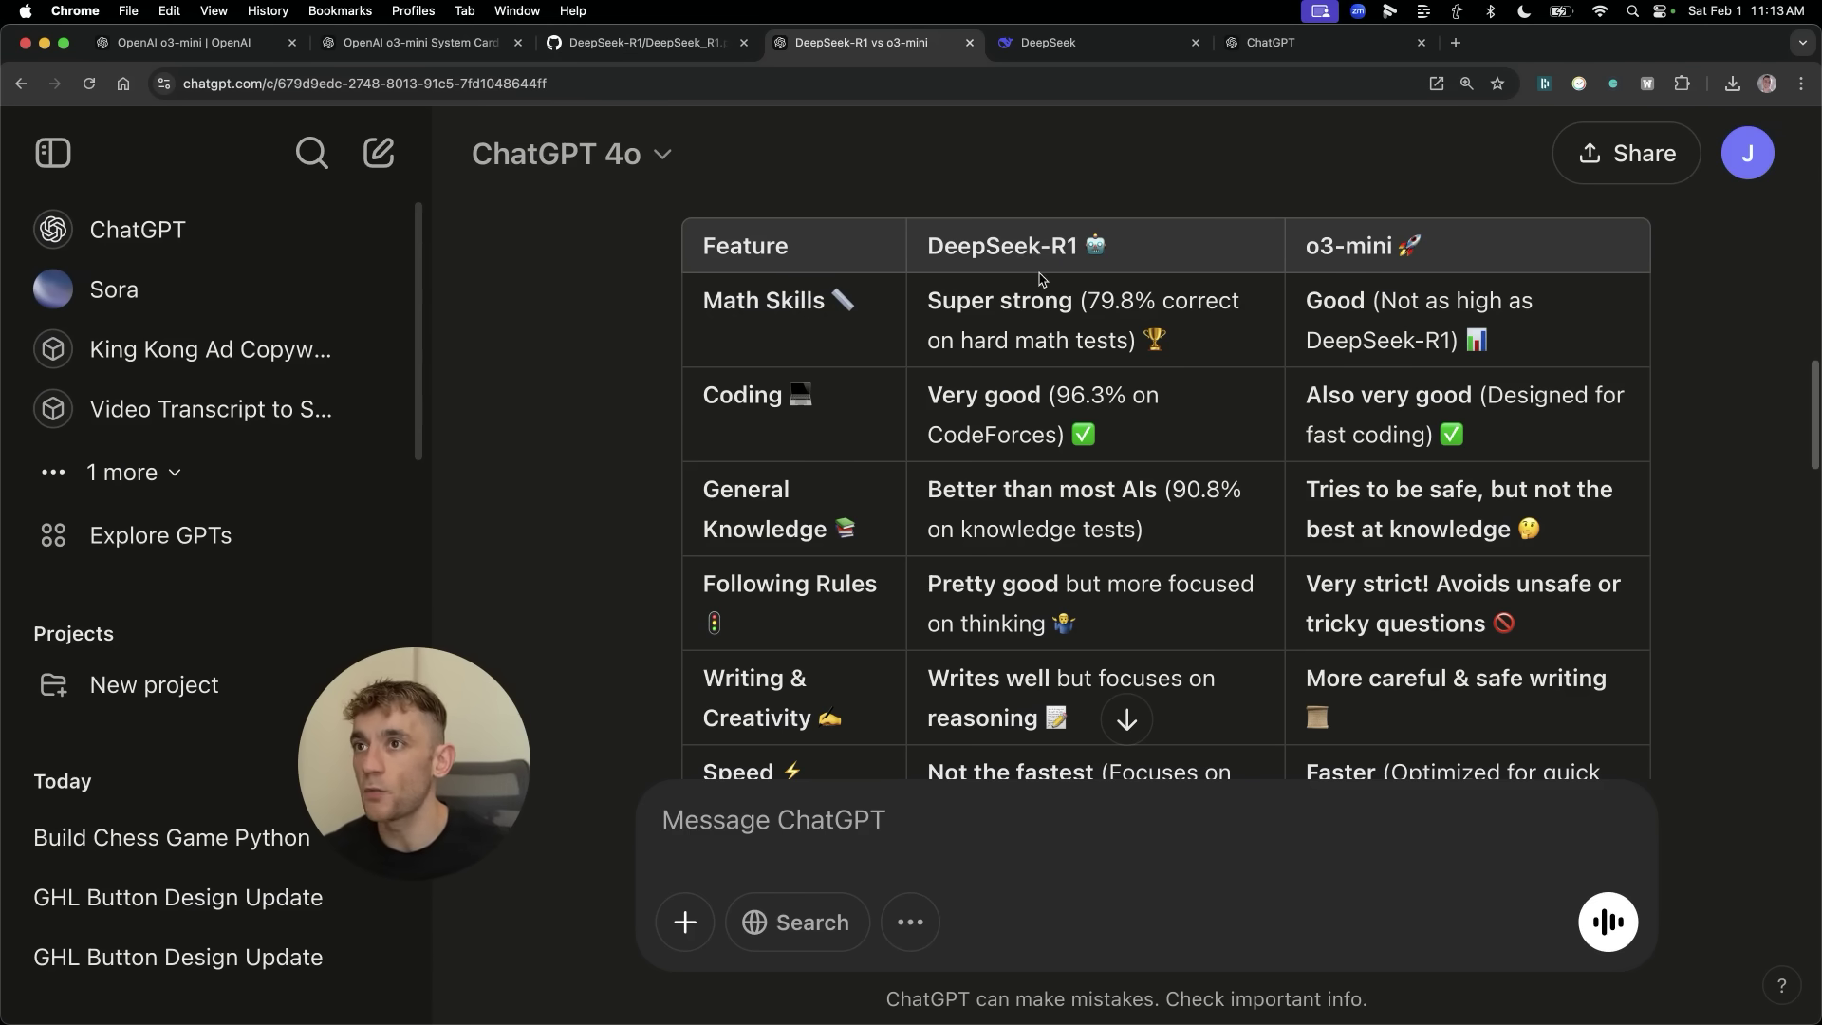
pyautogui.moveTo(1307, 289); pyautogui.dragTo(1565, 346)
pyautogui.click(1139, 340)
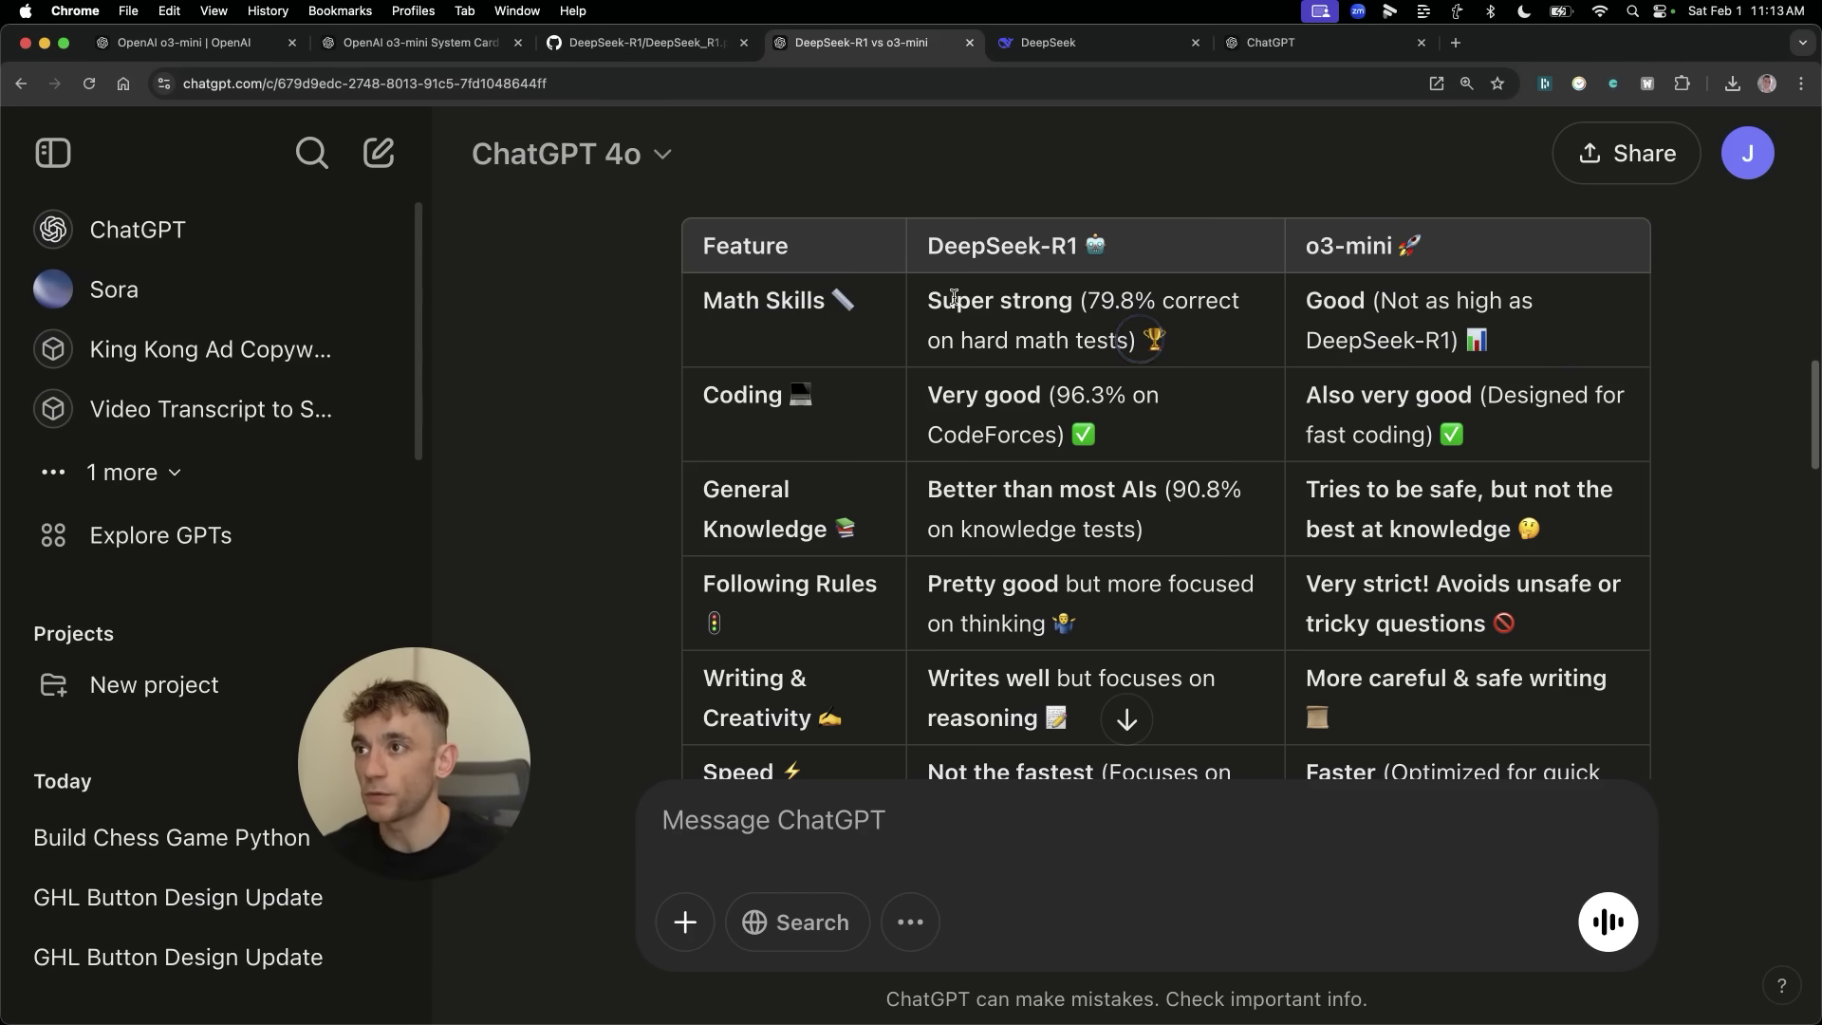
pyautogui.moveTo(920, 300); pyautogui.dragTo(1432, 333)
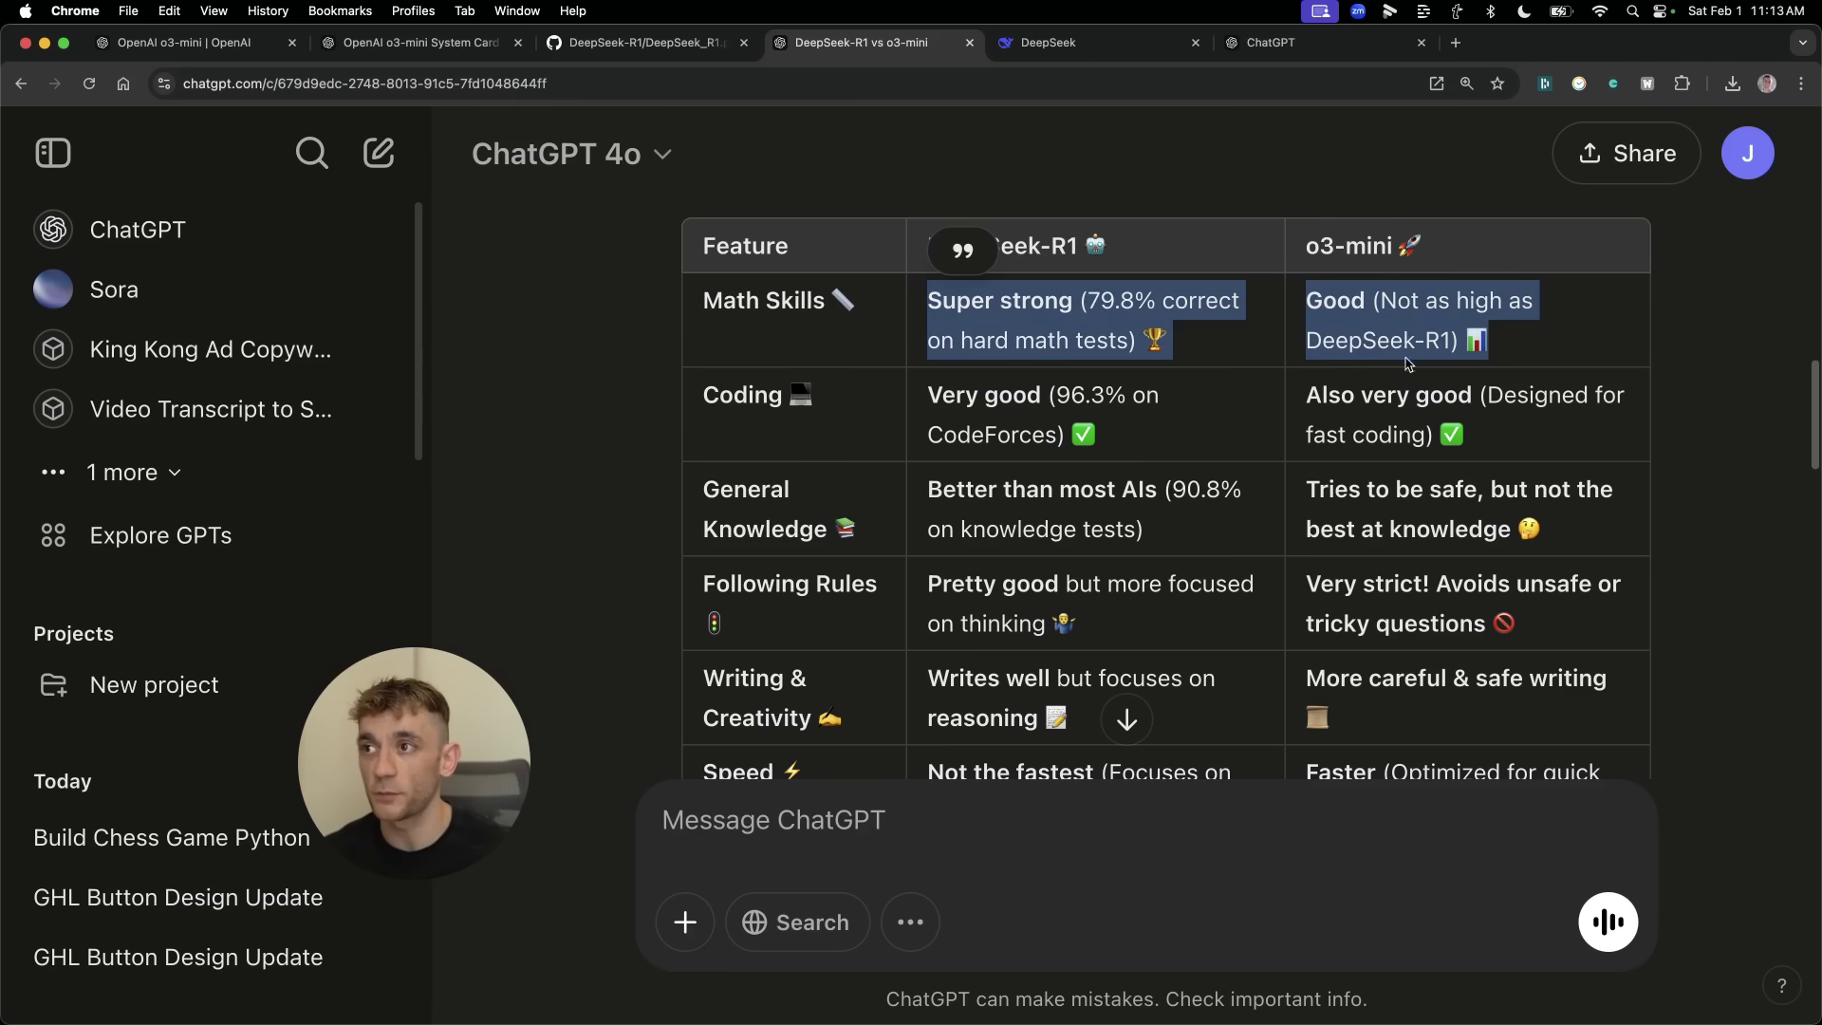
pyautogui.click(1405, 363)
# Scroll further down and highlight the General Knowledge row.
pyautogui.scroll(-1, 863, 411)
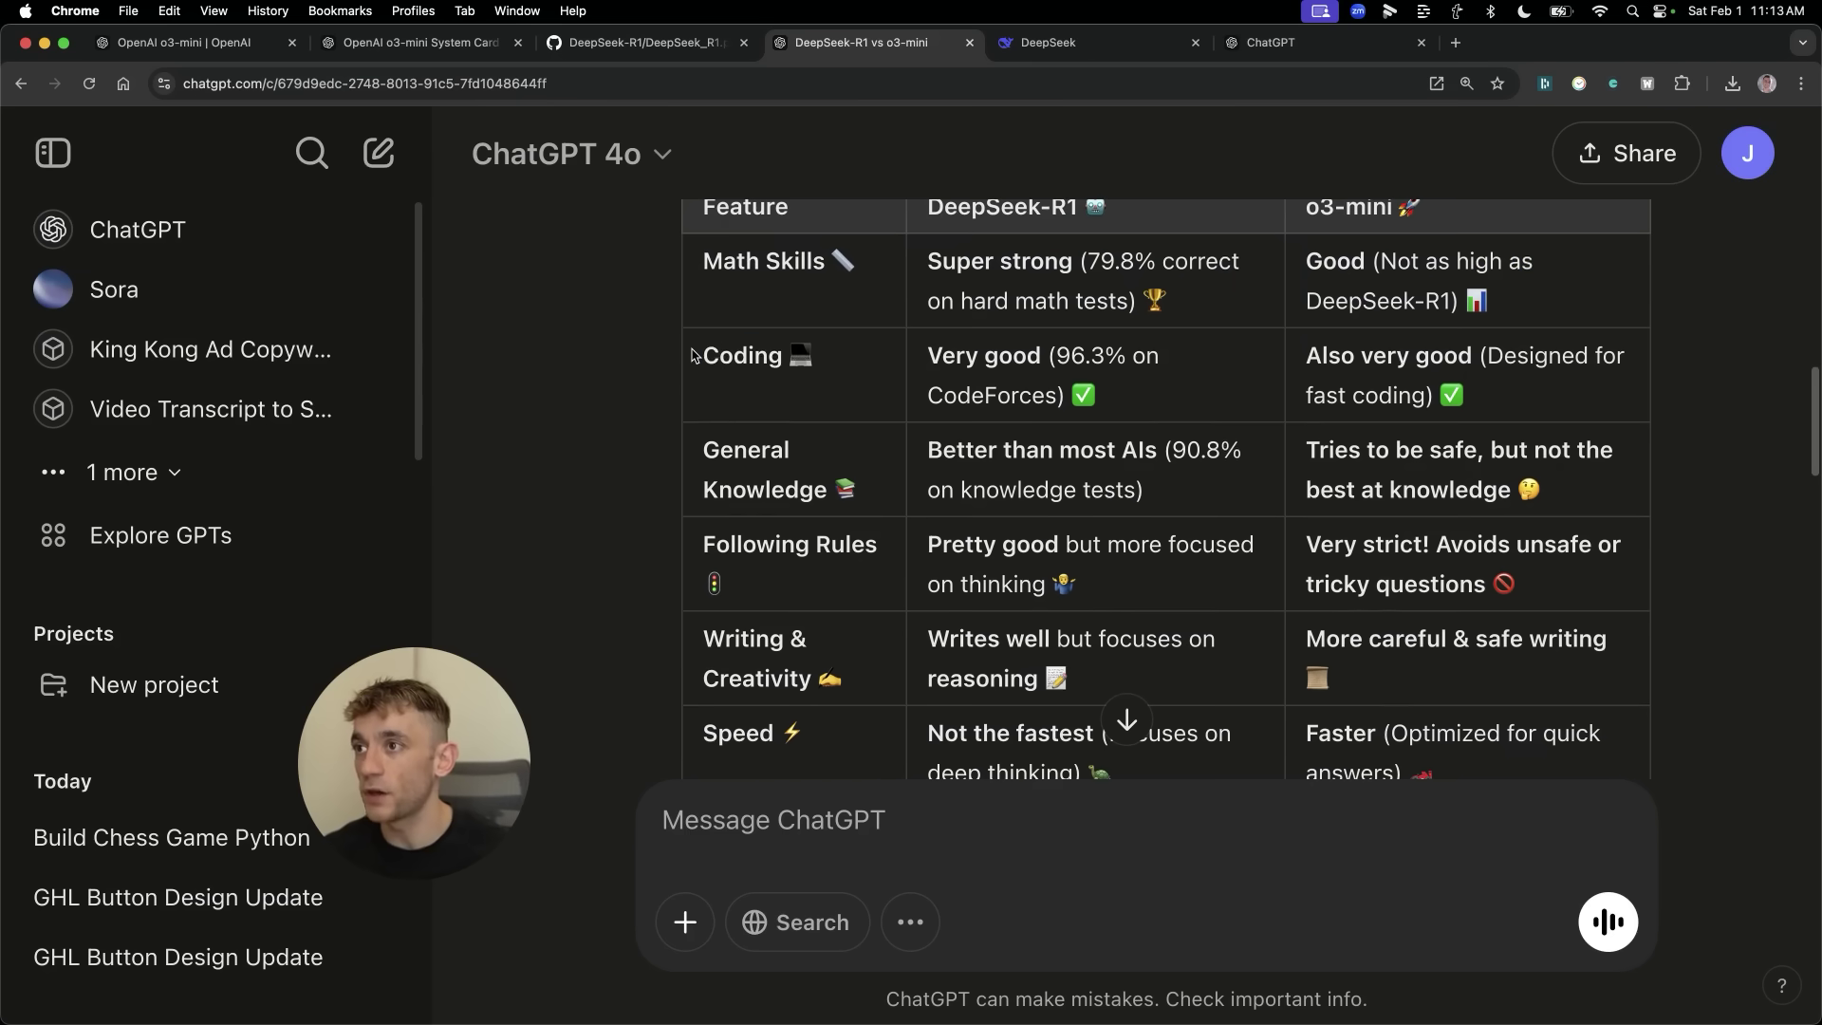
pyautogui.moveTo(925, 357); pyautogui.dragTo(1527, 418)
pyautogui.scroll(-1, 1528, 418)
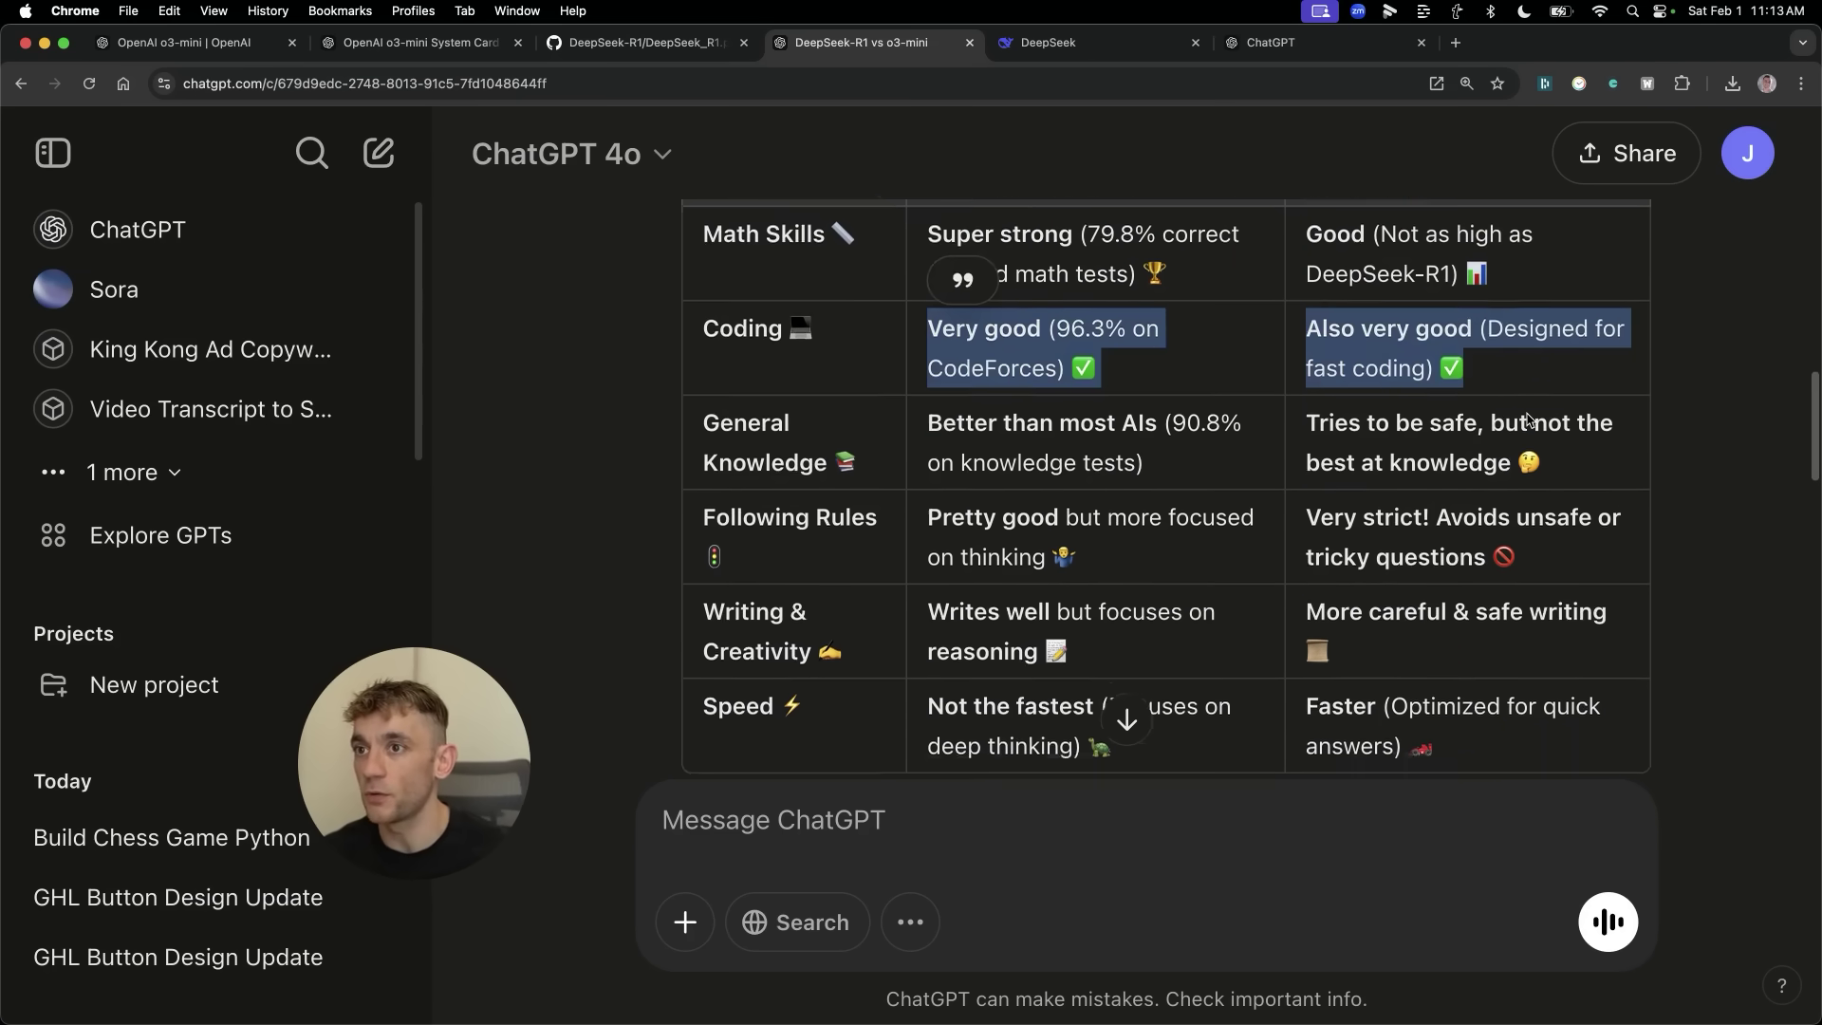
pyautogui.scroll(-3, 1527, 417)
pyautogui.moveTo(701, 301); pyautogui.dragTo(1562, 346)
pyautogui.click(905, 389)
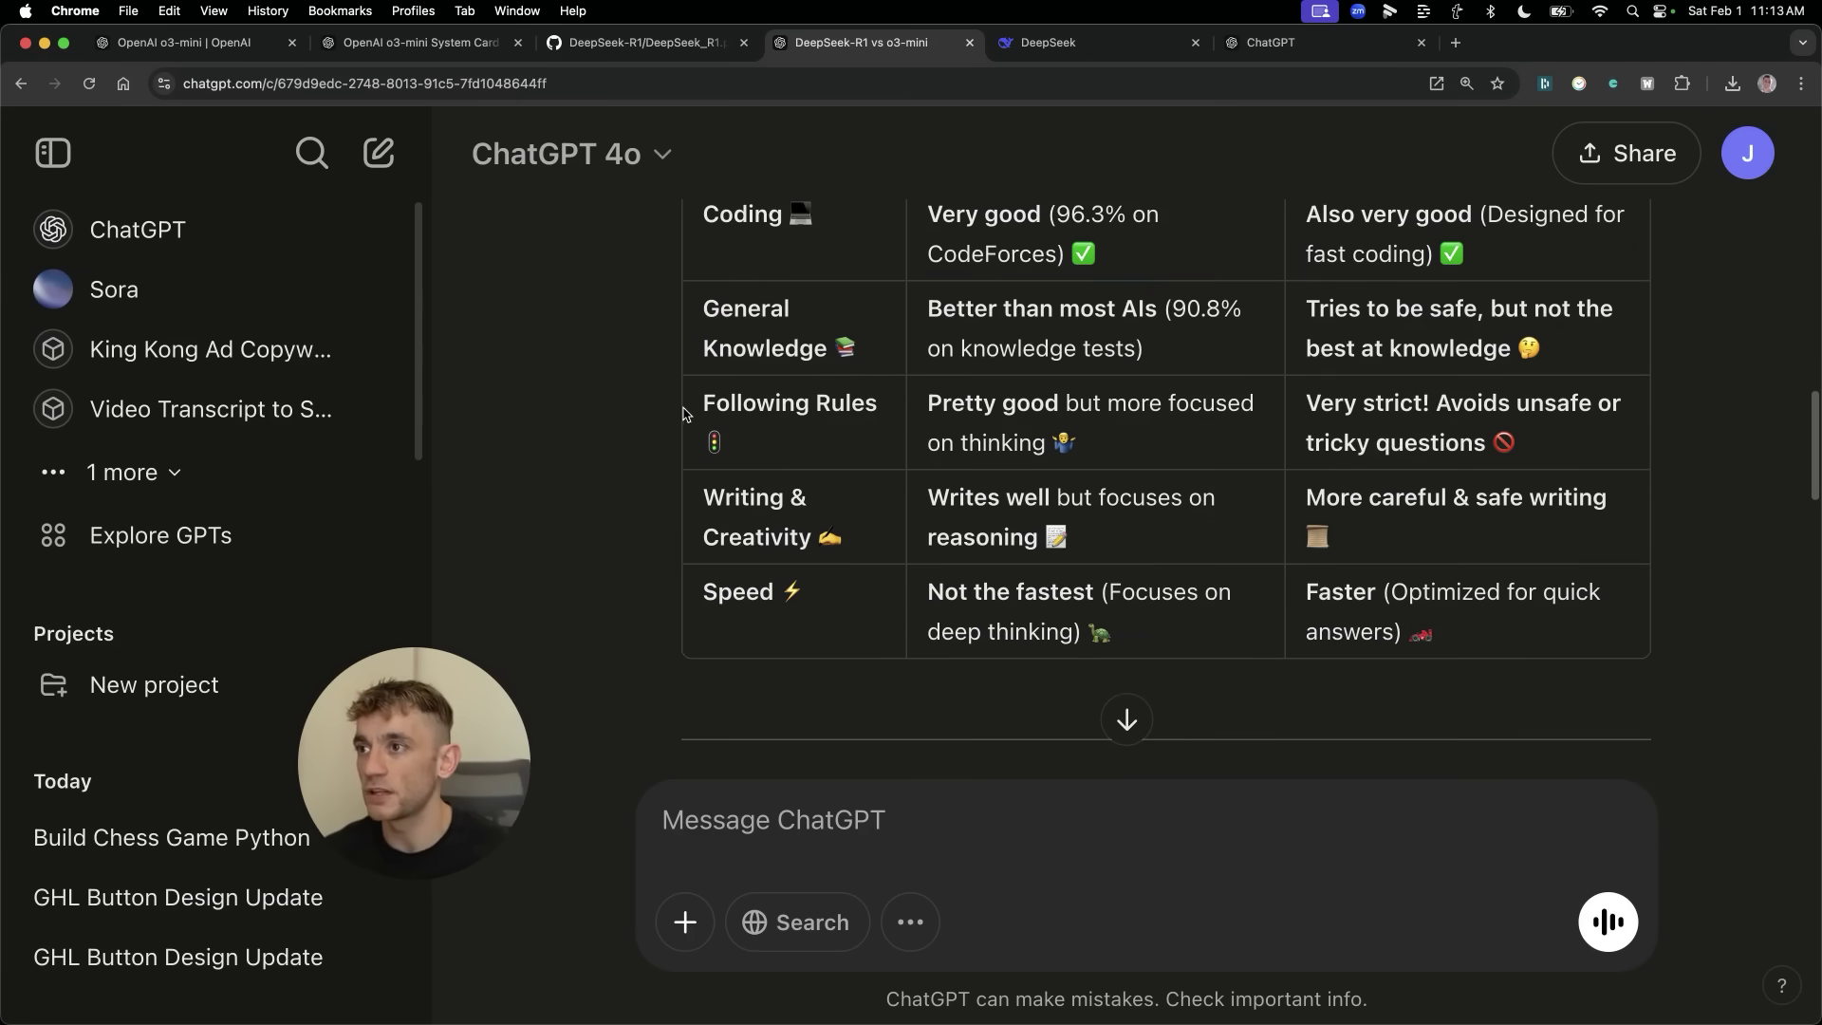
# Highlight the Writing & Creativity row and o3-mini's Speed rating.
pyautogui.scroll(-2, 741, 415)
pyautogui.moveTo(704, 438); pyautogui.dragTo(927, 493)
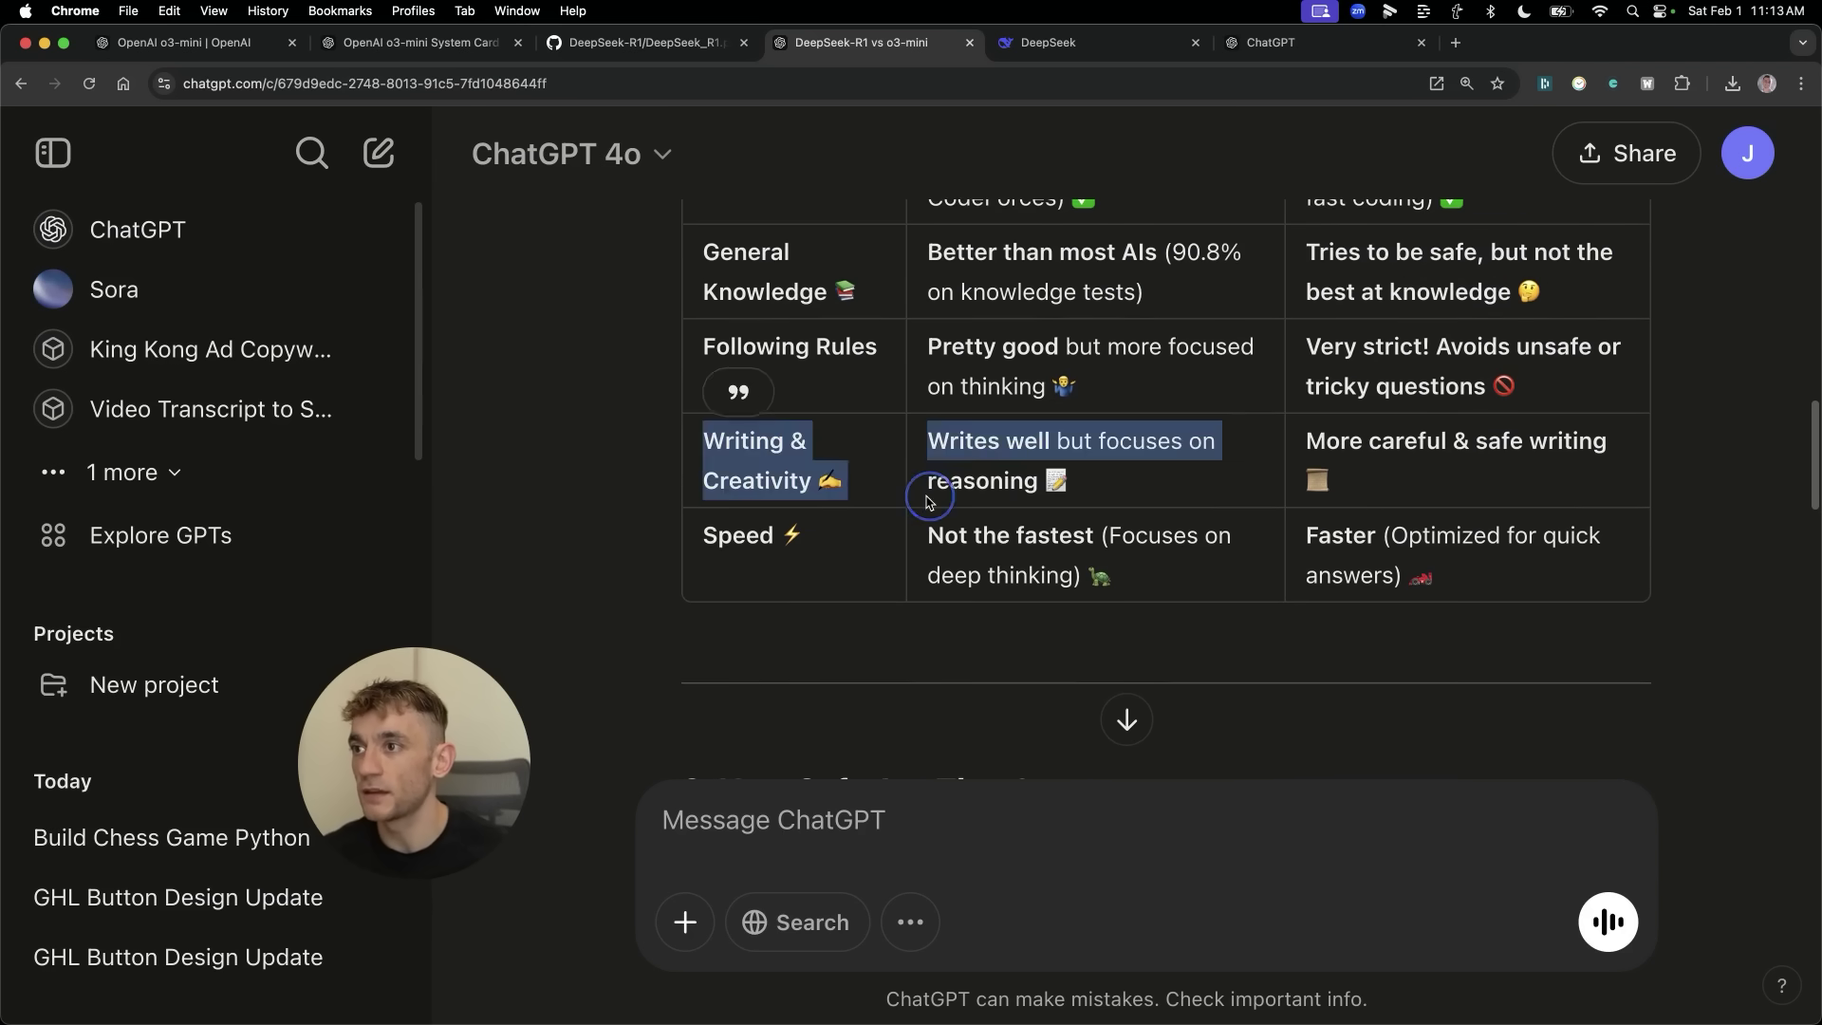
pyautogui.click(927, 494)
pyautogui.tripleClick(927, 441)
pyautogui.moveTo(704, 438); pyautogui.dragTo(1410, 472)
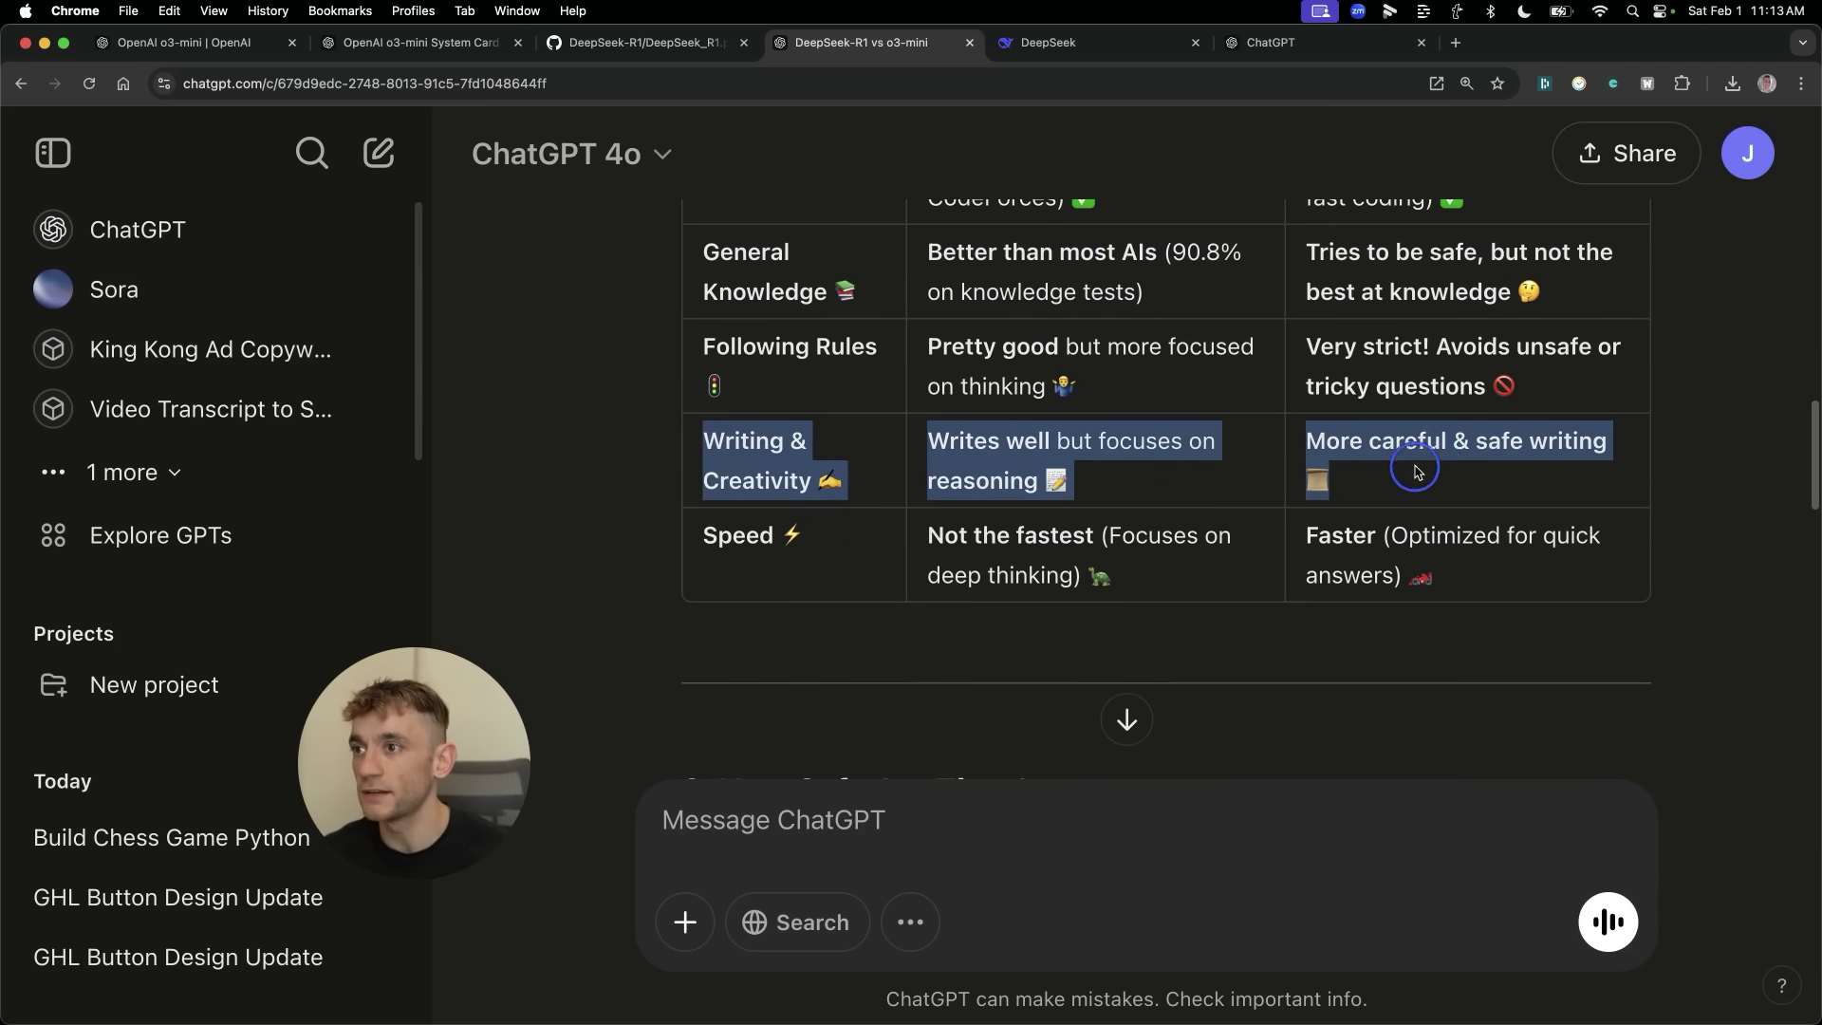
pyautogui.click(1411, 471)
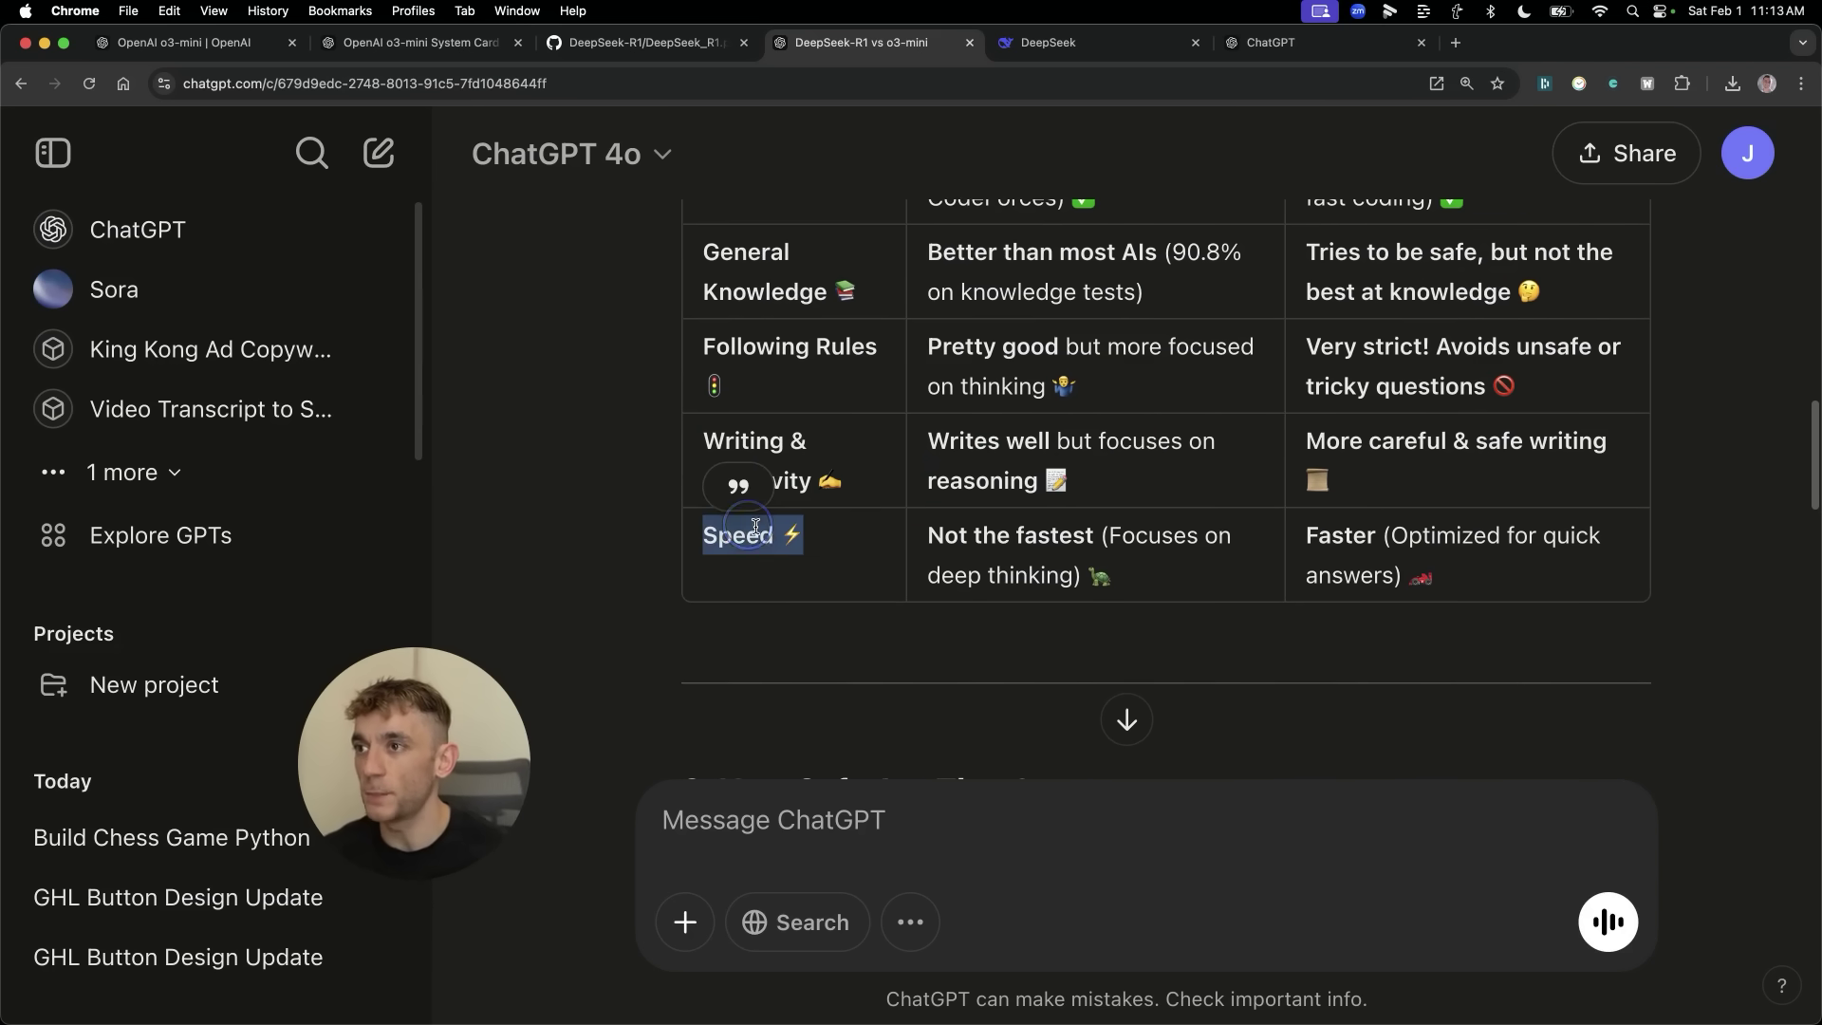
pyautogui.moveTo(1317, 530); pyautogui.dragTo(1420, 564)
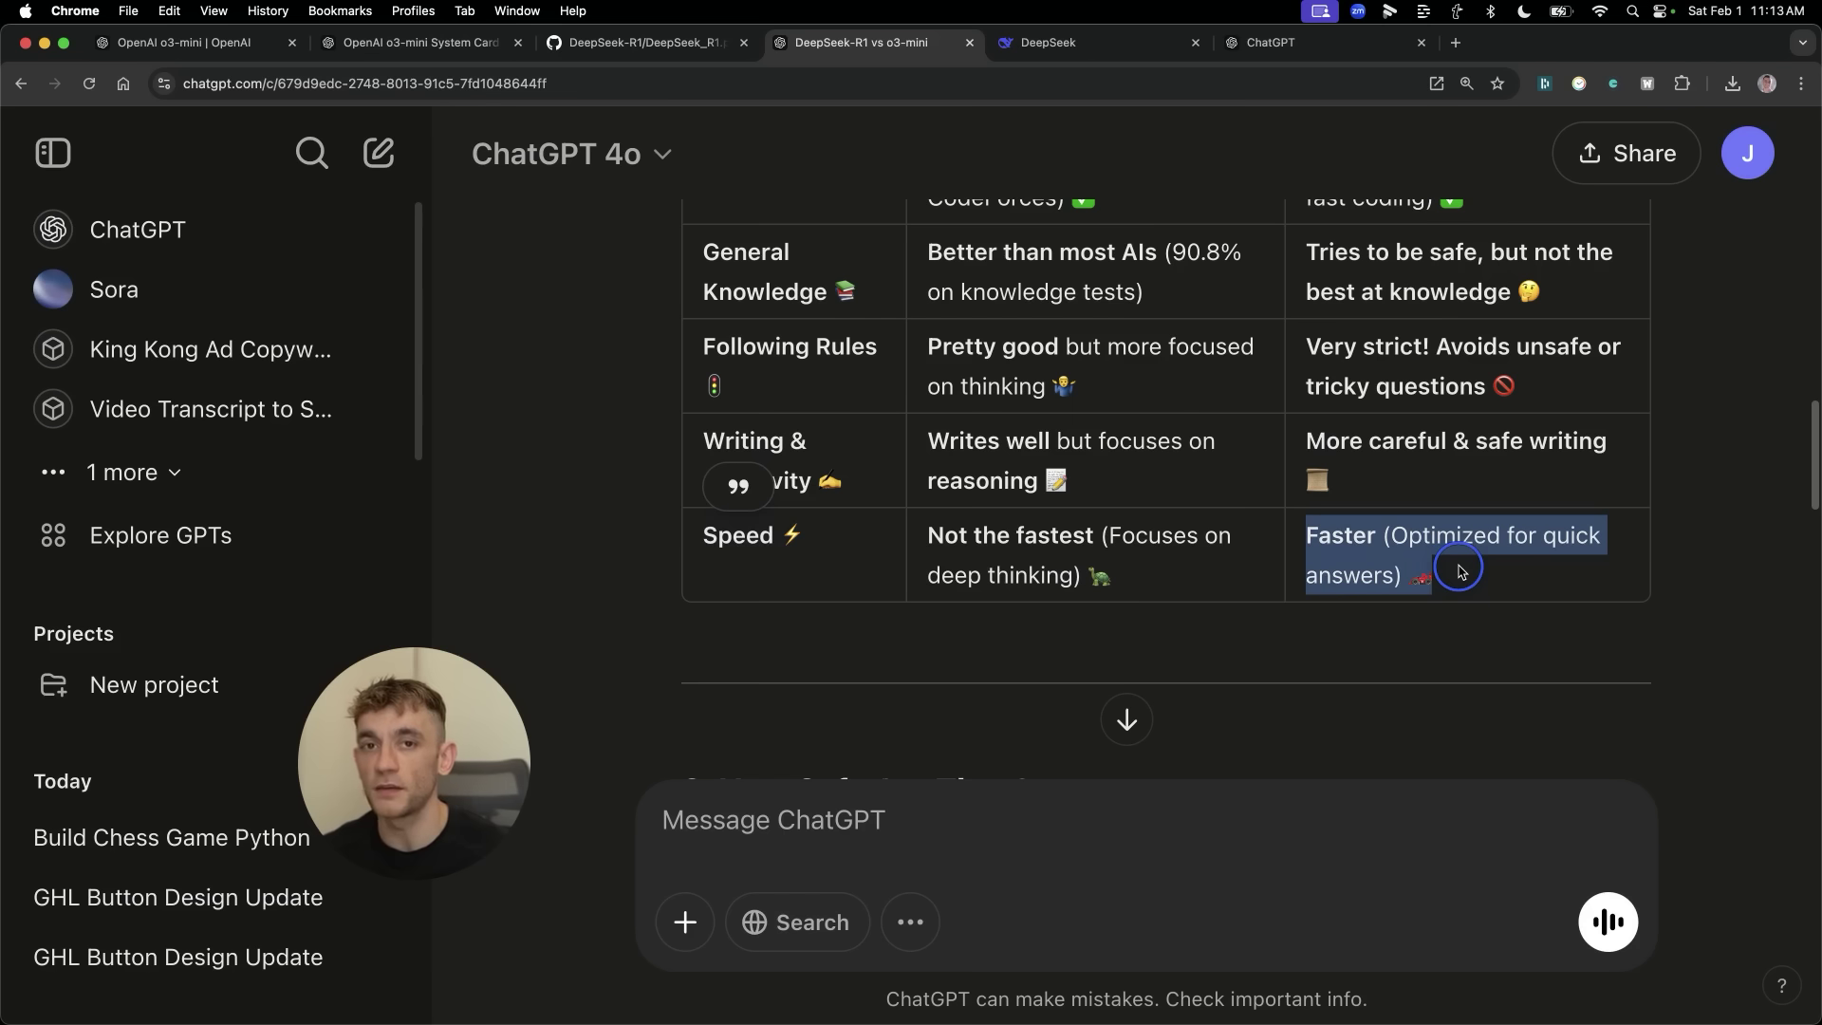
pyautogui.scroll(1, 1435, 568)
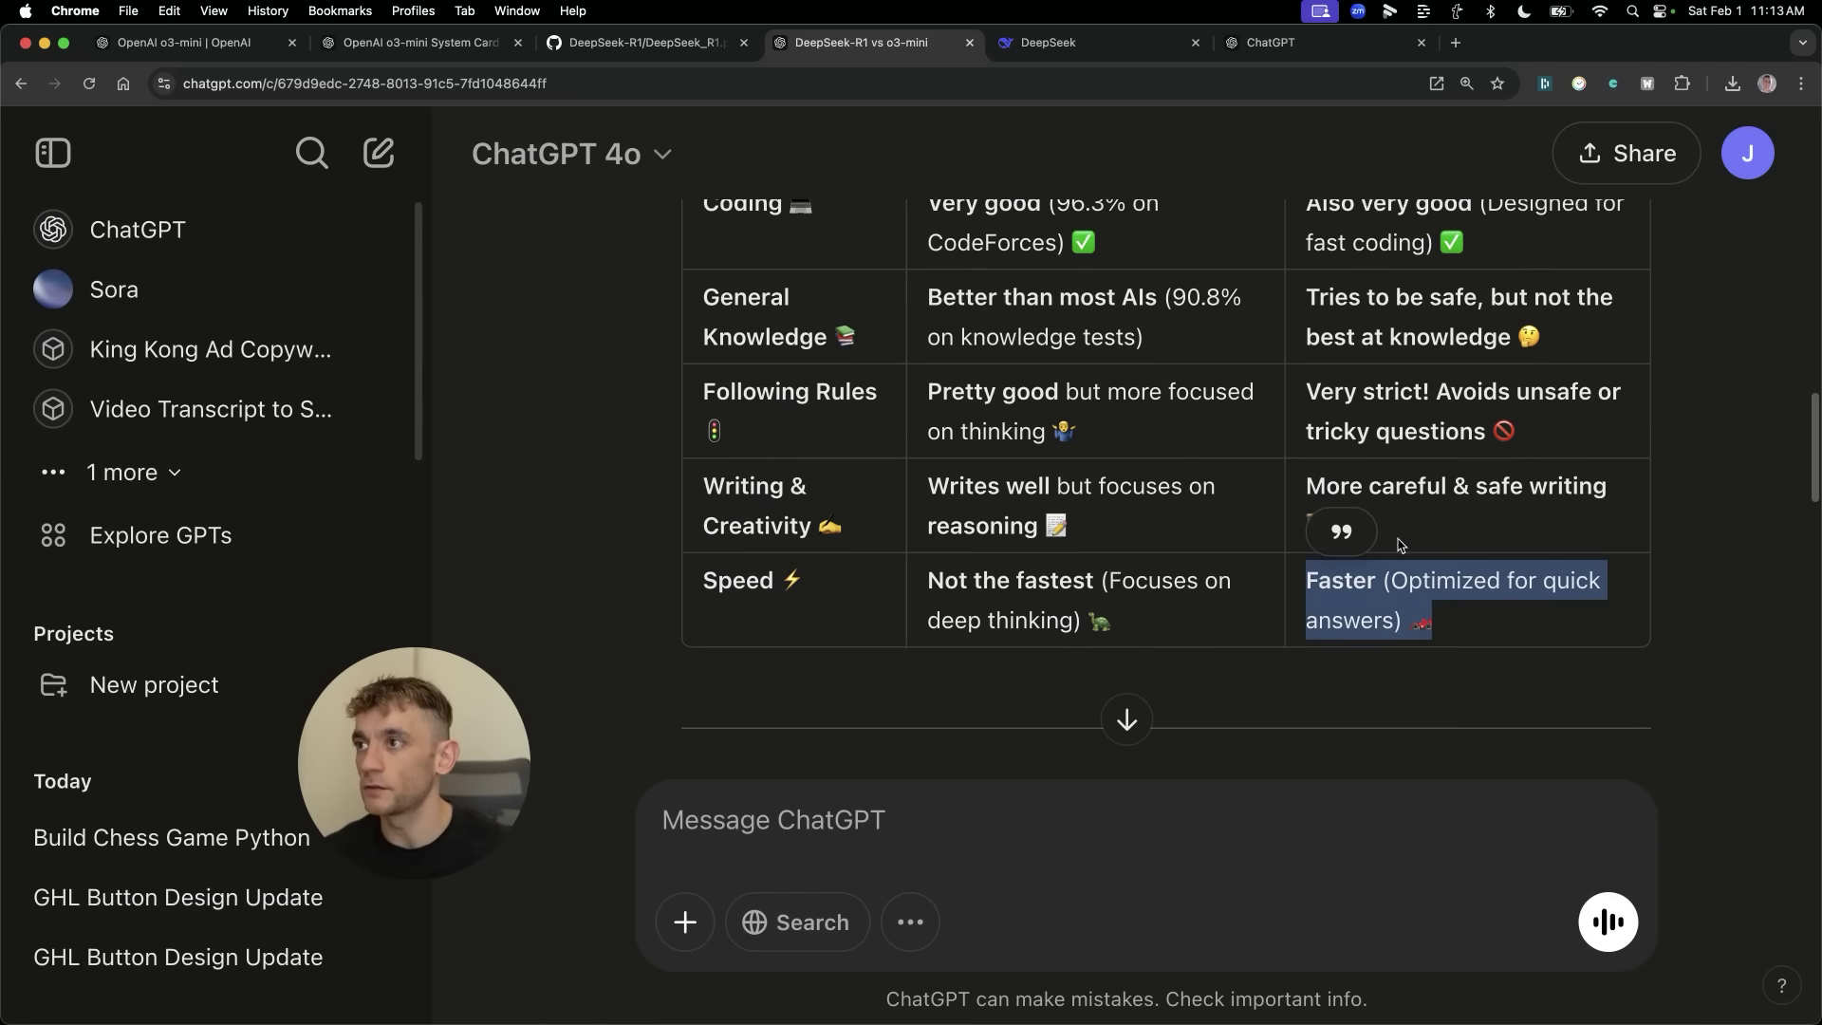
pyautogui.scroll(-5, 1356, 616)
pyautogui.scroll(-1, 1051, 581)
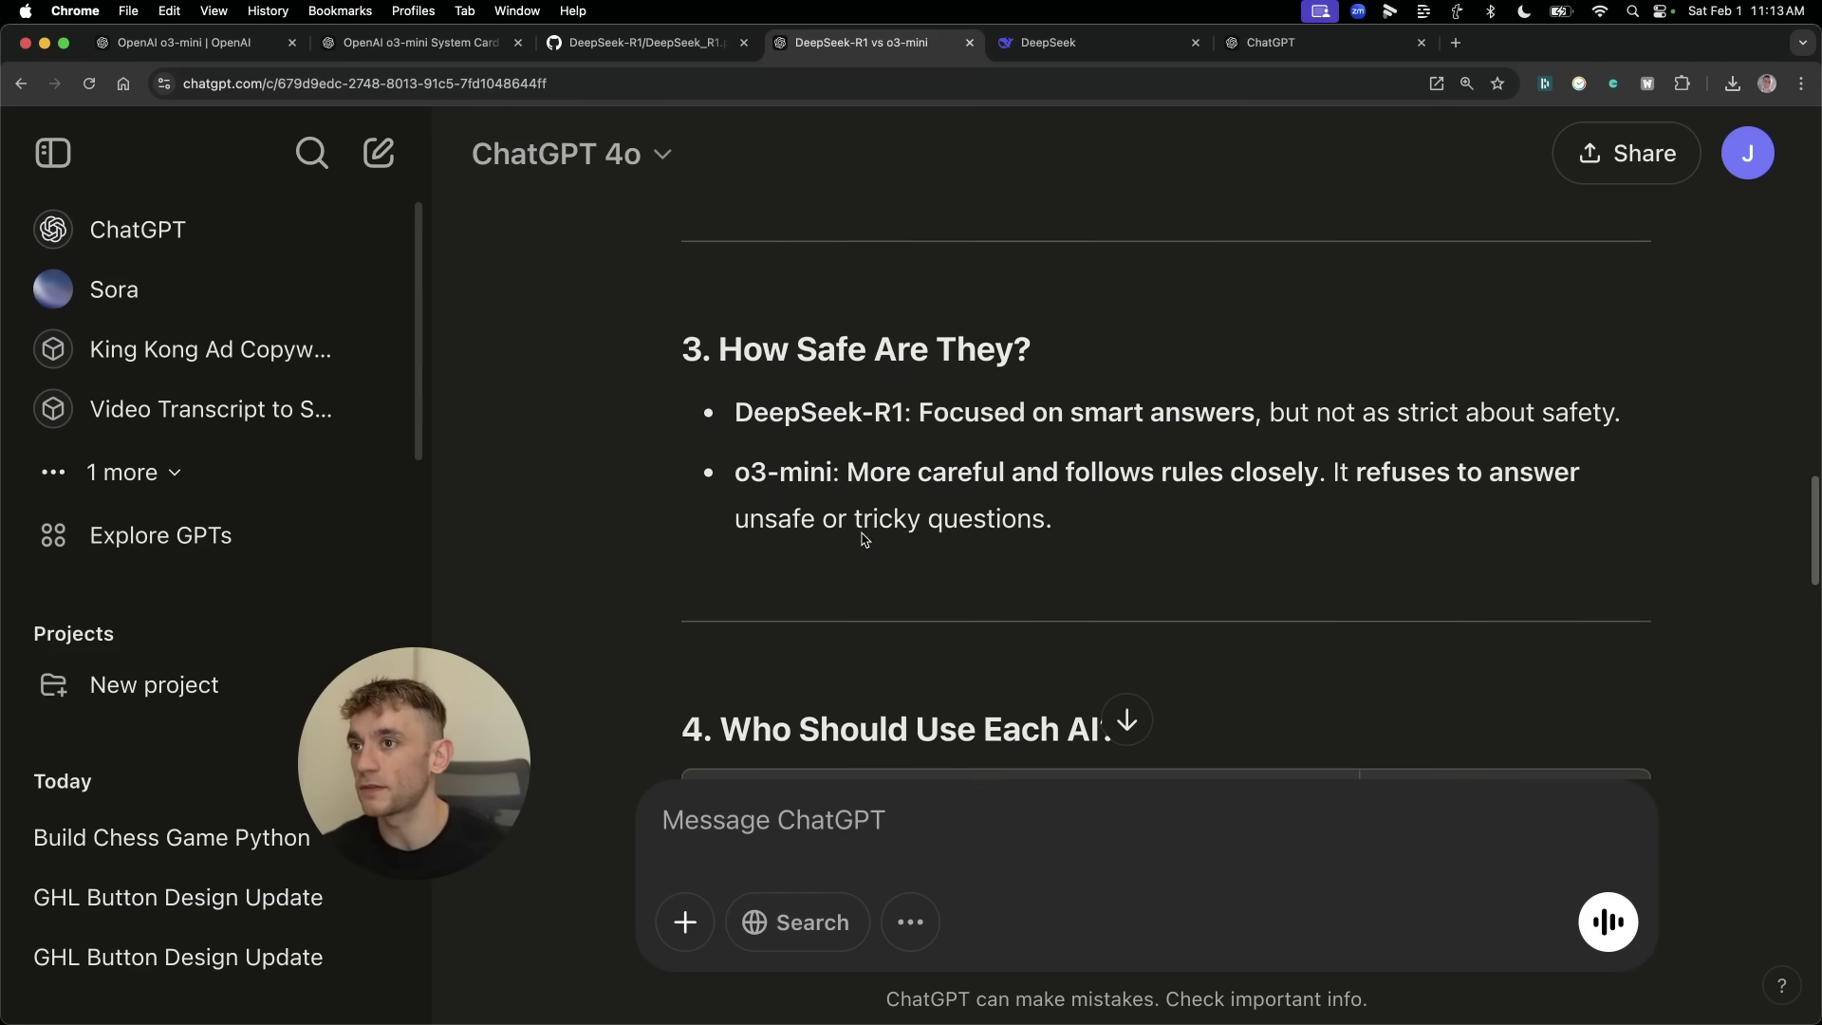
pyautogui.moveTo(633, 372); pyautogui.dragTo(1285, 650)
pyautogui.scroll(-5, 1122, 523)
pyautogui.scroll(-1, 1027, 391)
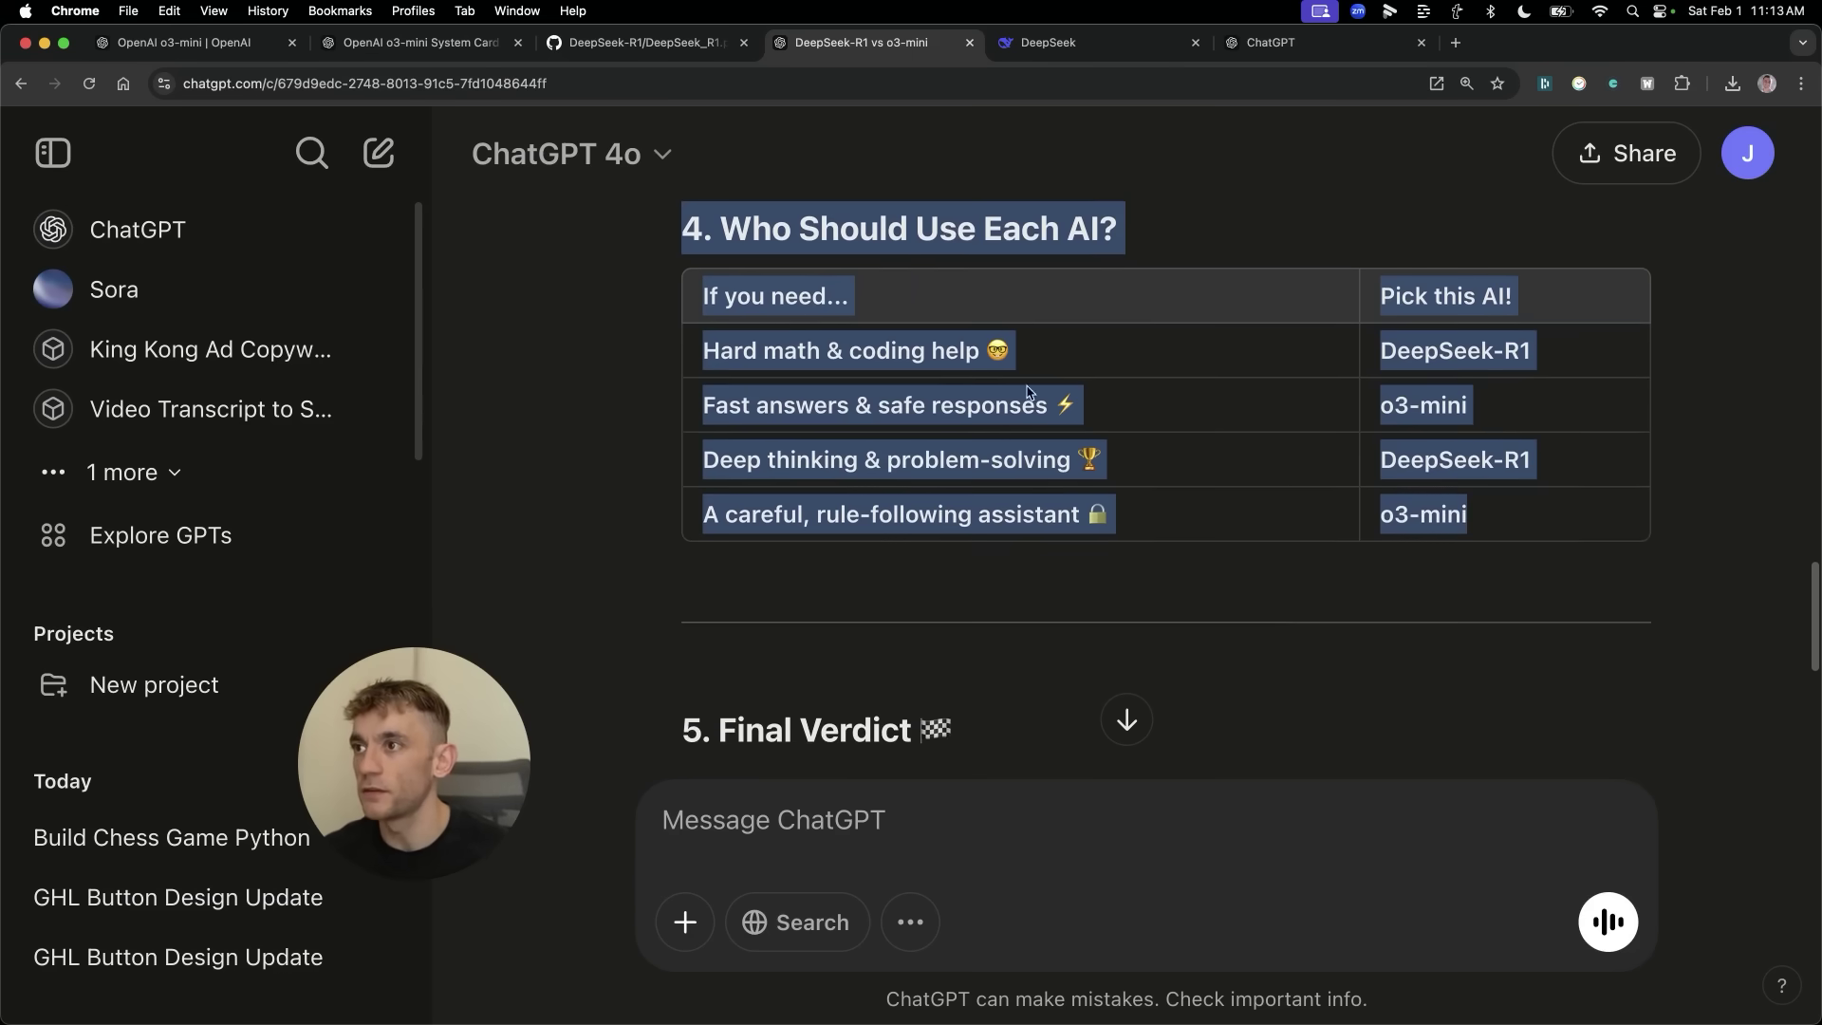
pyautogui.click(776, 332)
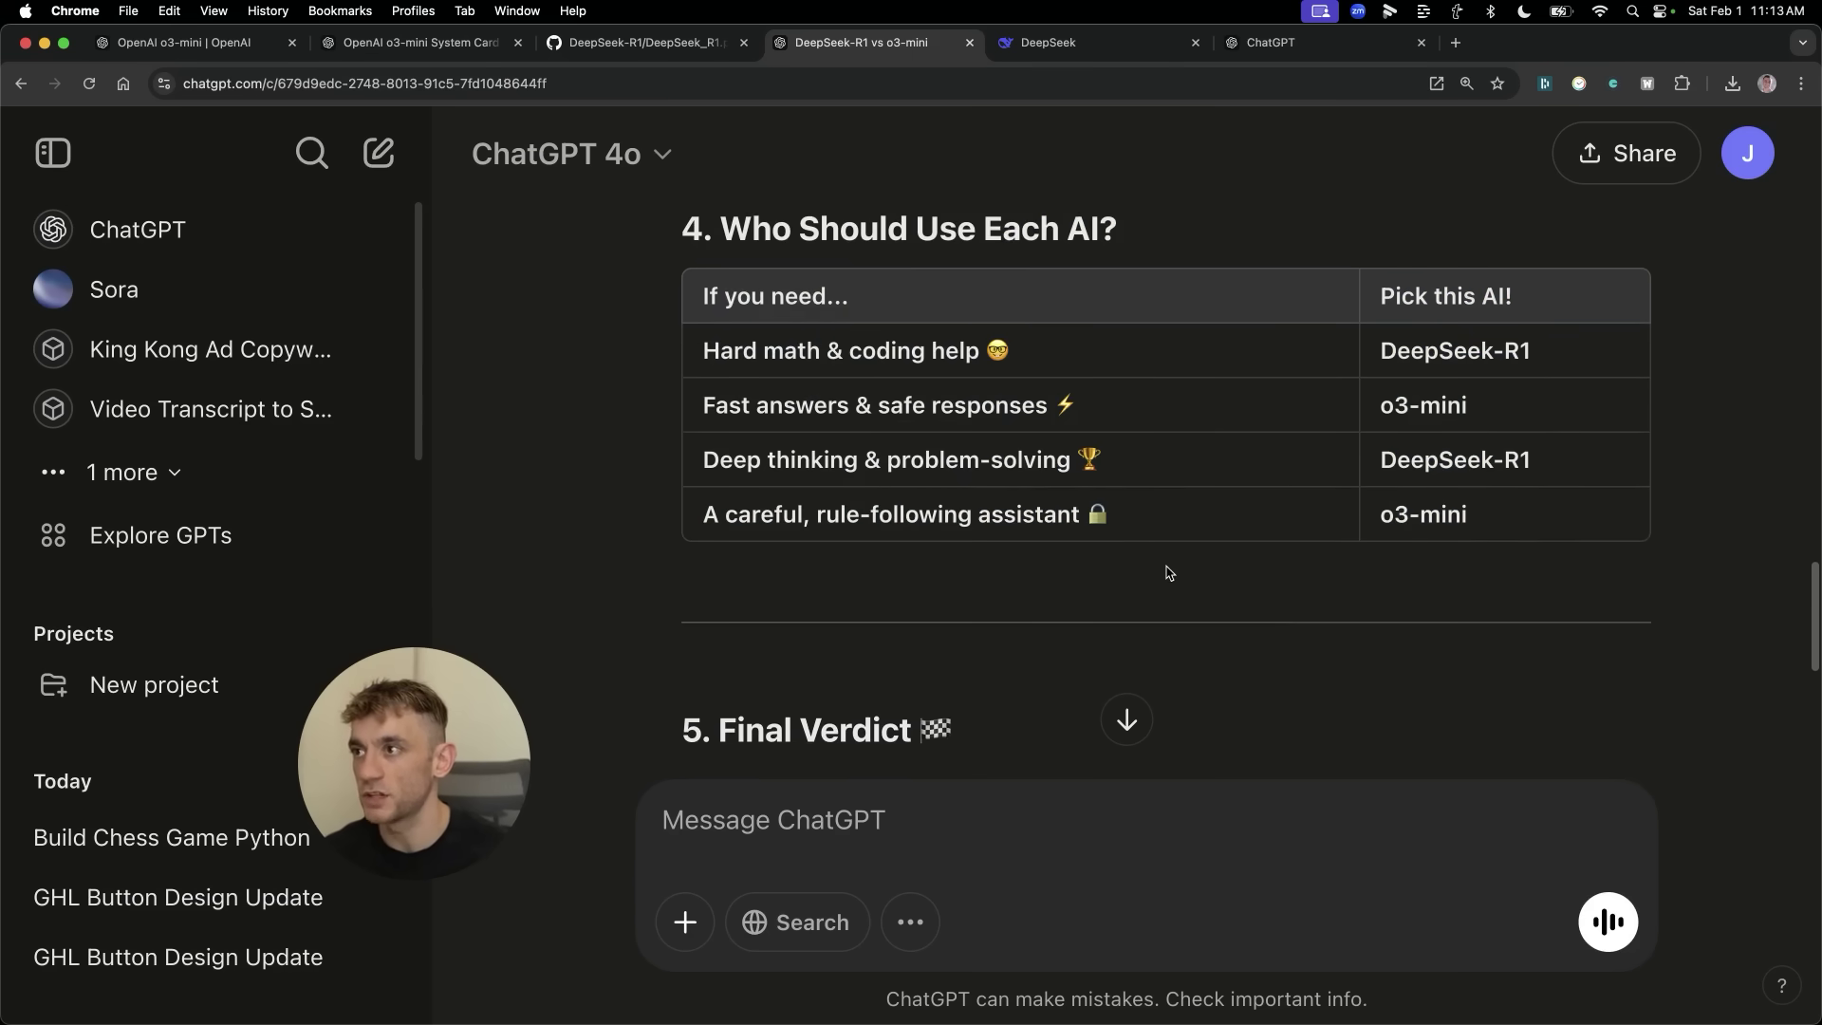
pyautogui.tripleClick(789, 348)
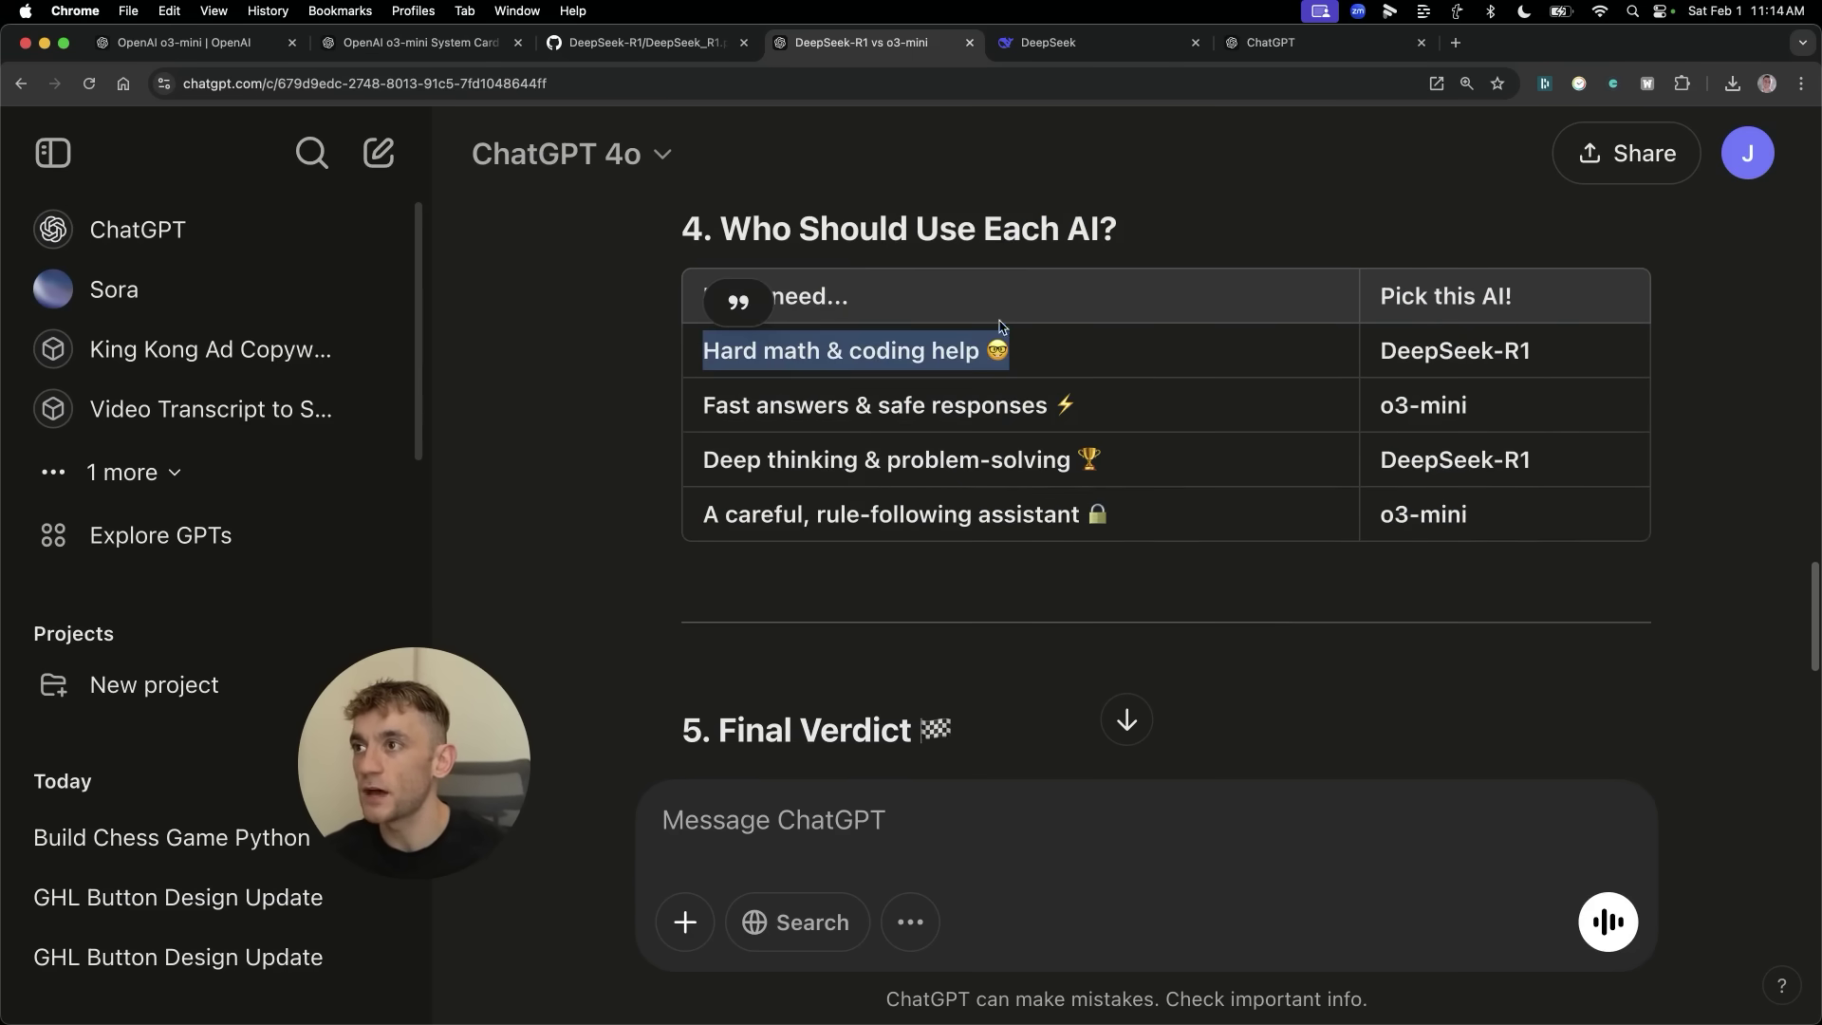
pyautogui.tripleClick(1382, 350)
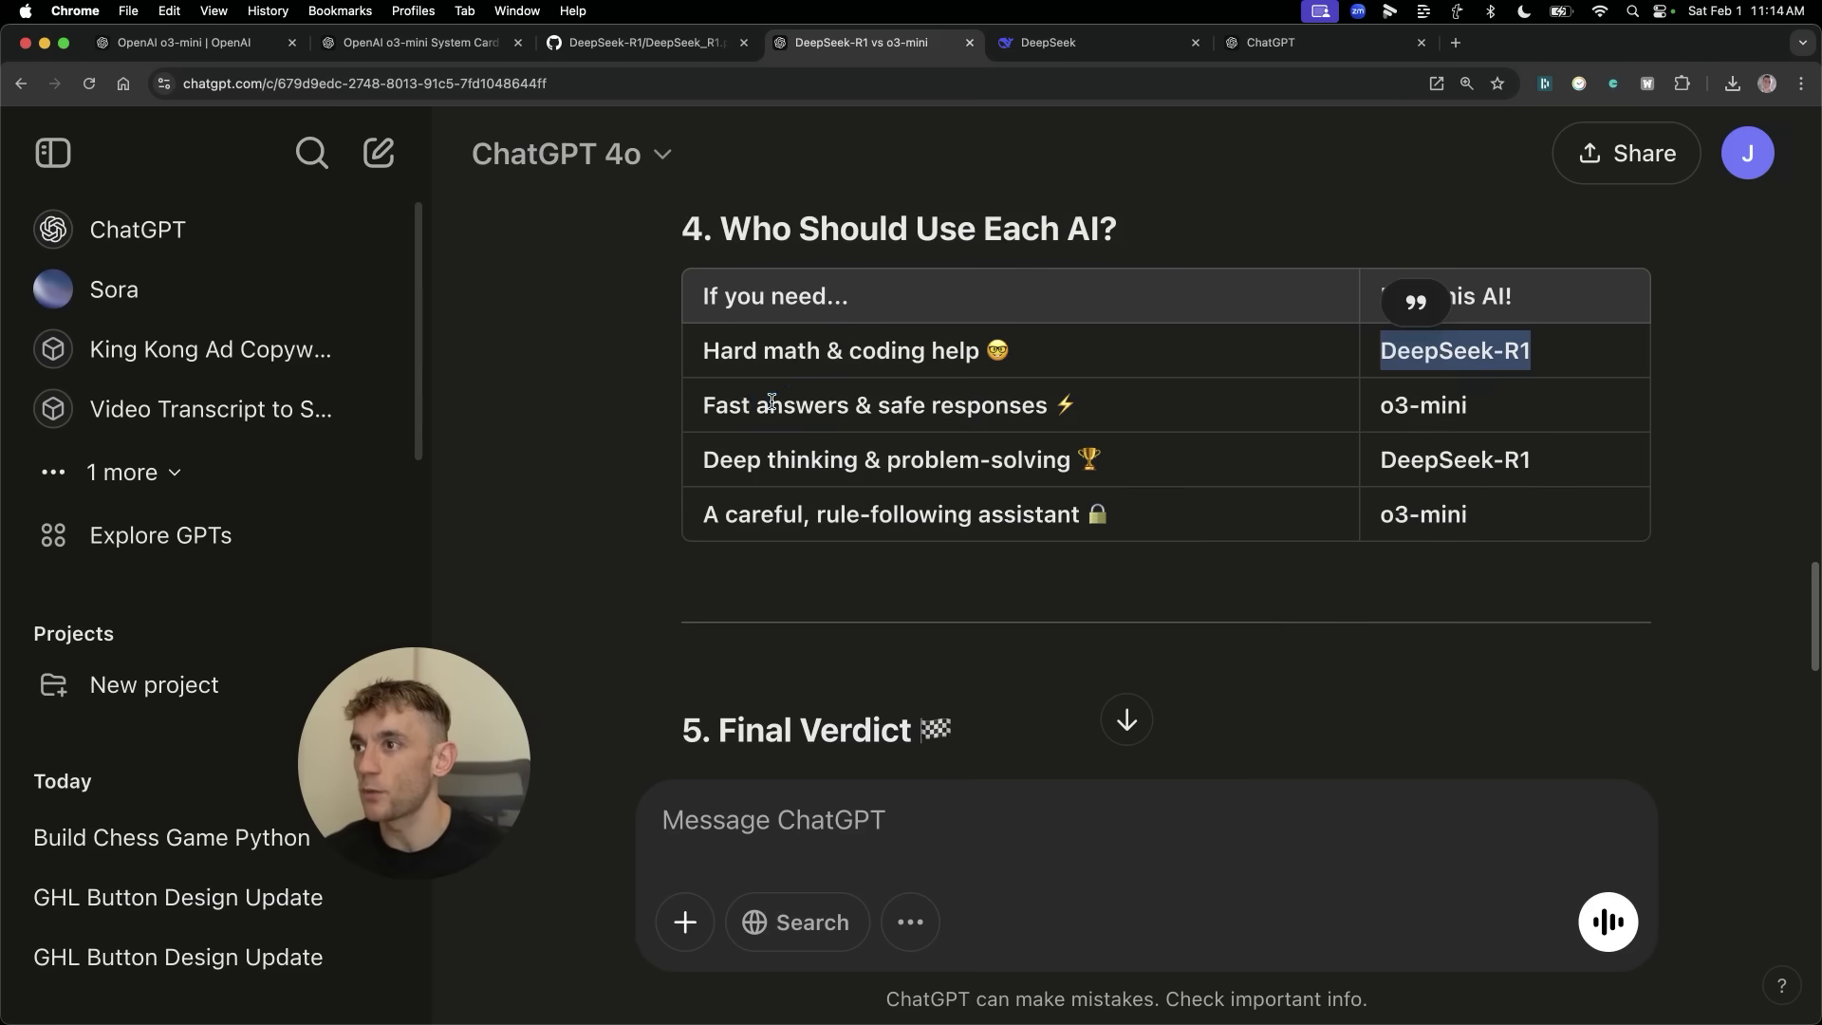
pyautogui.tripleClick(862, 408)
pyautogui.click(1412, 401)
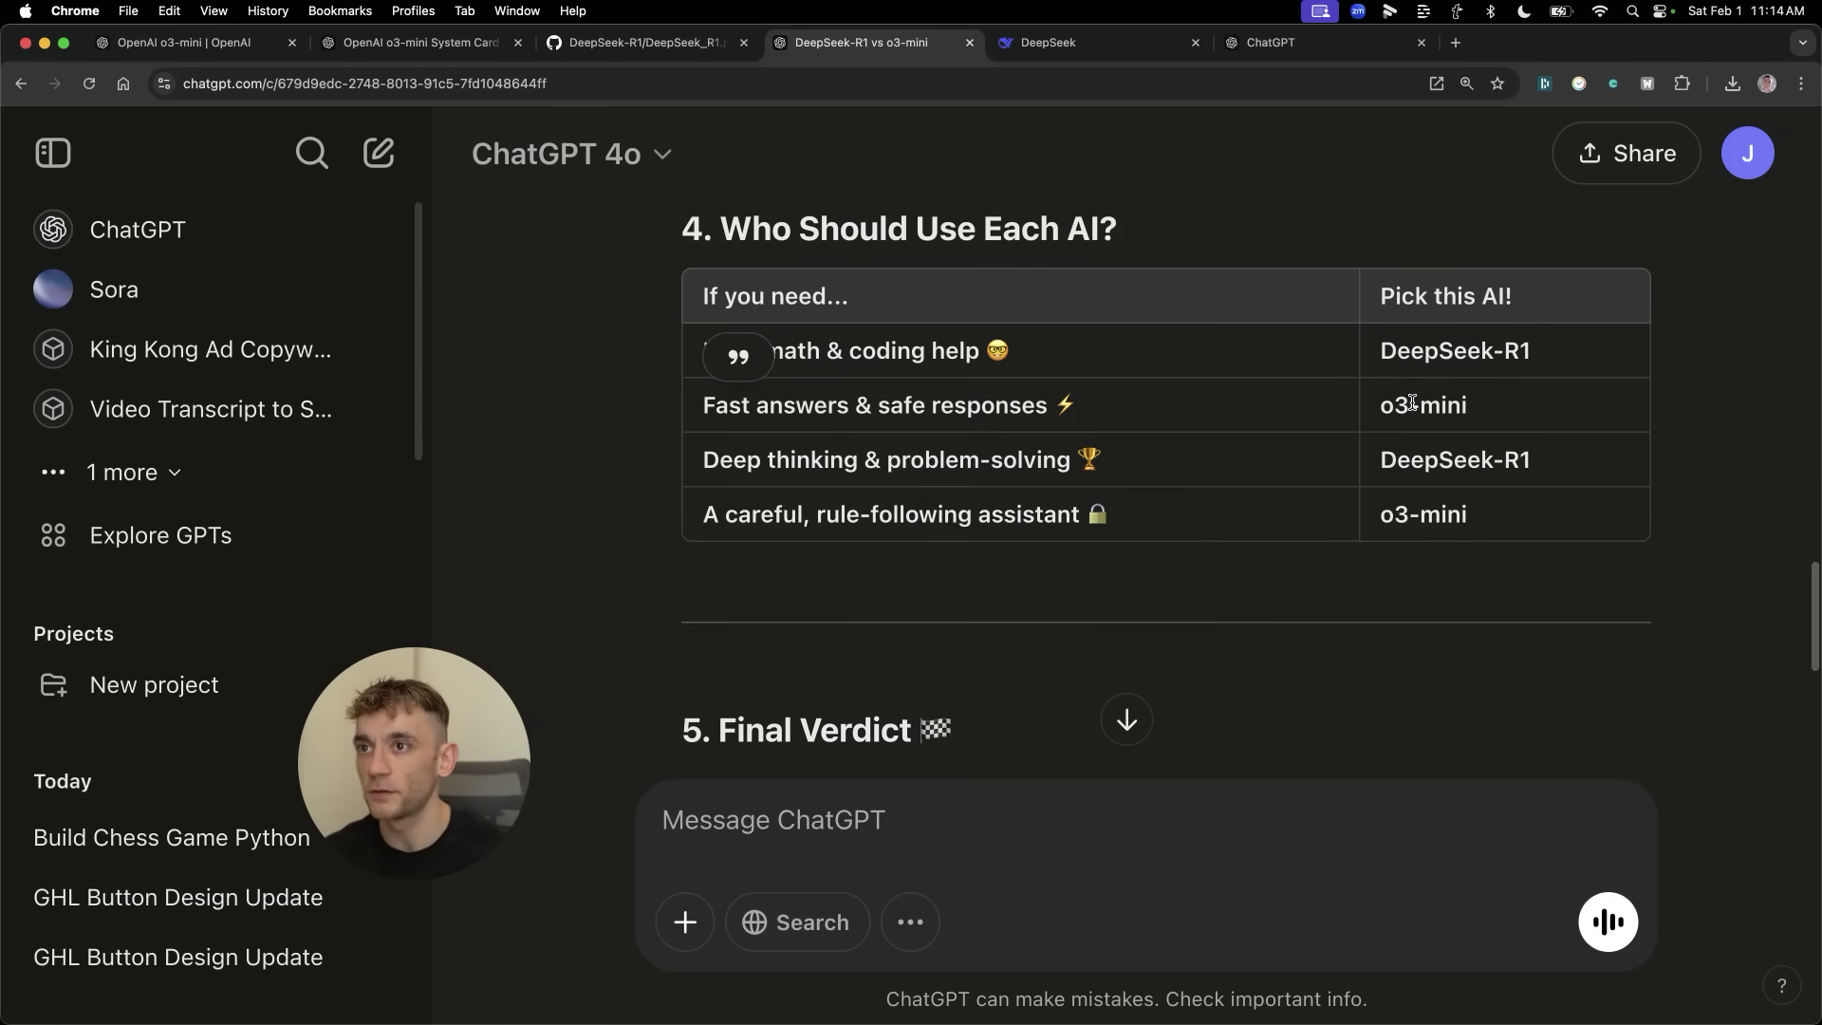
pyautogui.tripleClick(1411, 401)
pyautogui.tripleClick(946, 457)
pyautogui.tripleClick(881, 477)
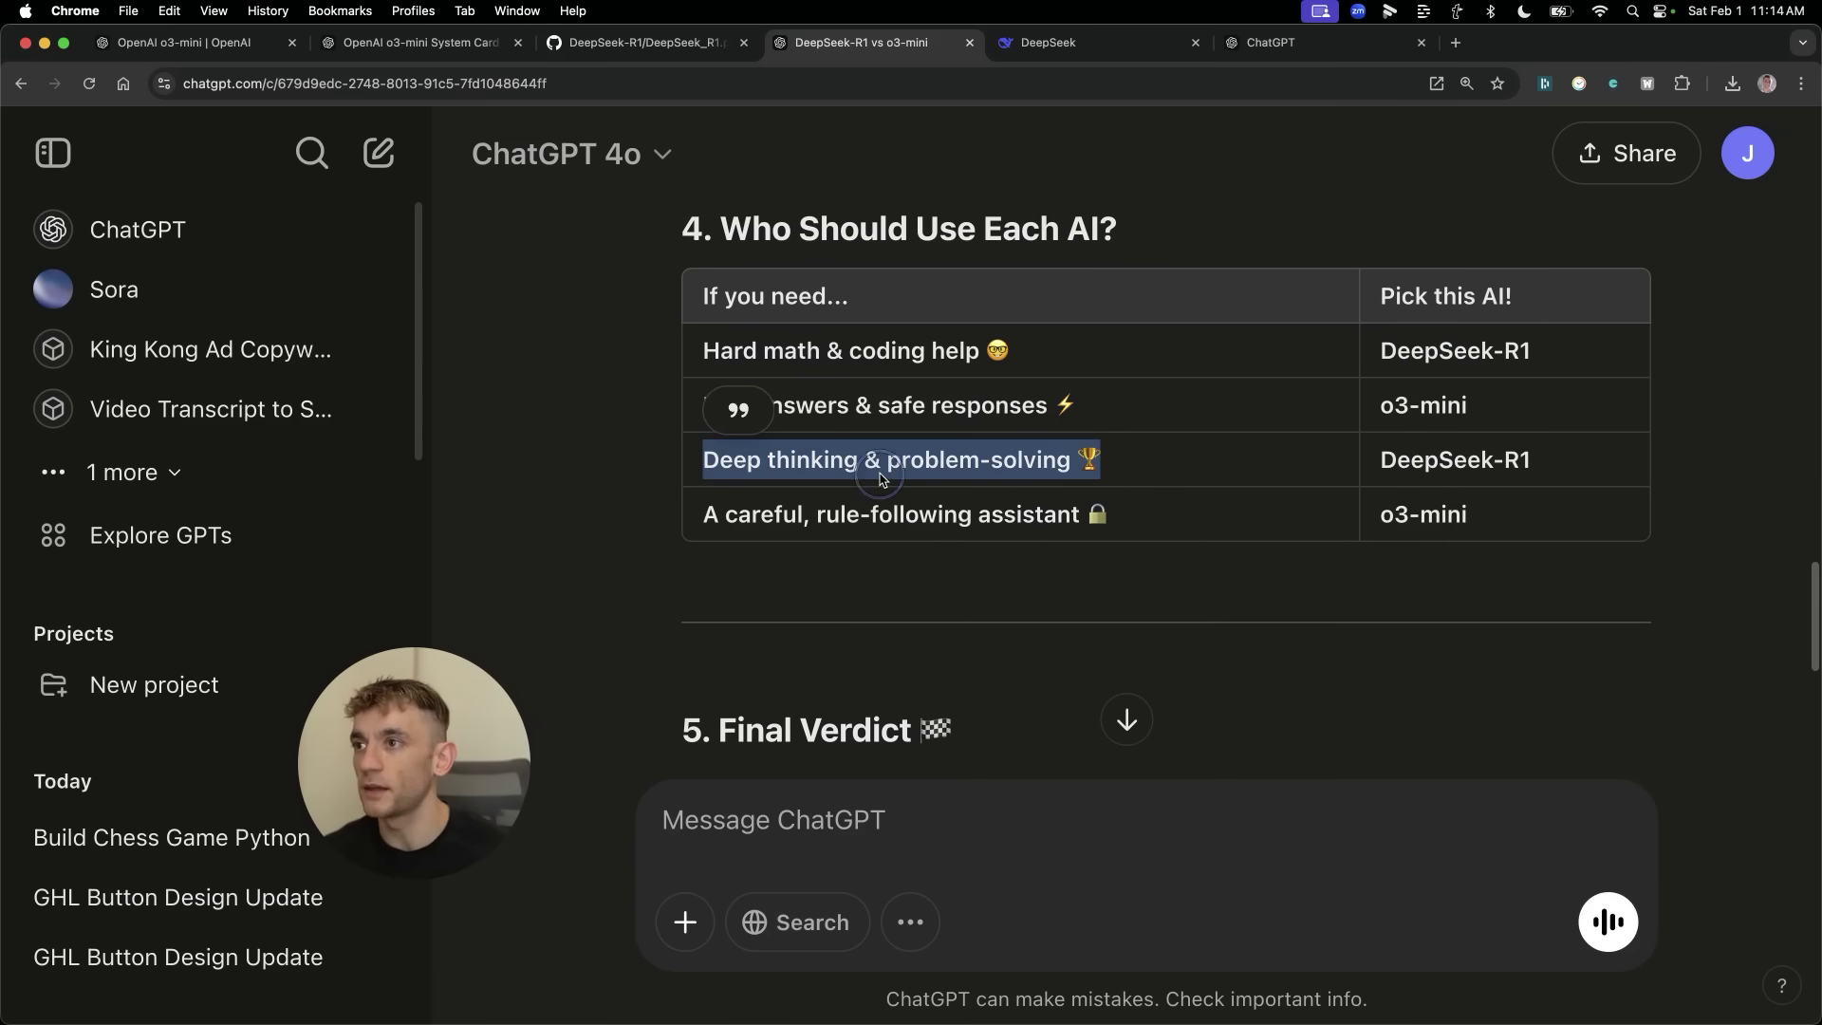
pyautogui.tripleClick(877, 513)
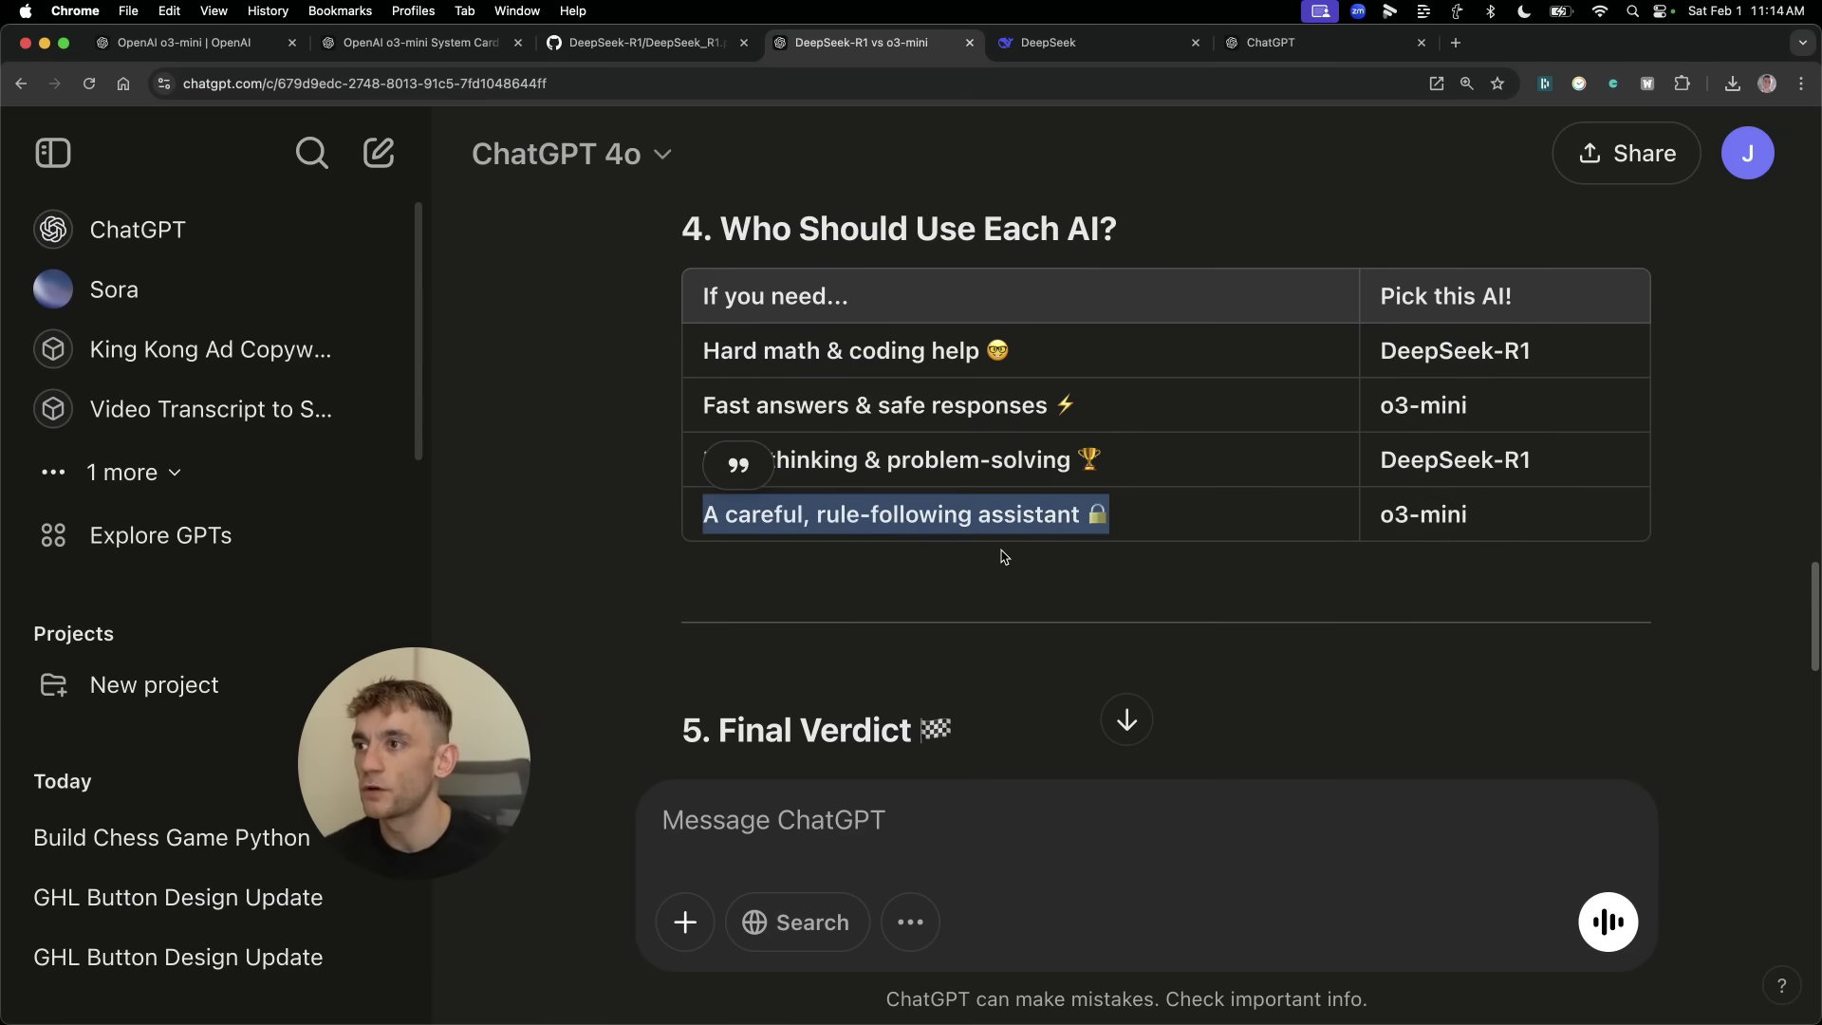
pyautogui.tripleClick(1410, 509)
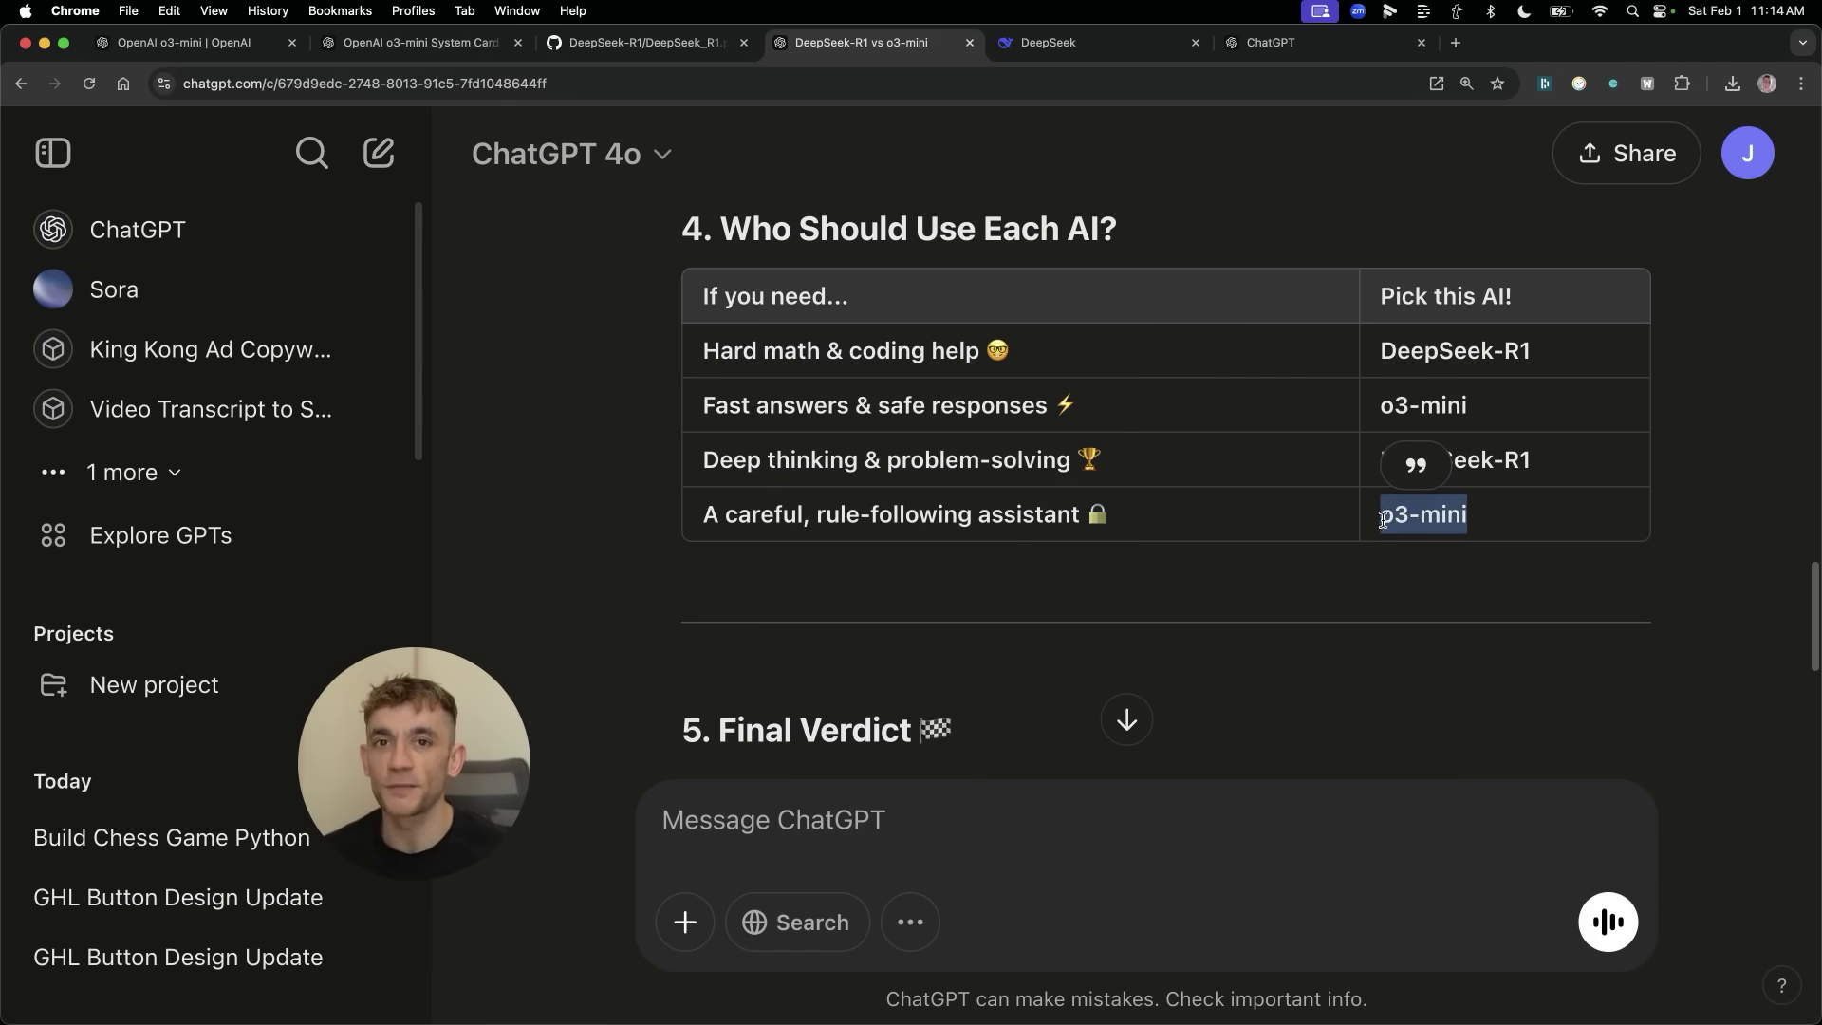
pyautogui.scroll(-4, 1167, 643)
pyautogui.keyDown('shift'); pyautogui.click(1224, 510); pyautogui.keyUp('shift')
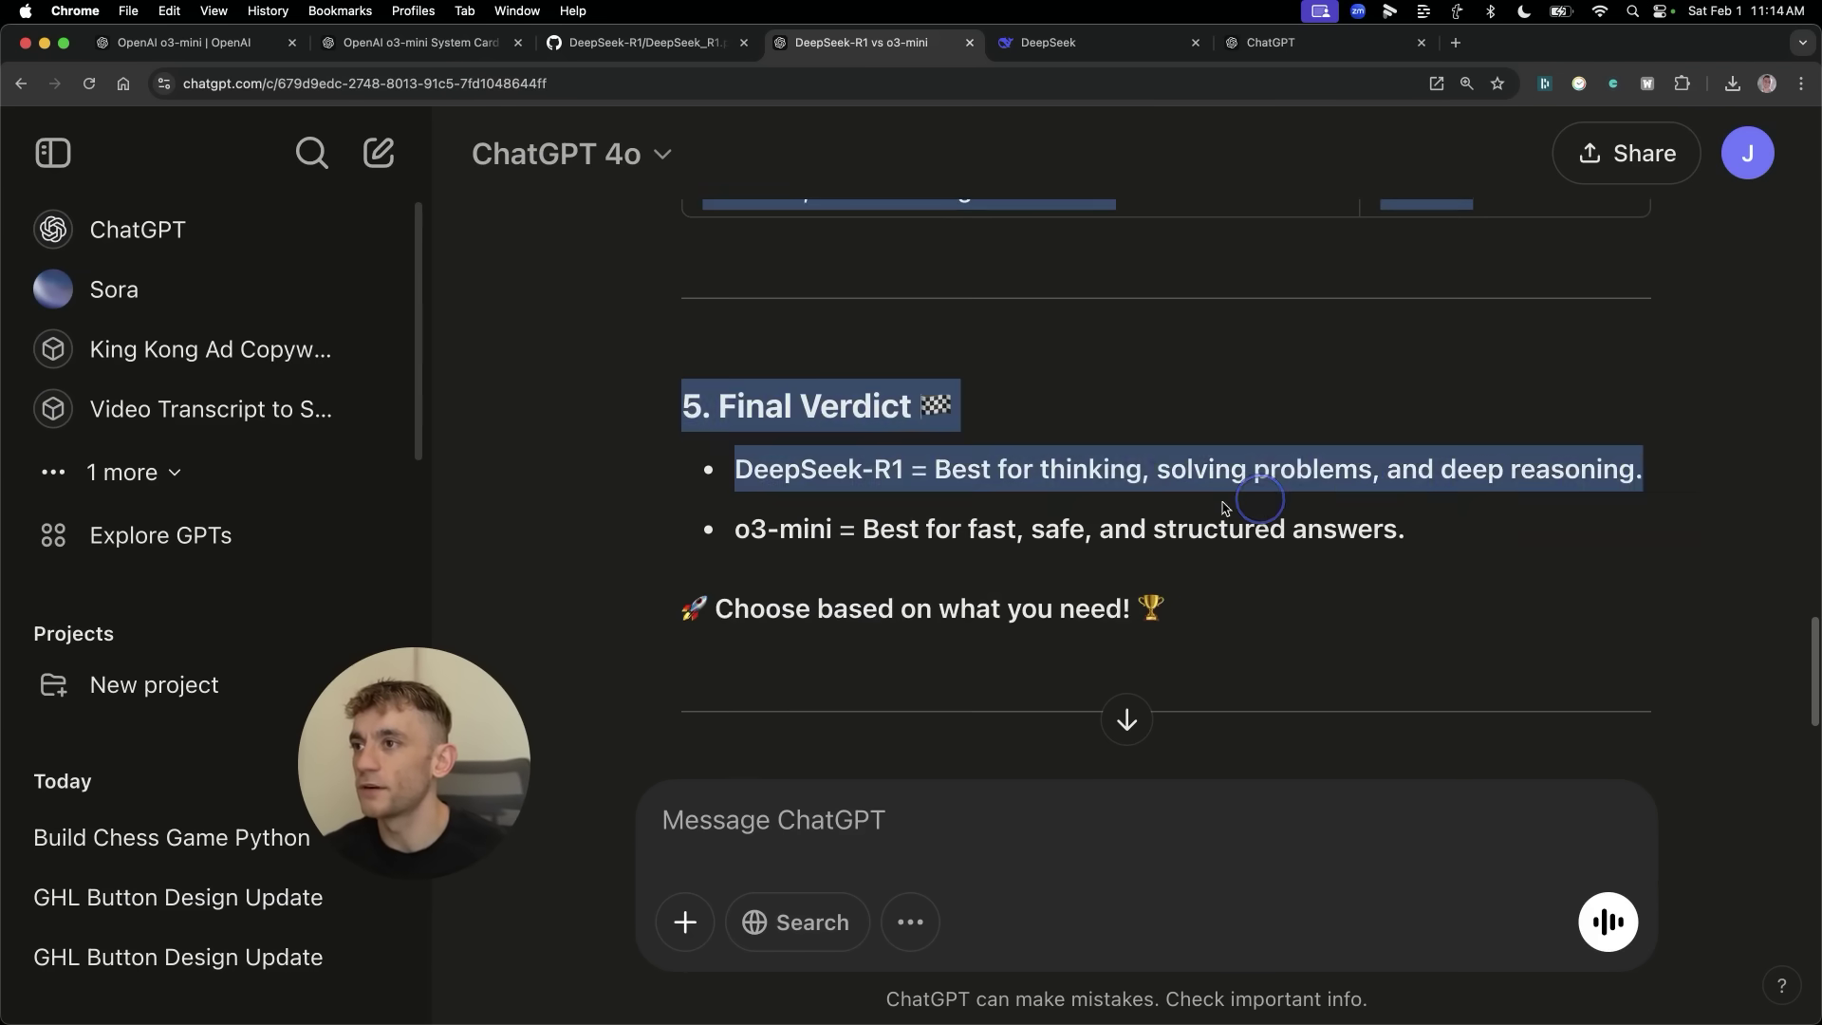
pyautogui.tripleClick(809, 464)
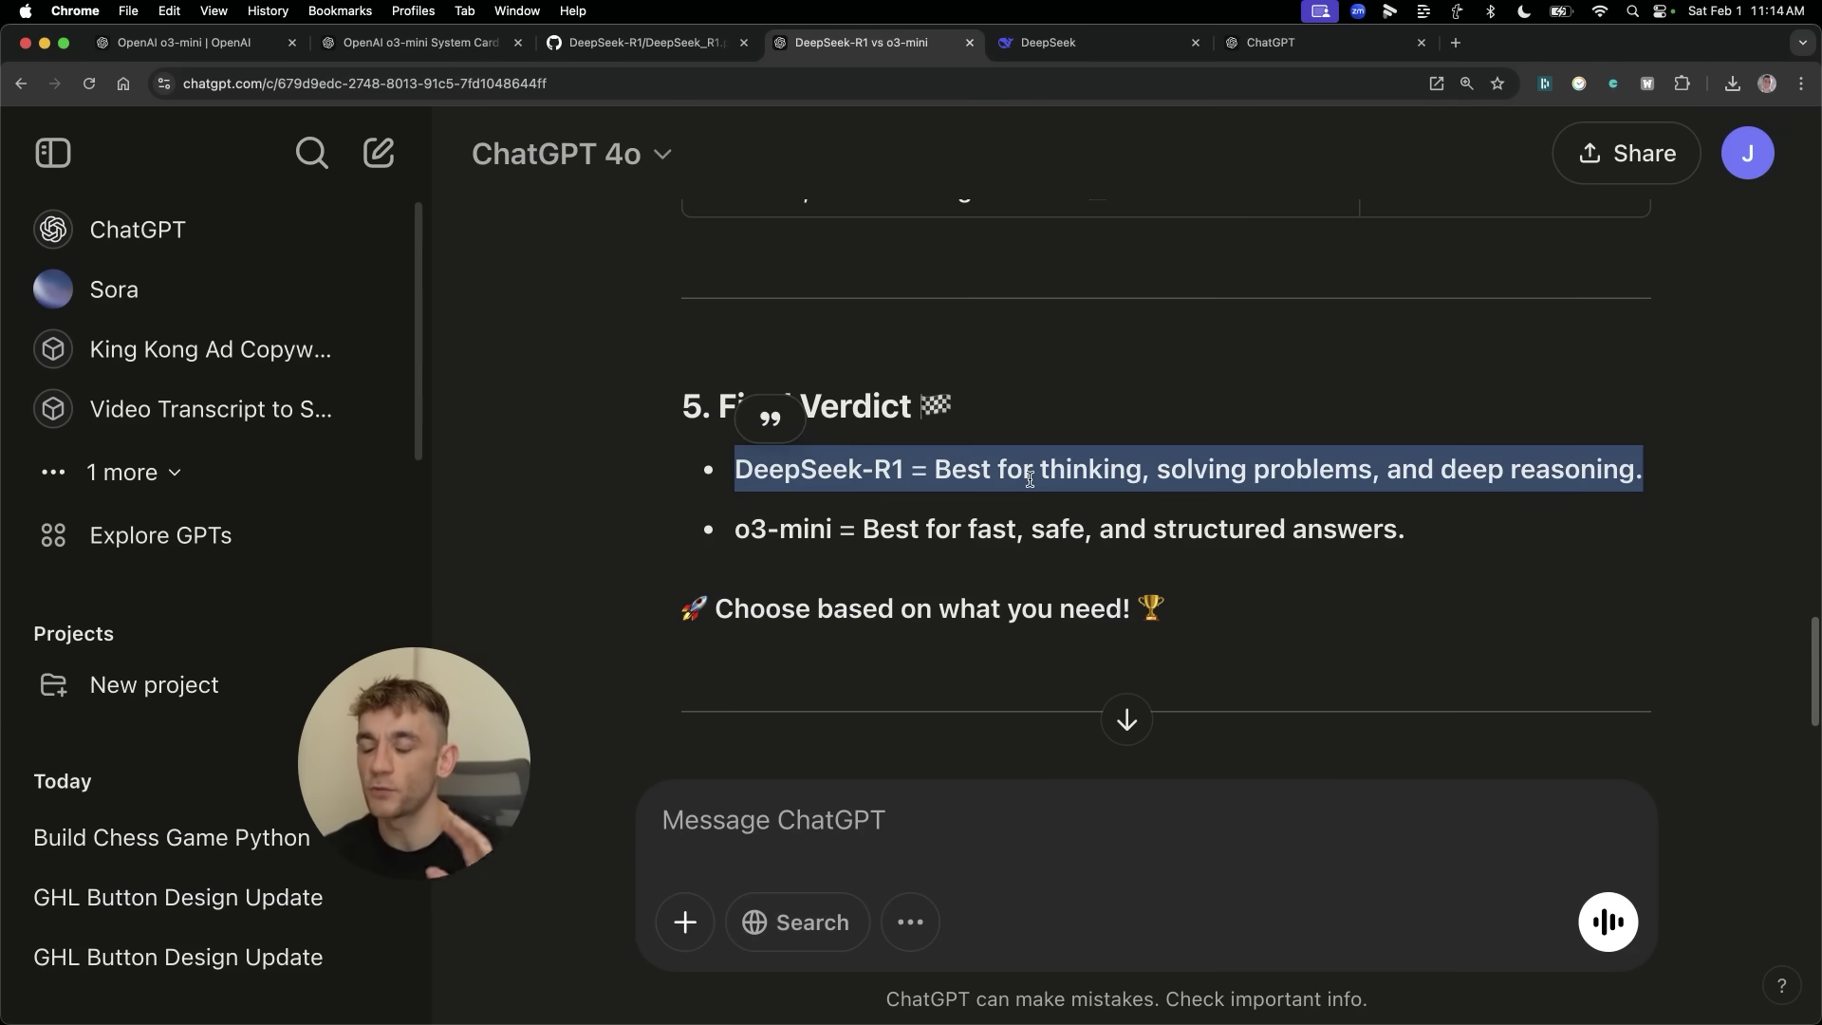
pyautogui.tripleClick(760, 529)
pyautogui.click(901, 557)
pyautogui.tripleClick(882, 528)
pyautogui.moveTo(857, 529); pyautogui.dragTo(1502, 520)
pyautogui.scroll(20, 1501, 520)
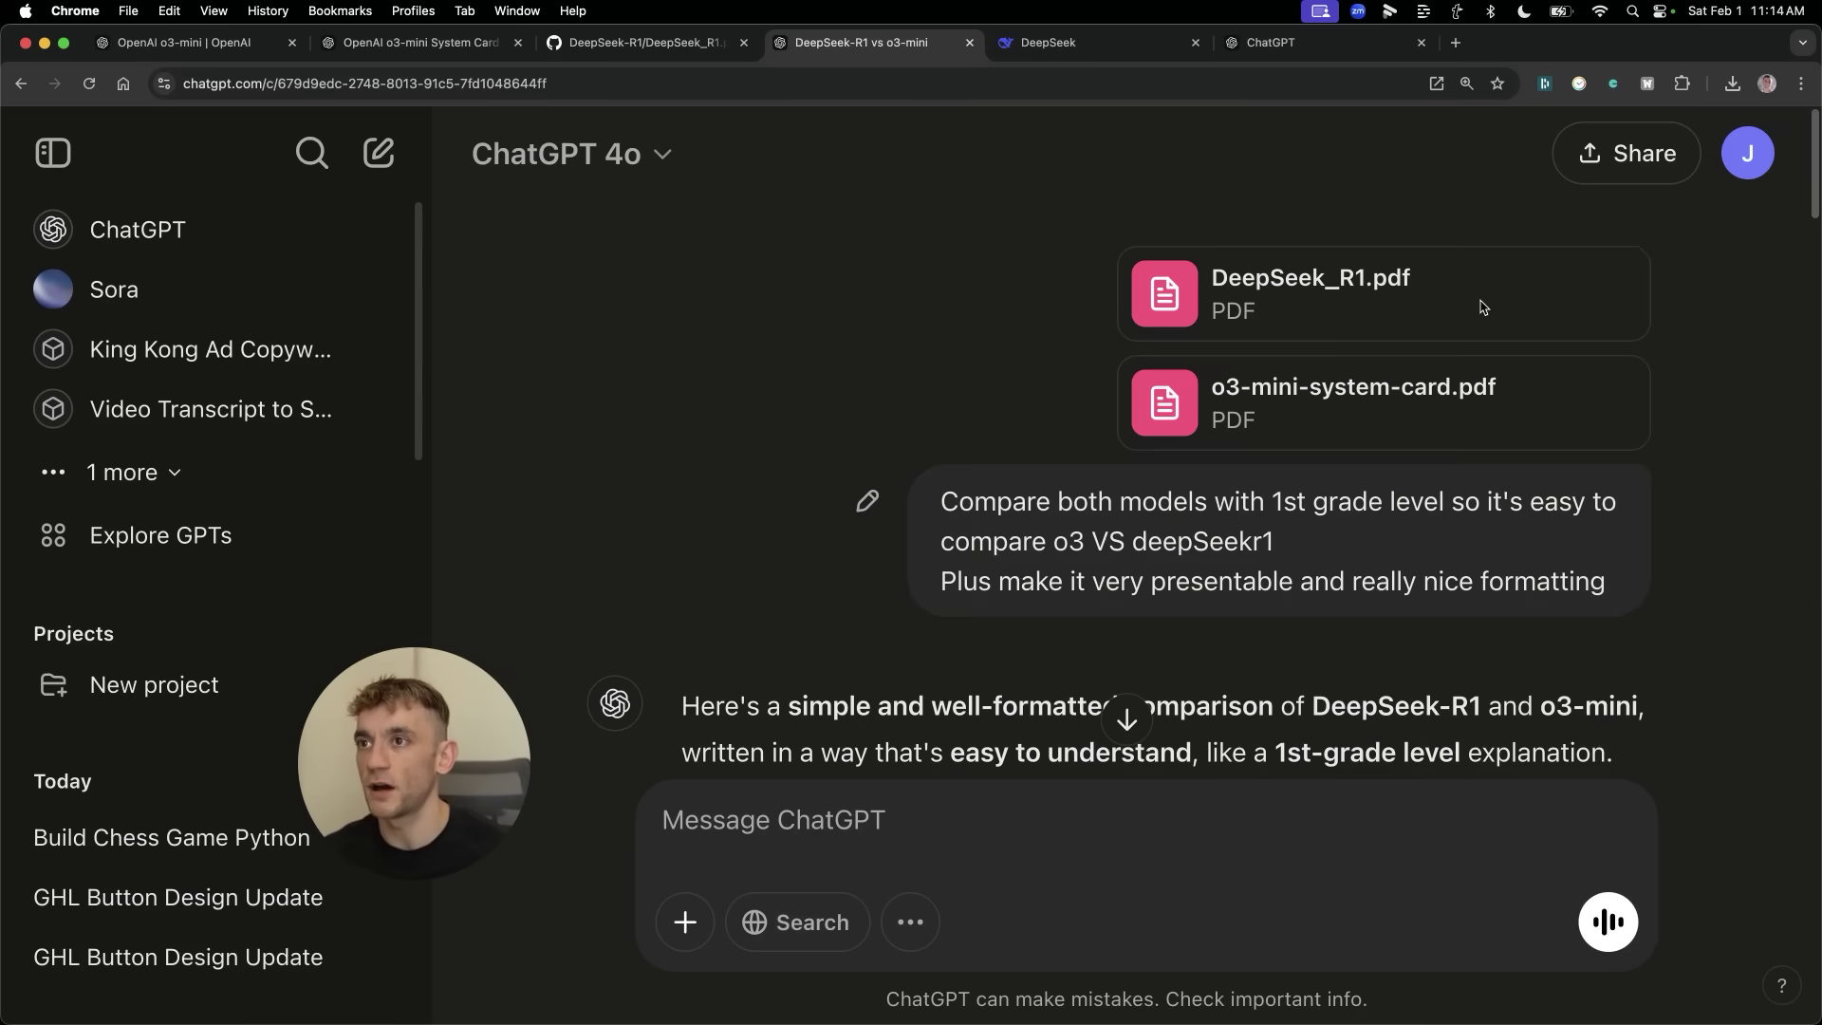
pyautogui.scroll(-8, 1252, 517)
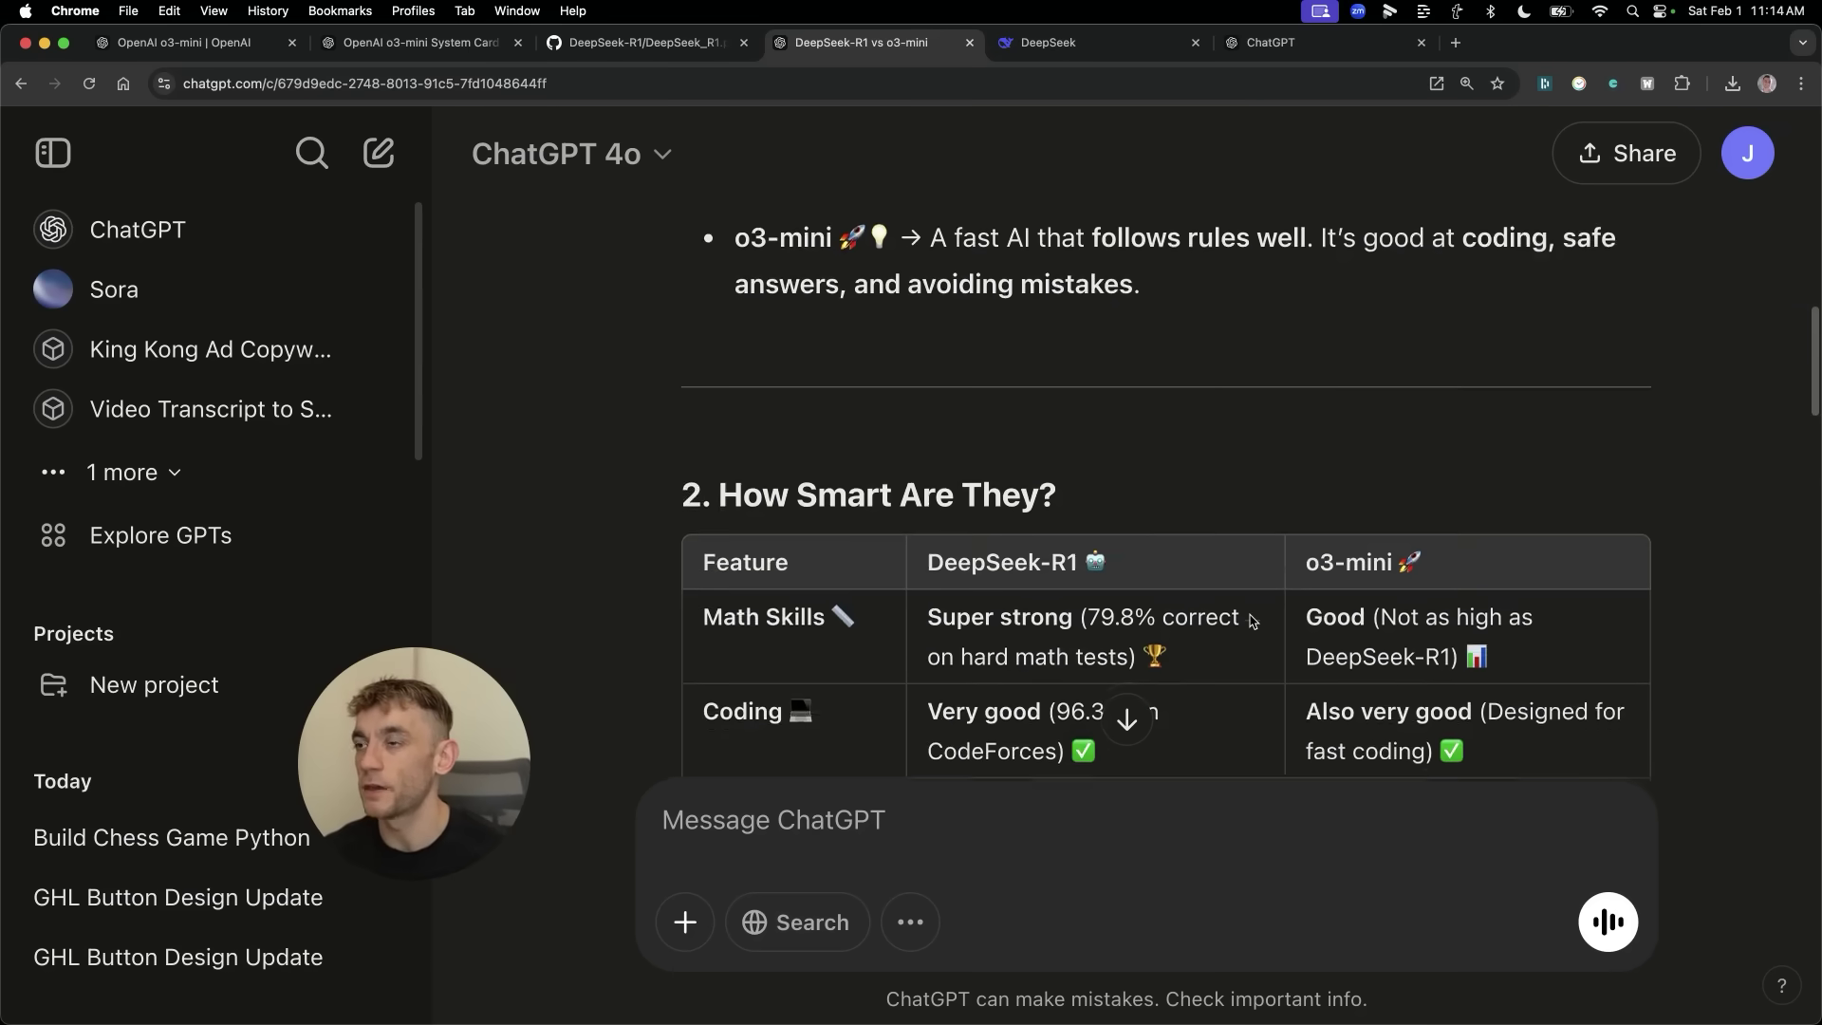
pyautogui.scroll(3, 1272, 557)
# Close the comparison chat, start a new DeepSeek chat, and close the old DeepSeek homepage tab.
pyautogui.click(968, 43)
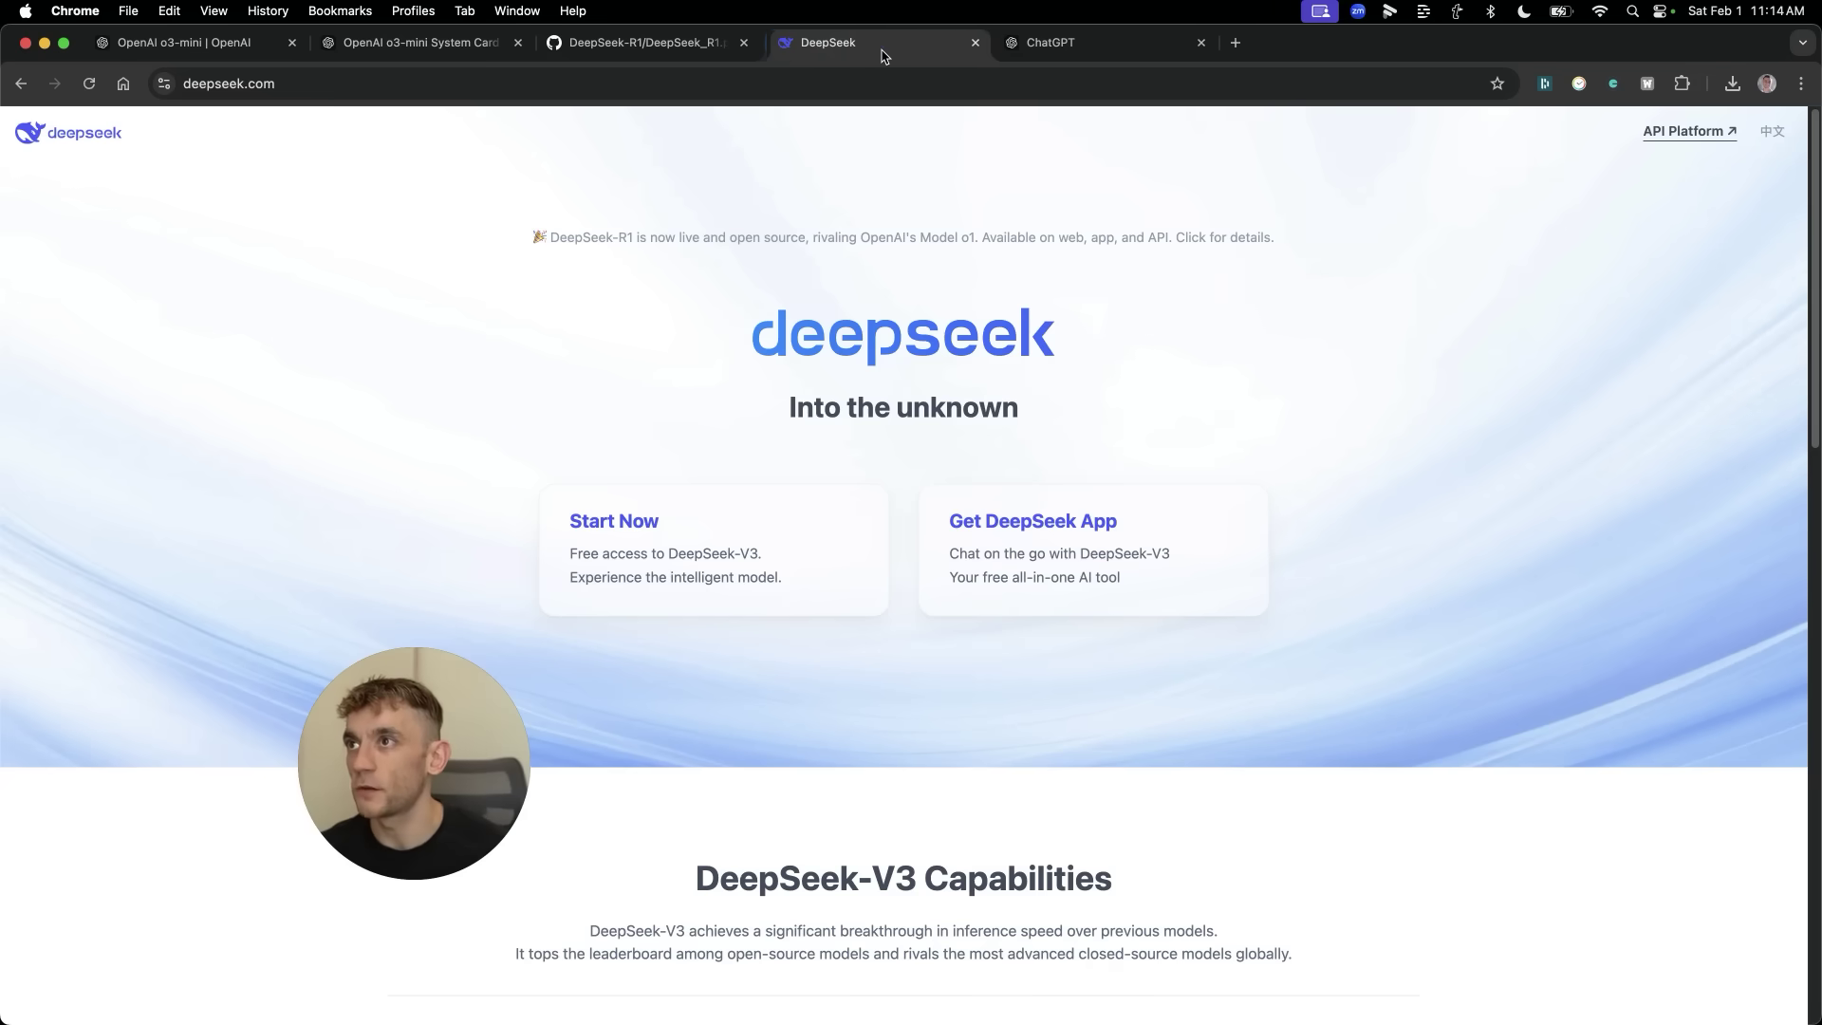
pyautogui.moveTo(470, 733); pyautogui.dragTo(1662, 236)
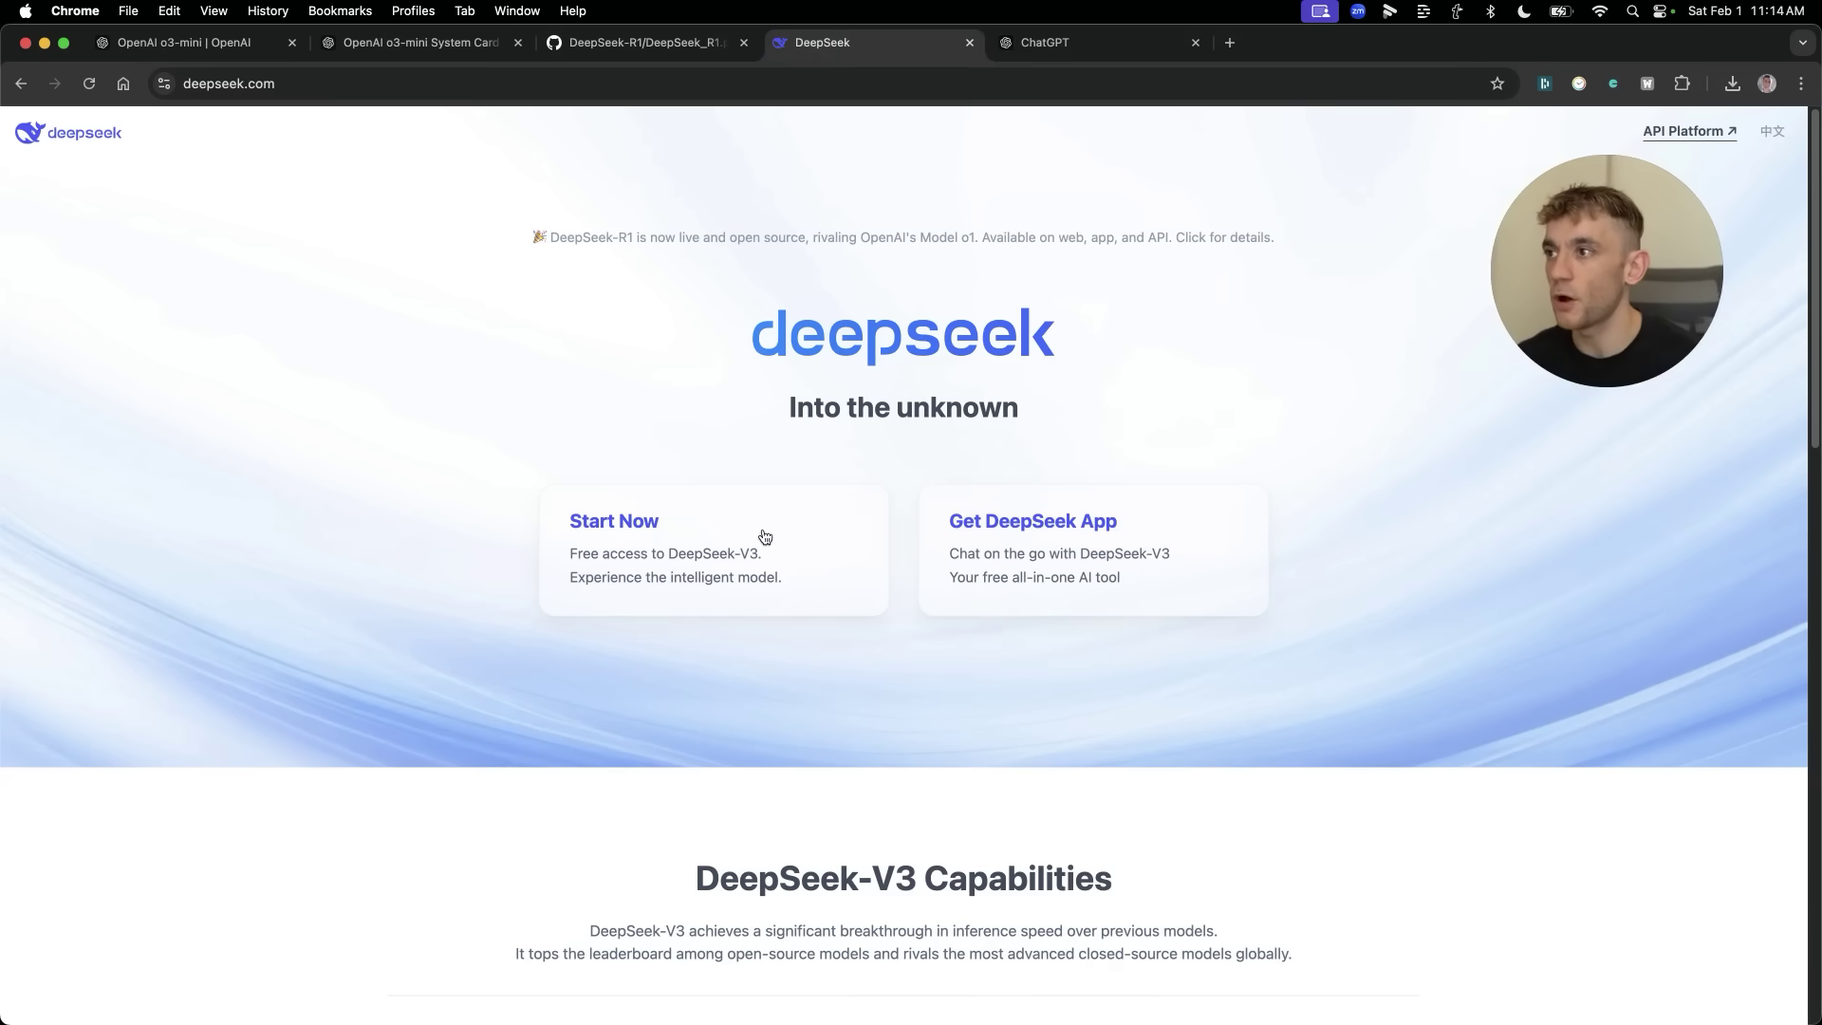
pyautogui.click(724, 541)
pyautogui.click(822, 42)
pyautogui.click(969, 43)
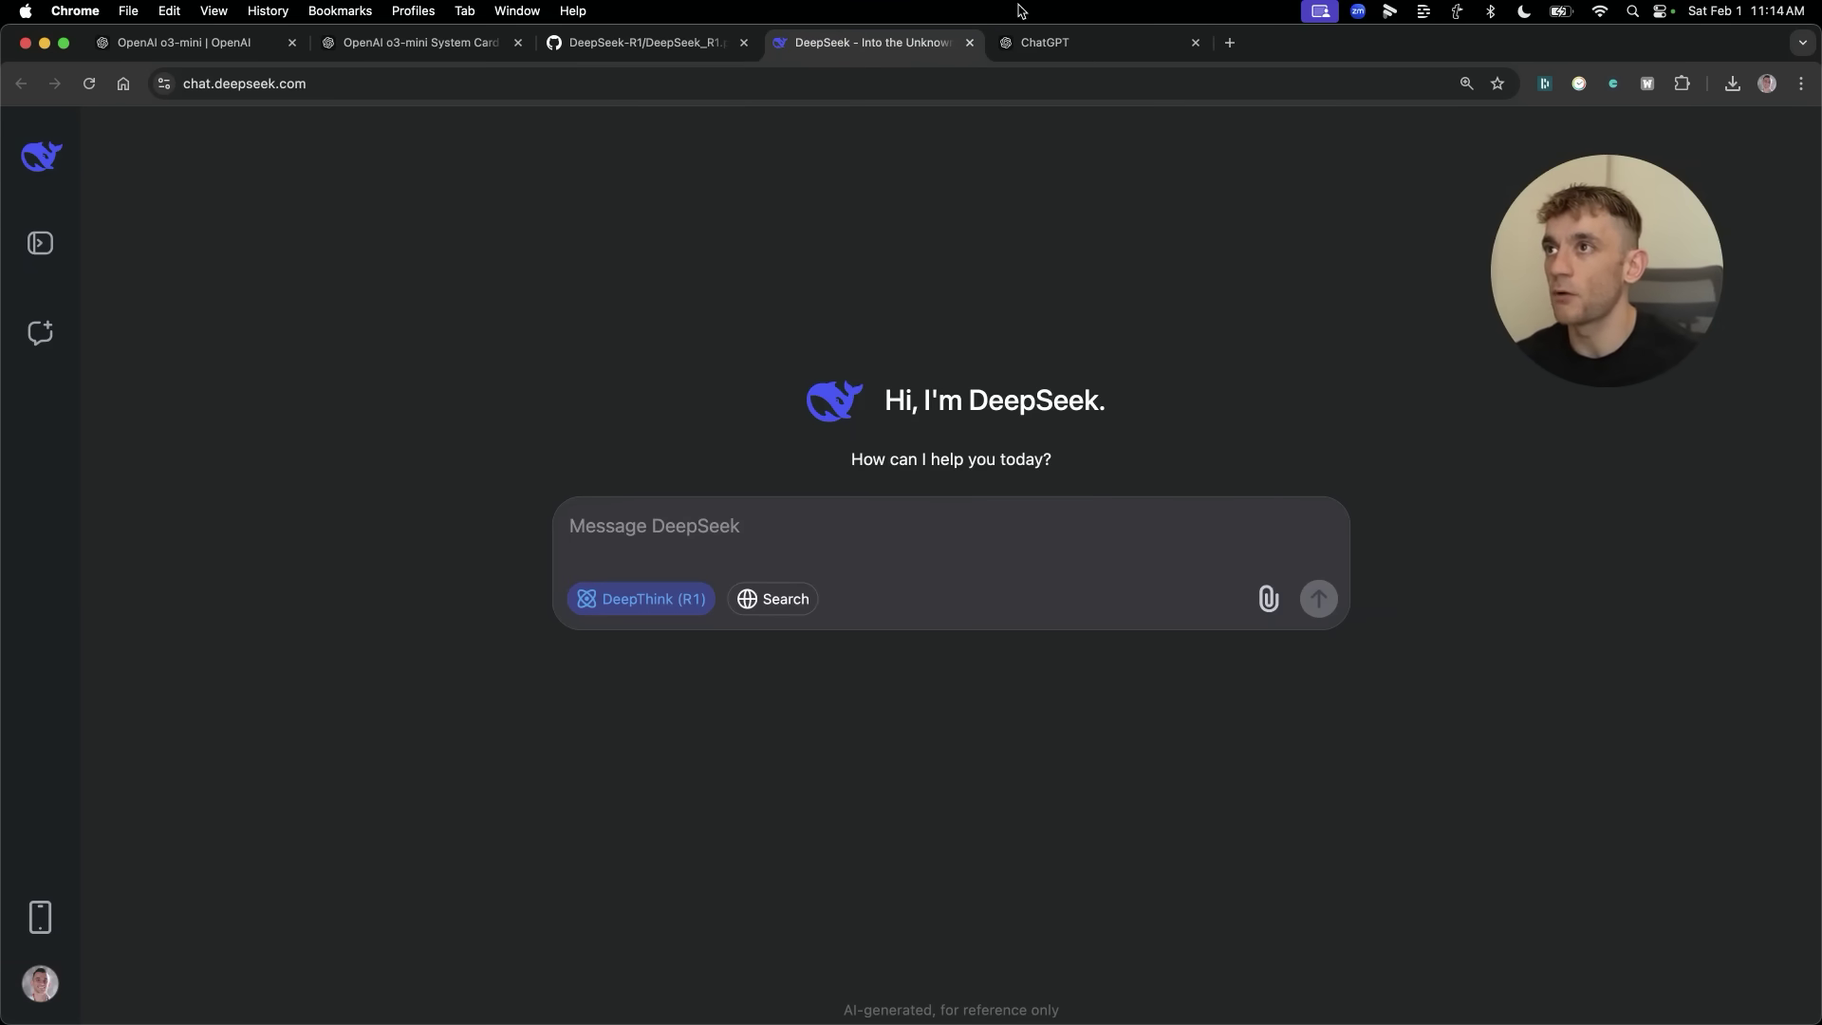
pyautogui.click(1043, 43)
# Choose o3-mini in the first ChatGPT chat and o3-mini-high in the second, then return to DeepSeek.
pyautogui.click(566, 156)
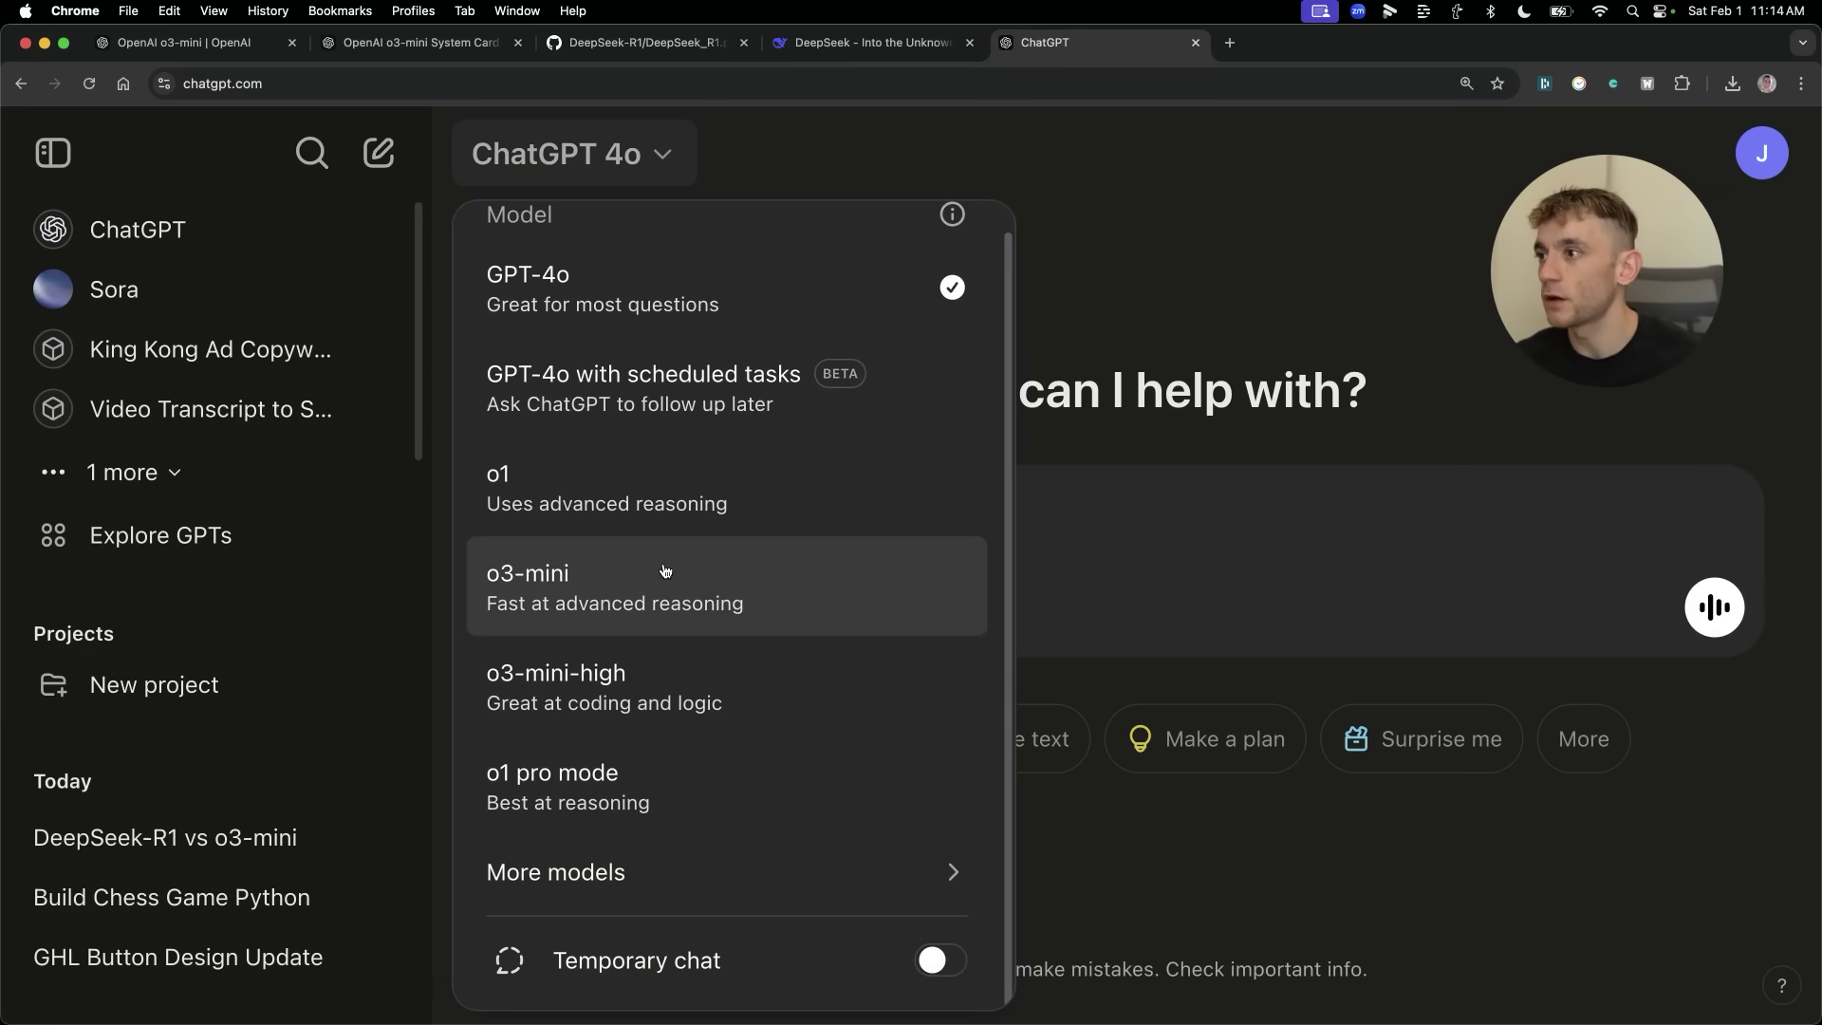
pyautogui.click(765, 594)
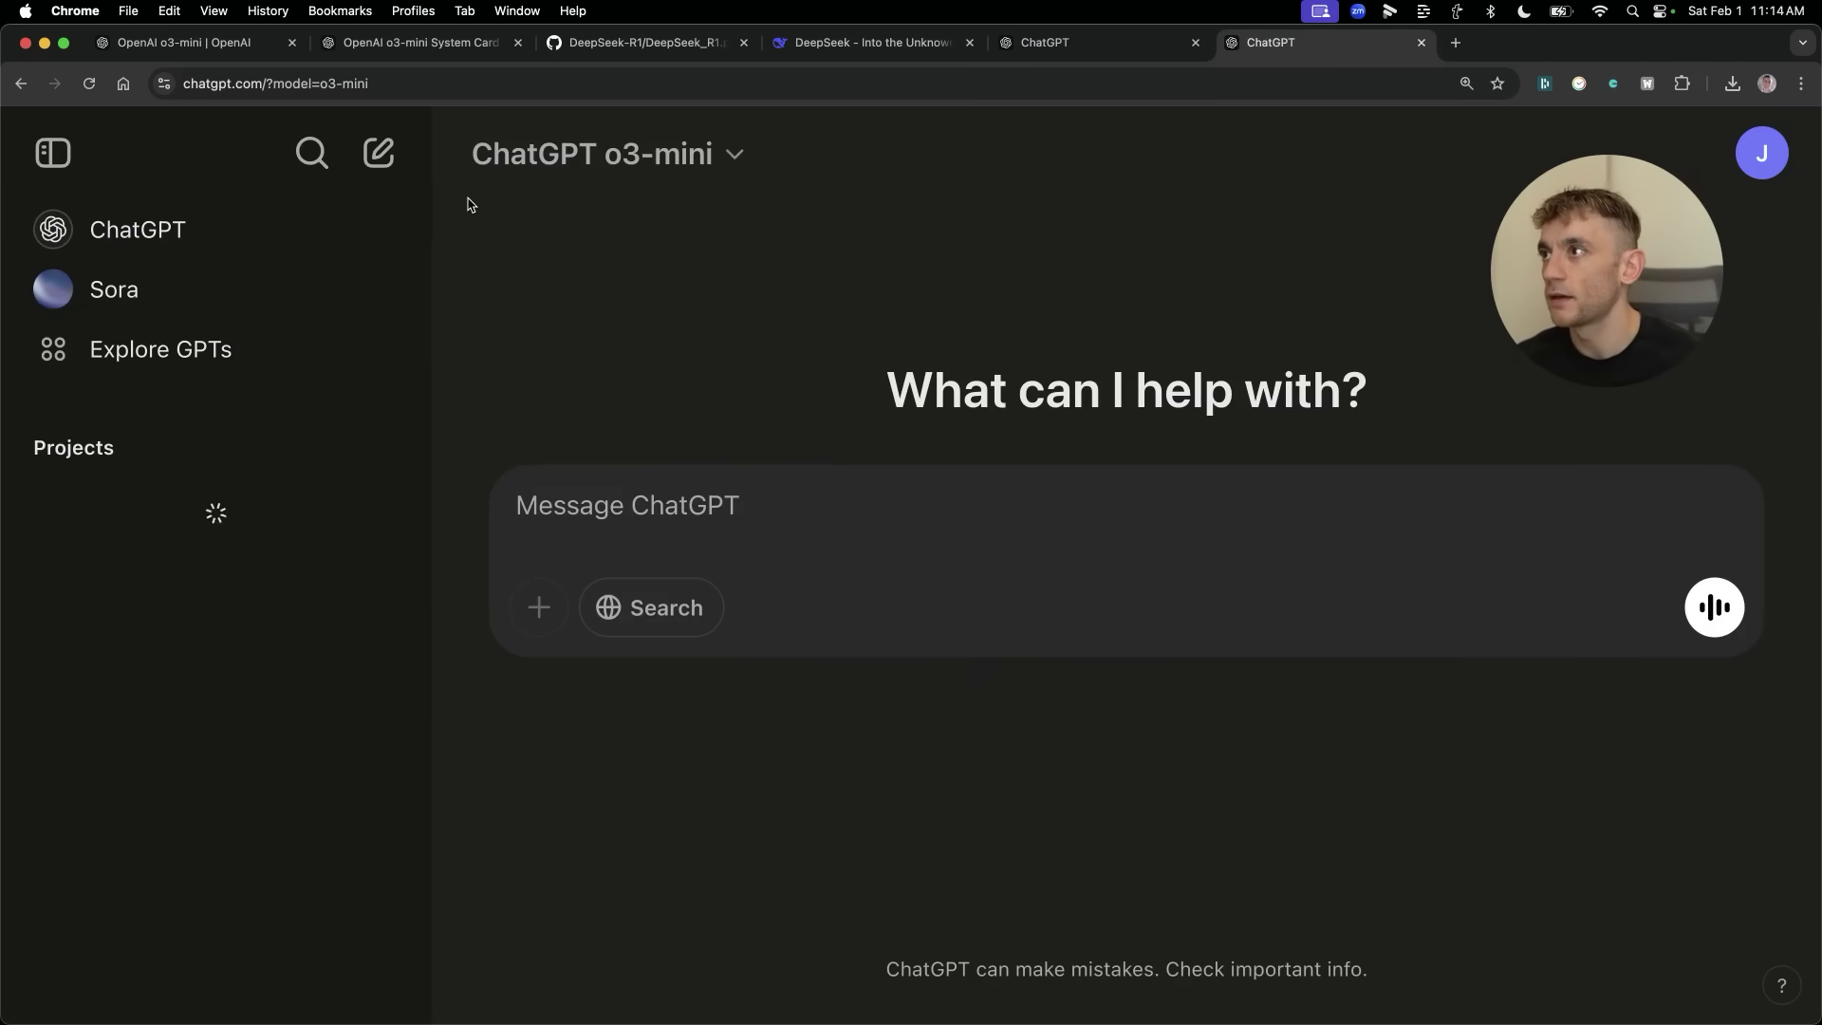
pyautogui.click(597, 157)
pyautogui.click(851, 745)
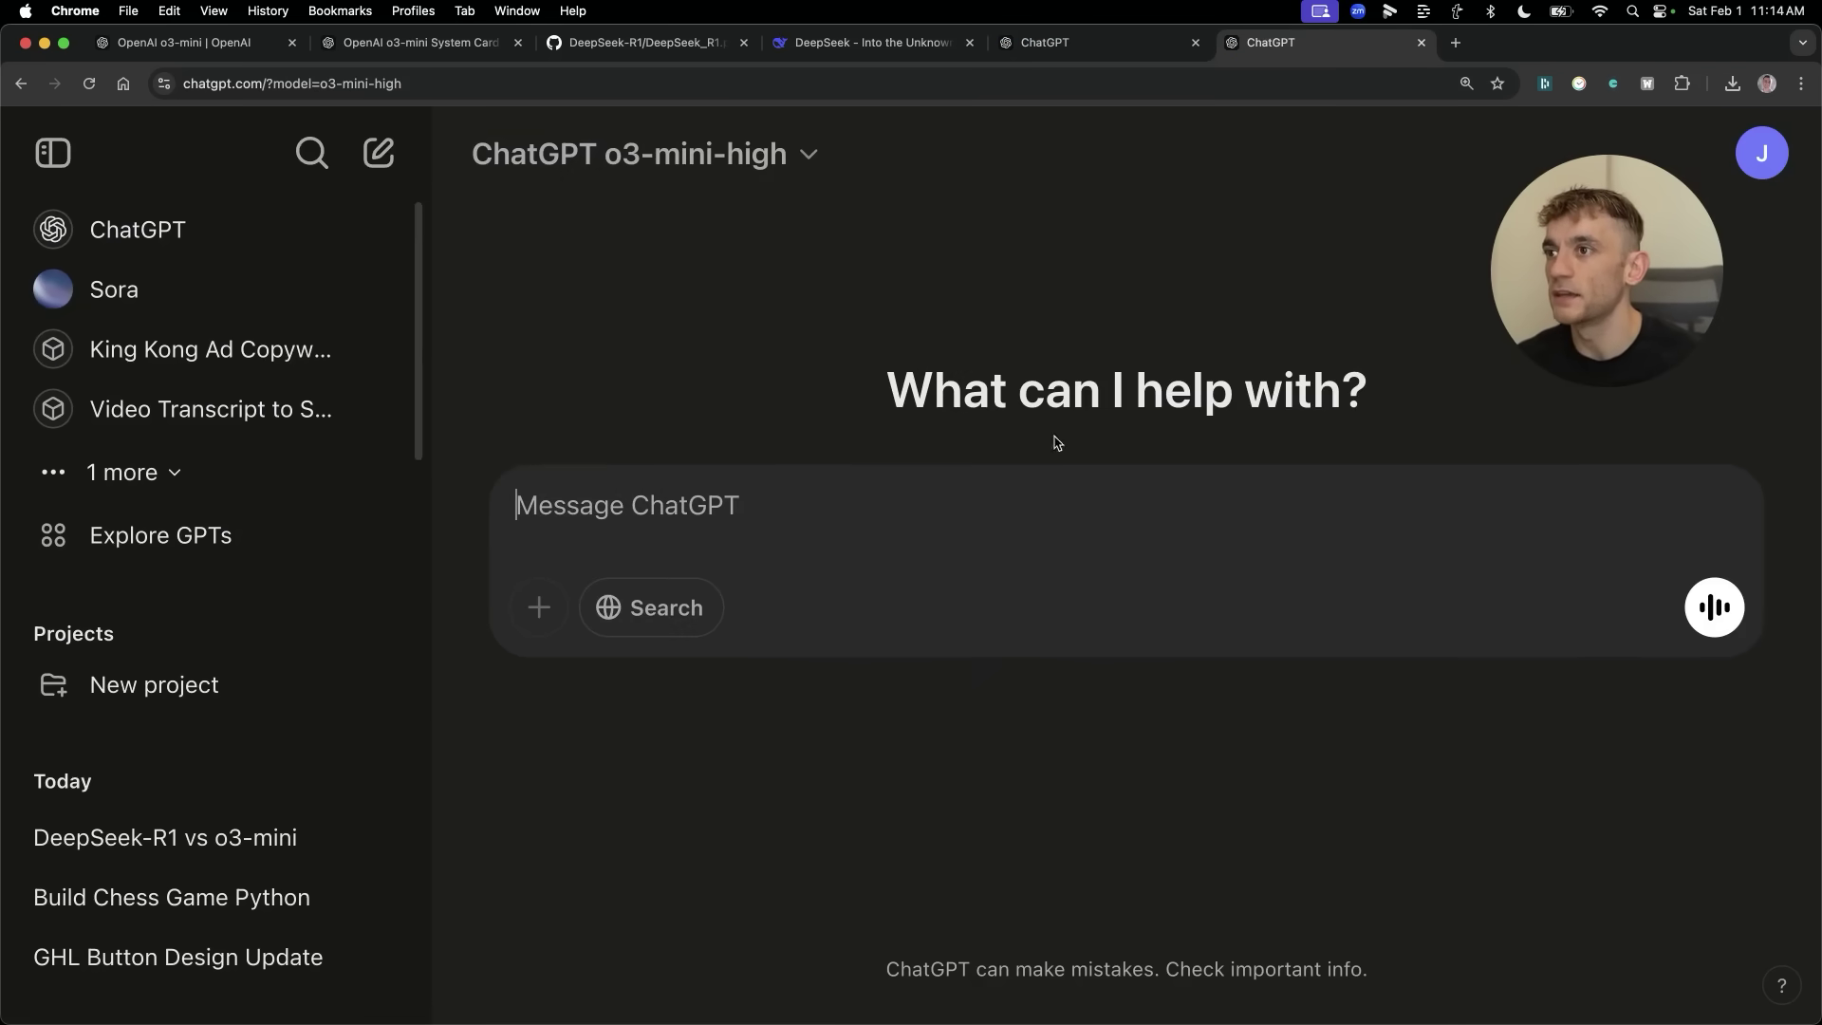
pyautogui.click(868, 42)
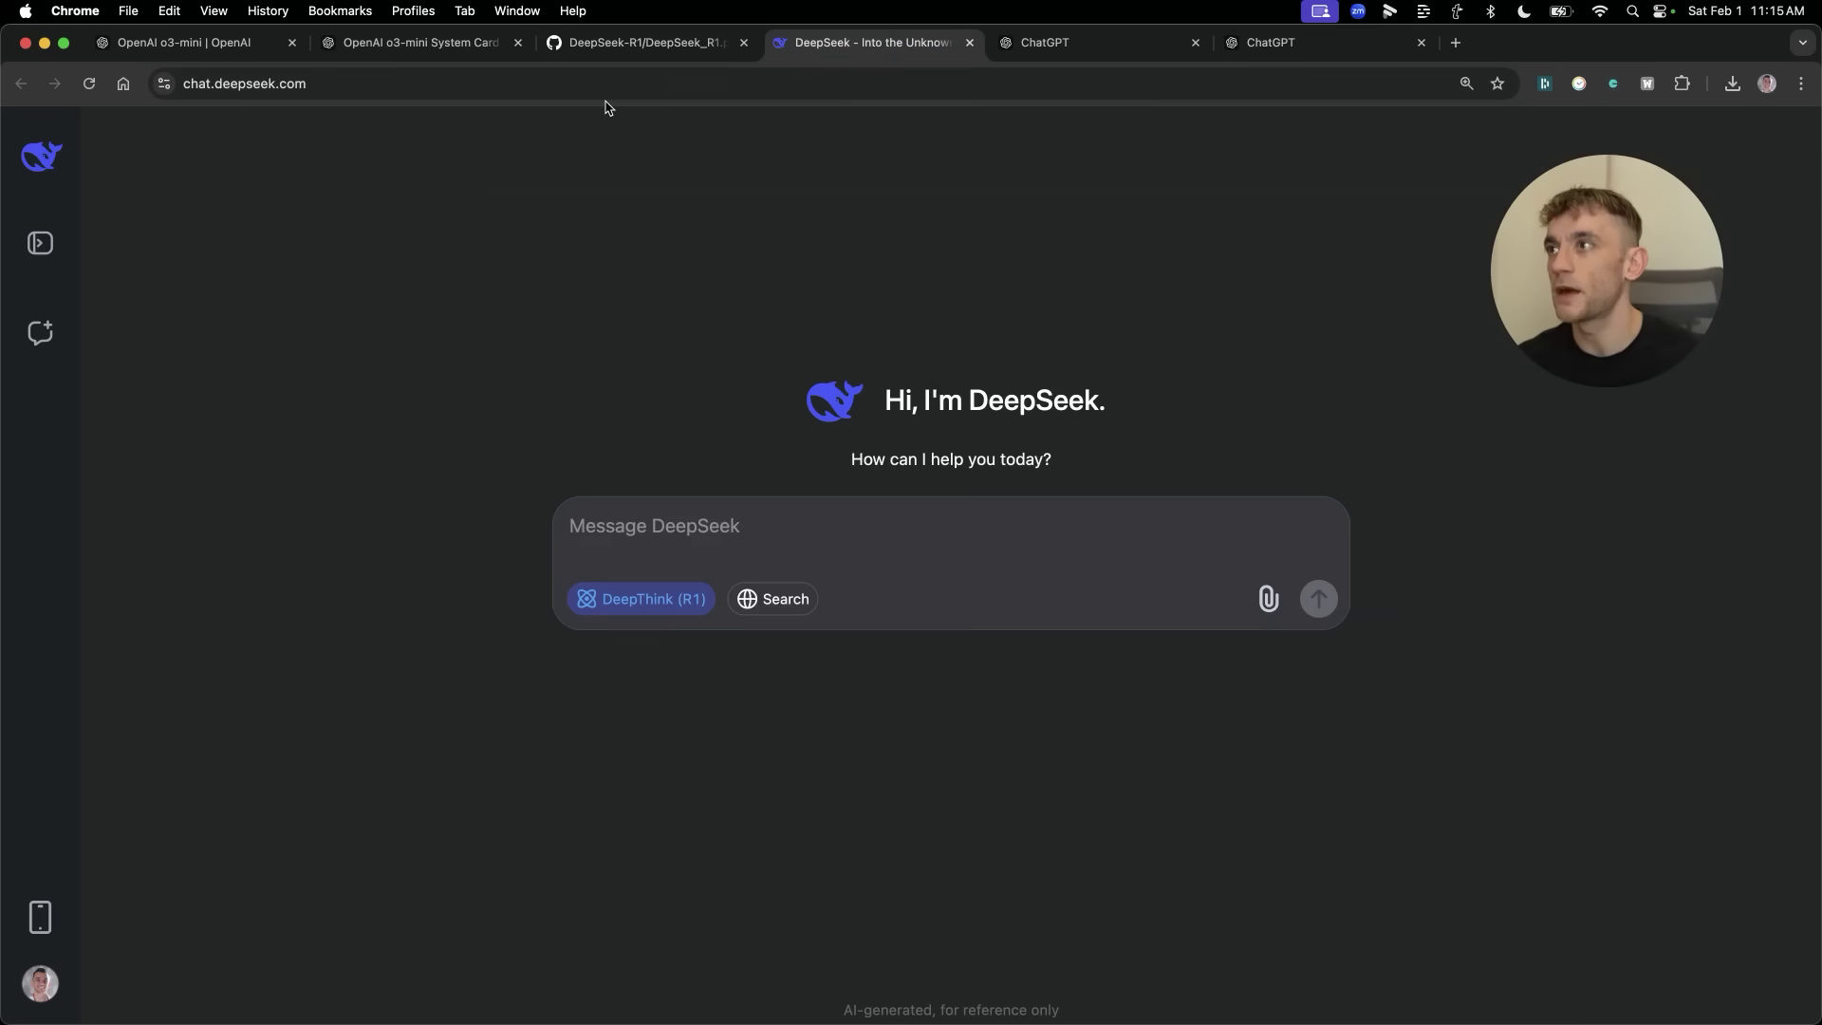
# Close the System Card, GitHub and OpenAI o3-mini tabs and paste 'Create a space invaders game in html' into DeepSeek.
pyautogui.middleClick(372, 55)
pyautogui.middleClick(371, 55)
pyautogui.middleClick(190, 42)
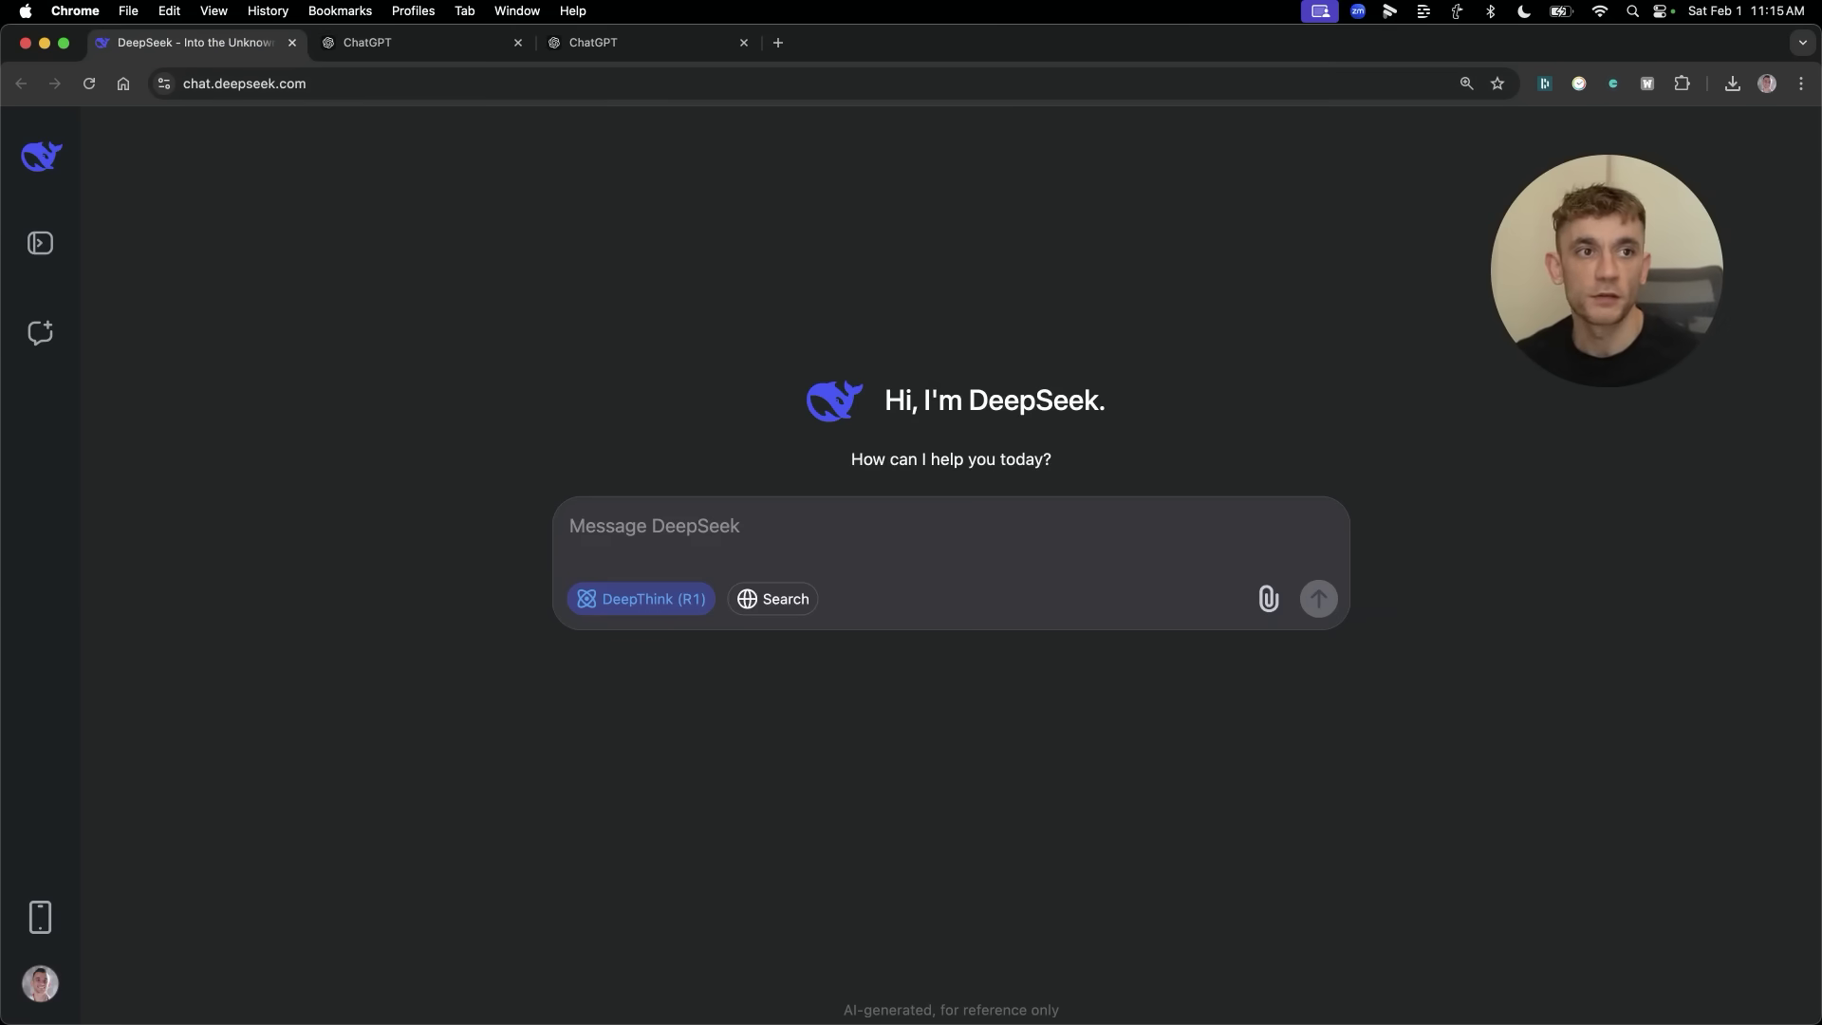
pyautogui.click(1741, 752)
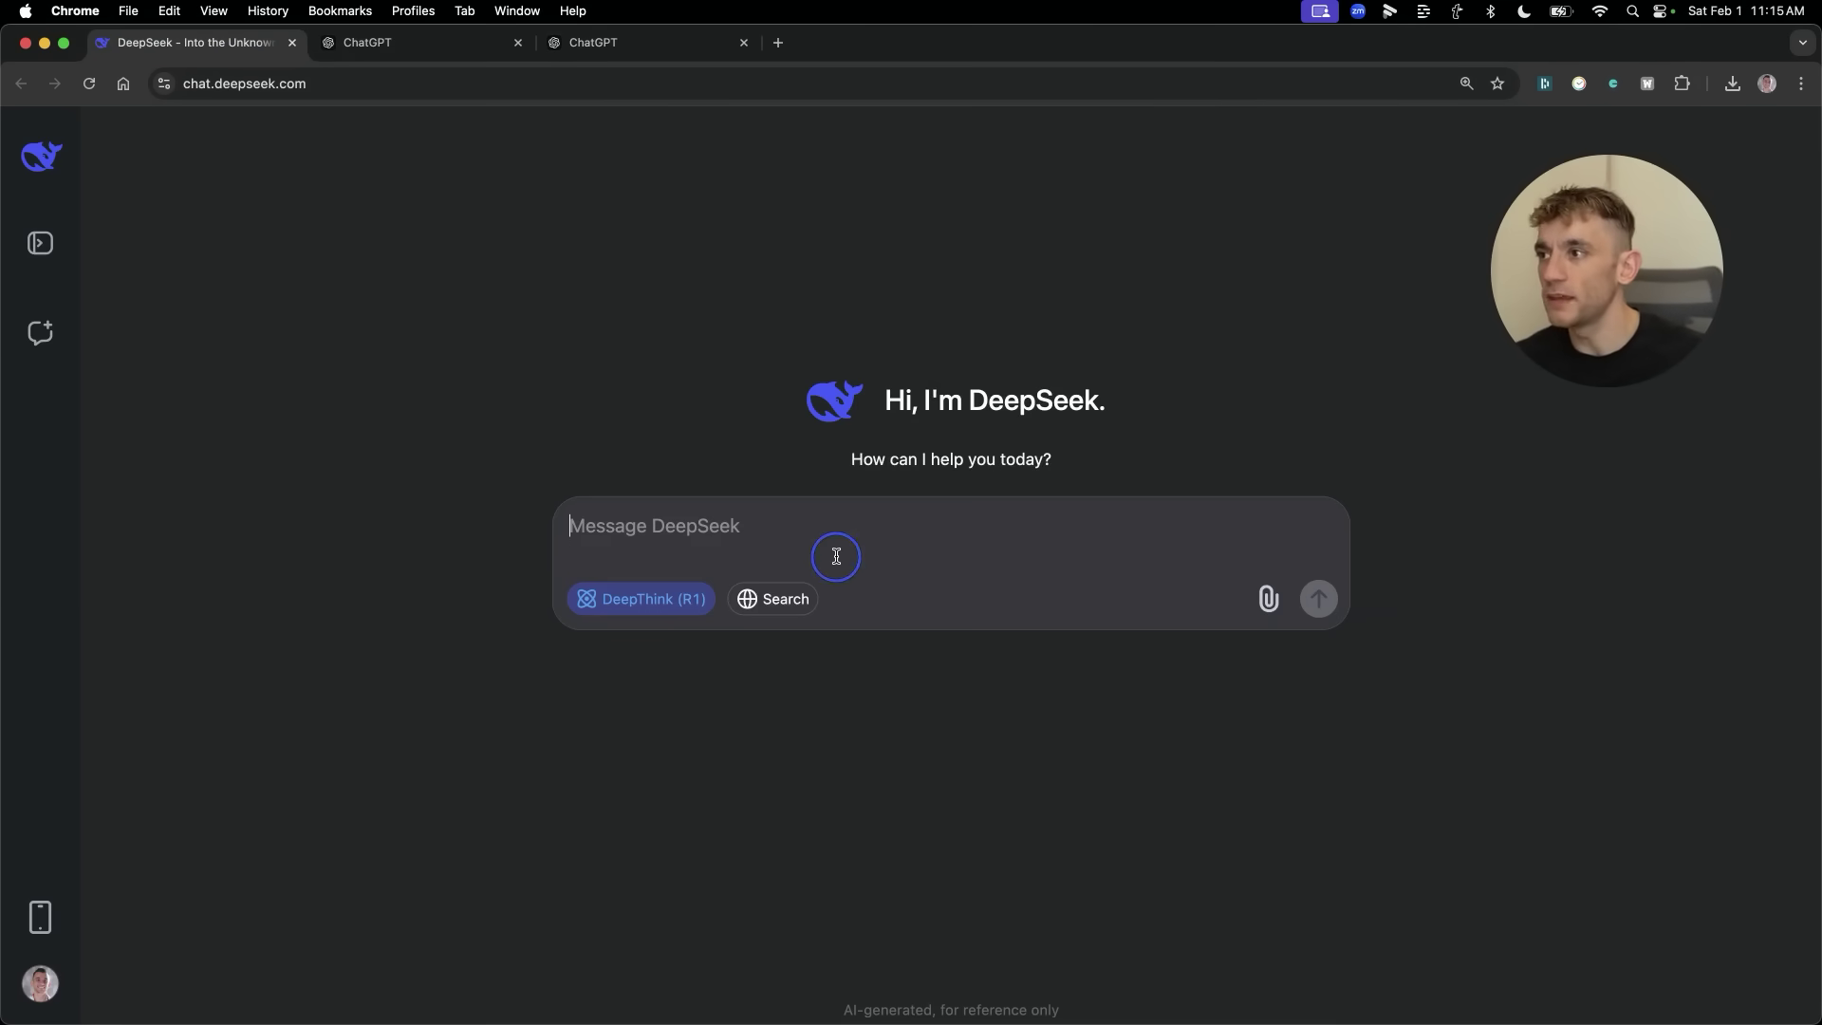
pyautogui.write('Create a space invaders game in html')
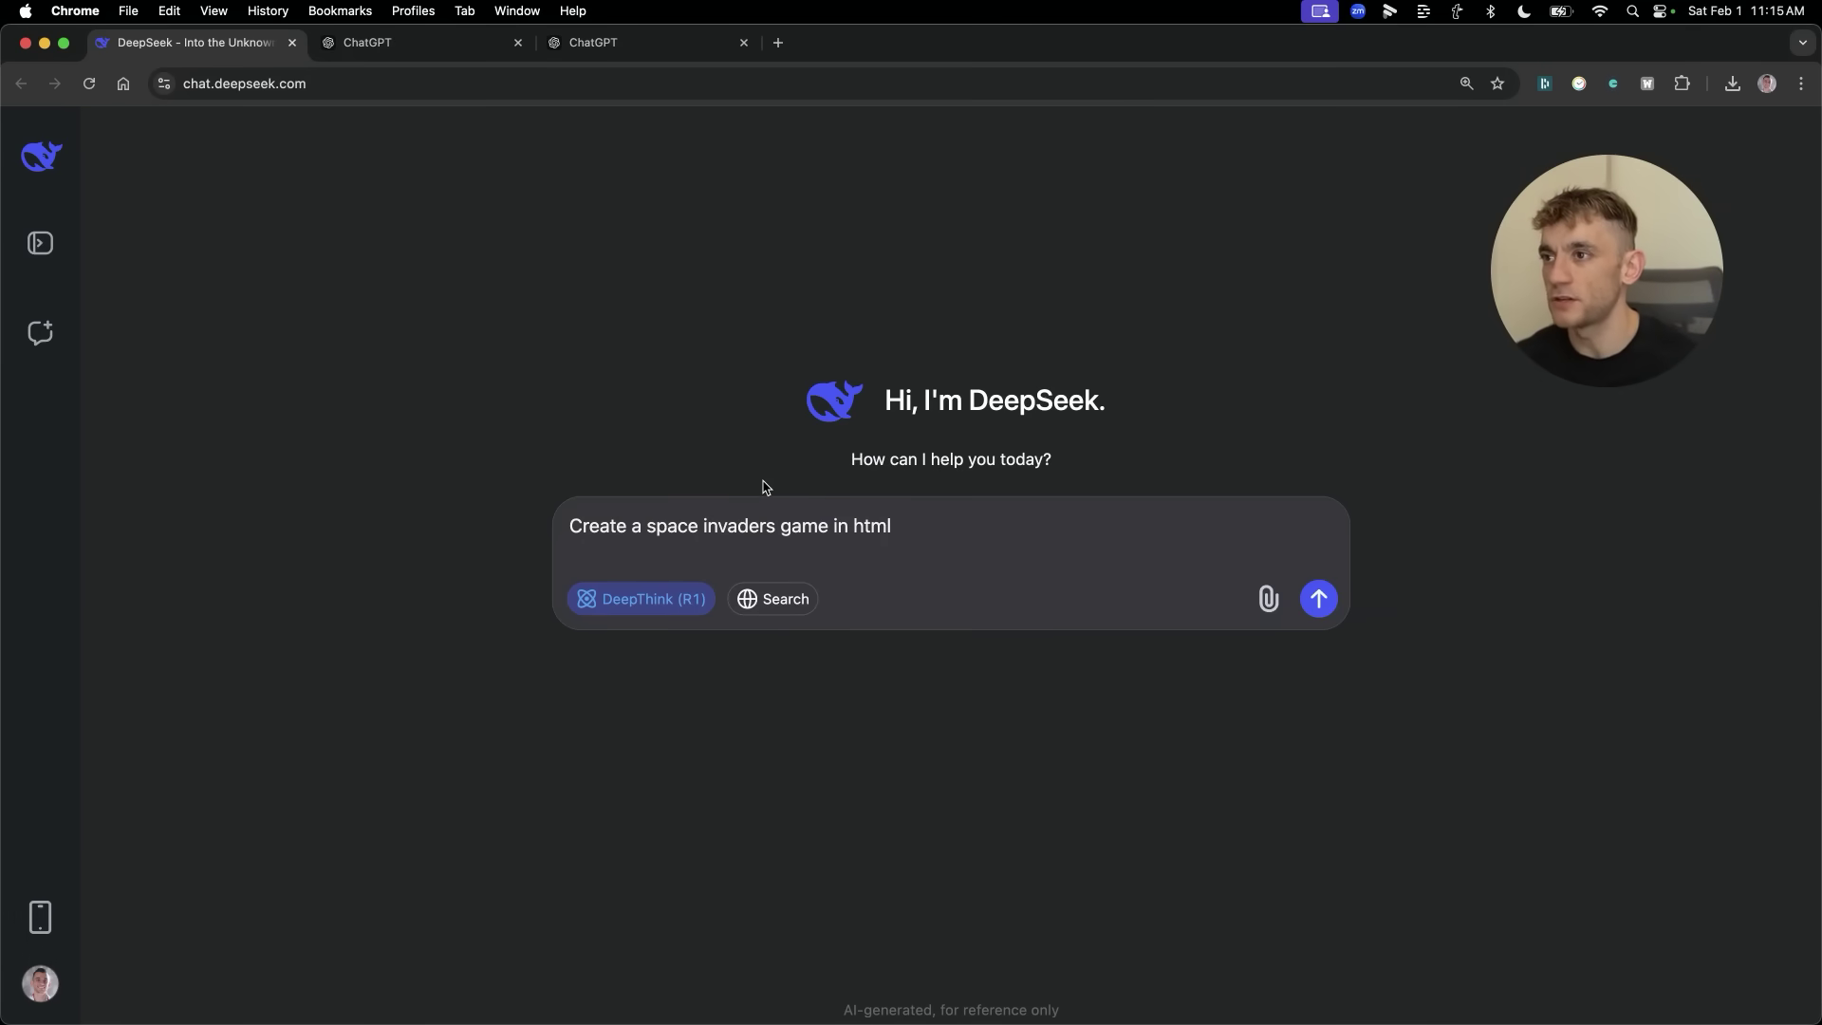
# Submit the space invaders prompt to DeepSeek, o3-mini and o3-mini-high.
pyautogui.hotkey('ctrl', 'Tab')
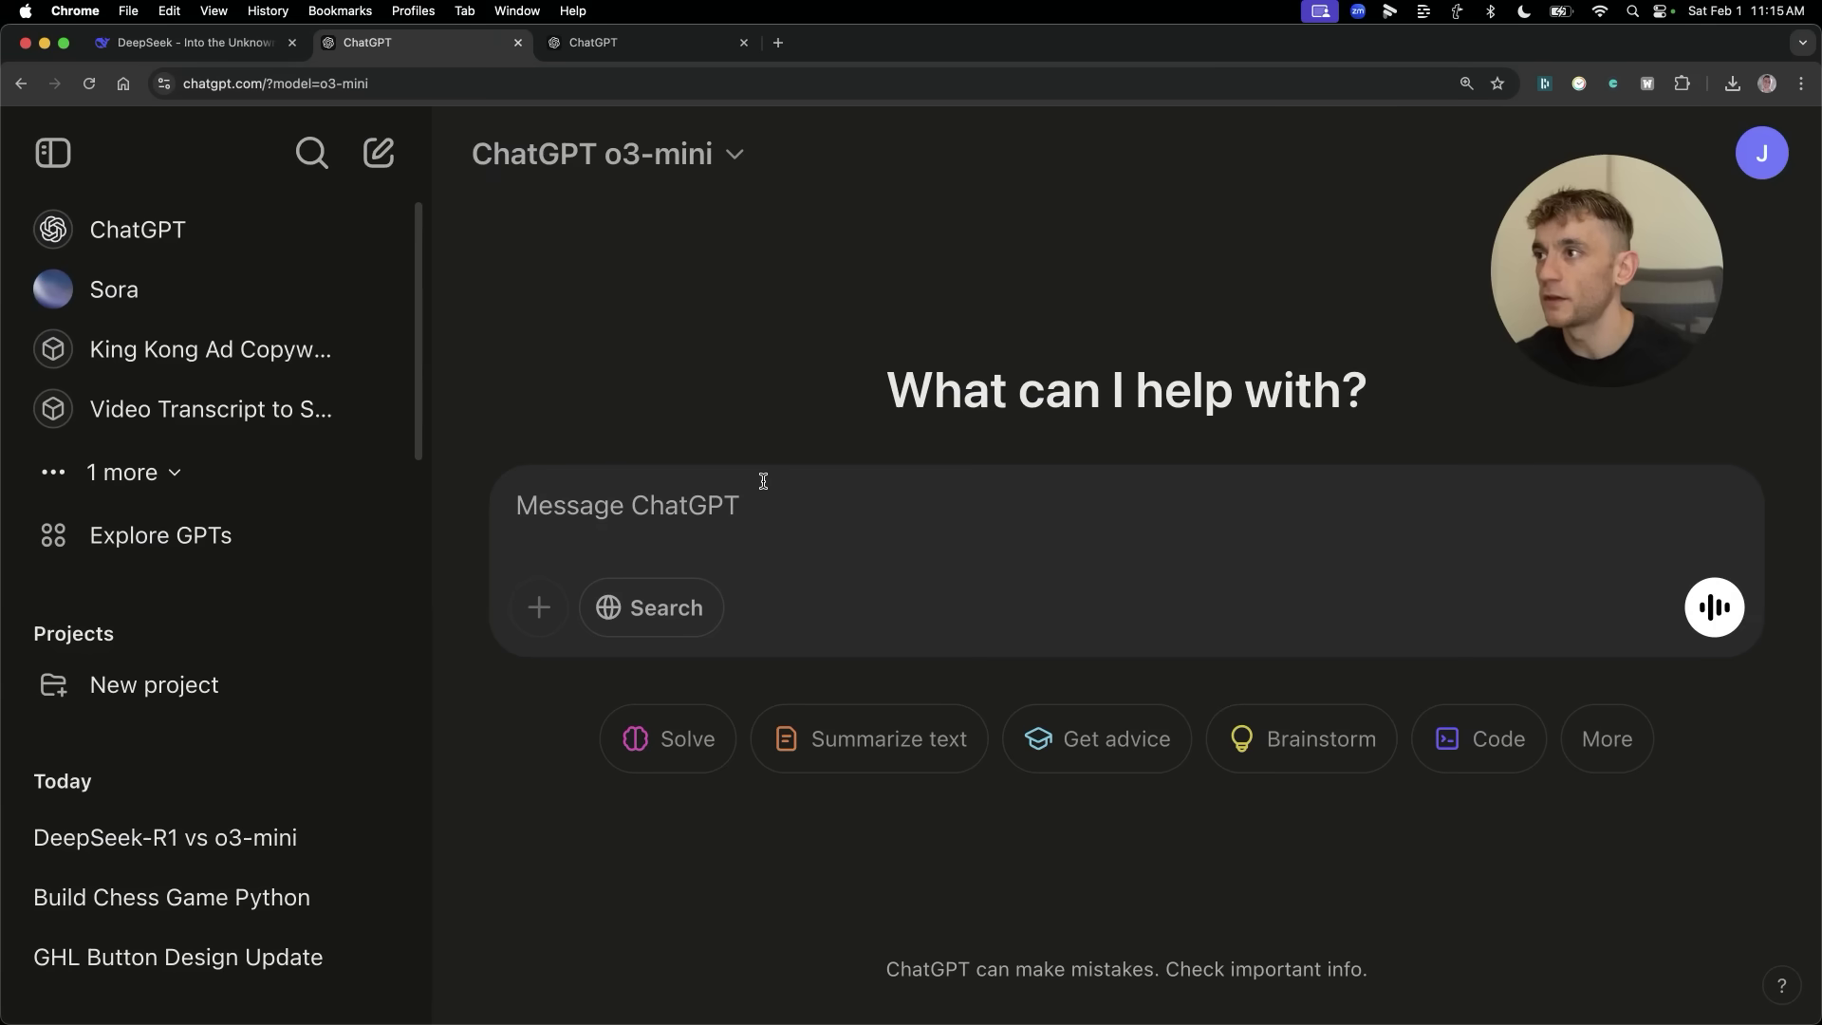
pyautogui.write('Create a space invaders game in html')
pyautogui.hotkey('ctrl', 'Tab')
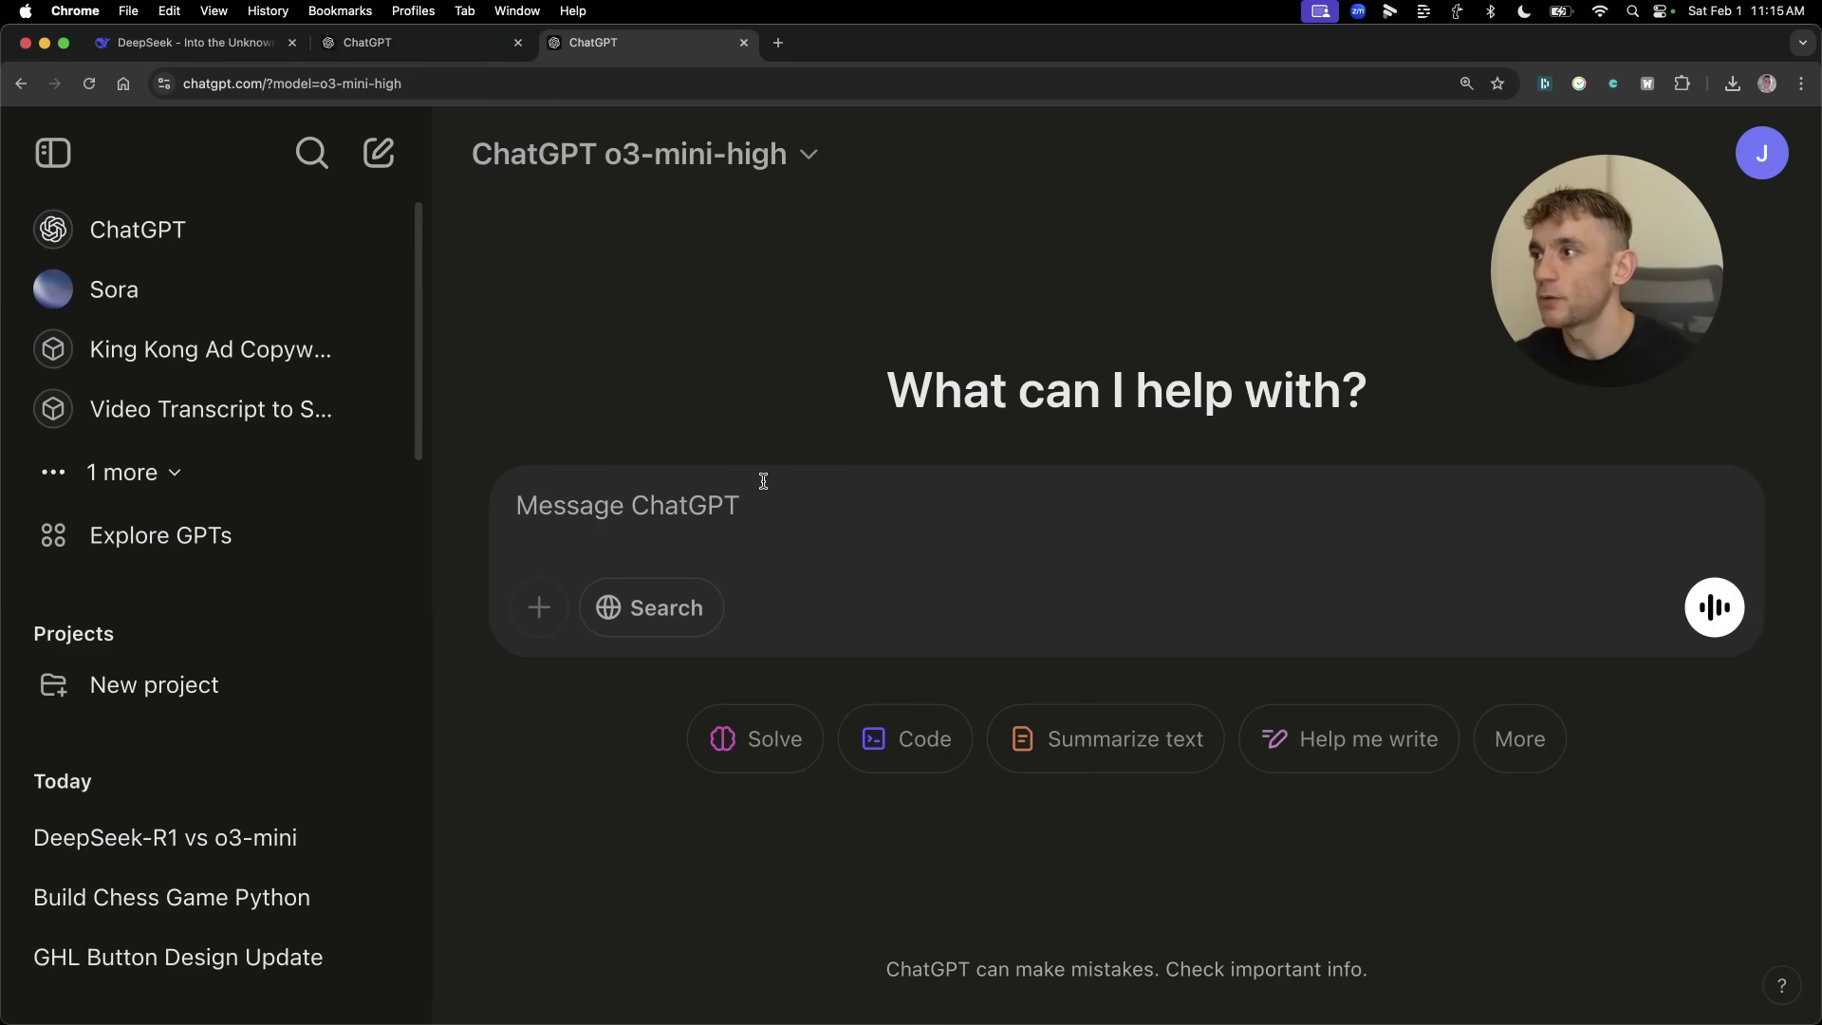
pyautogui.write('Create a space invaders game in html')
pyautogui.press('Return')
# Switch among DeepSeek, o3-mini and o3-mini-high to follow each answer as it generates.
pyautogui.hotkey('ctrl', 'Tab')
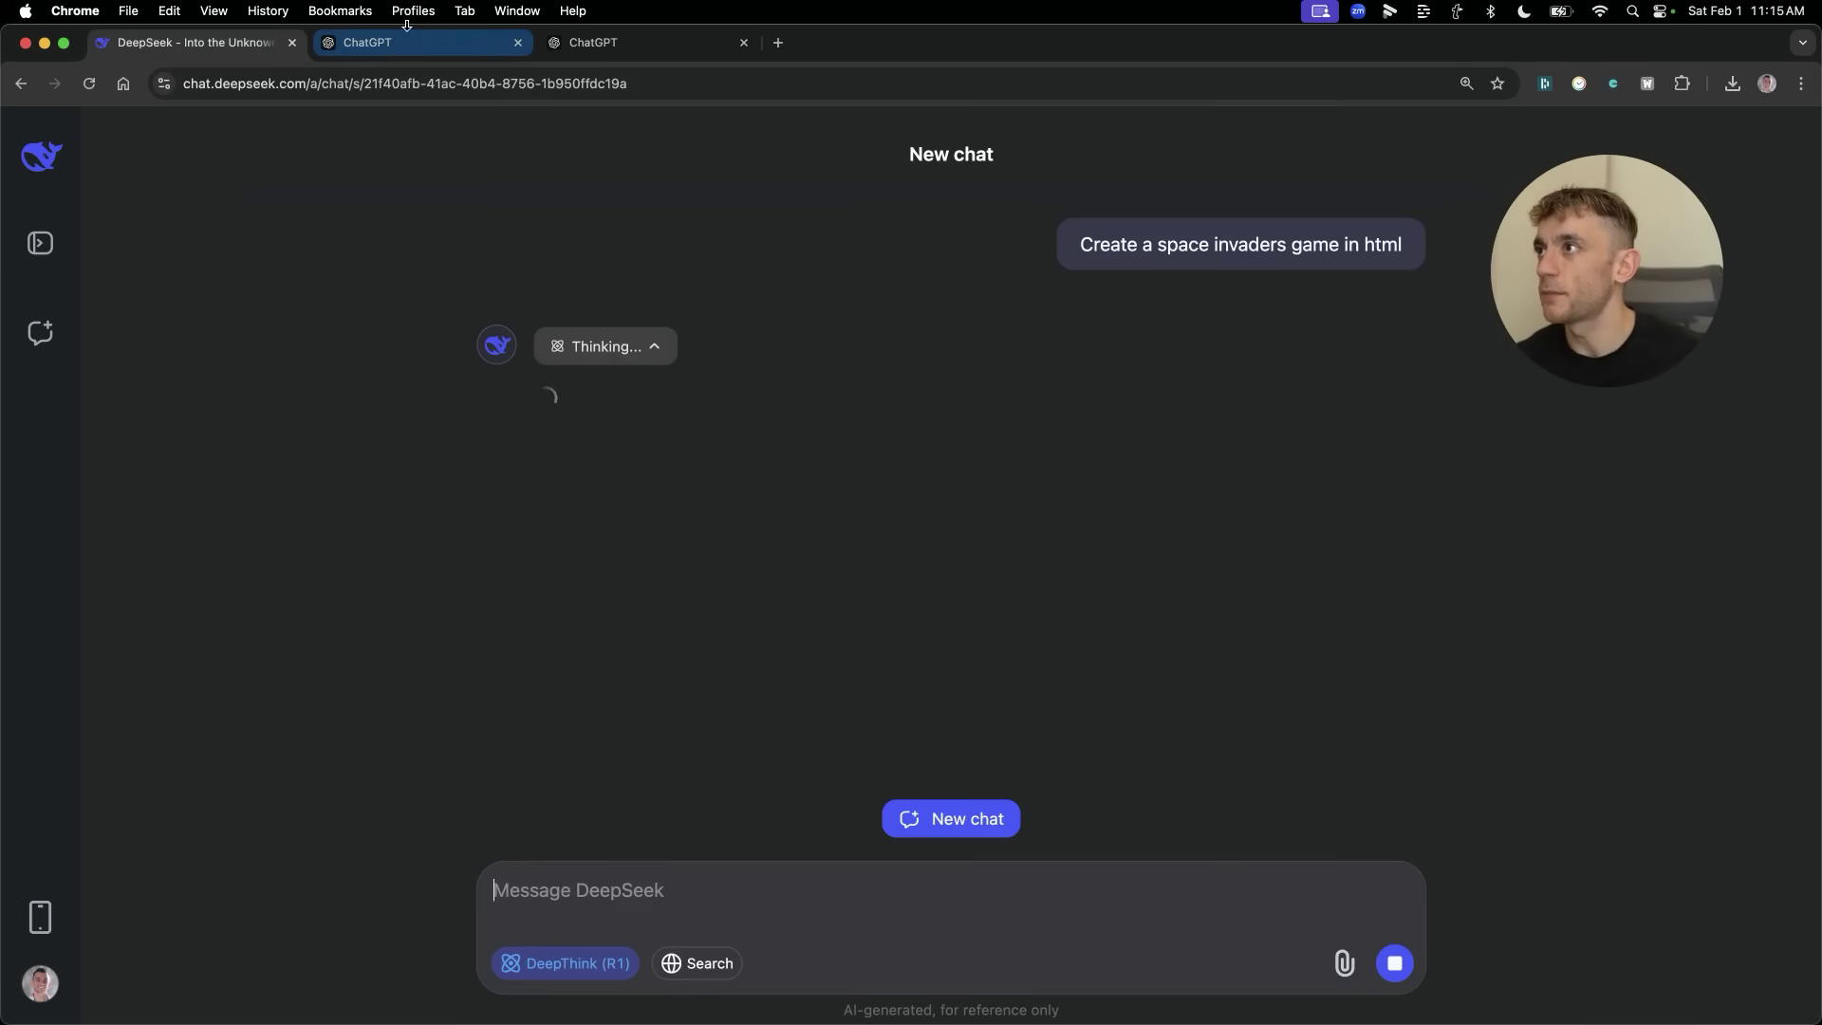
pyautogui.click(389, 53)
pyautogui.hotkey('ctrl', 'Tab')
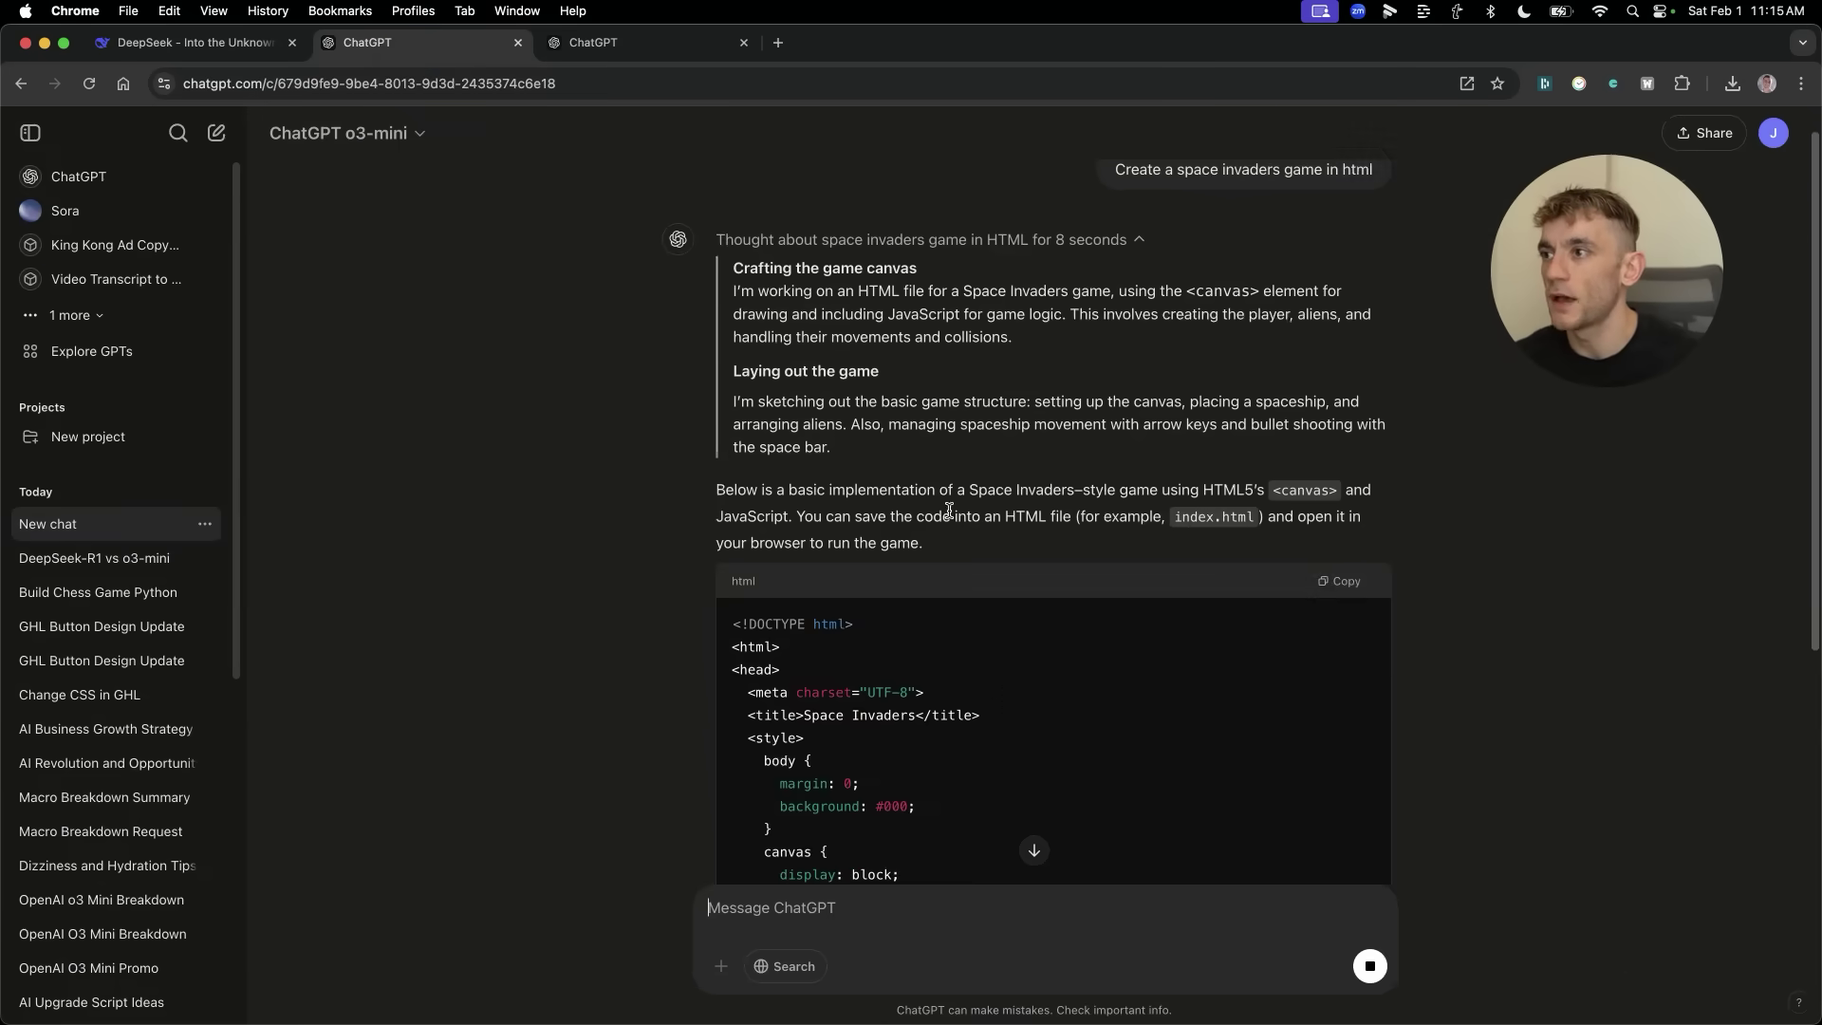
pyautogui.click(207, 52)
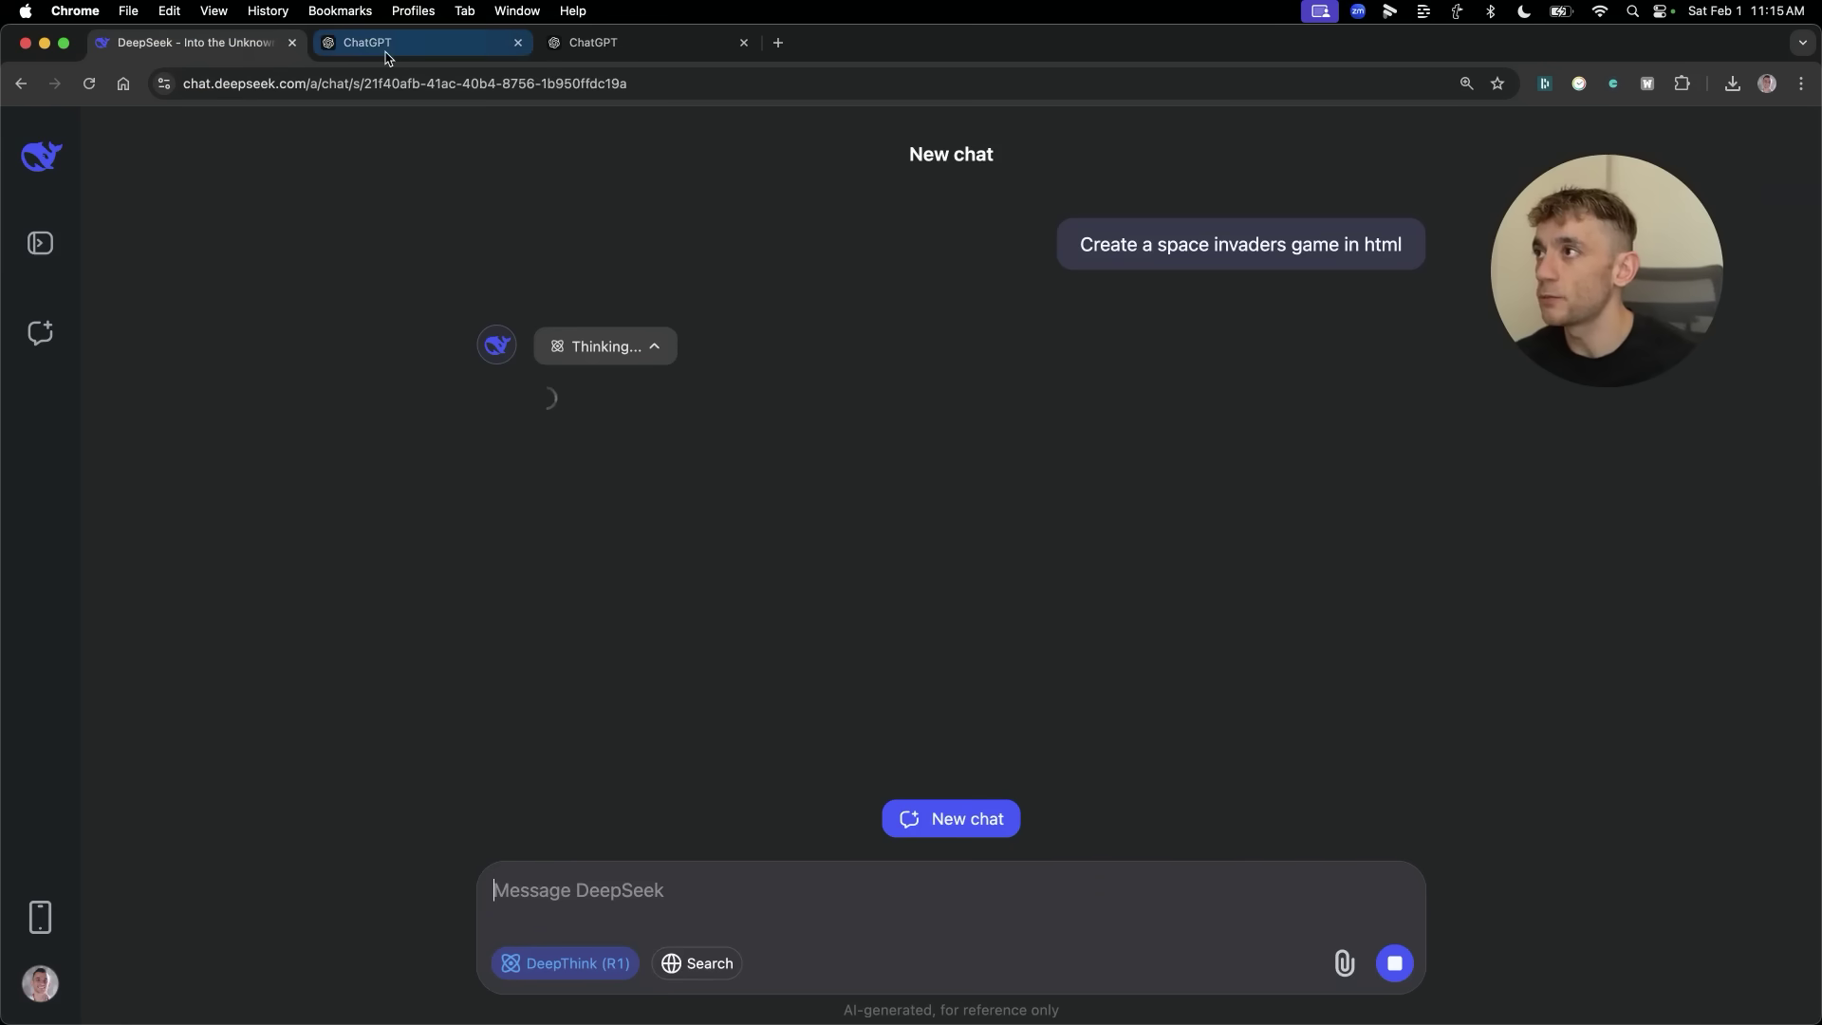
pyautogui.click(437, 36)
pyautogui.click(199, 42)
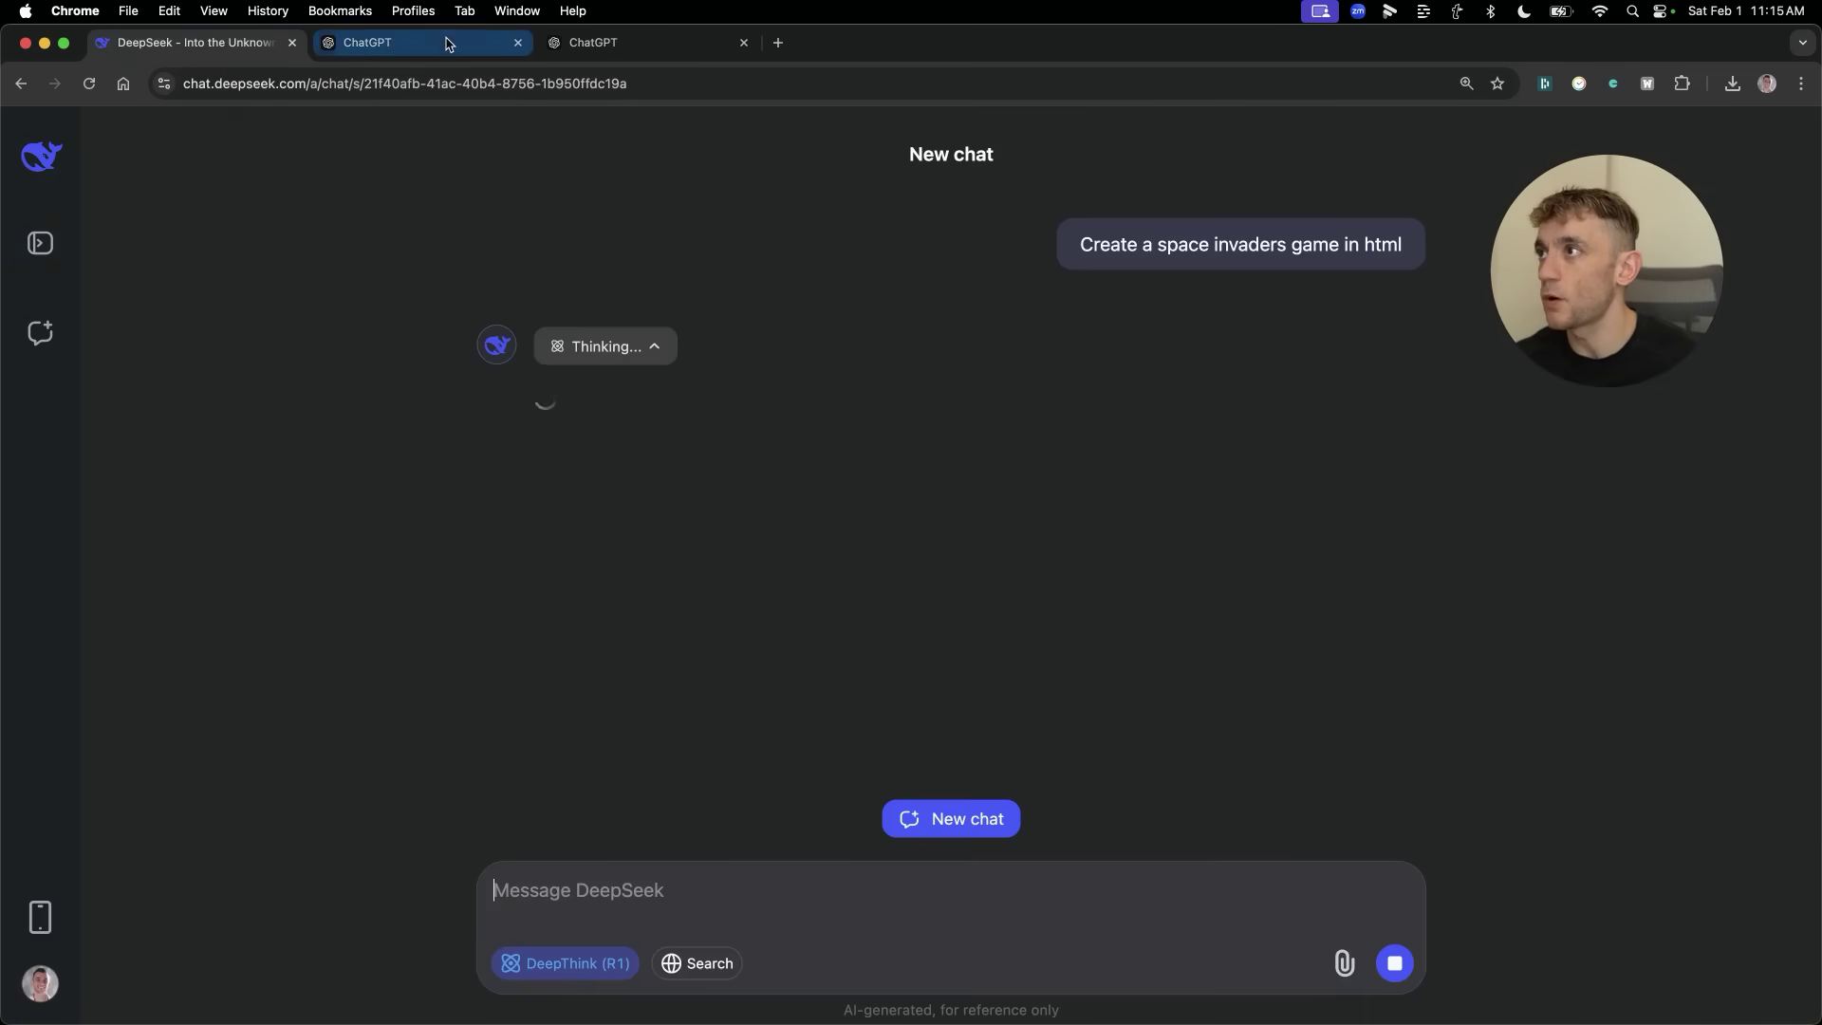
pyautogui.click(612, 50)
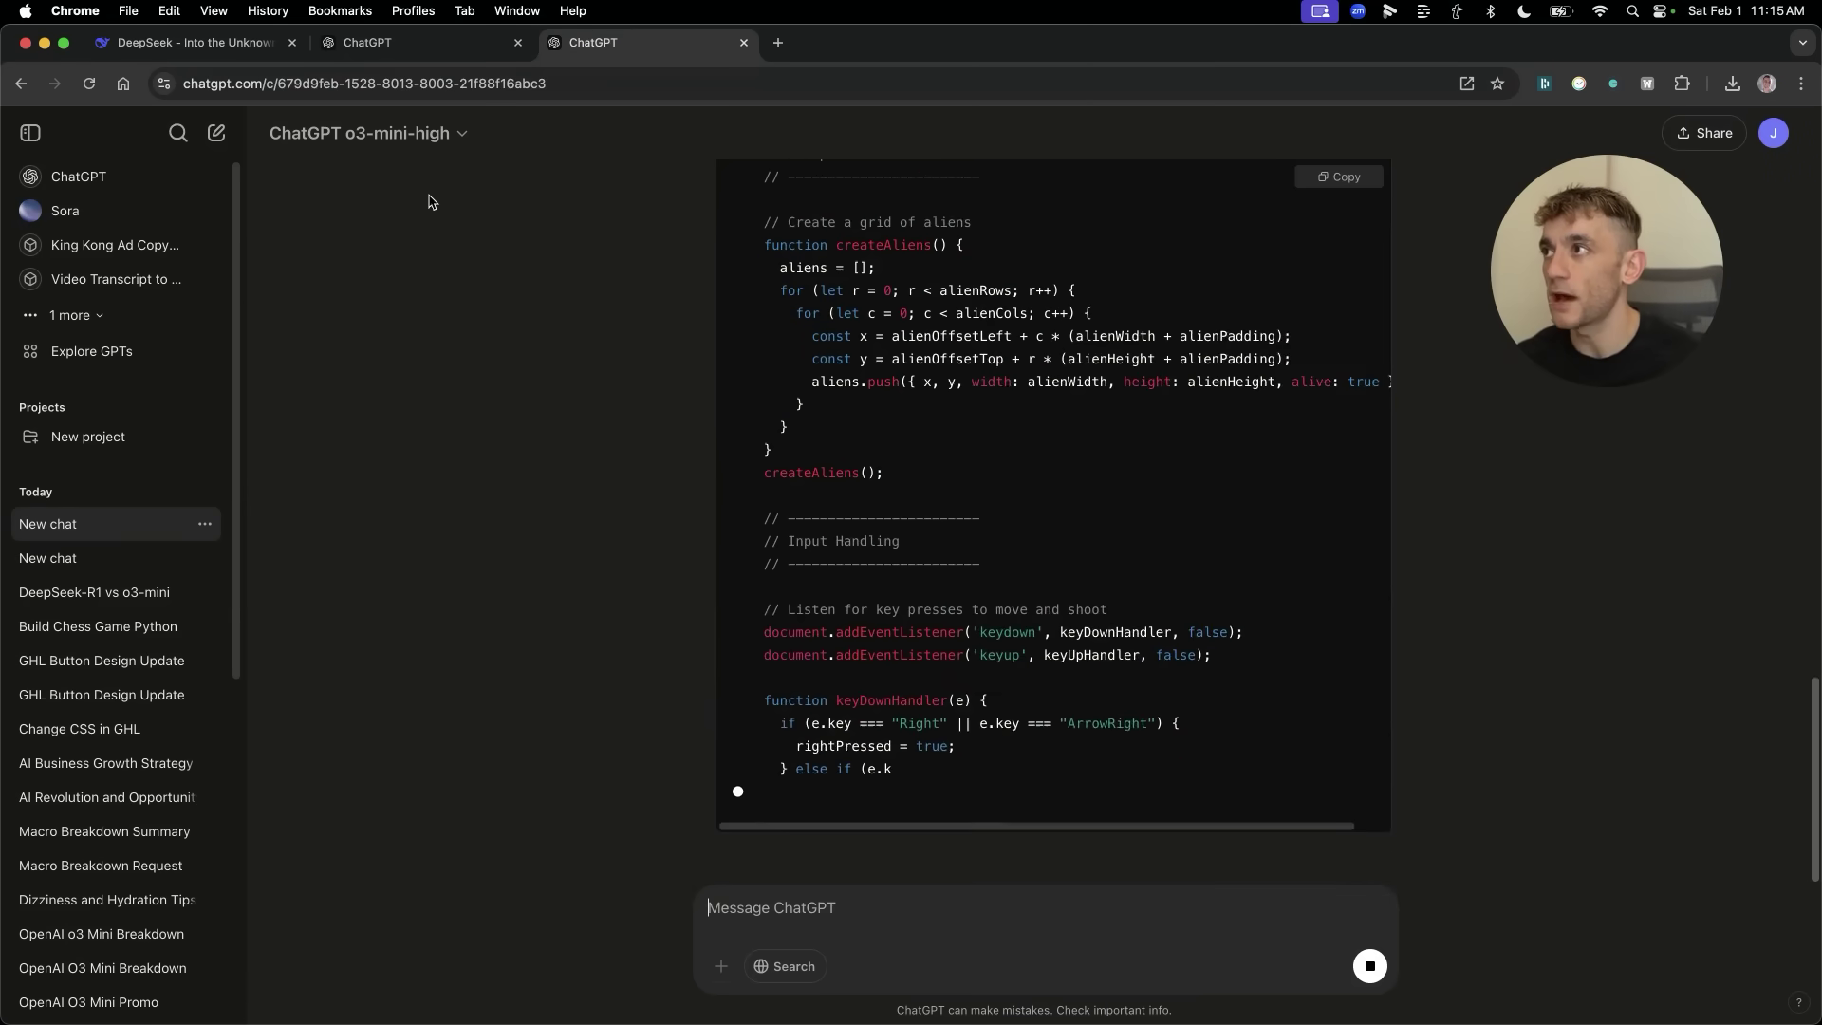
pyautogui.click(205, 47)
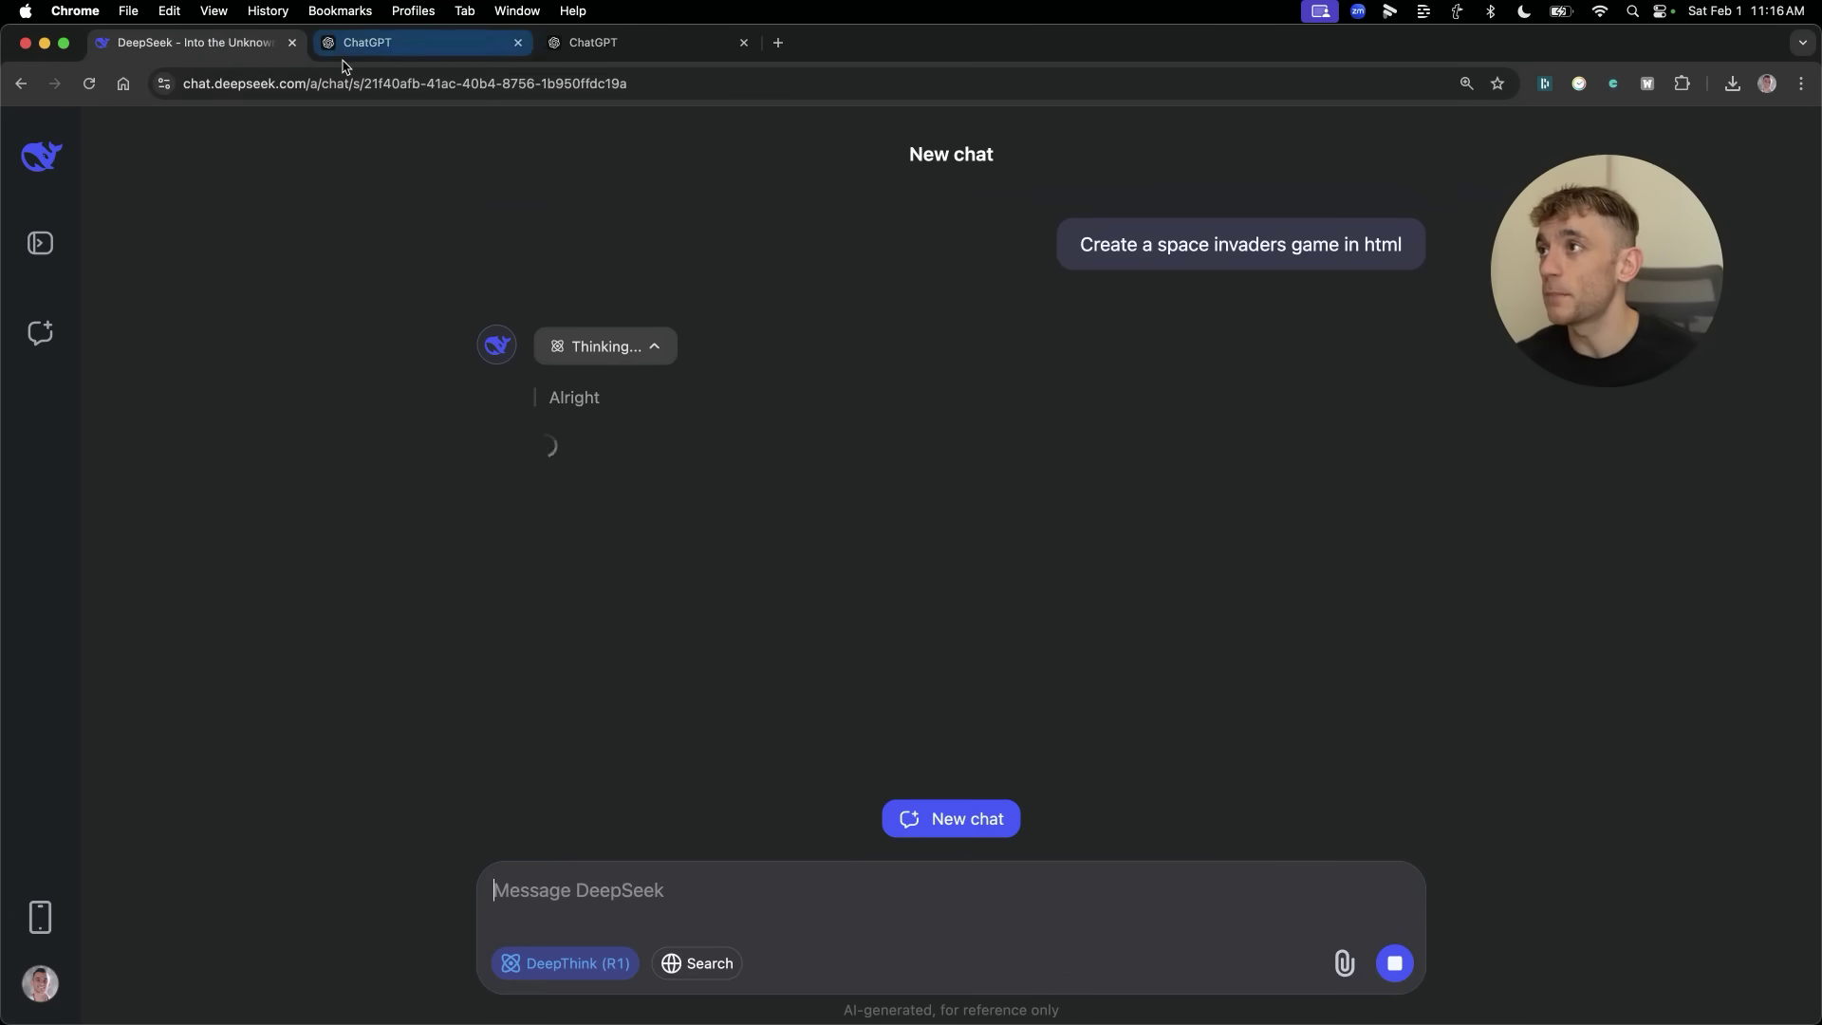
pyautogui.click(206, 59)
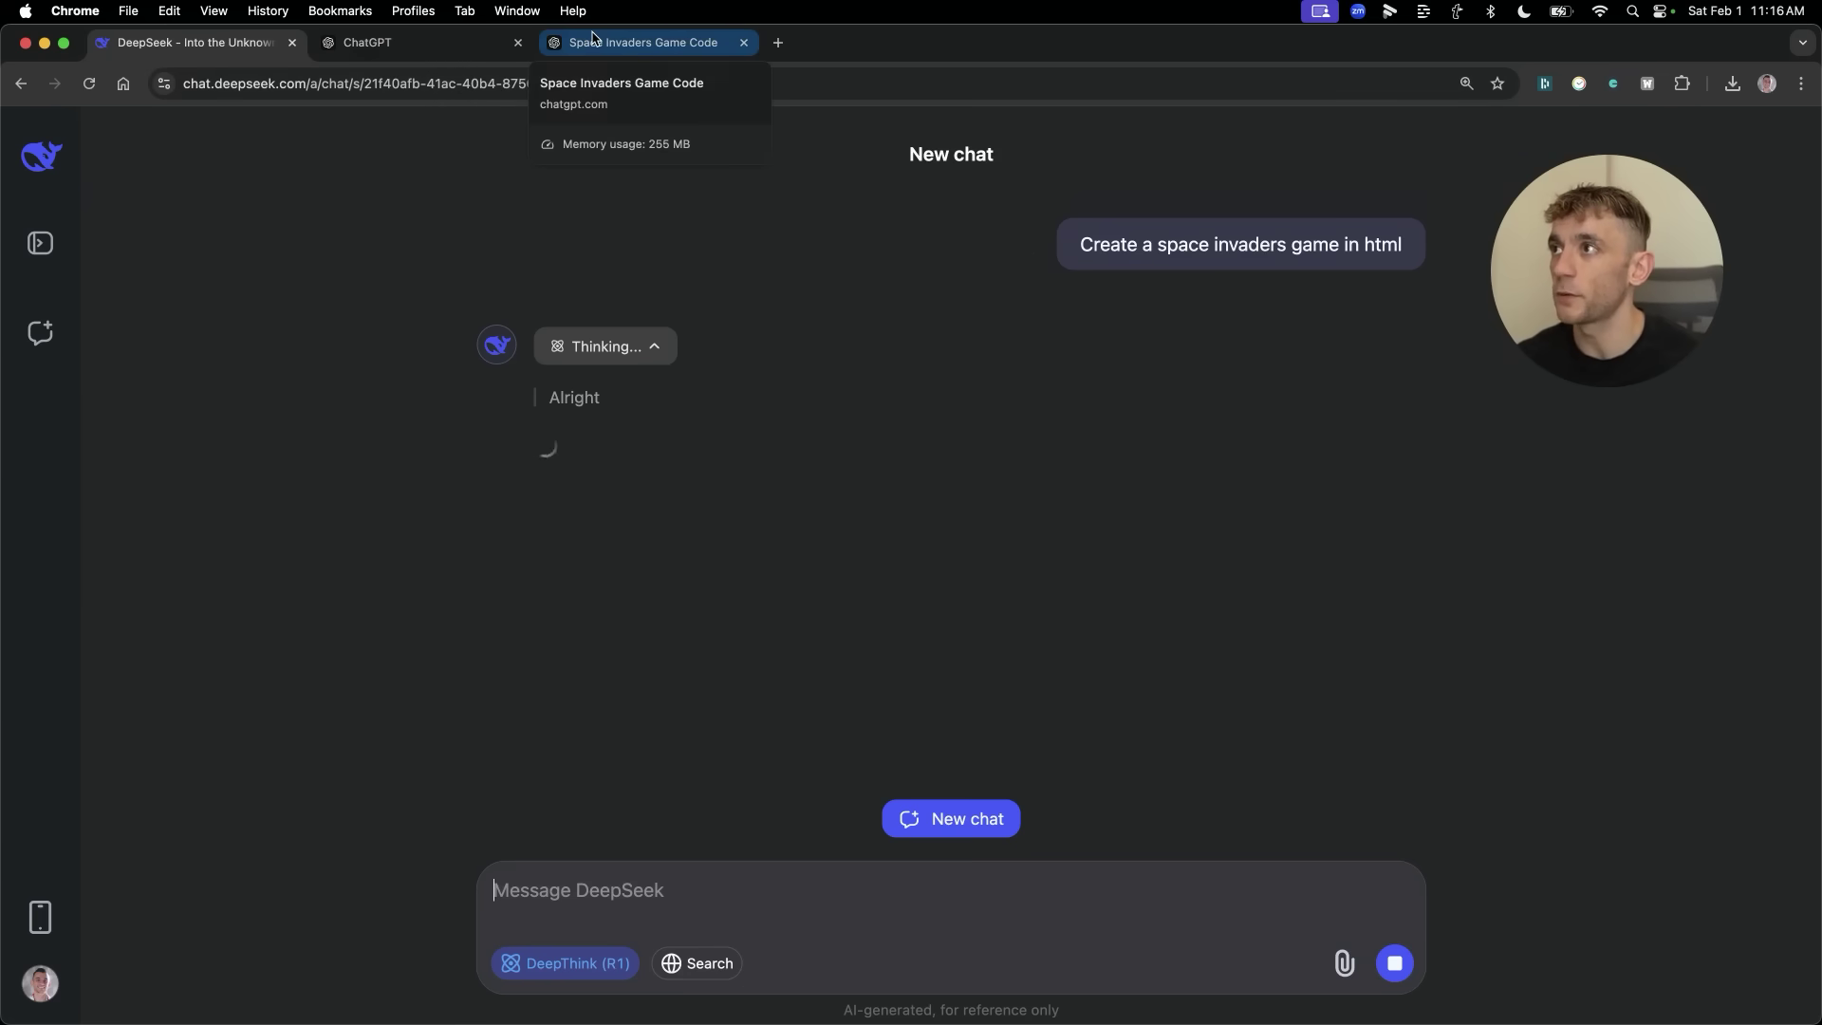
pyautogui.click(591, 40)
pyautogui.scroll(8, 1314, 370)
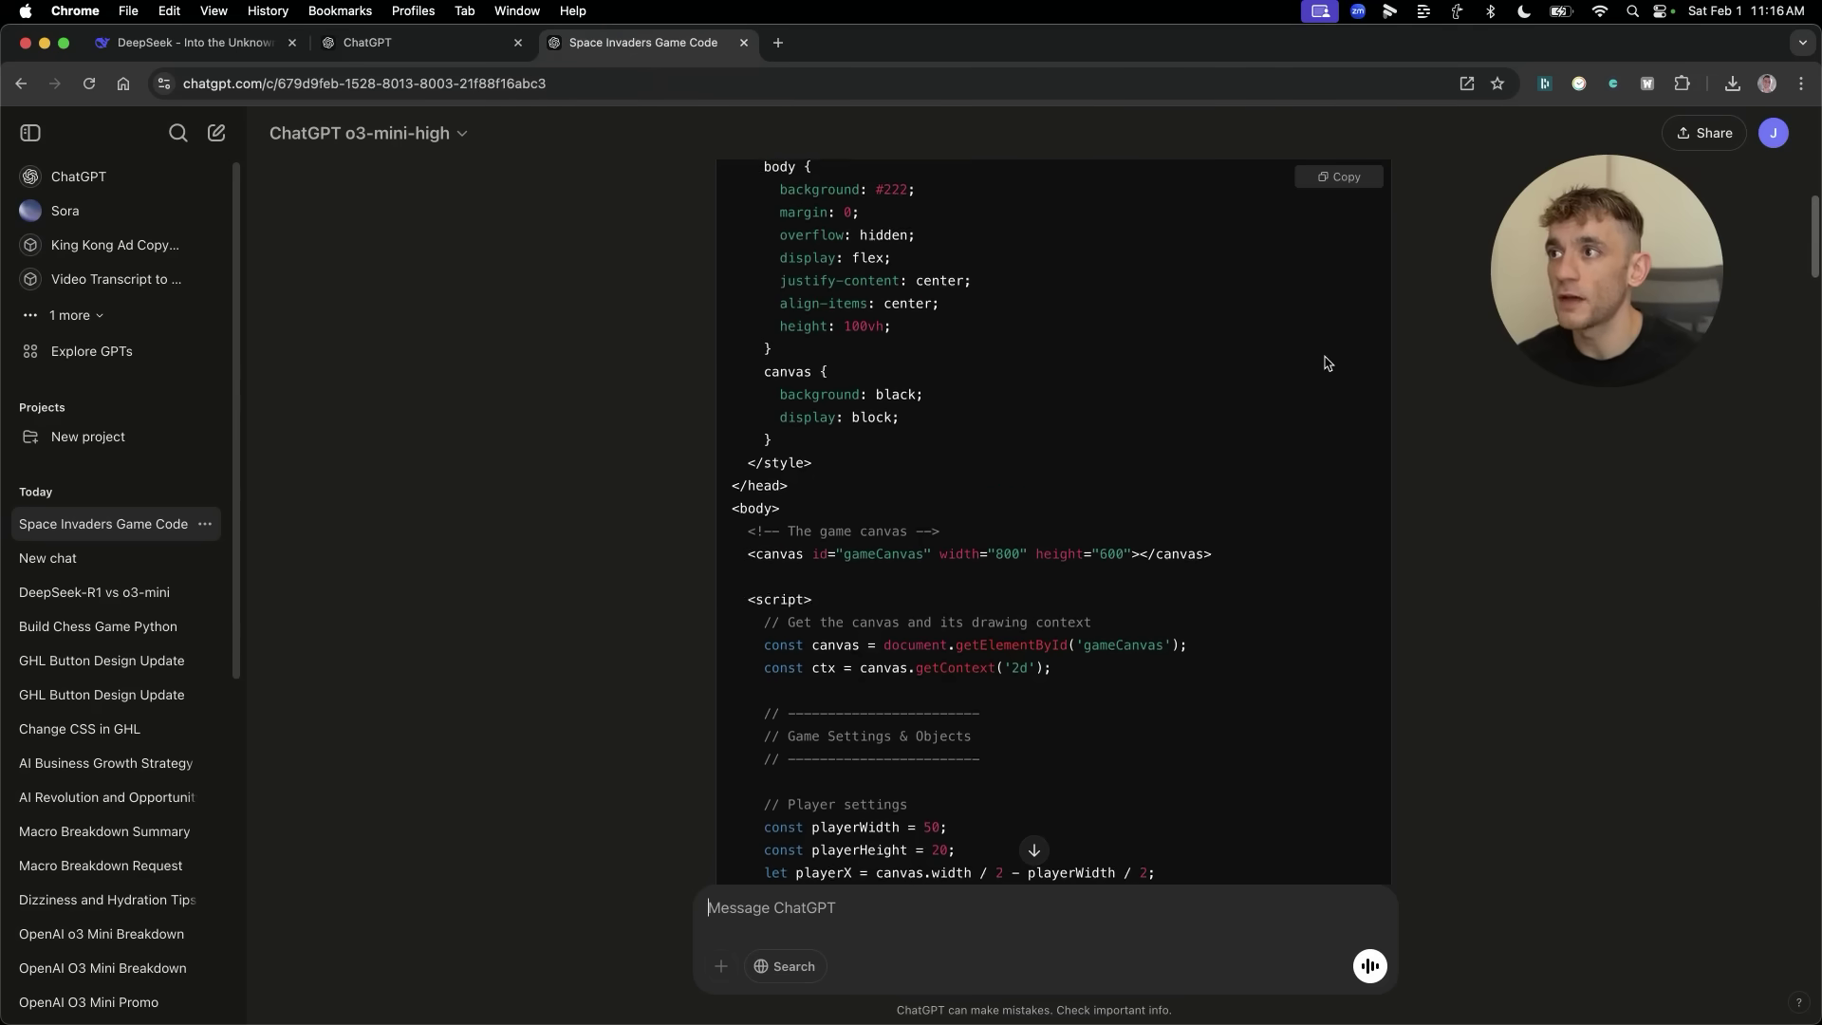
pyautogui.scroll(4, 1310, 385)
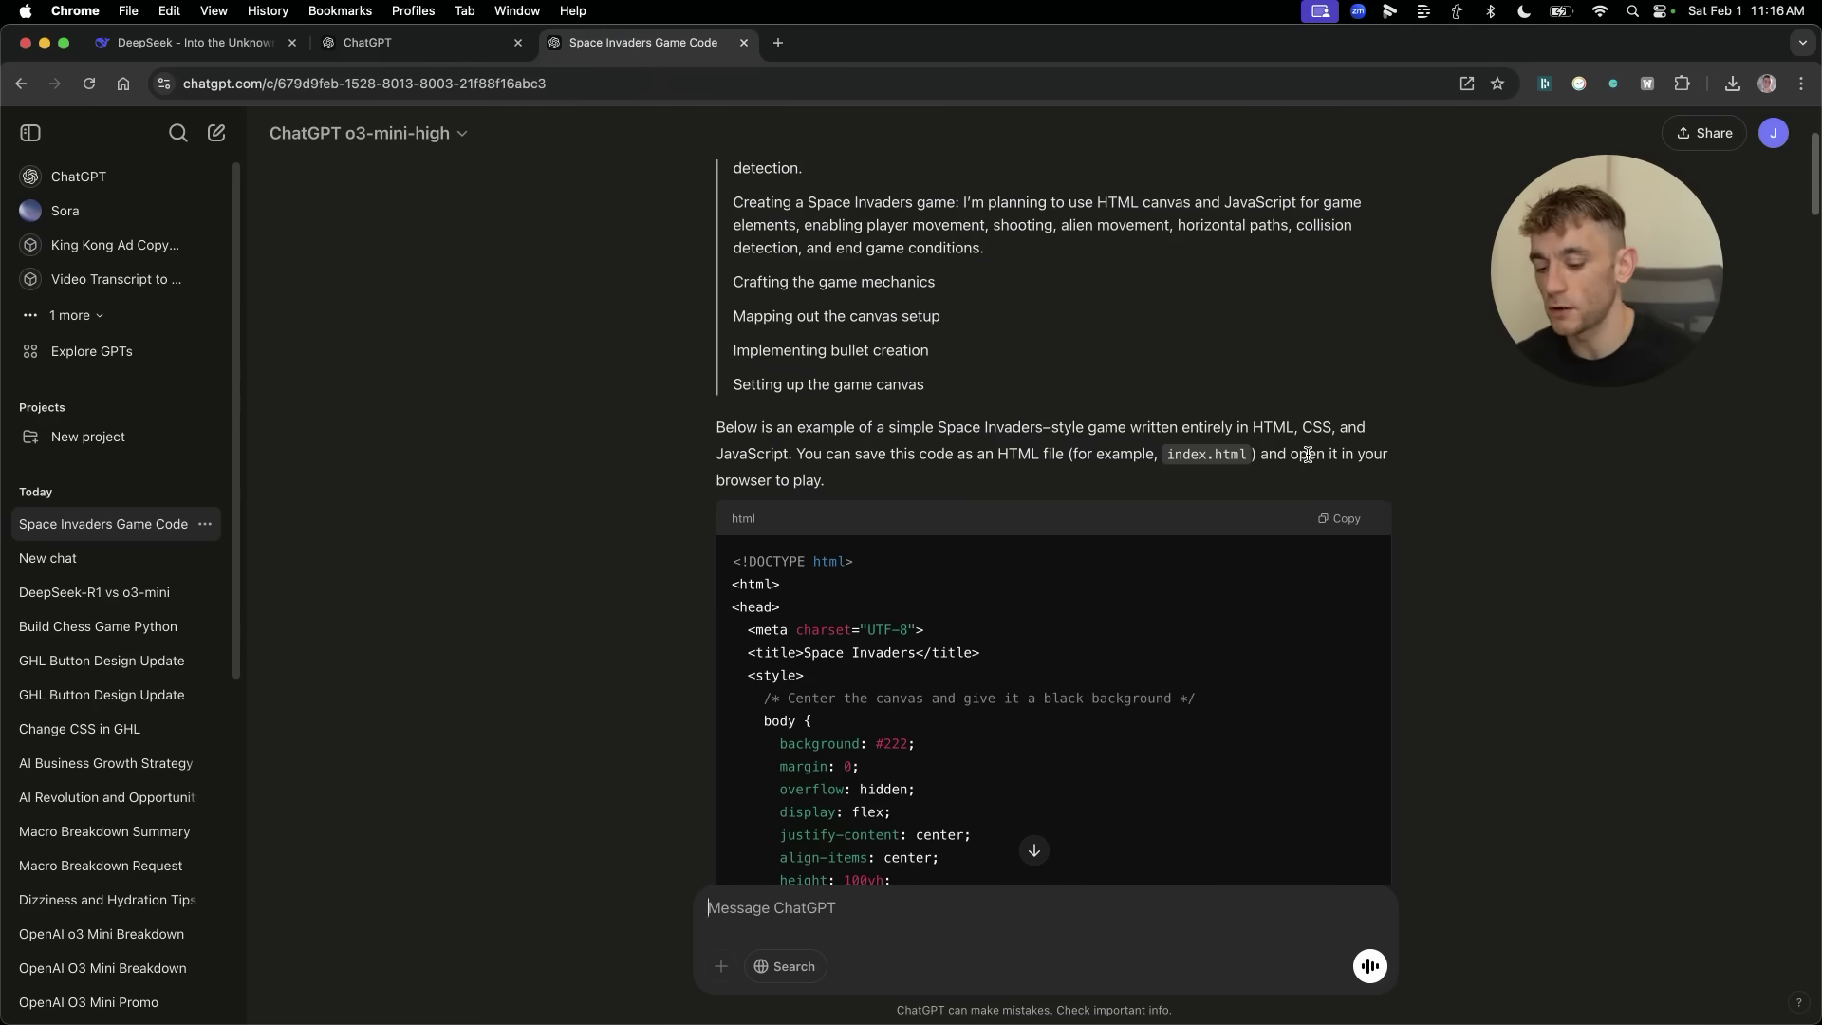
pyautogui.press('super+t')
pyautogui.write('liveweave.com')
pyautogui.press('Return')
pyautogui.press('super+alt+Left')
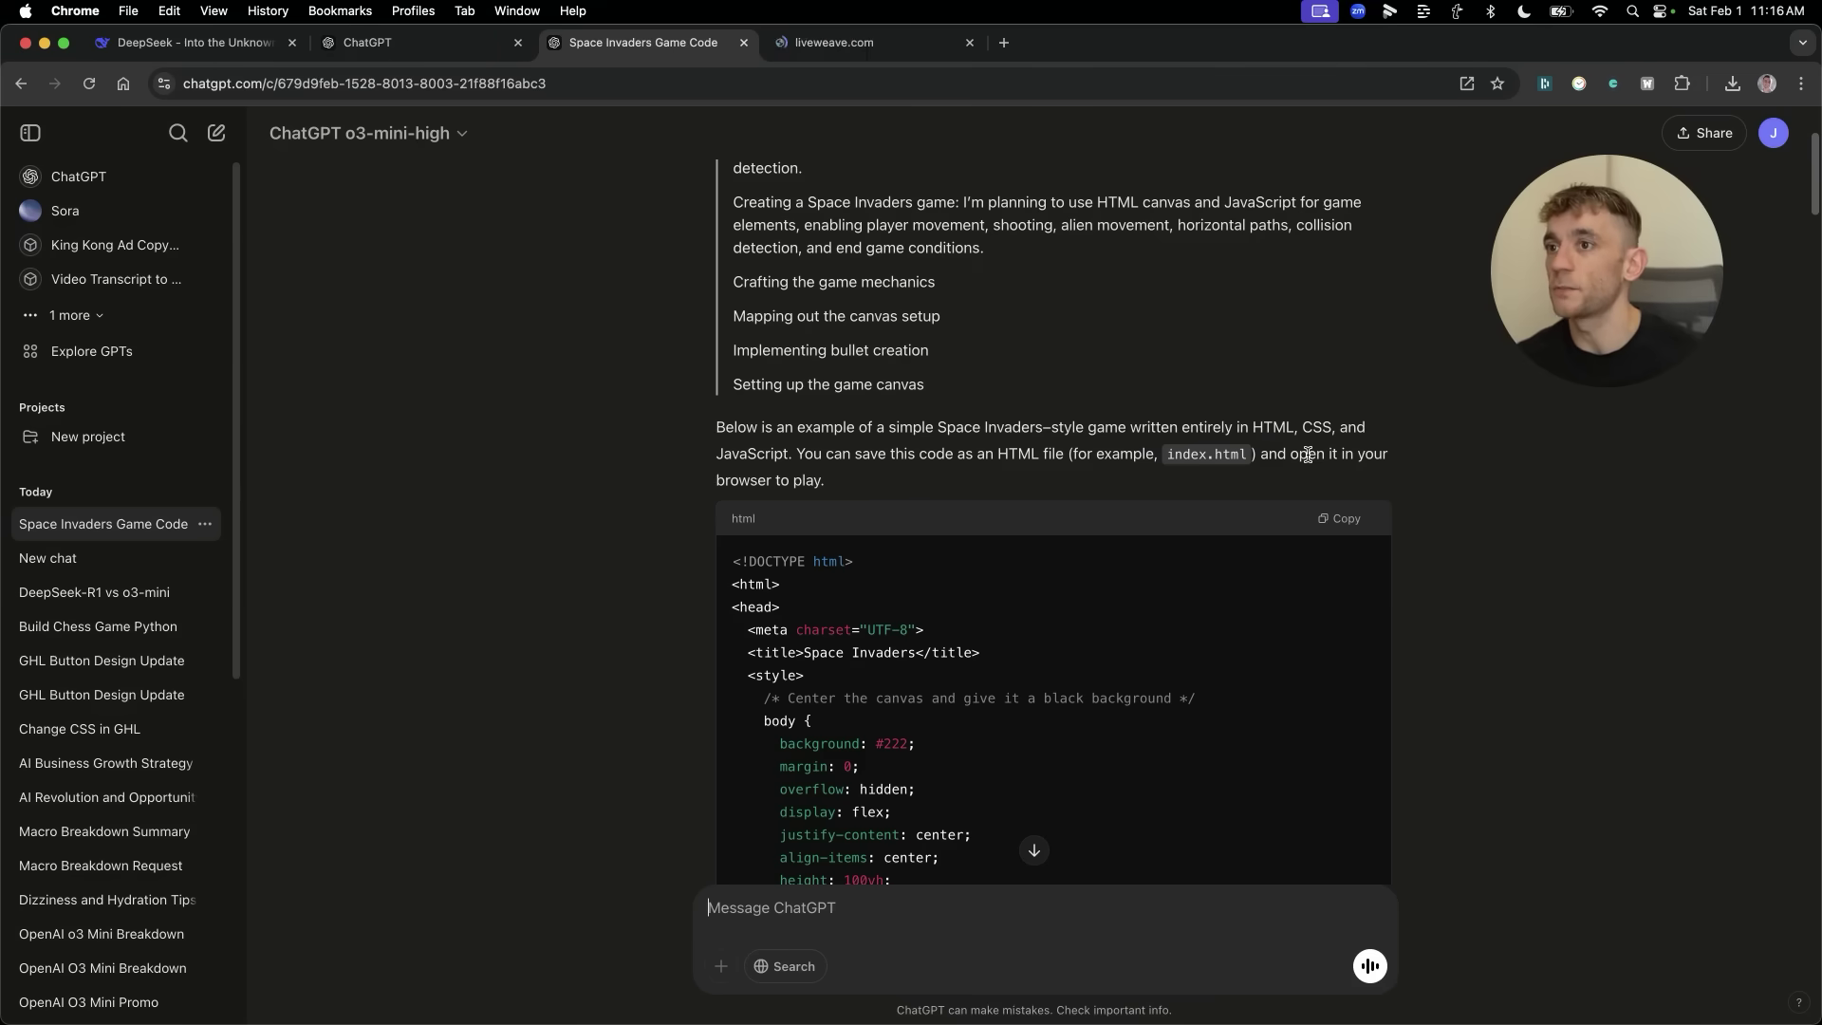
pyautogui.scroll(-20, 1217, 626)
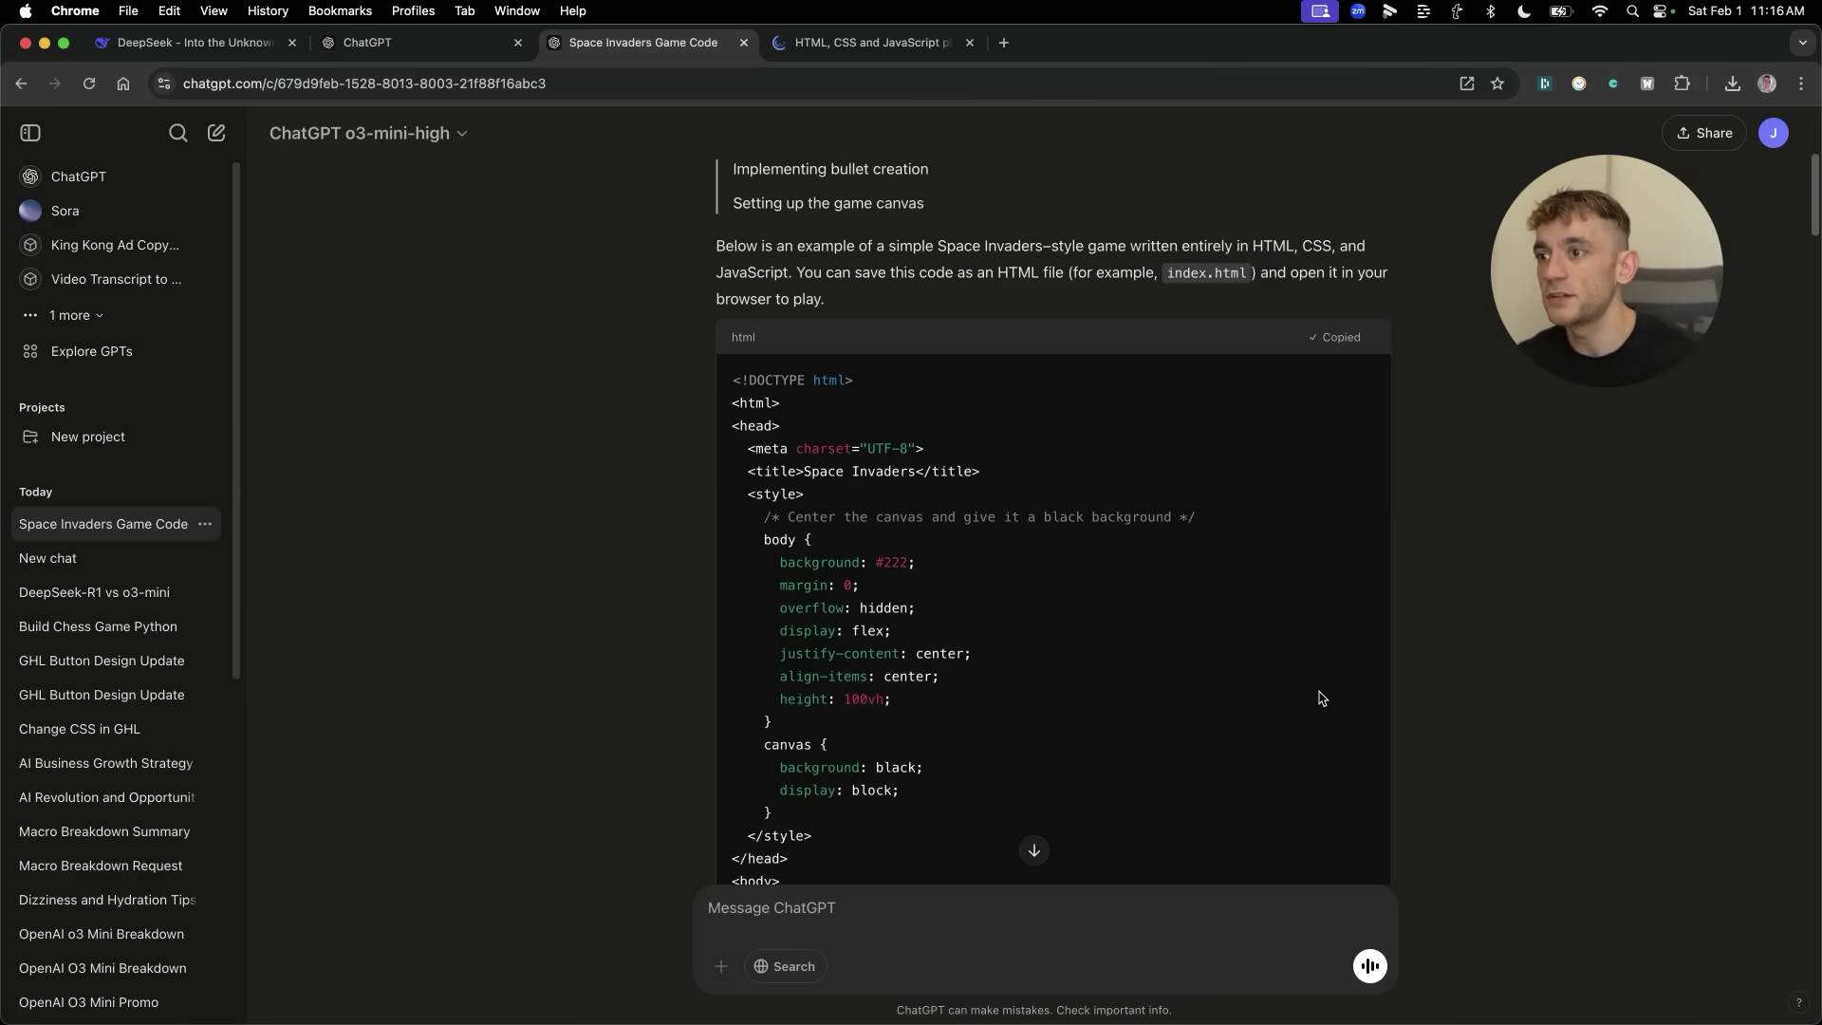
pyautogui.scroll(-20, 998, 776)
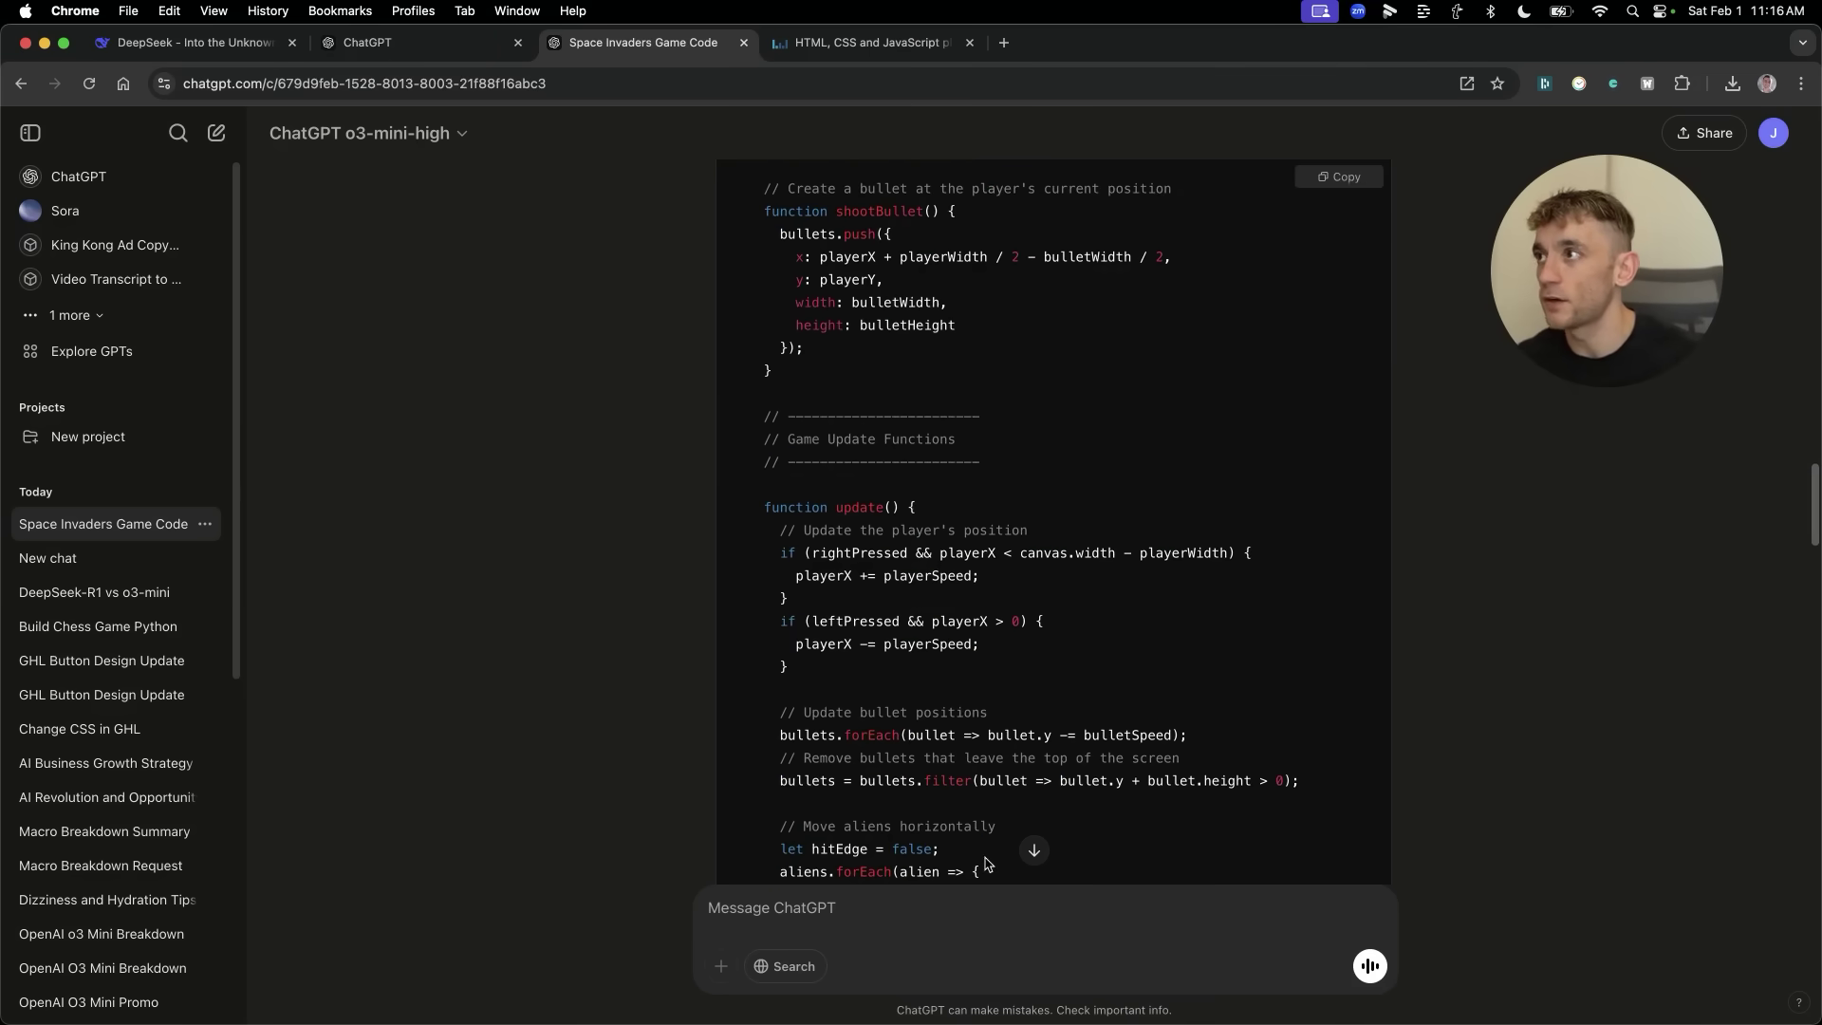
pyautogui.scroll(-5, 1034, 818)
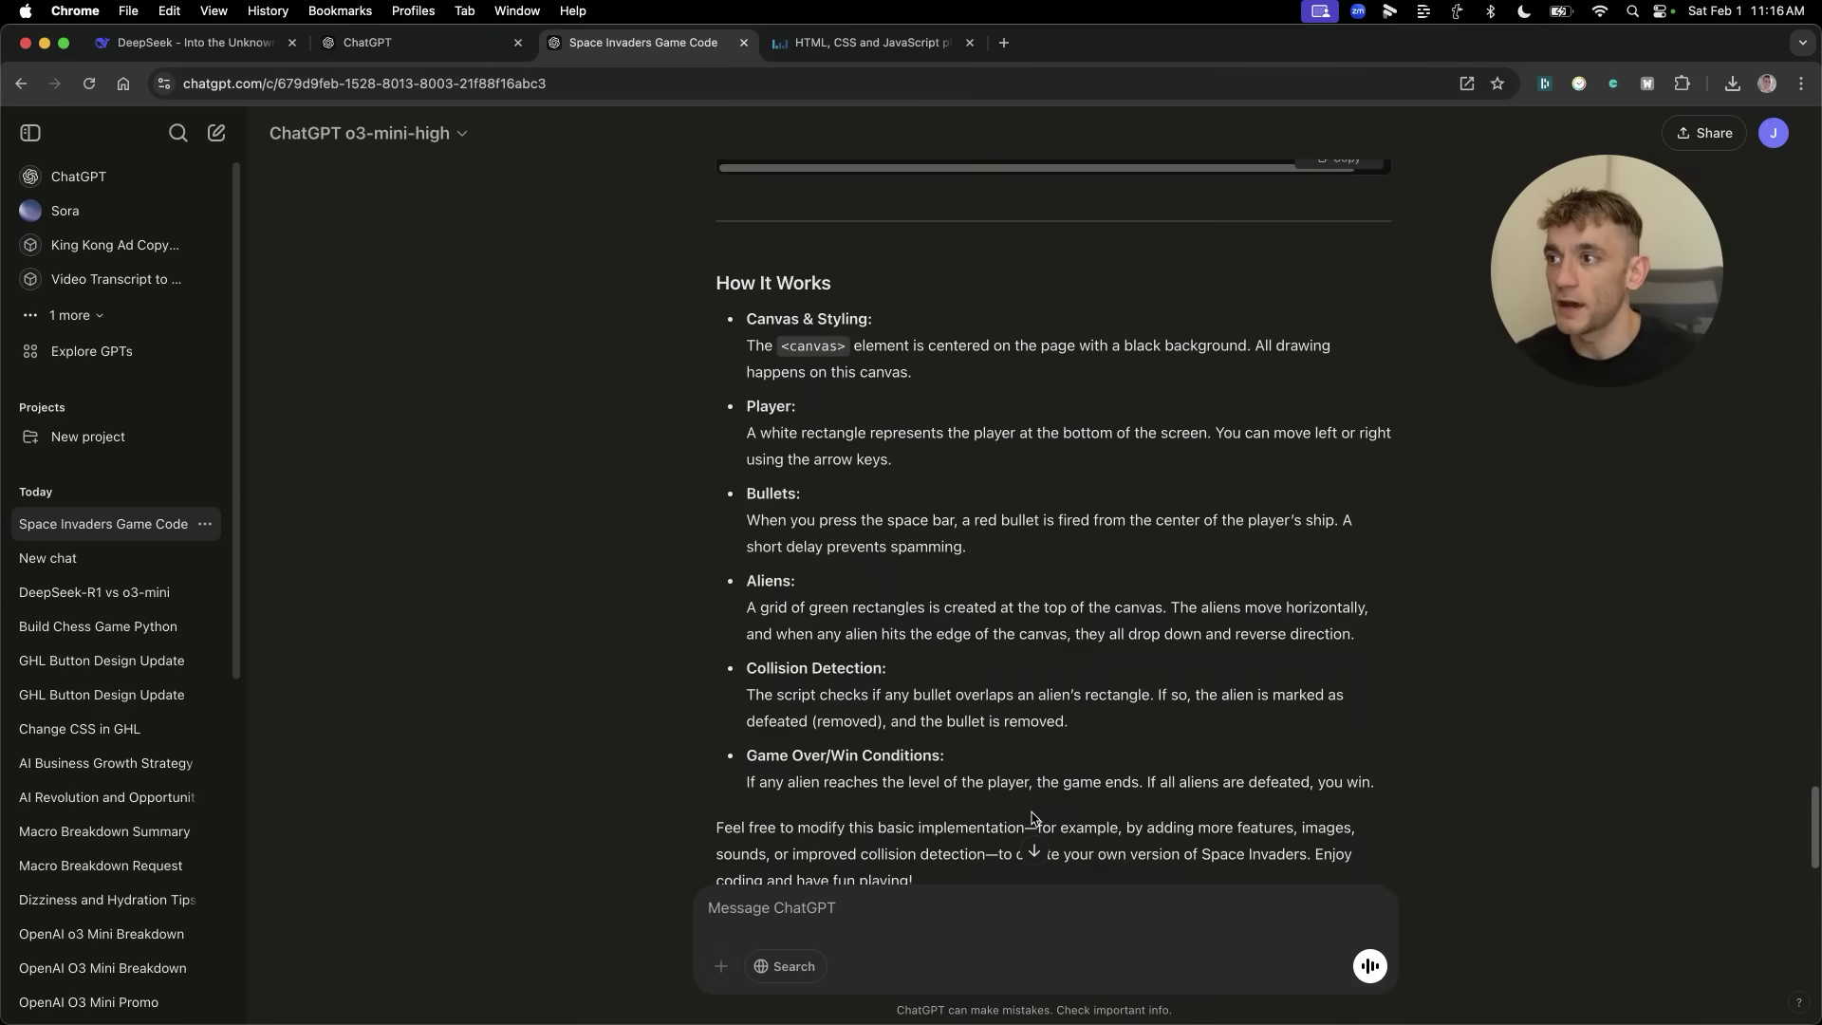
pyautogui.scroll(20, 1034, 817)
pyautogui.scroll(10, 906, 368)
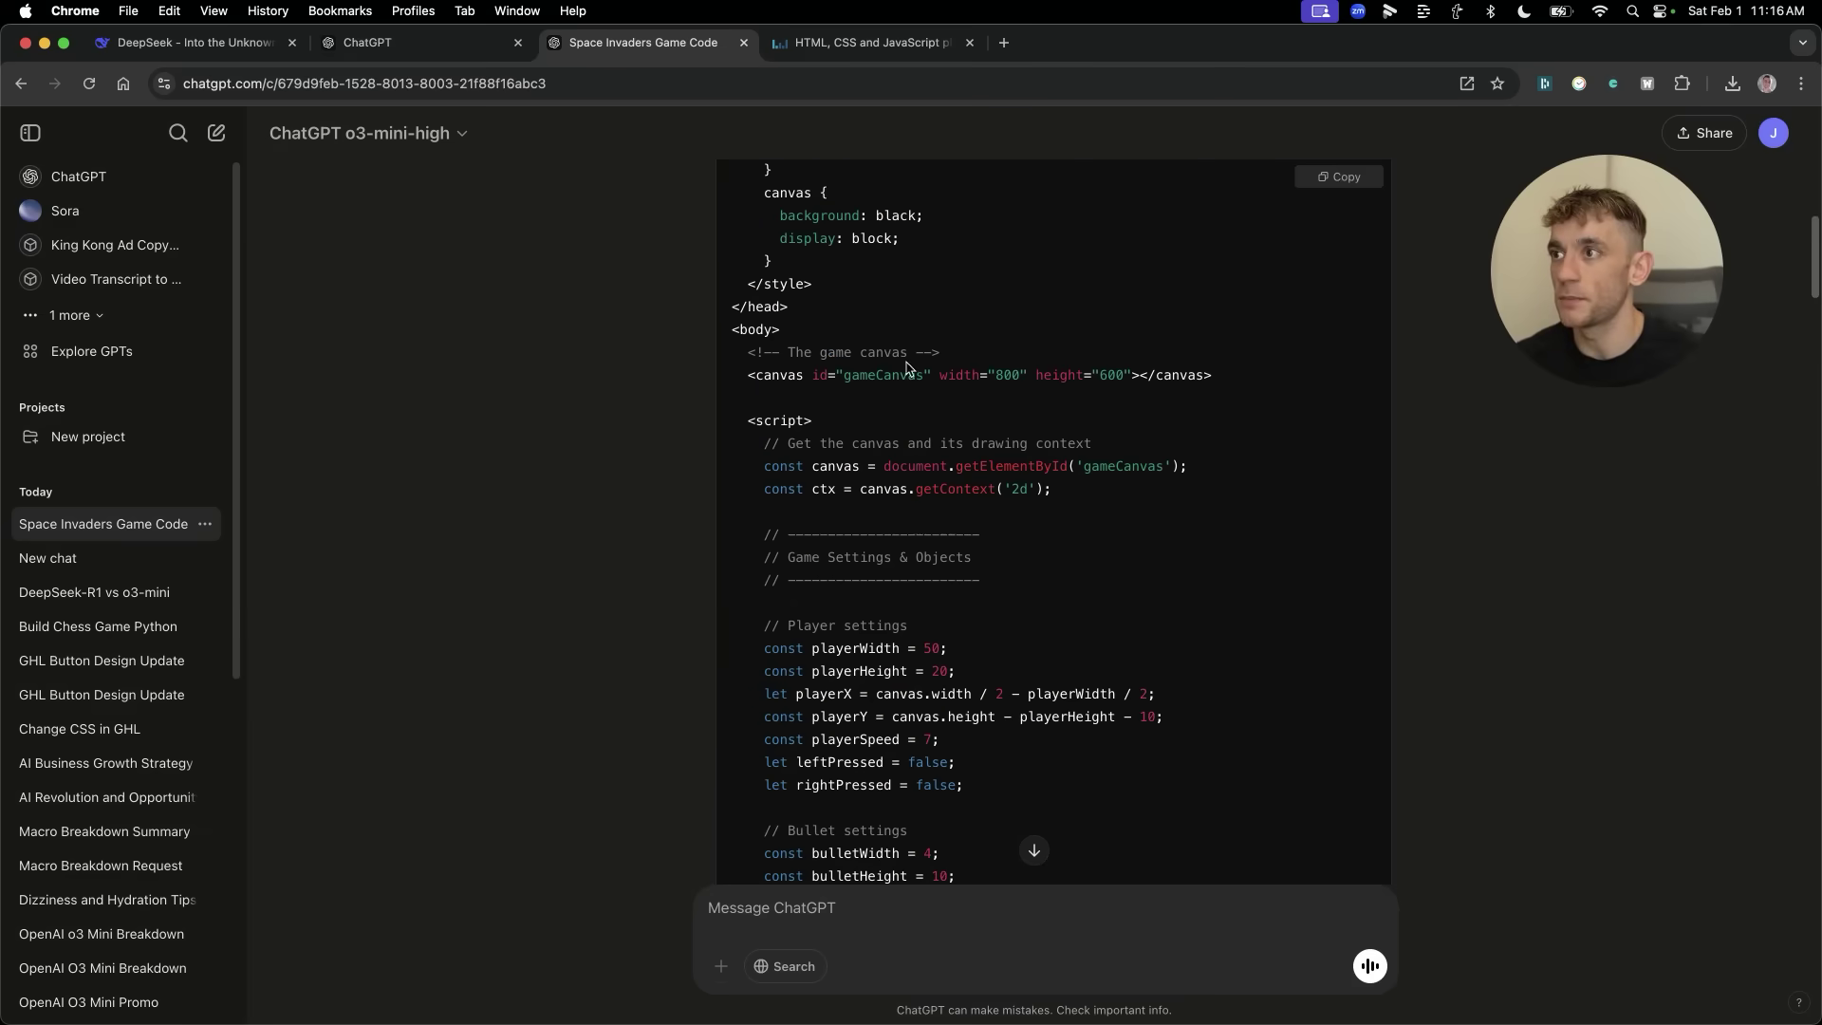
pyautogui.hotkey('ctrl', 'Tab')
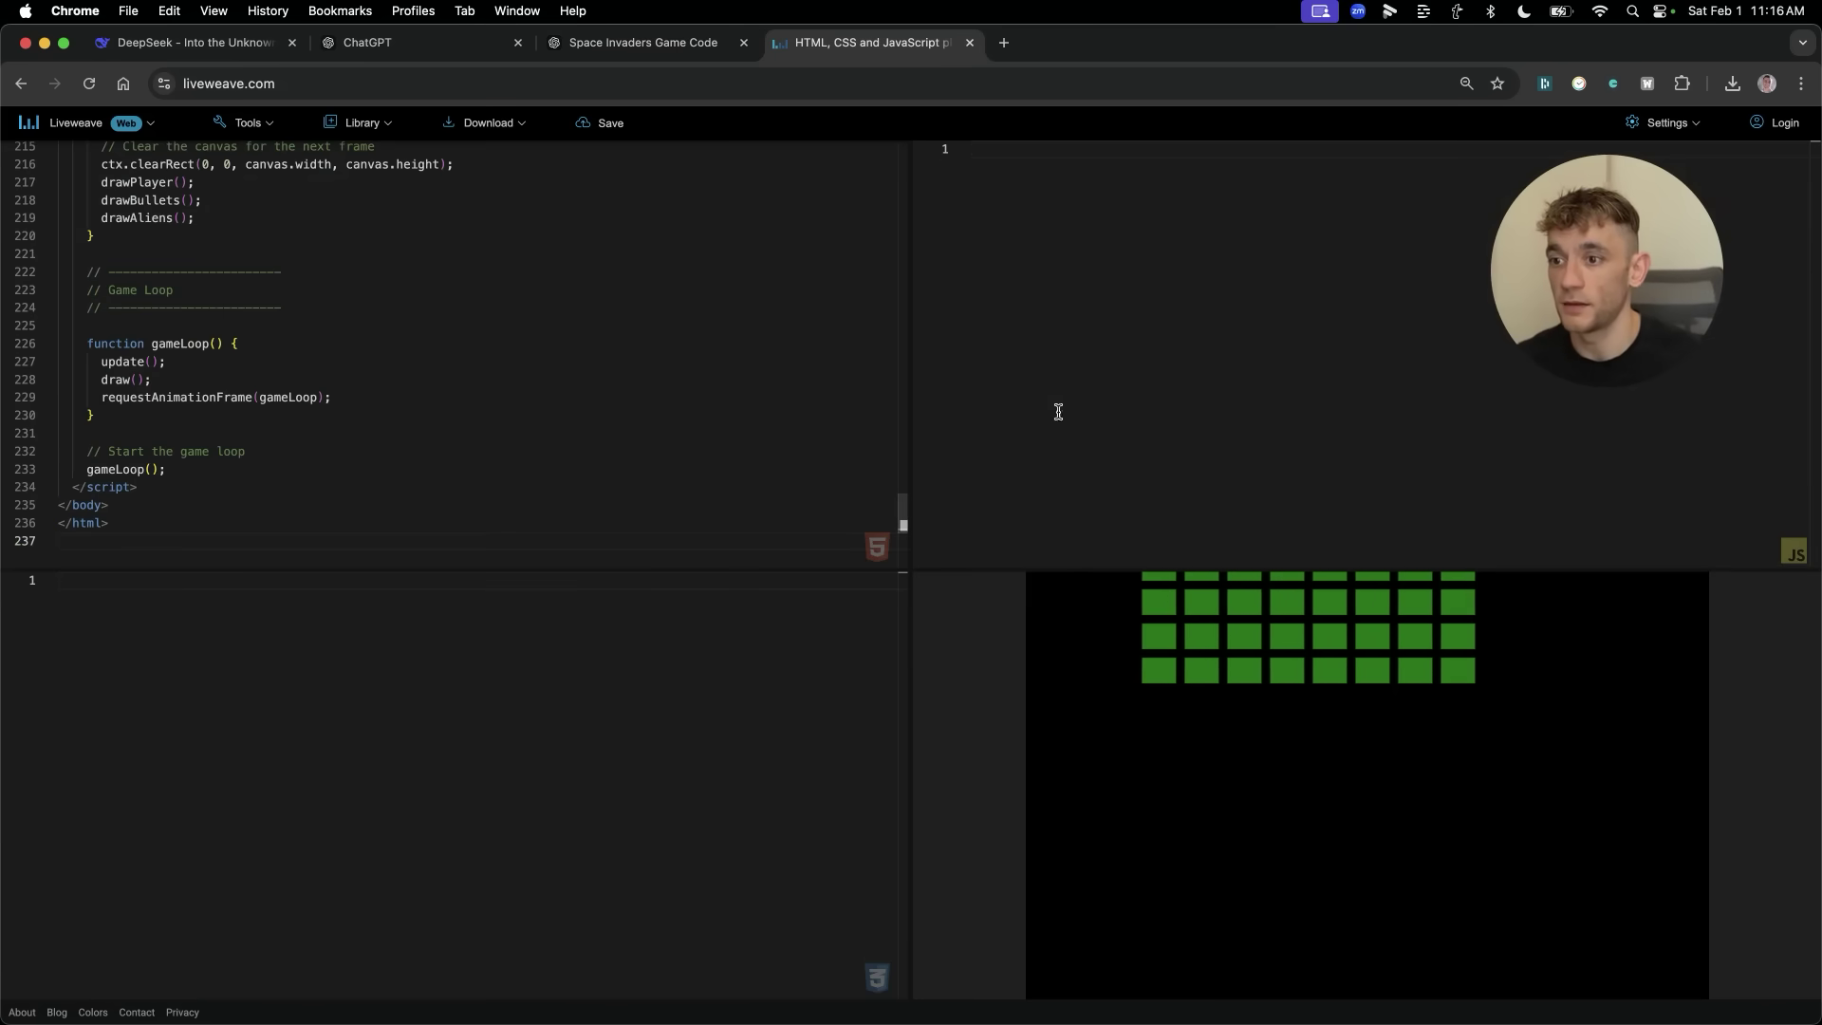
pyautogui.press('Up')
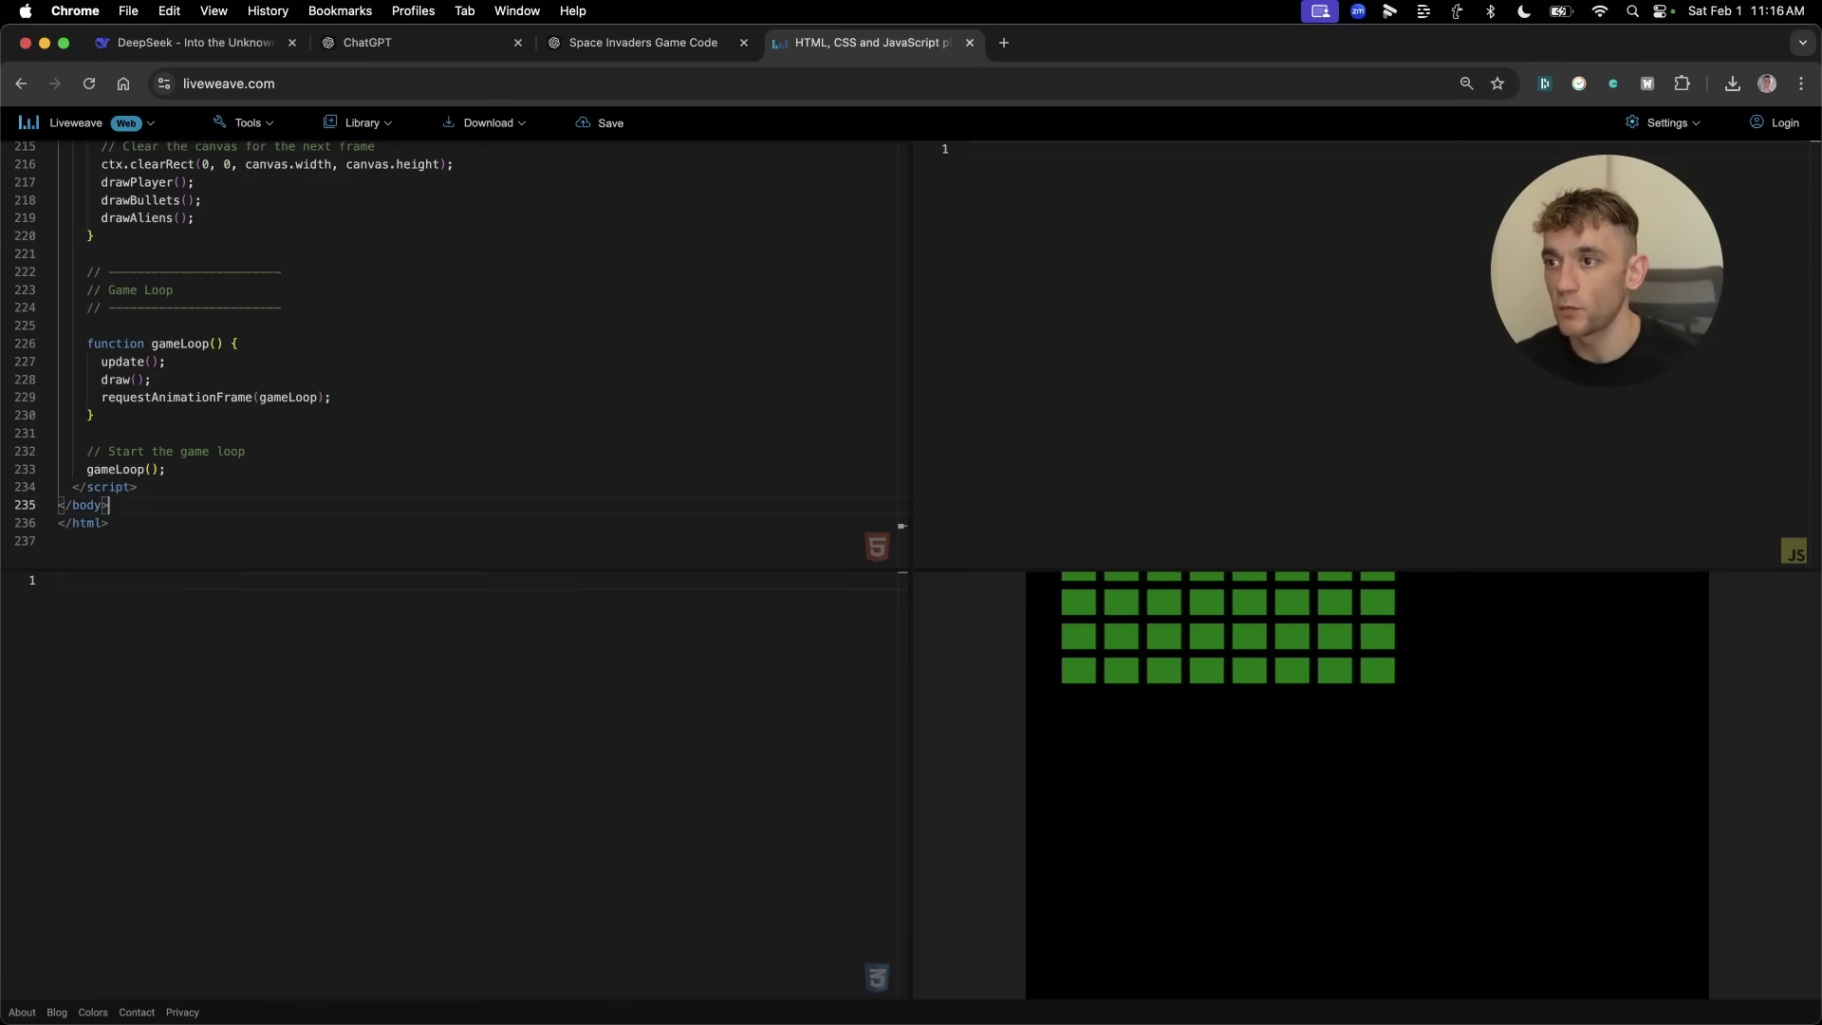
pyautogui.press('Up')
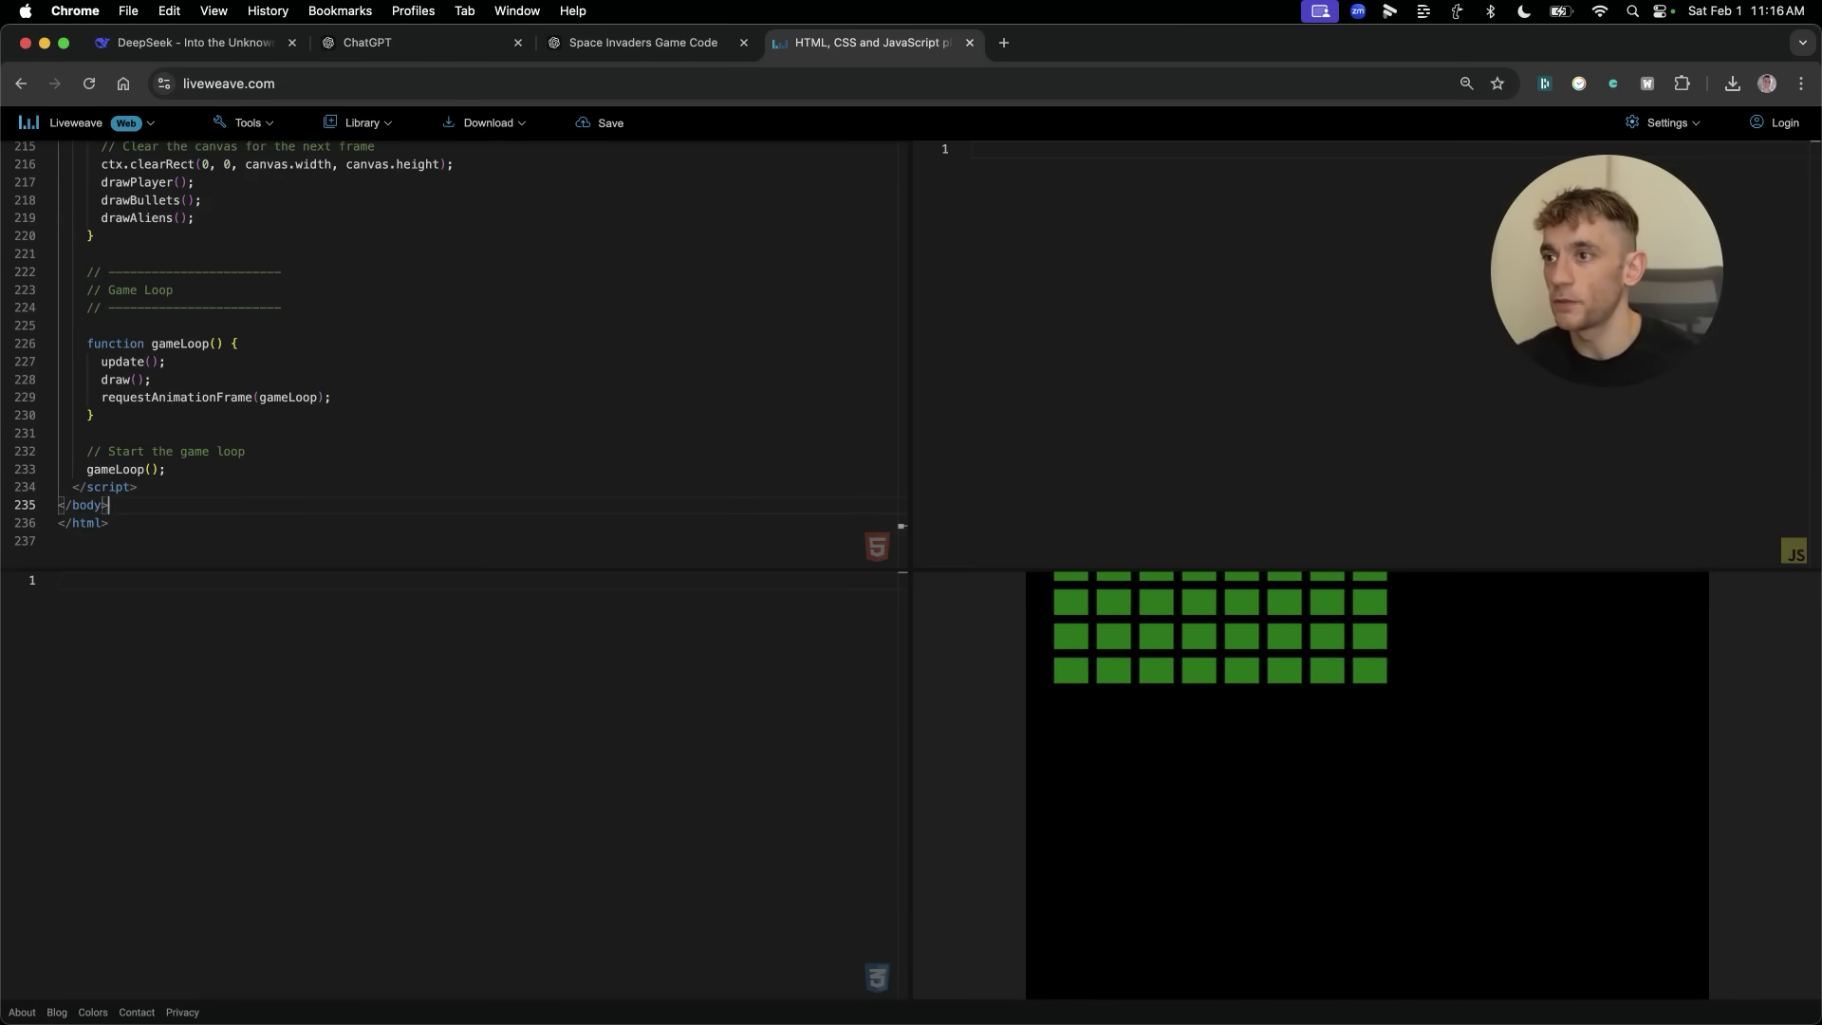
pyautogui.click(553, 40)
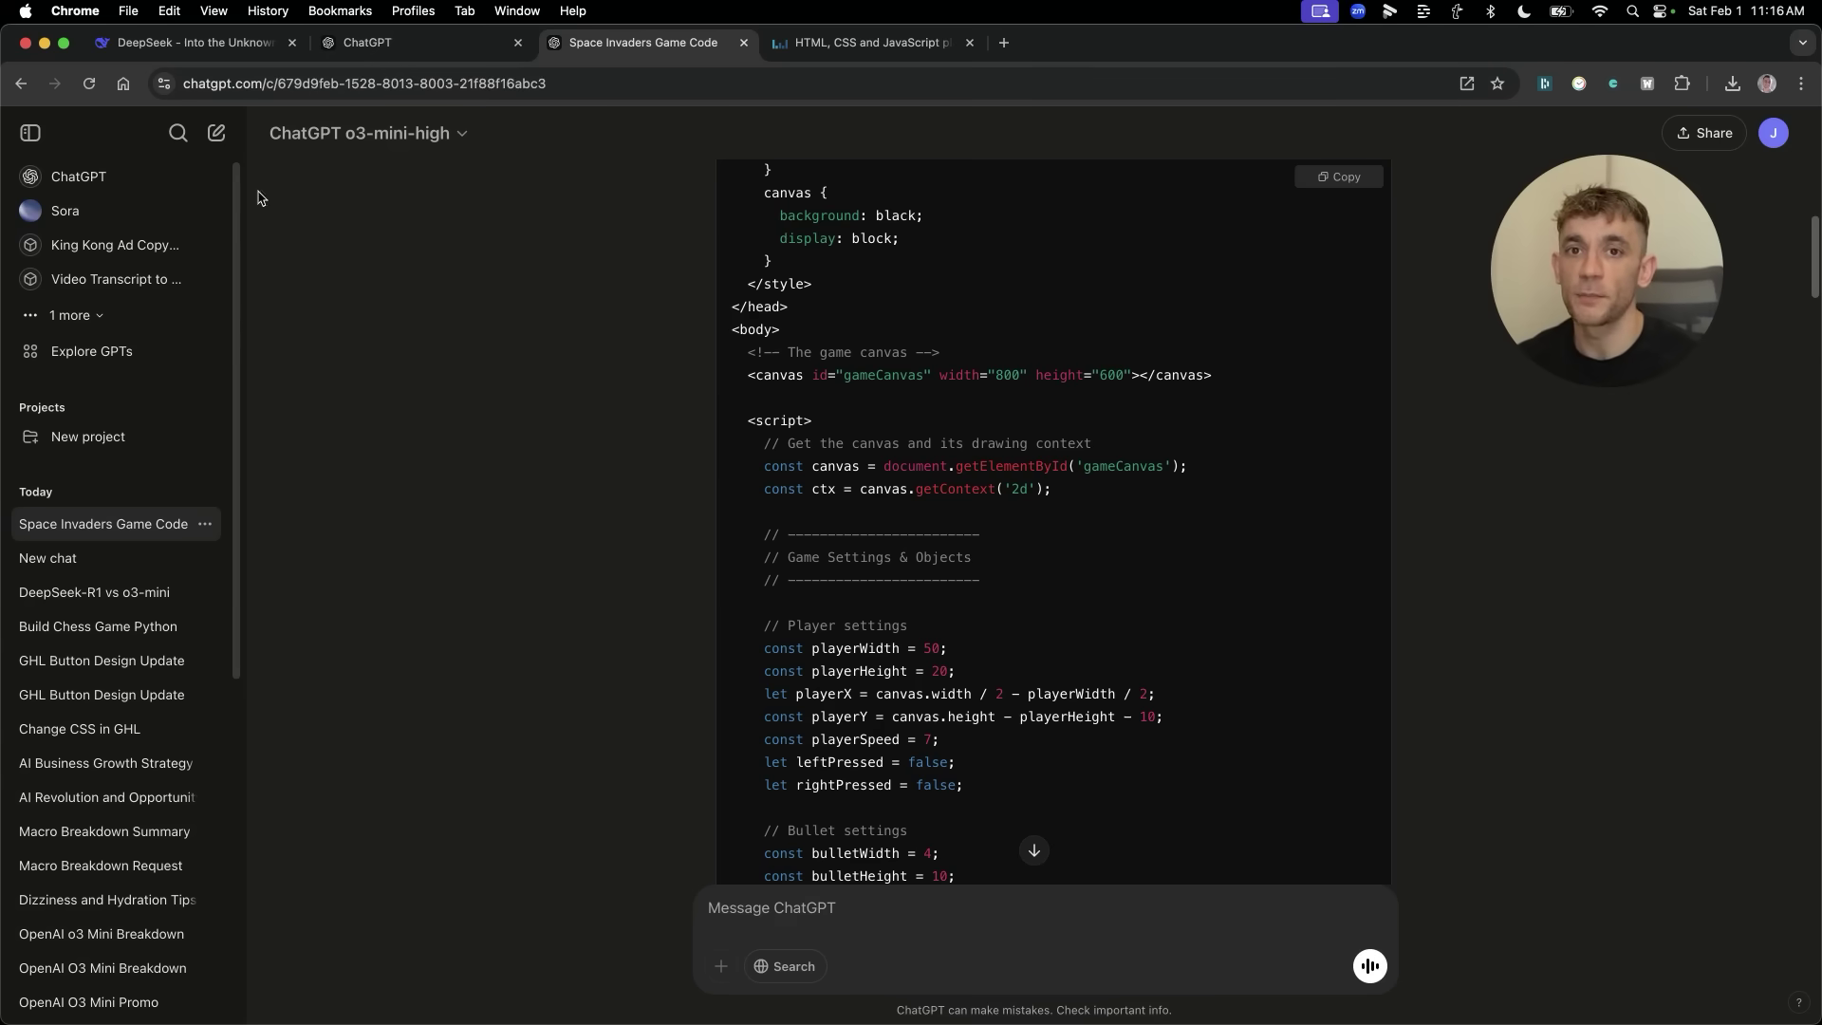
# Copy the Space Invaders code from the o3-mini conversation.
pyautogui.click(420, 245)
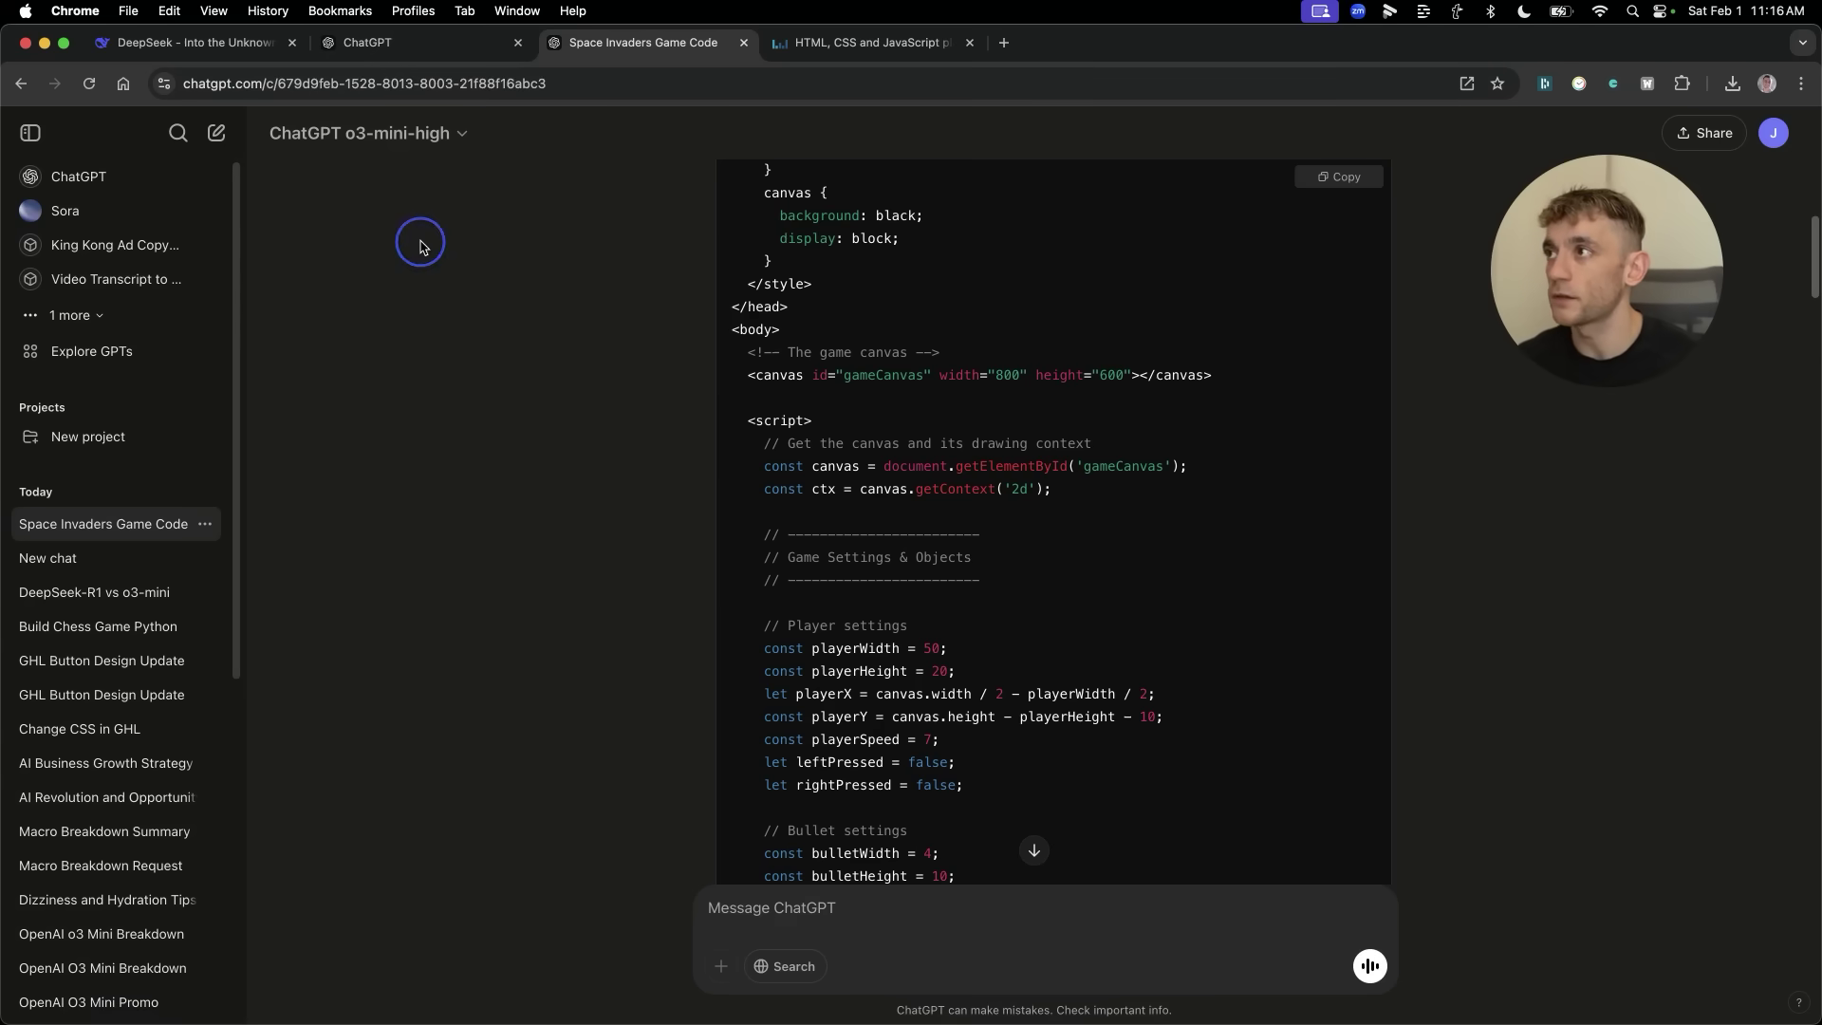
pyautogui.click(374, 41)
pyautogui.scroll(-3, 1208, 595)
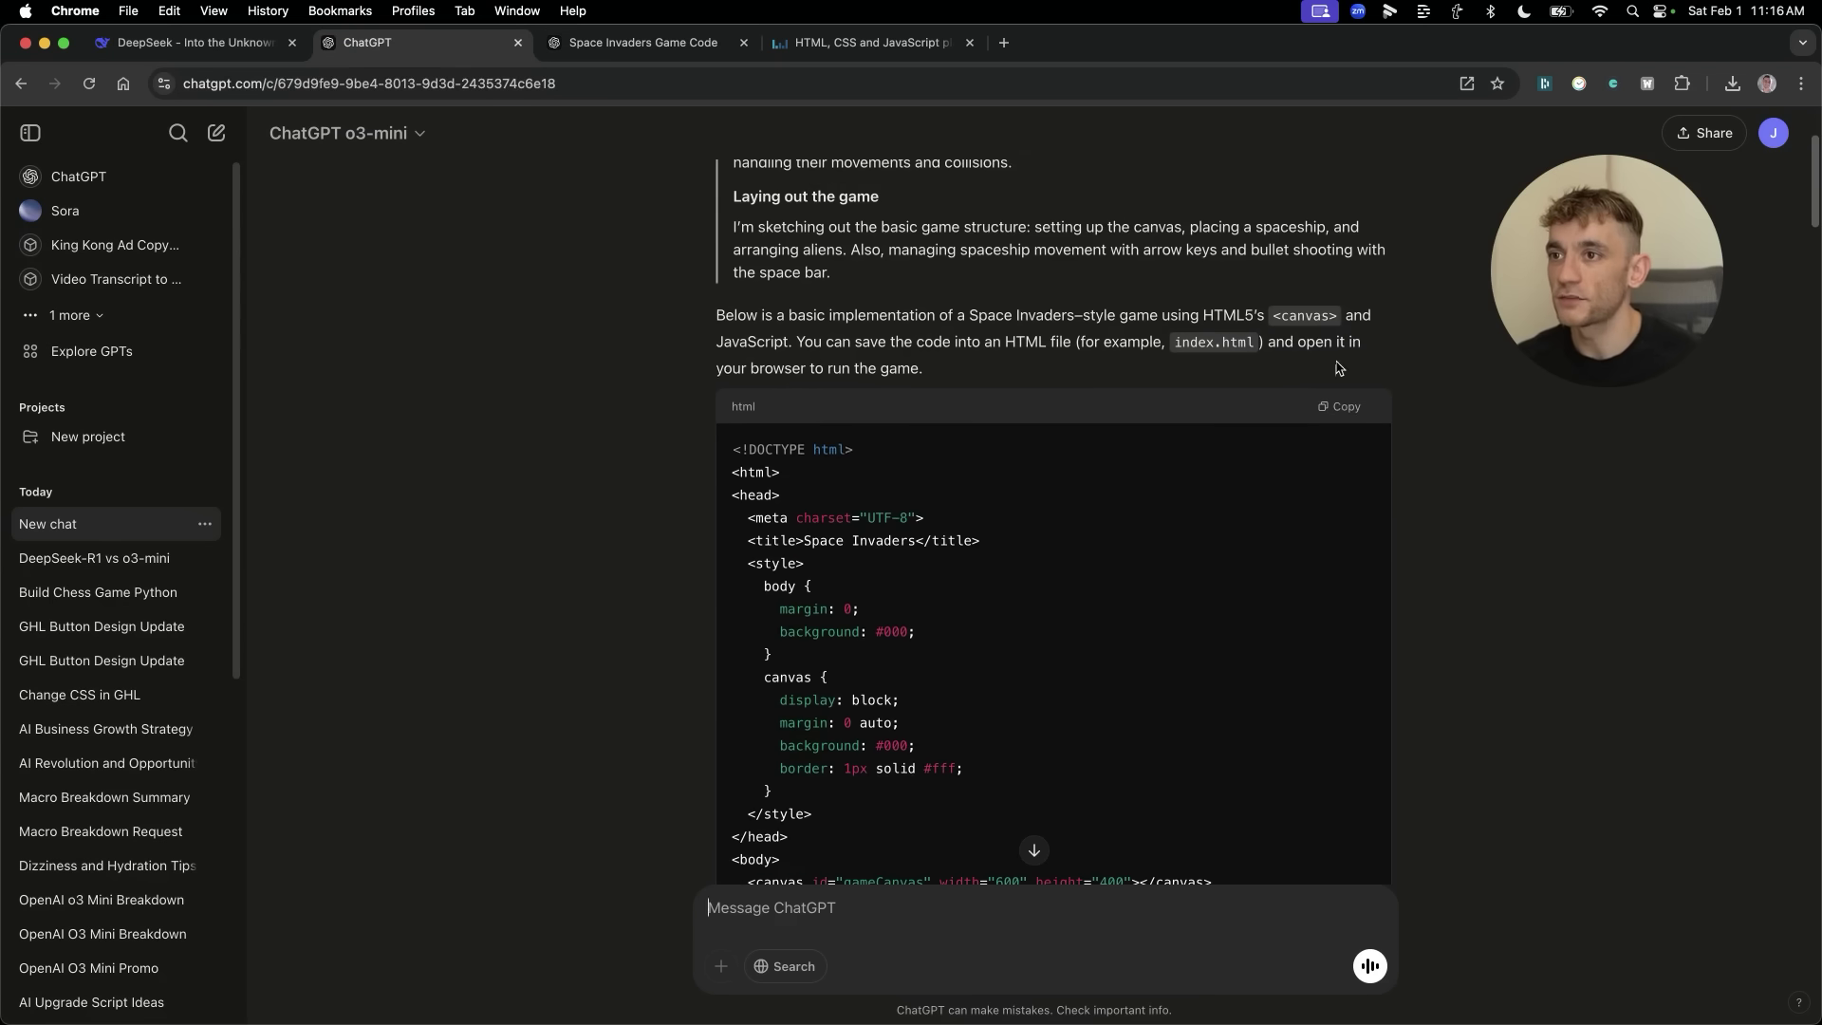
pyautogui.scroll(-20, 1066, 603)
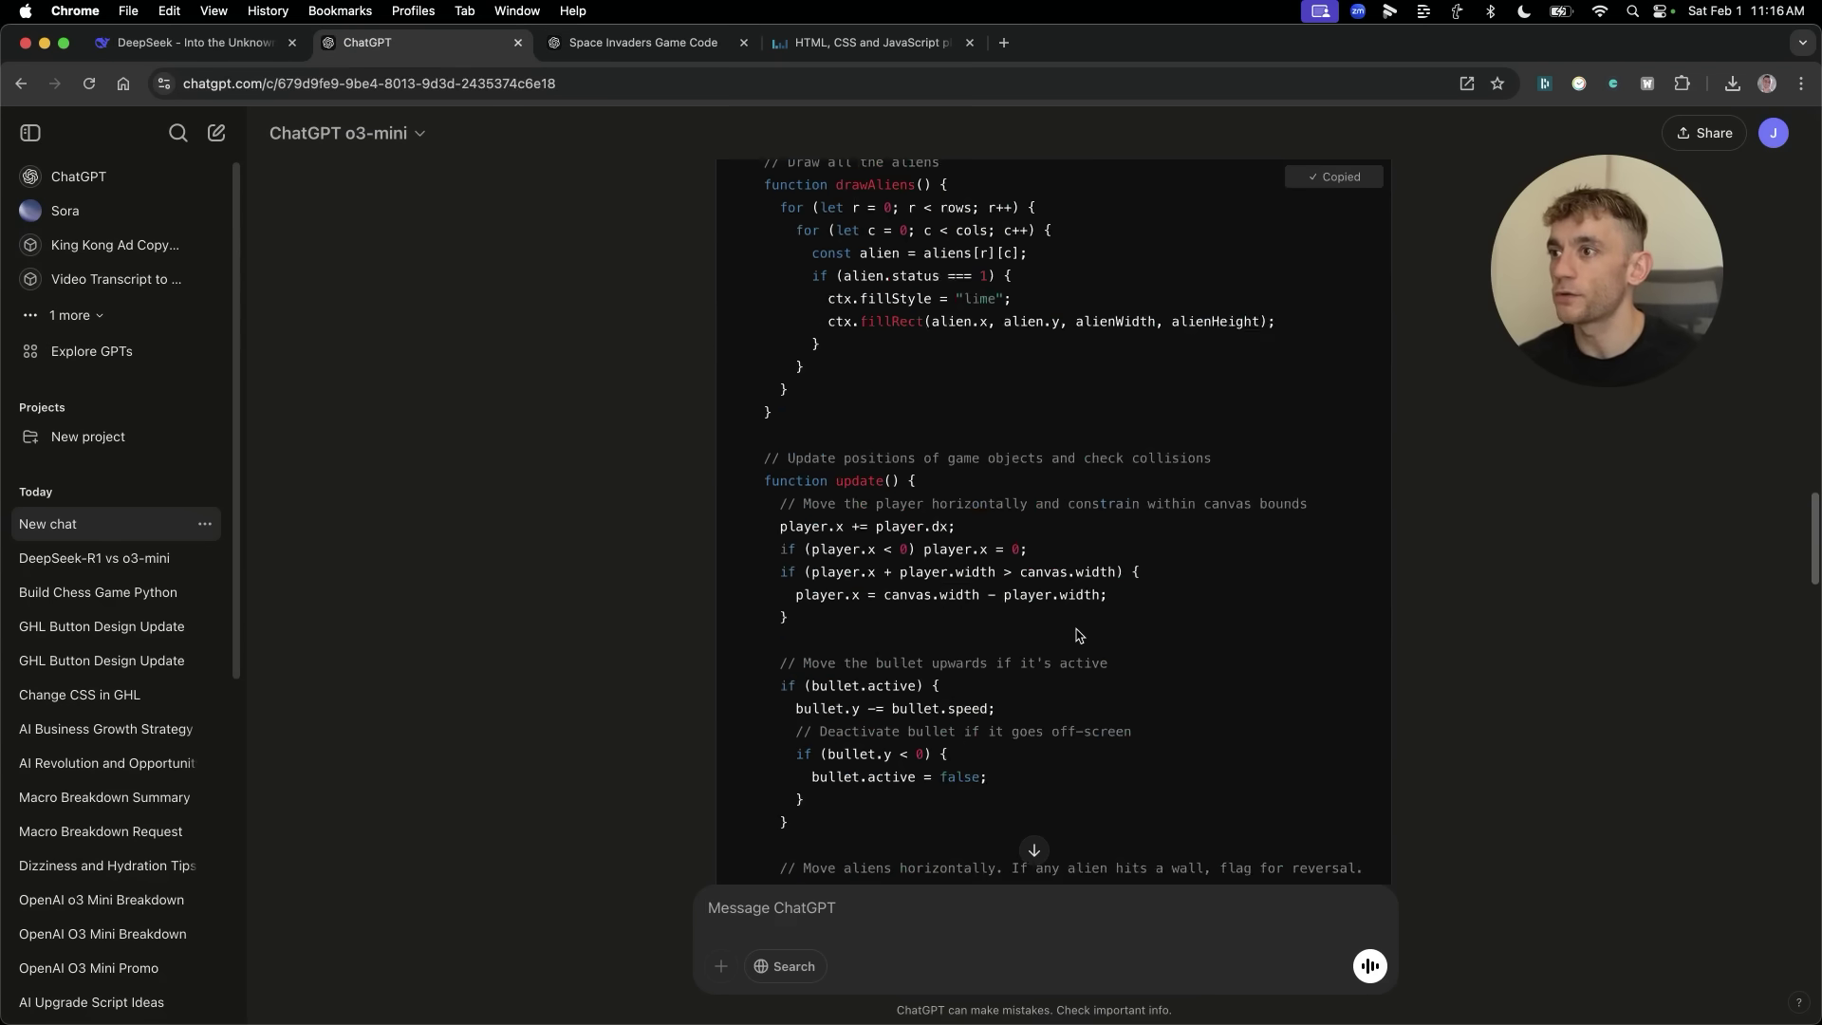
# Replace all of Liveweave's HTML with the copied o3-mini code, then return to the ChatGPT chats.
pyautogui.click(870, 42)
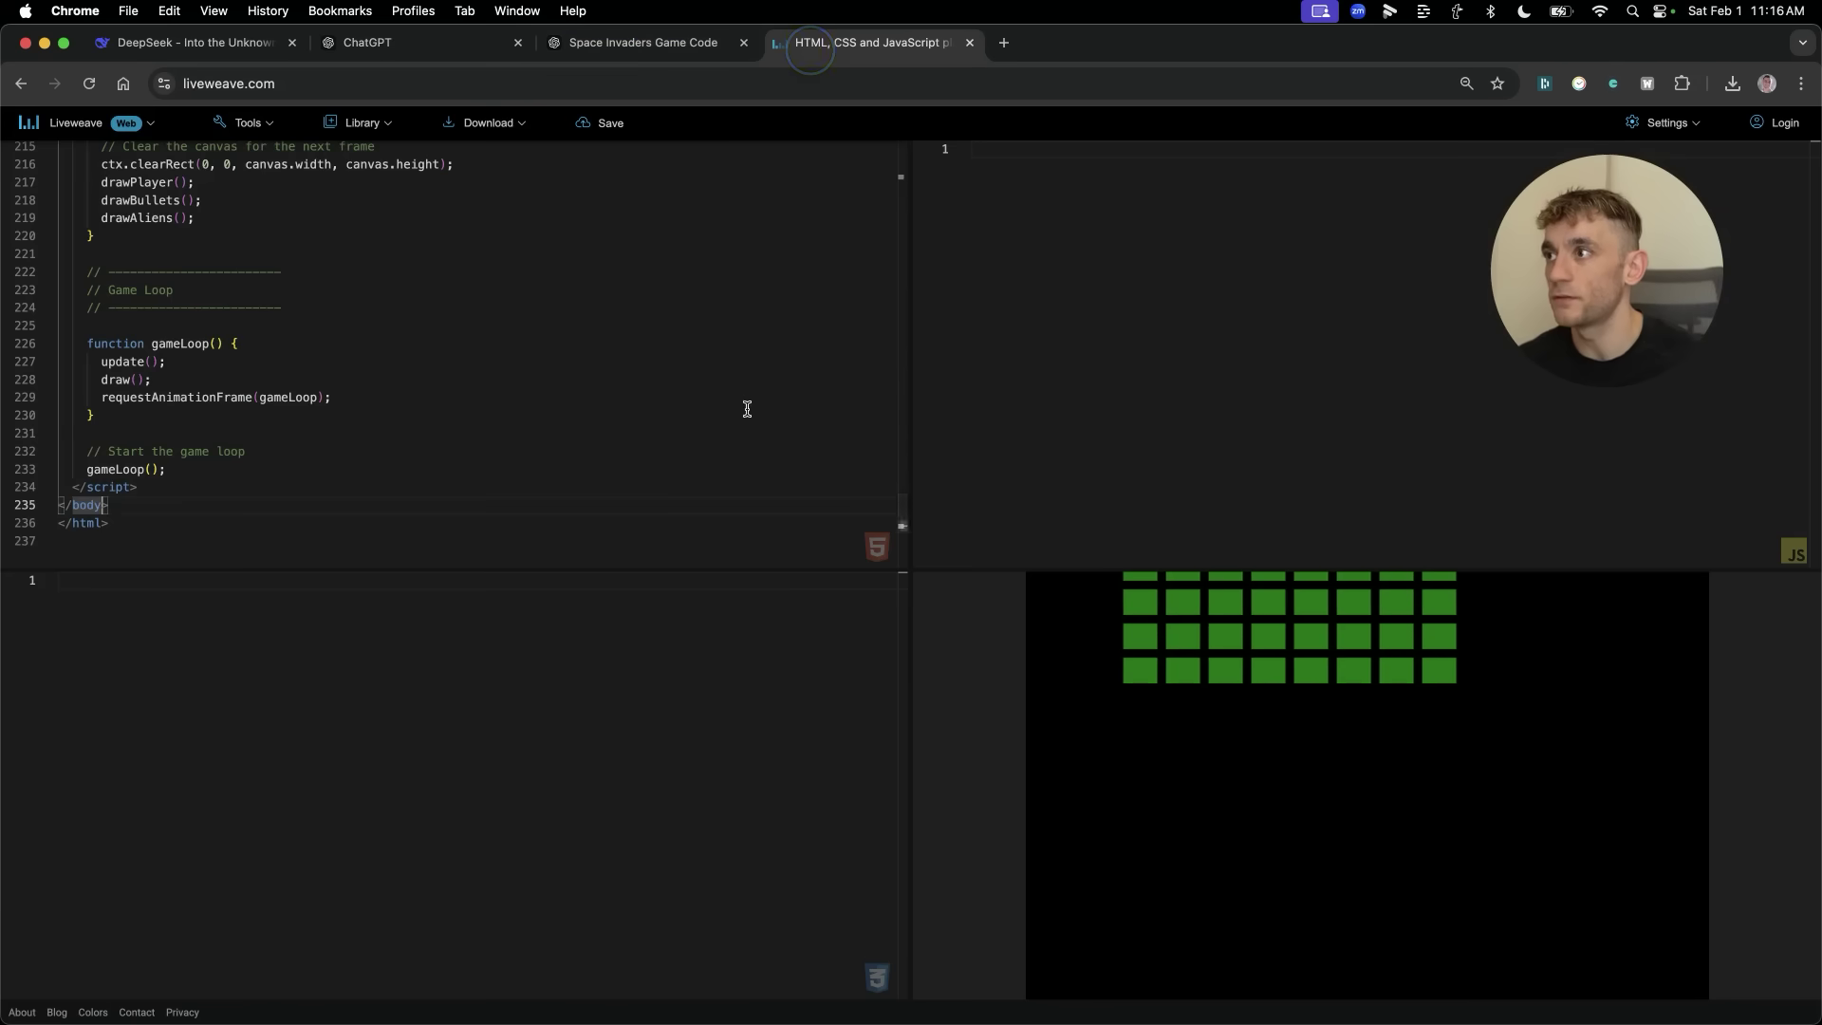
pyautogui.press('super+a')
pyautogui.press('super+v')
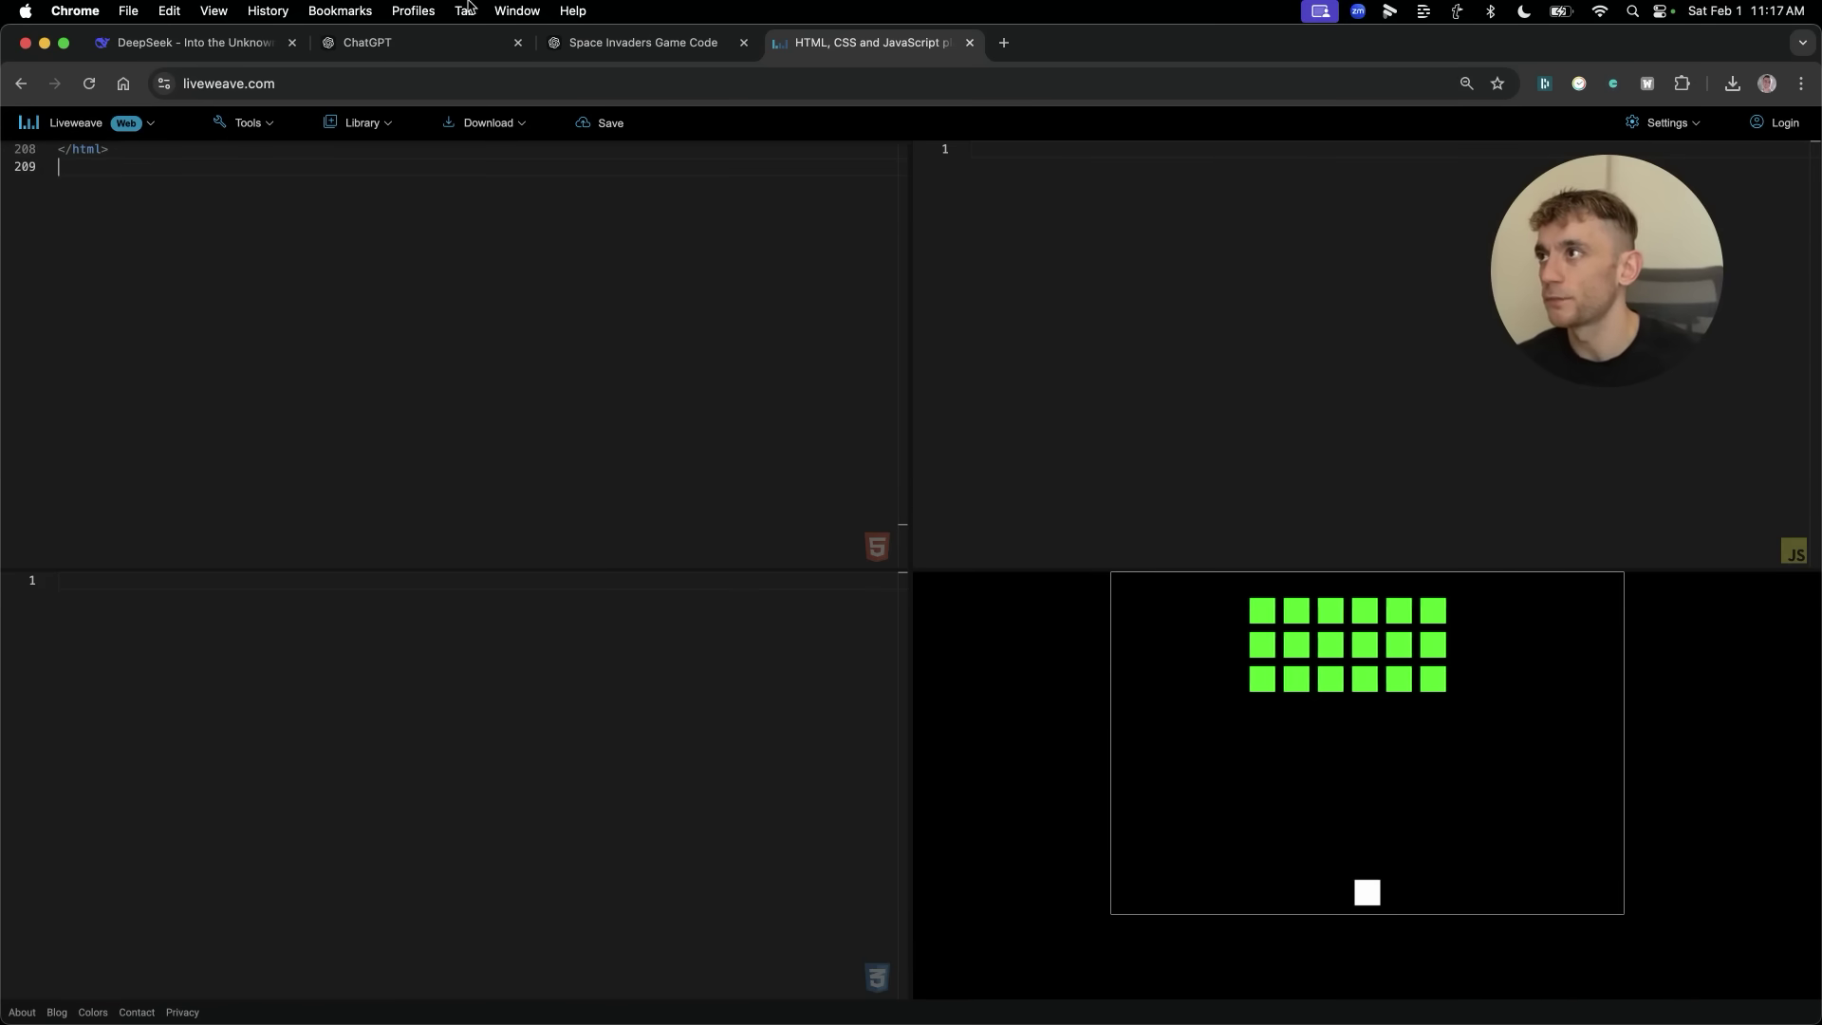
pyautogui.click(332, 42)
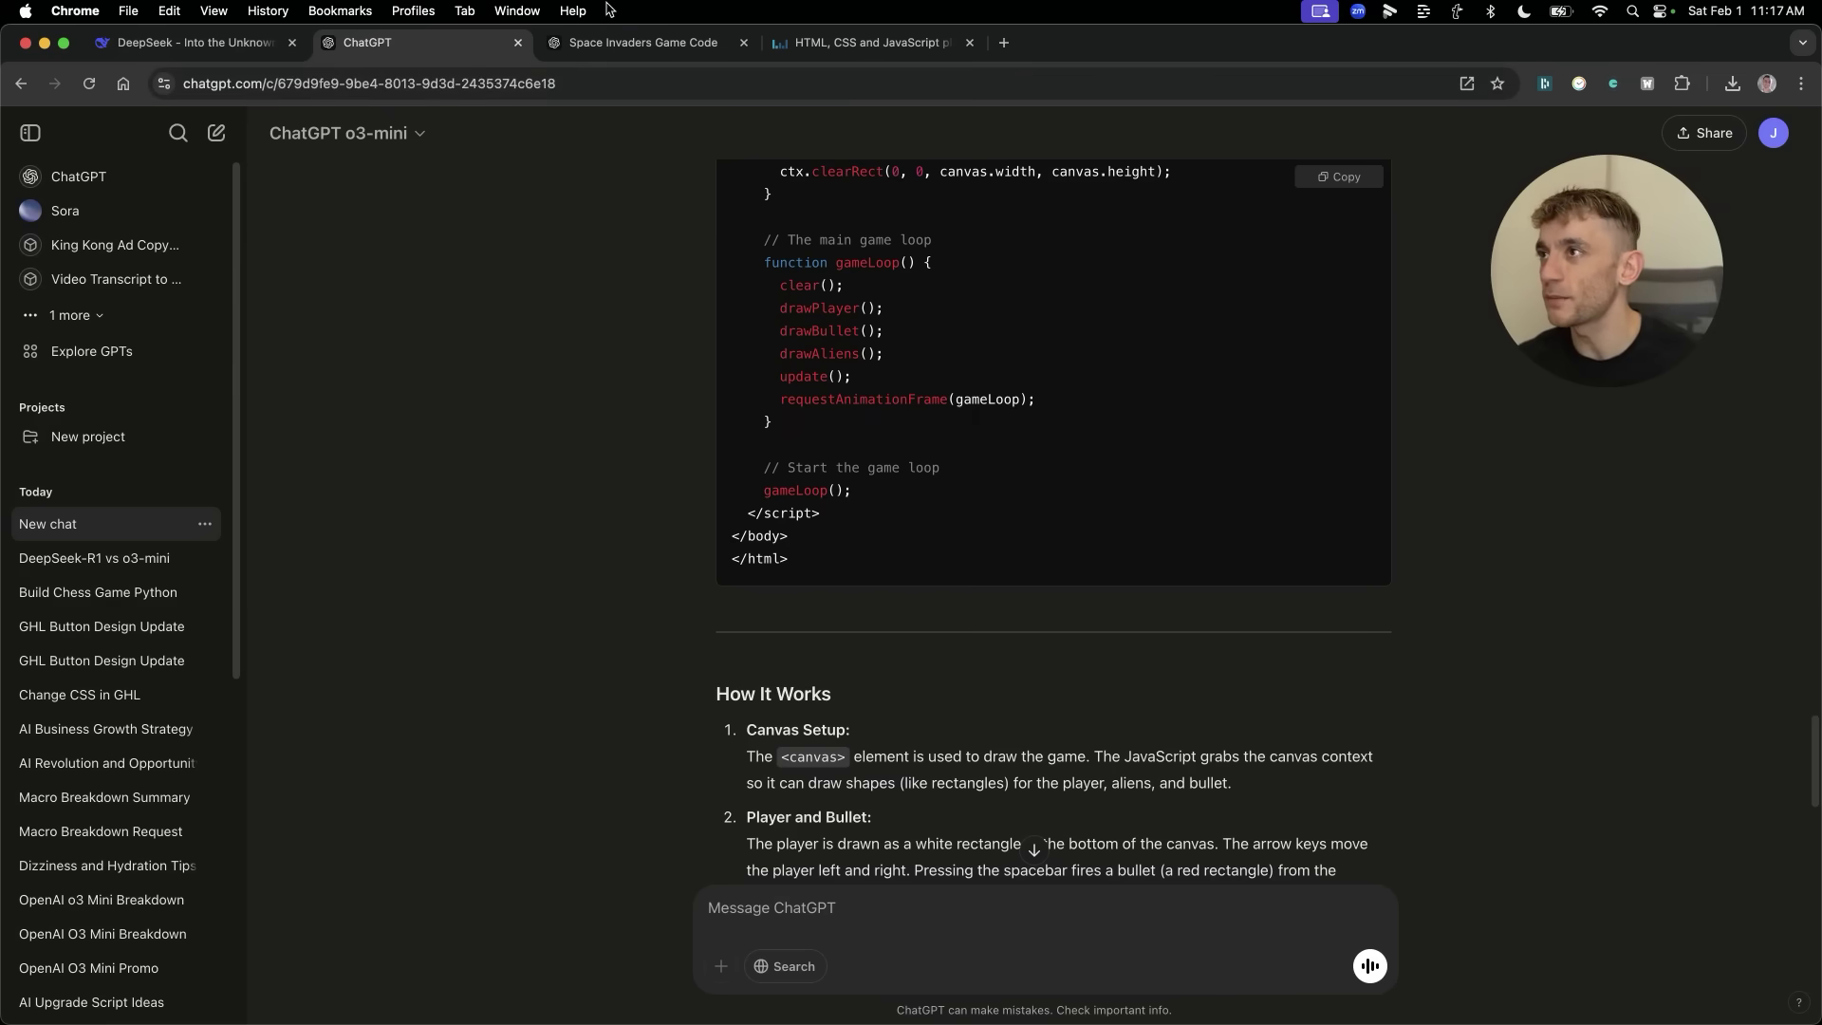
pyautogui.click(641, 42)
# Compare DeepSeek's streaming answer with the o3-mini and o3-mini-high code until R1 finishes its feature list.
pyautogui.click(190, 42)
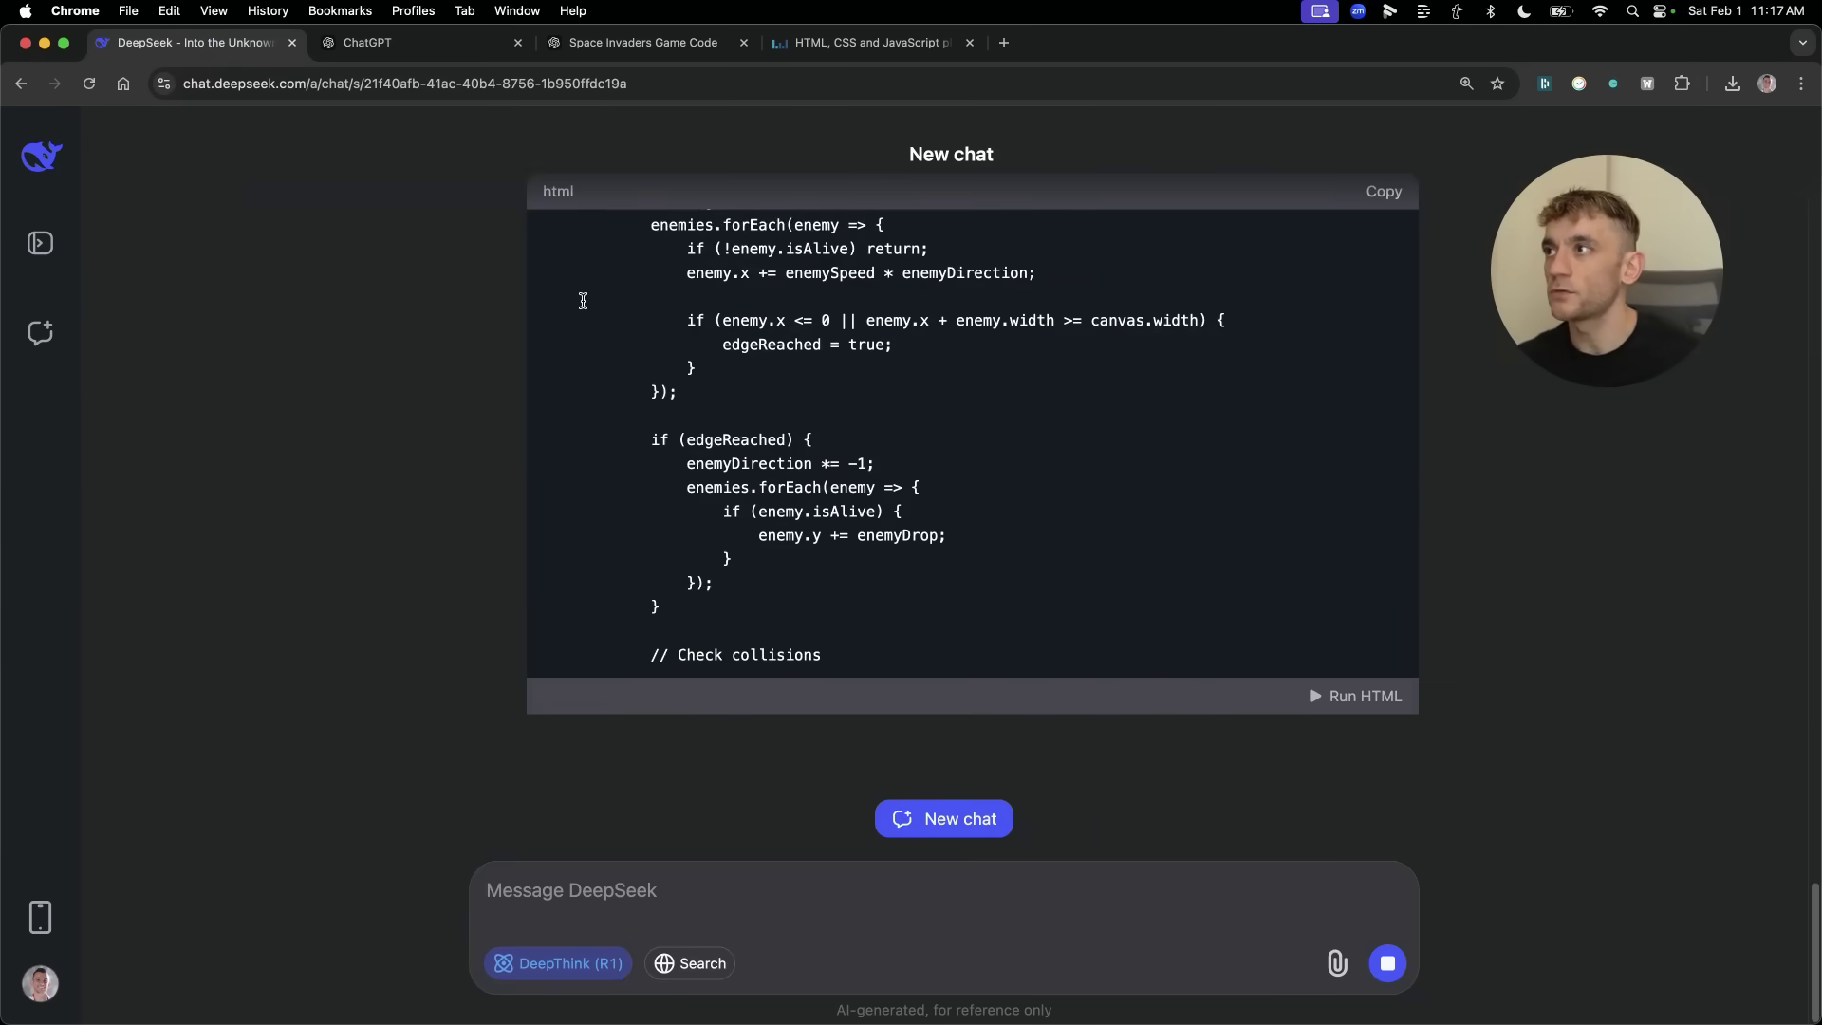
pyautogui.click(430, 44)
pyautogui.click(190, 42)
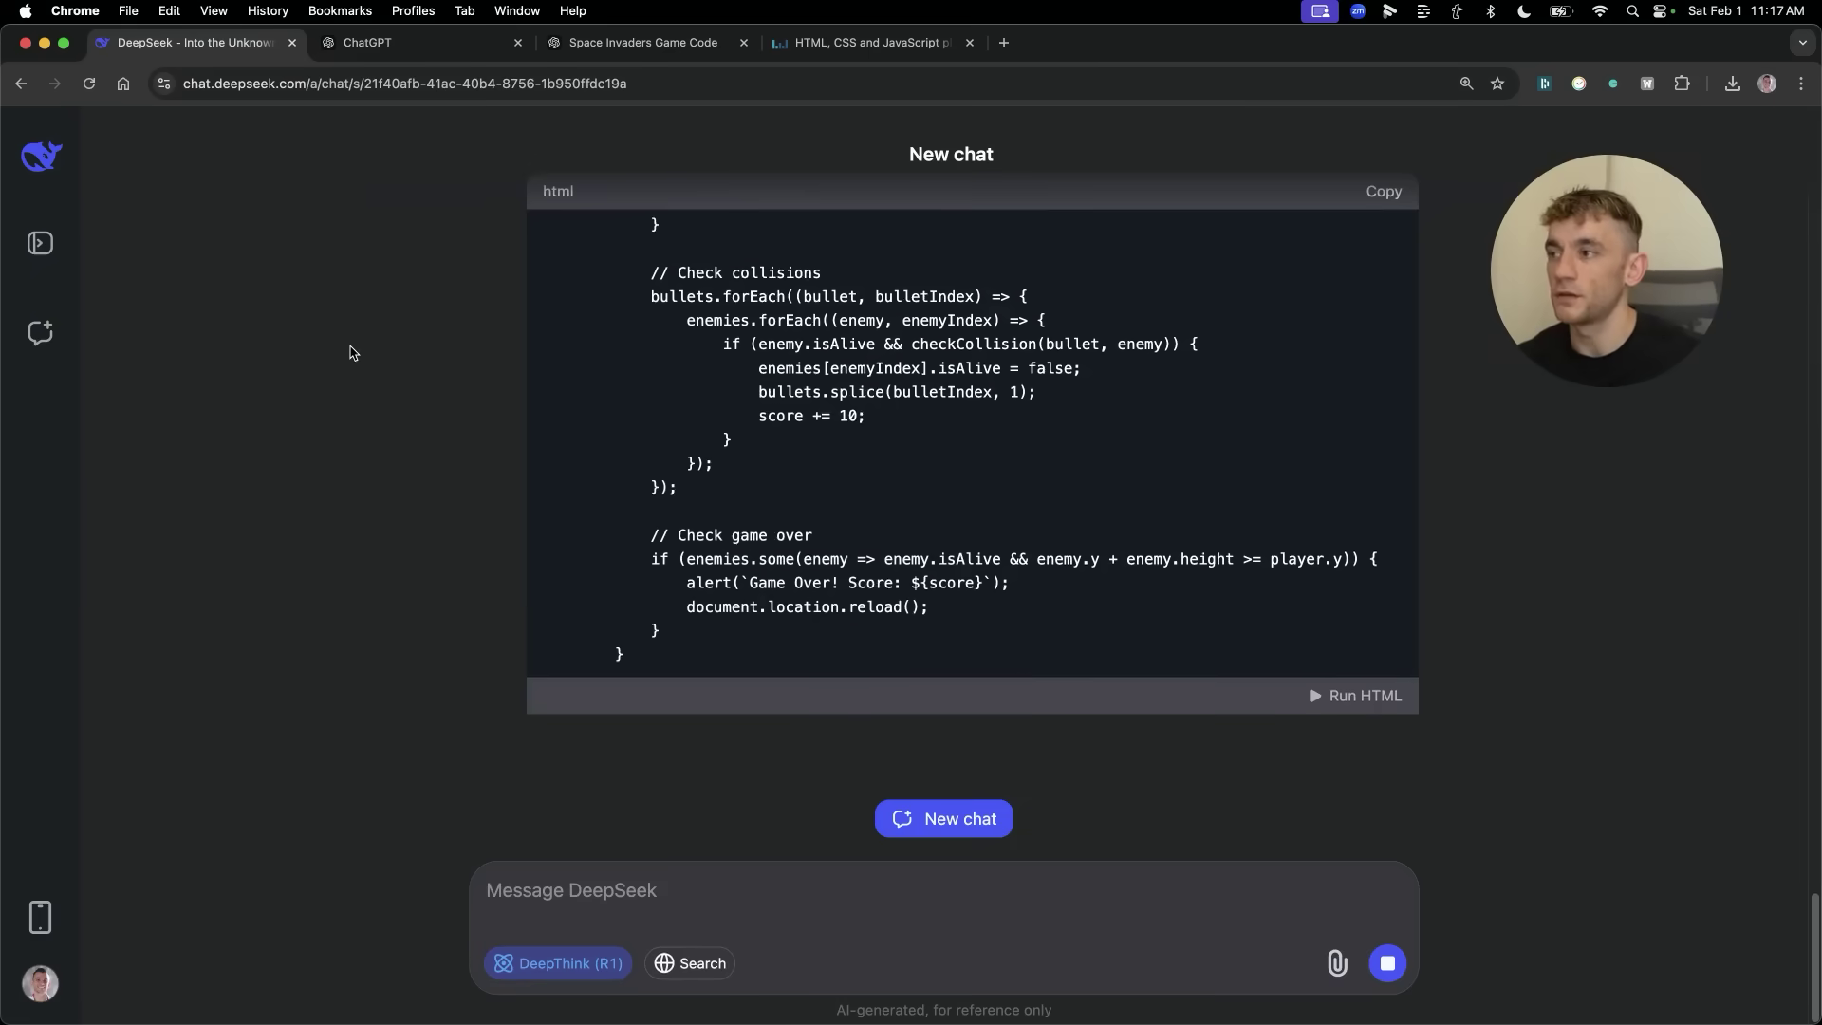
pyautogui.click(222, 226)
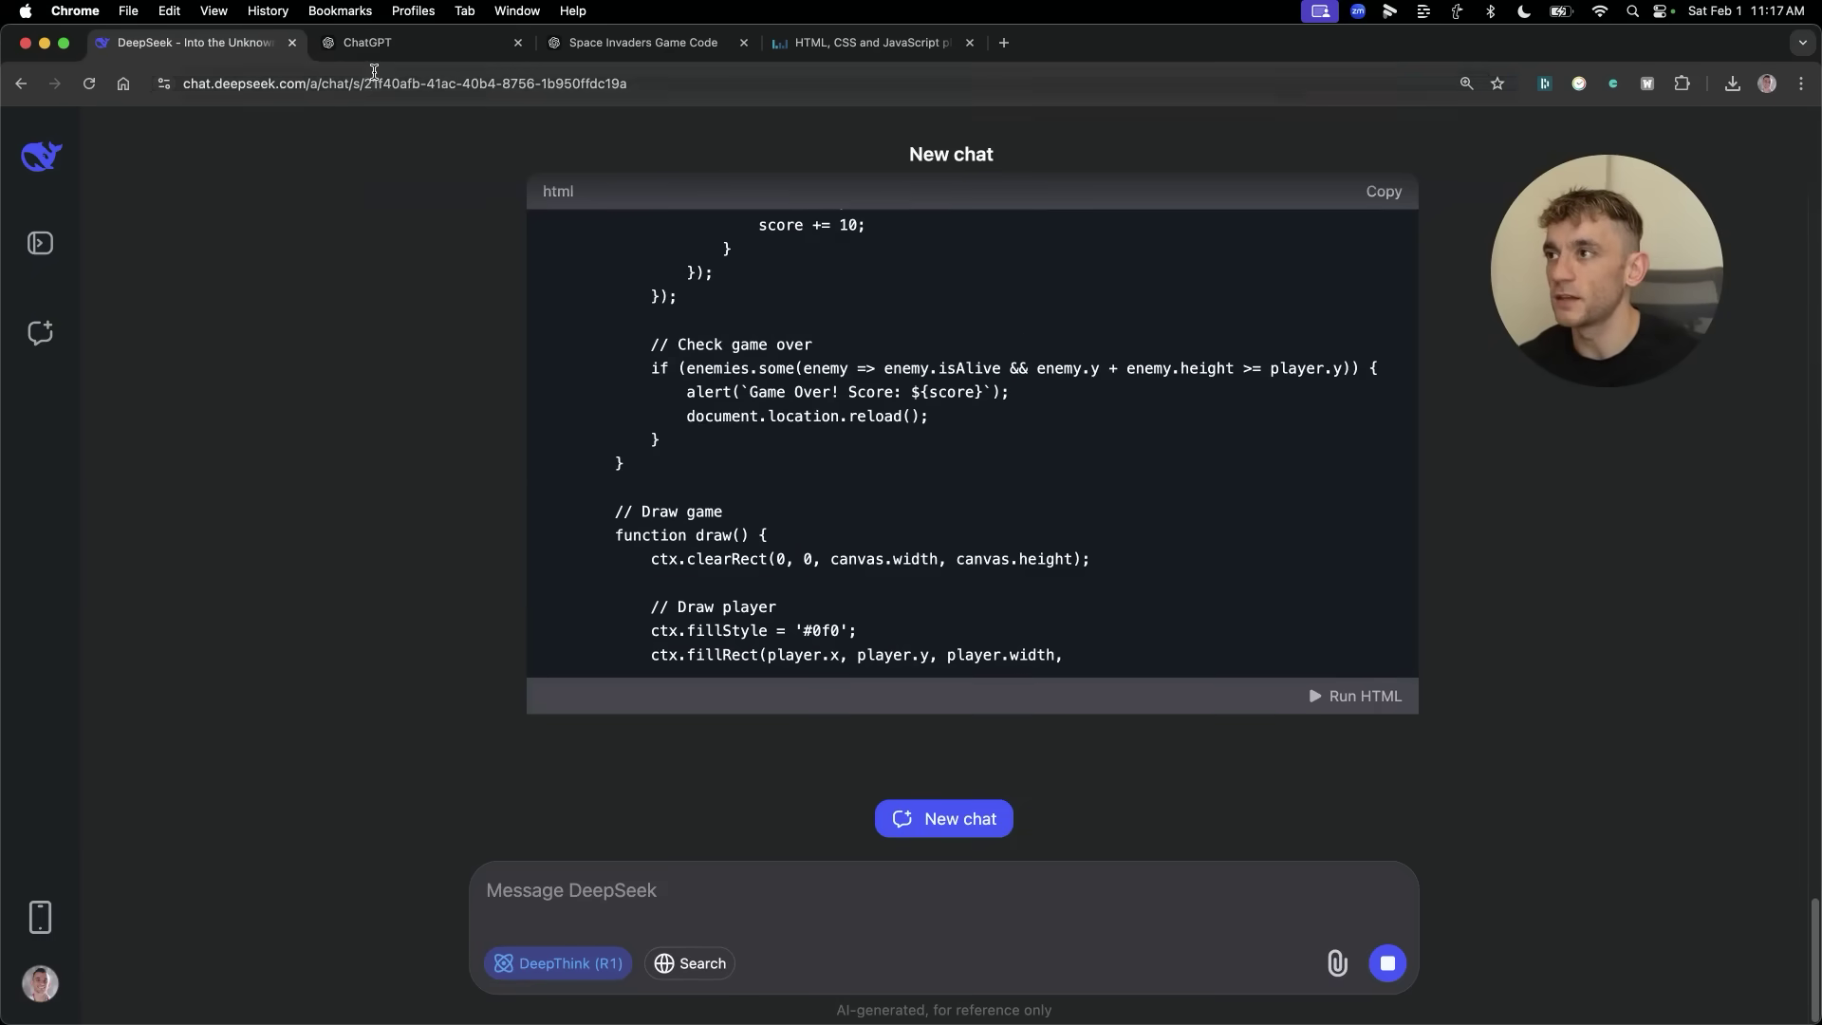
pyautogui.click(384, 44)
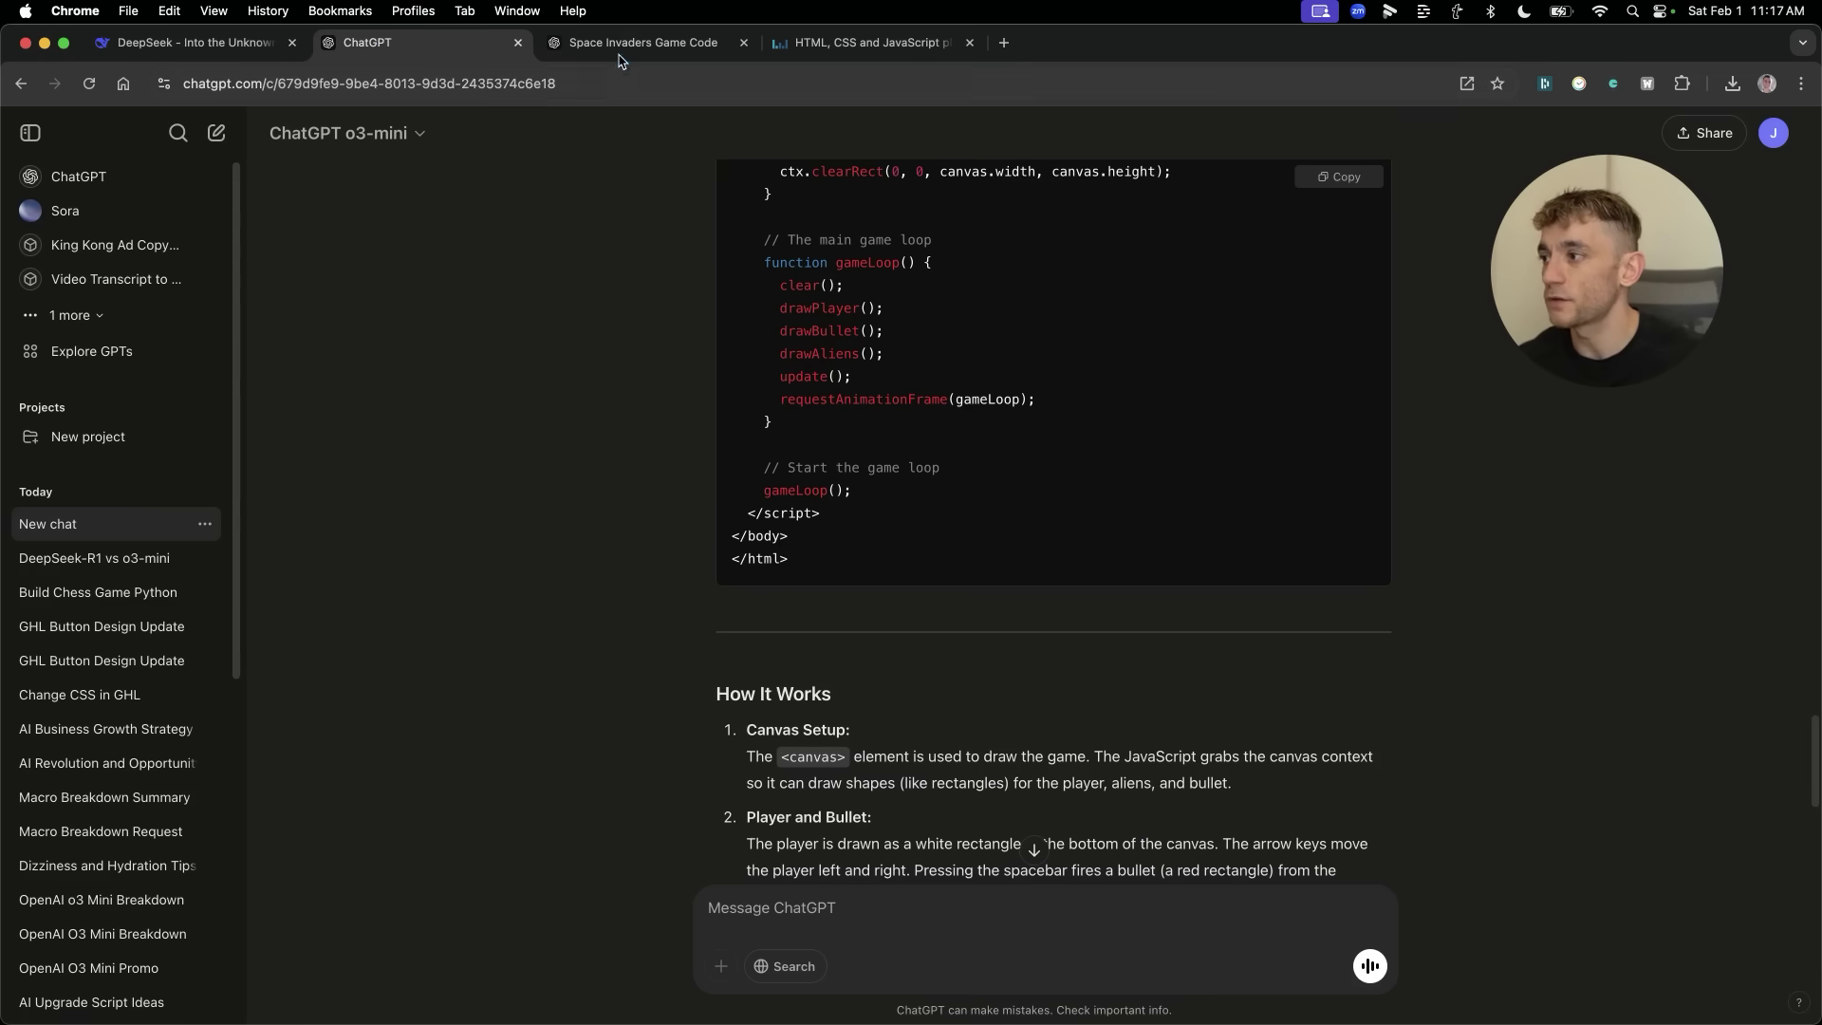
pyautogui.click(650, 43)
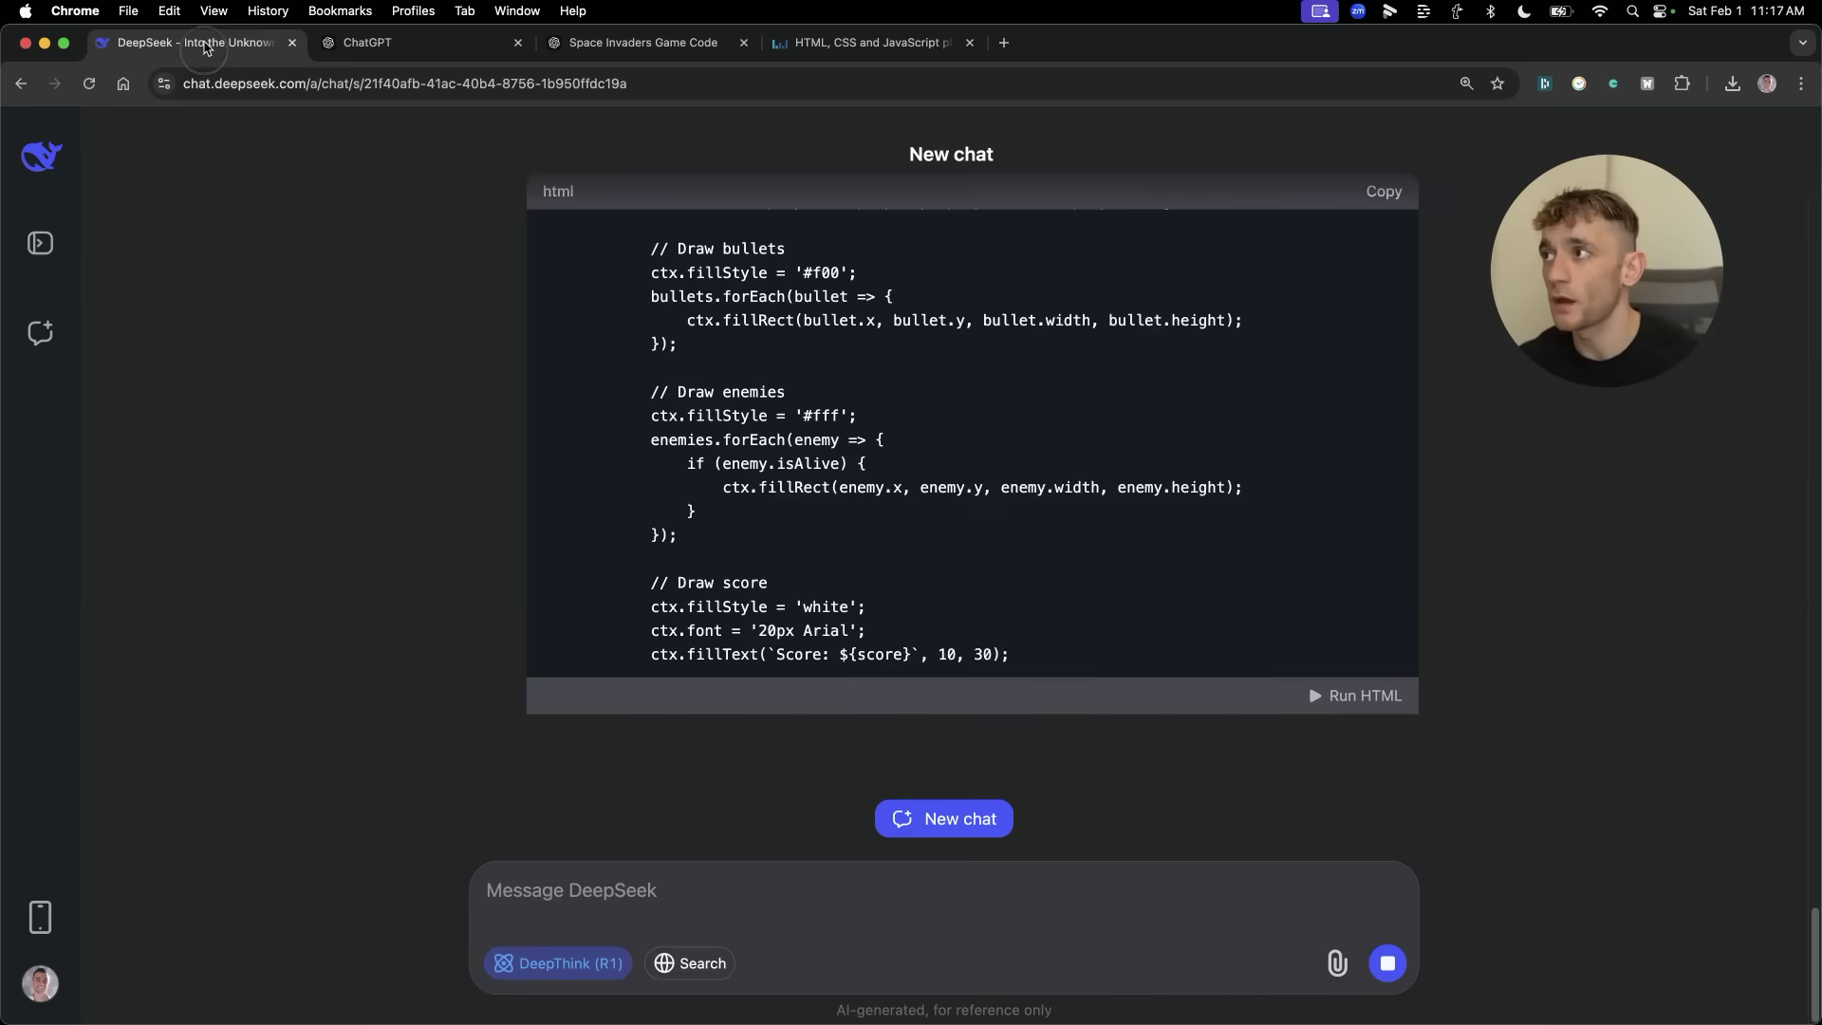
pyautogui.click(190, 42)
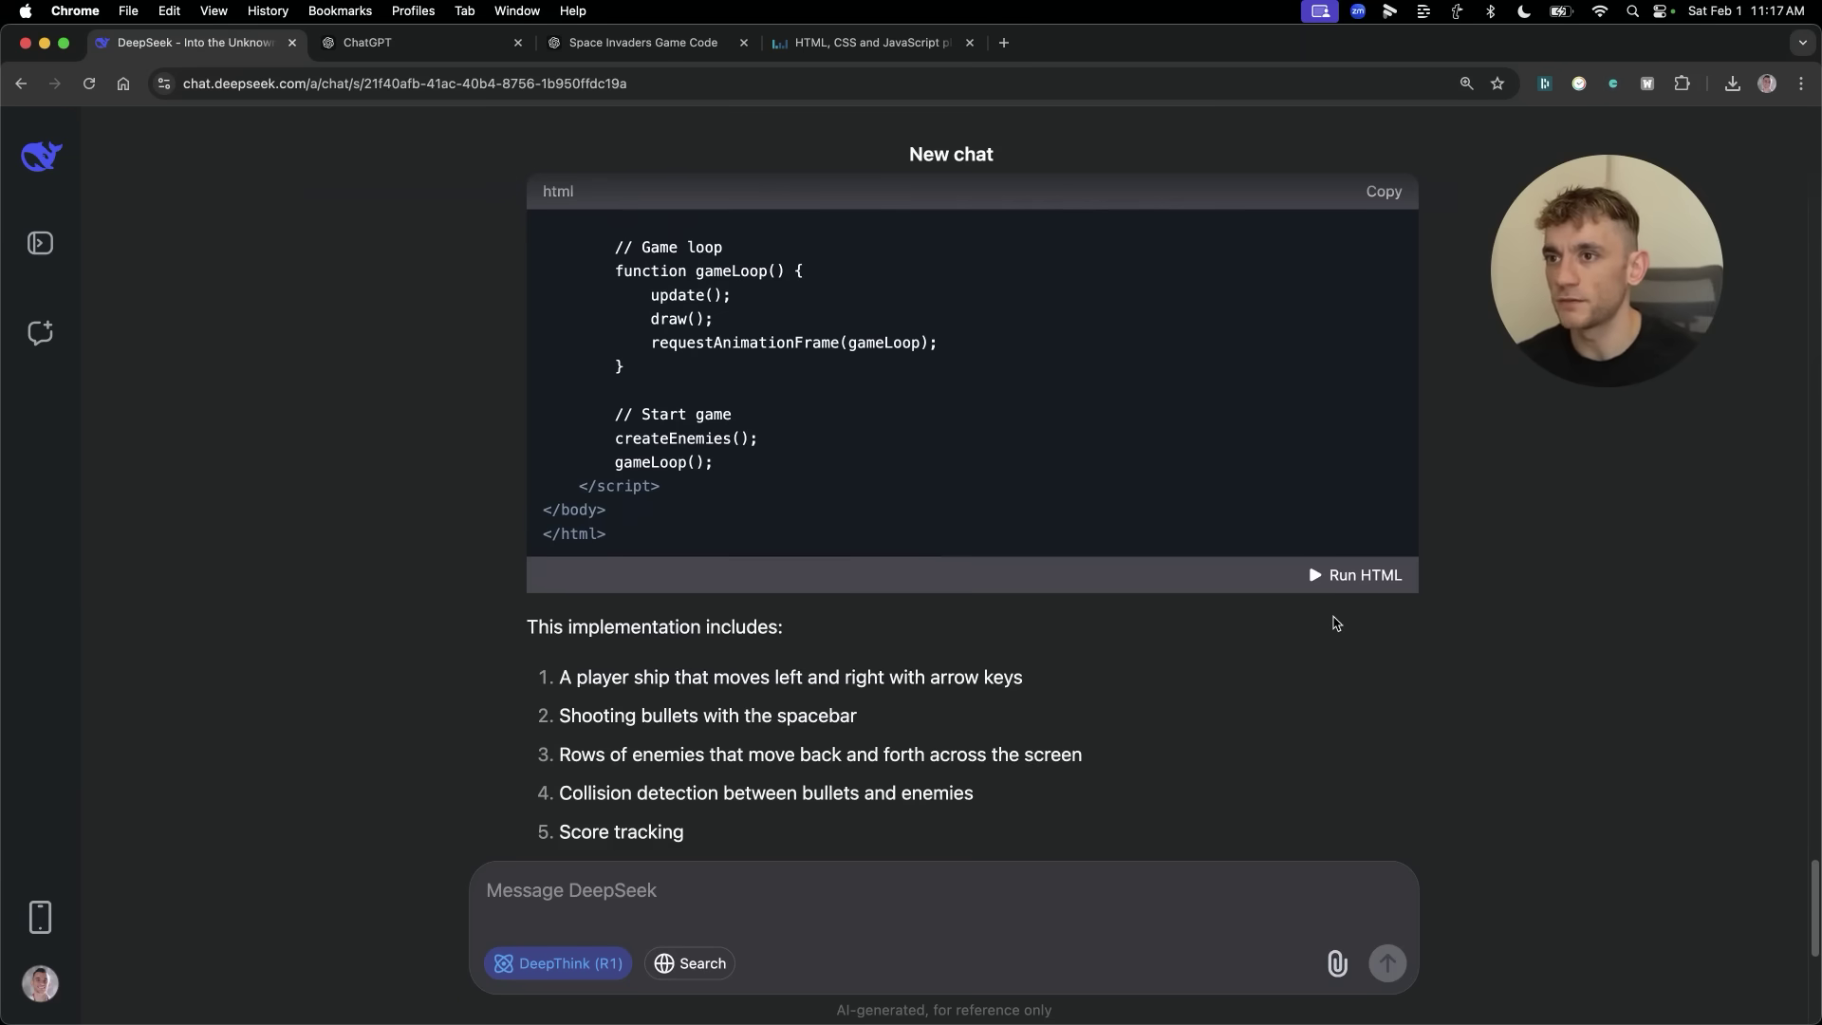
pyautogui.click(1393, 585)
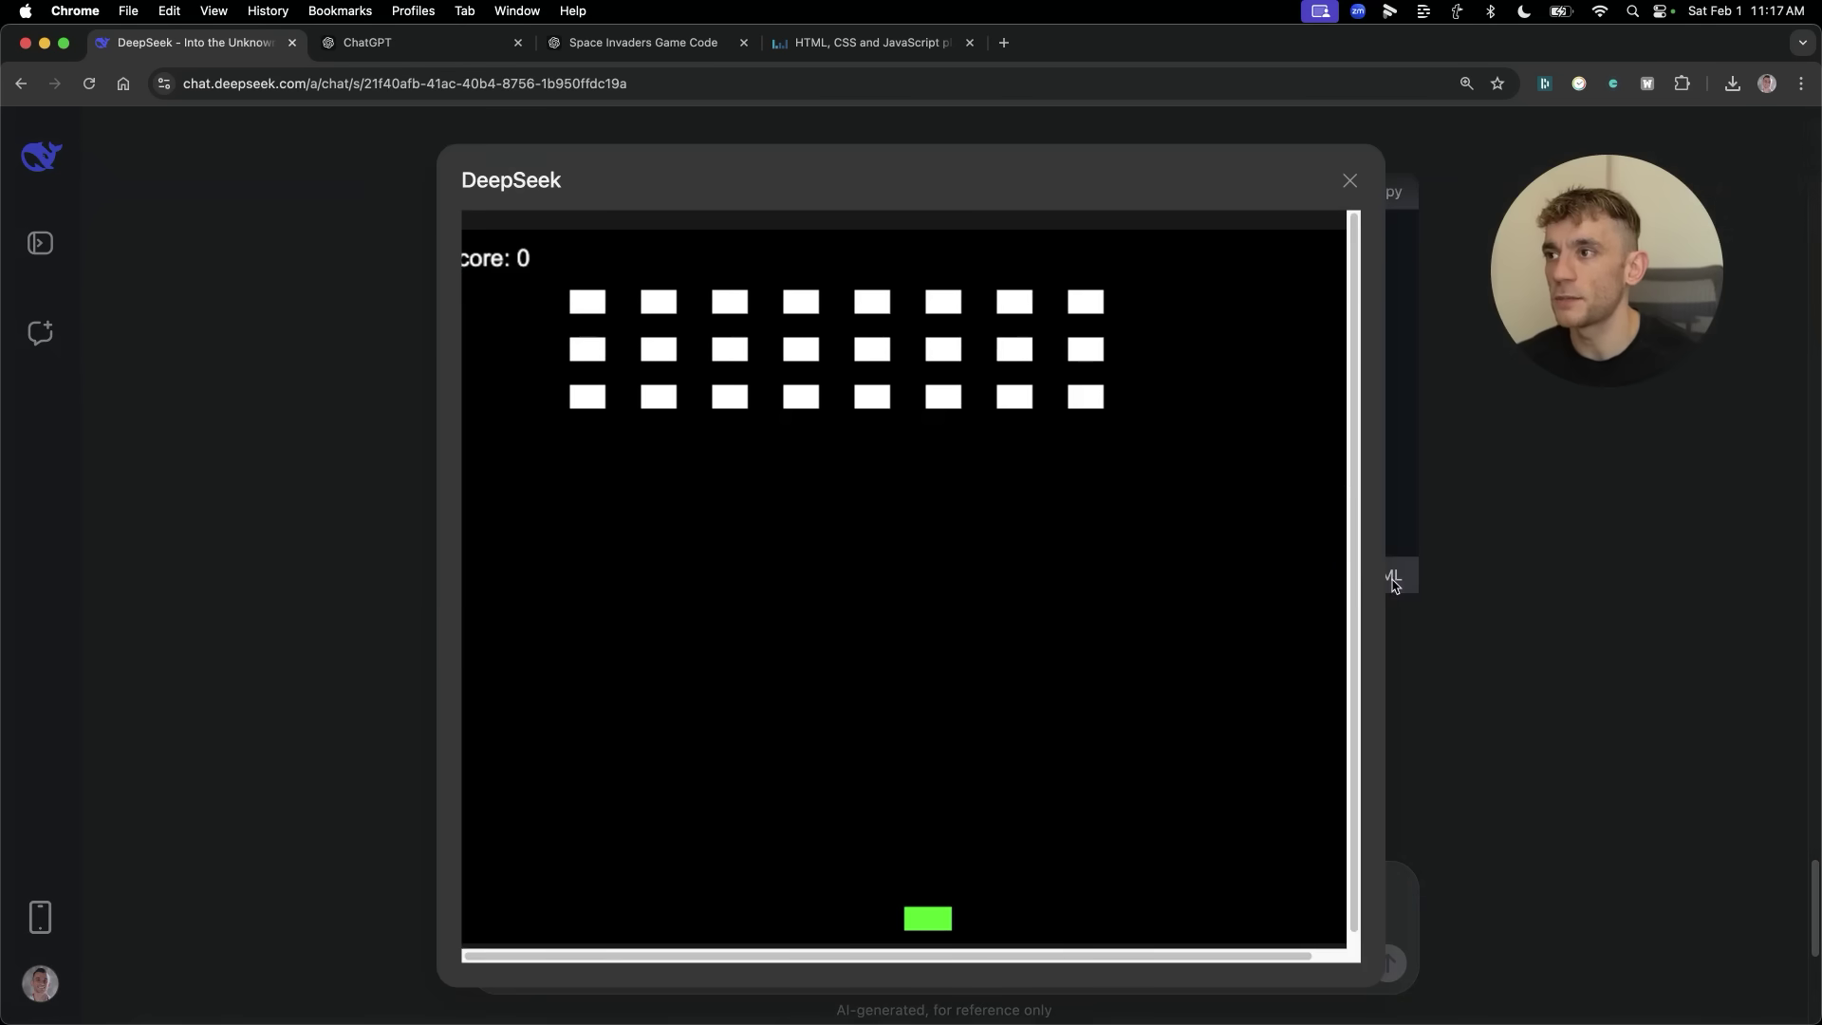
pyautogui.press('Right')
pyautogui.press('Right')
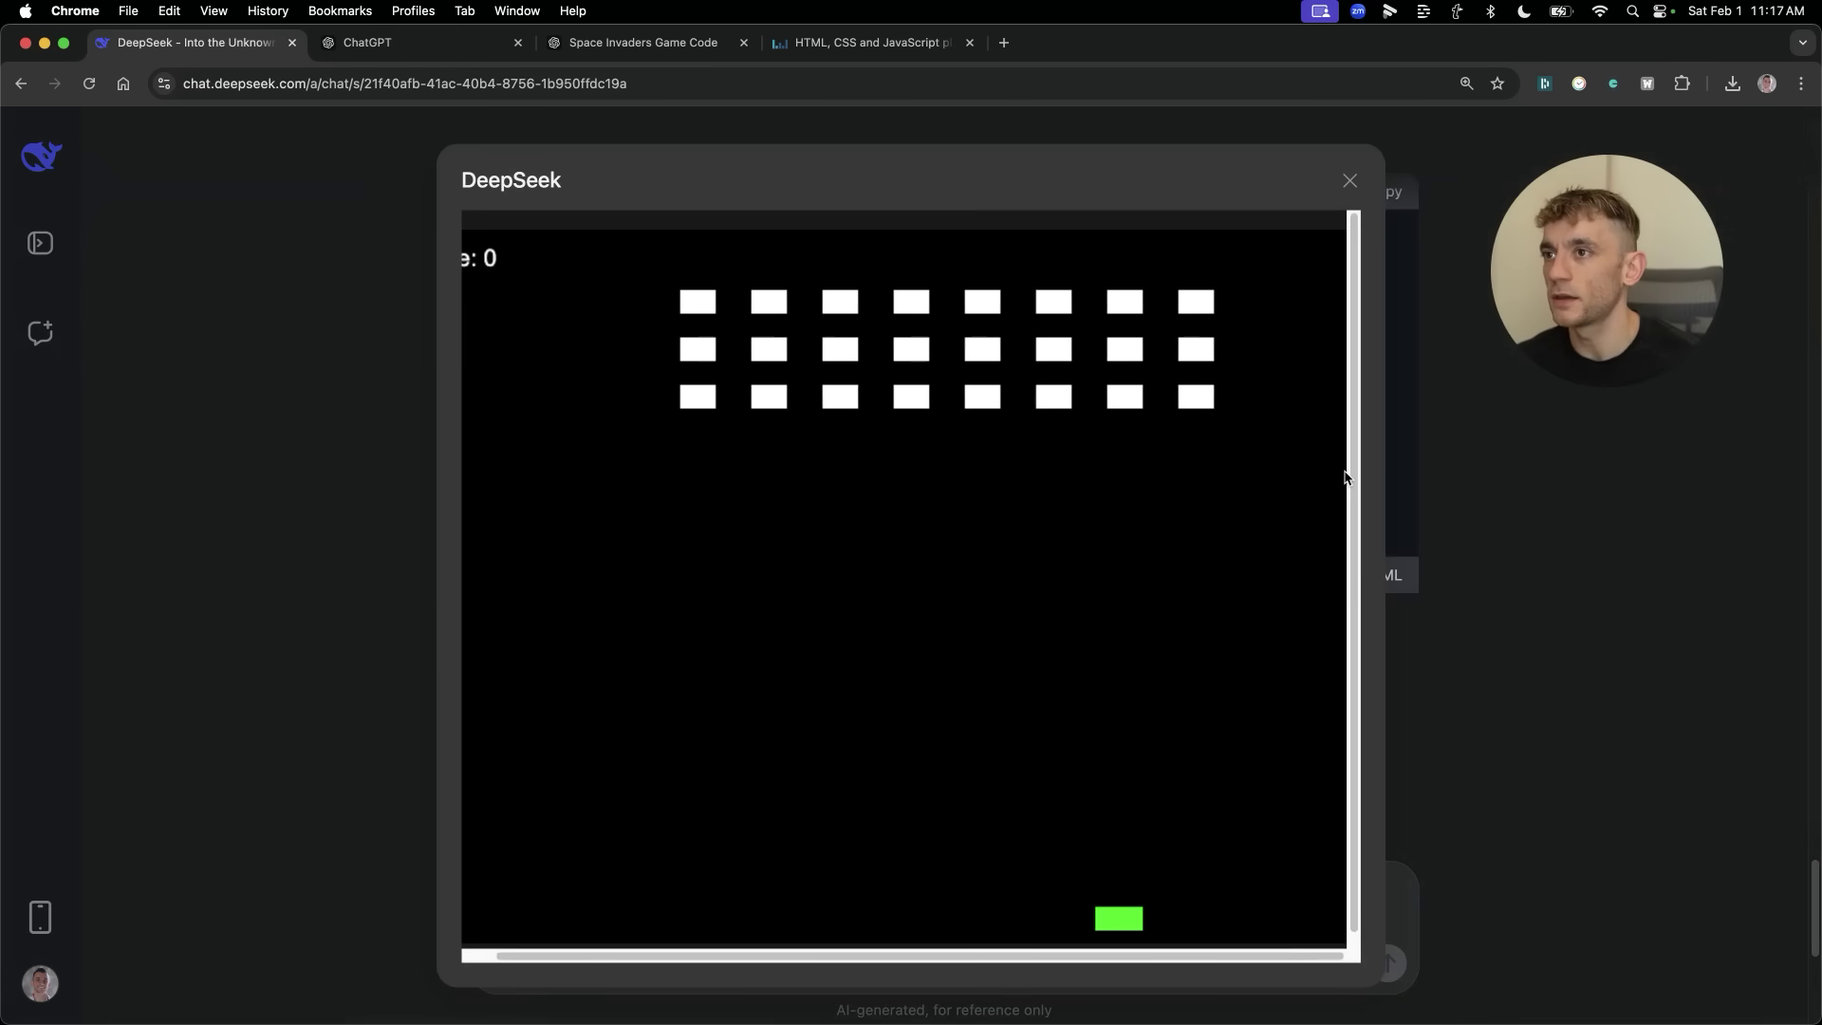
pyautogui.press('Left')
pyautogui.press('Left')
pyautogui.press('Left')
pyautogui.press('Left')
pyautogui.press('Left')
pyautogui.press('Left')
pyautogui.press('Left')
pyautogui.press('Left')
pyautogui.press('Left')
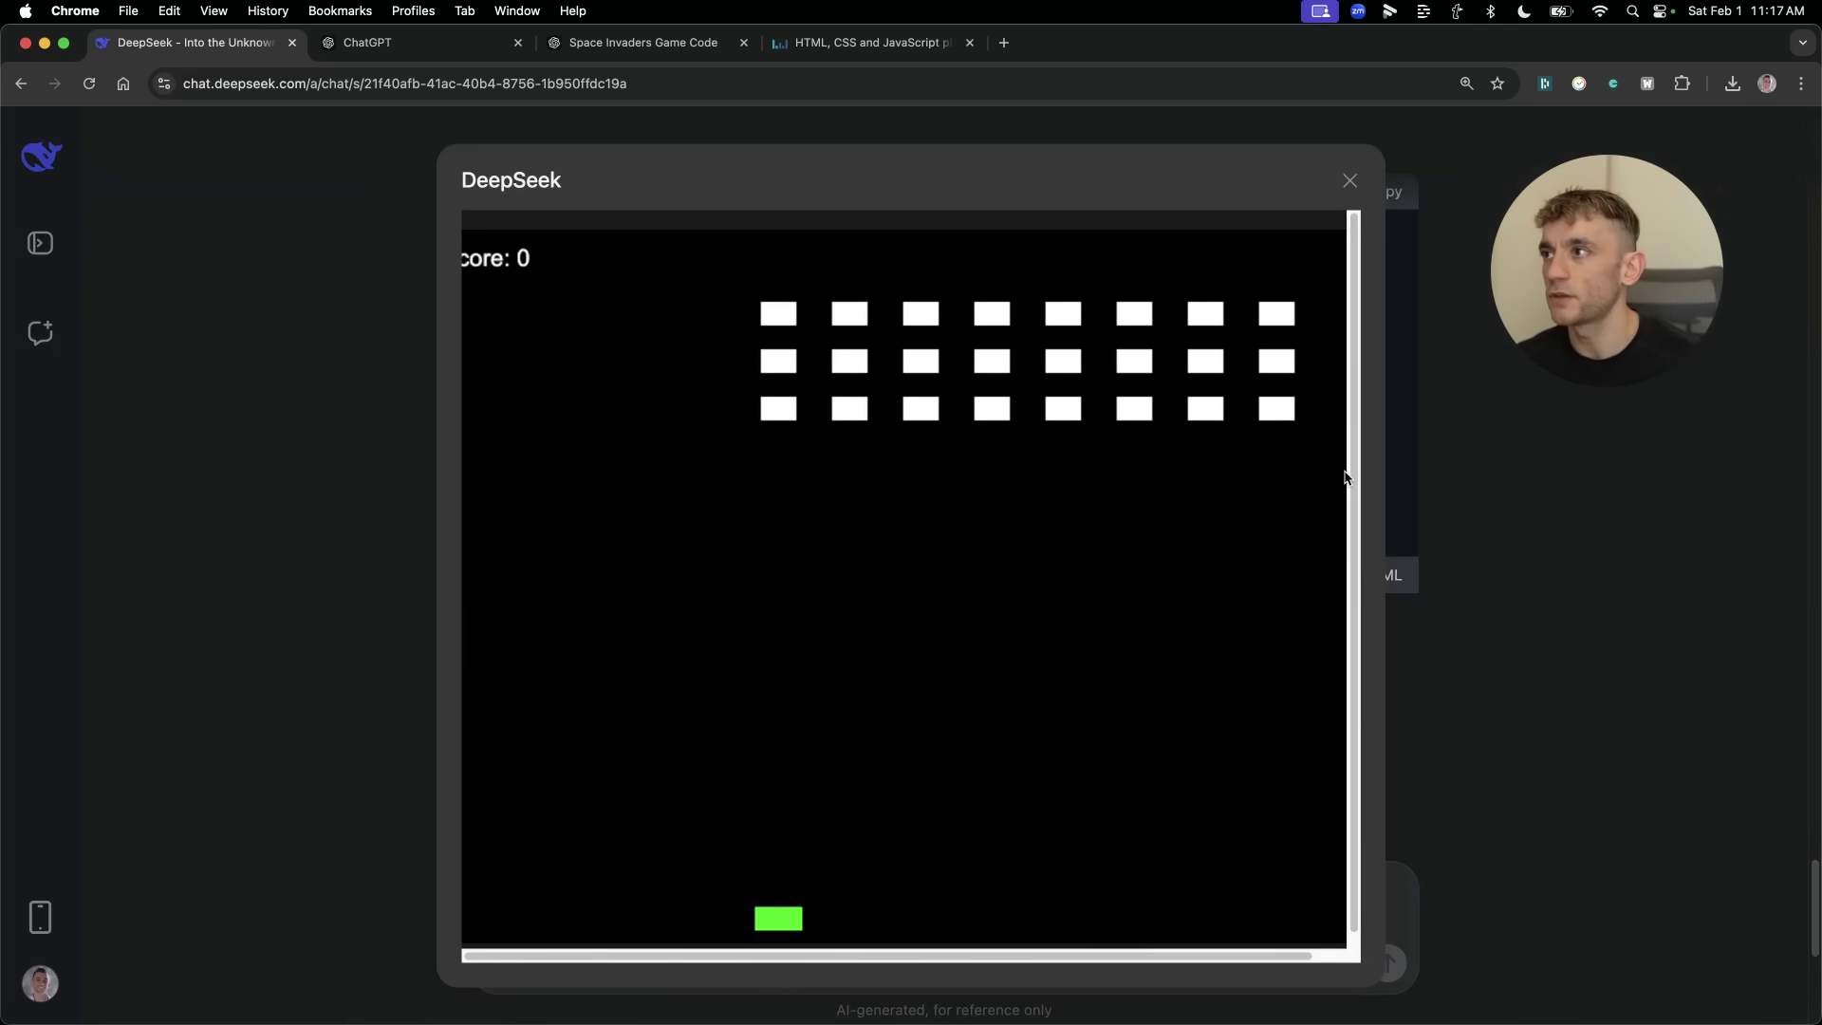
pyautogui.press('Right')
pyautogui.press('Right')
pyautogui.press('Right')
pyautogui.press('Right')
pyautogui.press('Right')
pyautogui.press('Right')
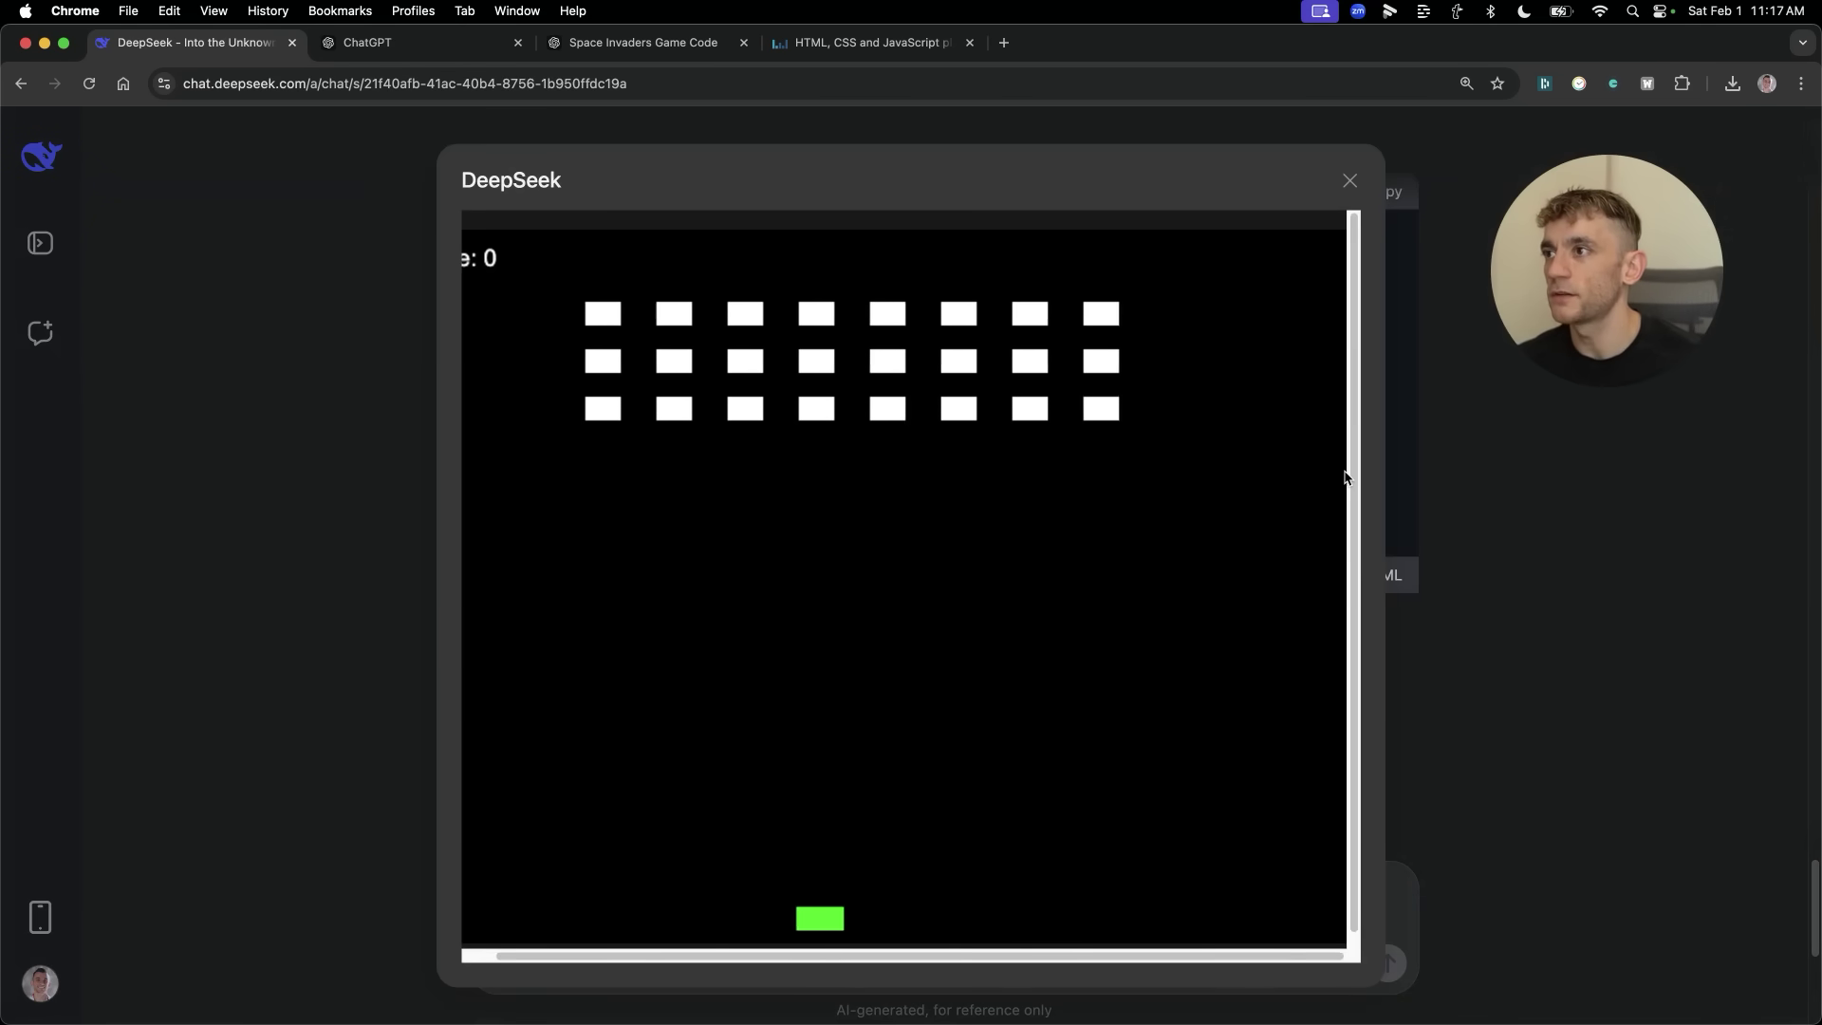
pyautogui.press('Right')
pyautogui.press('Right')
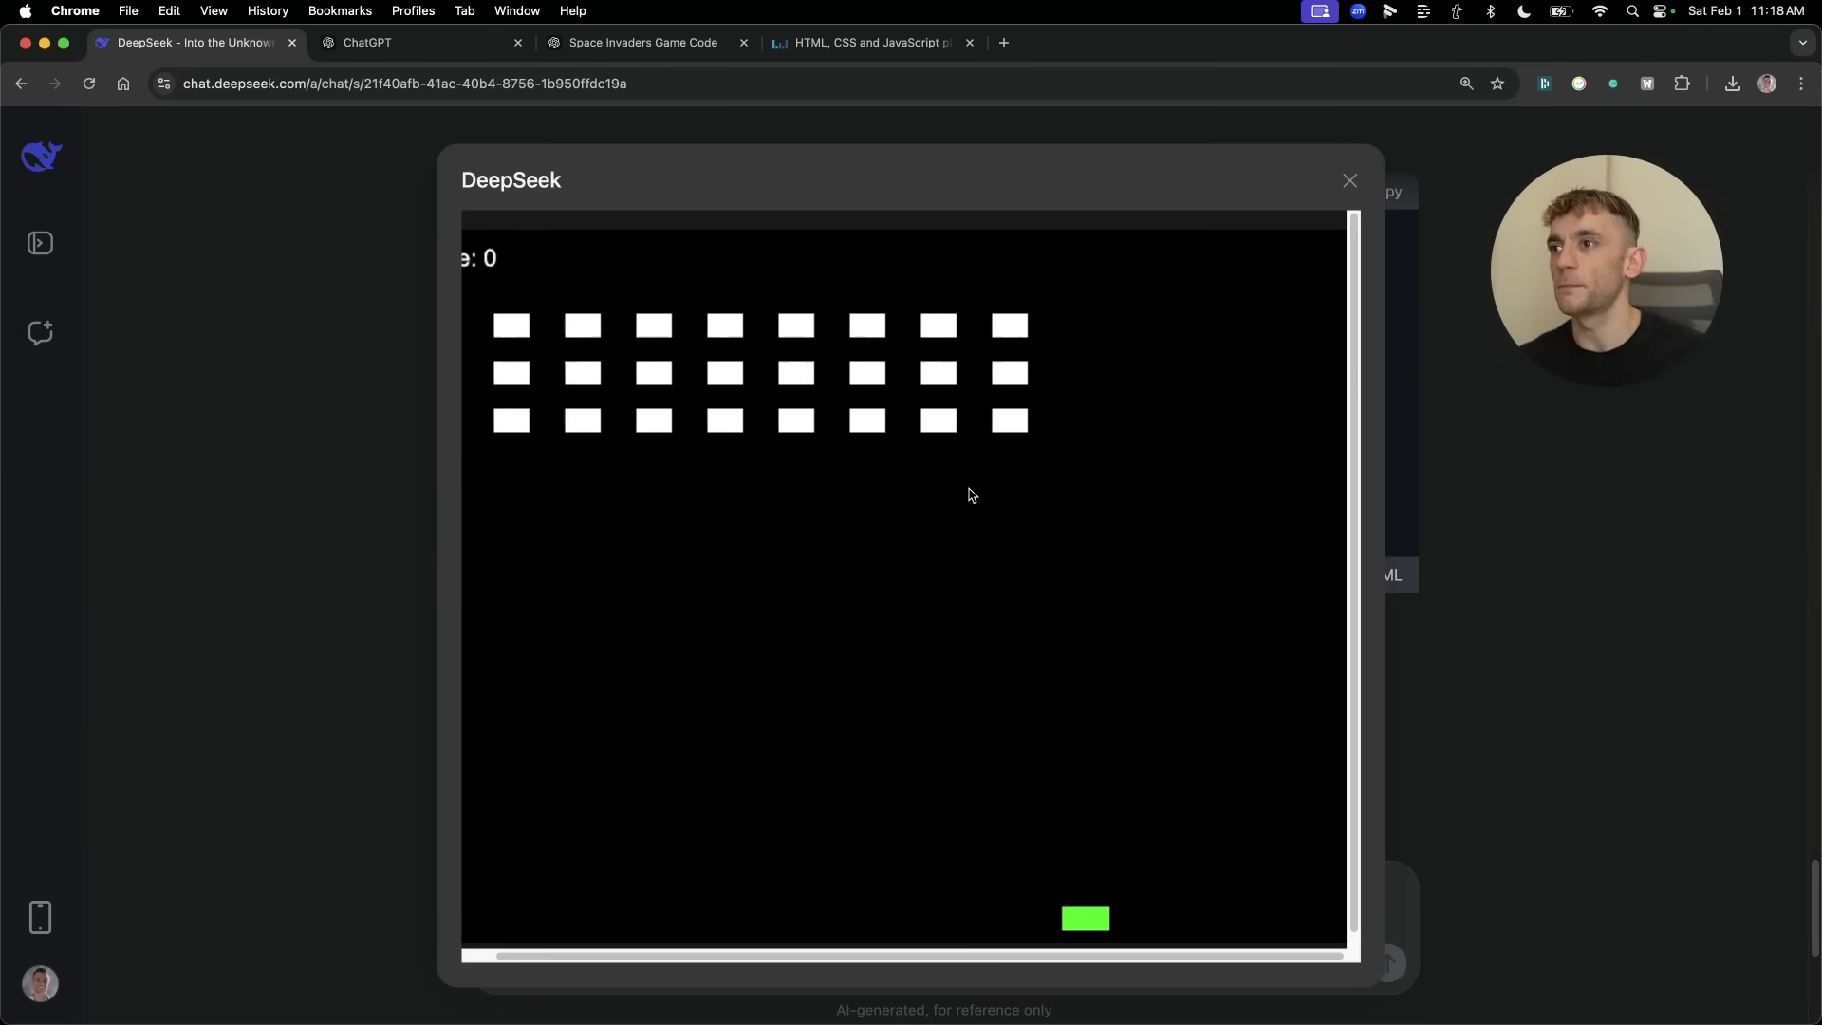
pyautogui.click(455, 40)
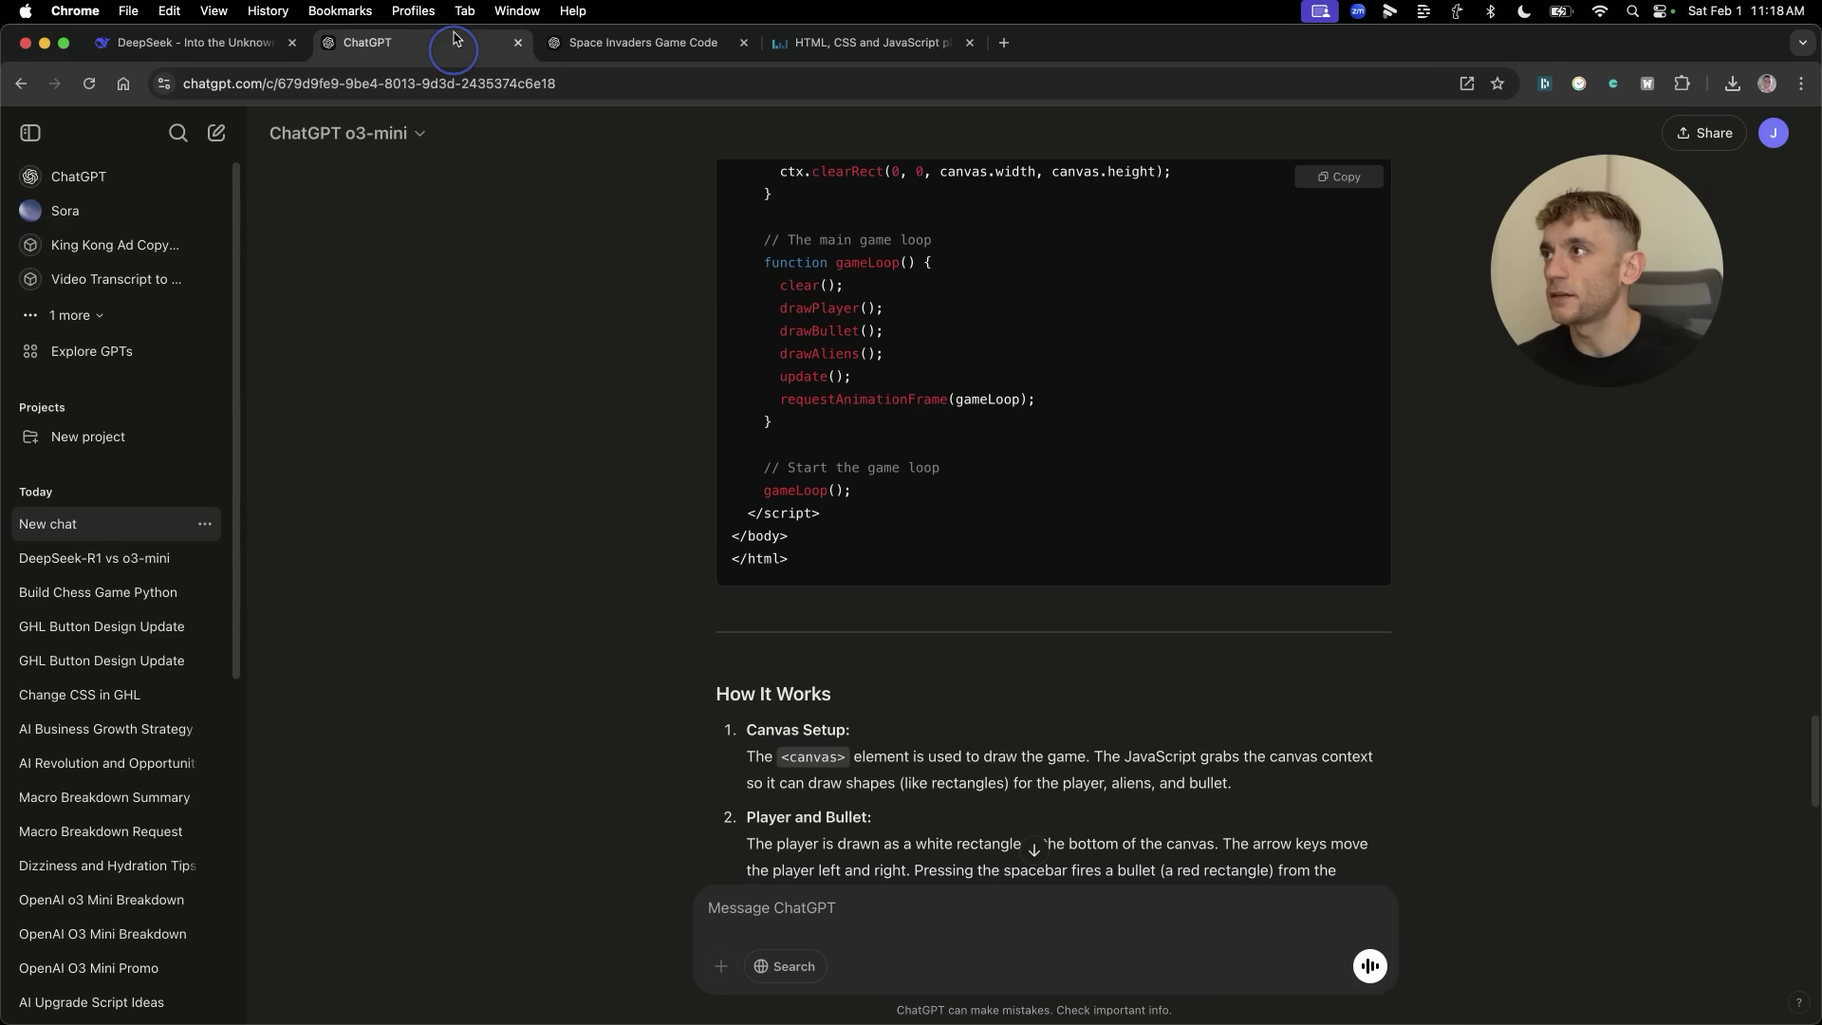
pyautogui.click(643, 42)
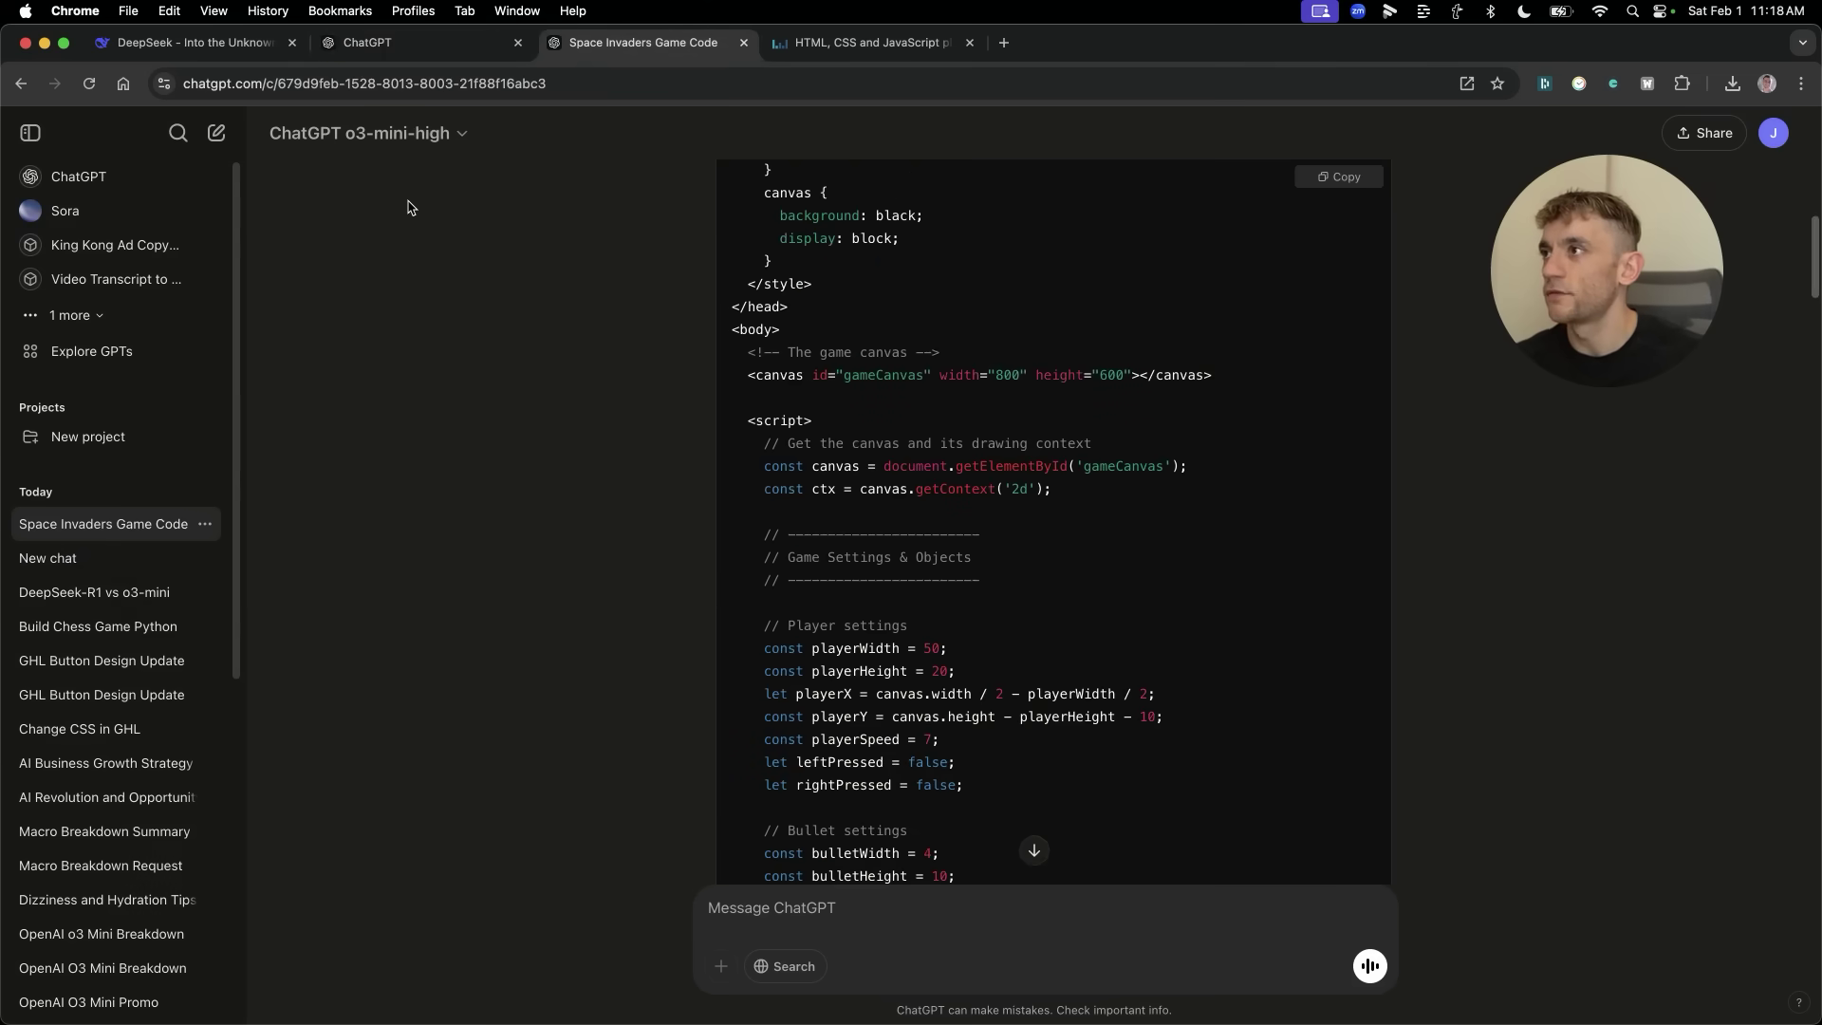
pyautogui.click(453, 57)
pyautogui.click(180, 43)
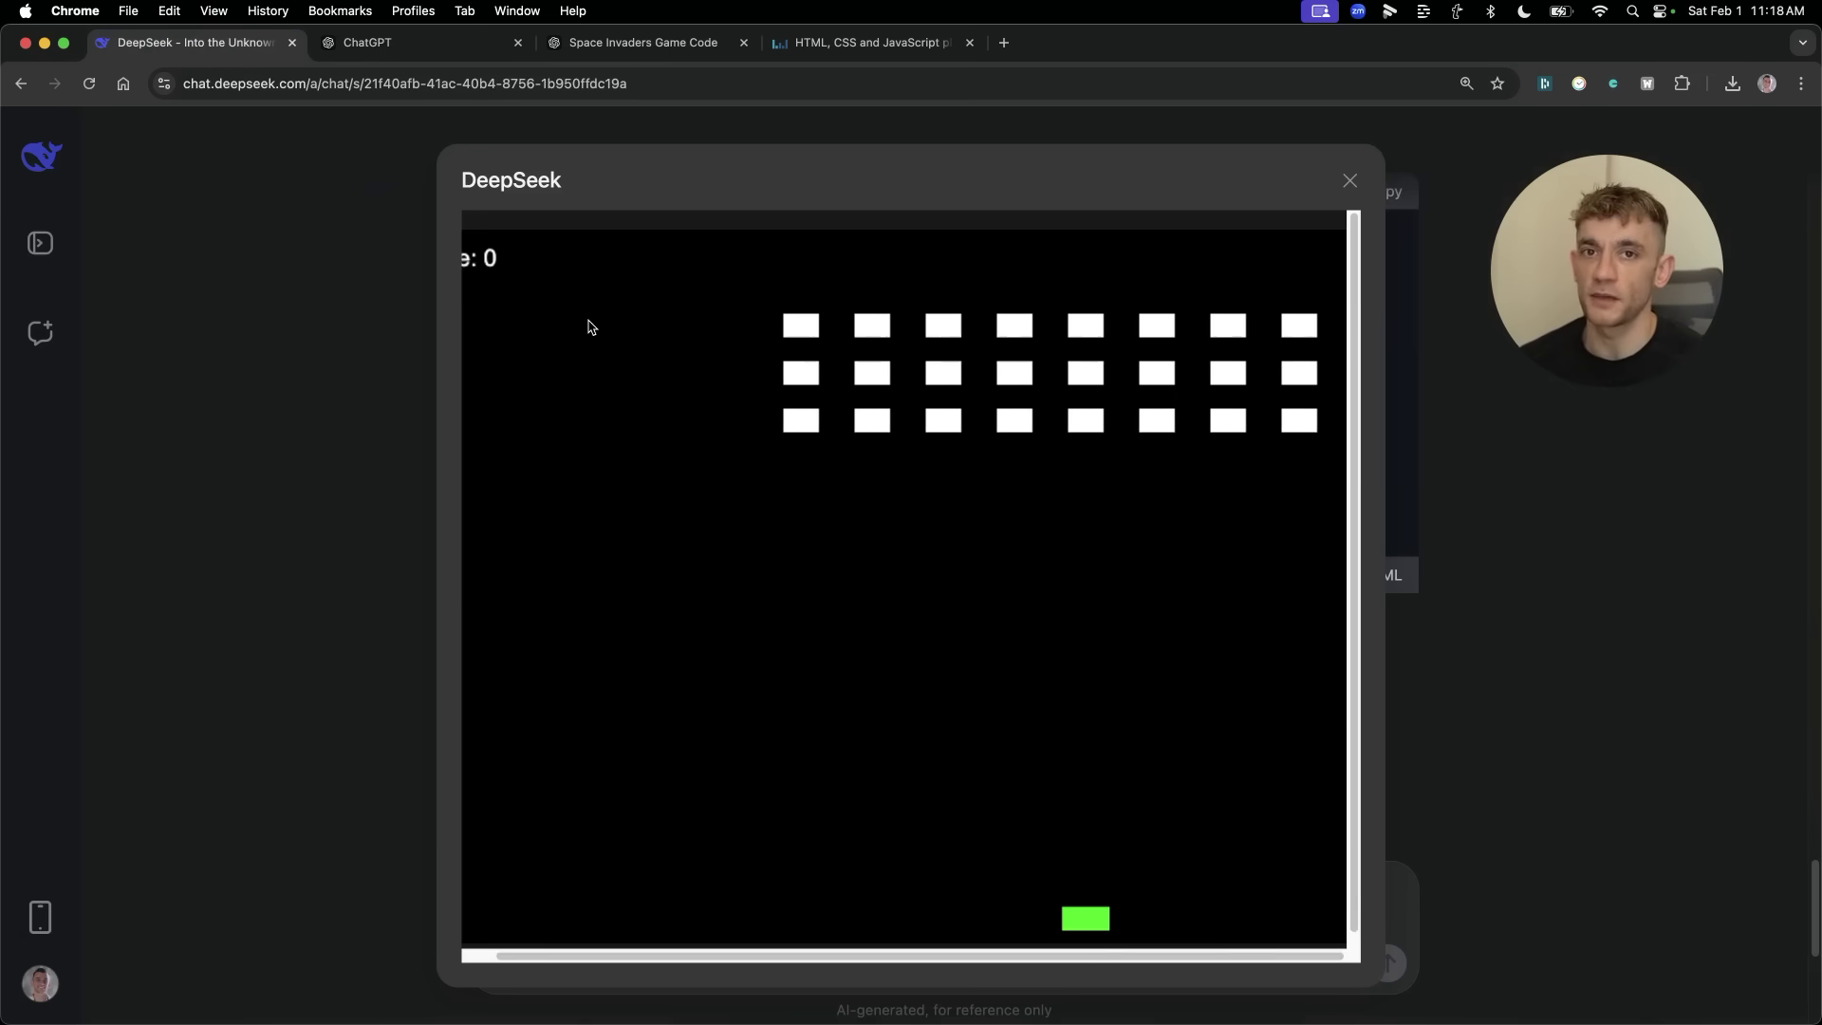
pyautogui.press('Escape')
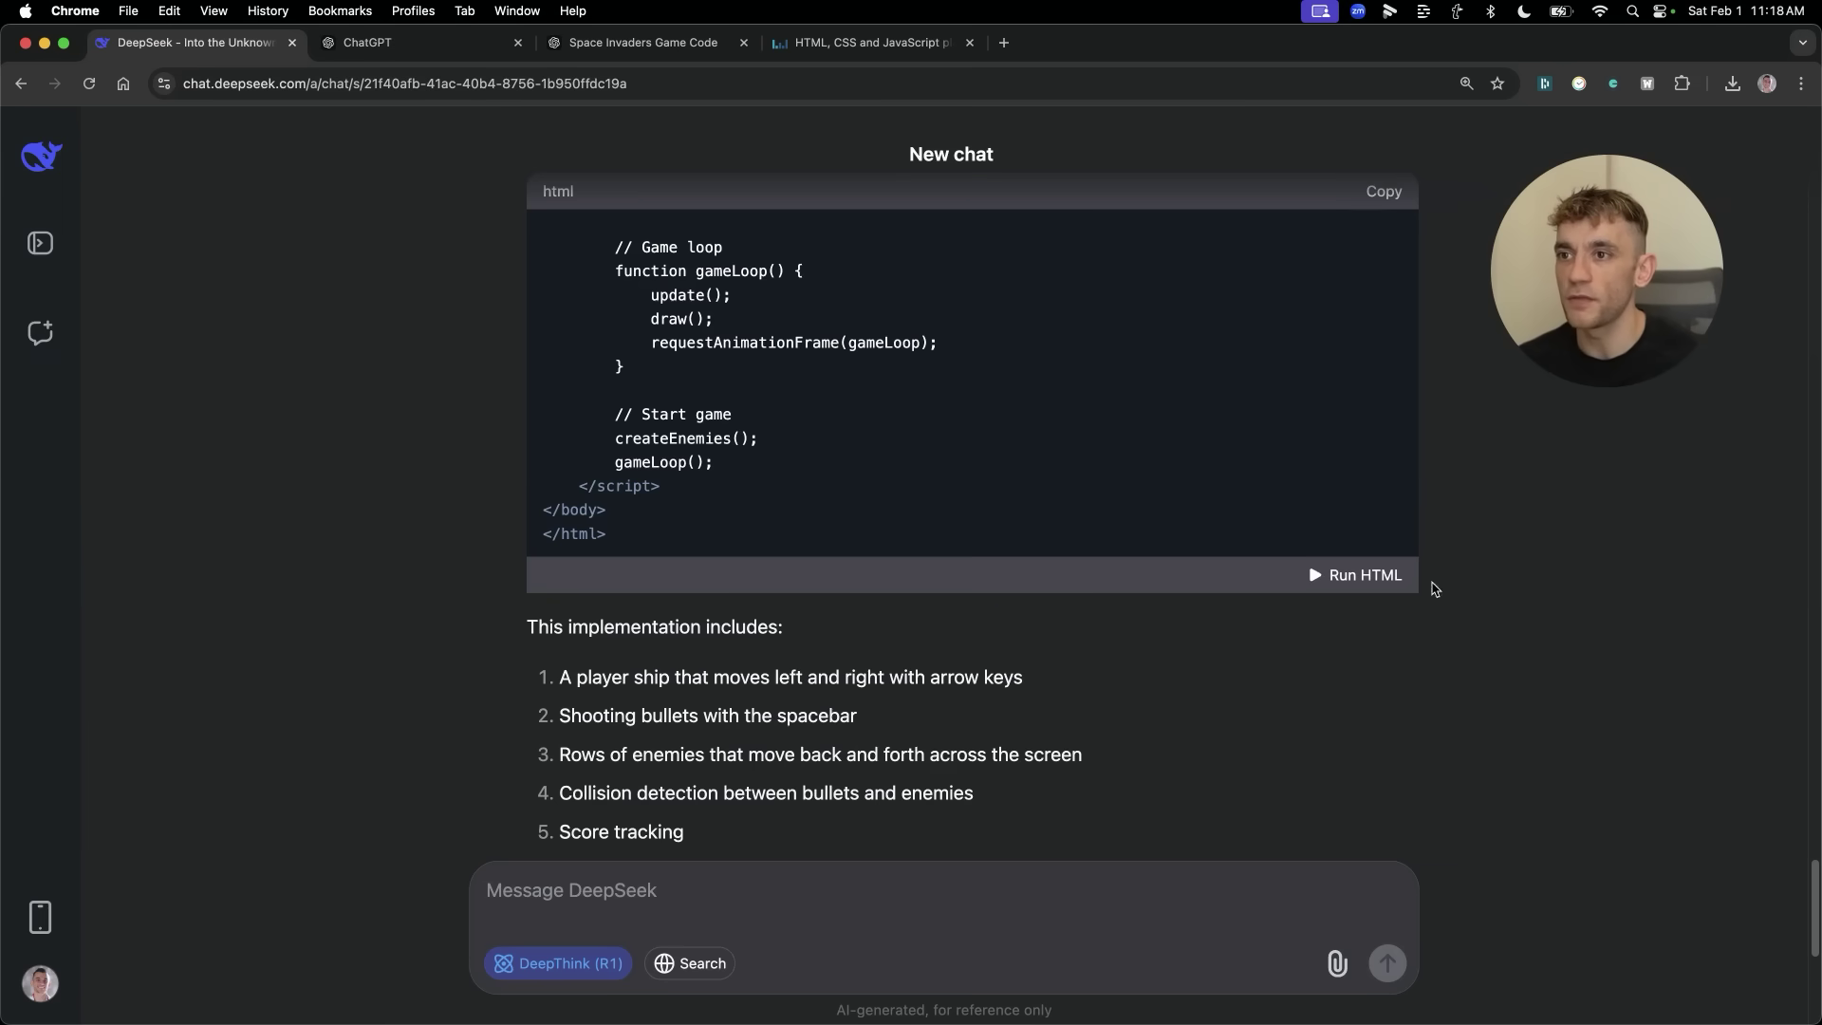
# Check the Liveweave game and the o3-mini-high and o3-mini conversations, then return to DeepSeek.
pyautogui.click(868, 43)
pyautogui.click(721, 42)
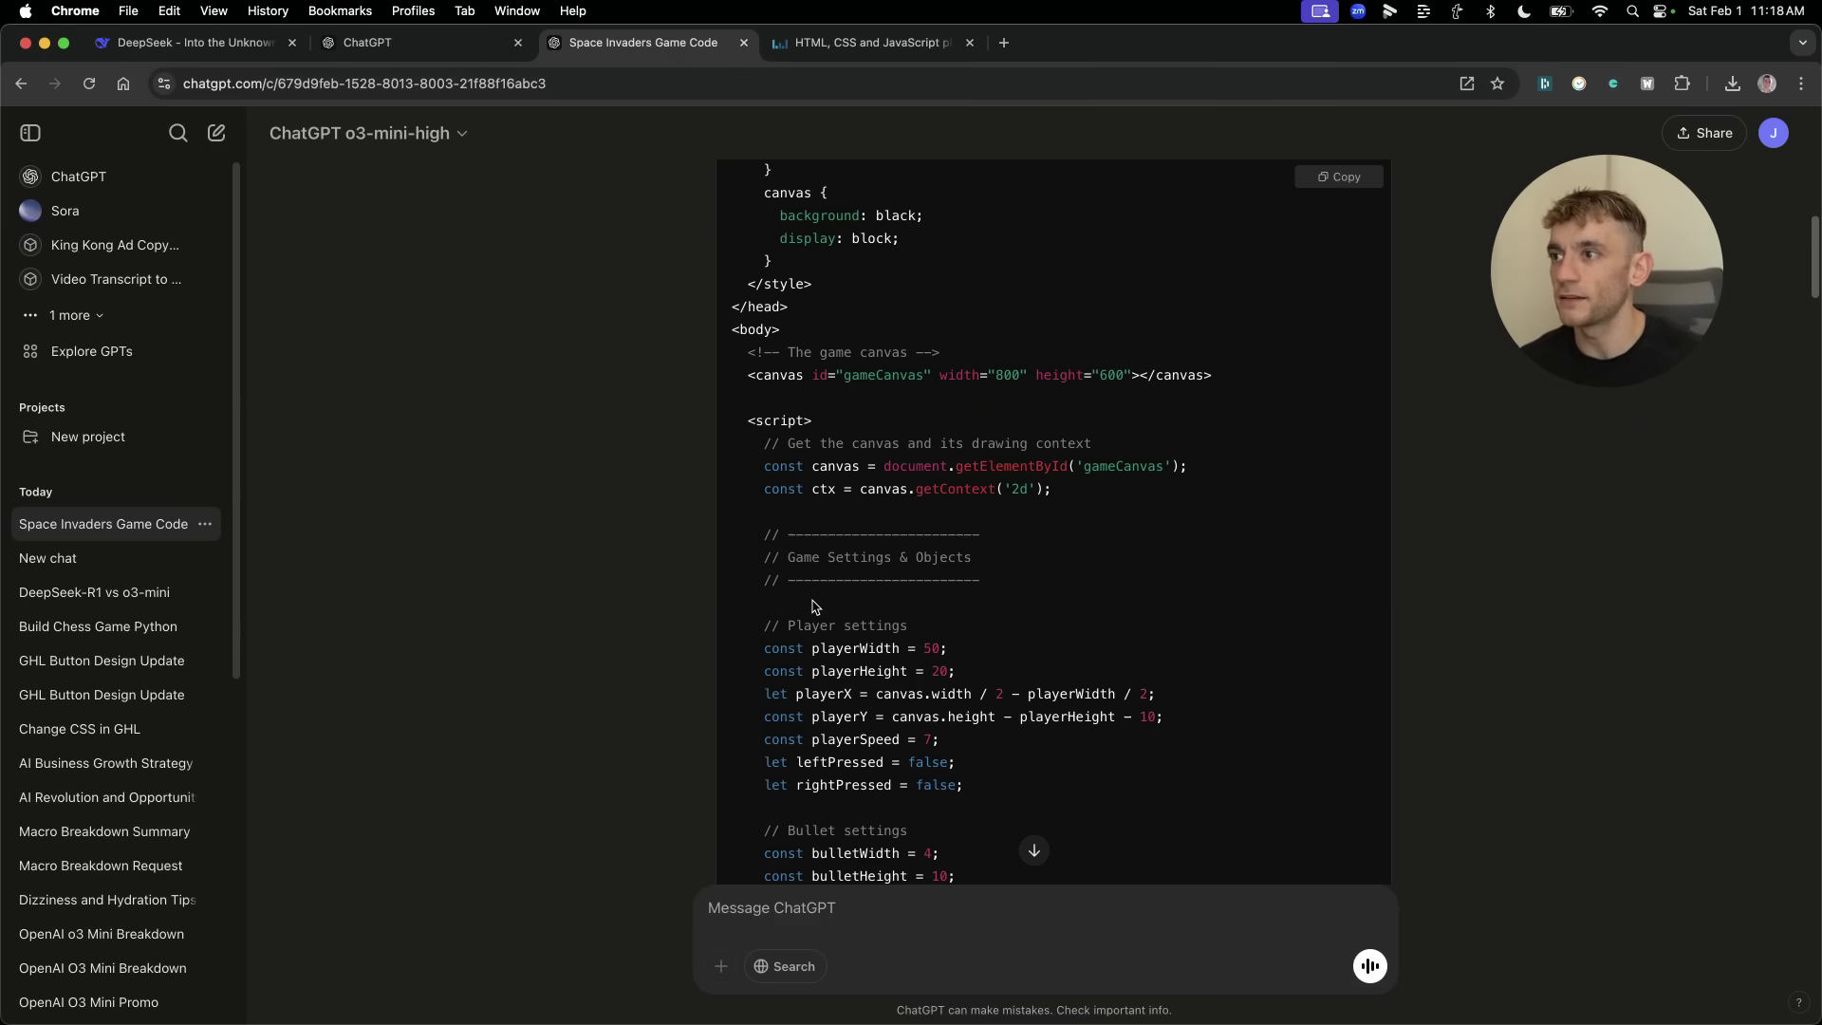
pyautogui.scroll(-2, 813, 607)
pyautogui.press('super+1')
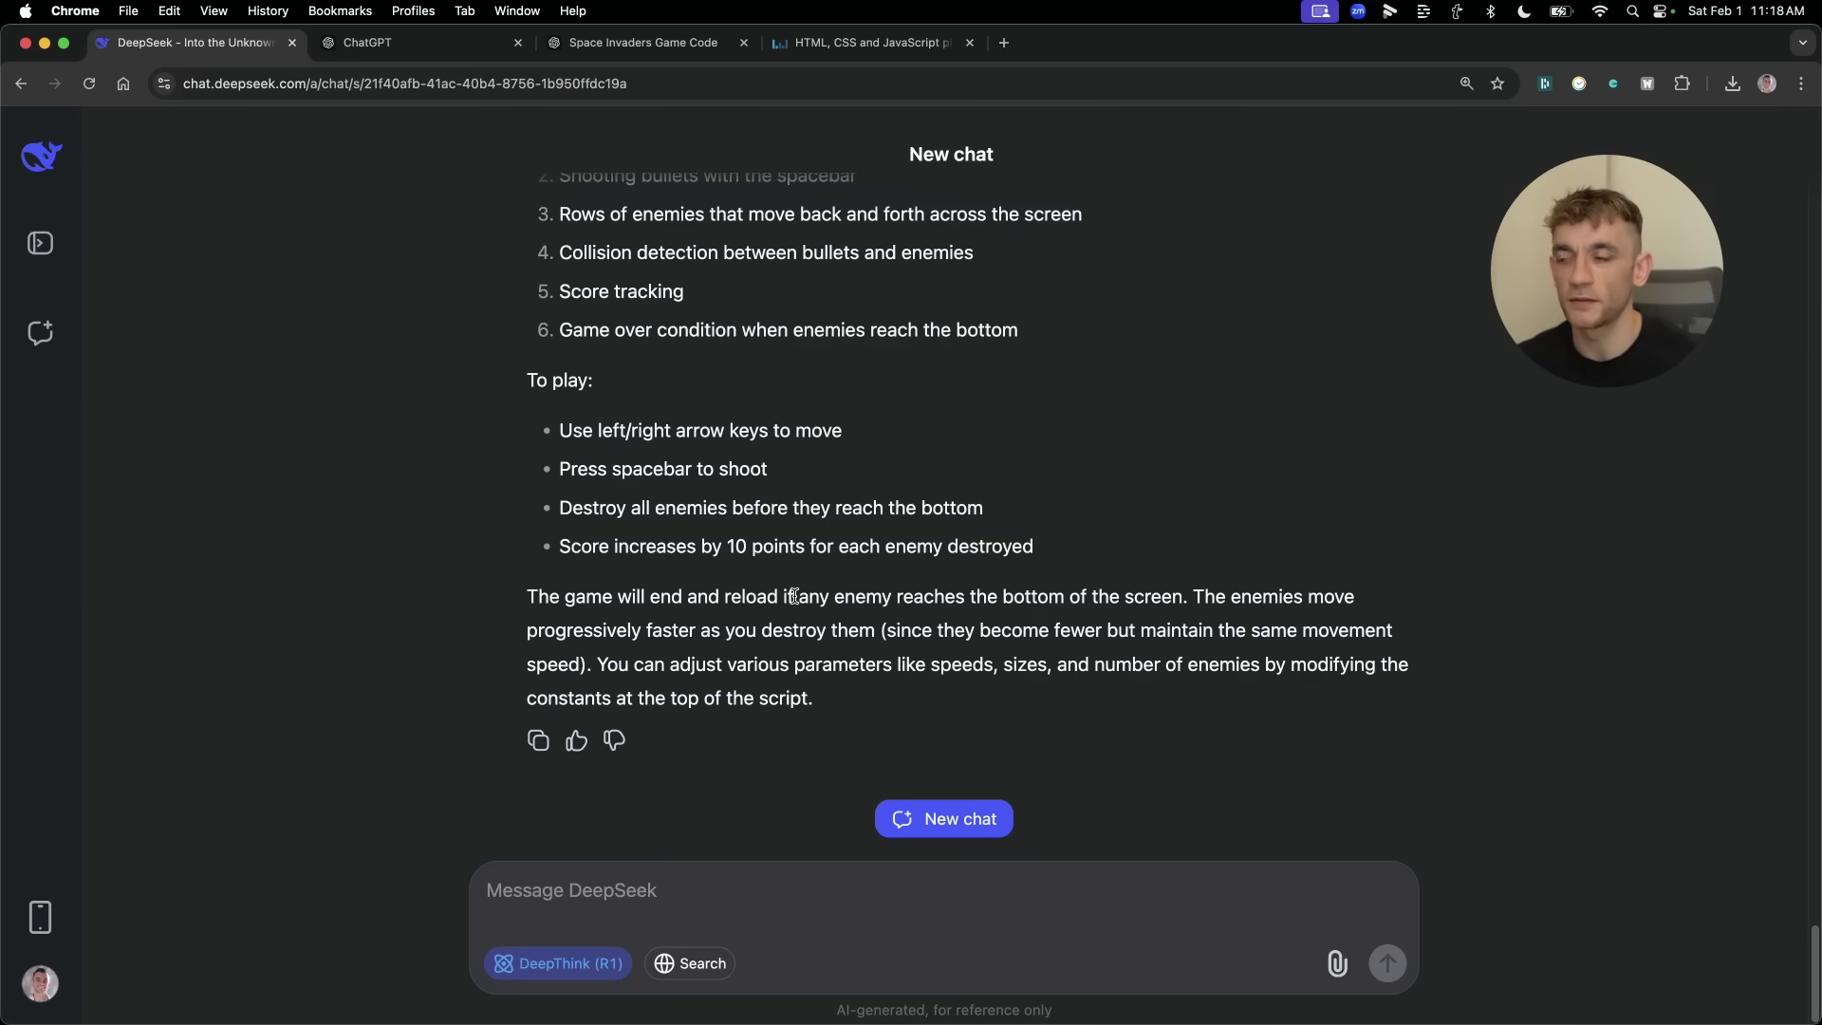
pyautogui.click(475, 55)
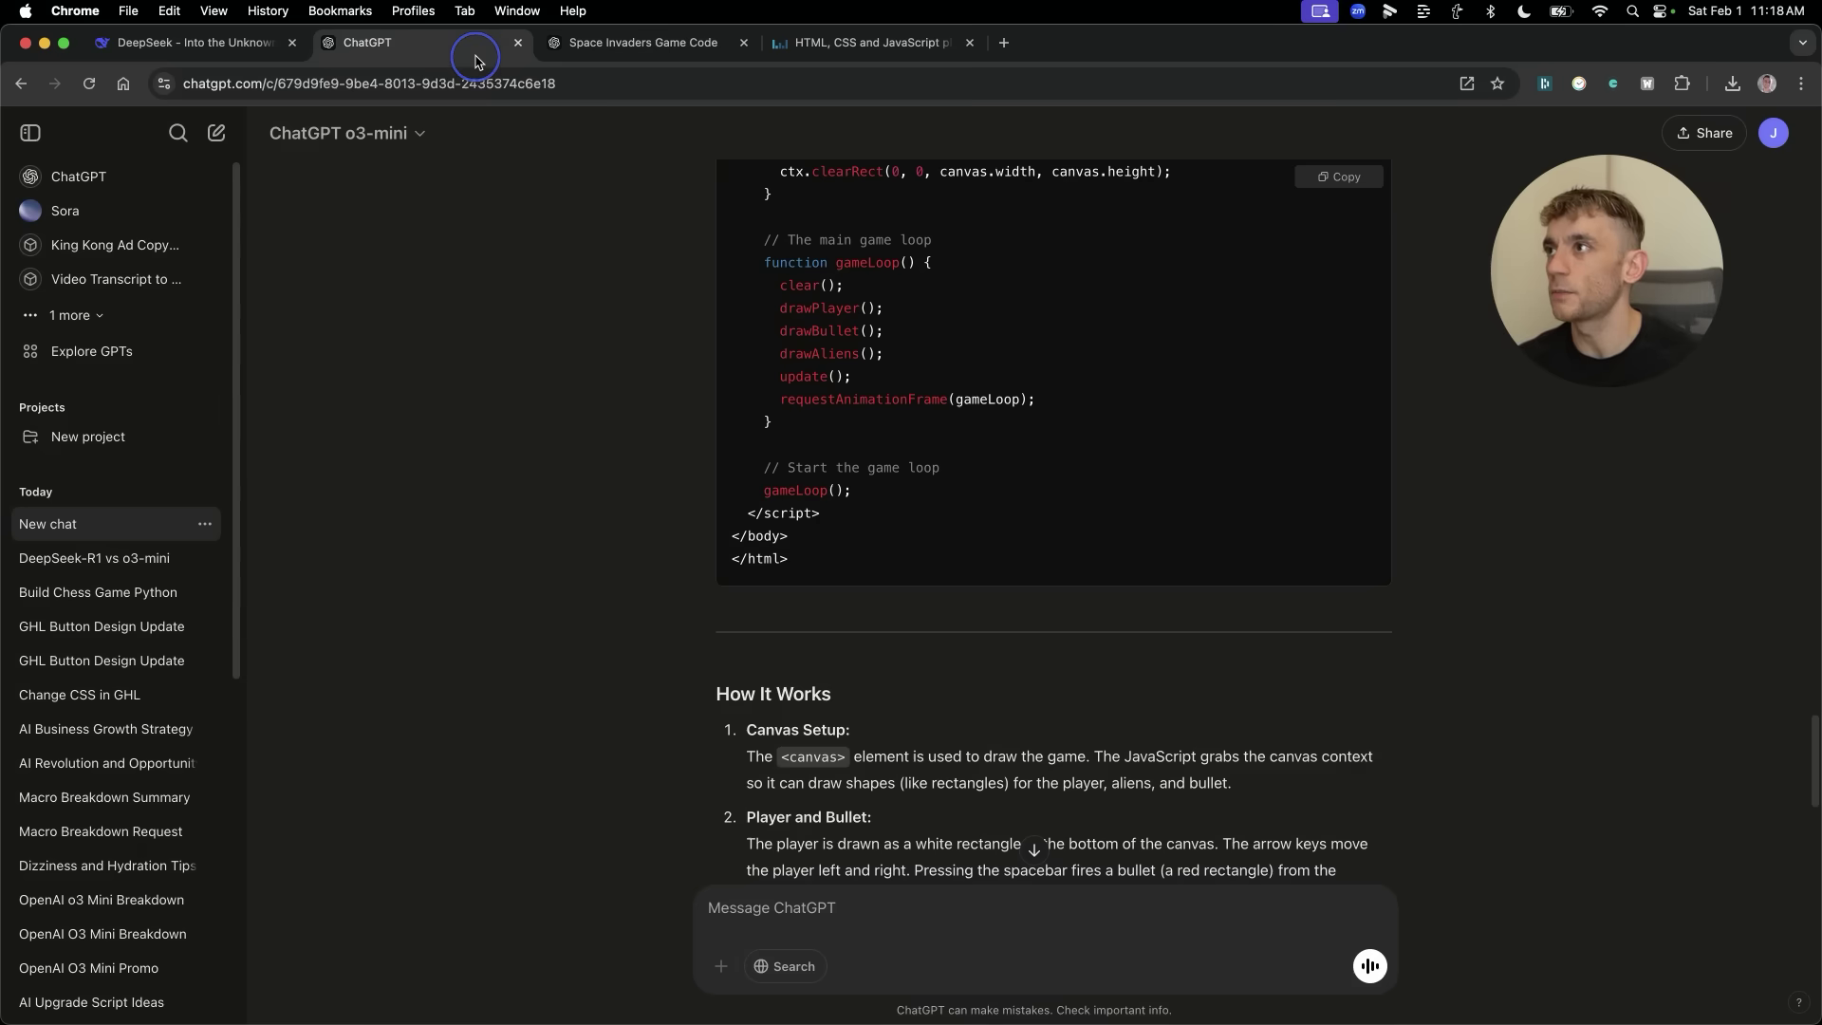
pyautogui.press('super+1')
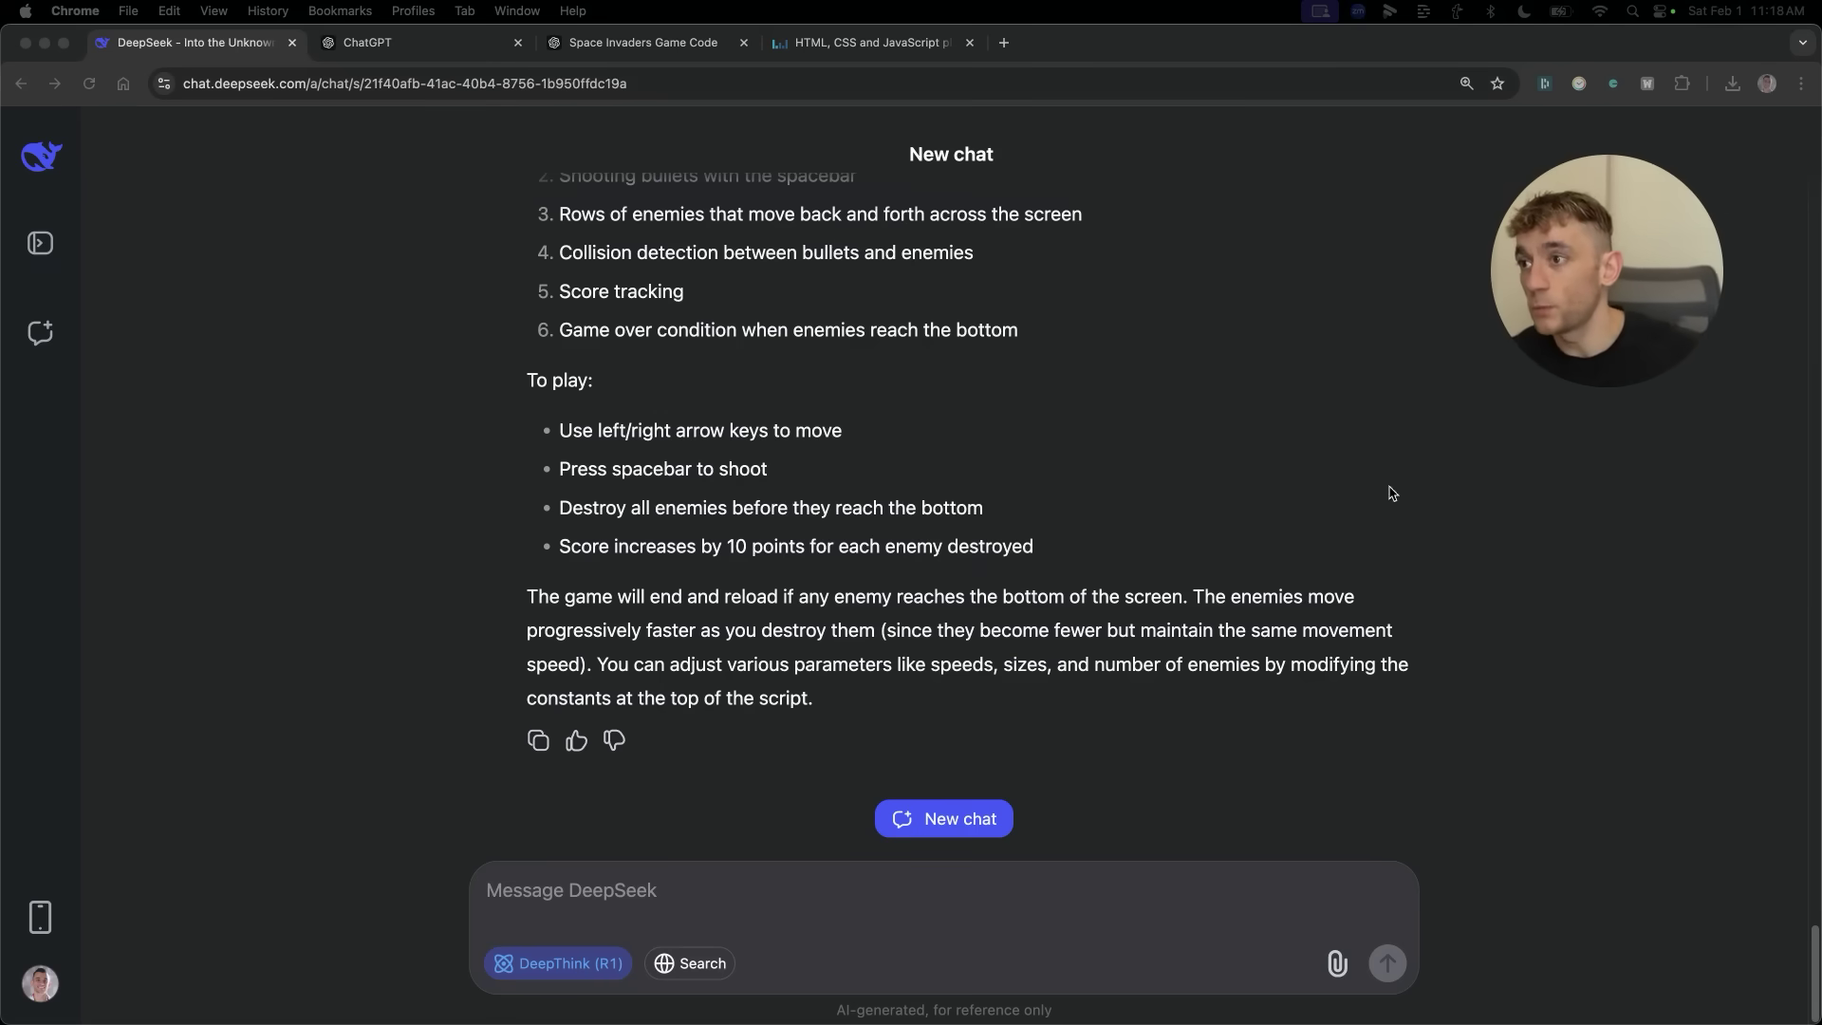
# Start a fresh empty DeepSeek chat and go back to ChatGPT o3-mini.
pyautogui.click(1099, 558)
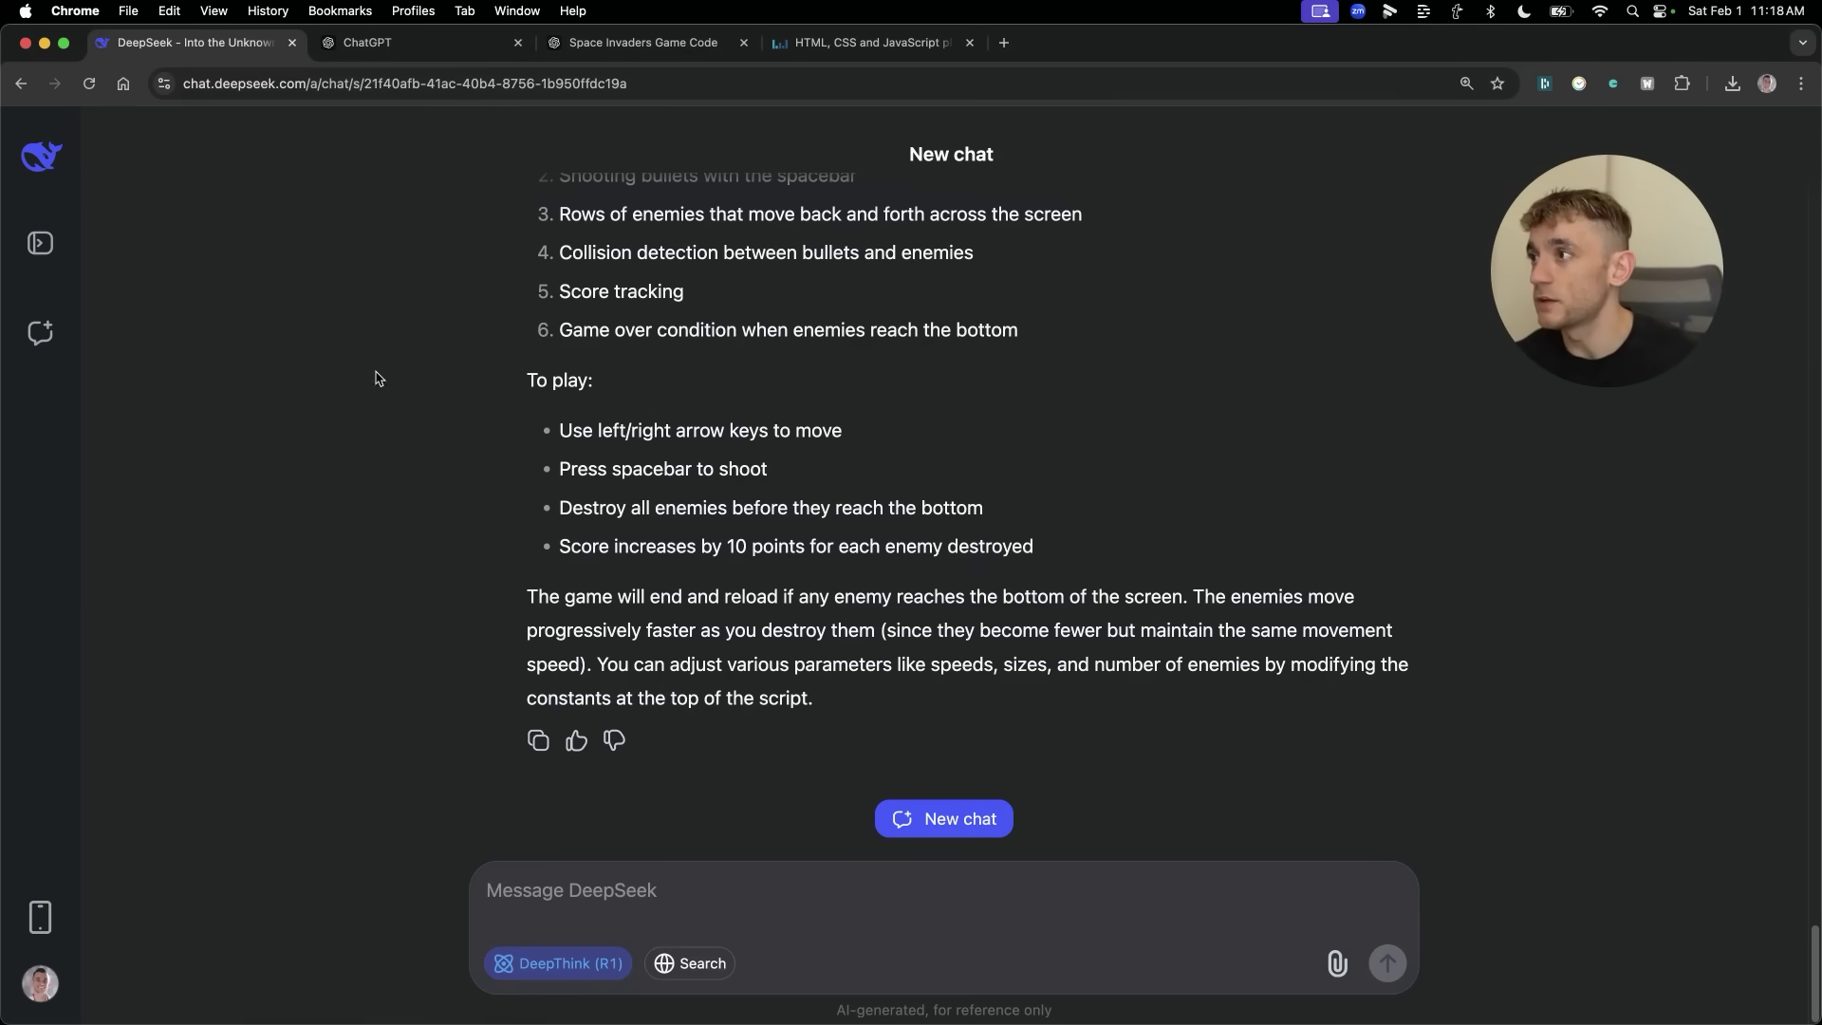
pyautogui.click(1012, 821)
pyautogui.click(439, 40)
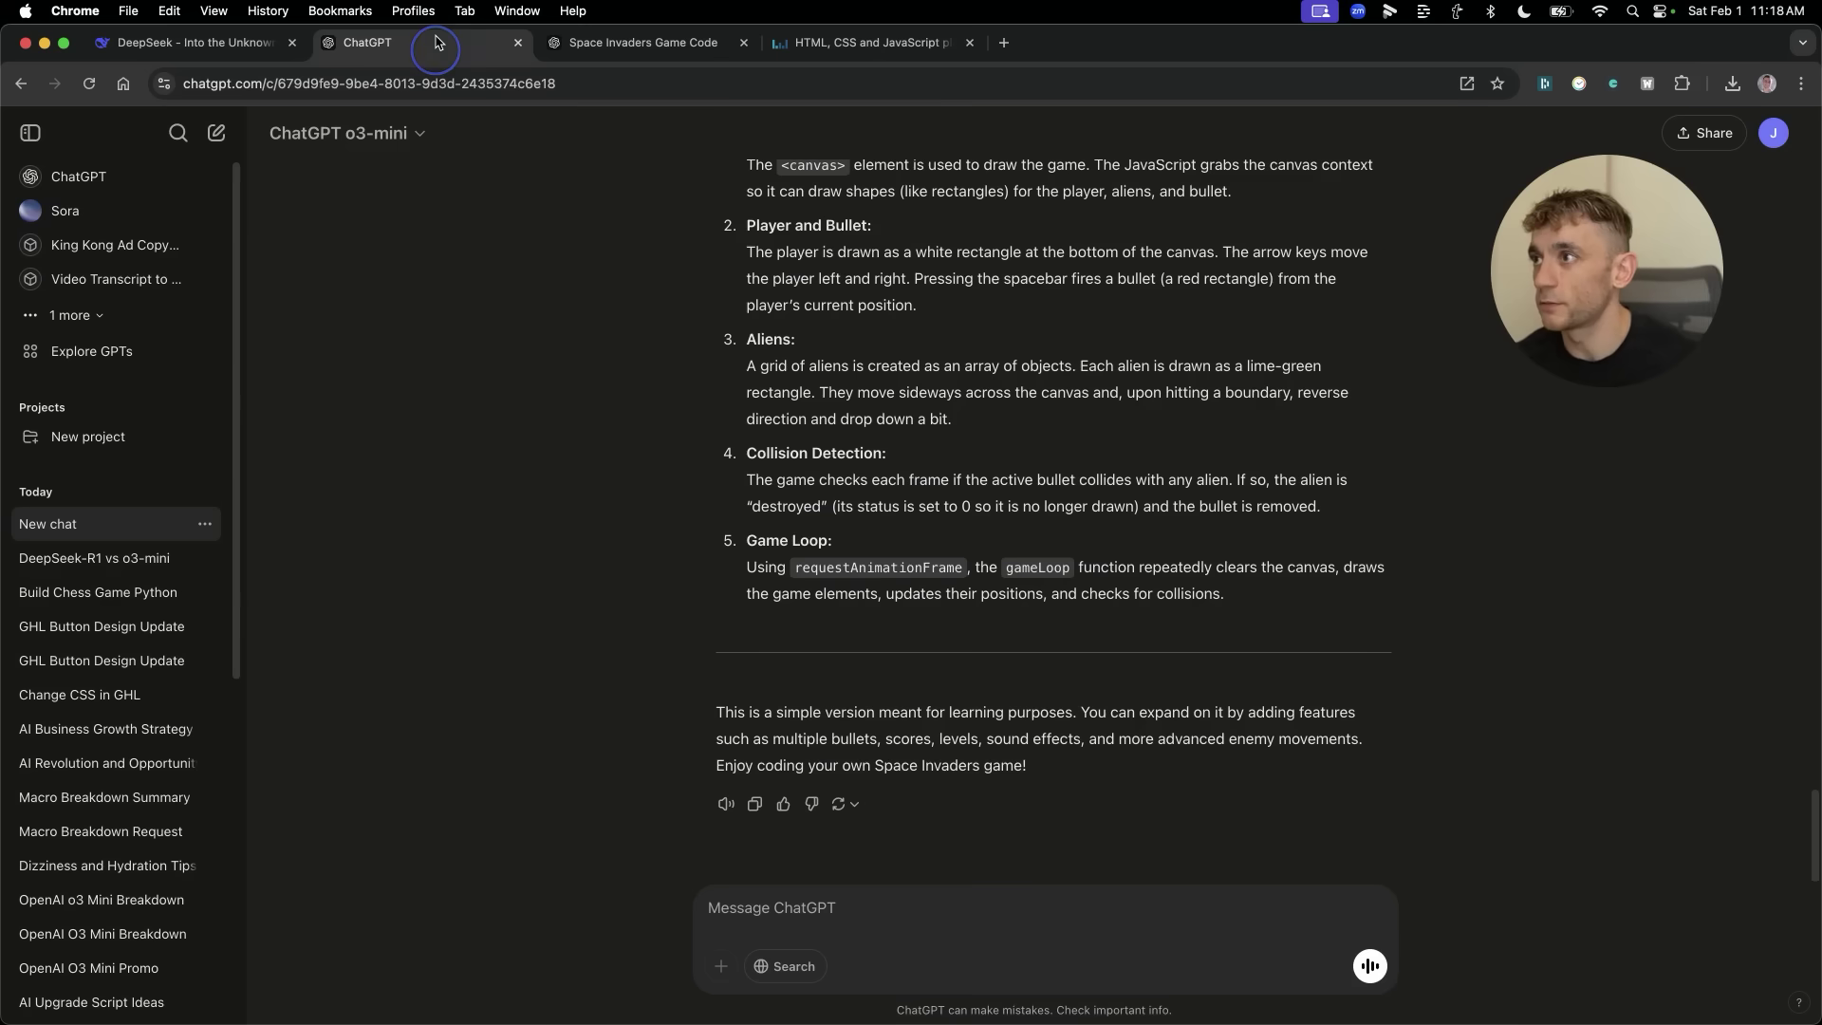
# Start new chats in both the o3-mini and o3-mini-high tabs.
pyautogui.click(216, 132)
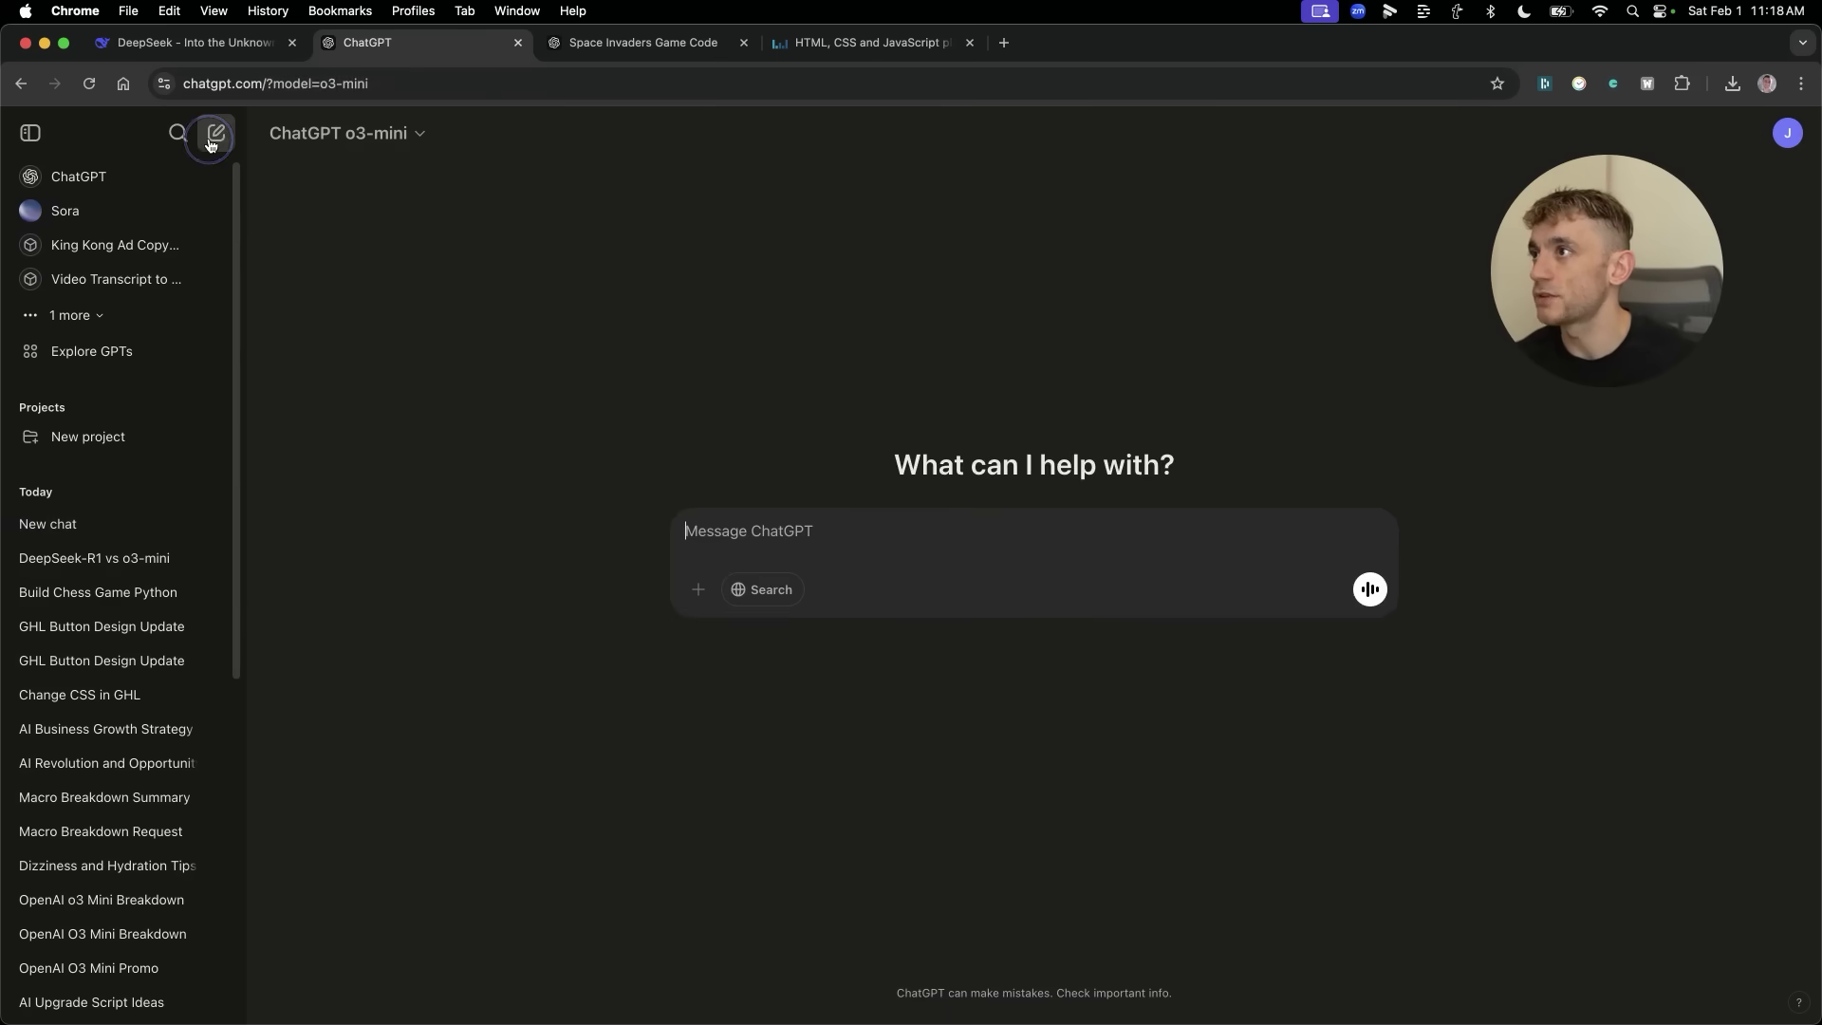
pyautogui.click(616, 43)
pyautogui.click(216, 133)
pyautogui.hotkey('ctrl', 'shift', 'Tab')
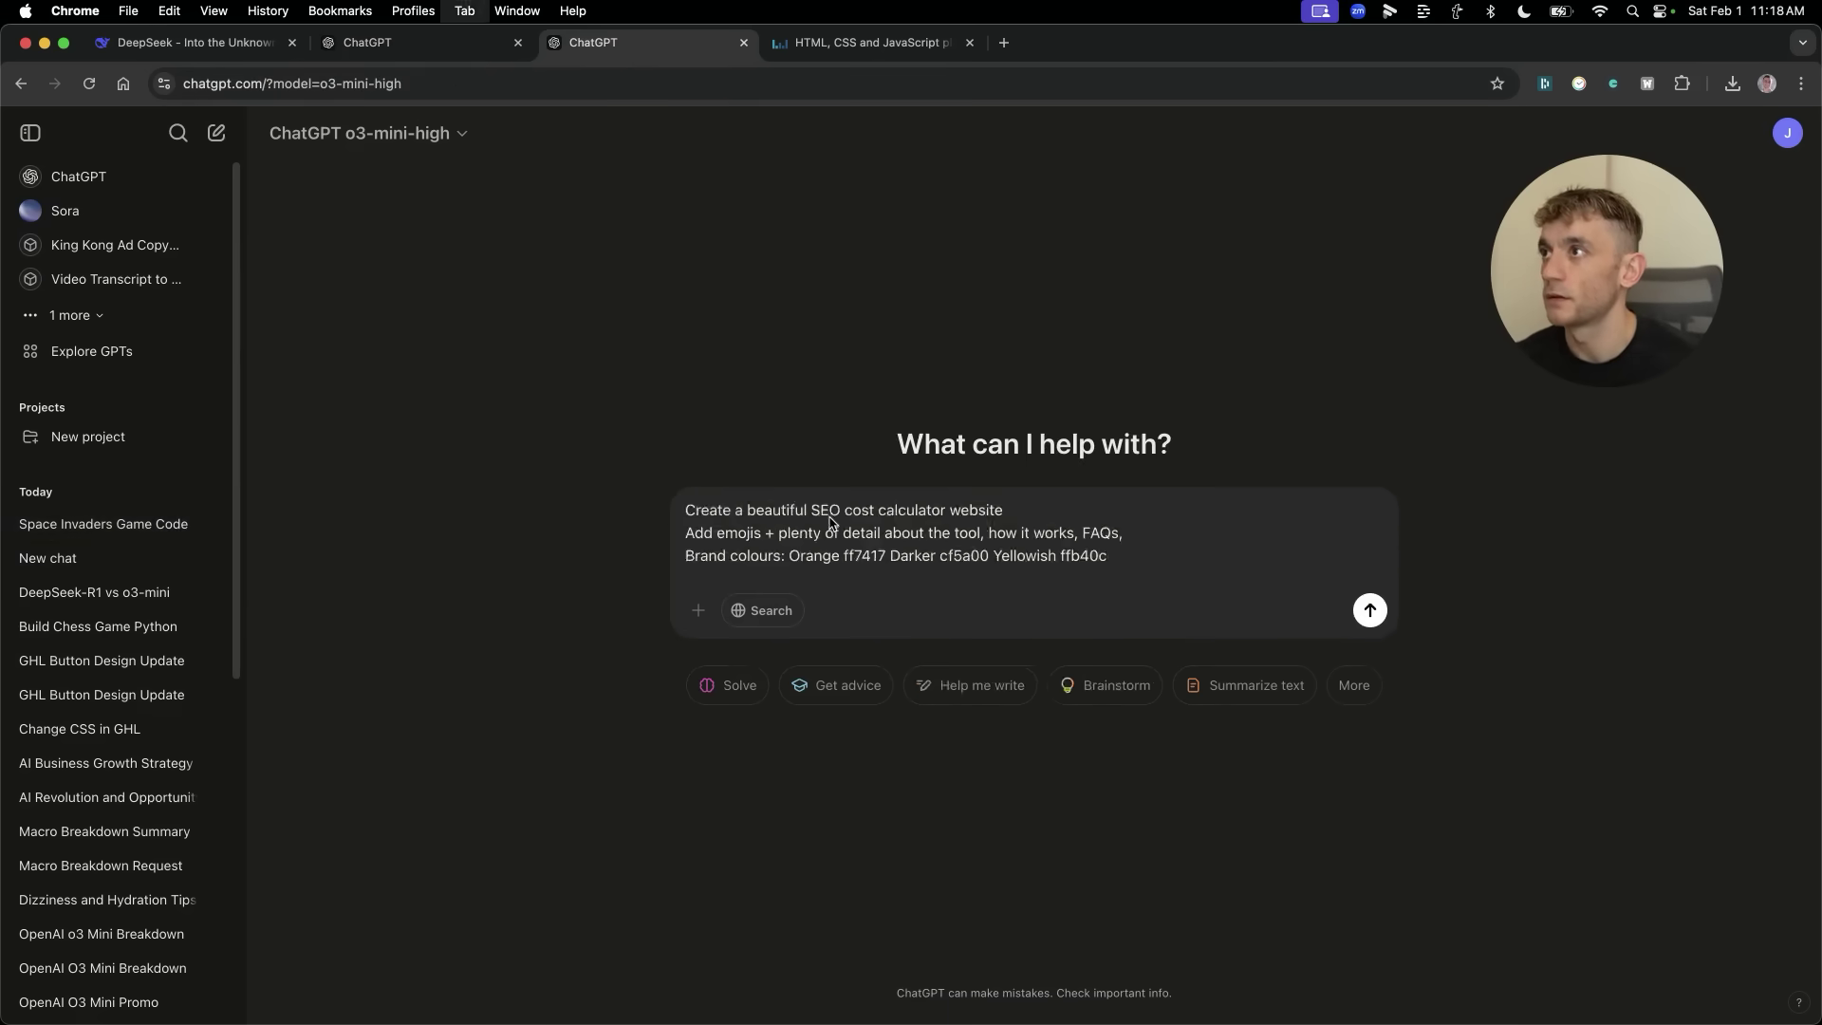
# Paste the SEO cost calculator prompt into the o3-mini chat and look over its lines.
pyautogui.write('Create a beautiful SEO cost calculator website Add emojis + plenty of detail about the tool, how it works, FAQs, Brand colours: Orange ff7417 Darker cf5a00 Yellowish ffb40c')
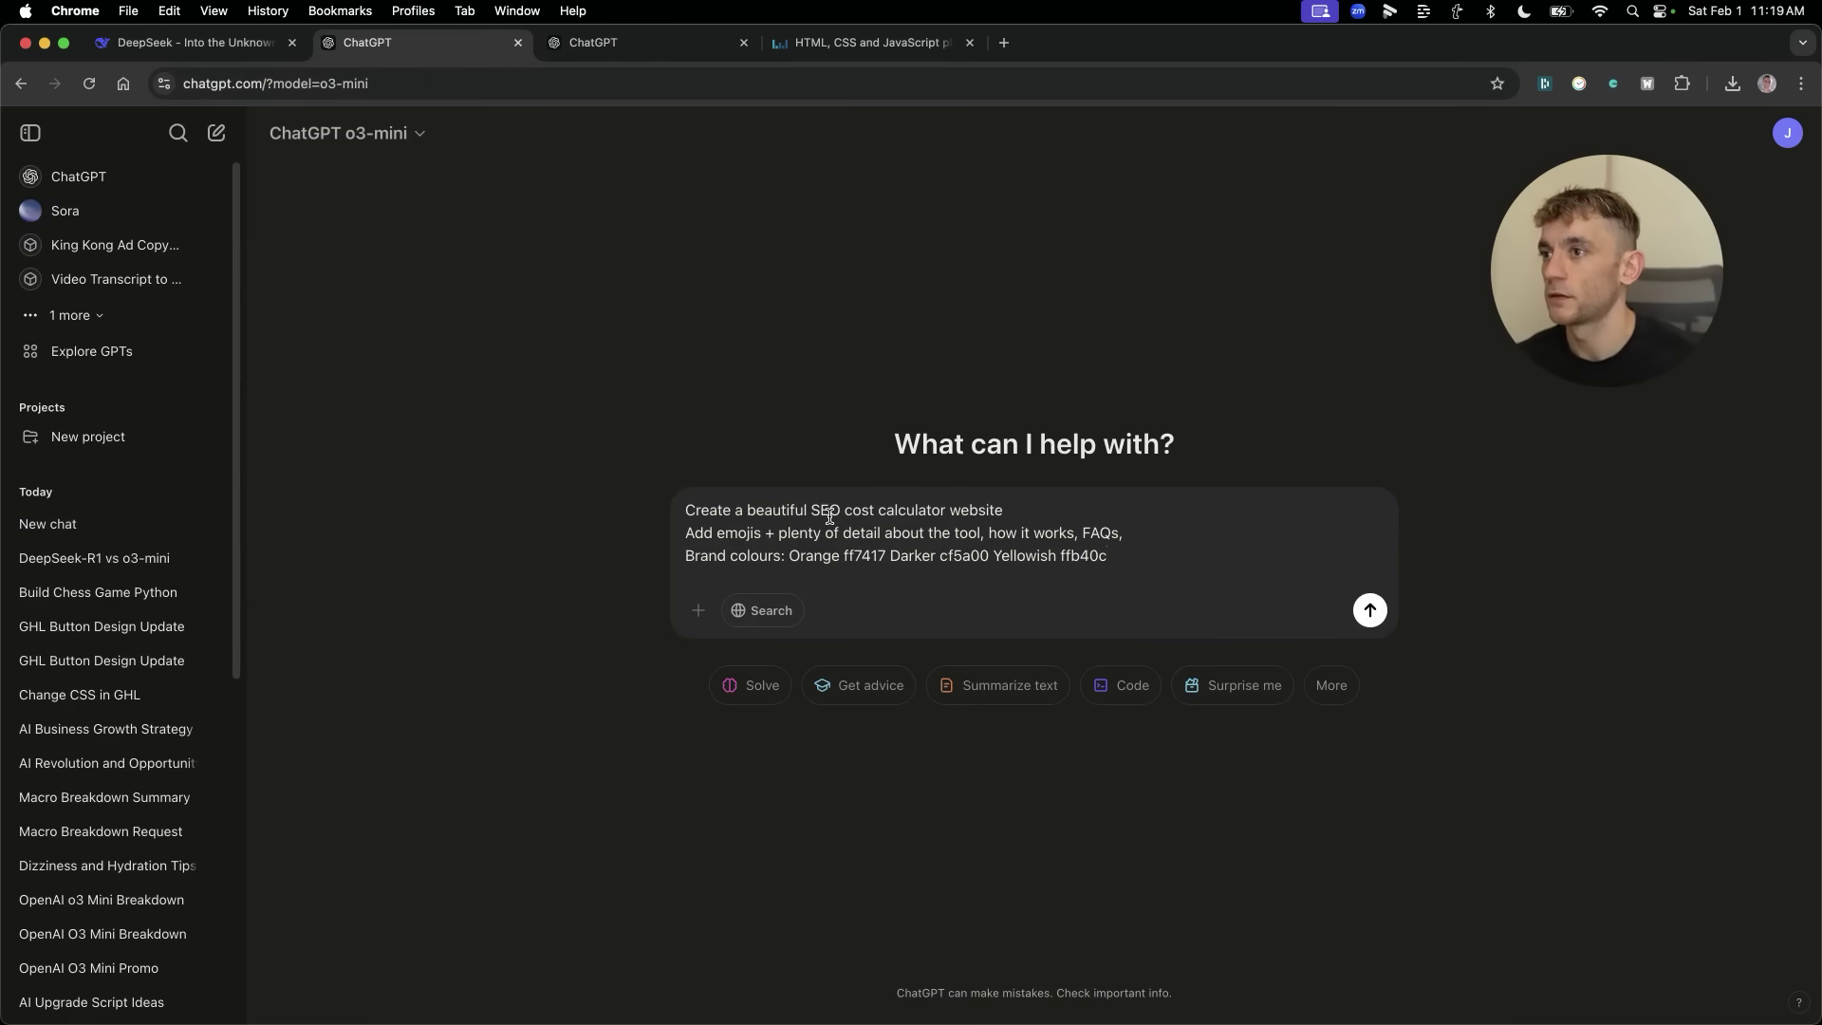
pyautogui.tripleClick(829, 515)
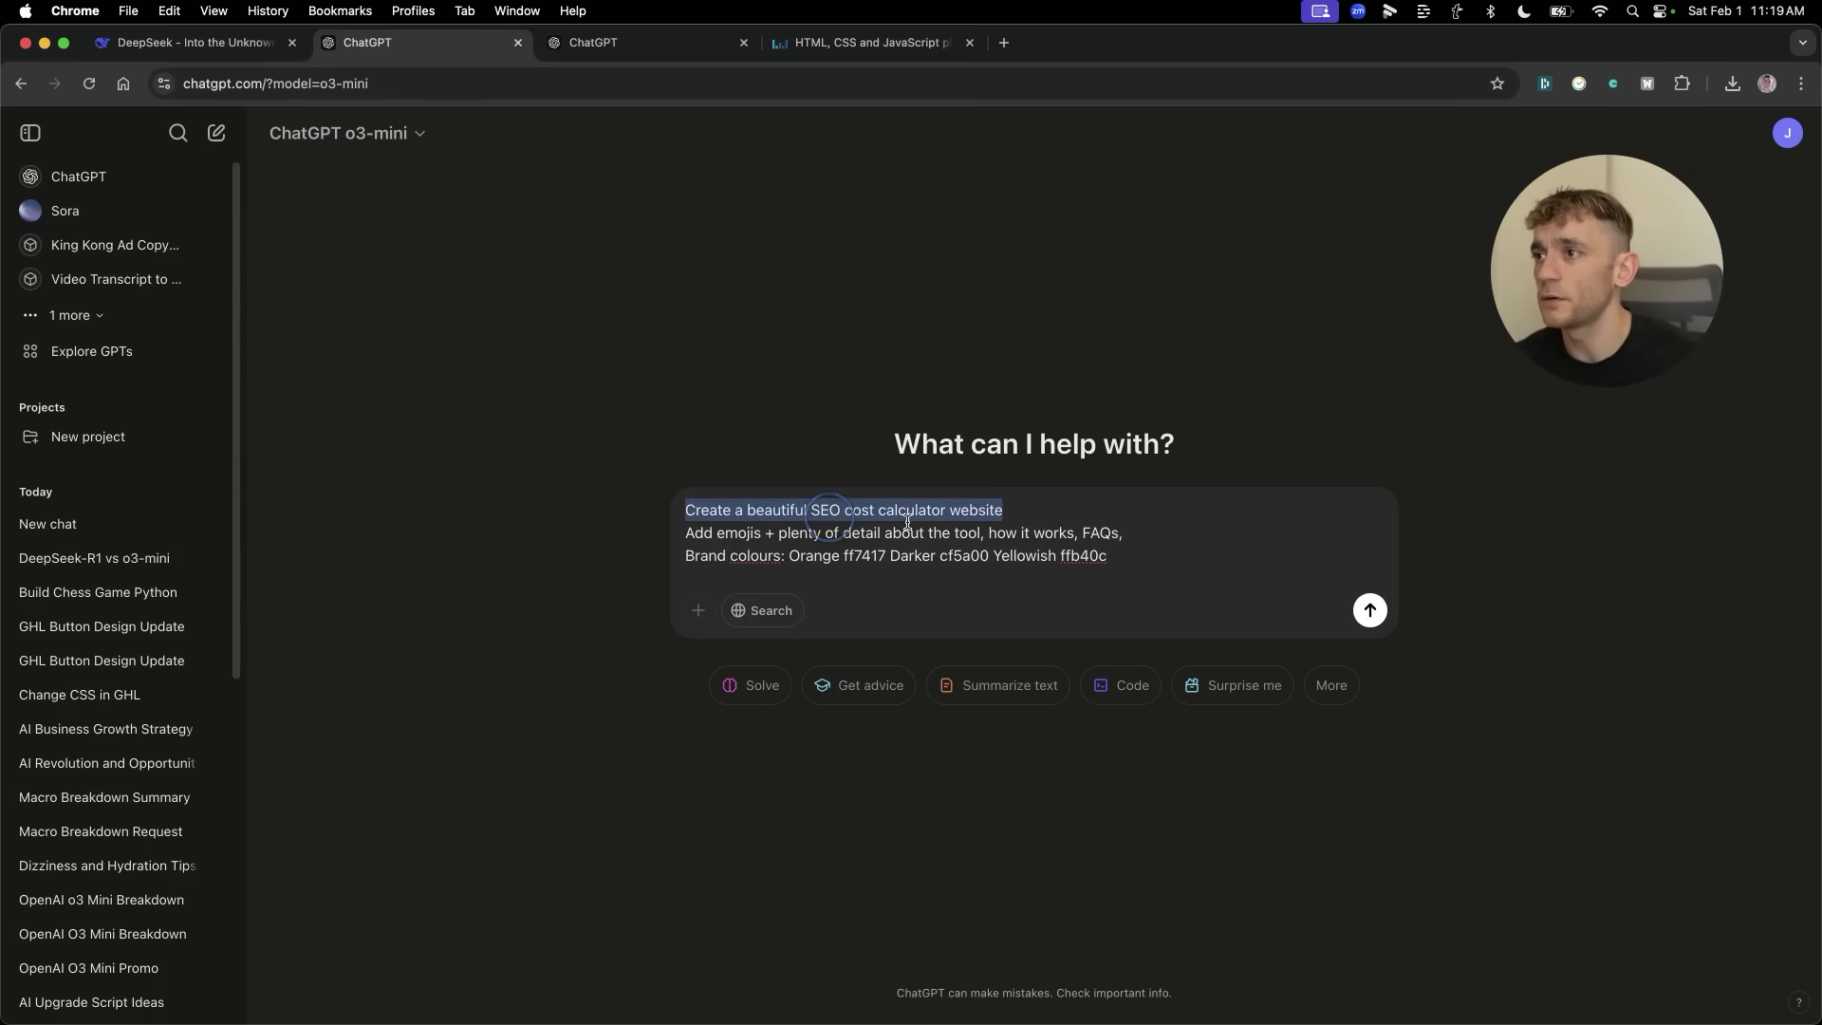
pyautogui.click(1041, 552)
pyautogui.tripleClick(920, 532)
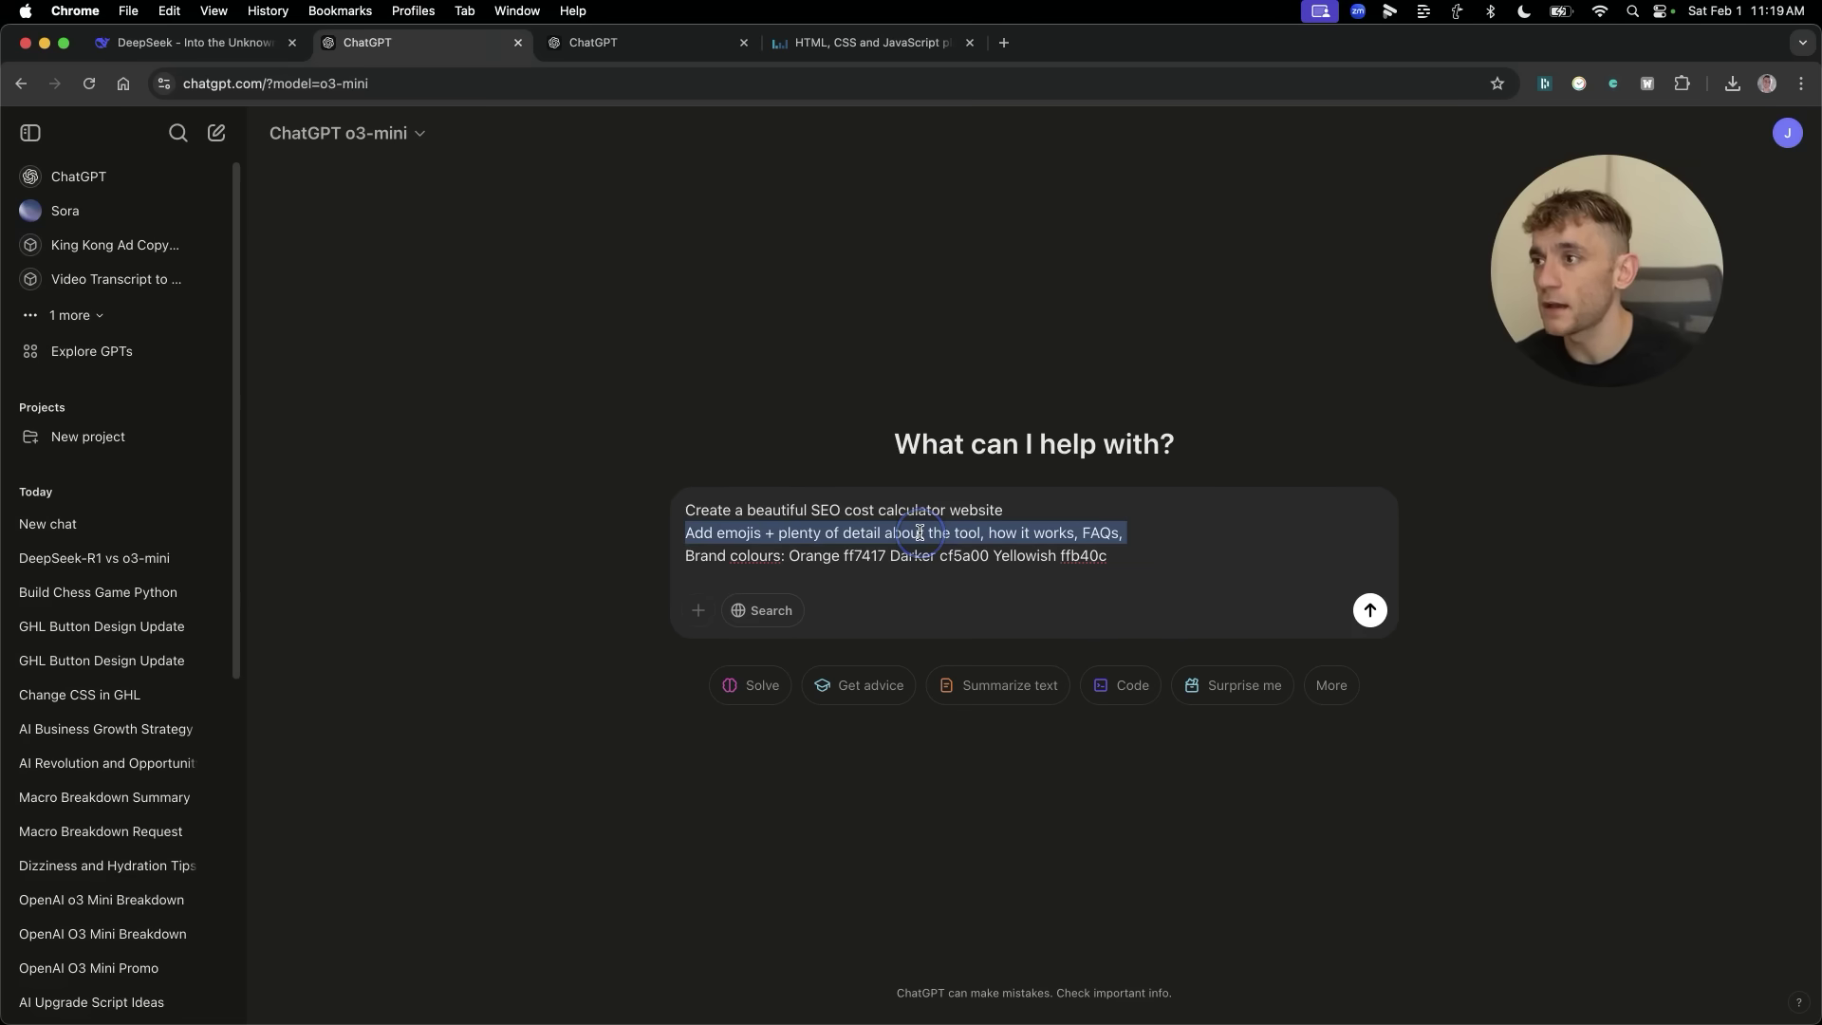
pyautogui.click(1203, 578)
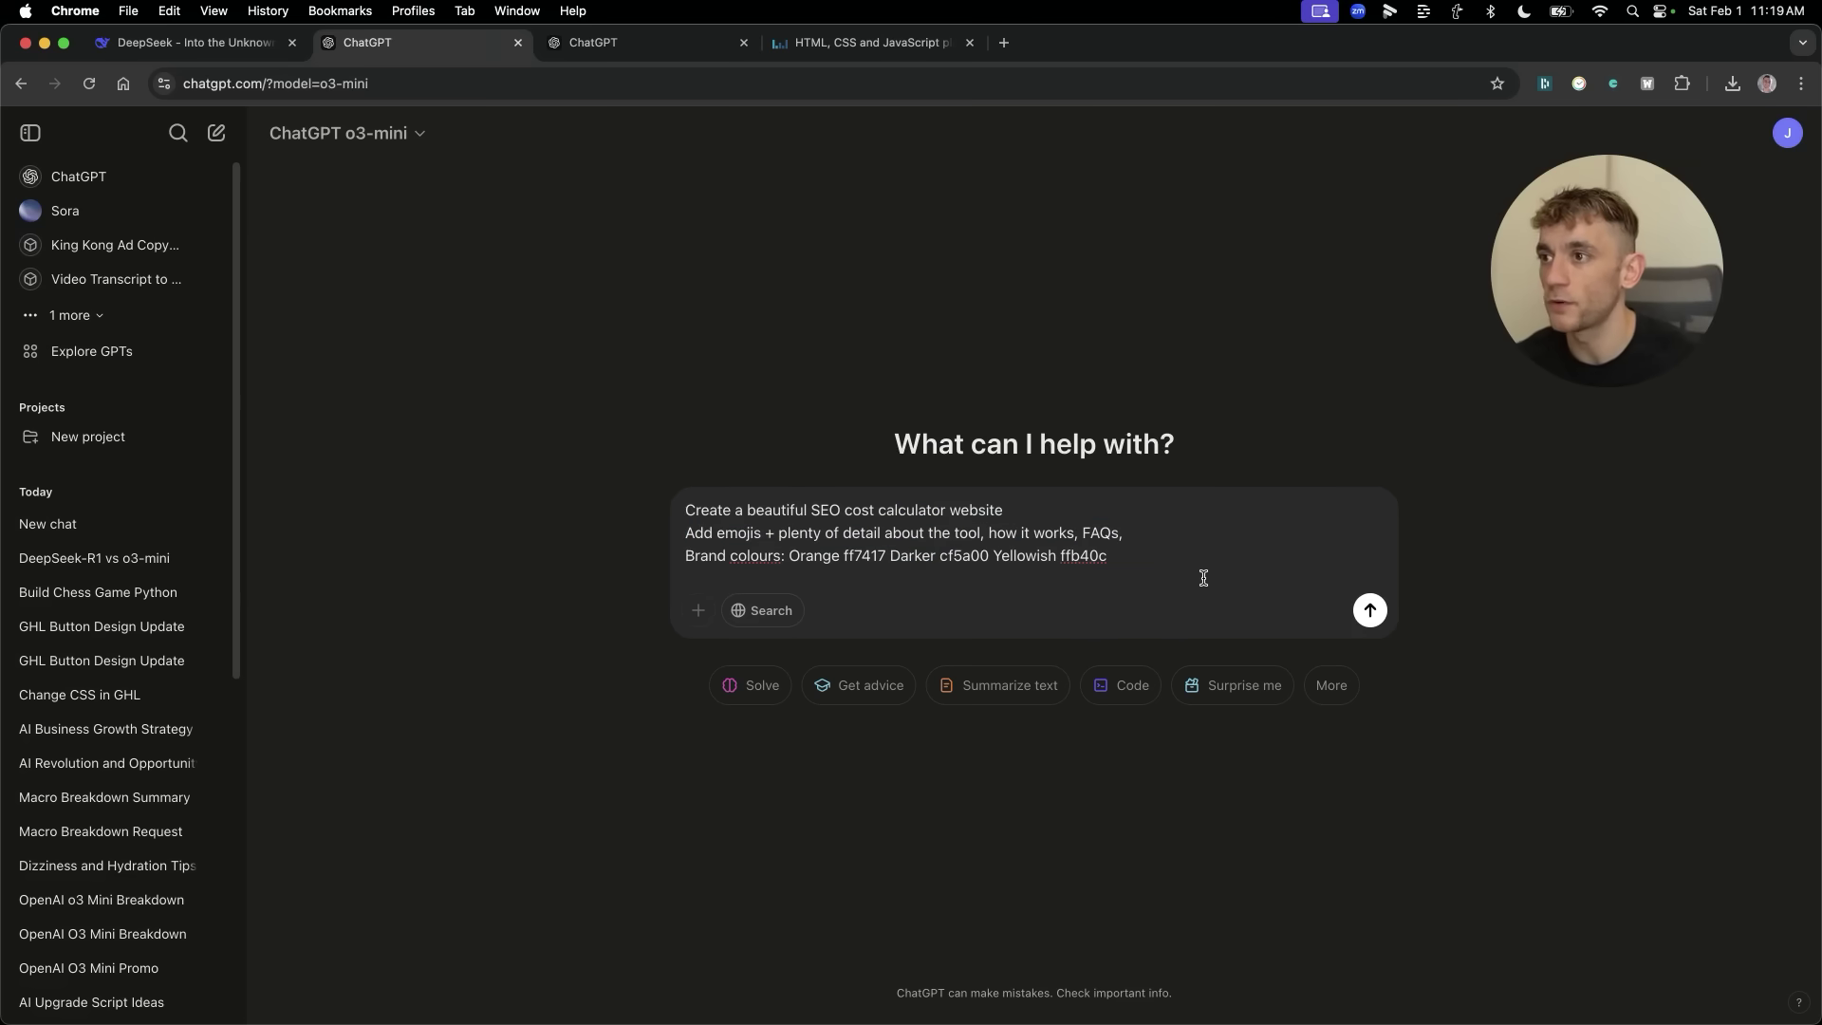
pyautogui.press('super+a')
pyautogui.press('super+c')
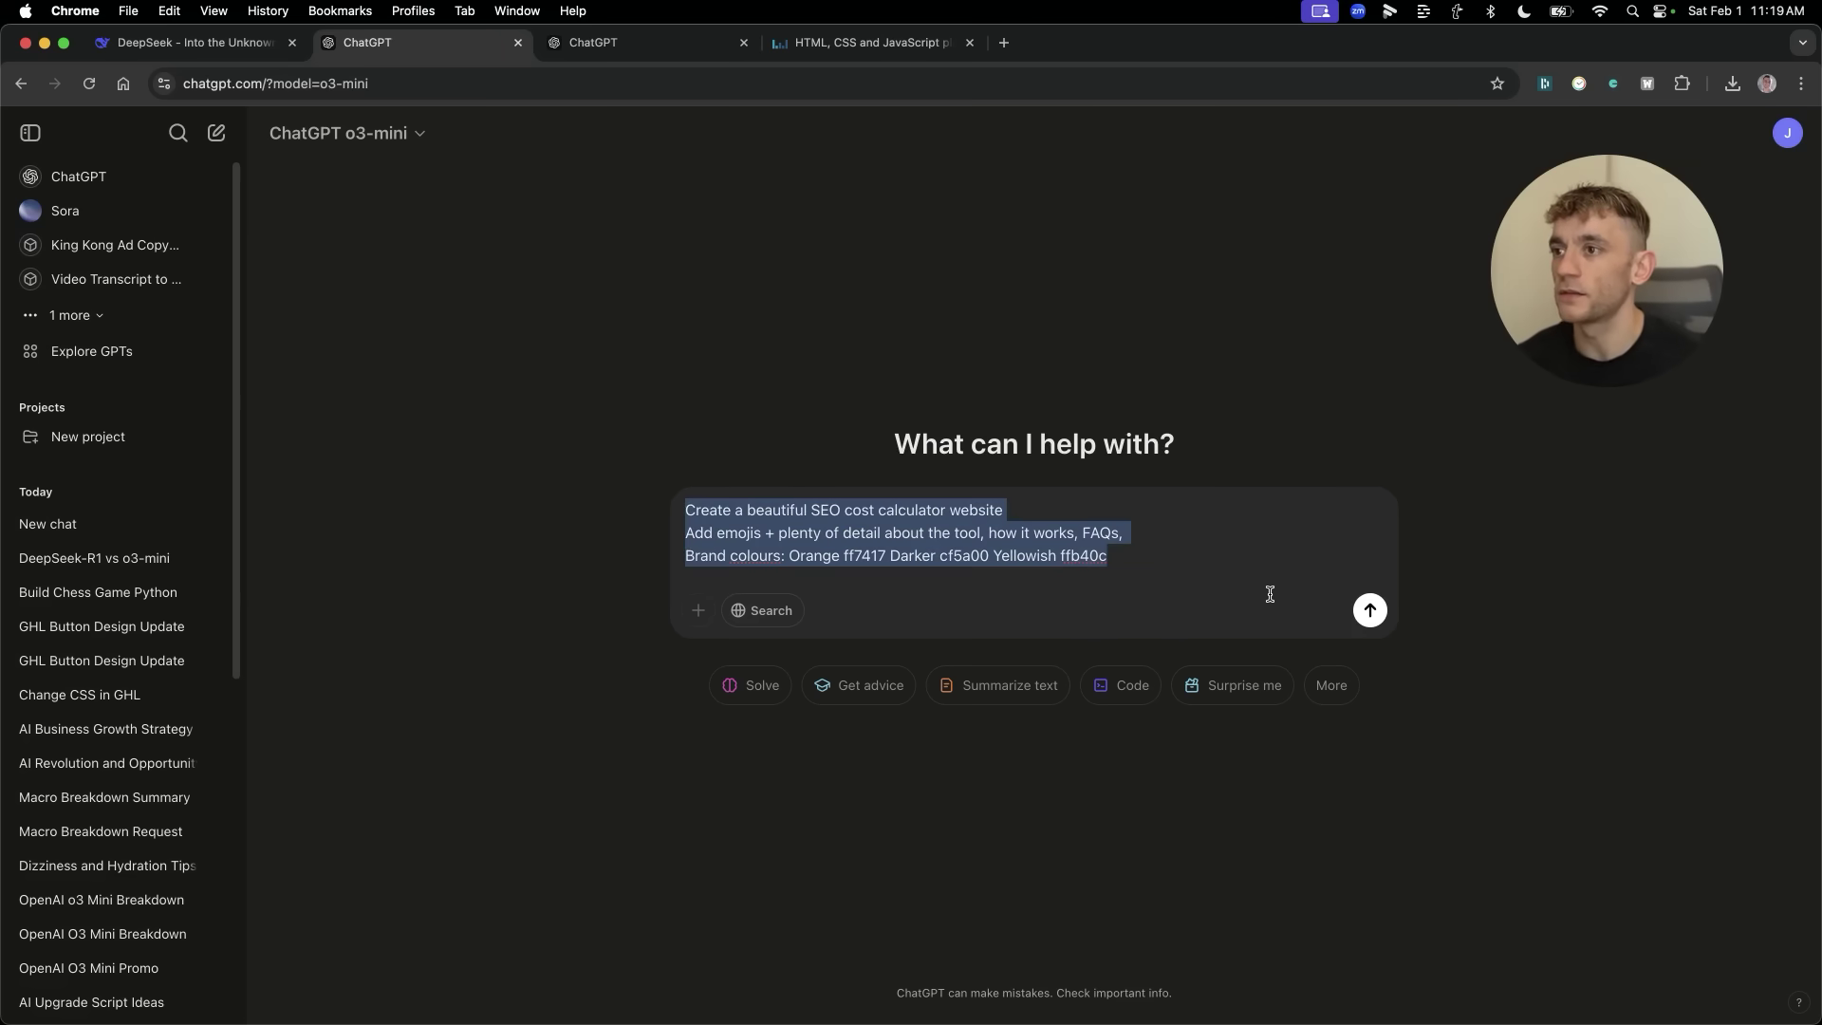
# Send the SEO cost calculator prompt to o3-mini-high and paste it into DeepSeek.
pyautogui.hotkey('ctrl', 'Tab')
pyautogui.press('Return')
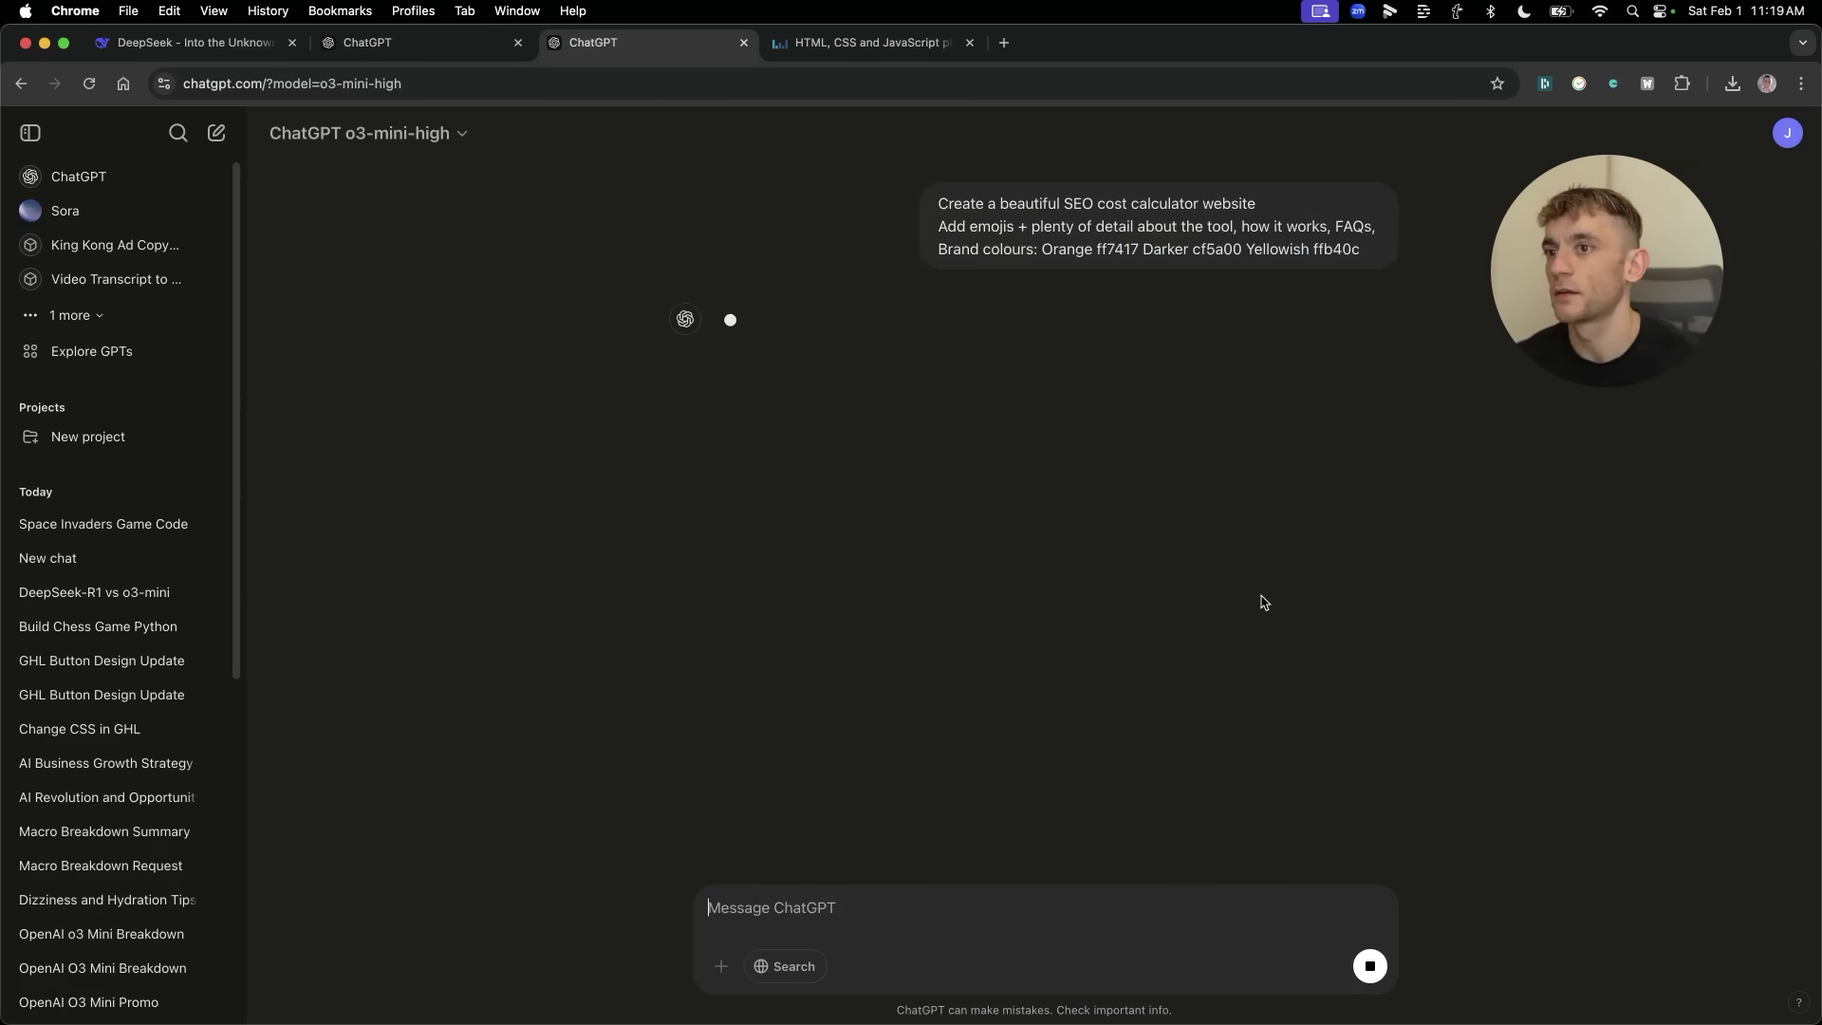
pyautogui.press('super+1')
pyautogui.press('super+v')
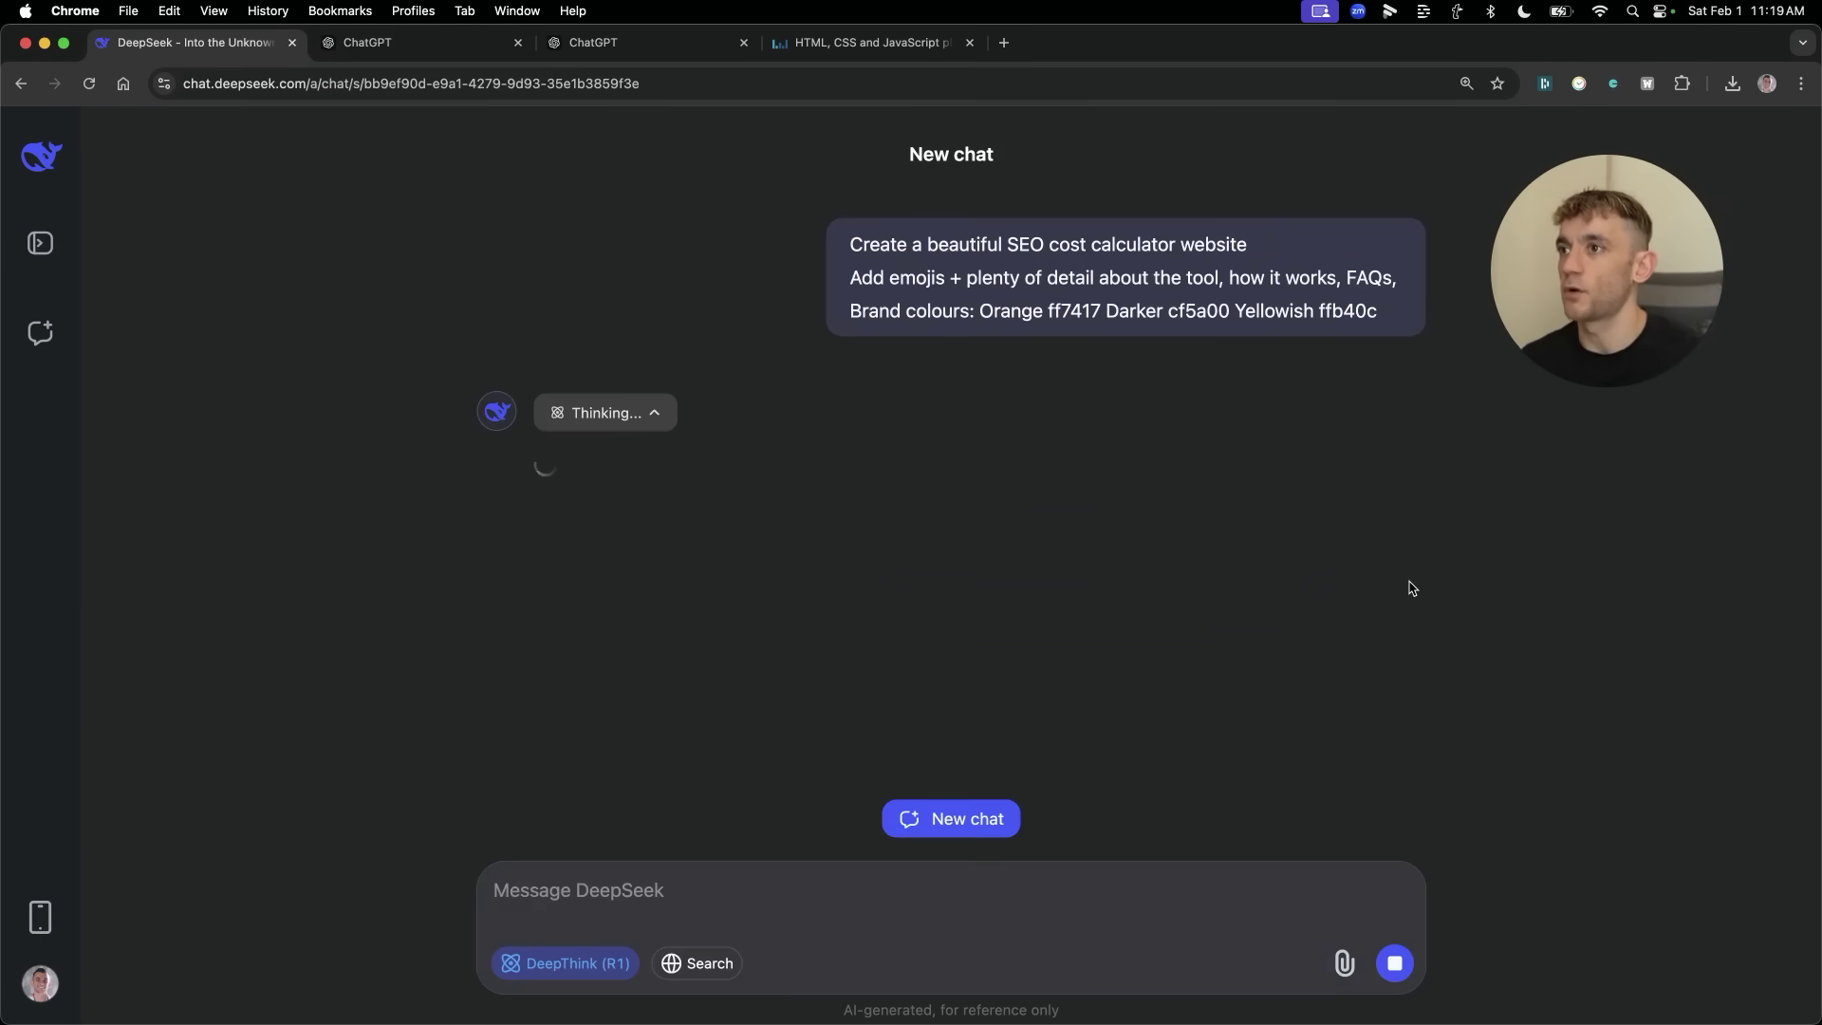
# Compare the o3-mini, o3-mini-high and DeepSeek SEO calculator answers.
pyautogui.click(360, 42)
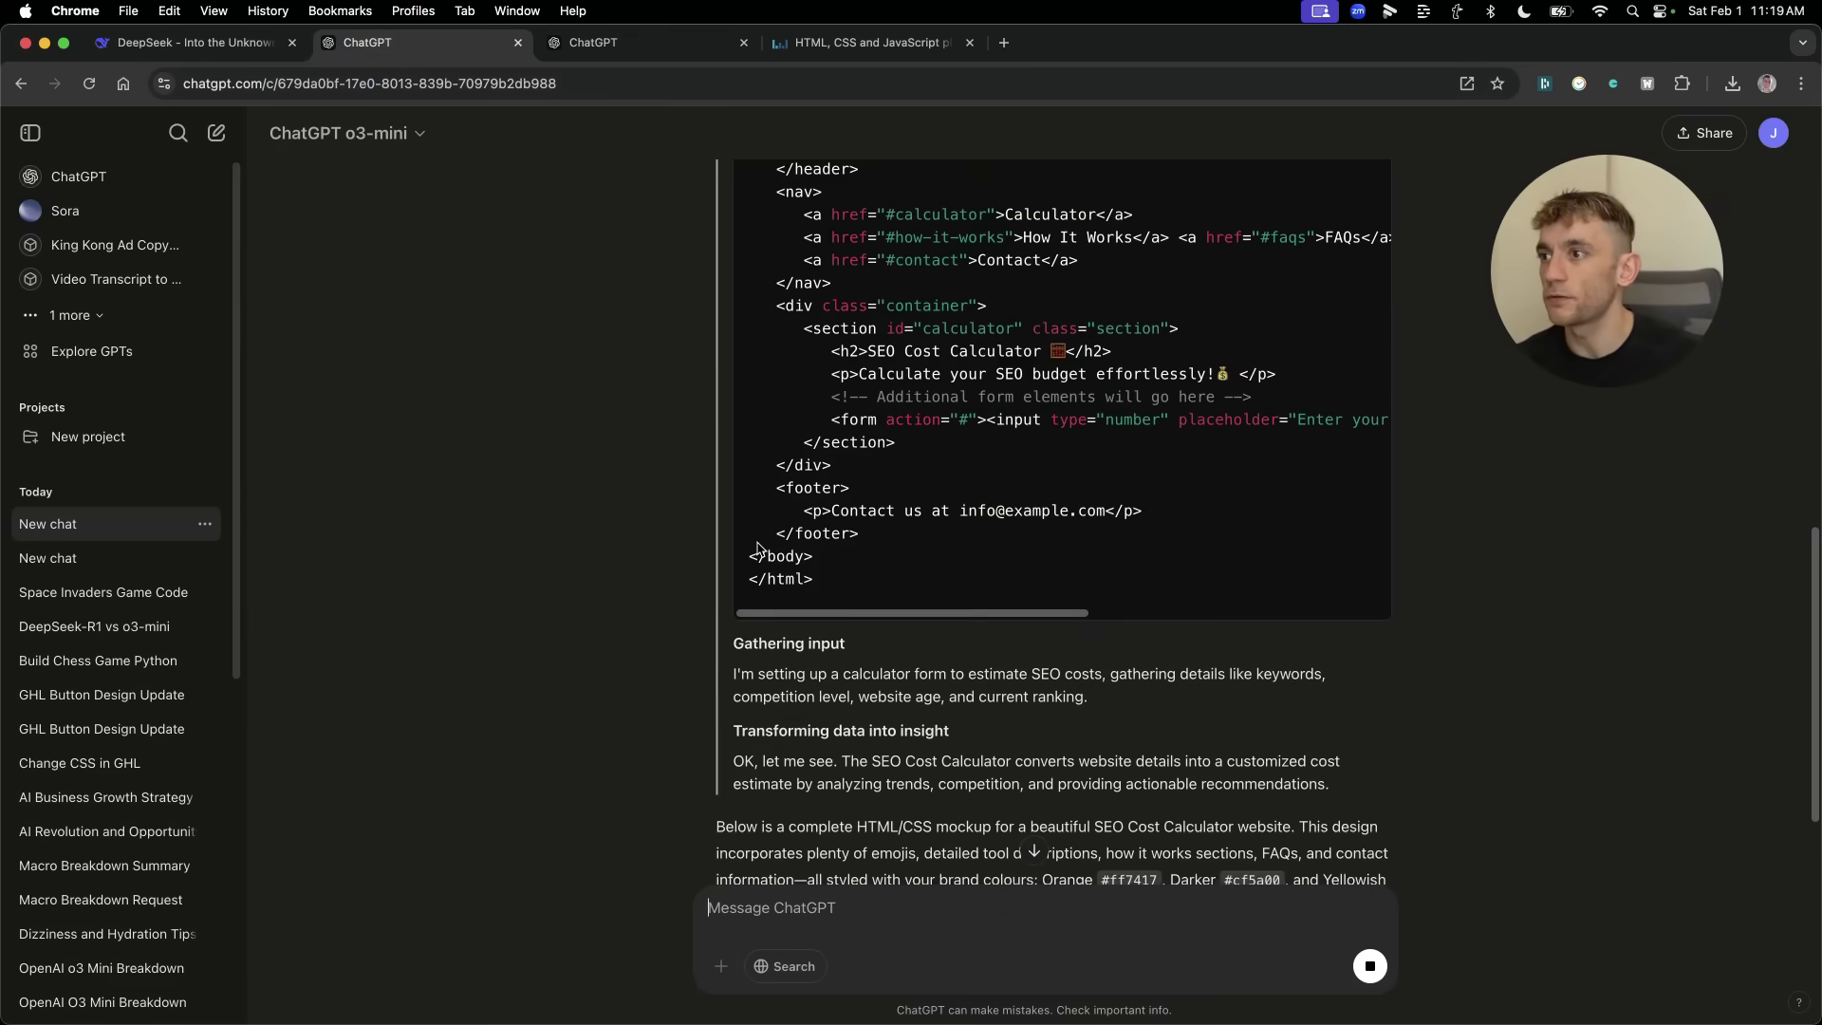
pyautogui.scroll(10, 827, 548)
pyautogui.scroll(-15, 1050, 381)
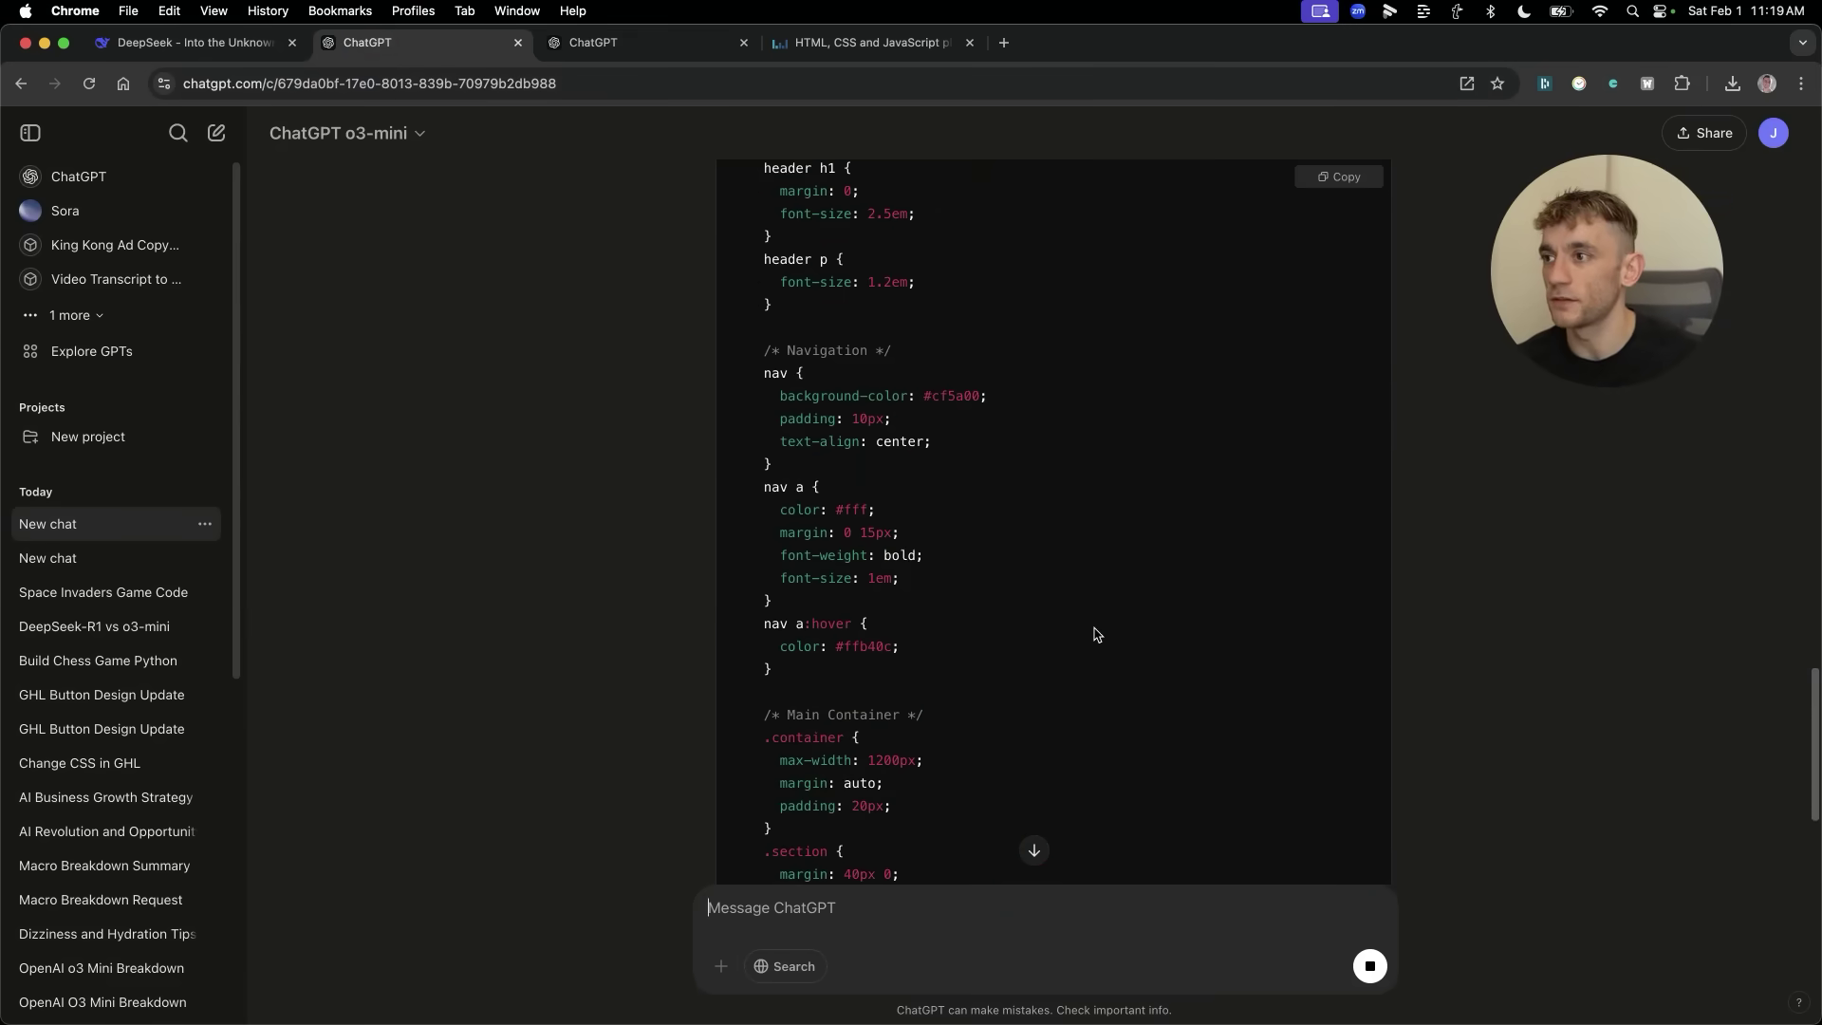
pyautogui.scroll(5, 1150, 702)
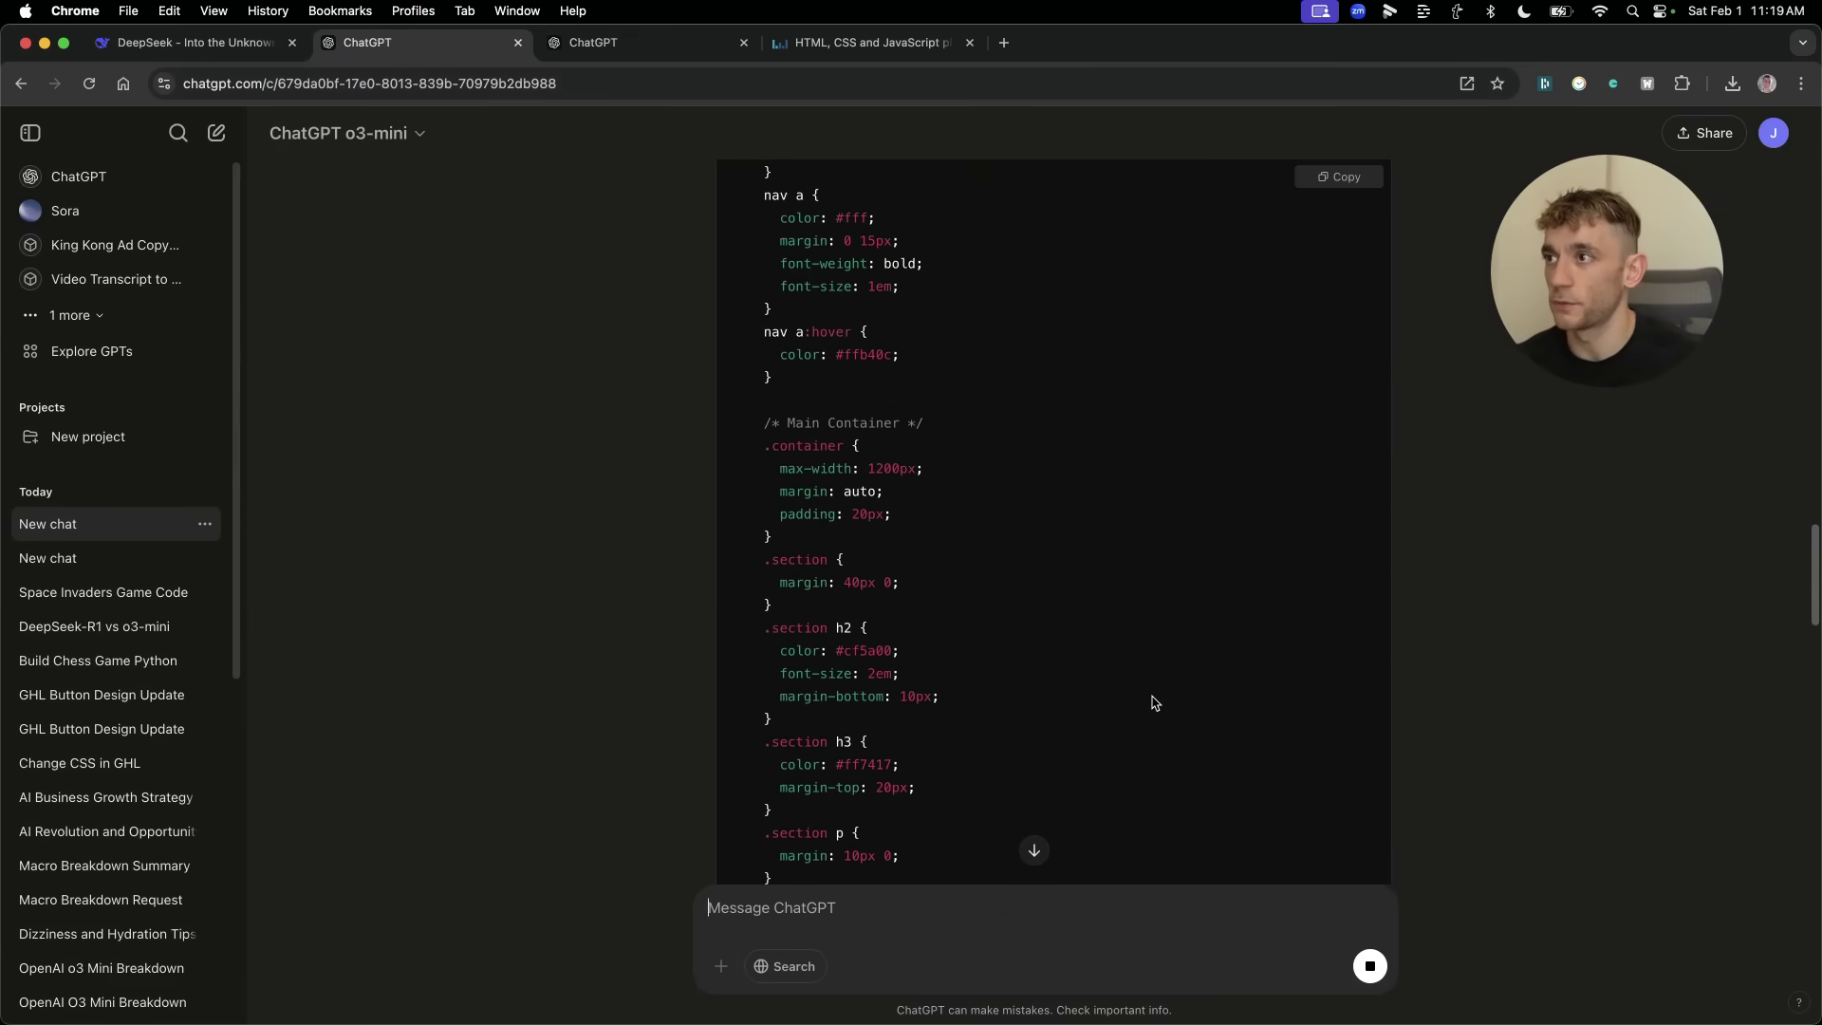
pyautogui.click(625, 56)
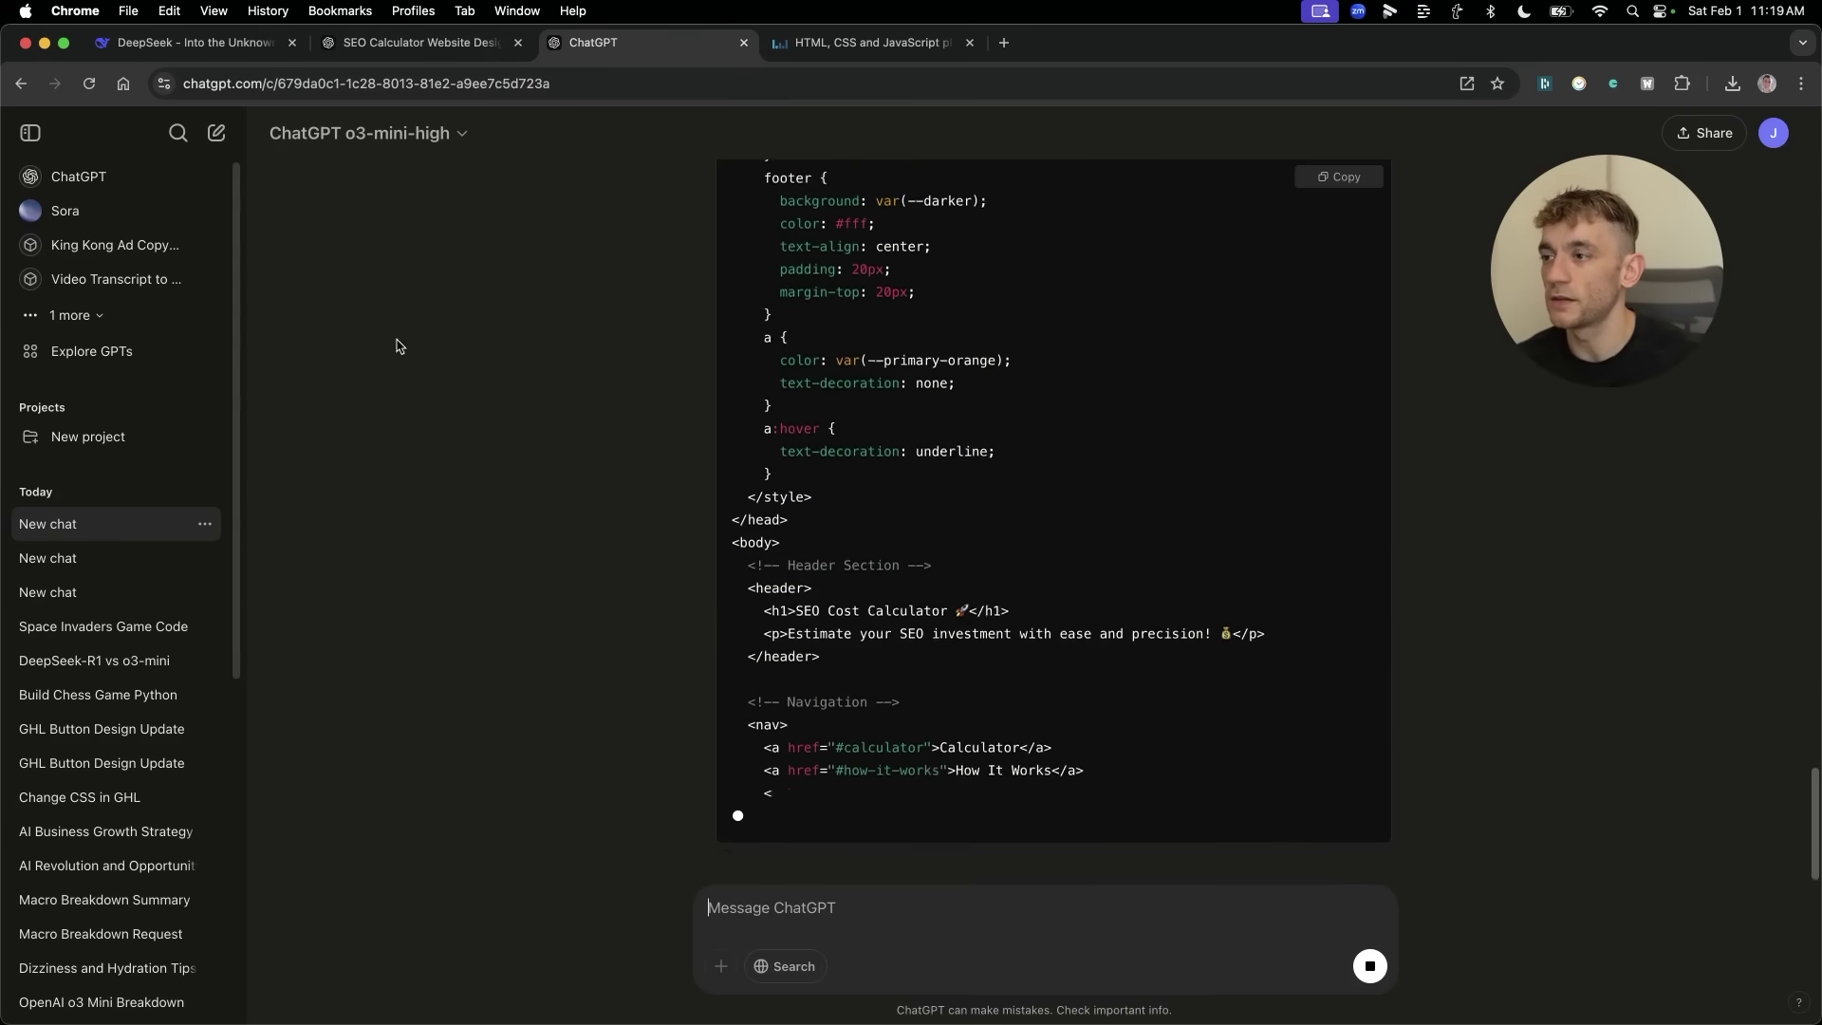
pyautogui.click(212, 45)
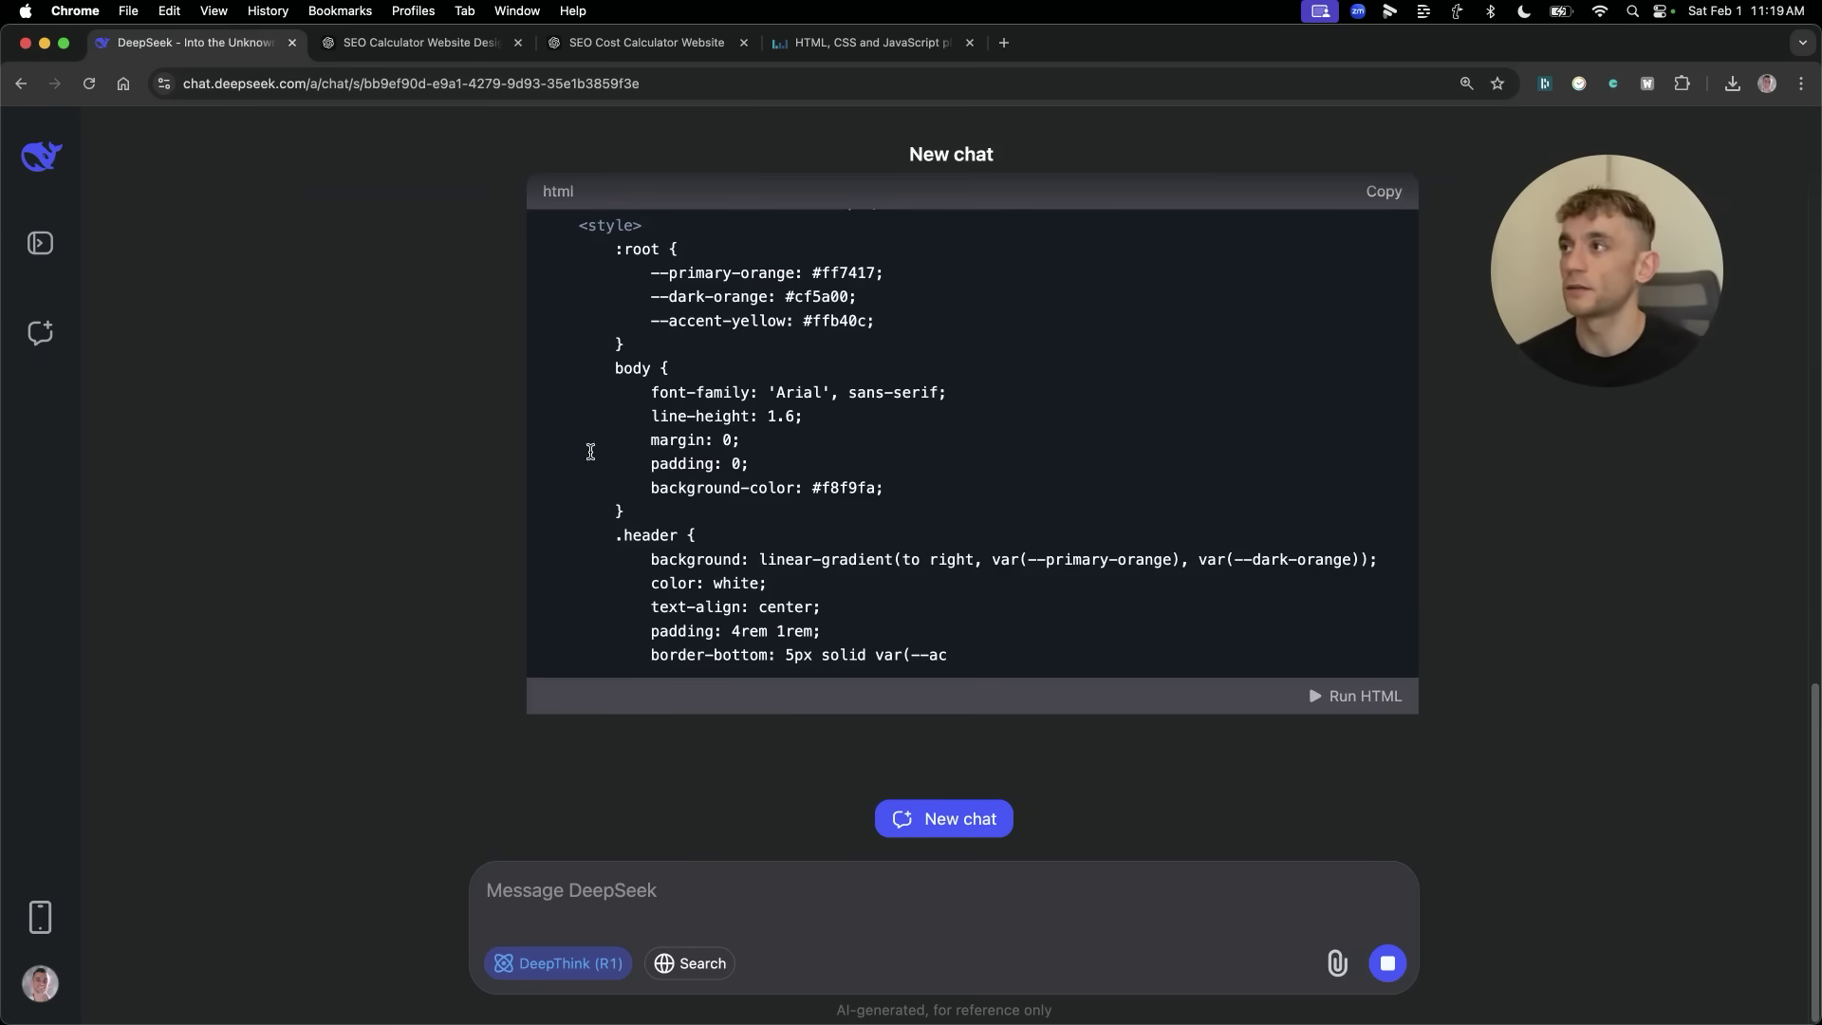
# Return to o3-mini's SEO calculator answer and scroll through its code.
pyautogui.click(464, 11)
pyautogui.click(729, 242)
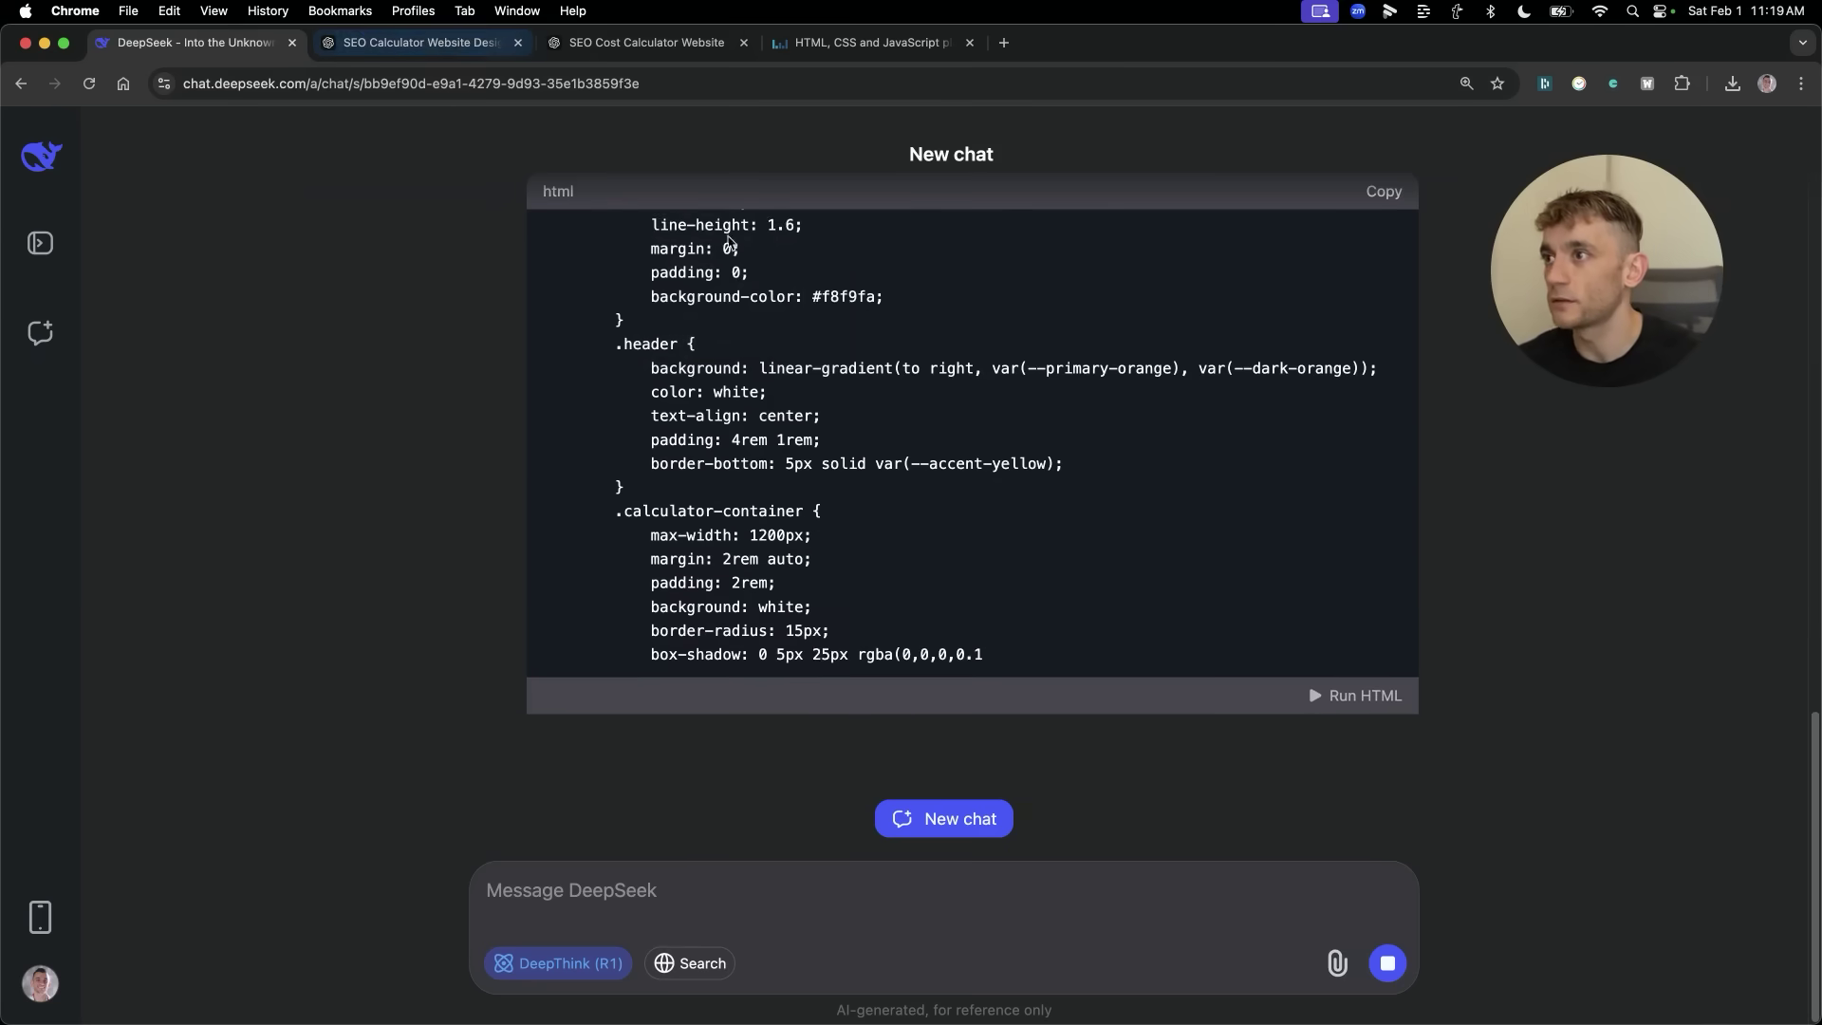
pyautogui.hotkey('ctrl', 'Tab')
pyautogui.scroll(15, 1287, 580)
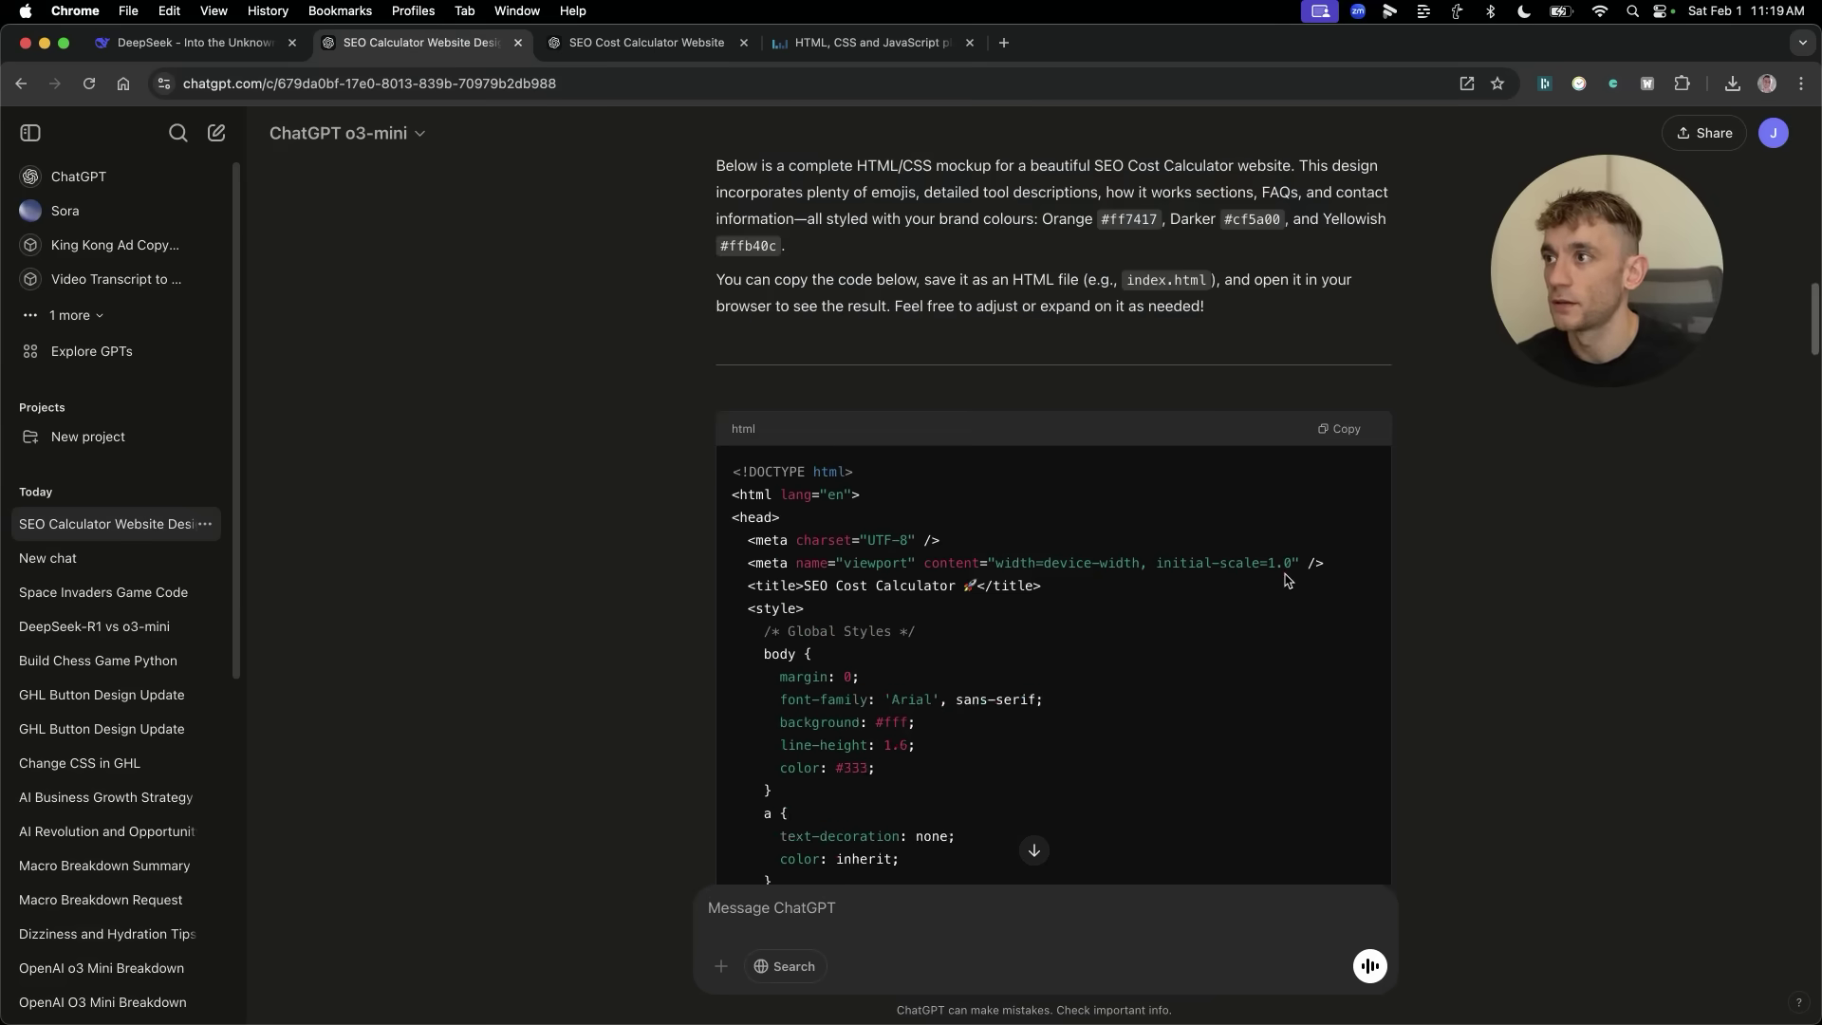
pyautogui.scroll(-15, 911, 616)
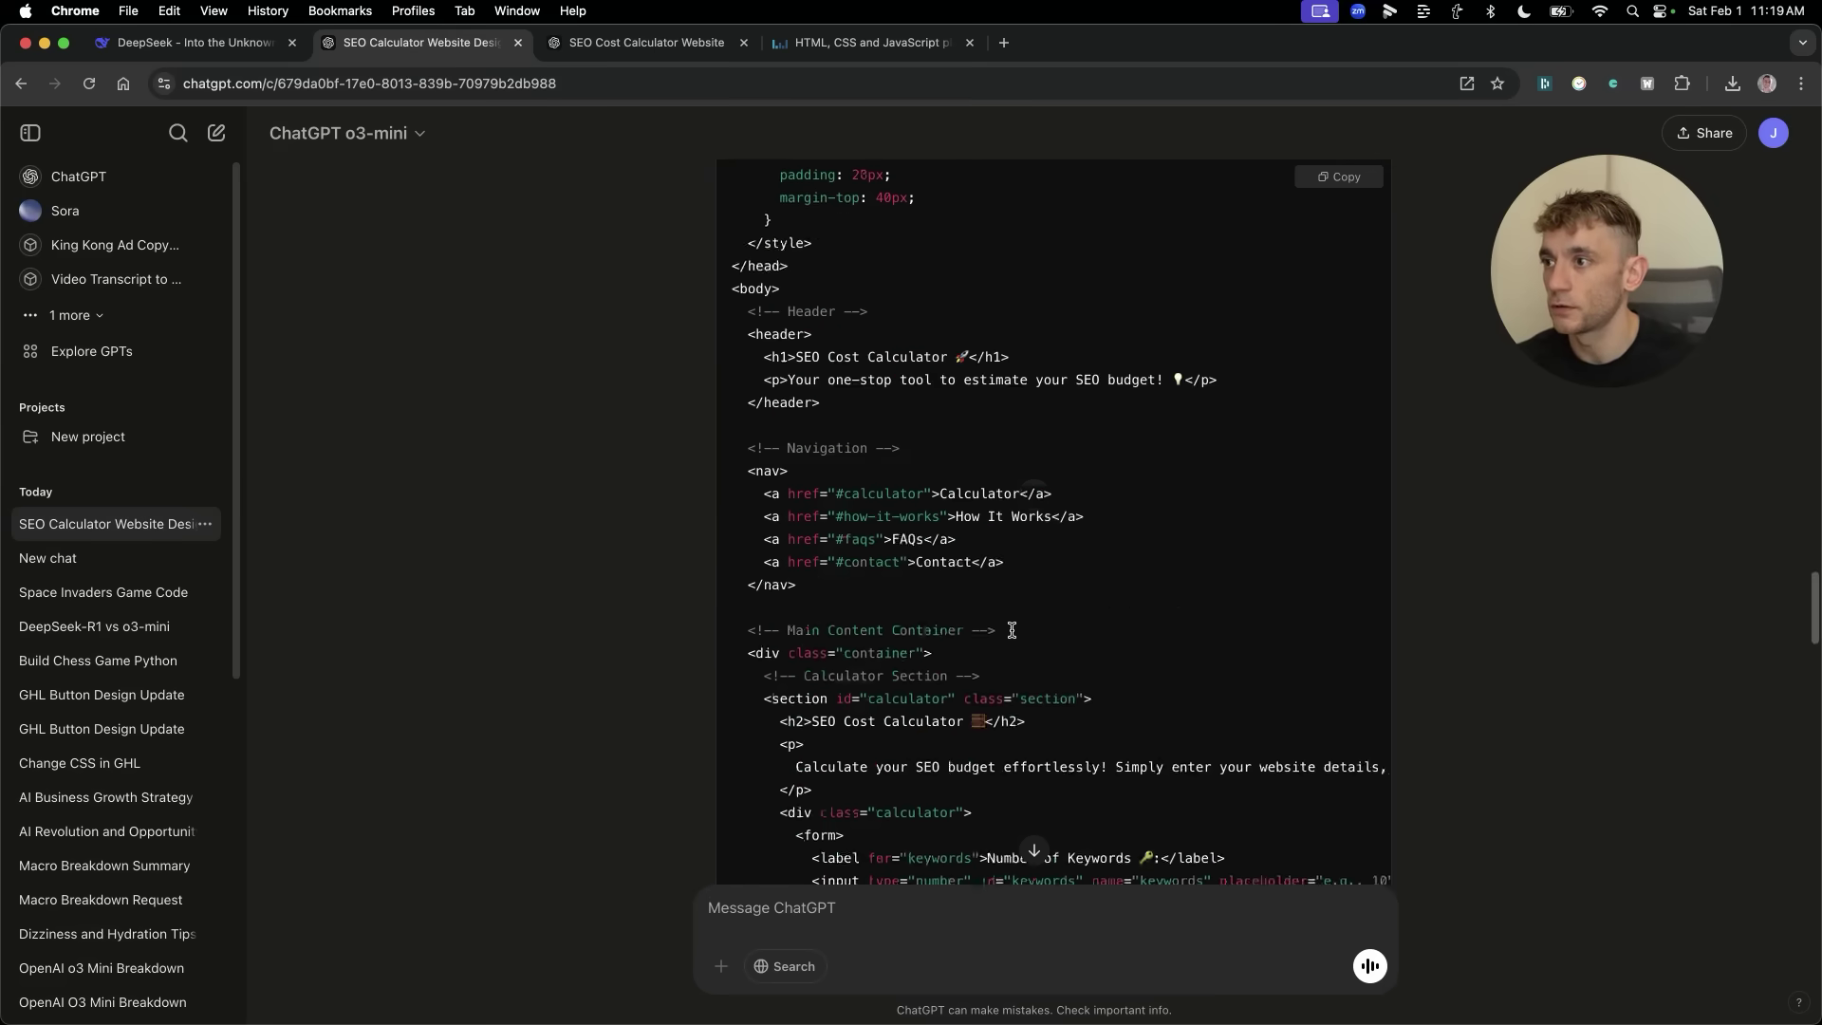
pyautogui.scroll(15, 1012, 629)
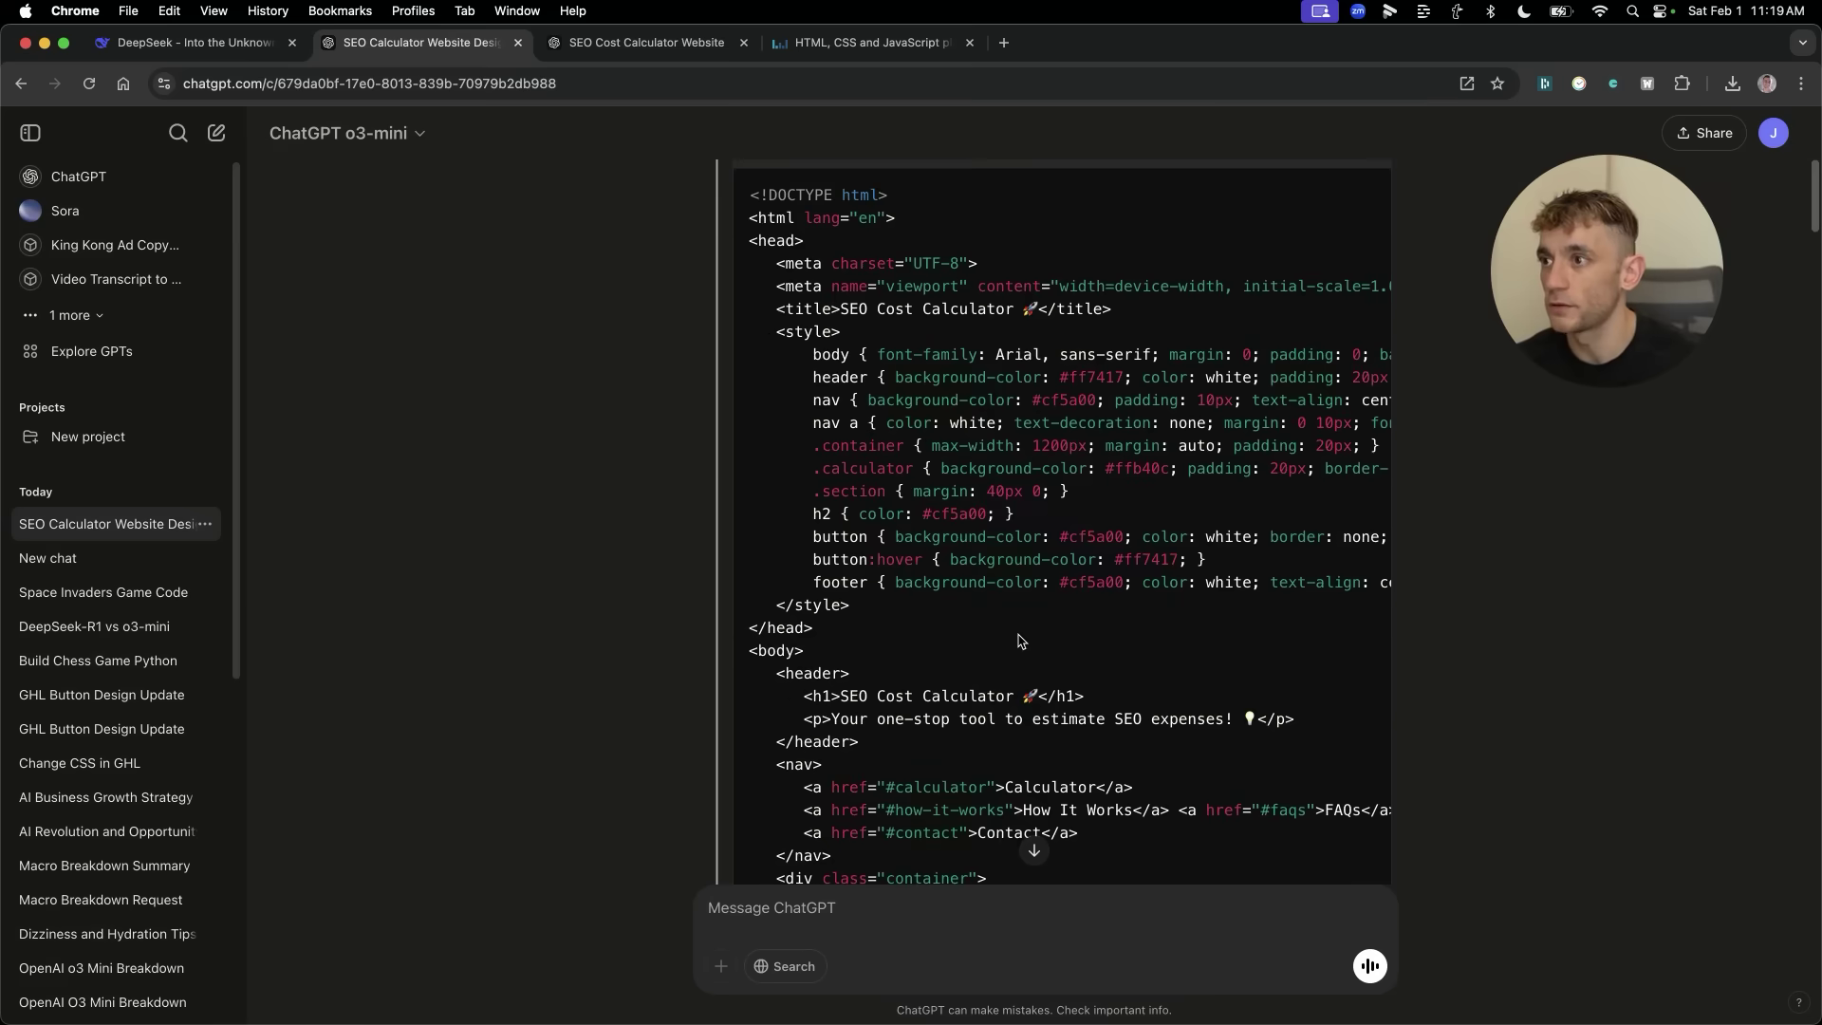
pyautogui.scroll(-10, 1019, 641)
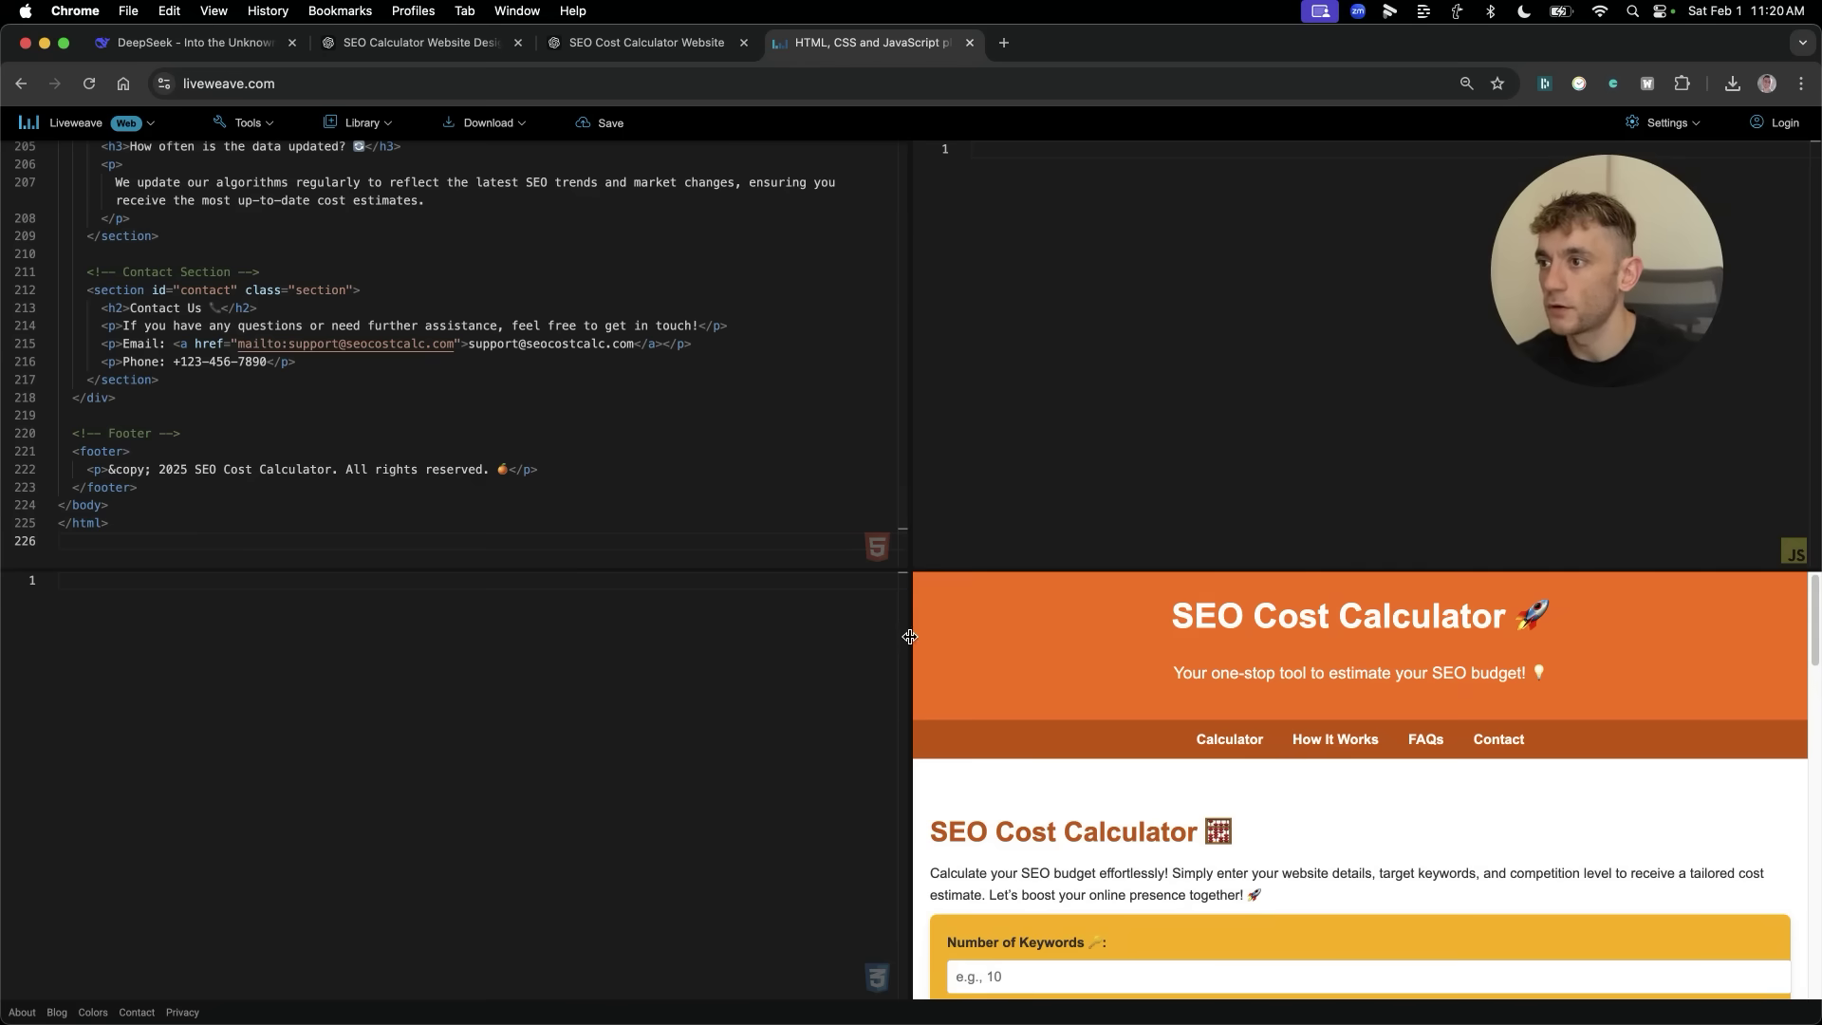
# Enlarge the Liveweave preview and test the calculator with website age 2 and 10 keywords.
pyautogui.moveTo(909, 636); pyautogui.dragTo(269, 639)
pyautogui.moveTo(610, 571); pyautogui.dragTo(601, 203)
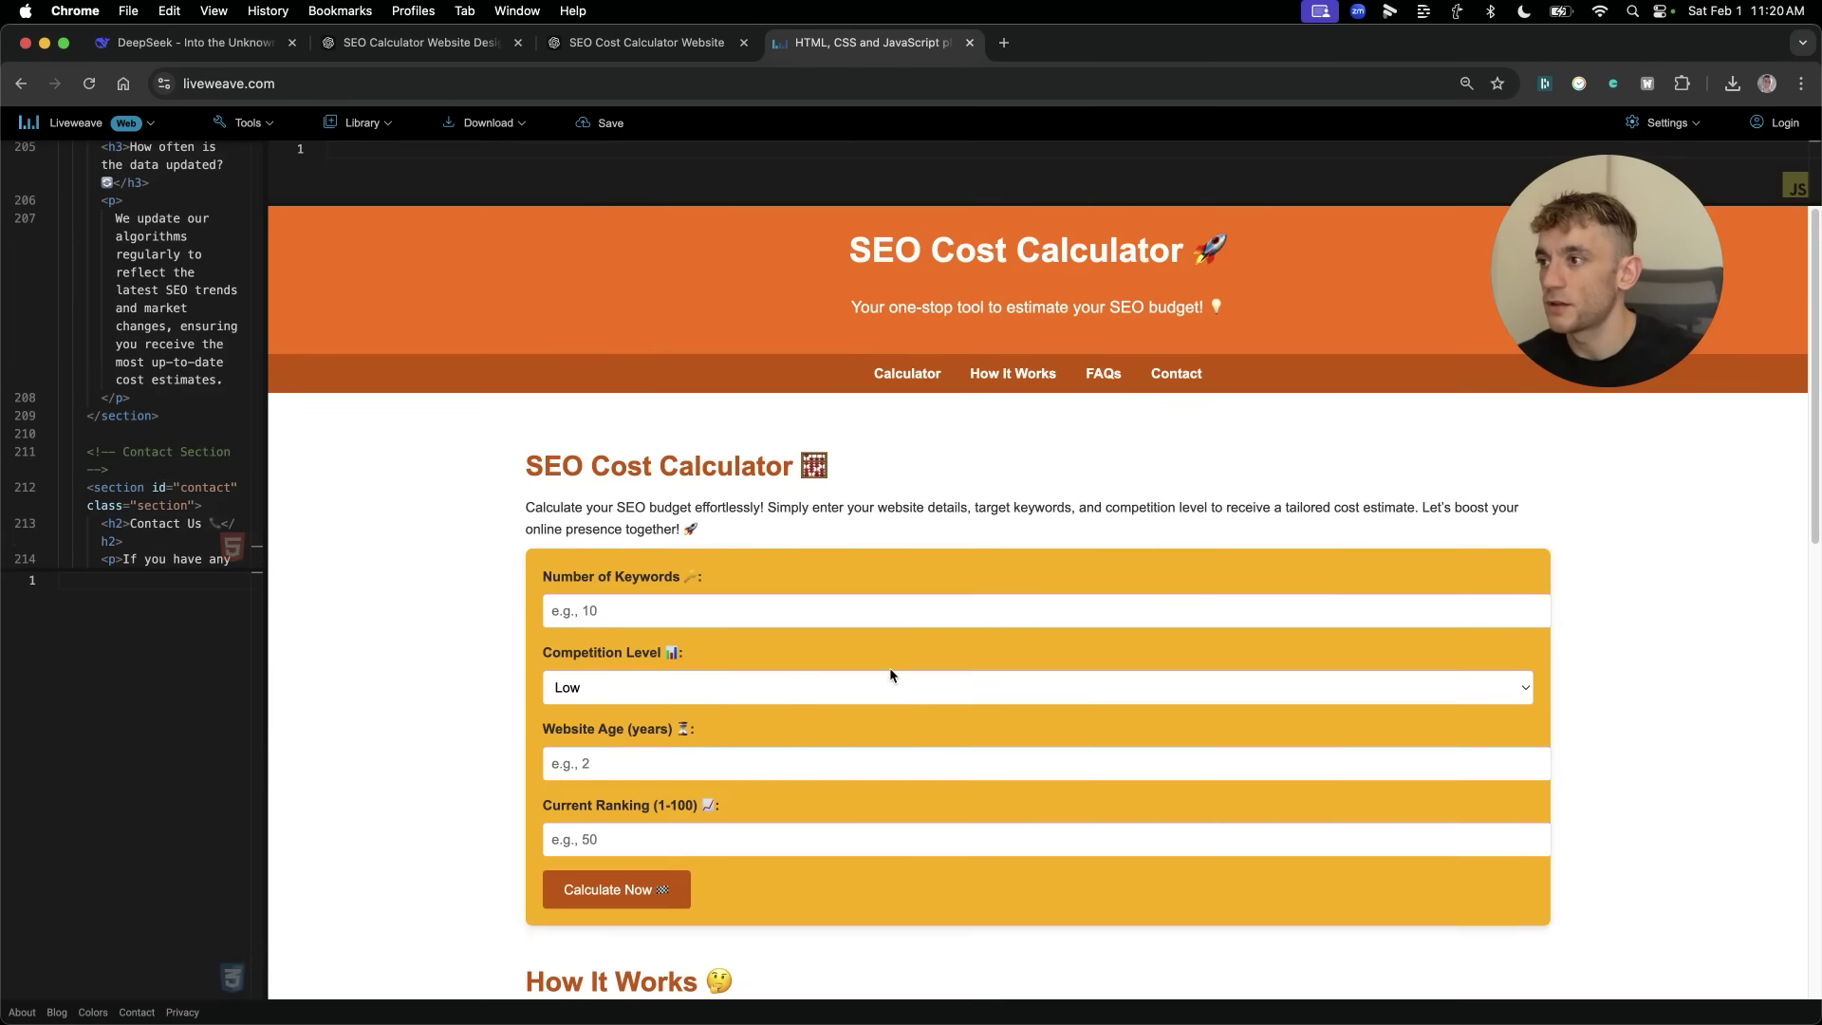
pyautogui.scroll(-15, 890, 674)
pyautogui.scroll(15, 772, 582)
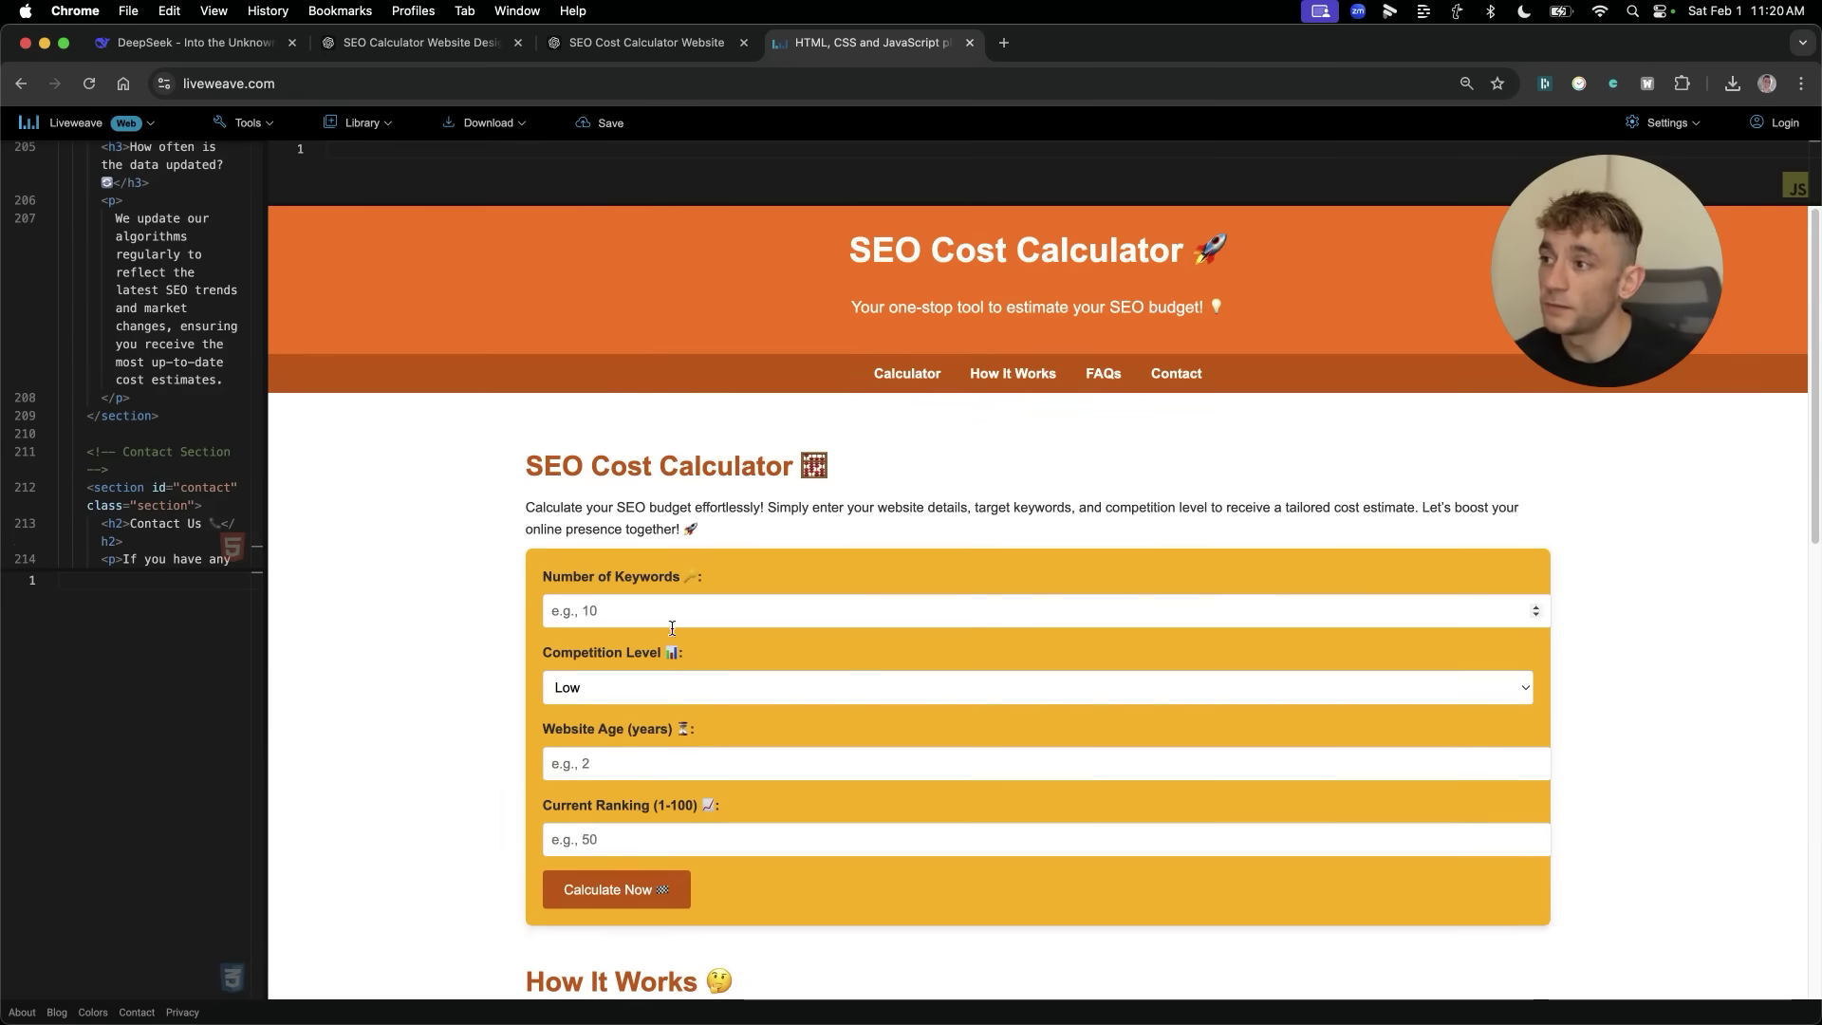
pyautogui.click(608, 836)
pyautogui.click(645, 764)
pyautogui.write('2')
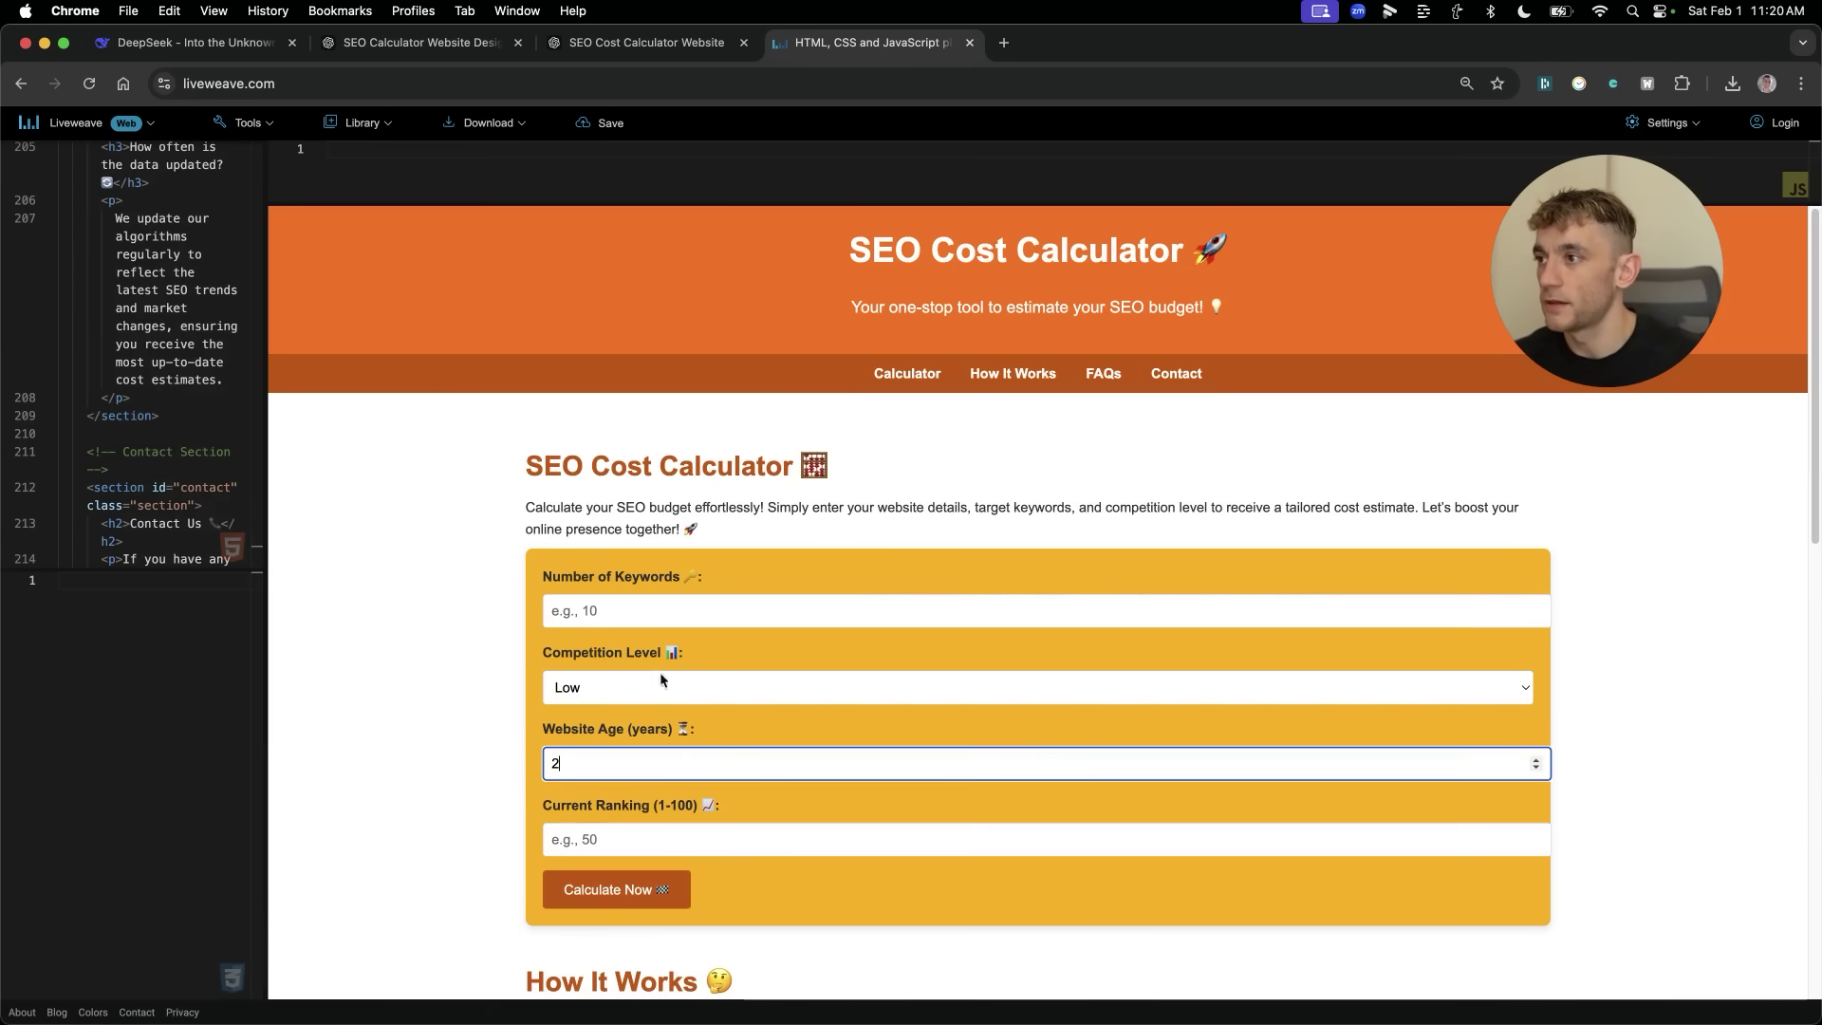
pyautogui.click(632, 619)
pyautogui.write('10')
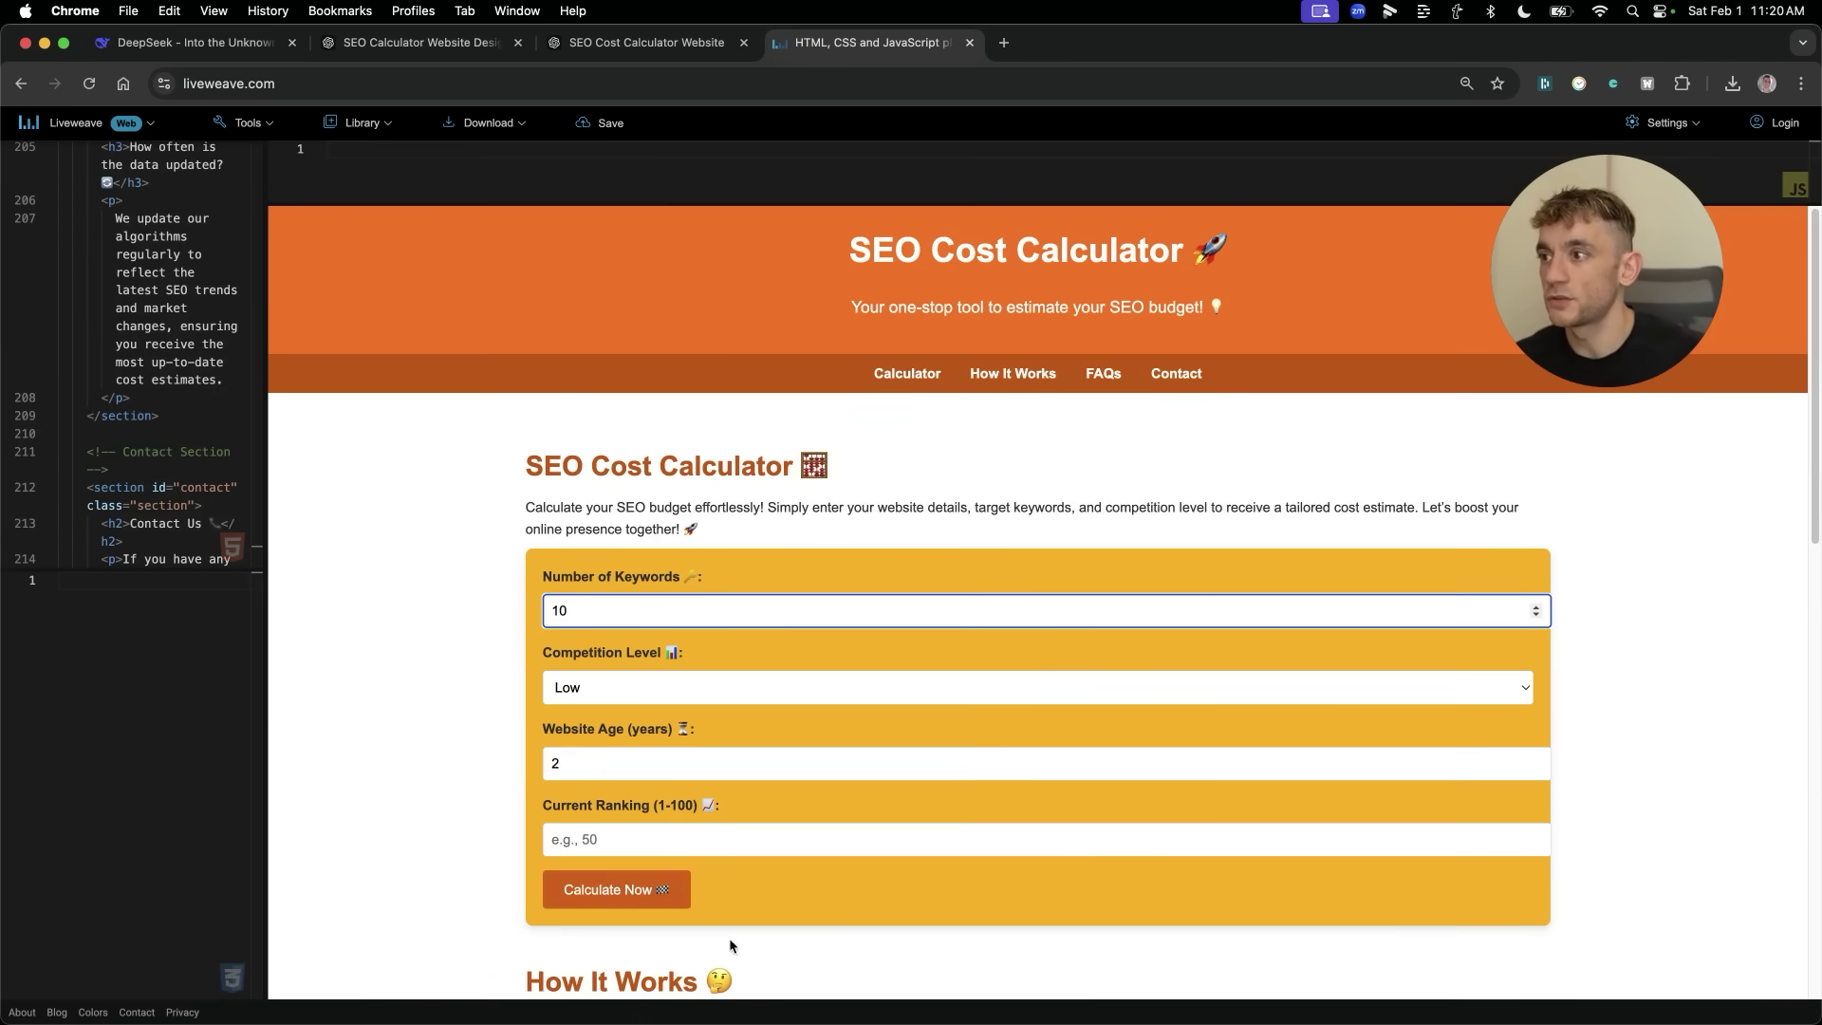
pyautogui.click(612, 889)
pyautogui.scroll(-2, 976, 825)
pyautogui.scroll(-10, 996, 839)
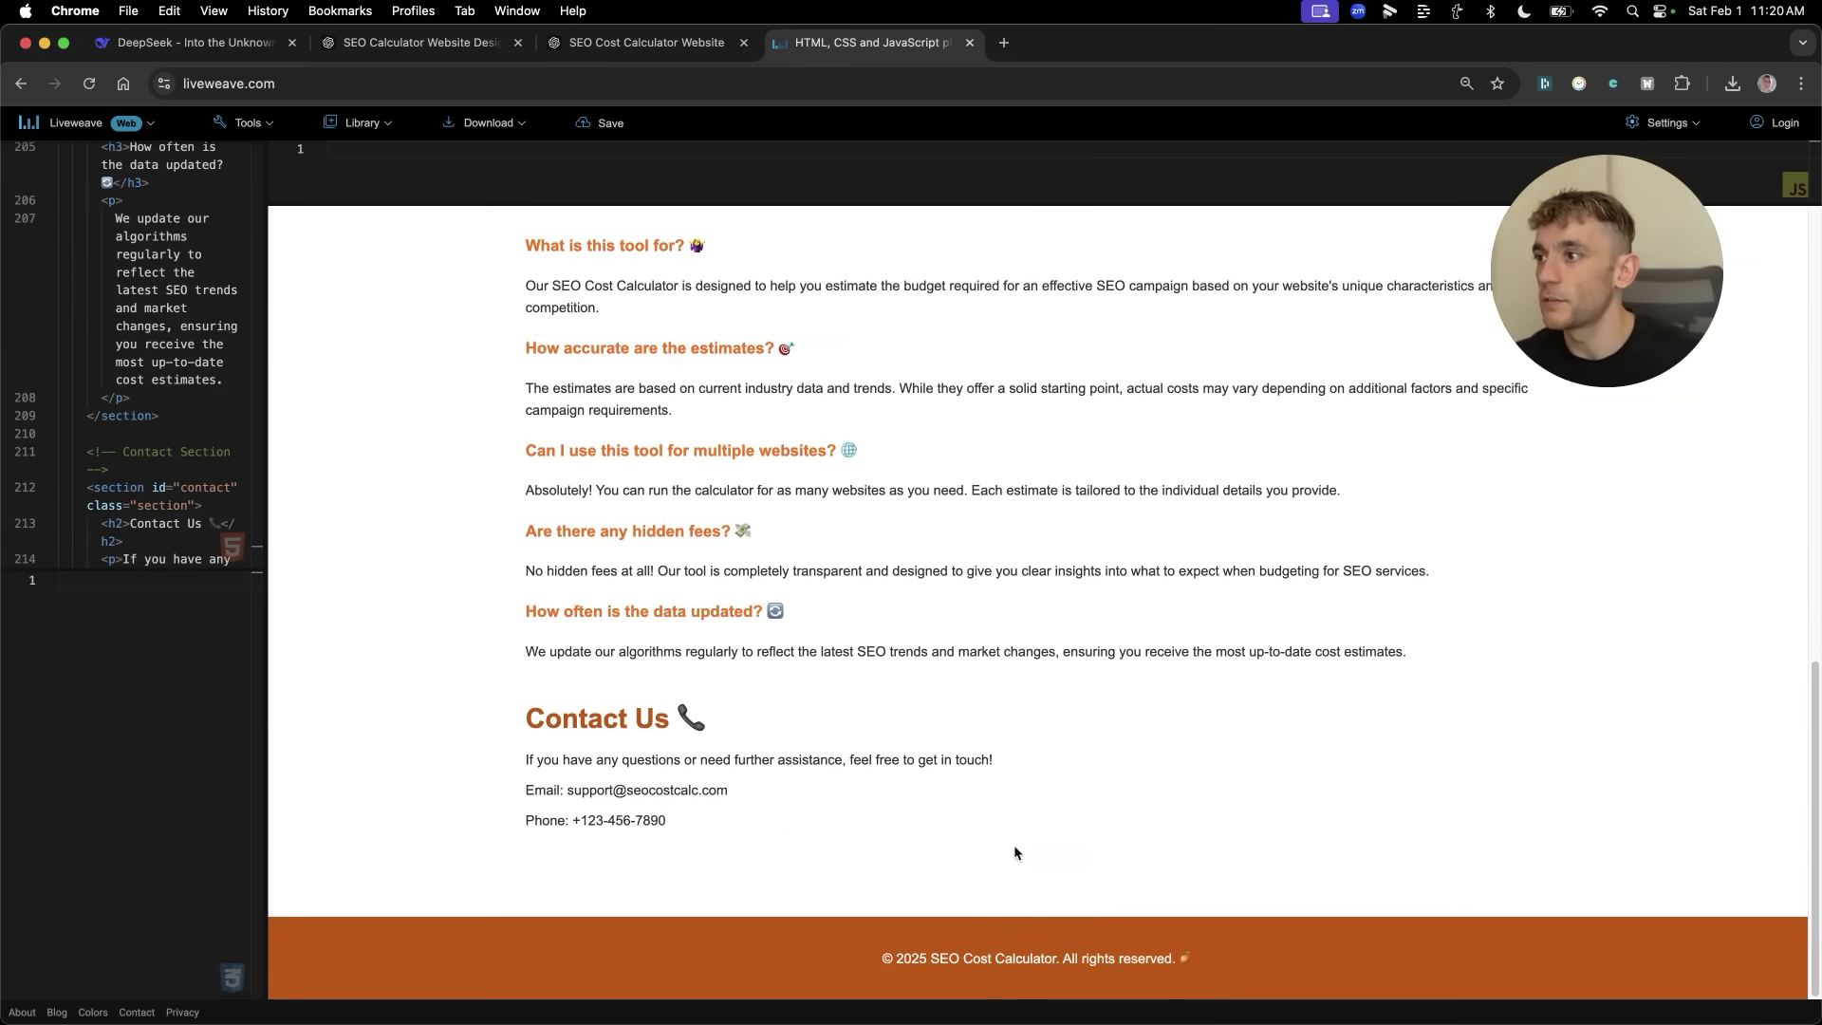
pyautogui.scroll(12, 1016, 854)
# Retry with website age 2 and current ranking 10; the form resets without an estimate.
pyautogui.click(627, 615)
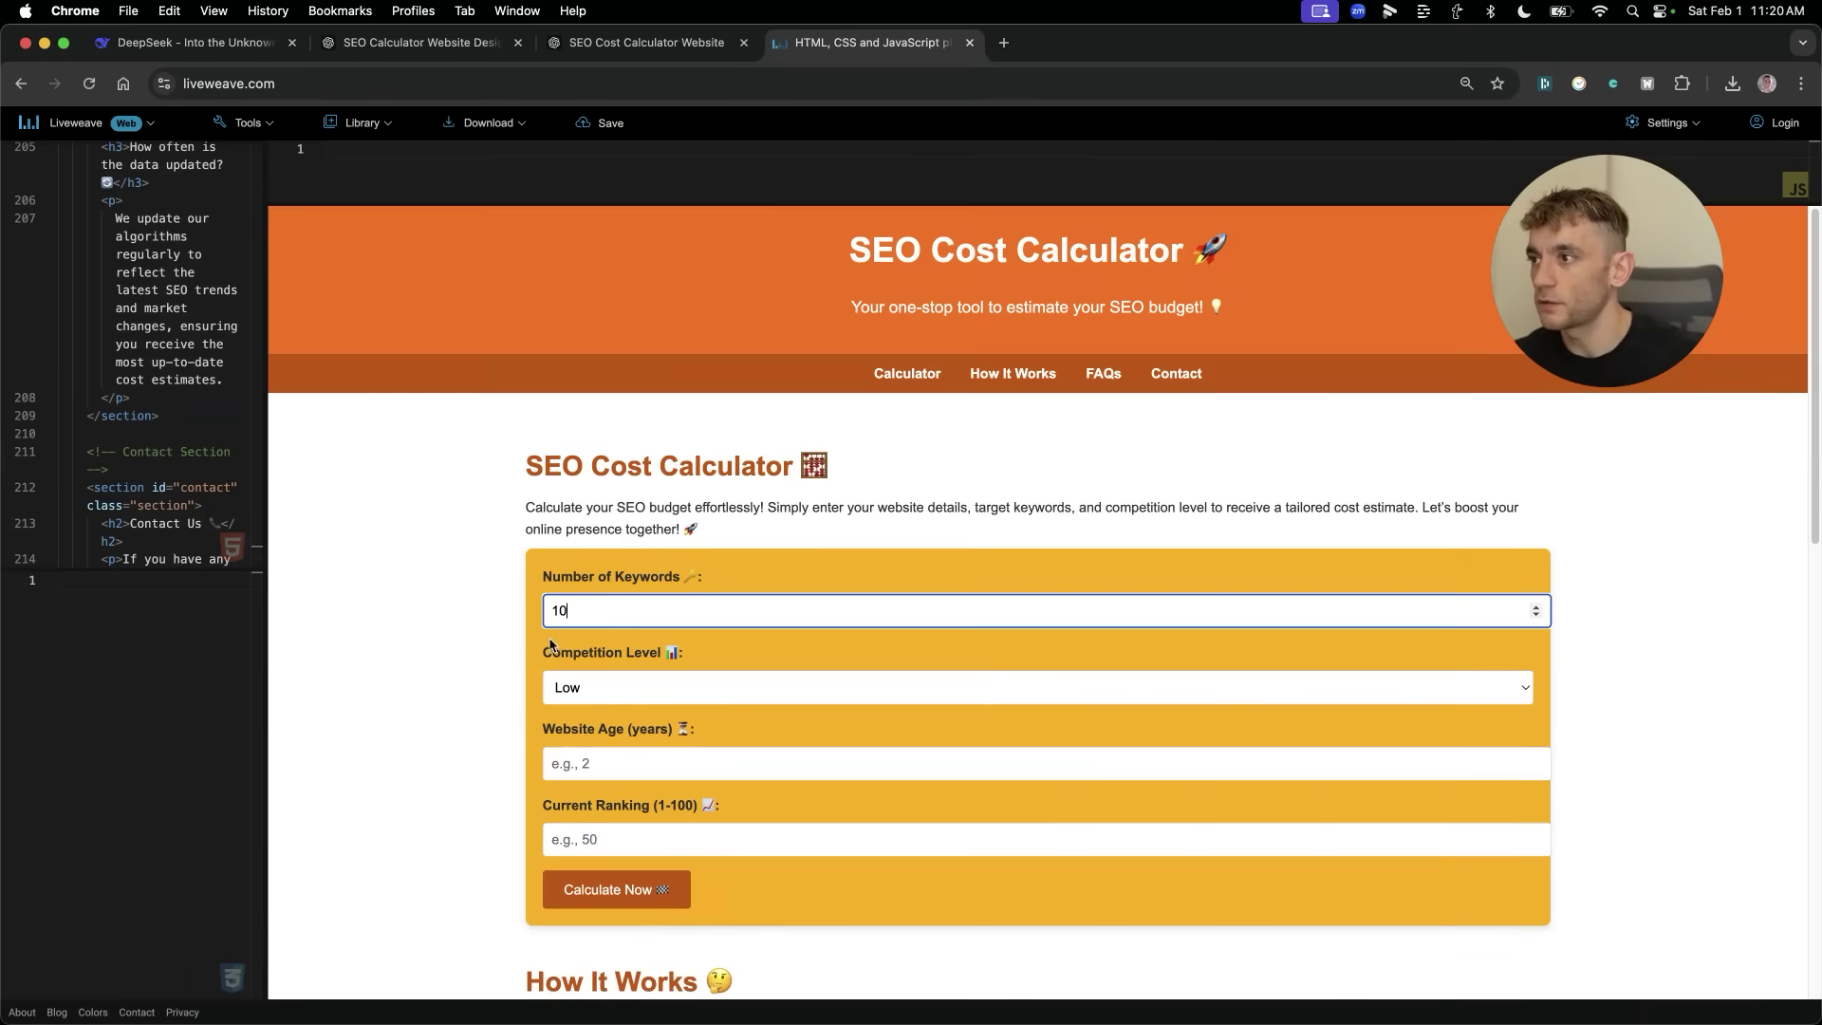
pyautogui.click(610, 761)
pyautogui.write('2')
pyautogui.click(605, 837)
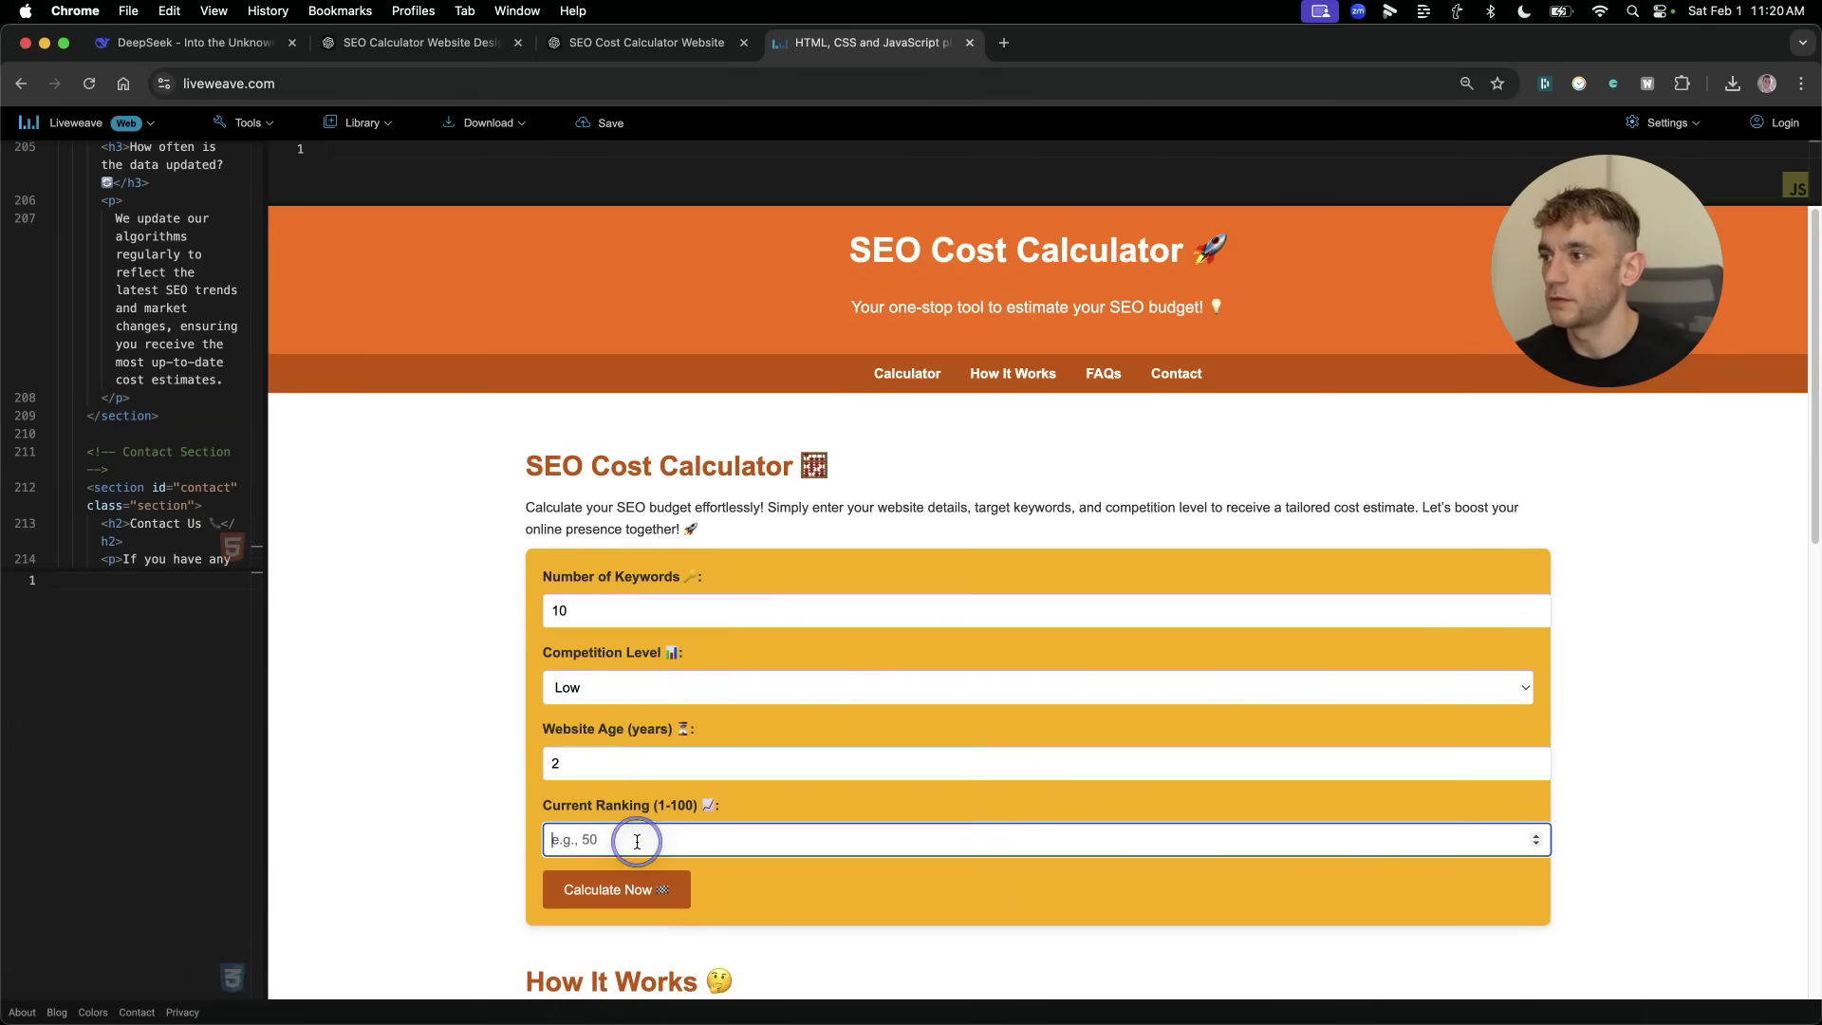
pyautogui.write('10')
pyautogui.scroll(-3, 623, 764)
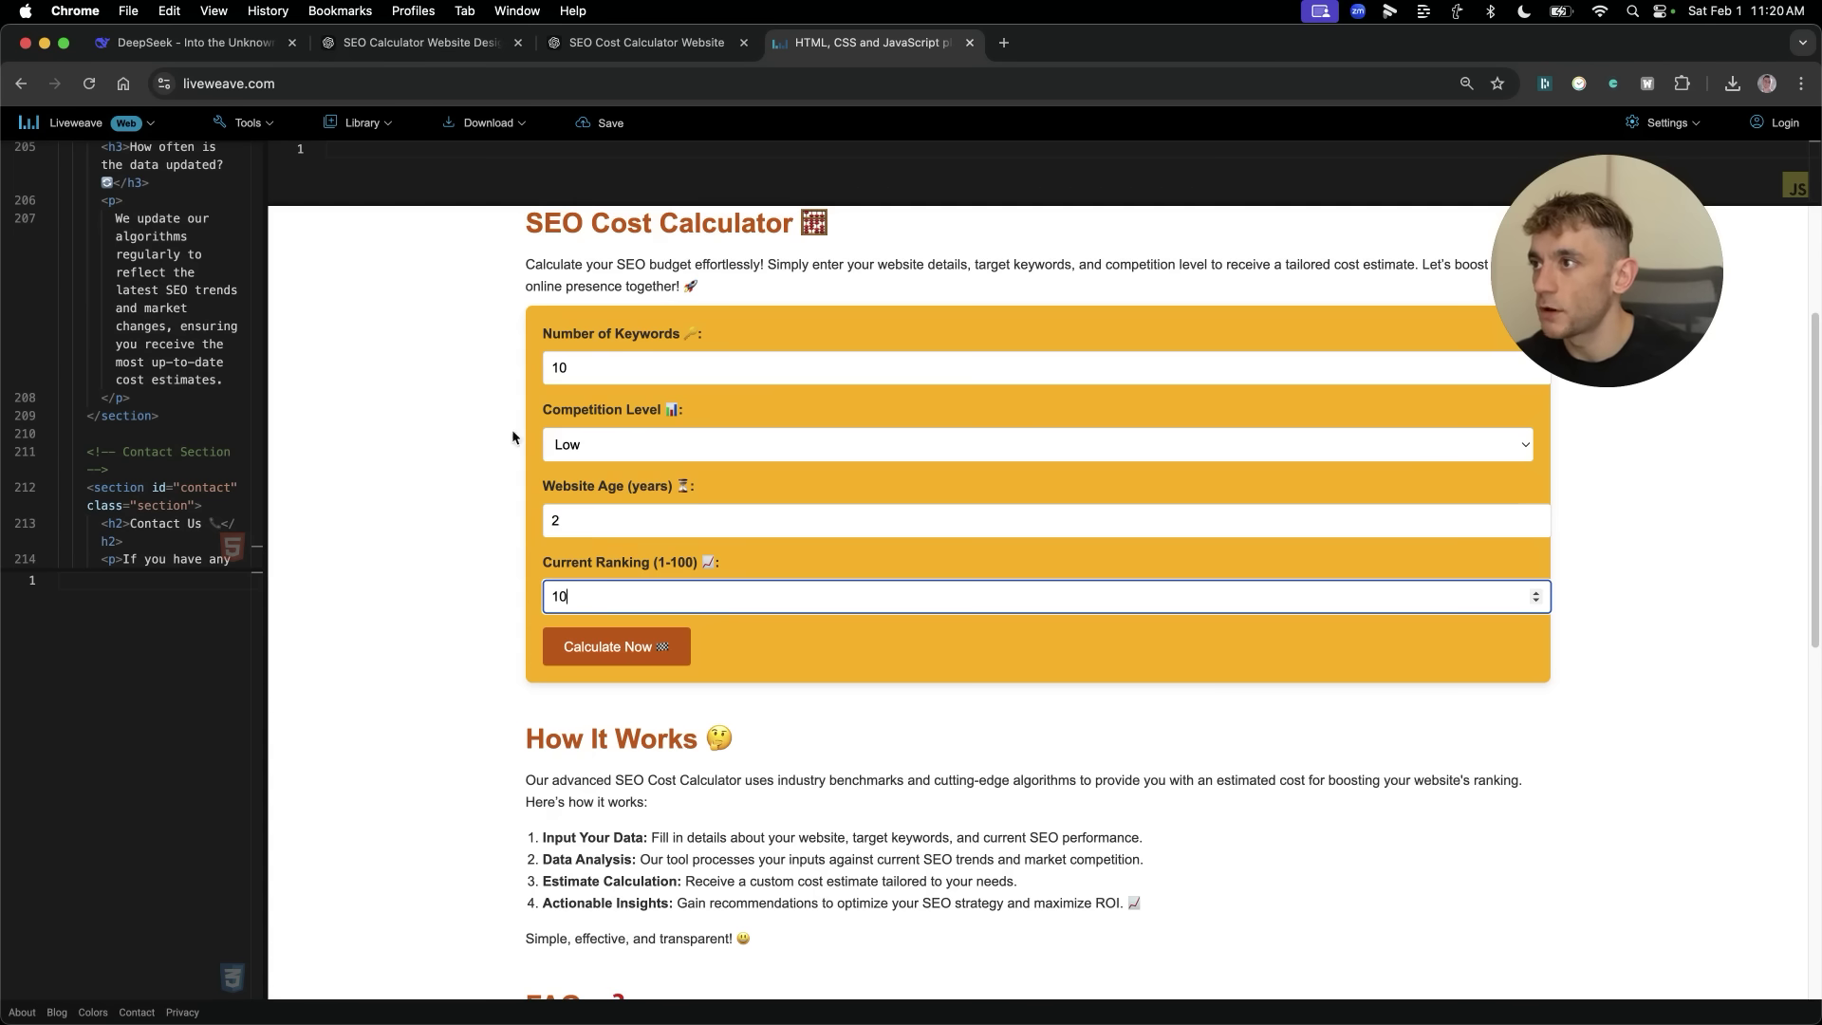
pyautogui.click(616, 646)
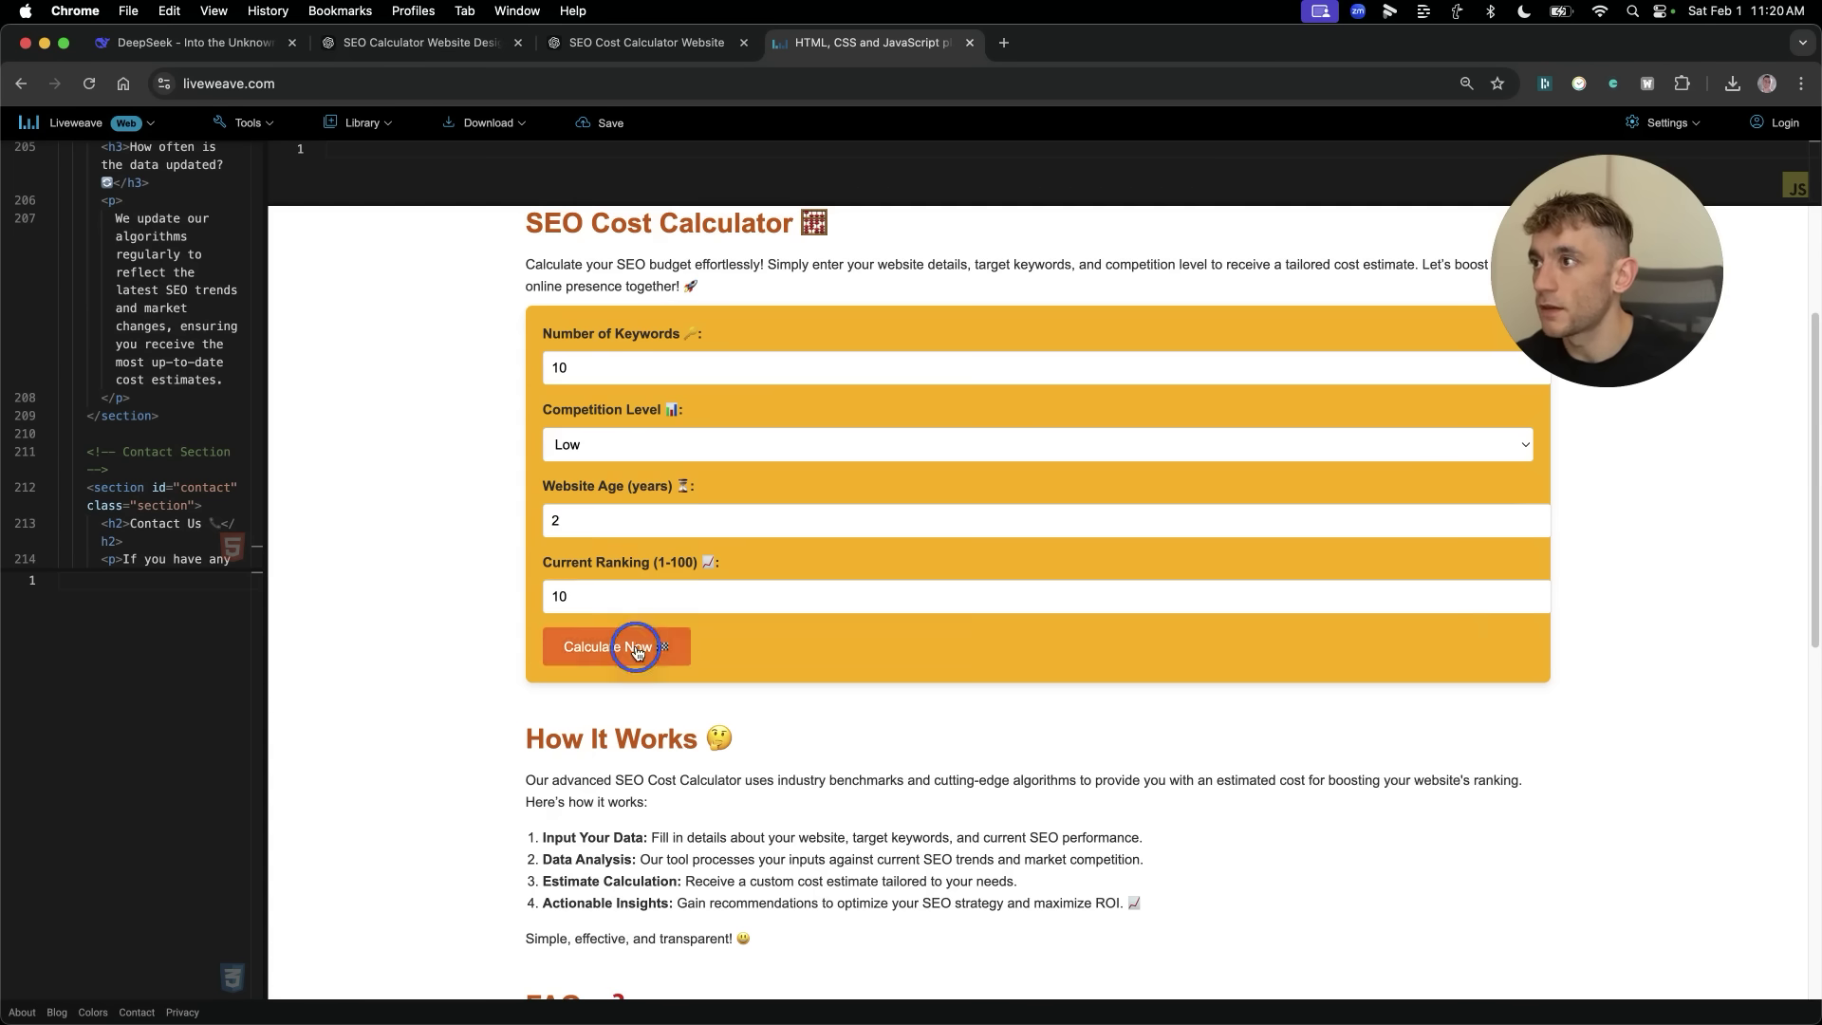
pyautogui.scroll(-15, 662, 853)
pyautogui.scroll(15, 662, 851)
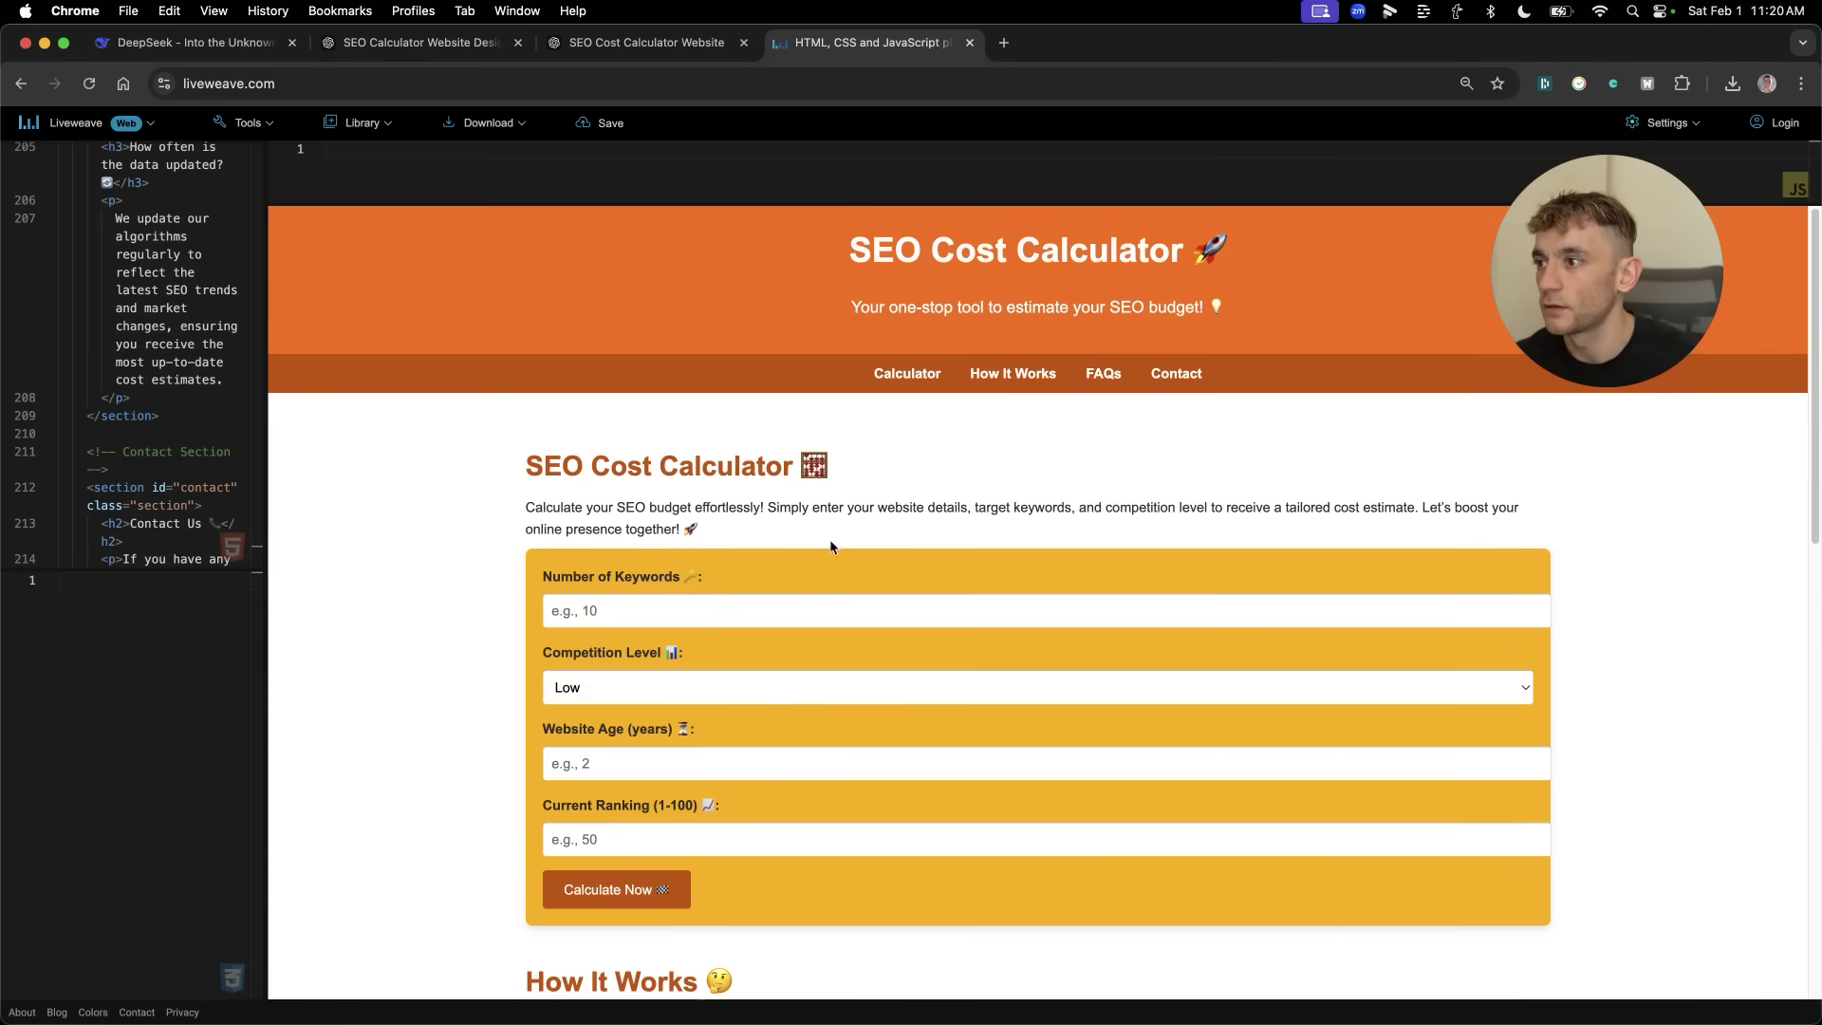
pyautogui.click(396, 45)
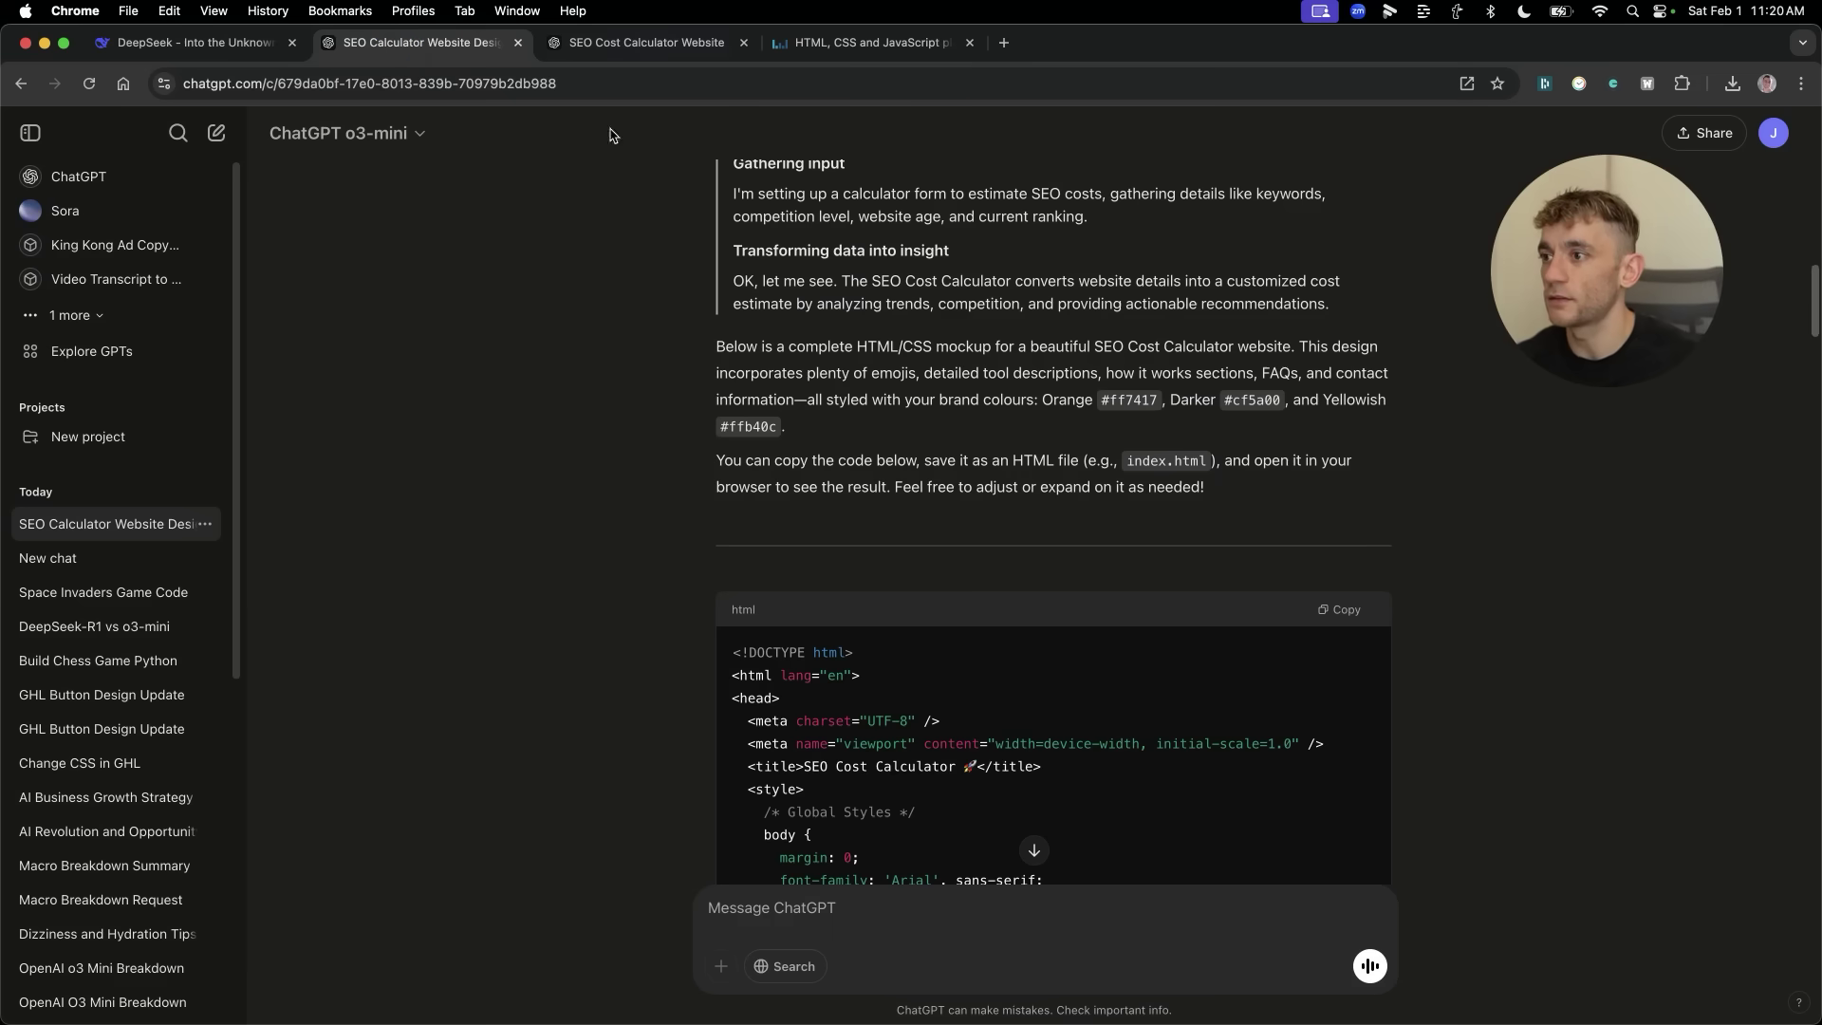
# Copy the o3-mini-high calculator code and paste it over the Liveweave HTML.
pyautogui.scroll(-20, 984, 553)
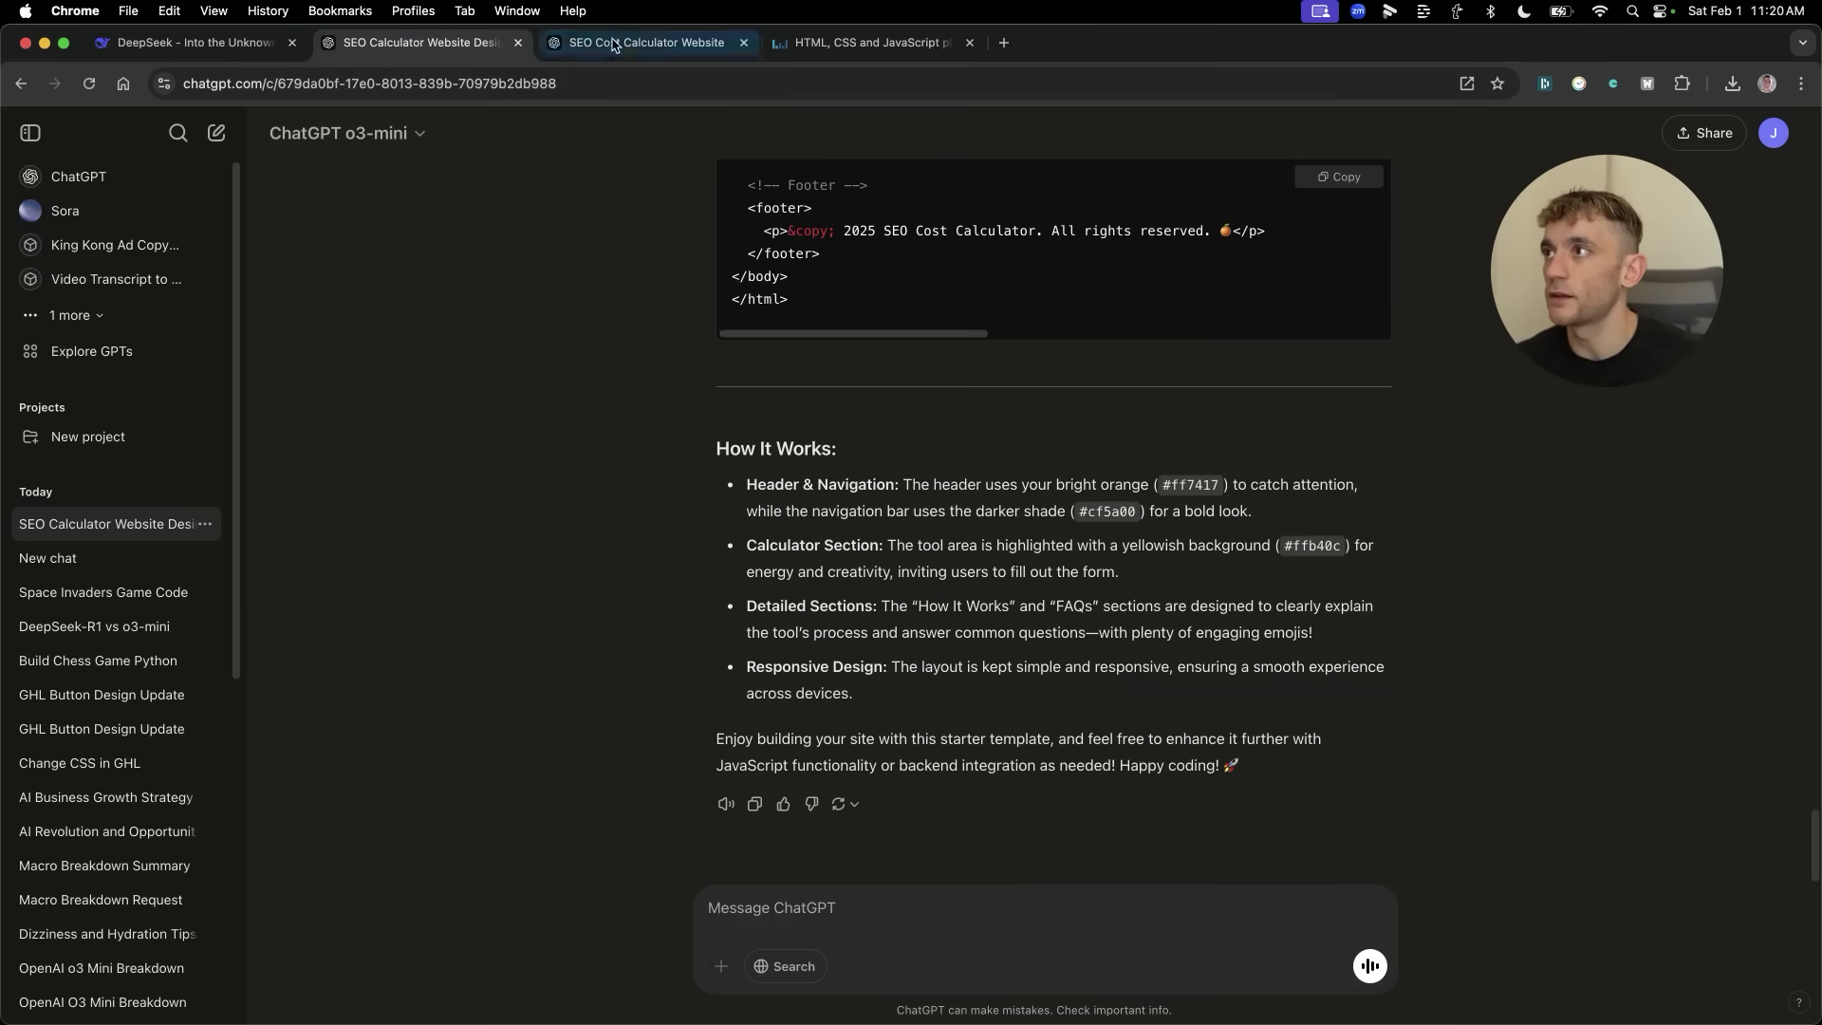
pyautogui.click(613, 44)
pyautogui.scroll(10, 1328, 488)
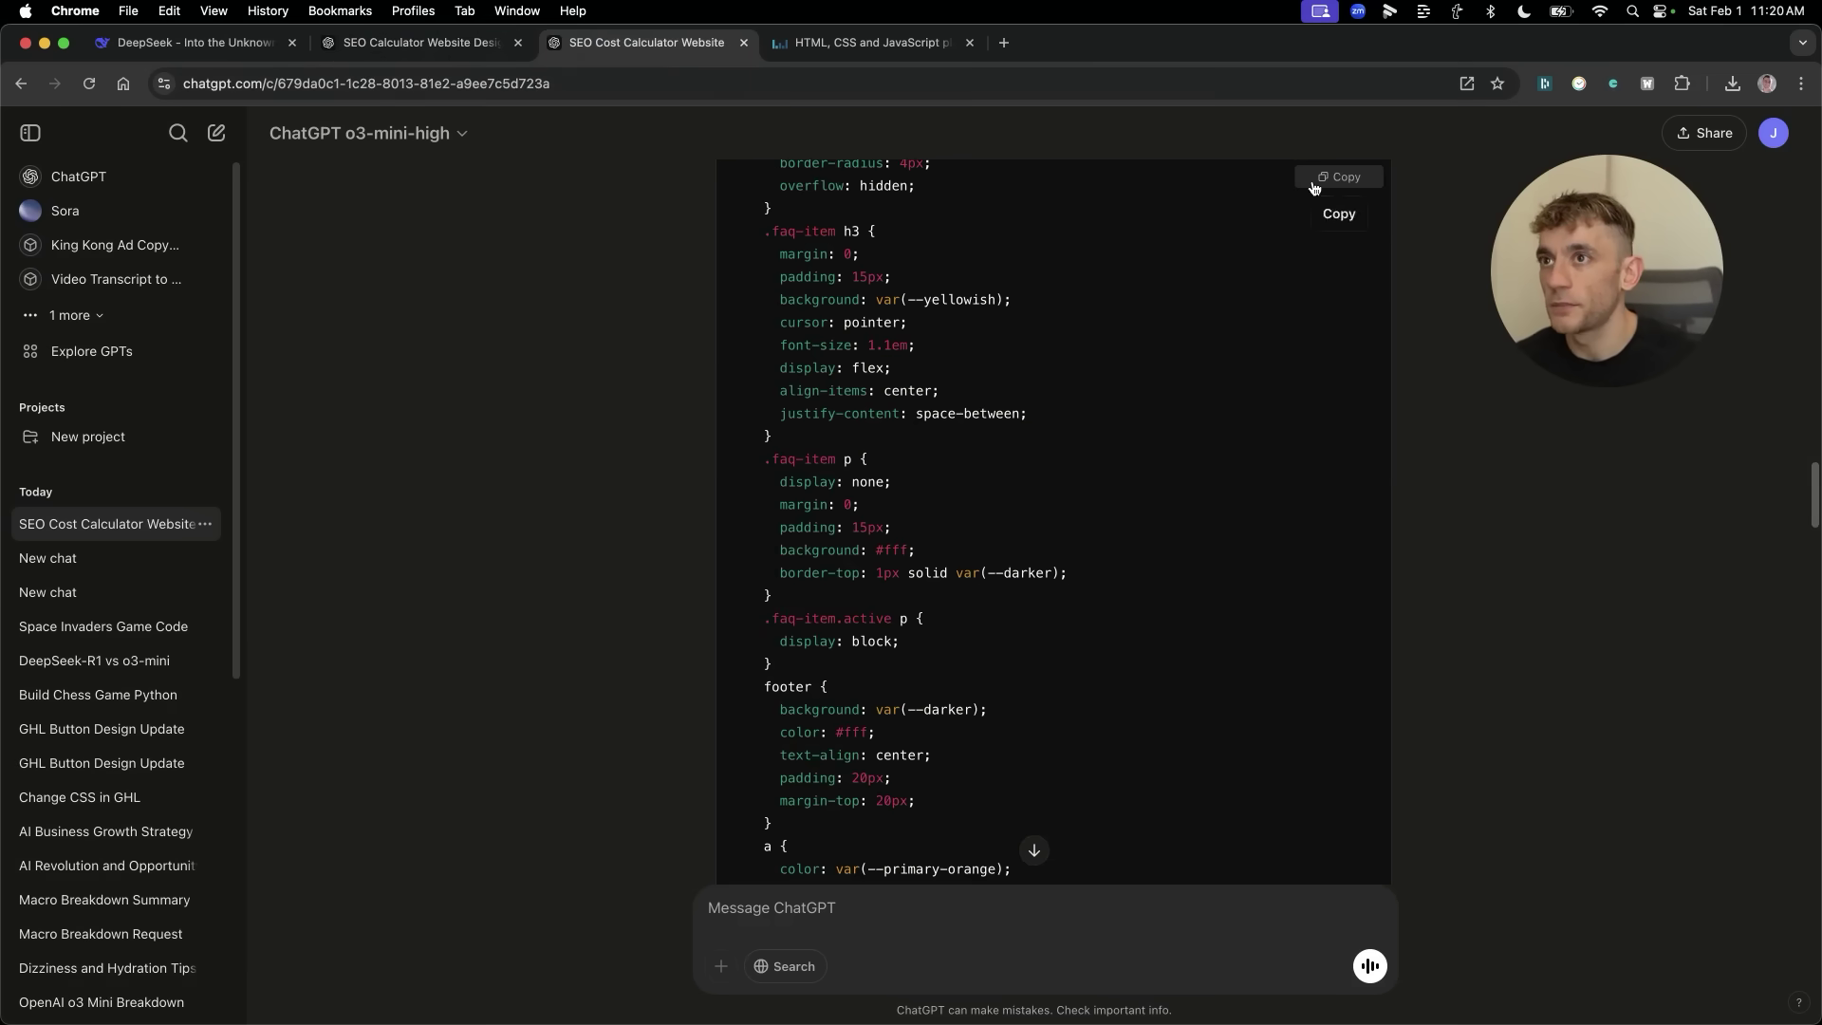
pyautogui.click(1313, 180)
pyautogui.click(871, 43)
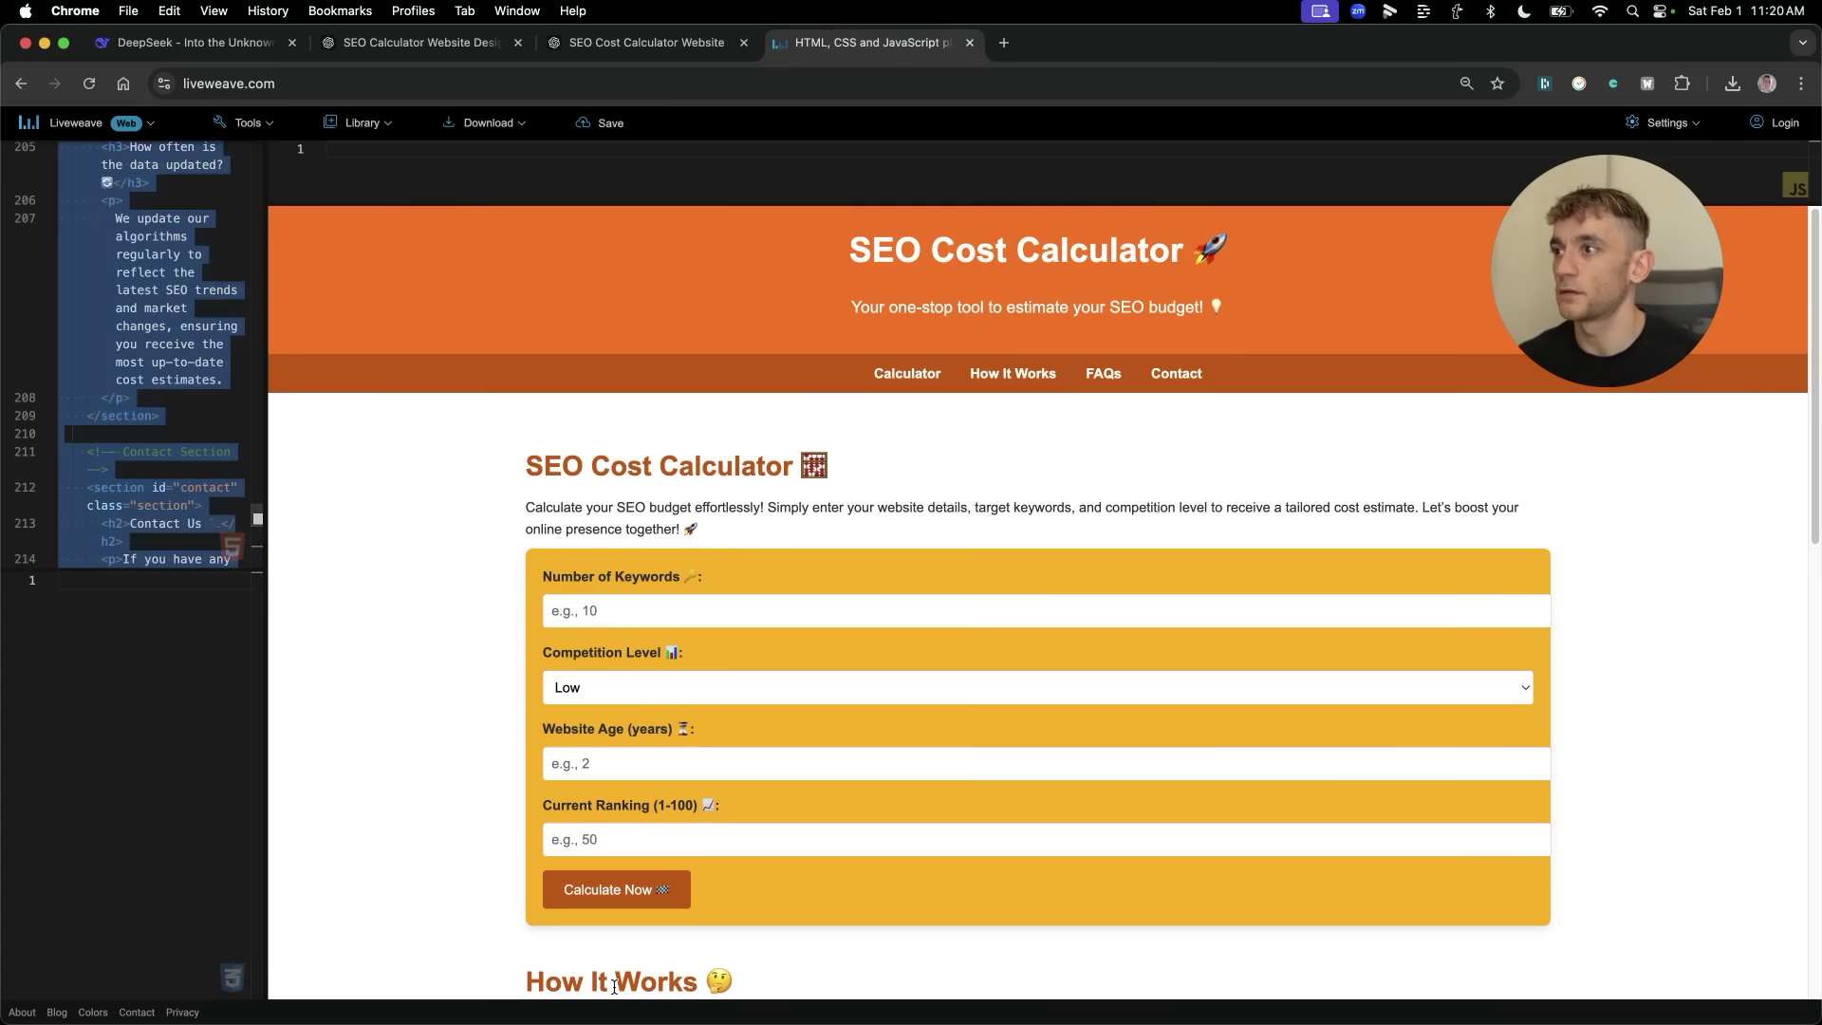
pyautogui.press('super+v')
# Calculate with traffic 500, conversion 2 and cost 1.5, getting an Estimated SEO Cost of $15.00.
pyautogui.click(664, 607)
pyautogui.write('50')
pyautogui.click(617, 679)
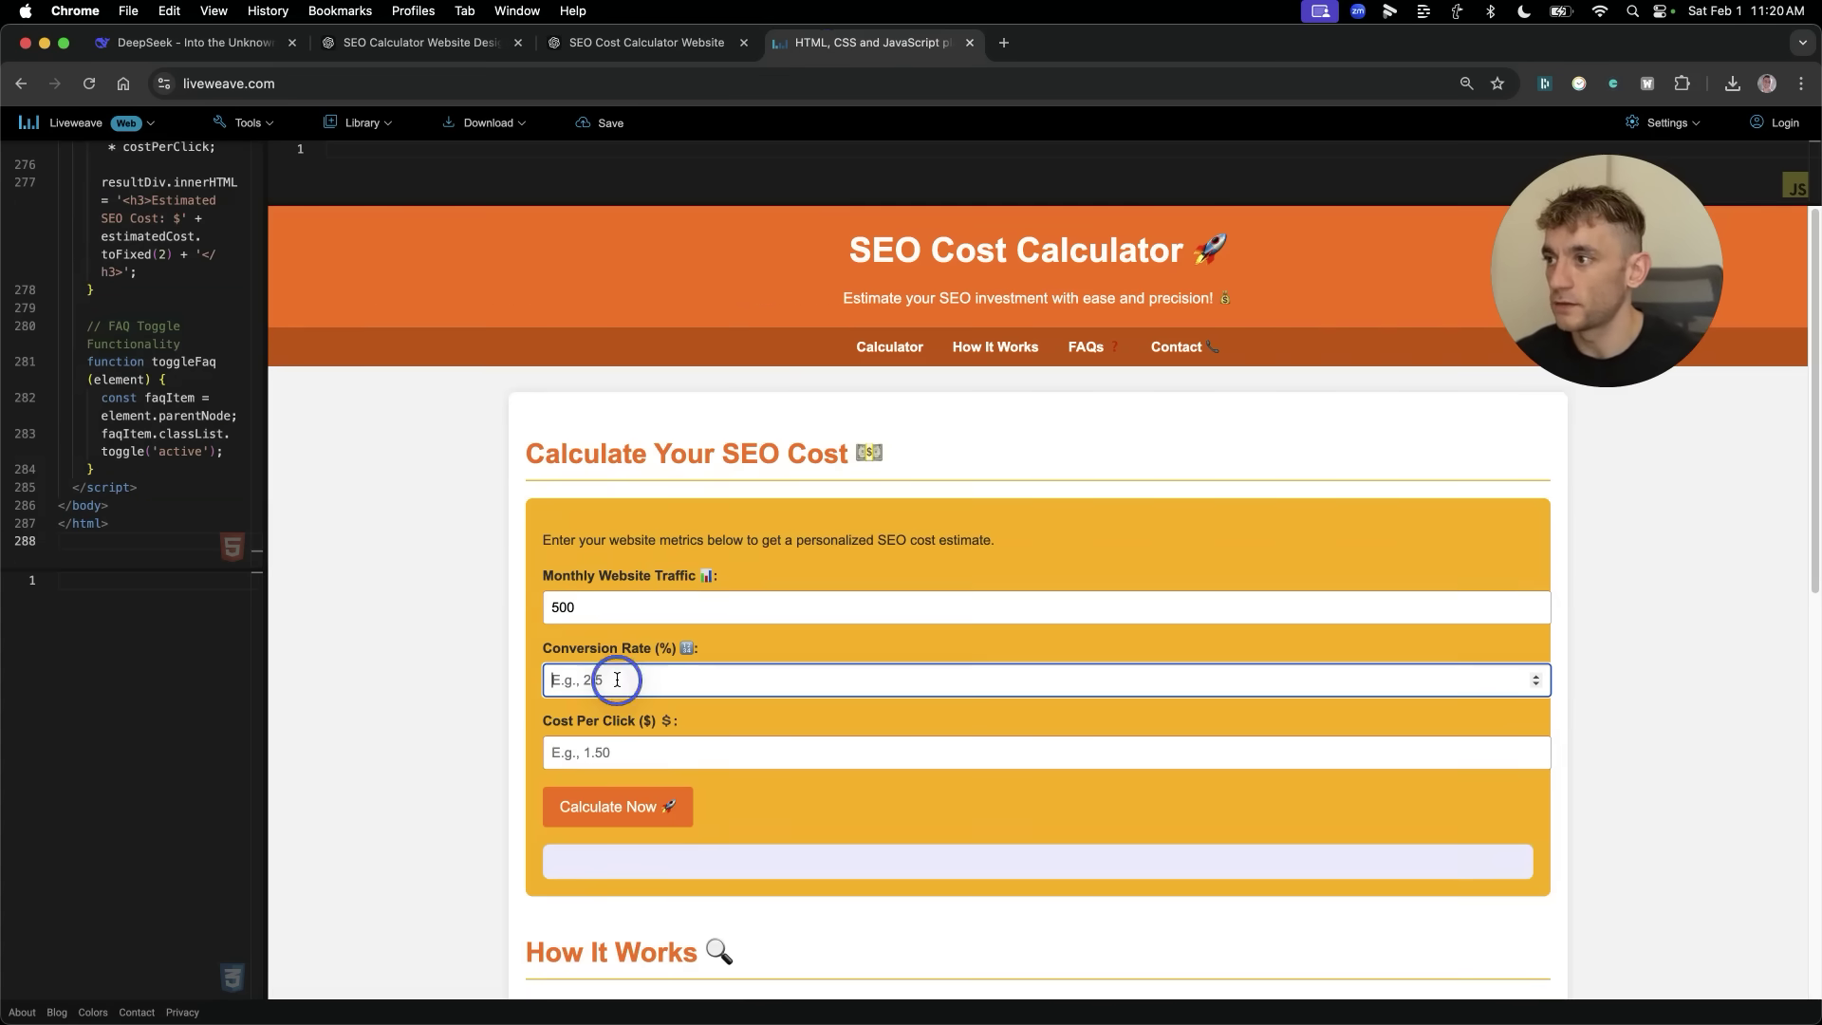
pyautogui.click(593, 749)
pyautogui.write('1.5')
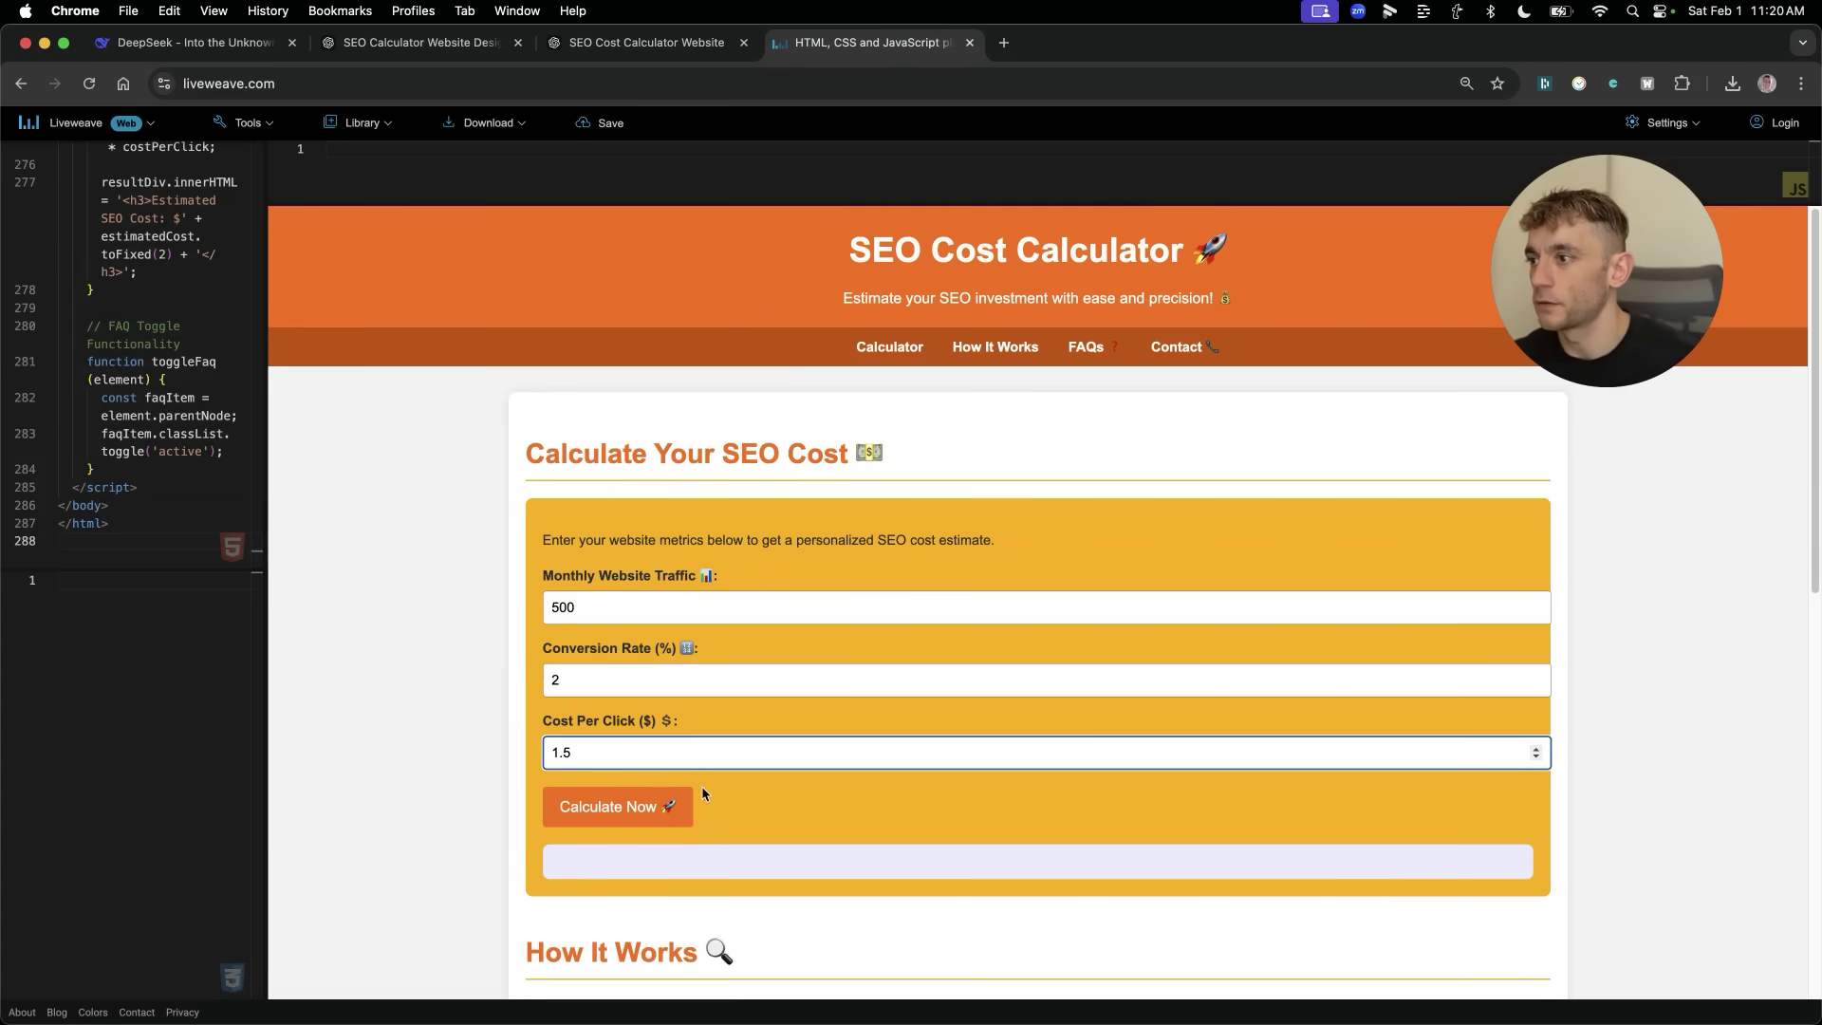
pyautogui.click(675, 806)
pyautogui.scroll(-3, 919, 799)
# Expand the four FAQ answers in the o3-mini-high calculator preview.
pyautogui.moveTo(913, 611); pyautogui.dragTo(1260, 600)
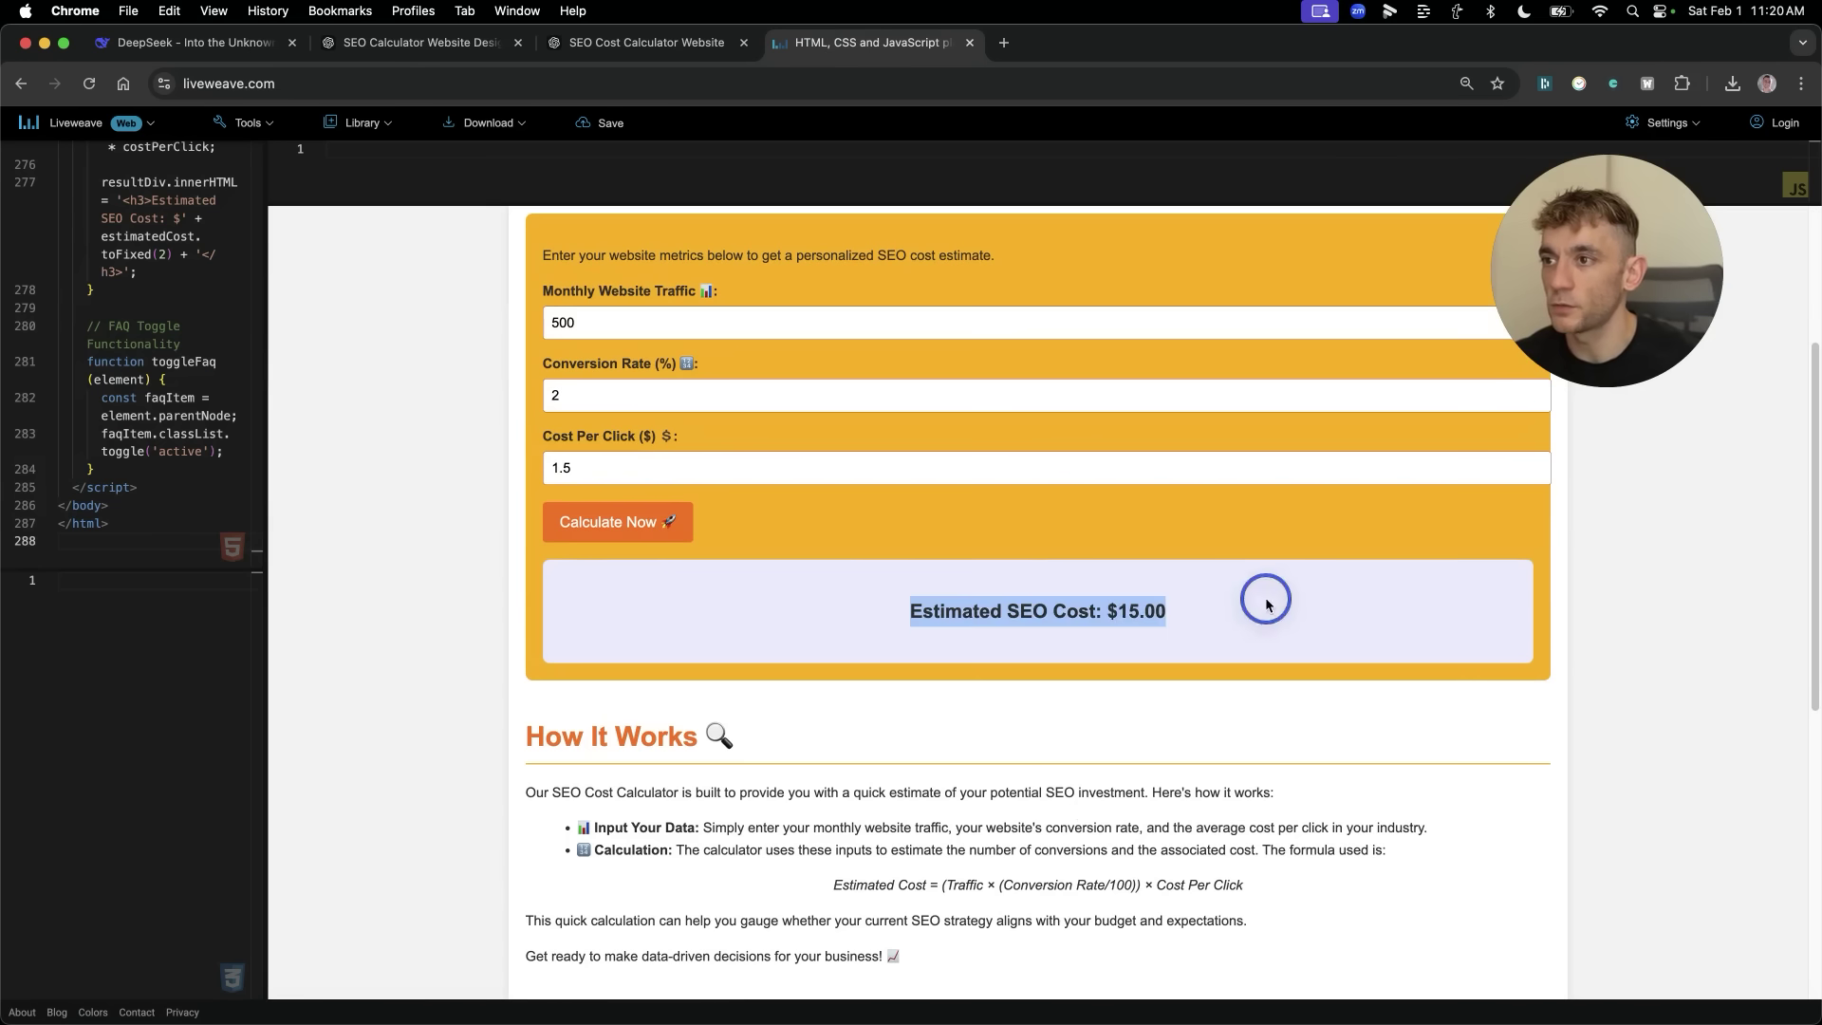
pyautogui.scroll(-8, 1177, 765)
pyautogui.click(1198, 509)
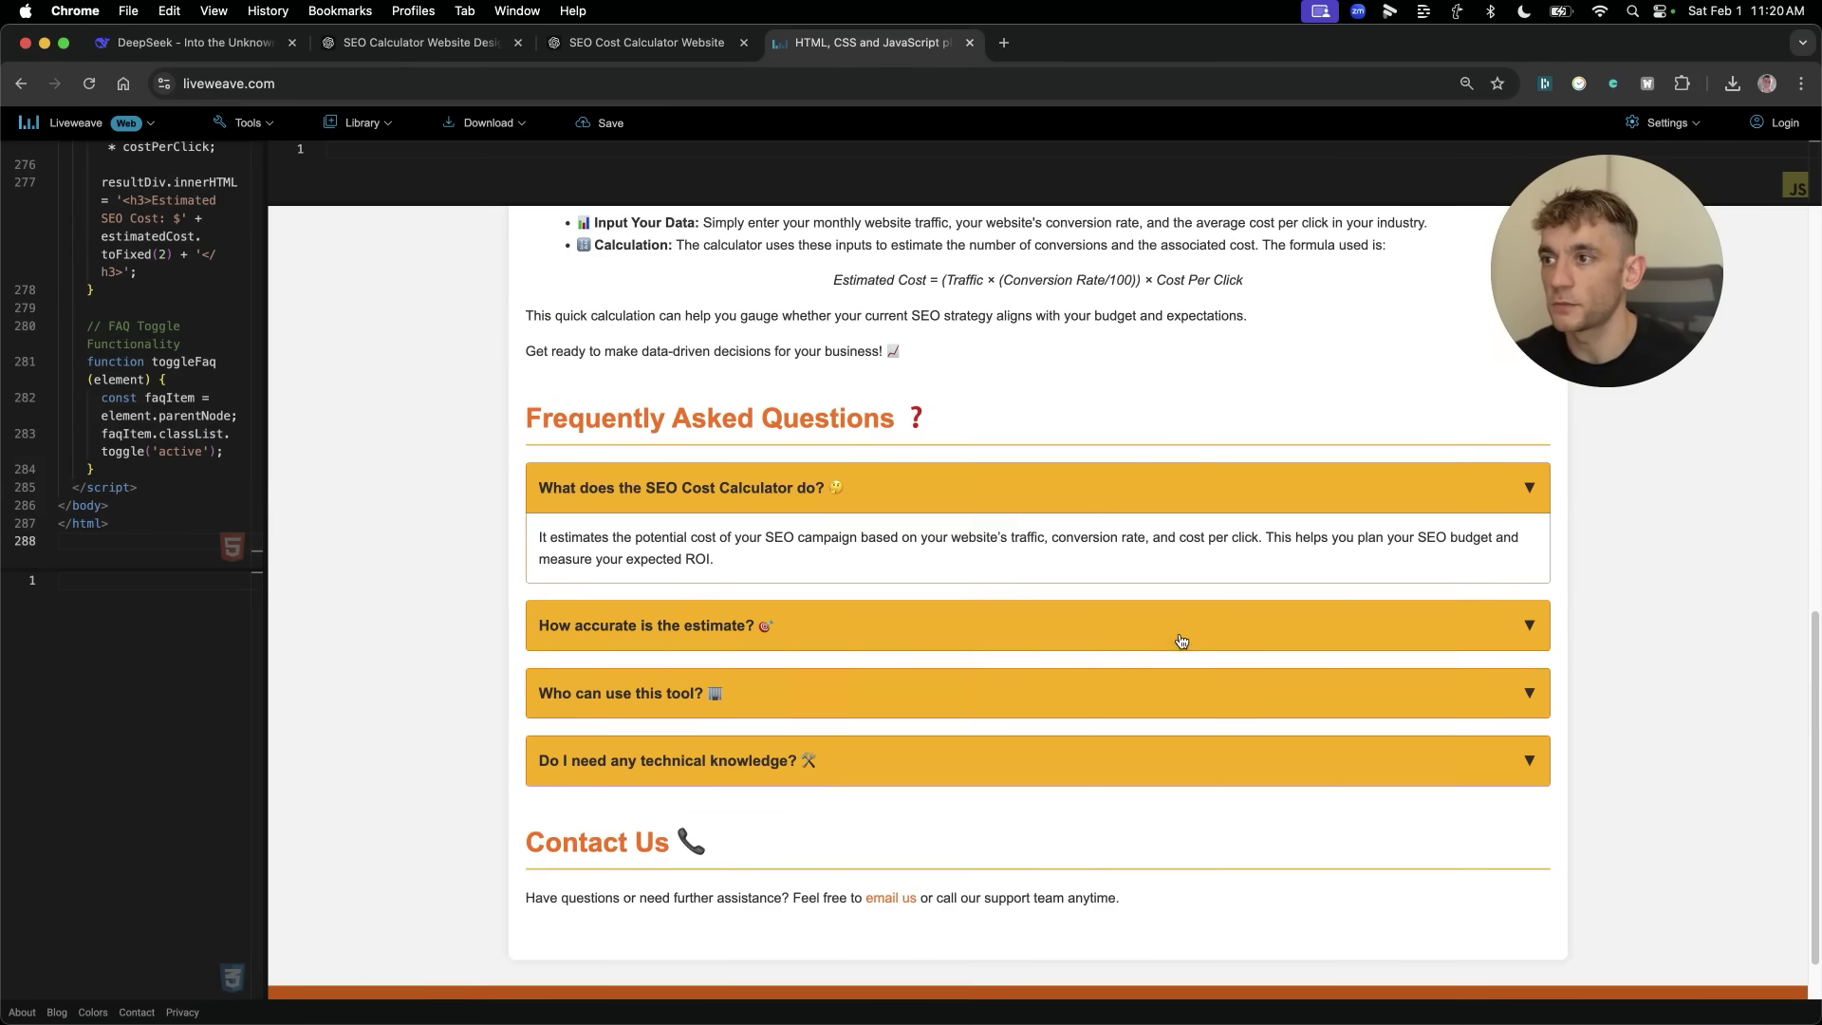
pyautogui.click(1180, 638)
pyautogui.click(1087, 748)
pyautogui.click(1040, 901)
pyautogui.scroll(10, 904, 417)
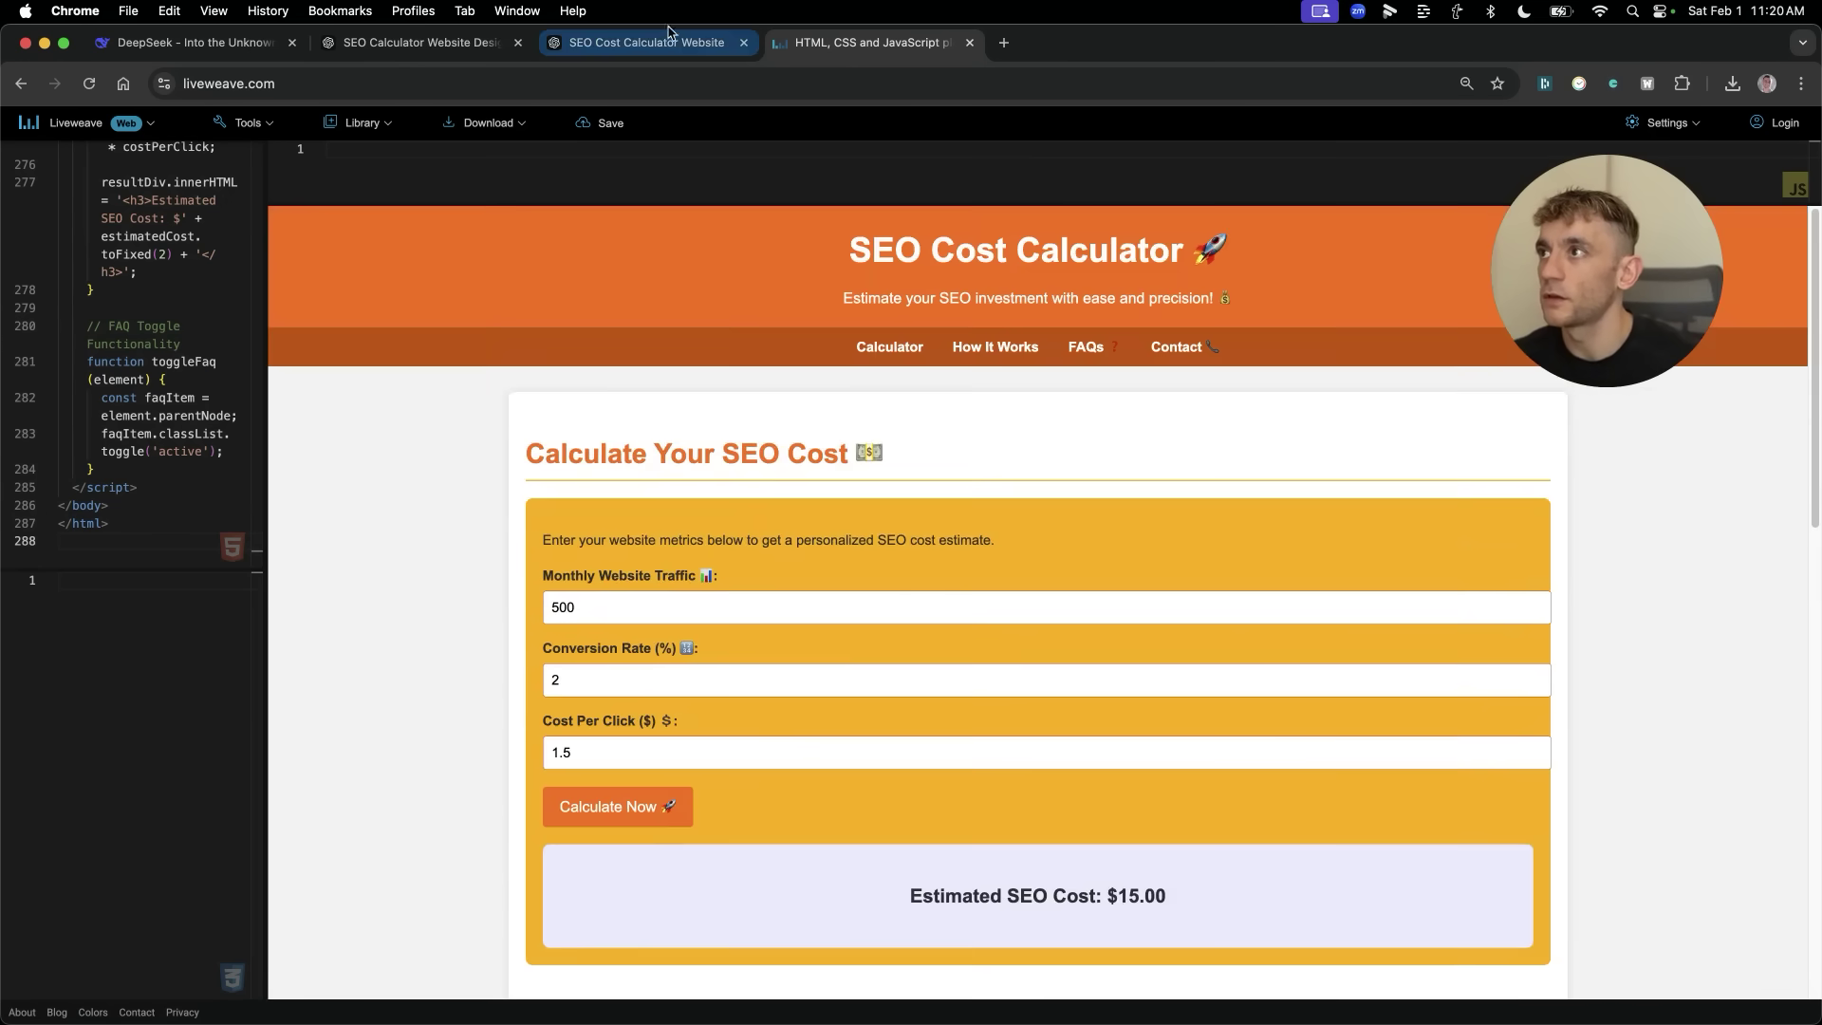
pyautogui.click(626, 43)
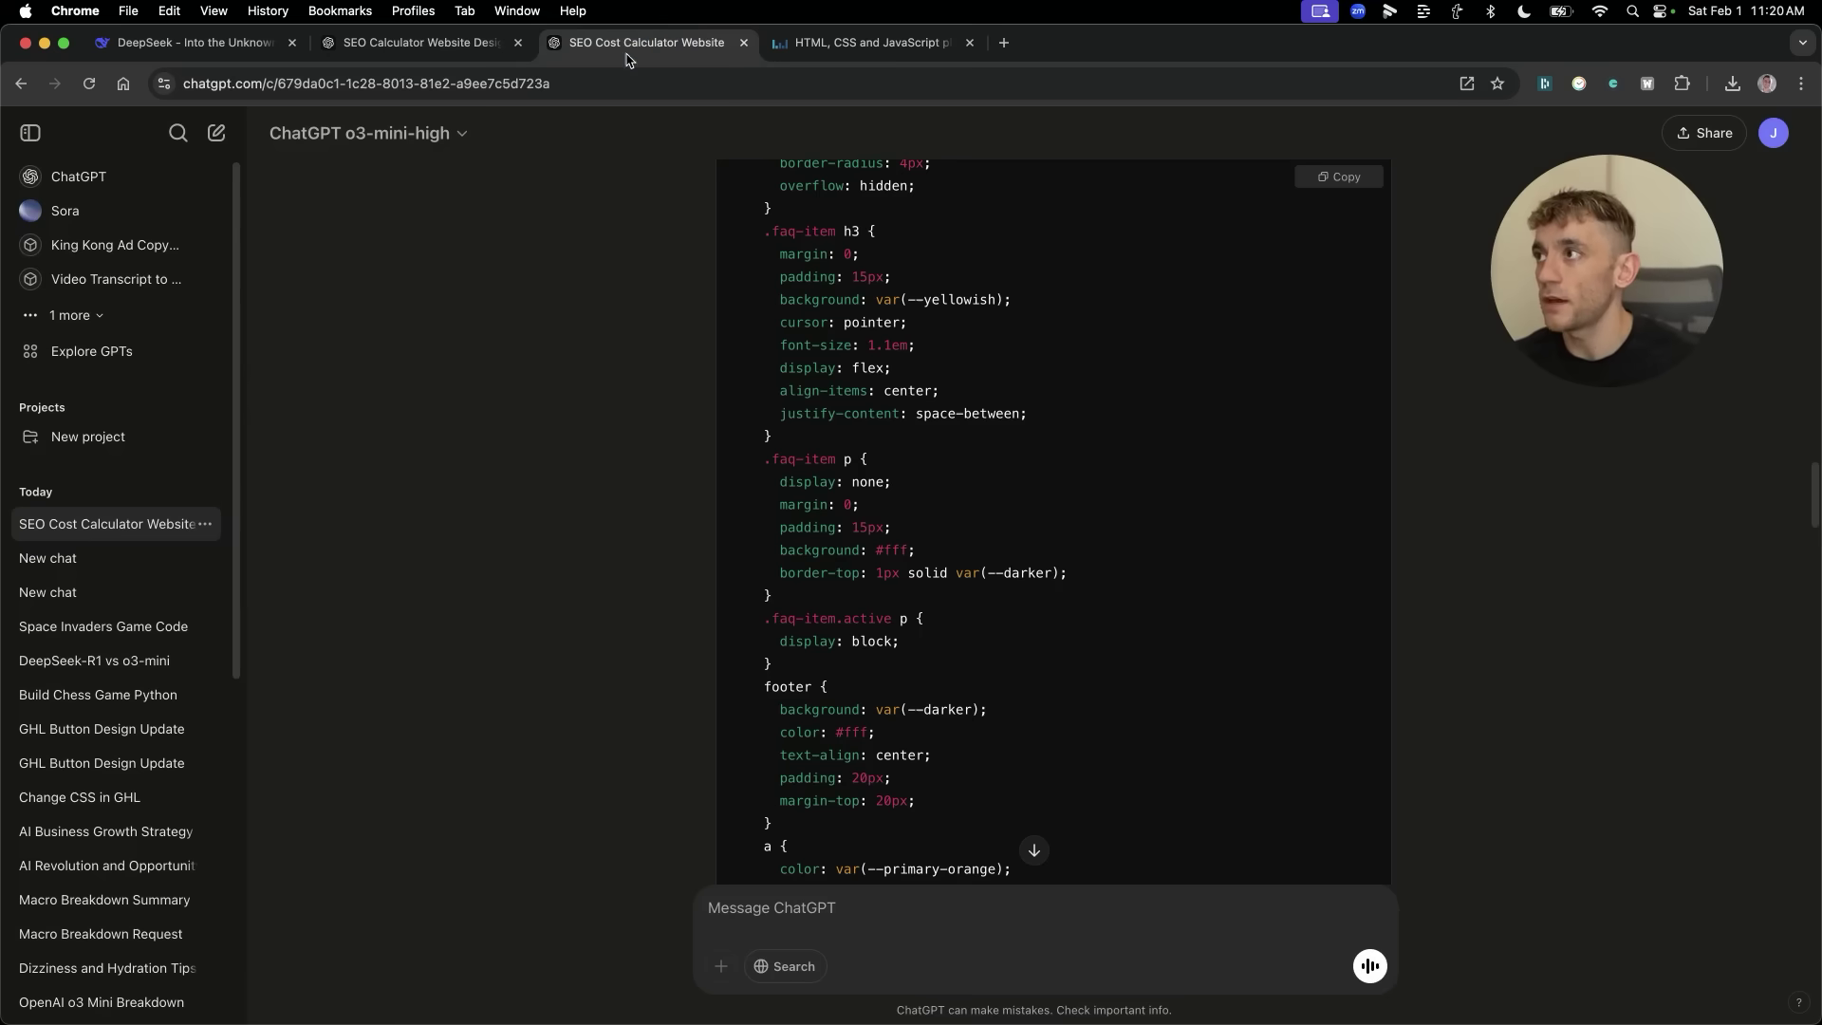
pyautogui.click(398, 43)
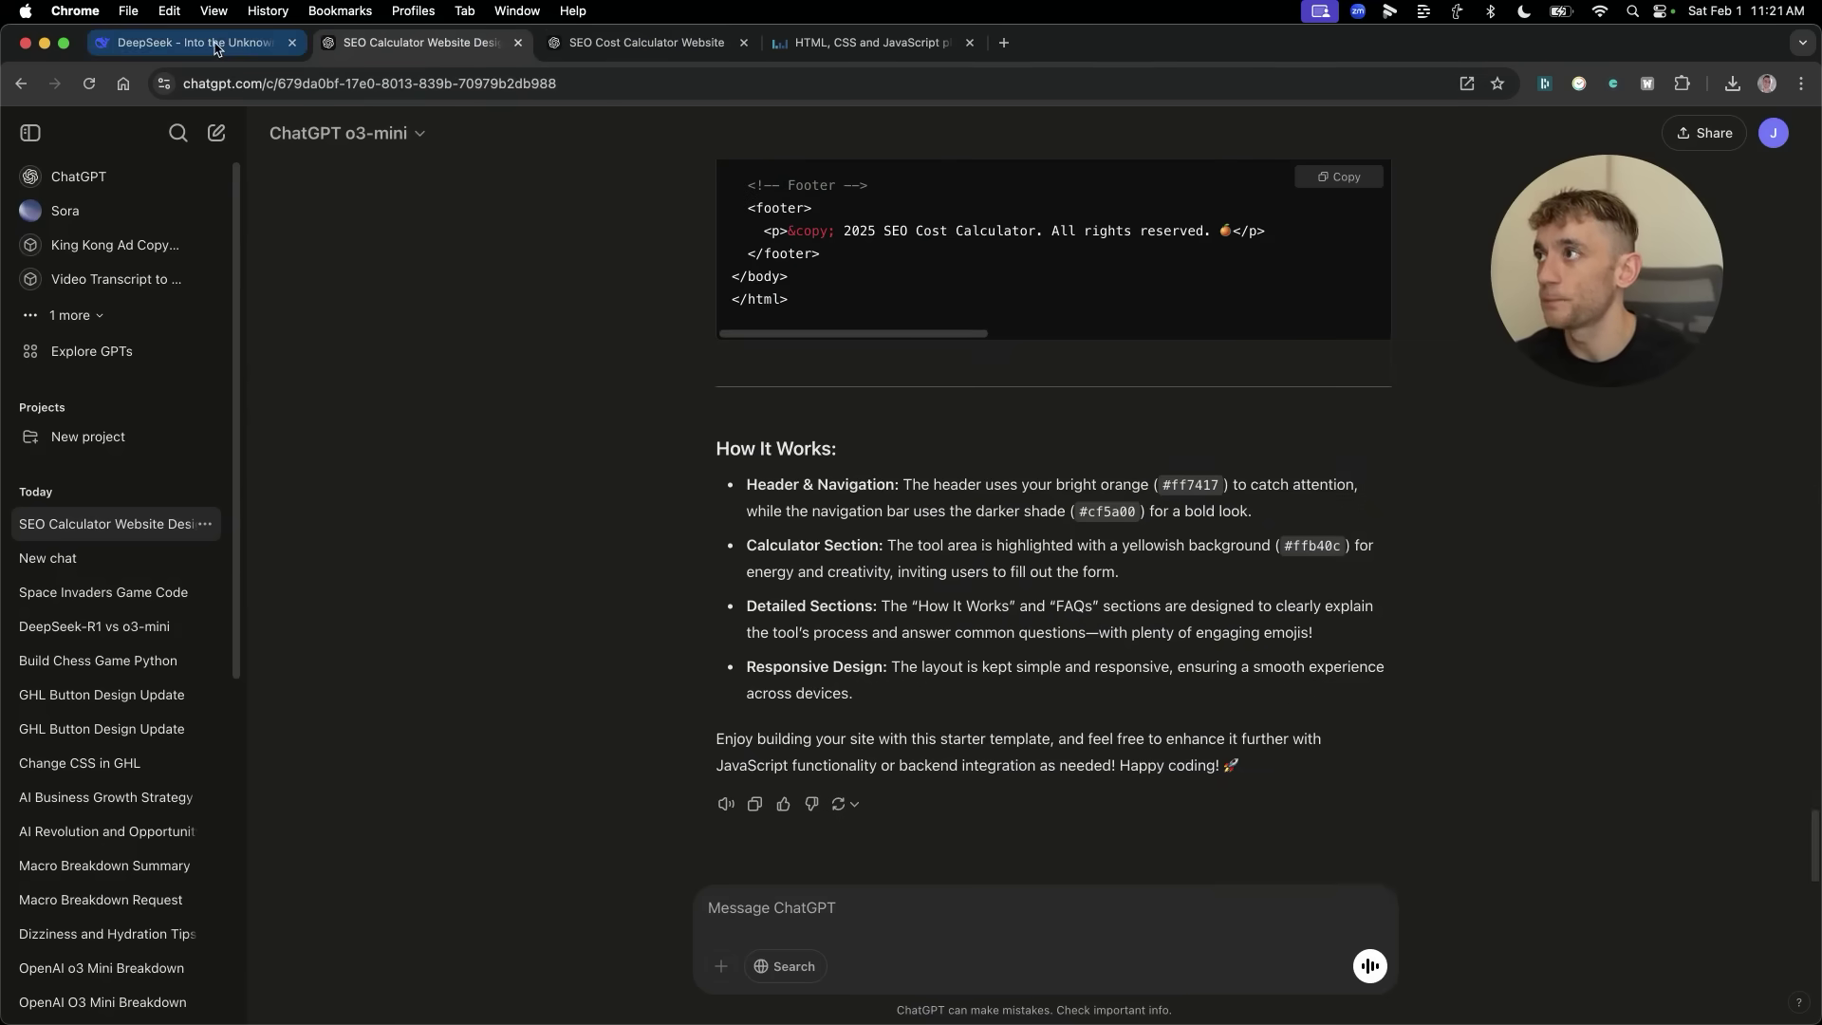
# Run DeepSeek's calculator HTML as a live preview.
pyautogui.click(873, 47)
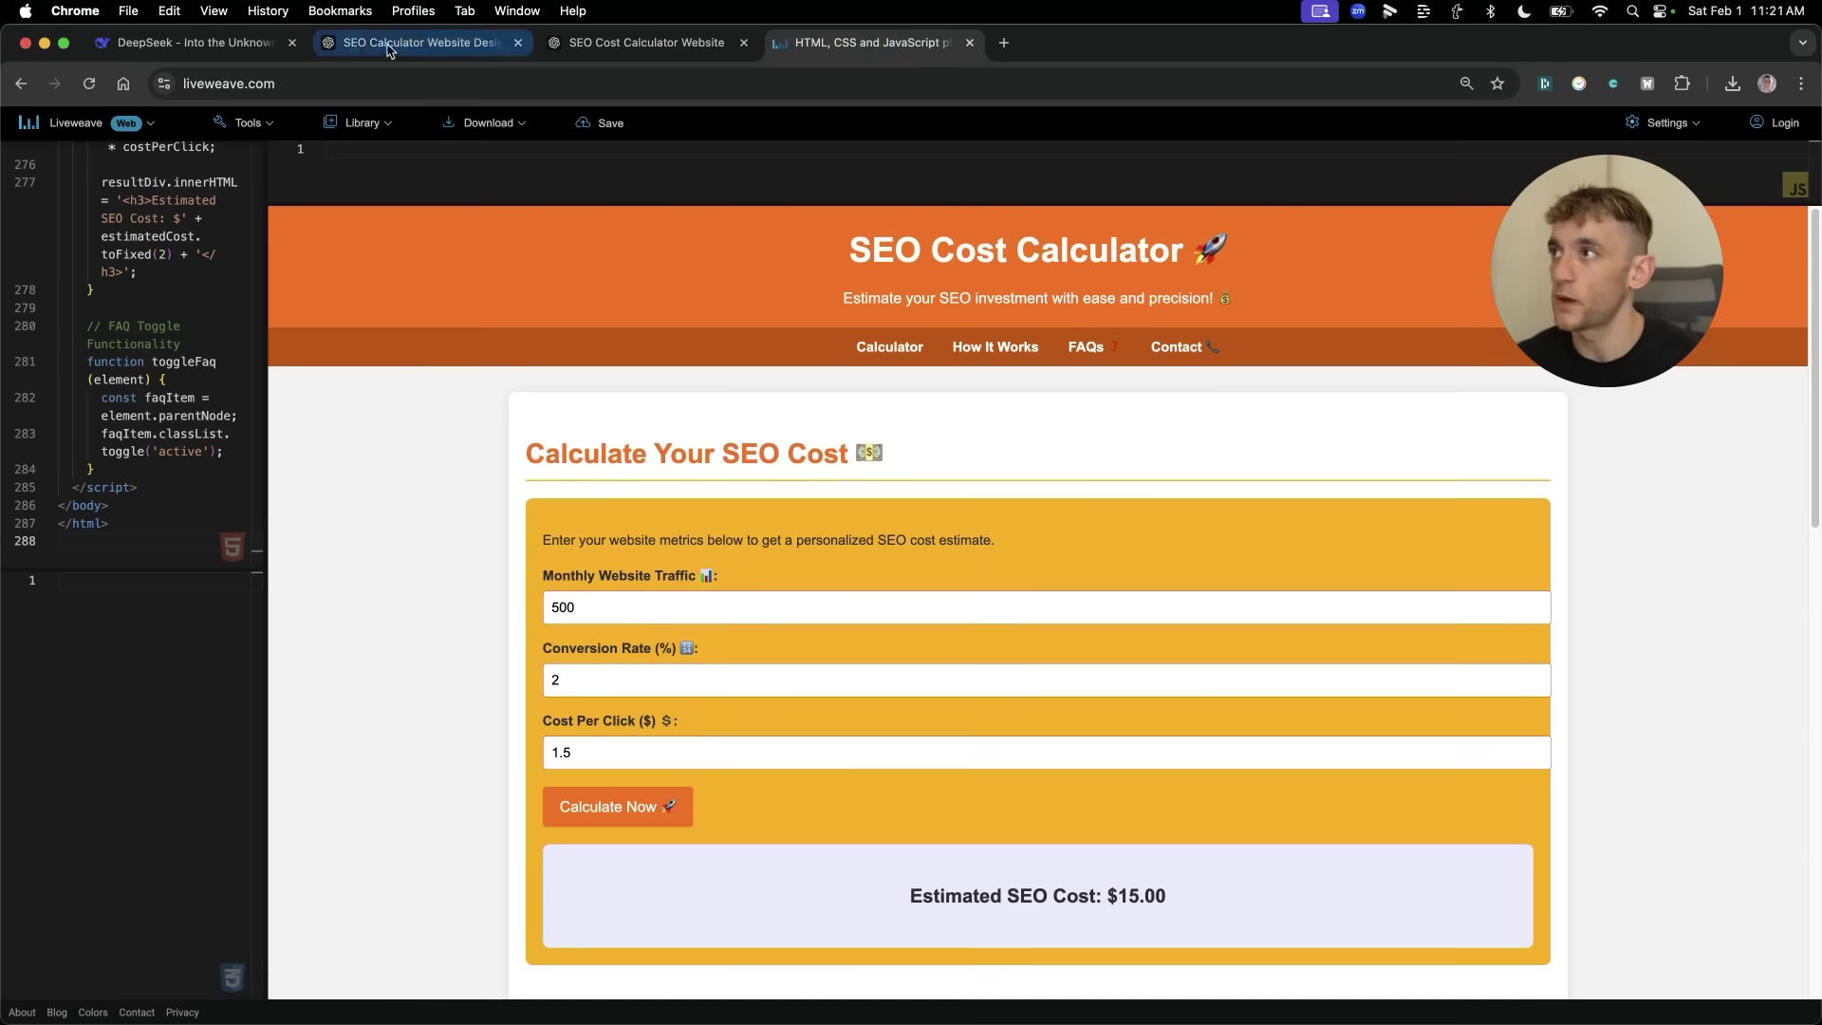
pyautogui.click(234, 43)
pyautogui.scroll(4, 1026, 619)
pyautogui.scroll(15, 1025, 619)
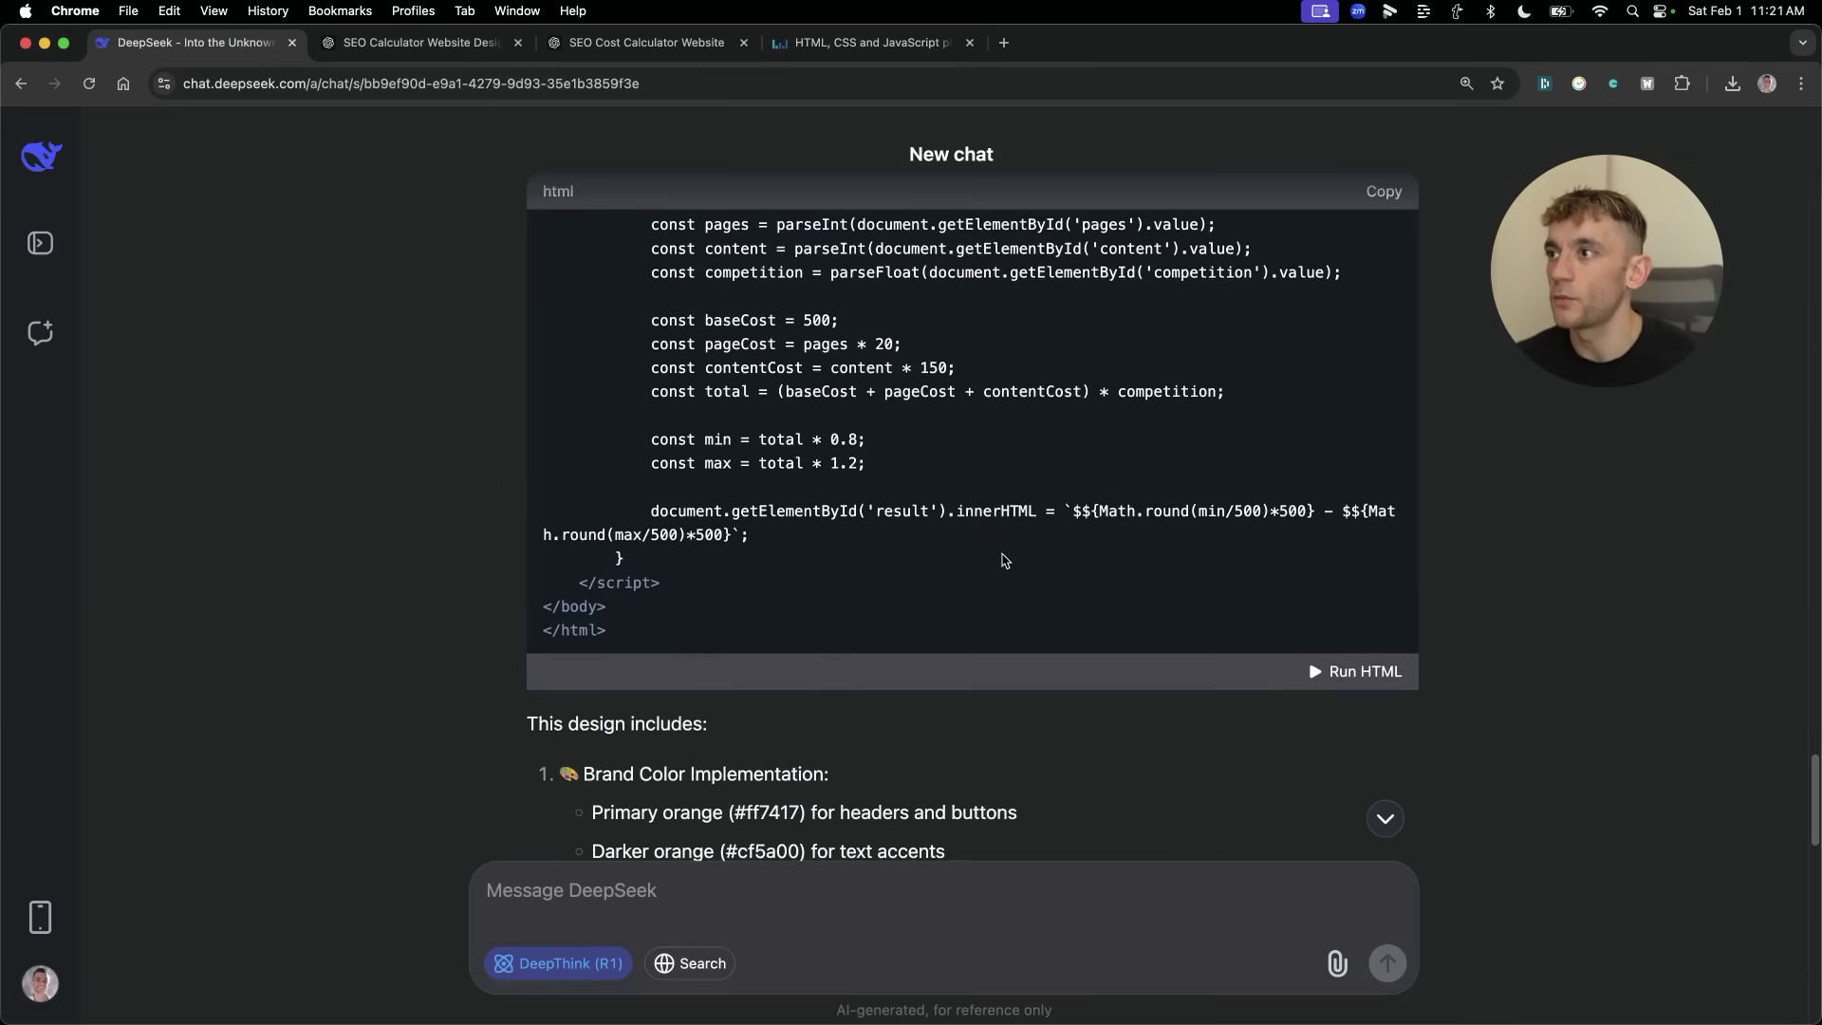
pyautogui.scroll(-10, 991, 541)
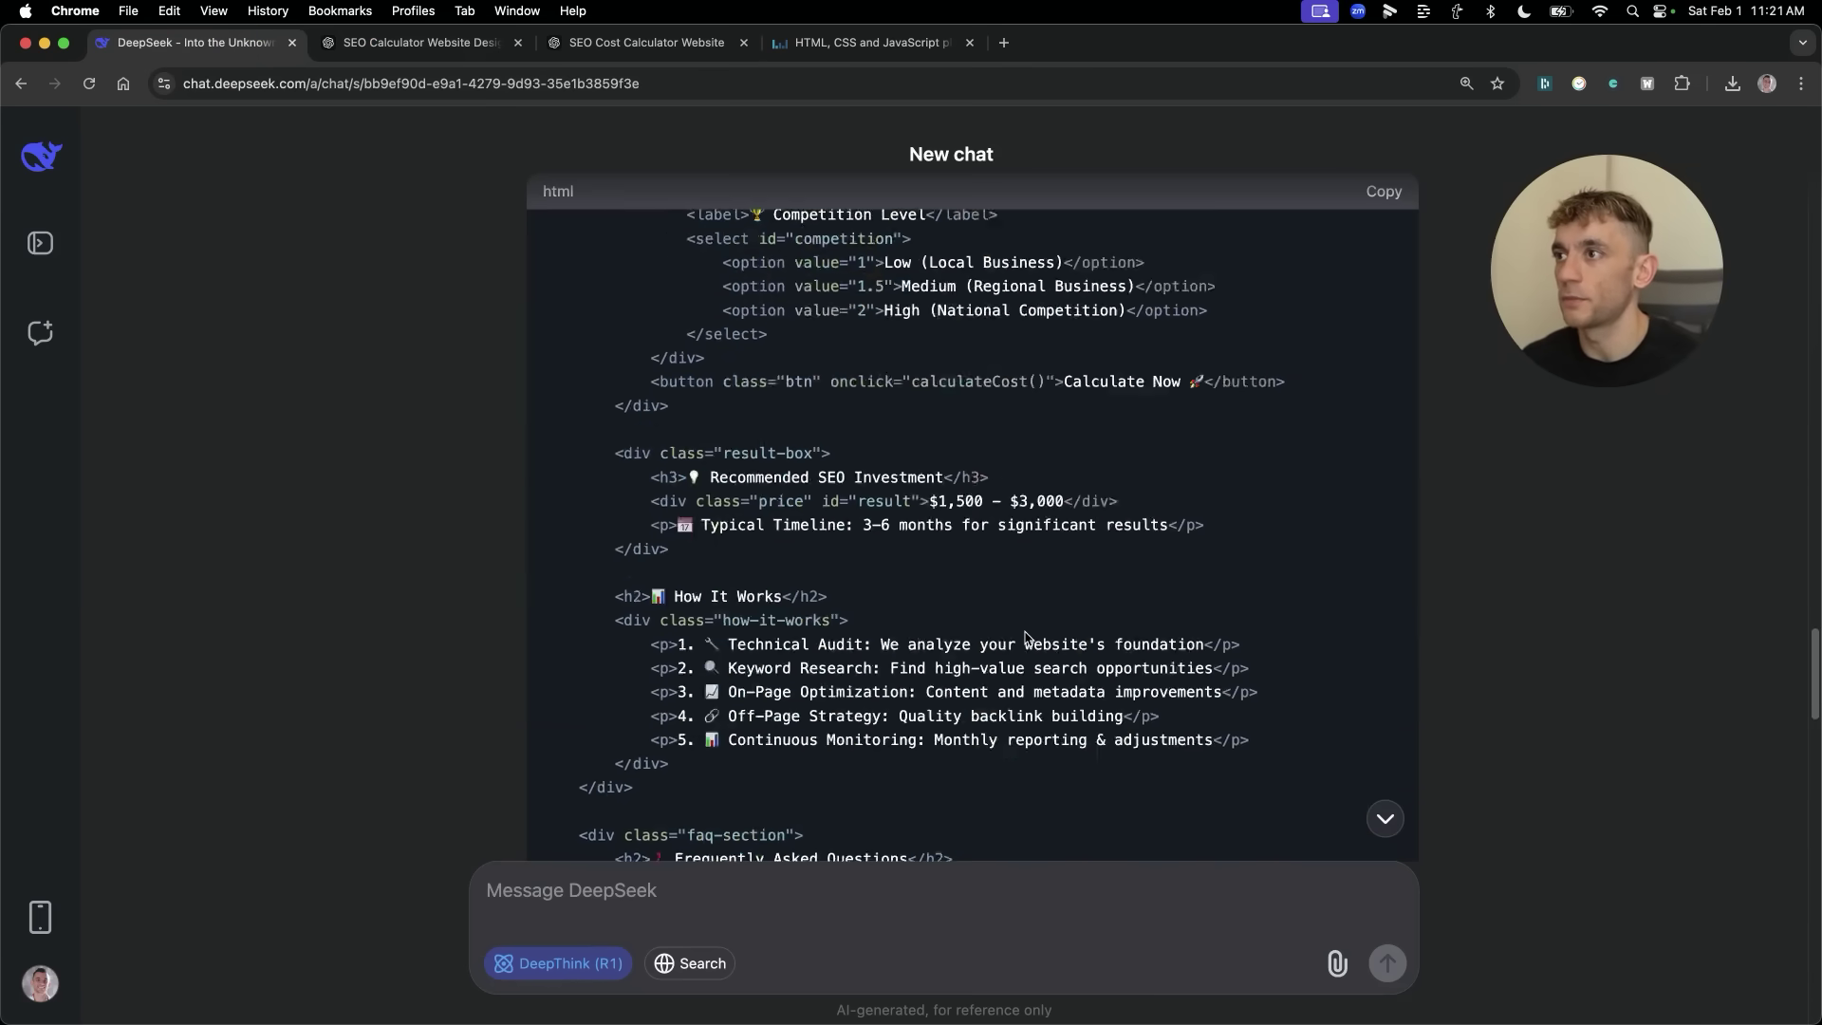
pyautogui.click(1363, 502)
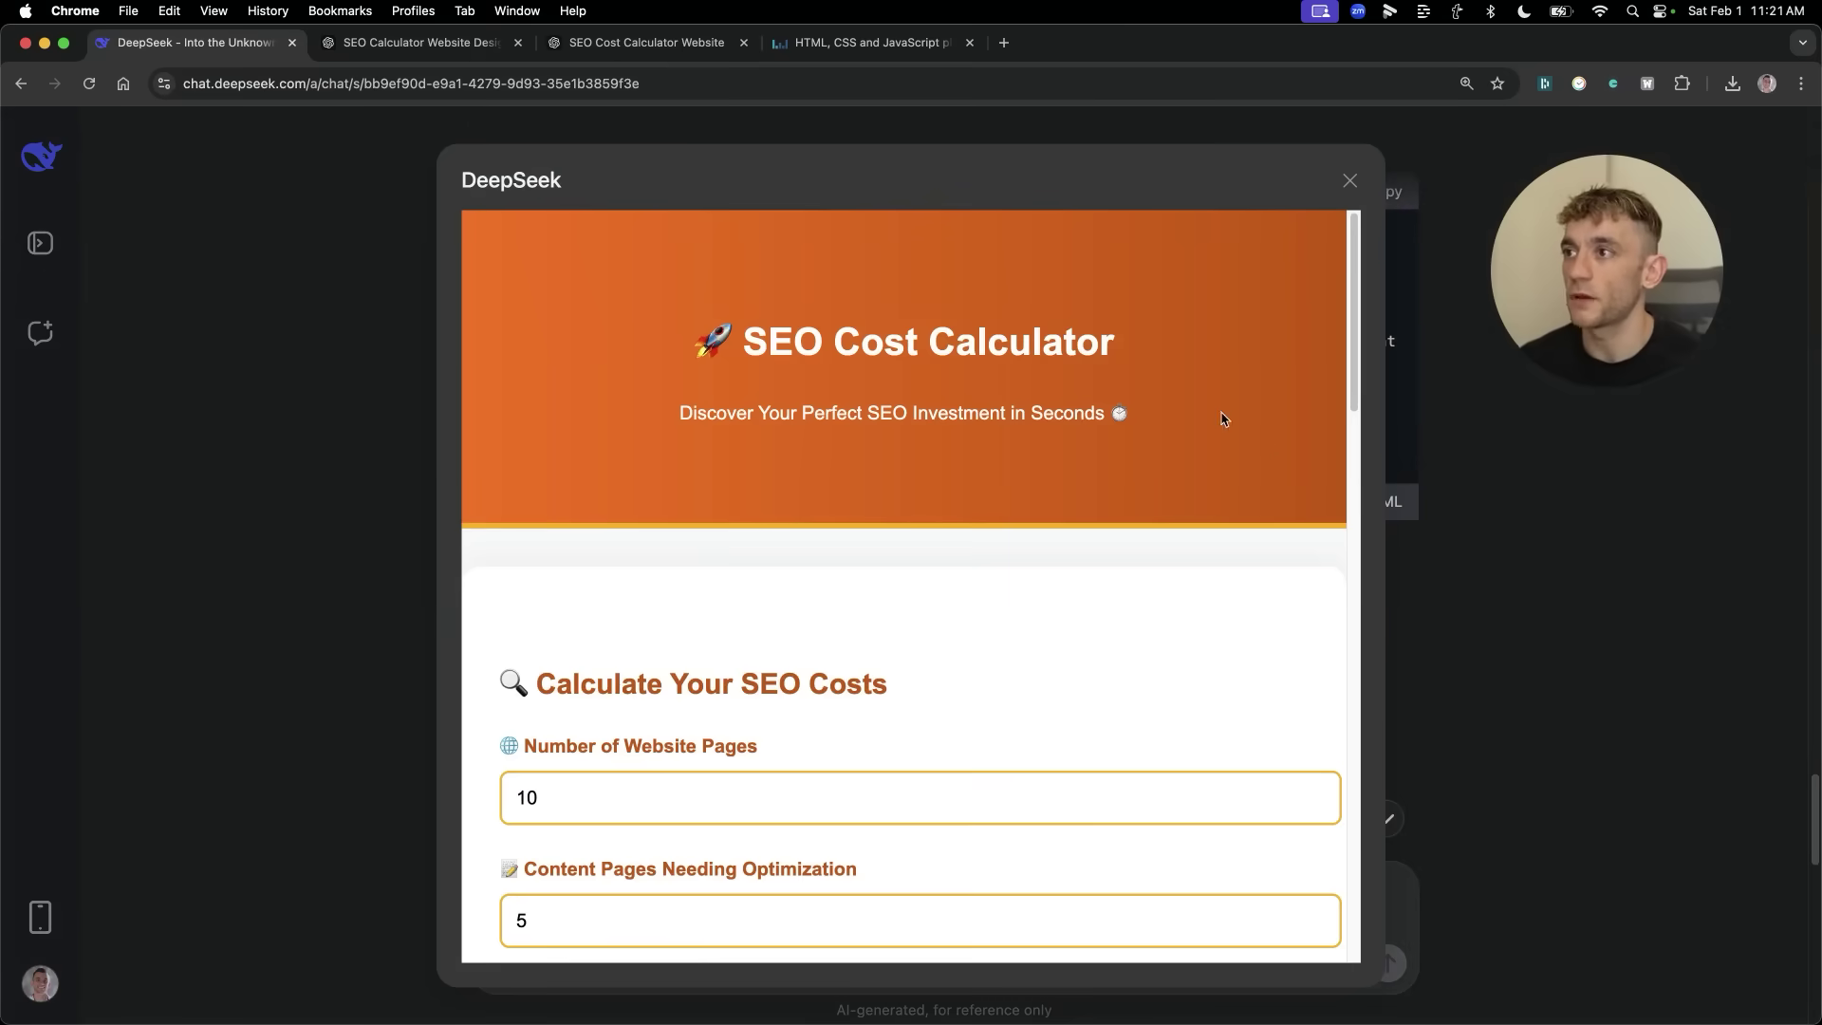
pyautogui.scroll(-5, 1110, 601)
pyautogui.scroll(2, 854, 427)
# Recalculate with 15 website pages for a $1000 - $2000 recommendation, then zoom out to 90%.
pyautogui.click(637, 269)
pyautogui.doubleClick(636, 268)
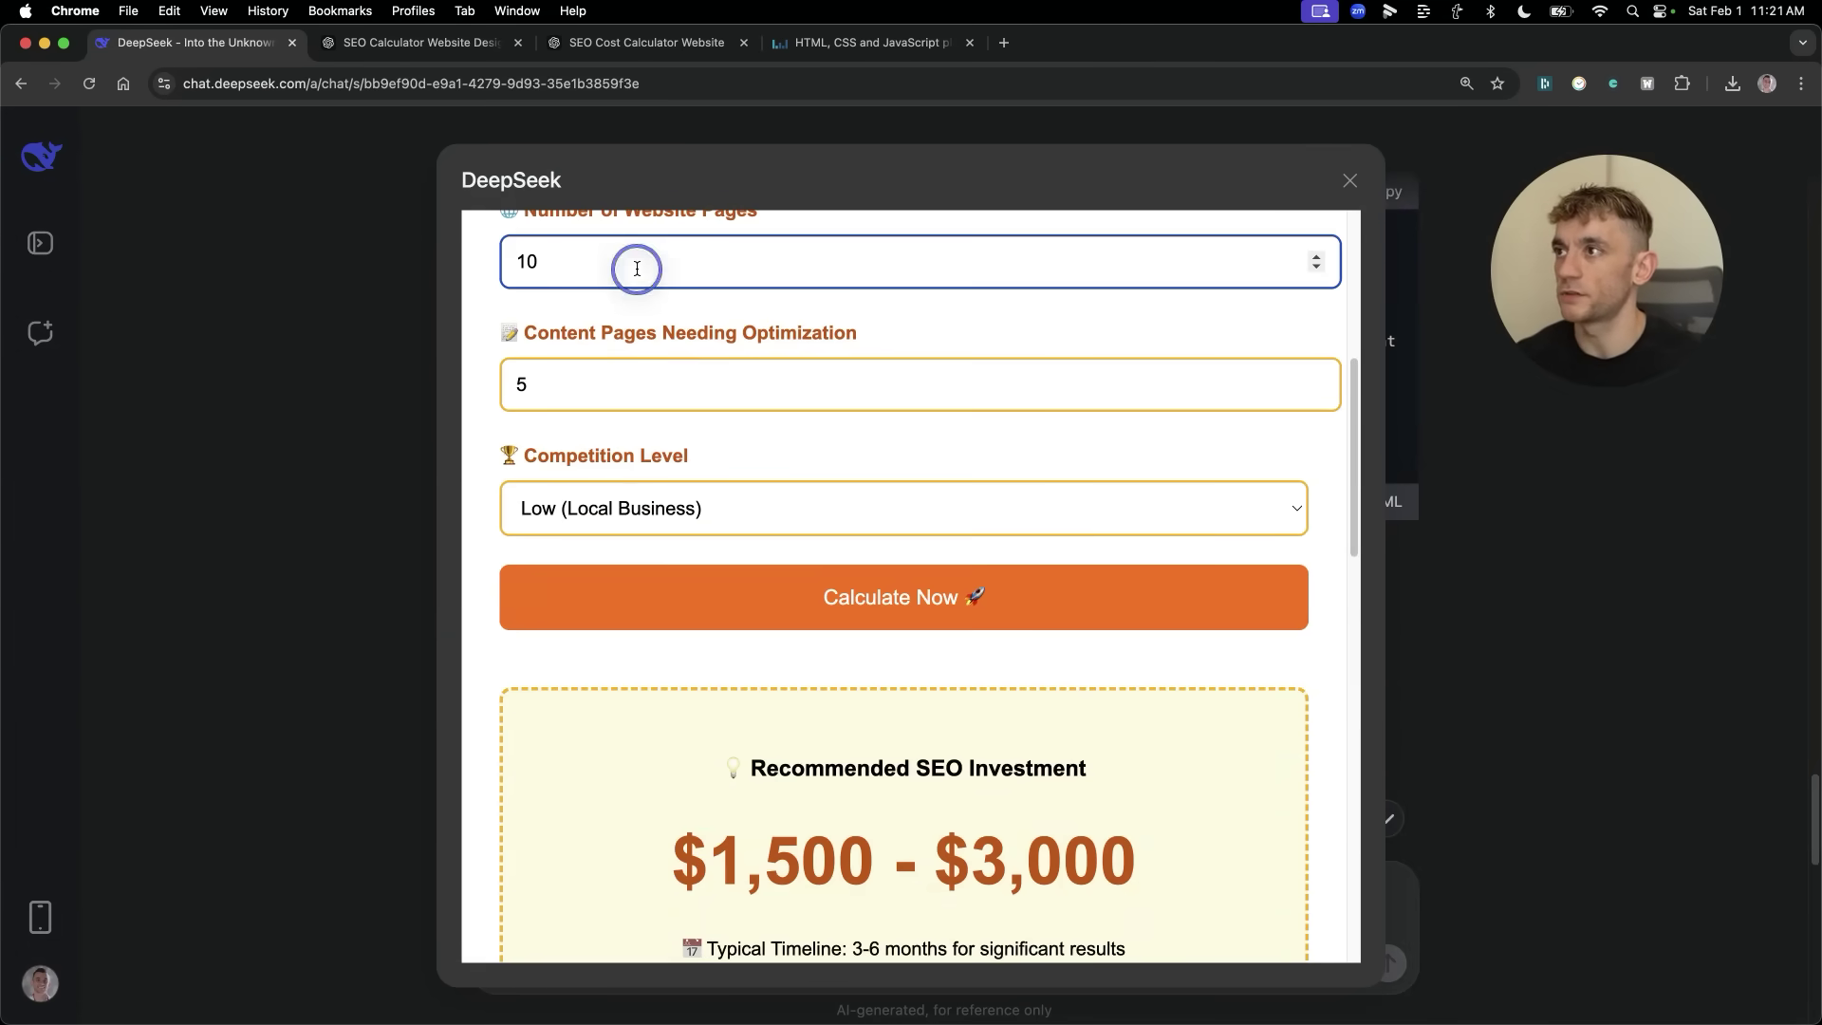
pyautogui.write('15')
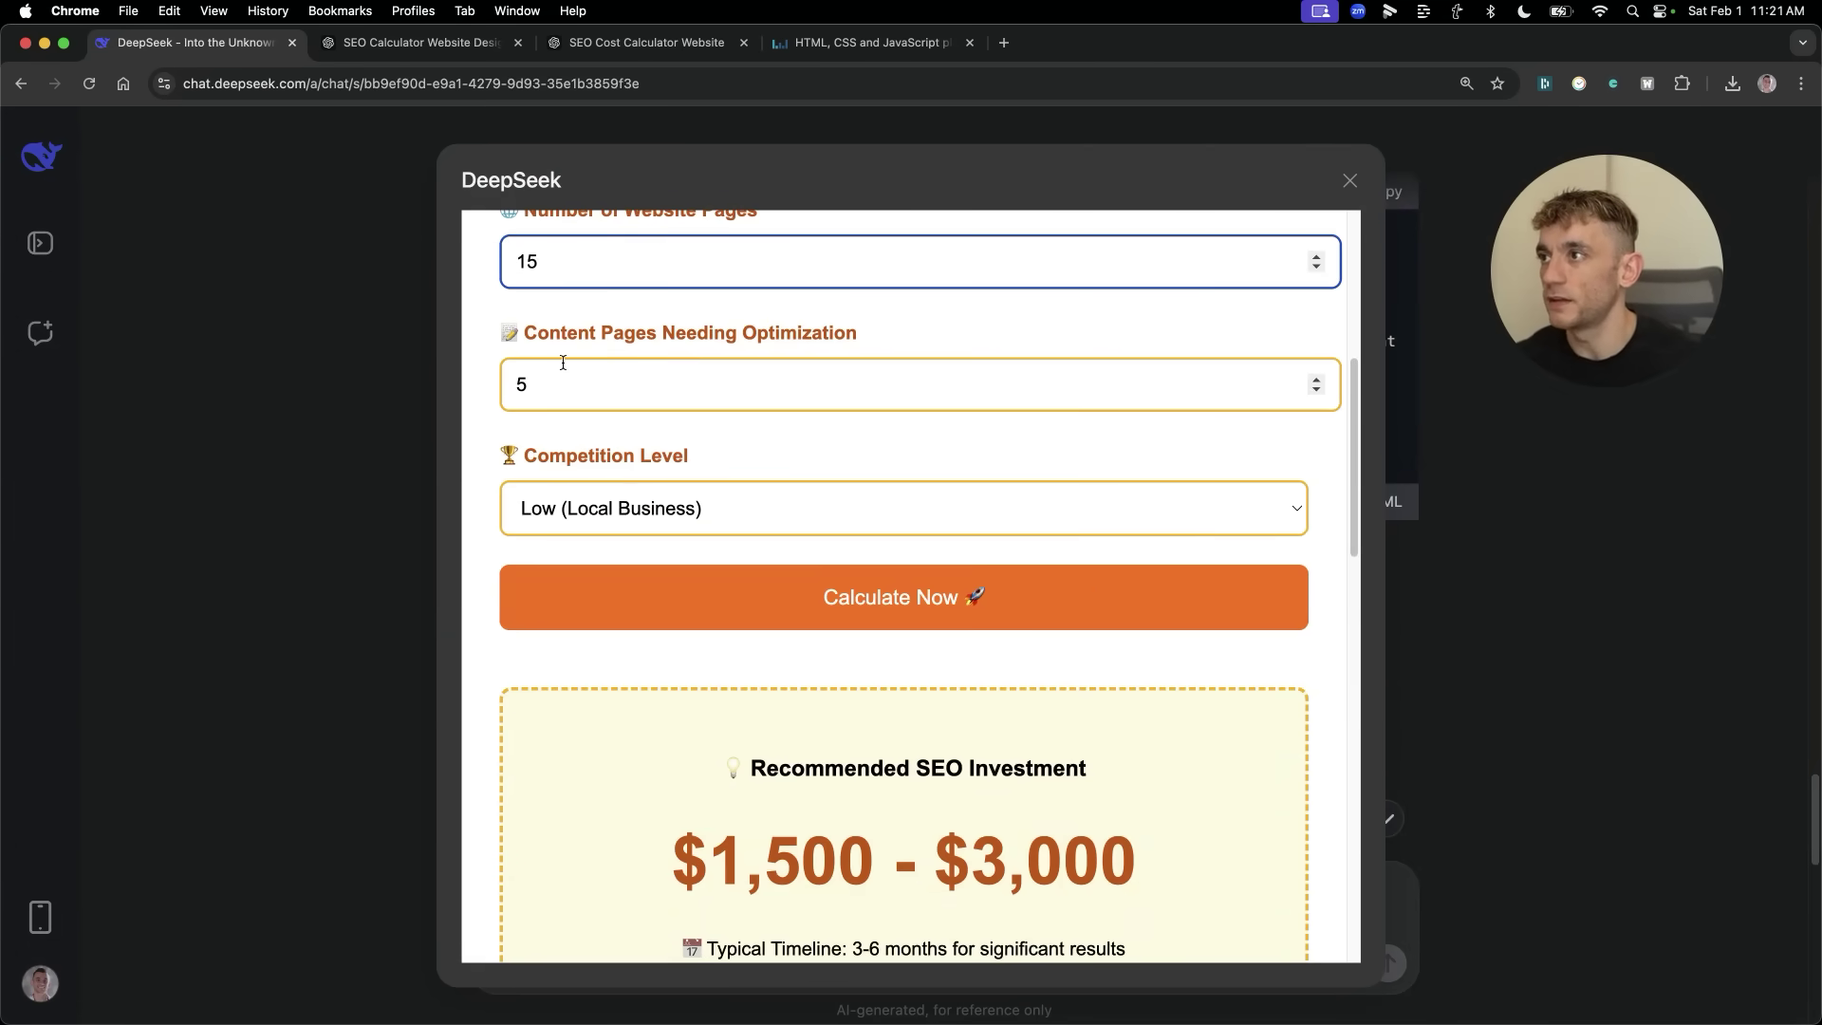
pyautogui.scroll(5, 895, 598)
pyautogui.scroll(-5, 902, 610)
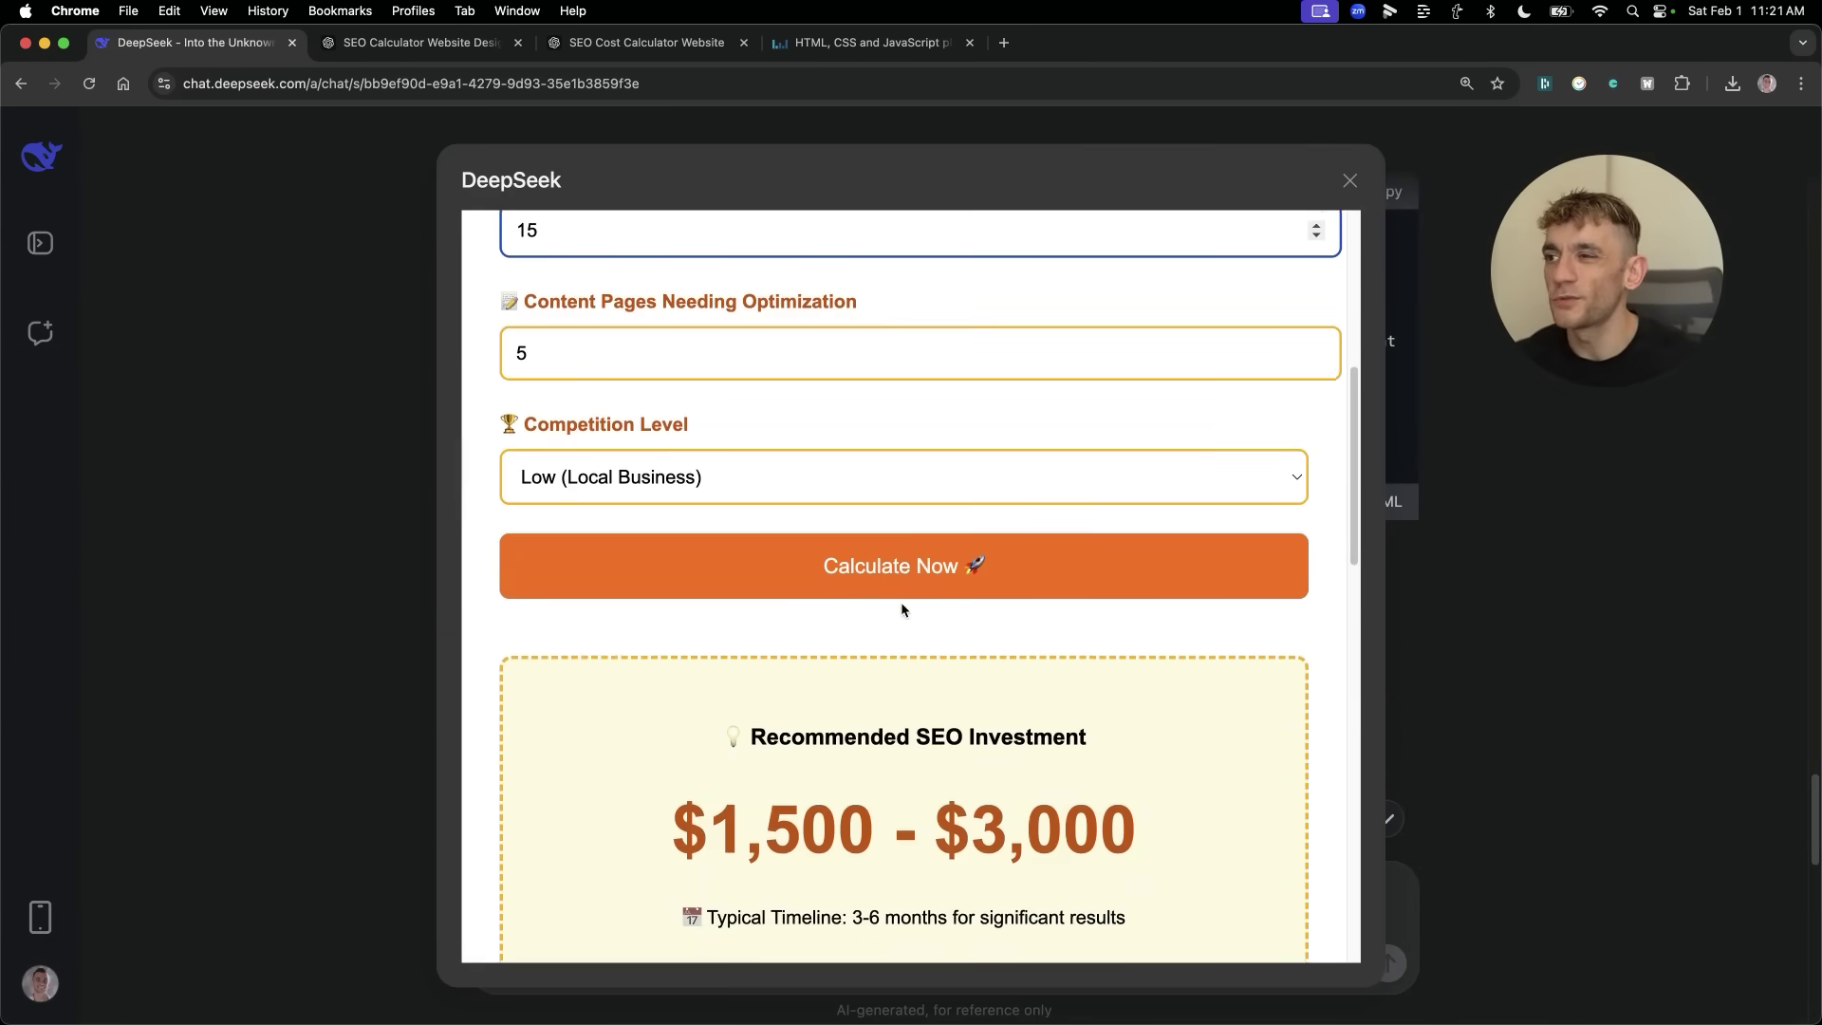
pyautogui.scroll(1, 846, 664)
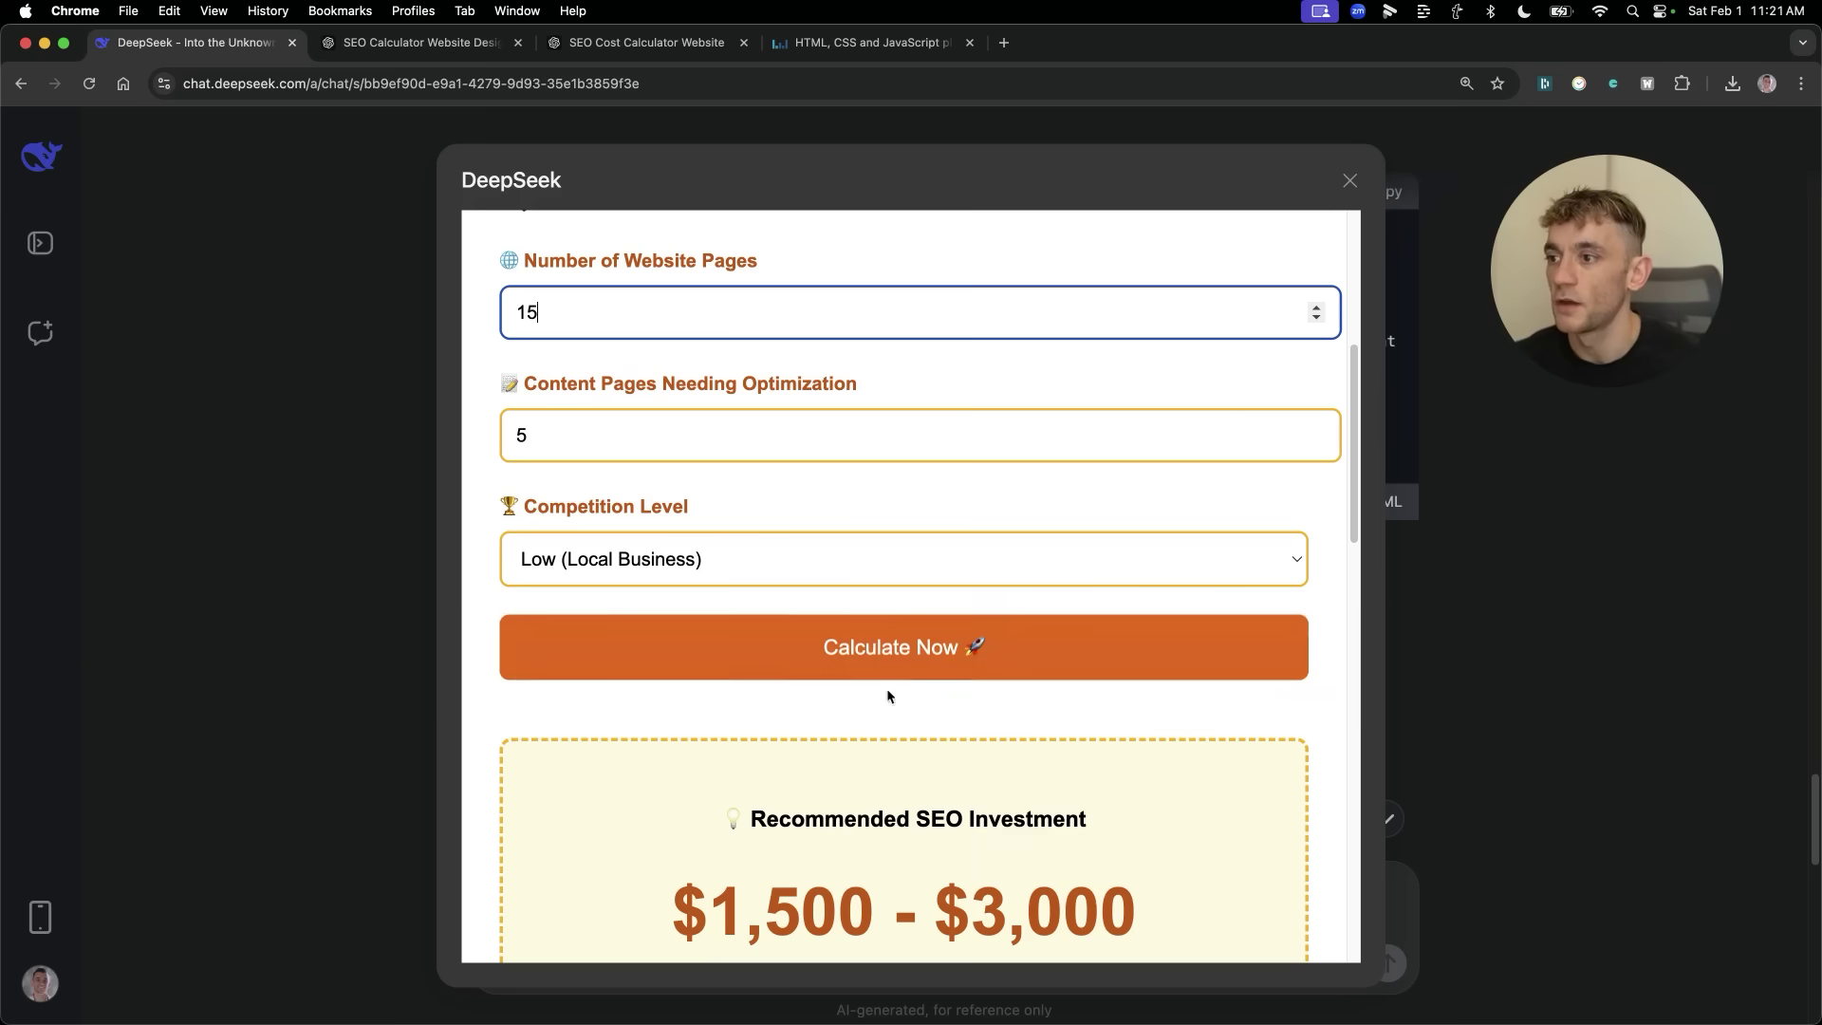
pyautogui.click(906, 649)
pyautogui.scroll(-2, 968, 612)
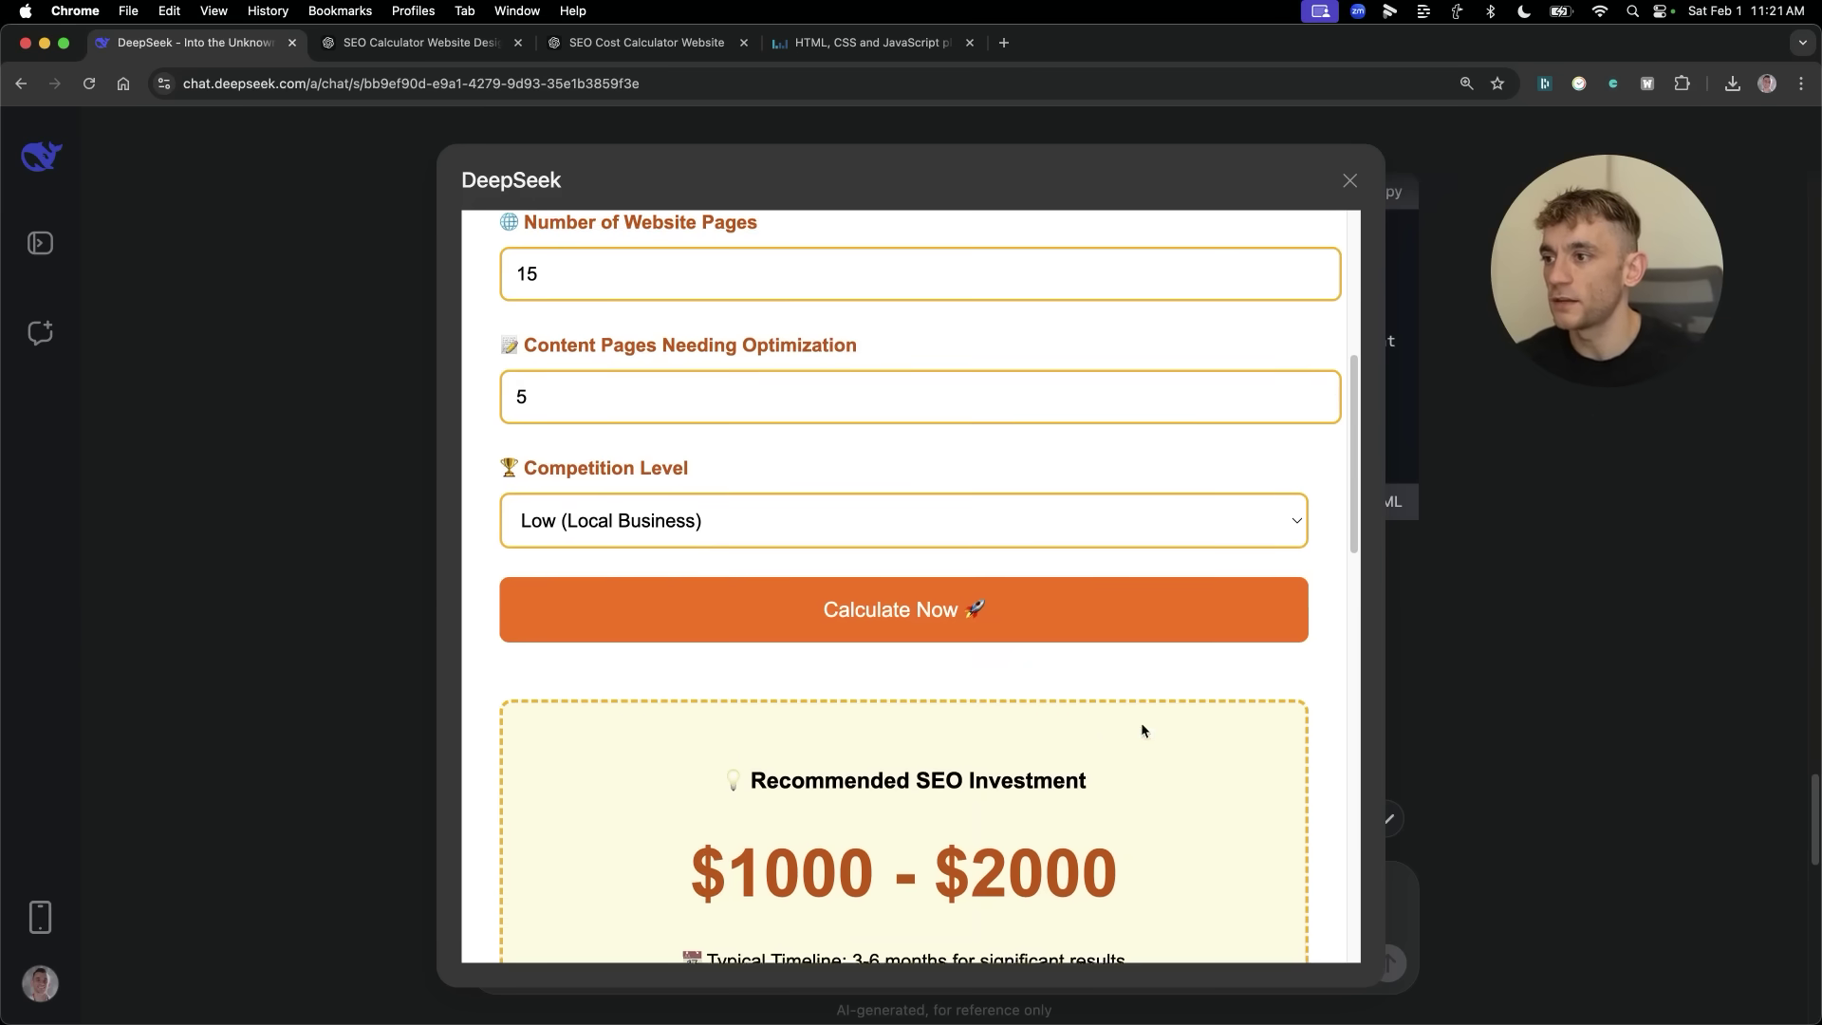
pyautogui.moveTo(717, 716); pyautogui.dragTo(1124, 823)
pyautogui.scroll(-3, 1127, 818)
pyautogui.scroll(-3, 1037, 573)
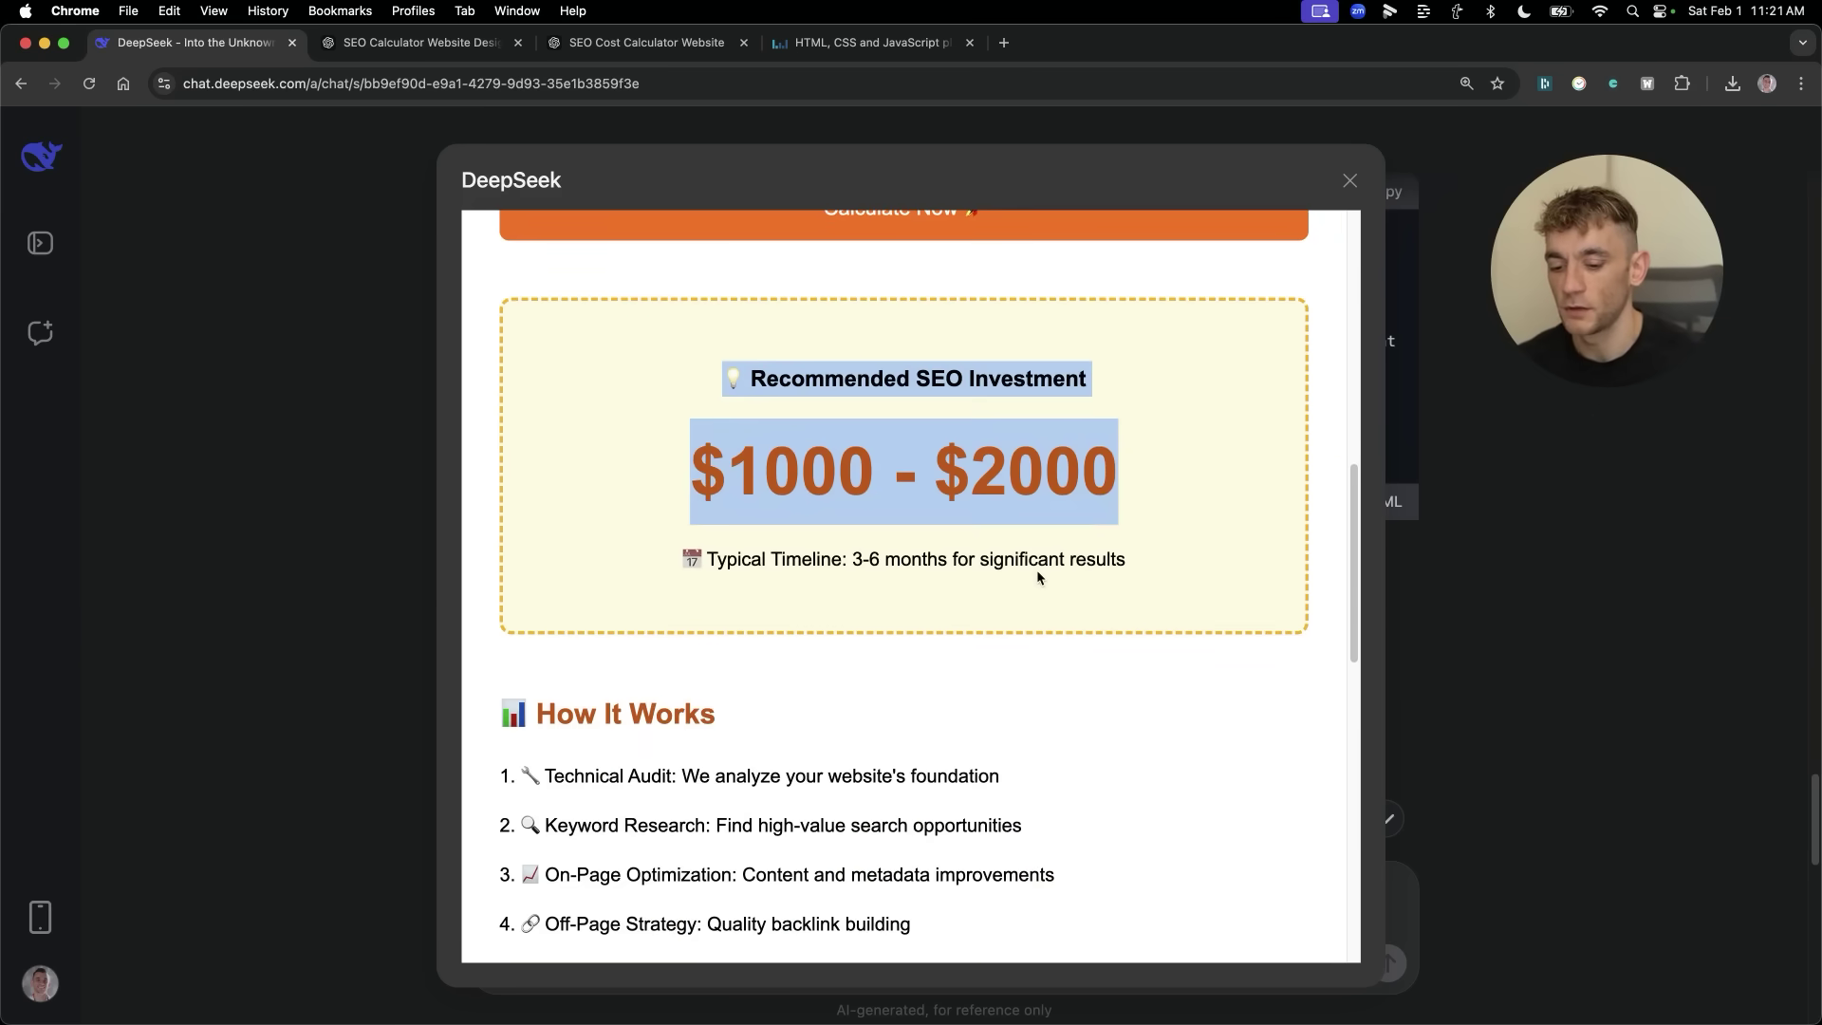
pyautogui.press('super+minus')
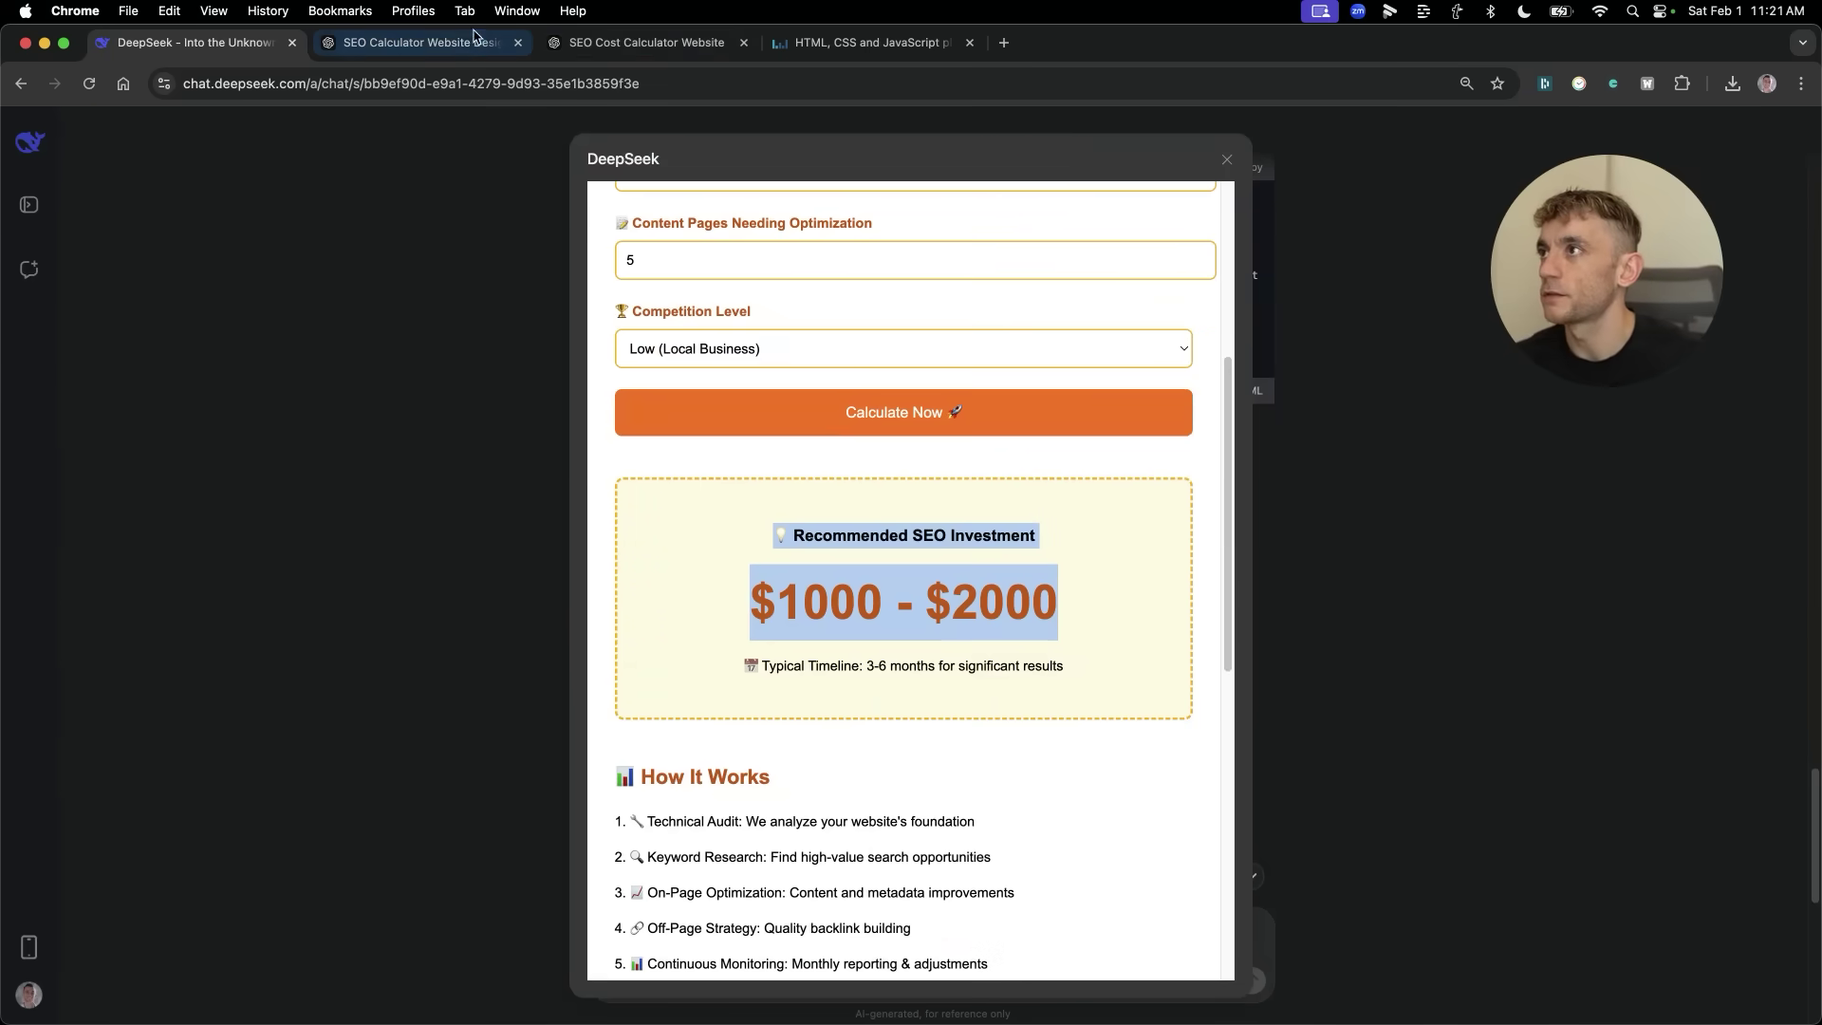
# Move the o3-mini-high chat tab forward and compare the ChatGPT and DeepSeek calculator replies.
pyautogui.moveTo(664, 43); pyautogui.dragTo(282, 47)
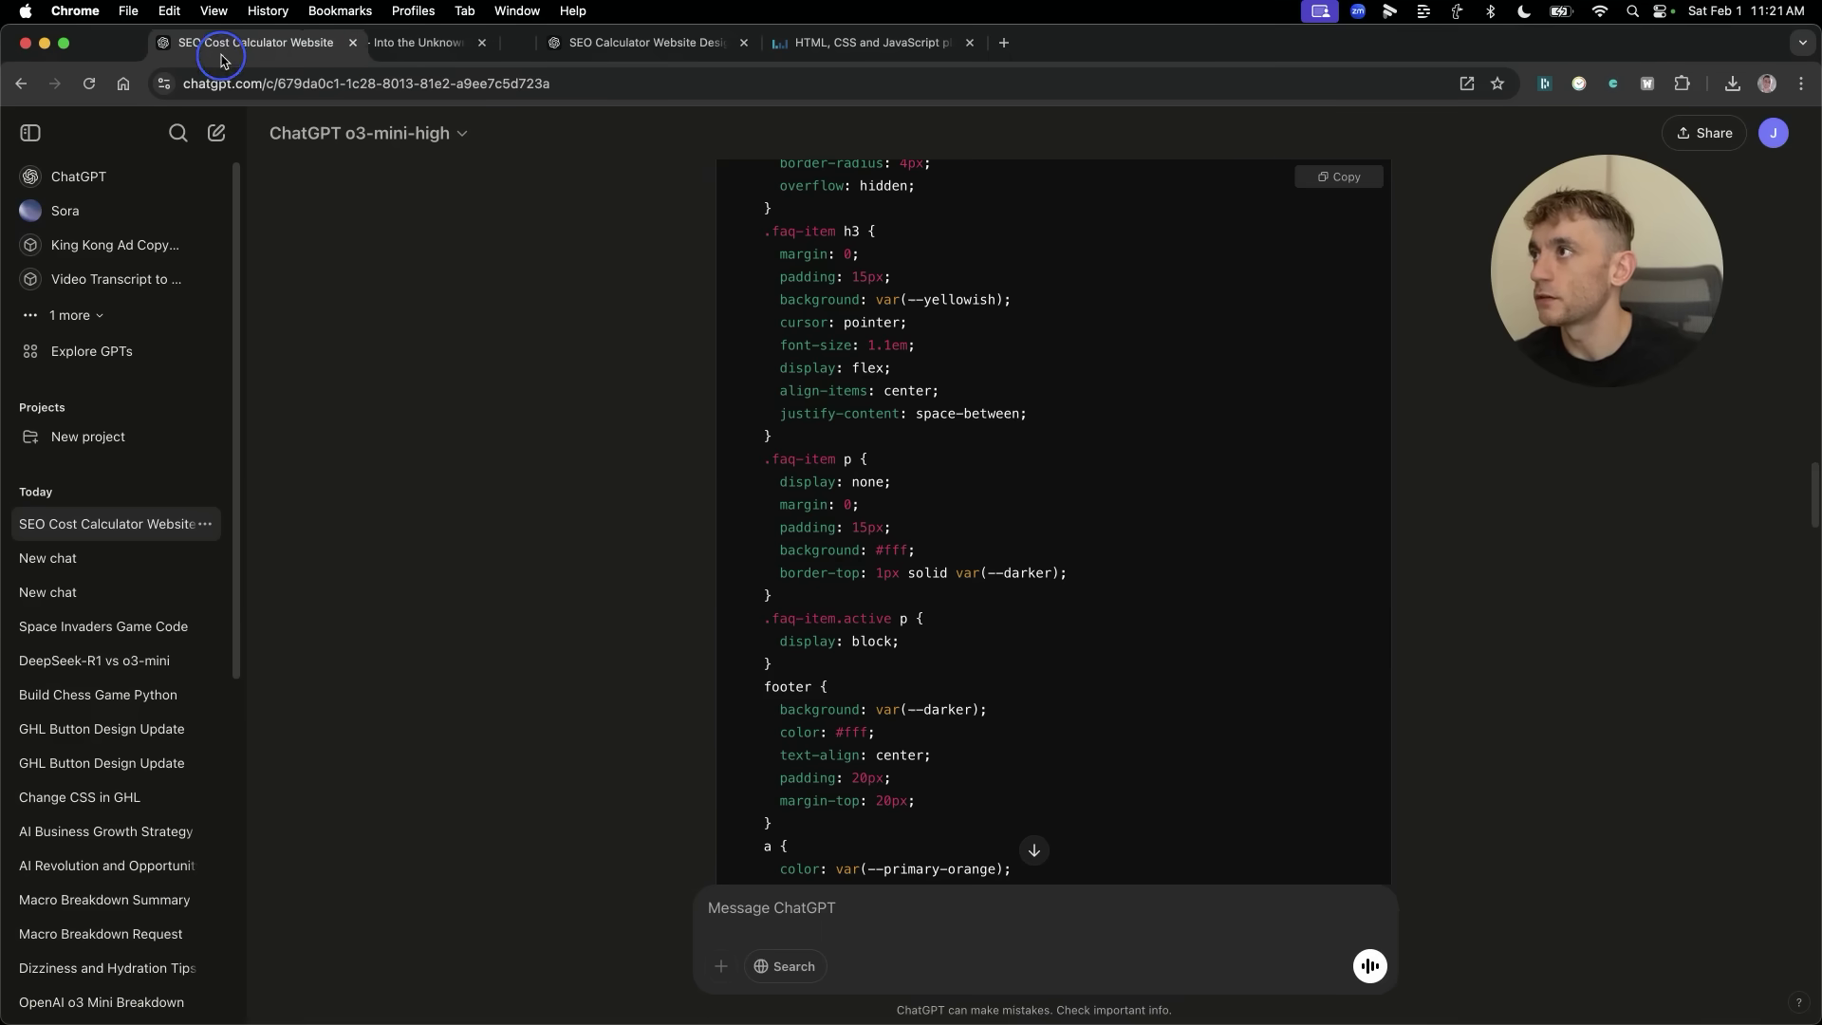
pyautogui.moveTo(222, 60); pyautogui.dragTo(217, 60)
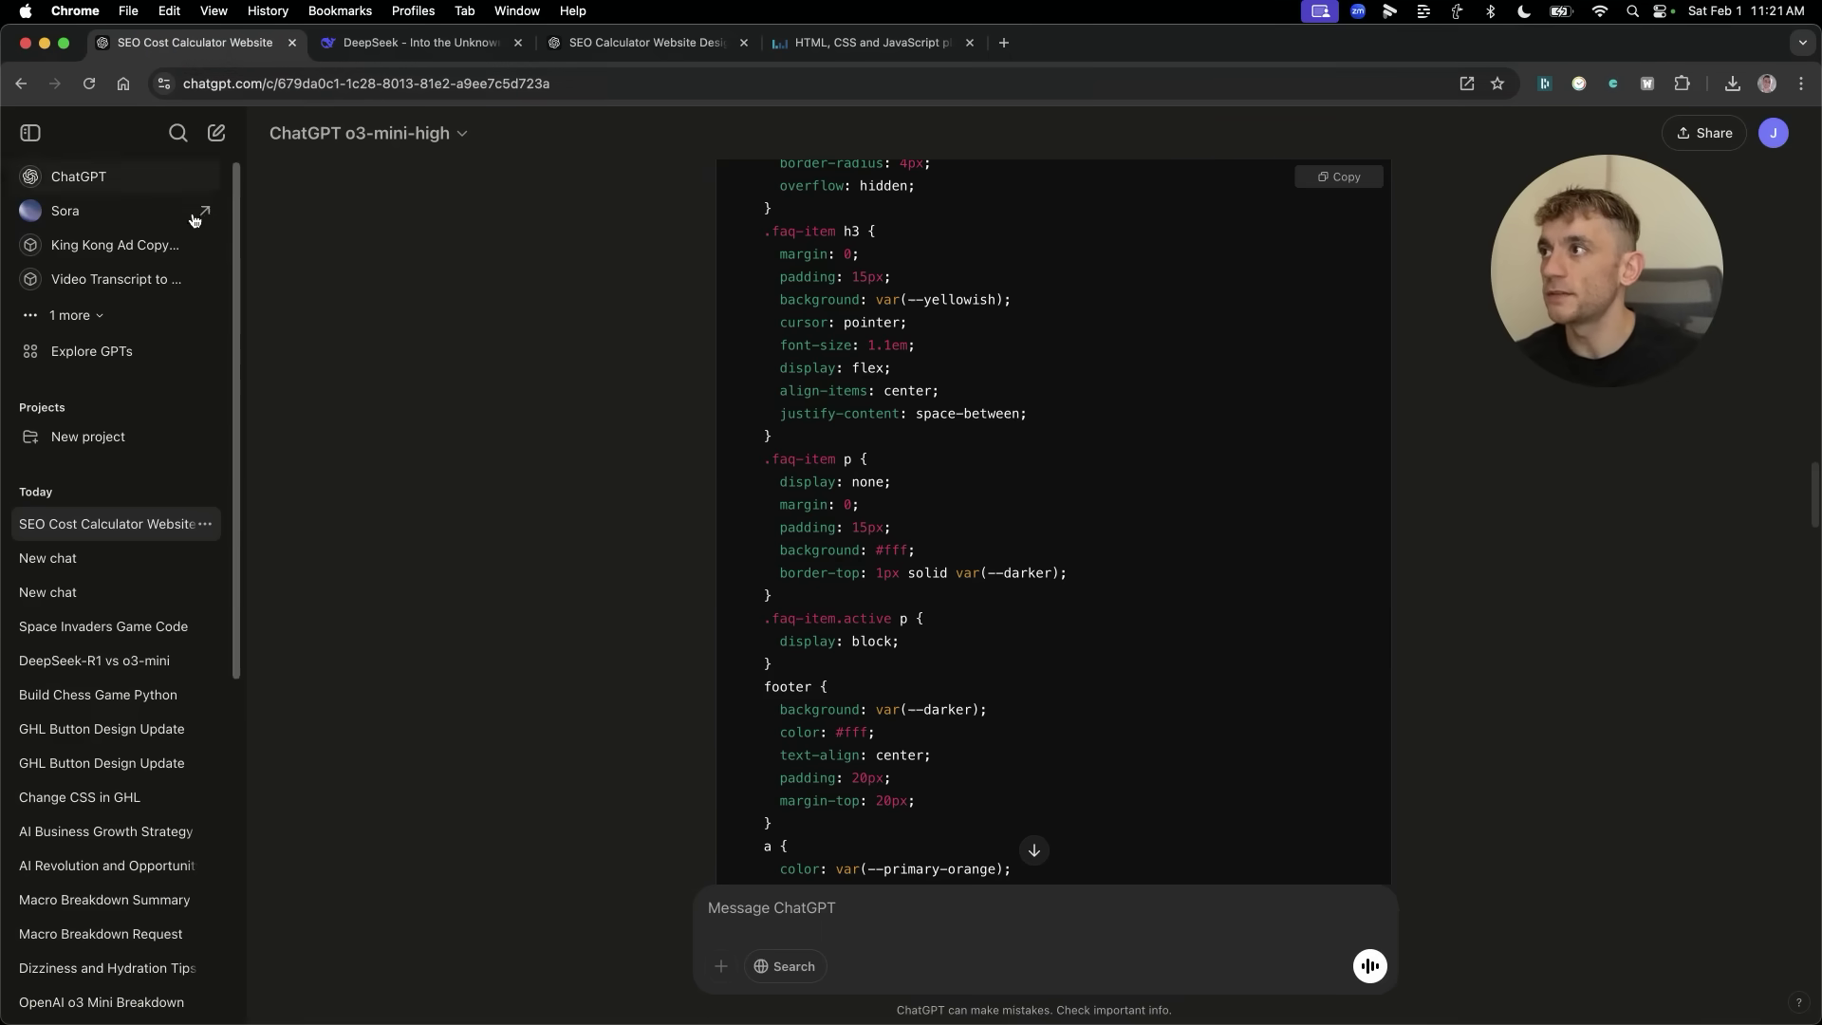
pyautogui.click(392, 57)
pyautogui.scroll(5, 690, 264)
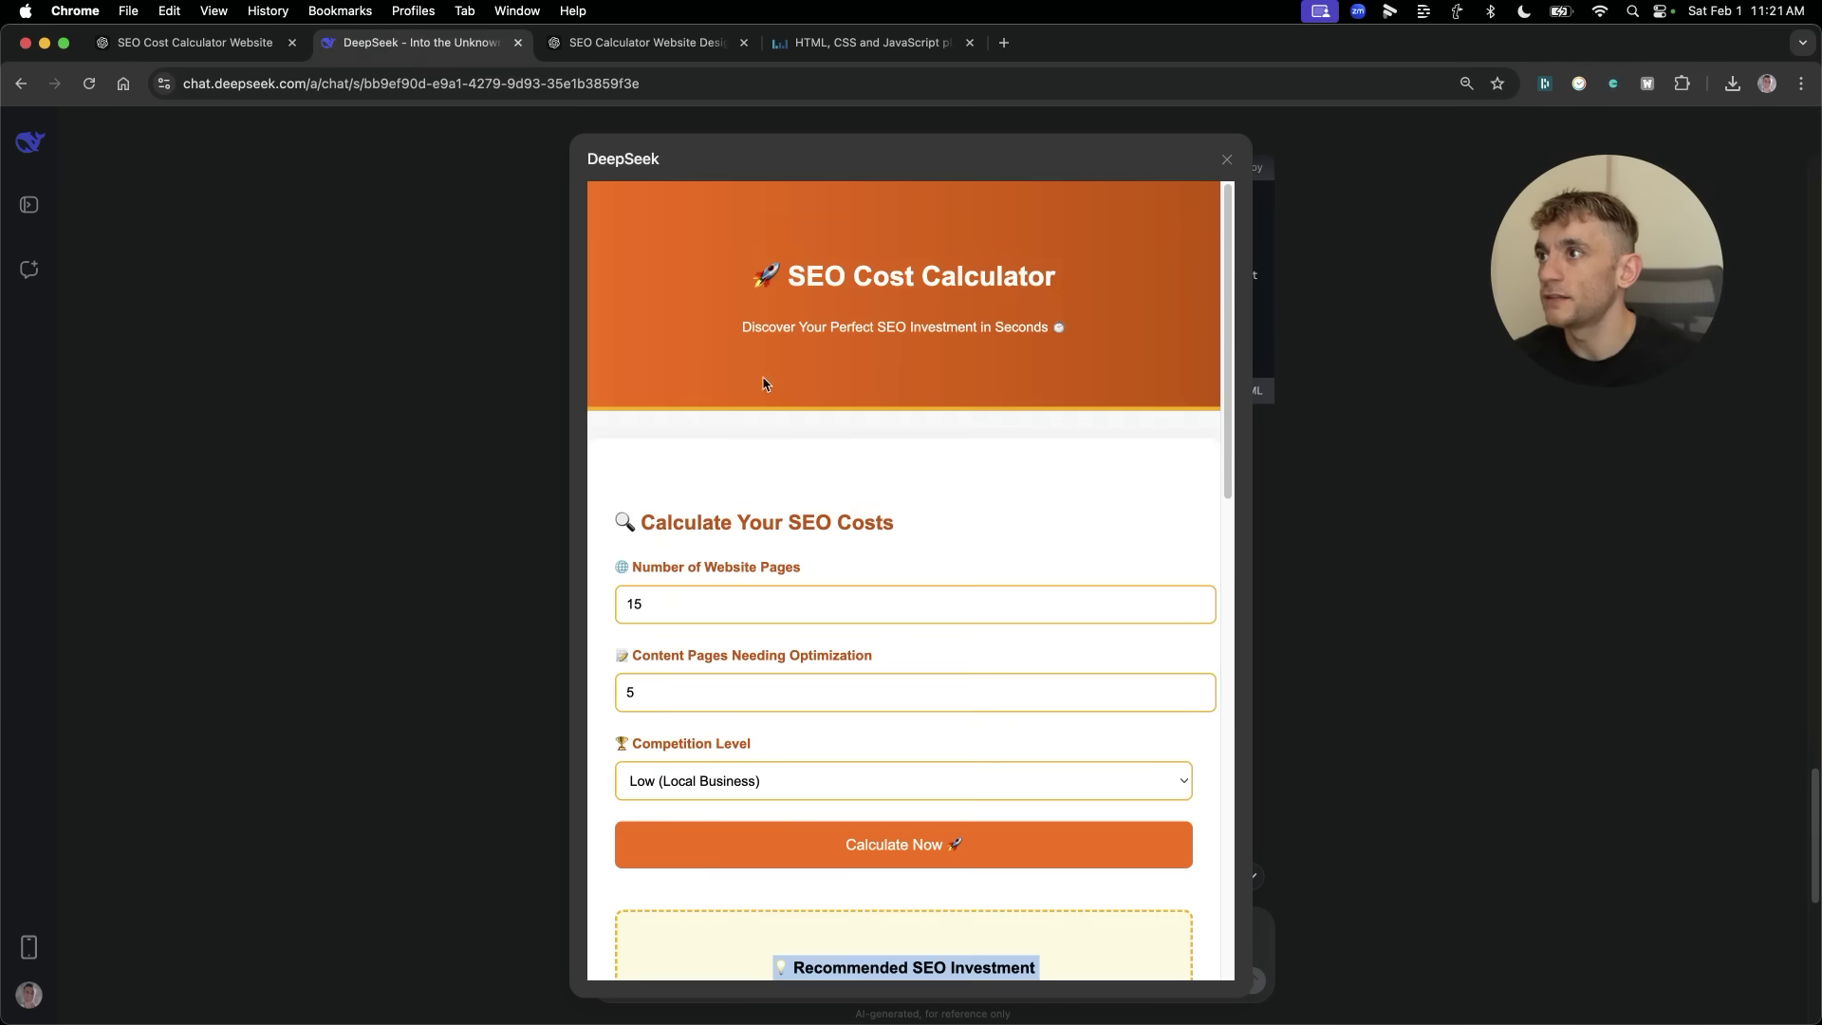
pyautogui.click(637, 43)
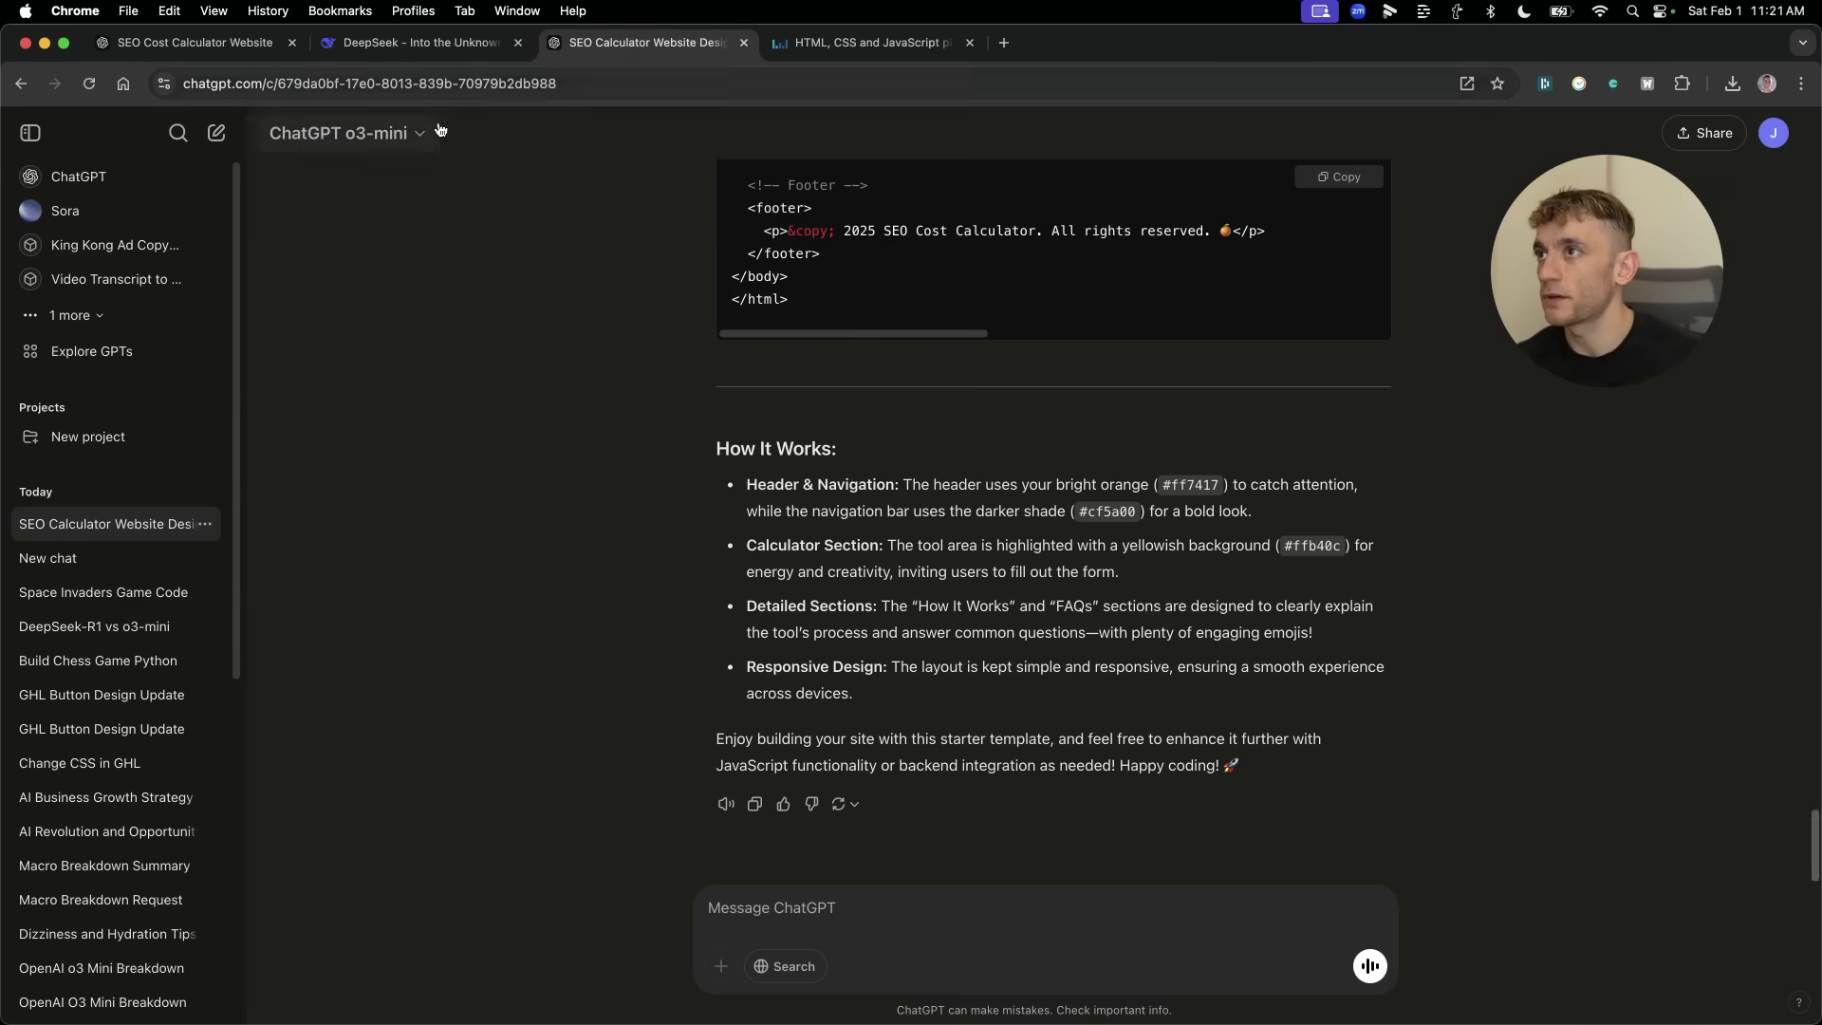
pyautogui.click(426, 43)
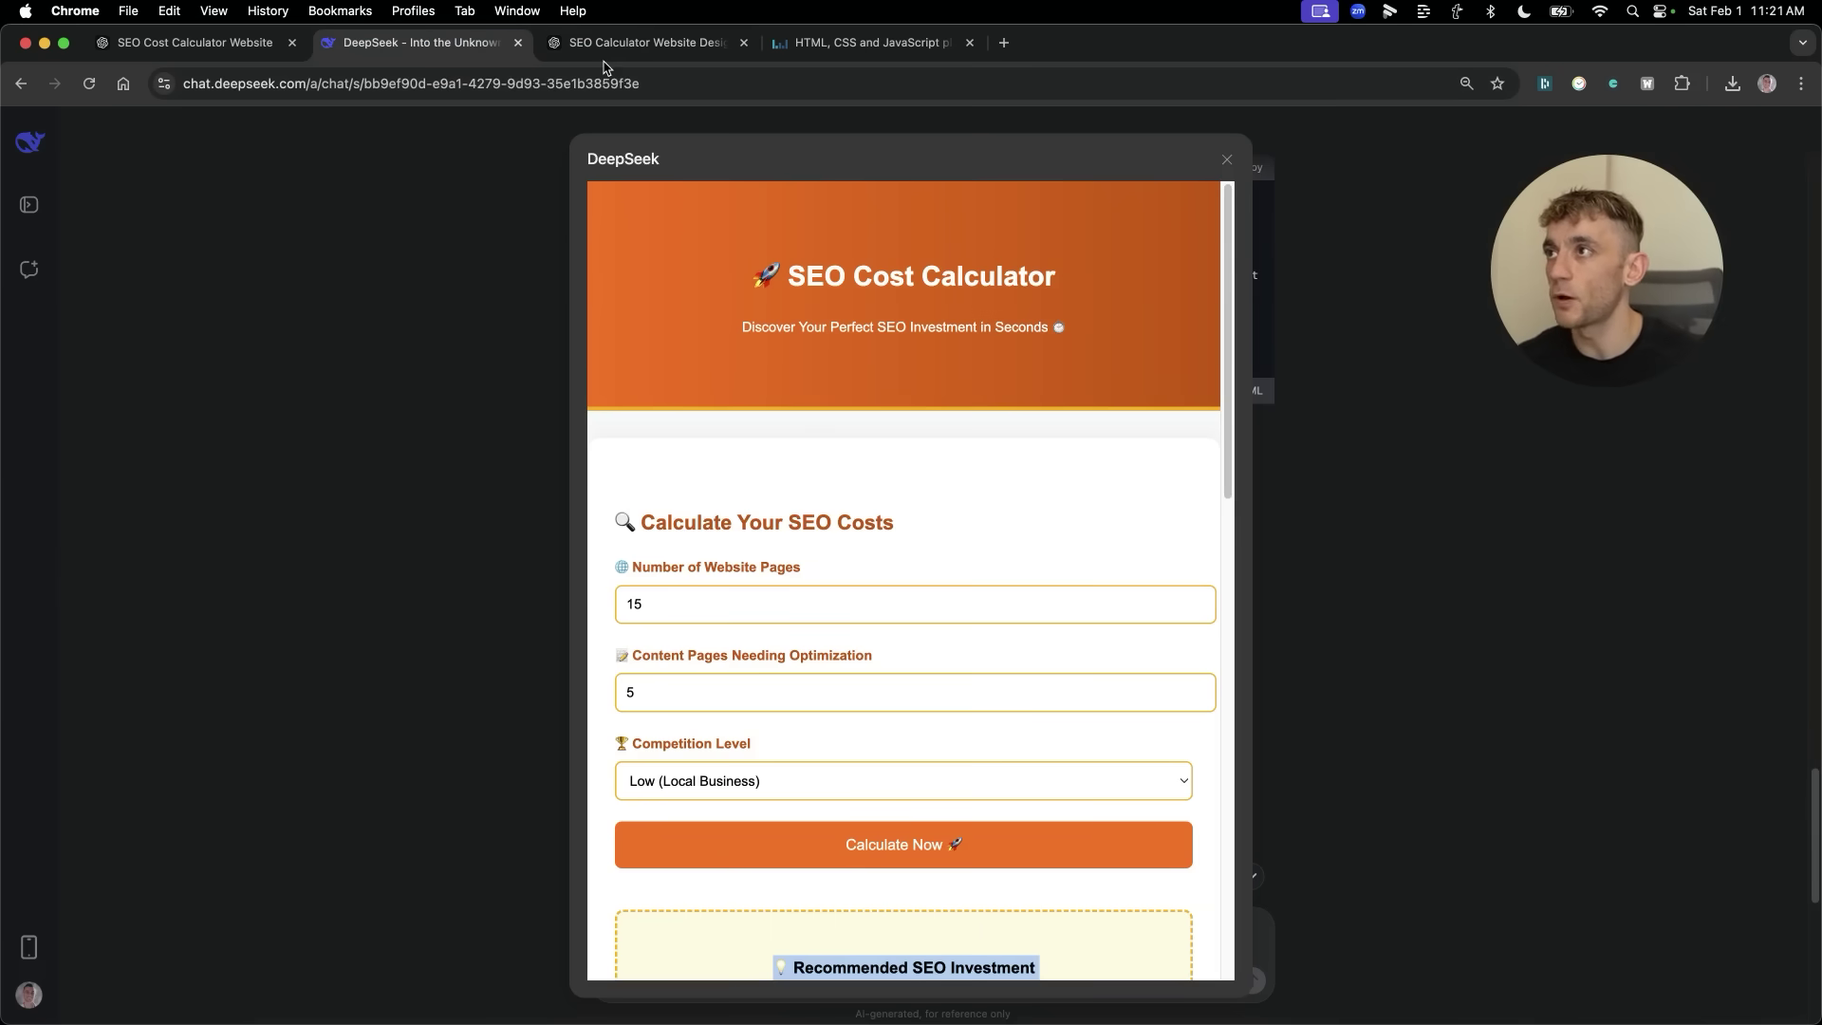
pyautogui.click(626, 42)
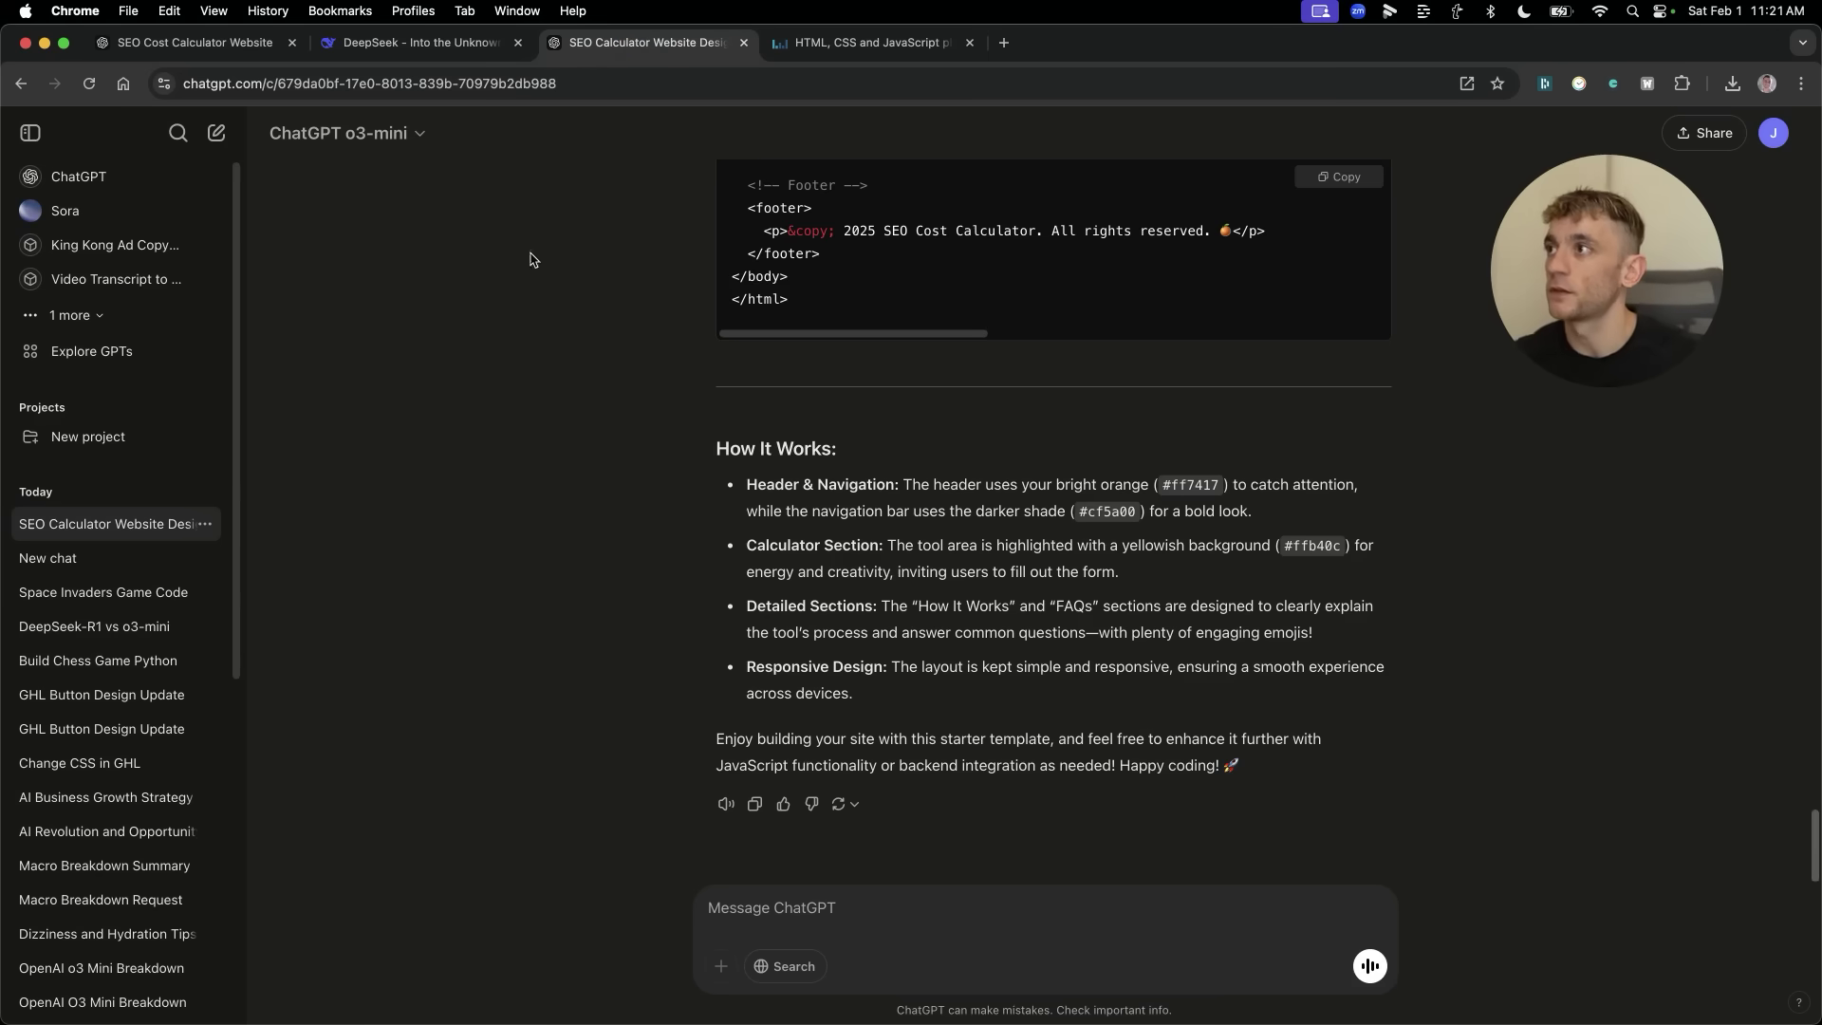
pyautogui.click(422, 43)
pyautogui.click(216, 47)
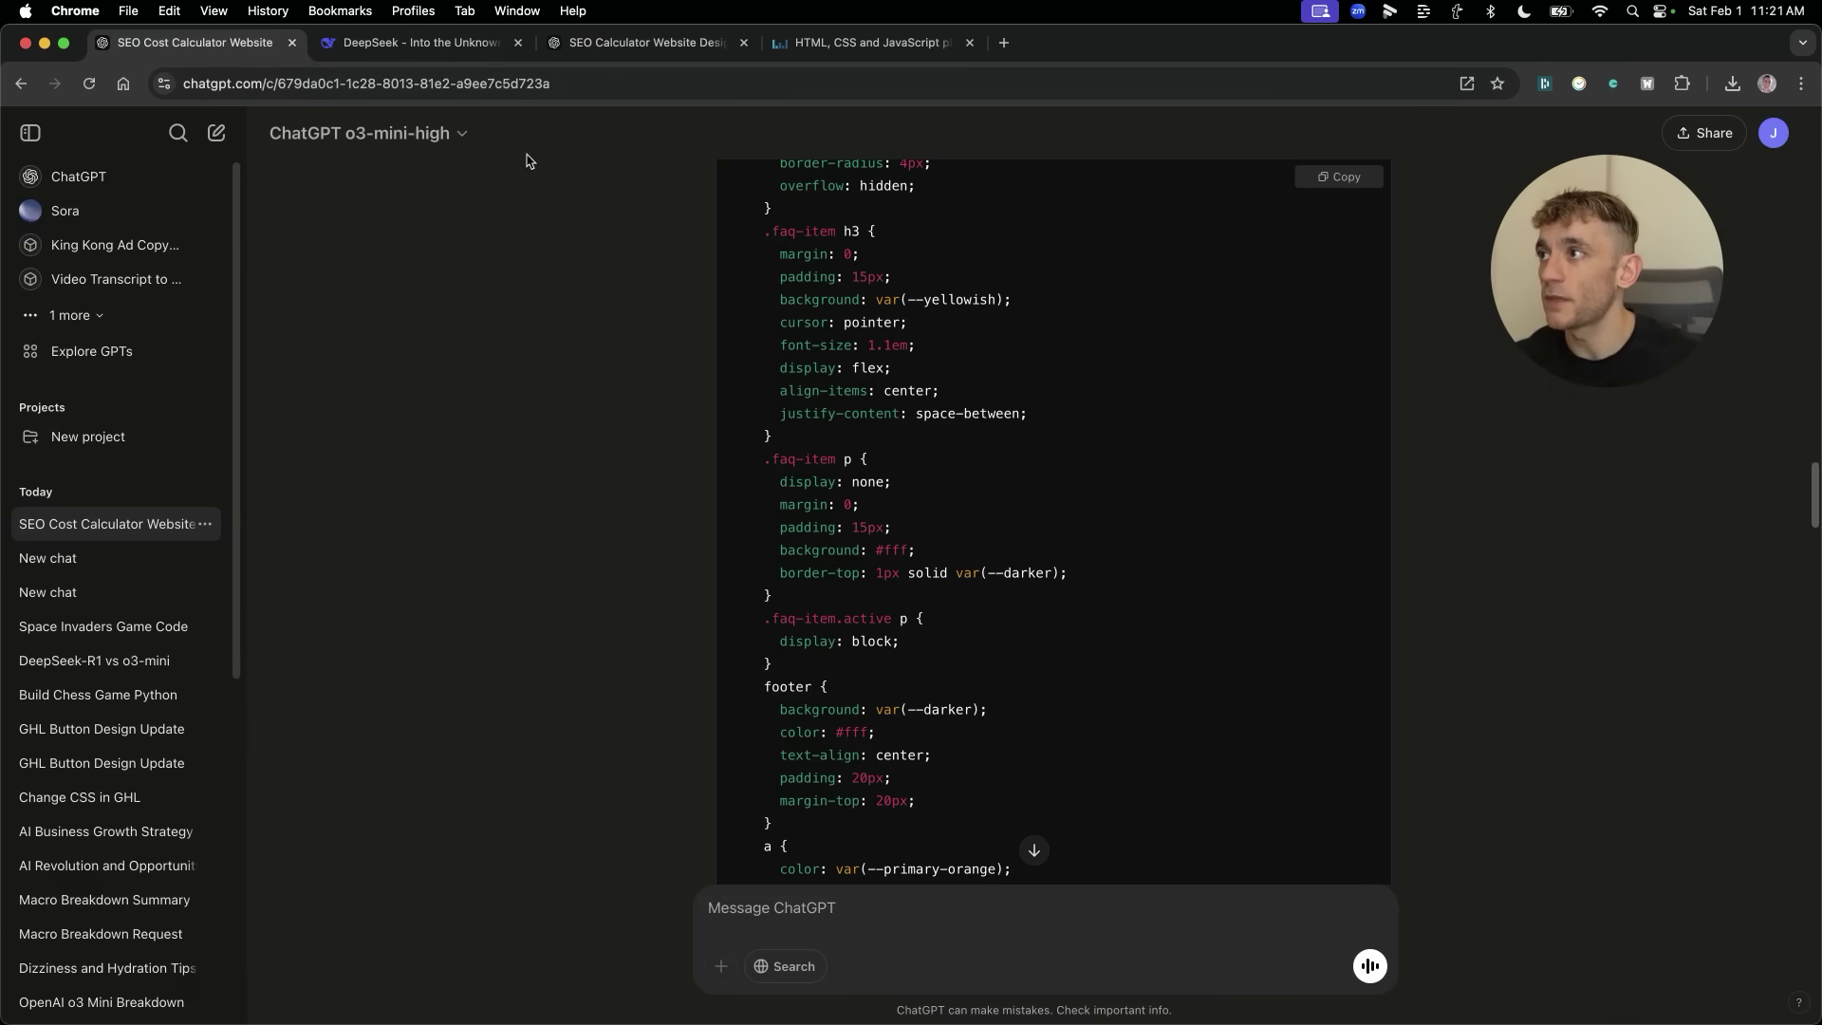
pyautogui.click(424, 55)
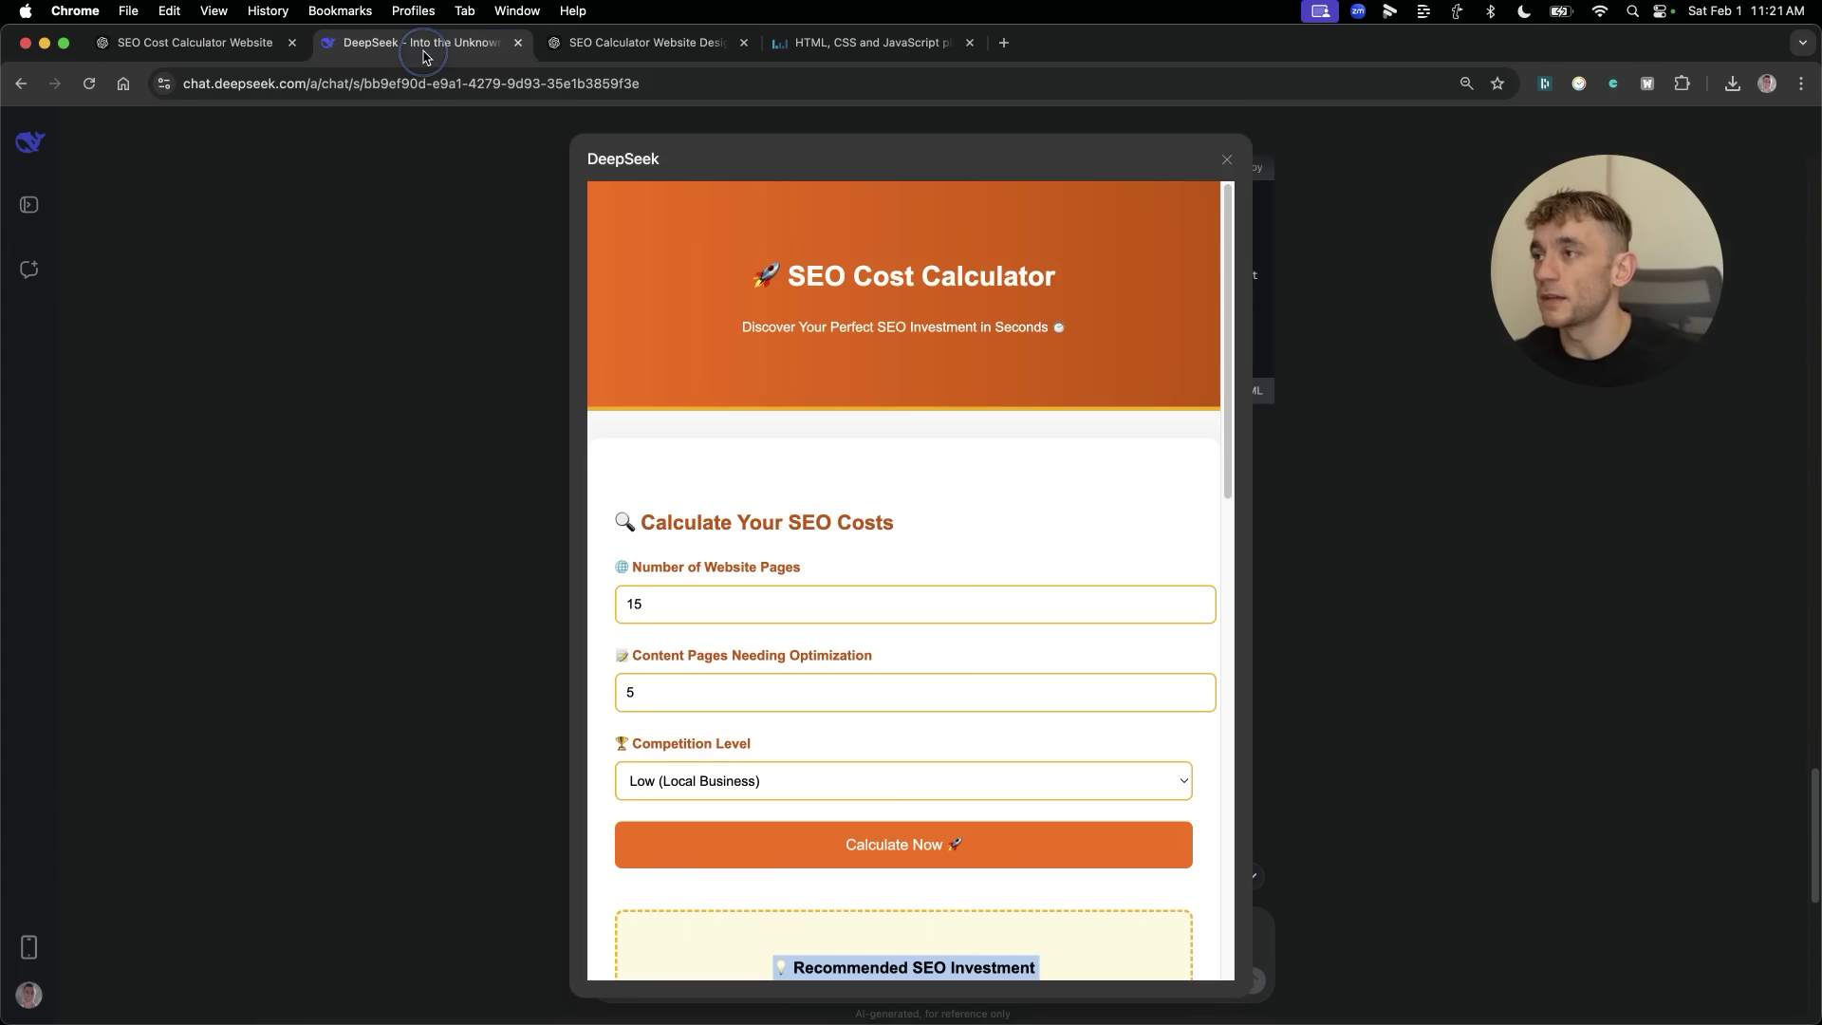
# Close DeepSeek's calculator preview and review its code.
pyautogui.click(1223, 162)
pyautogui.scroll(3, 1235, 445)
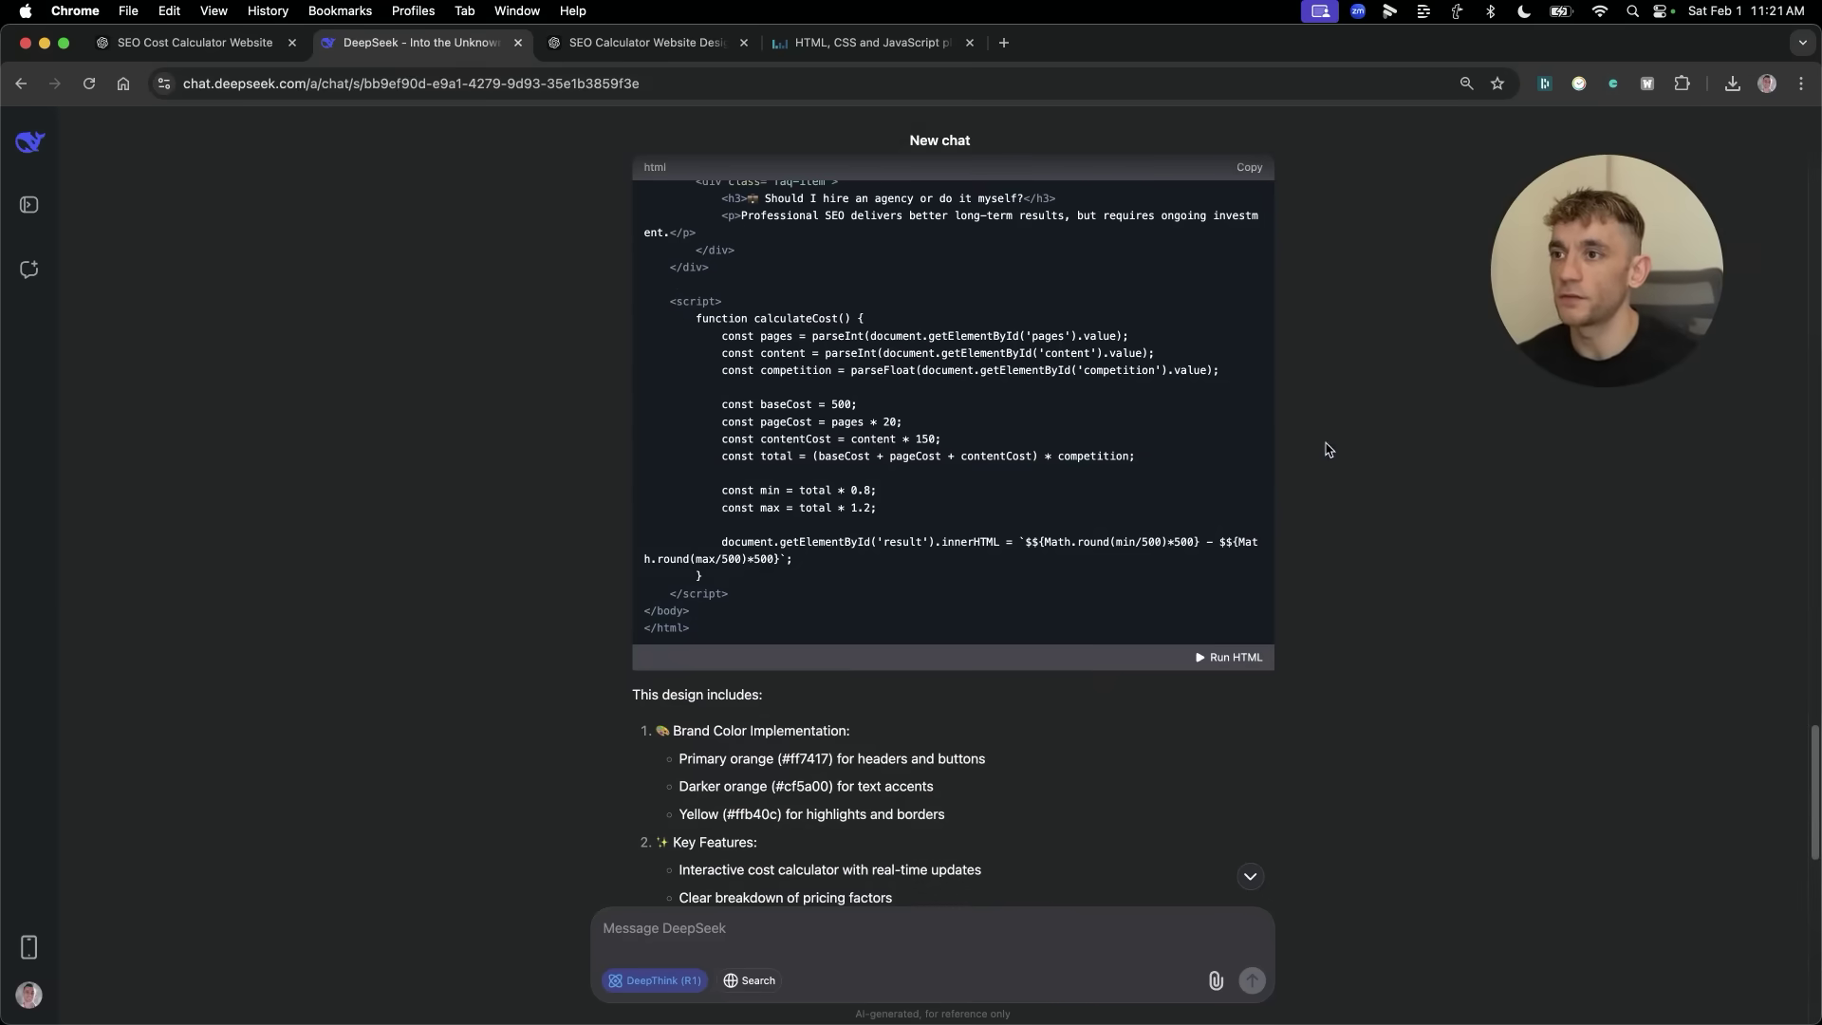
pyautogui.scroll(15, 925, 610)
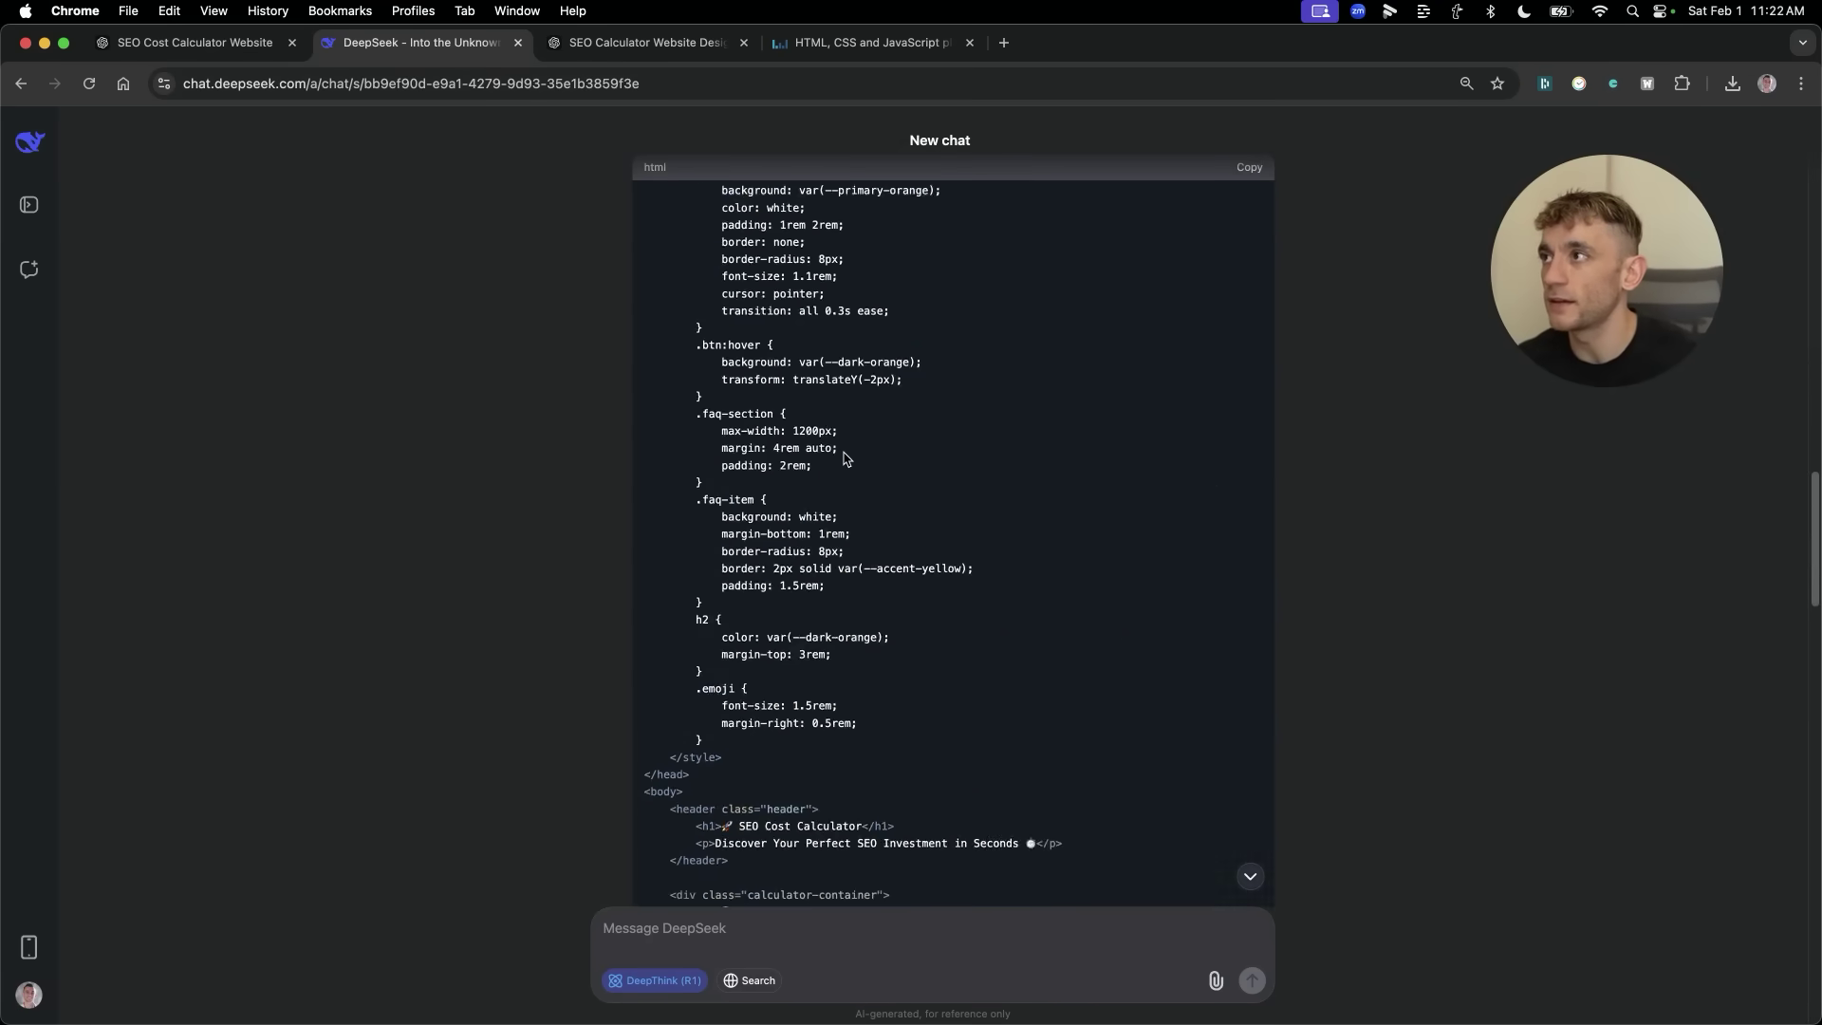
pyautogui.scroll(-20, 883, 466)
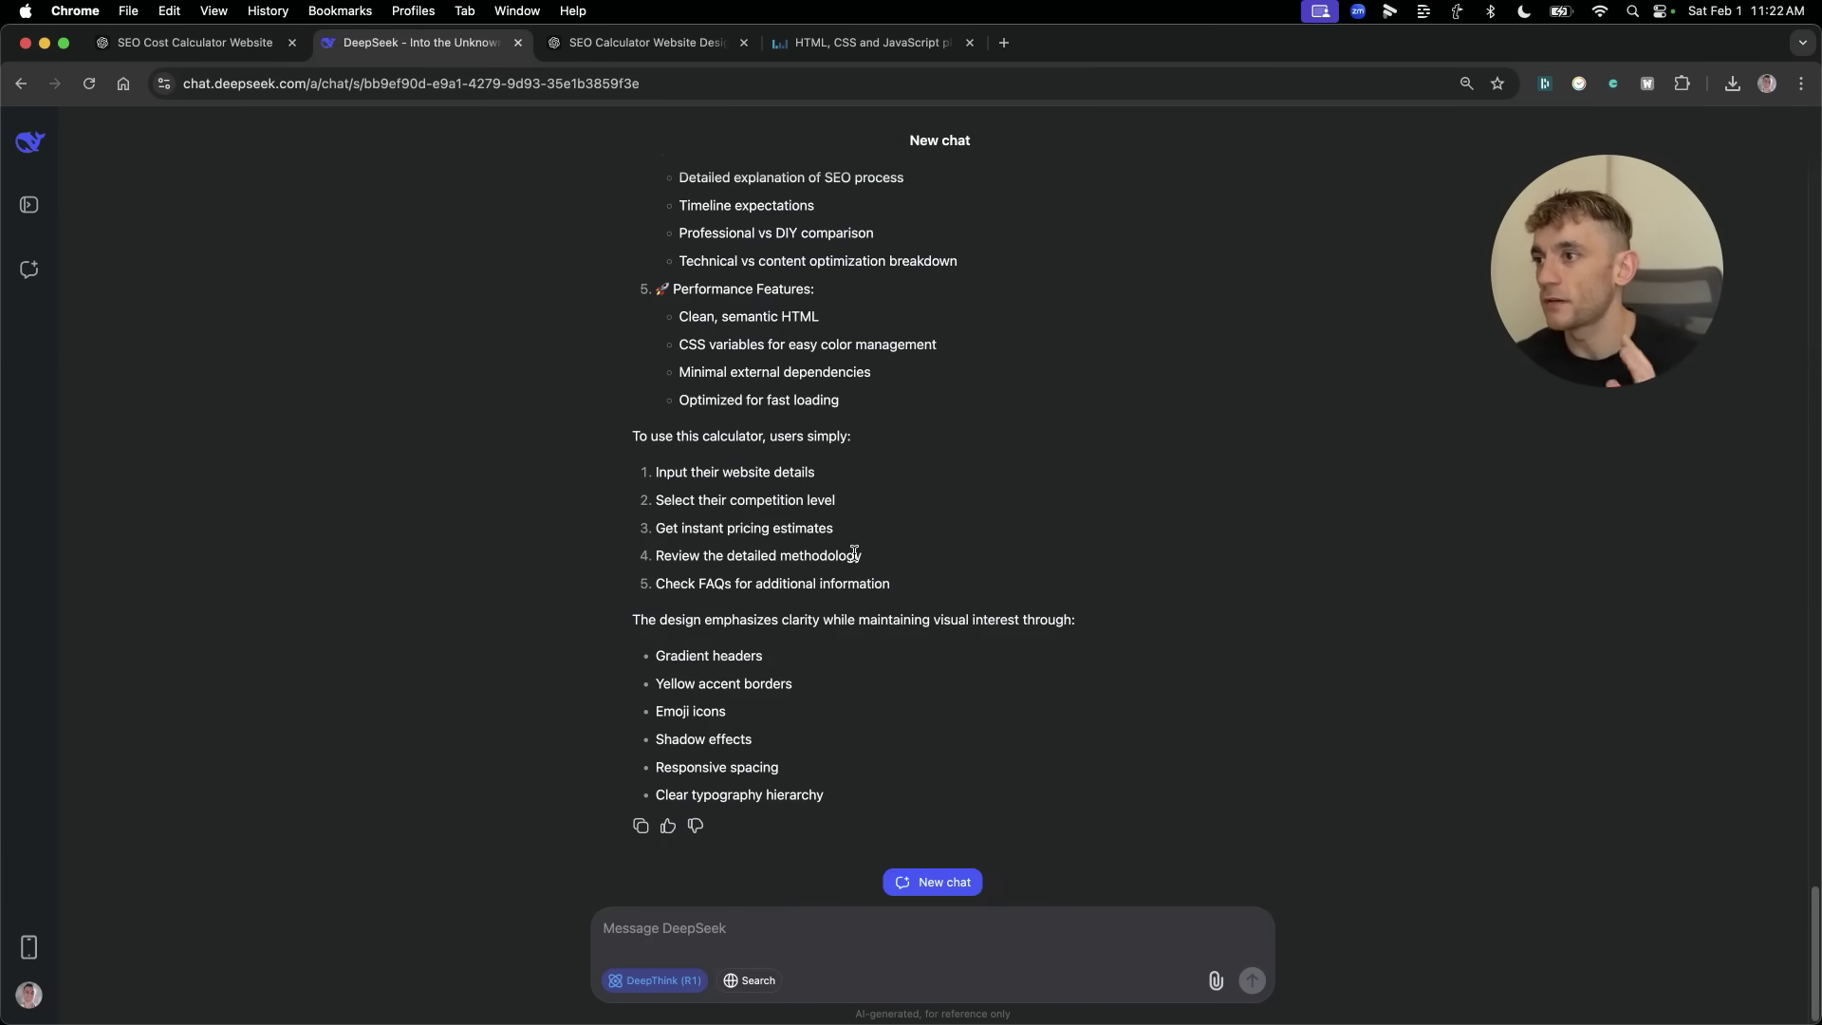
pyautogui.click(672, 42)
# Start a new chat and switch the model to GPT-4o.
pyautogui.click(217, 133)
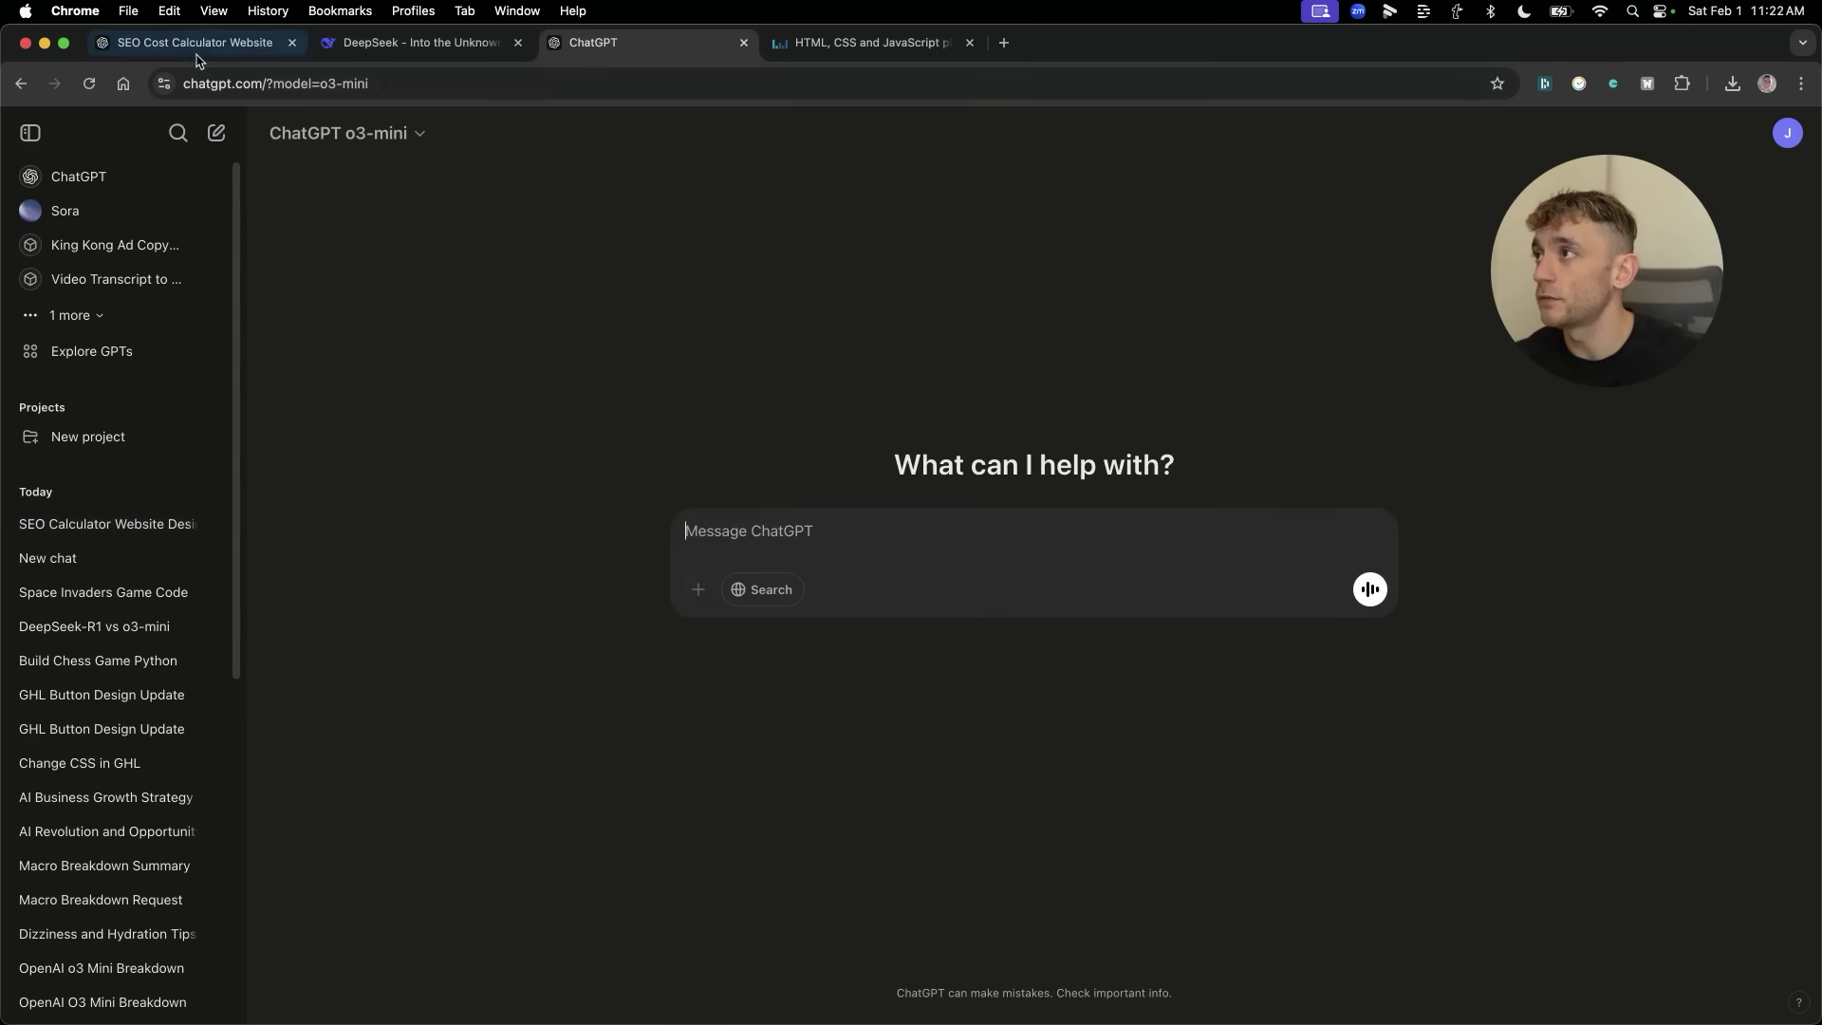
pyautogui.press('super+1')
pyautogui.click(217, 133)
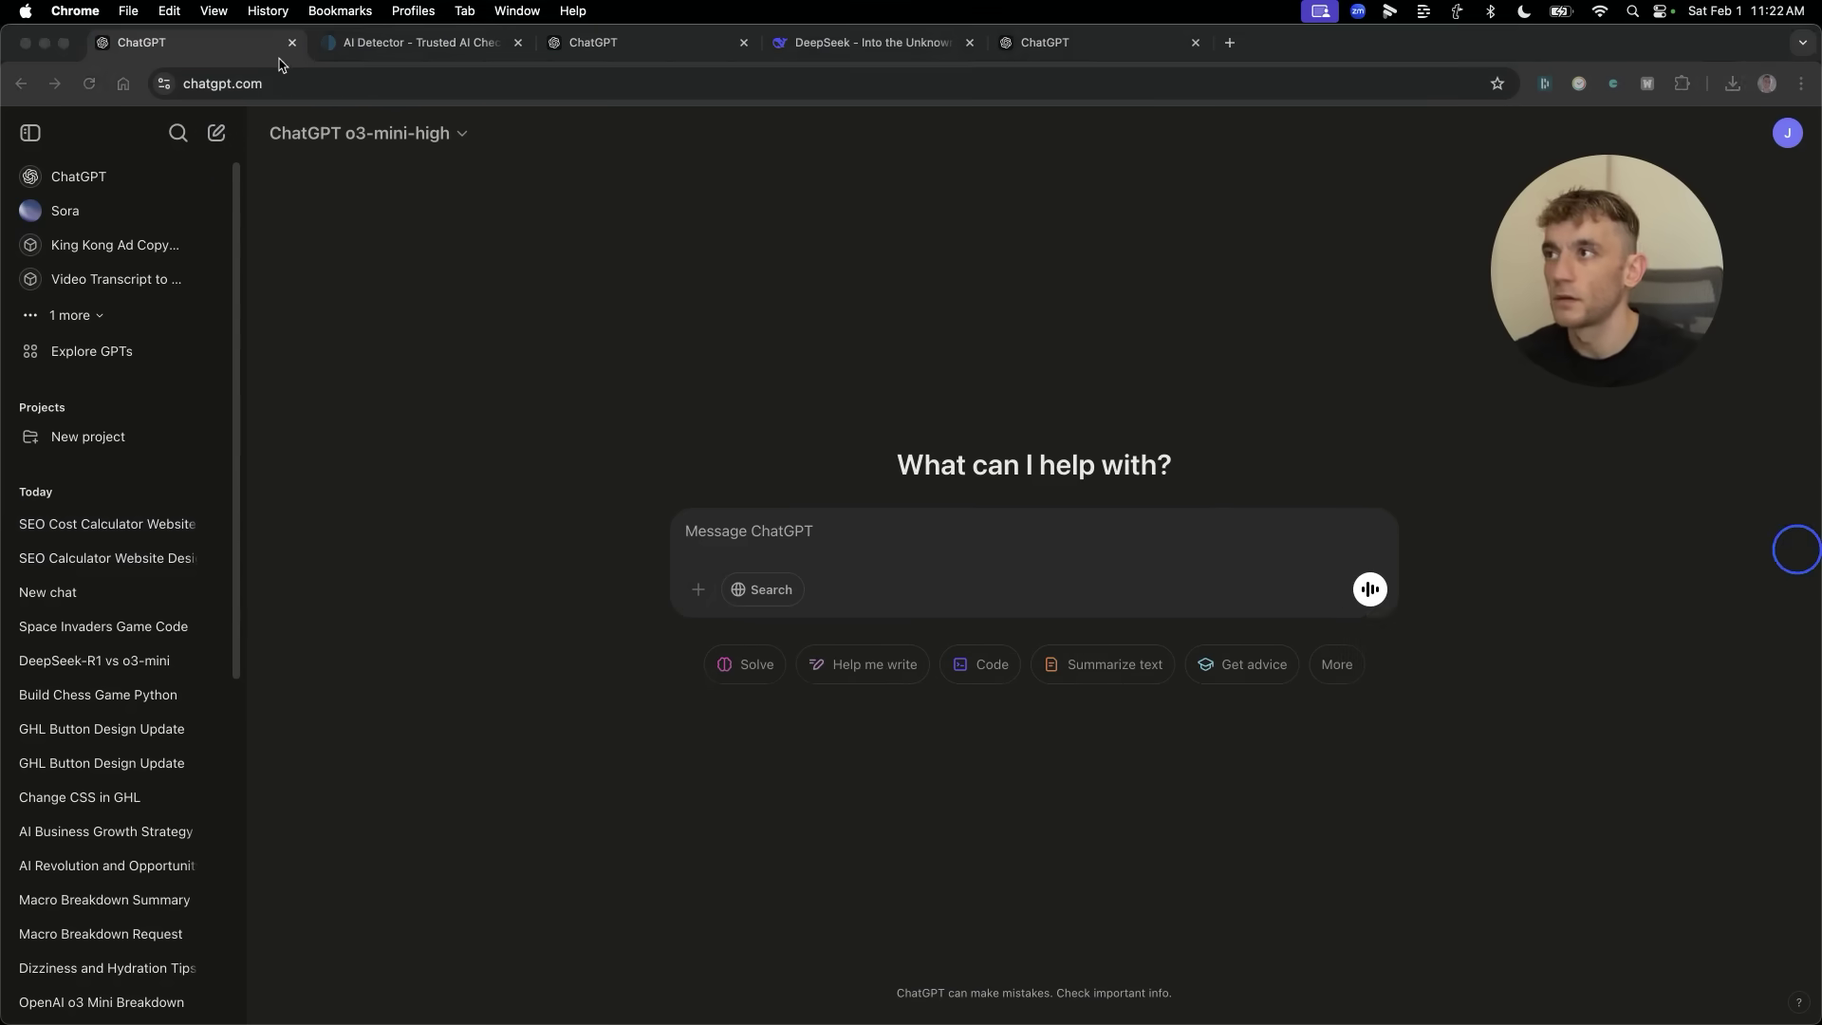
pyautogui.click(392, 140)
pyautogui.click(362, 223)
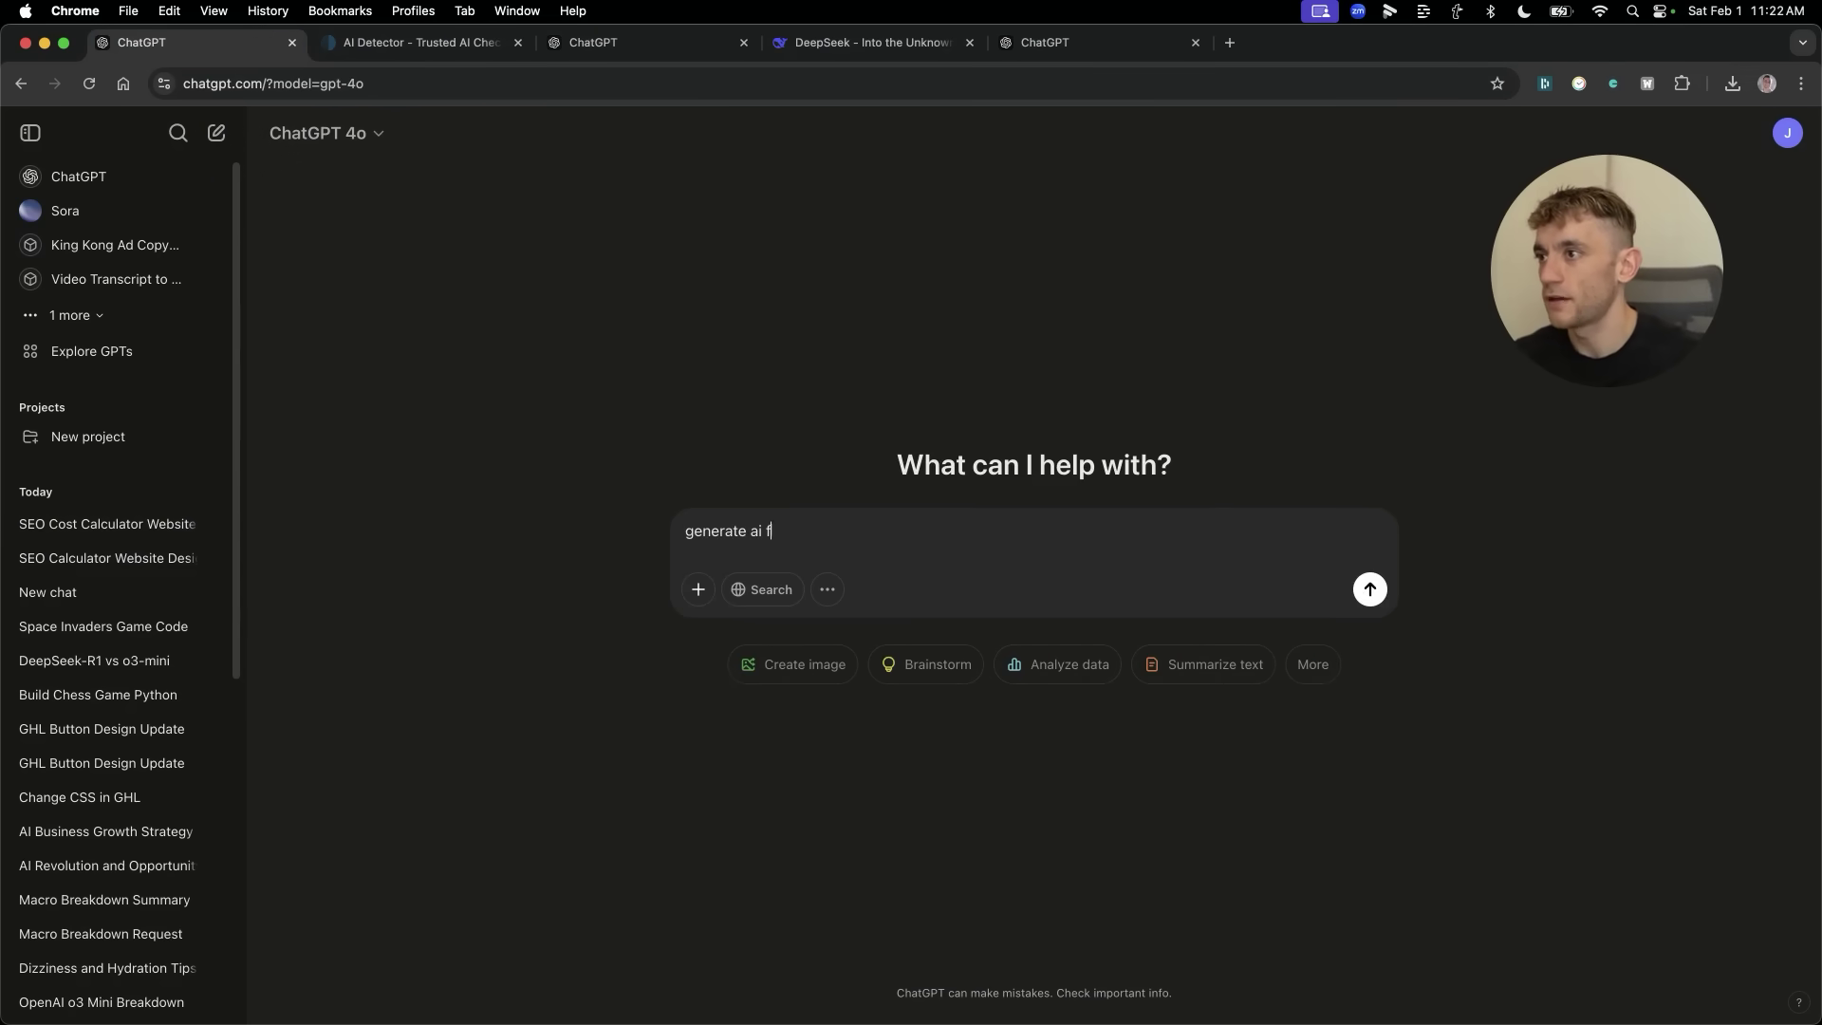
# Send the fluffy content request and select the whole 'Why Fluffy Things Make Life Better' post.
pyautogui.write('nte')
pyautogui.press('Return')
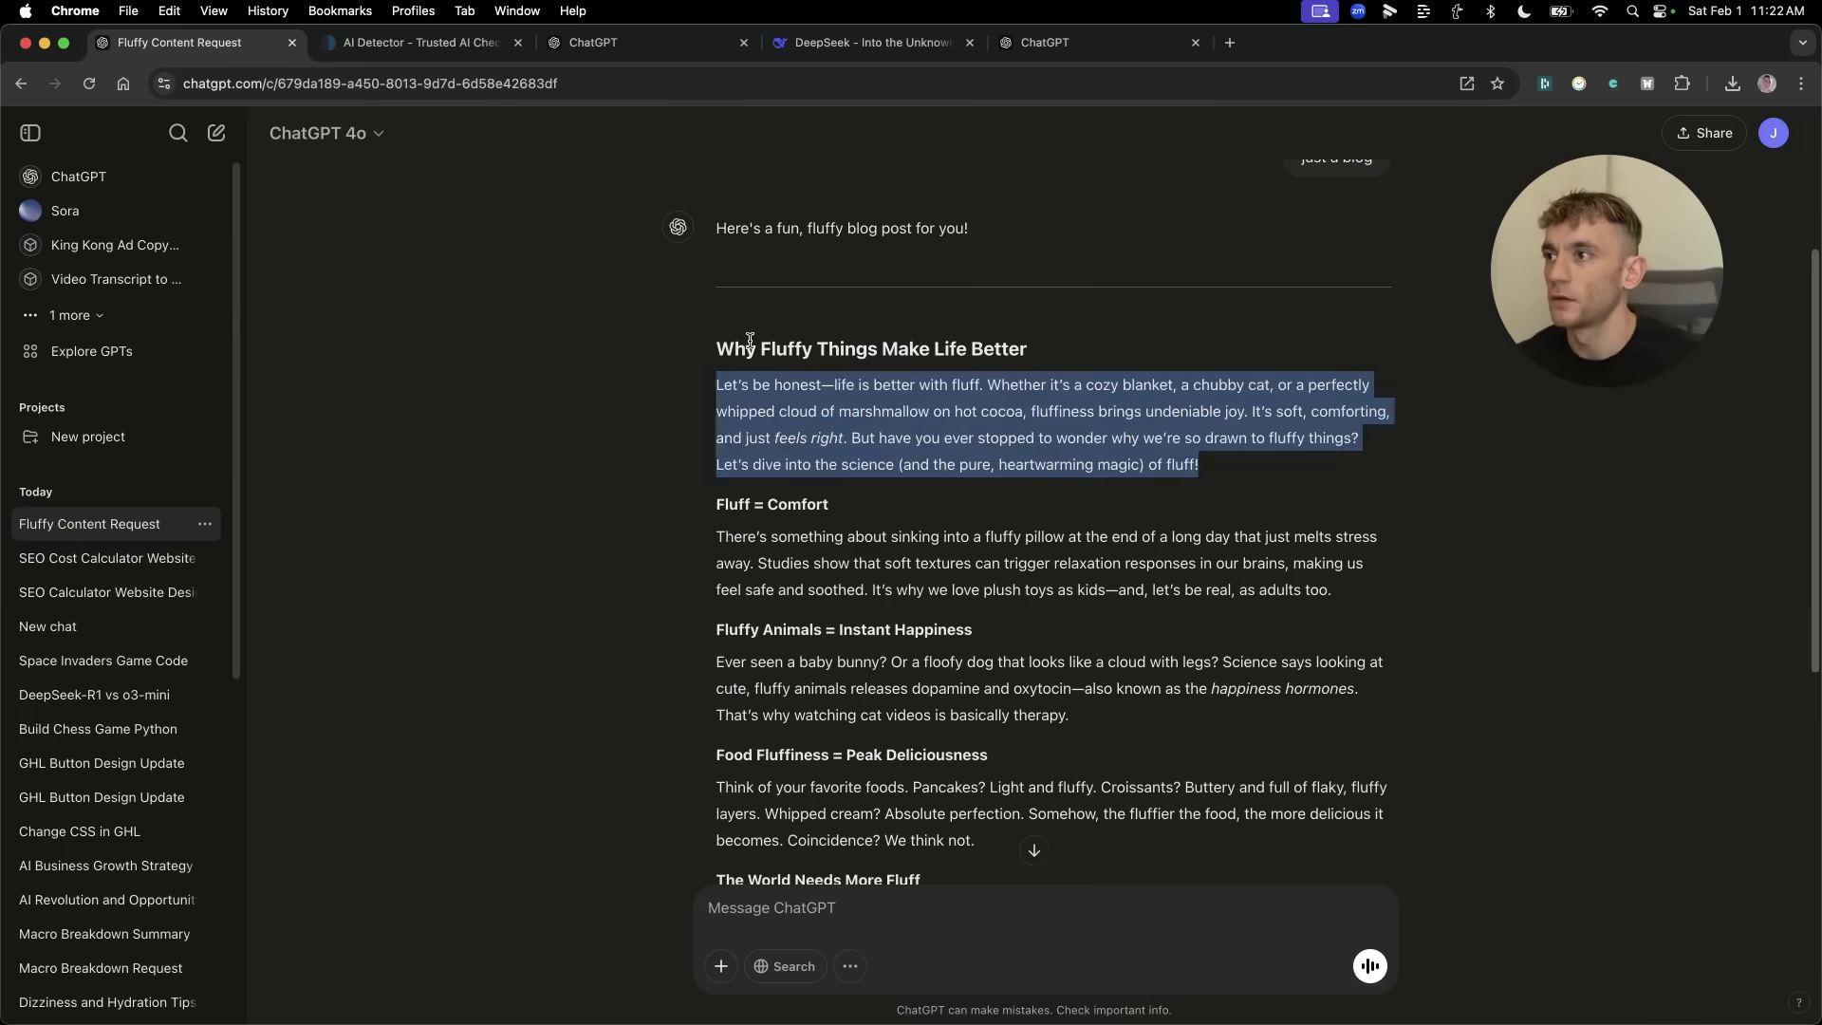
pyautogui.click(802, 349)
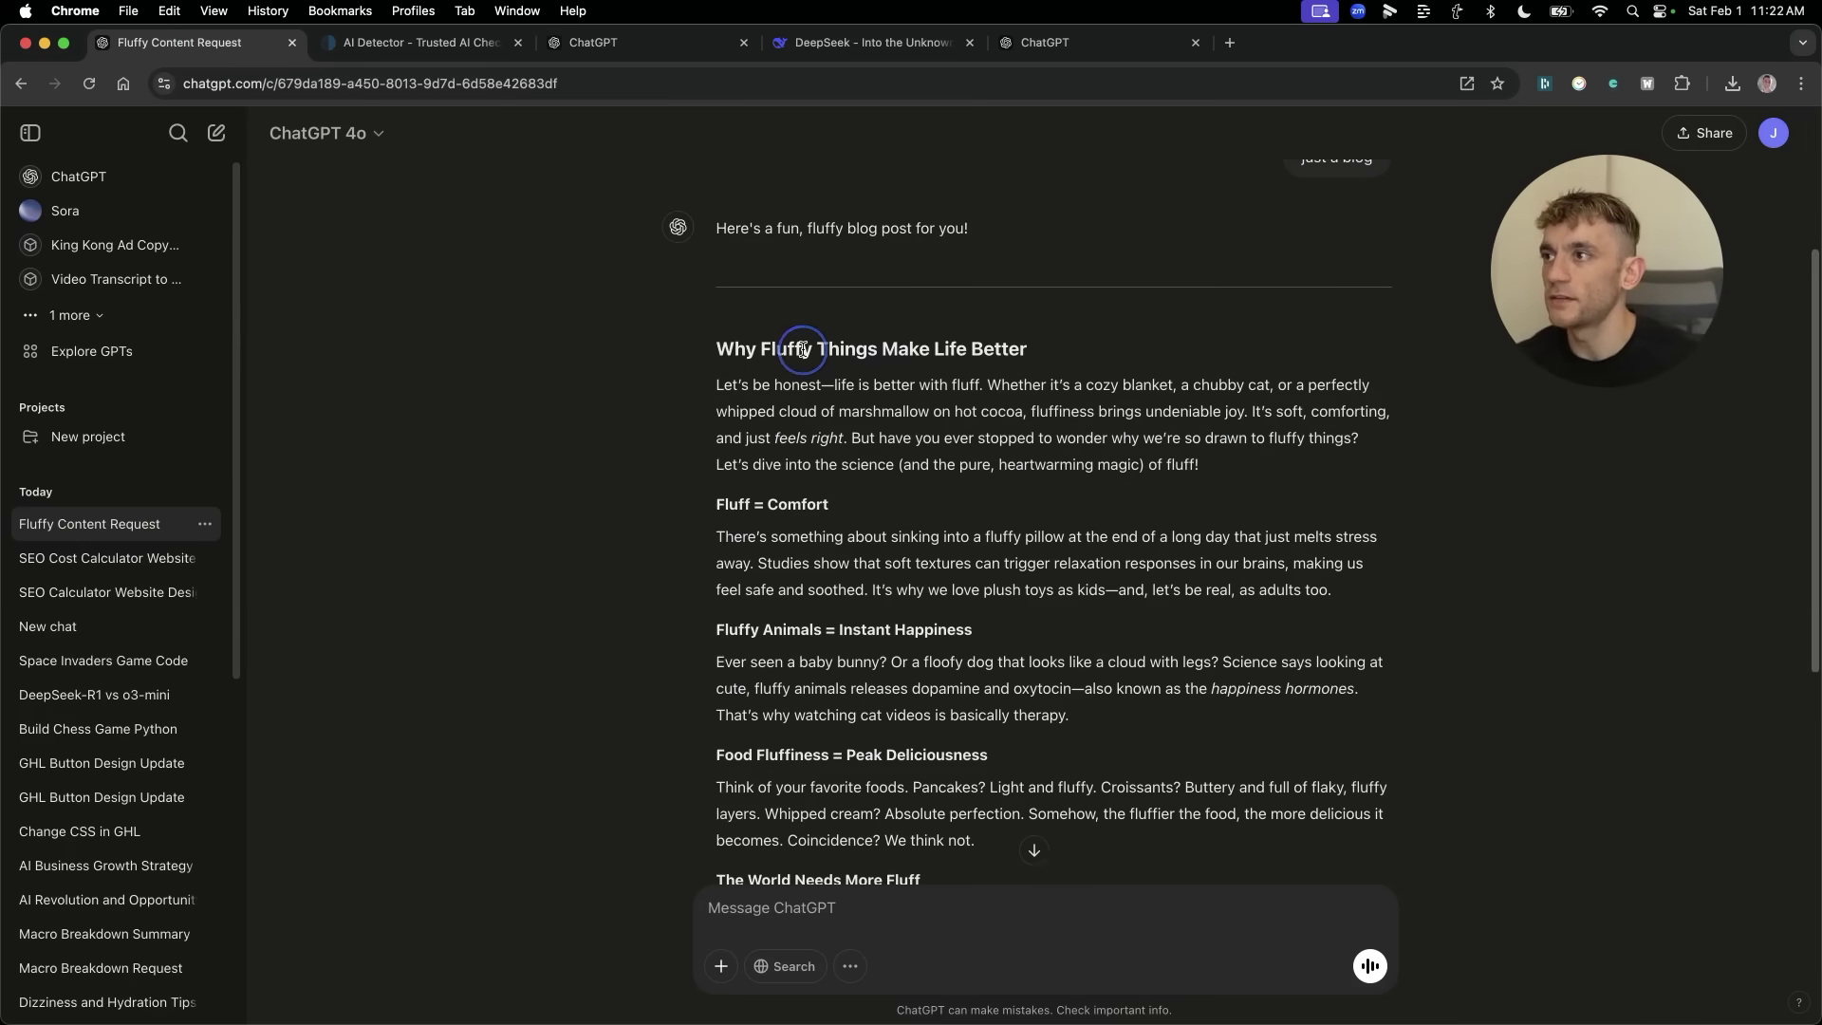
pyautogui.moveTo(723, 339); pyautogui.dragTo(895, 651)
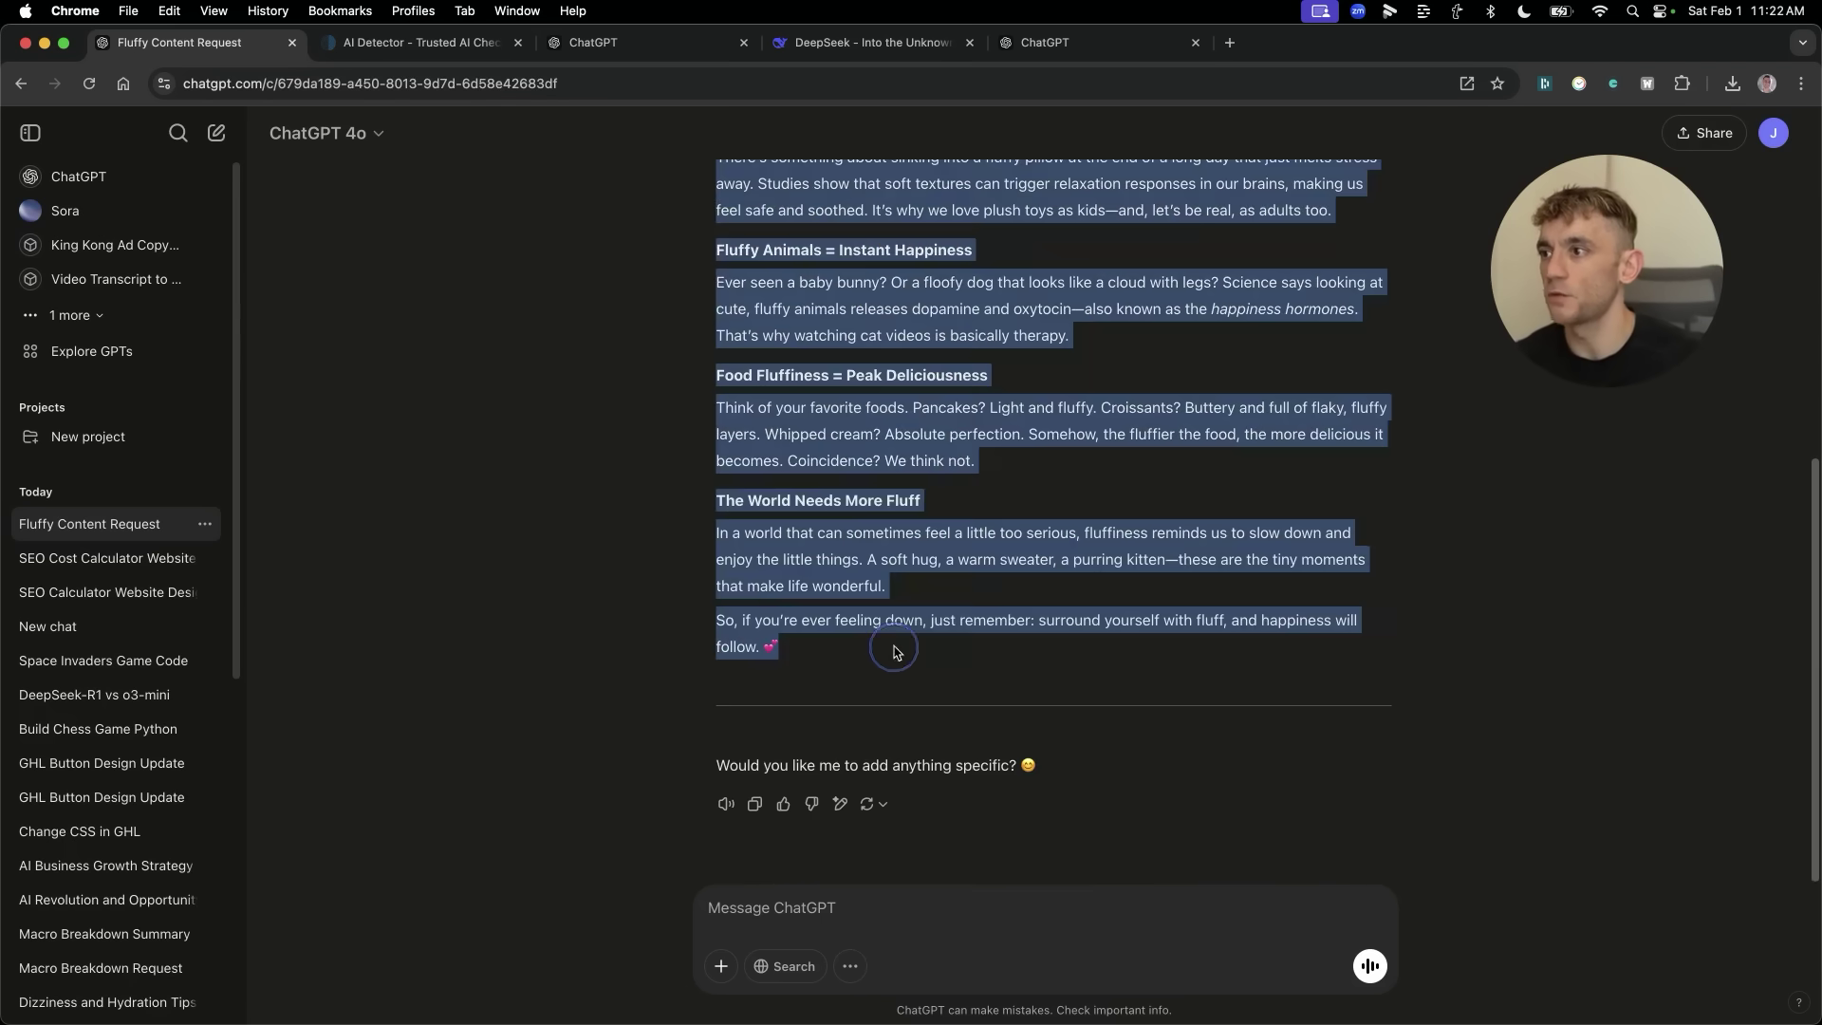
pyautogui.scroll(10, 1017, 638)
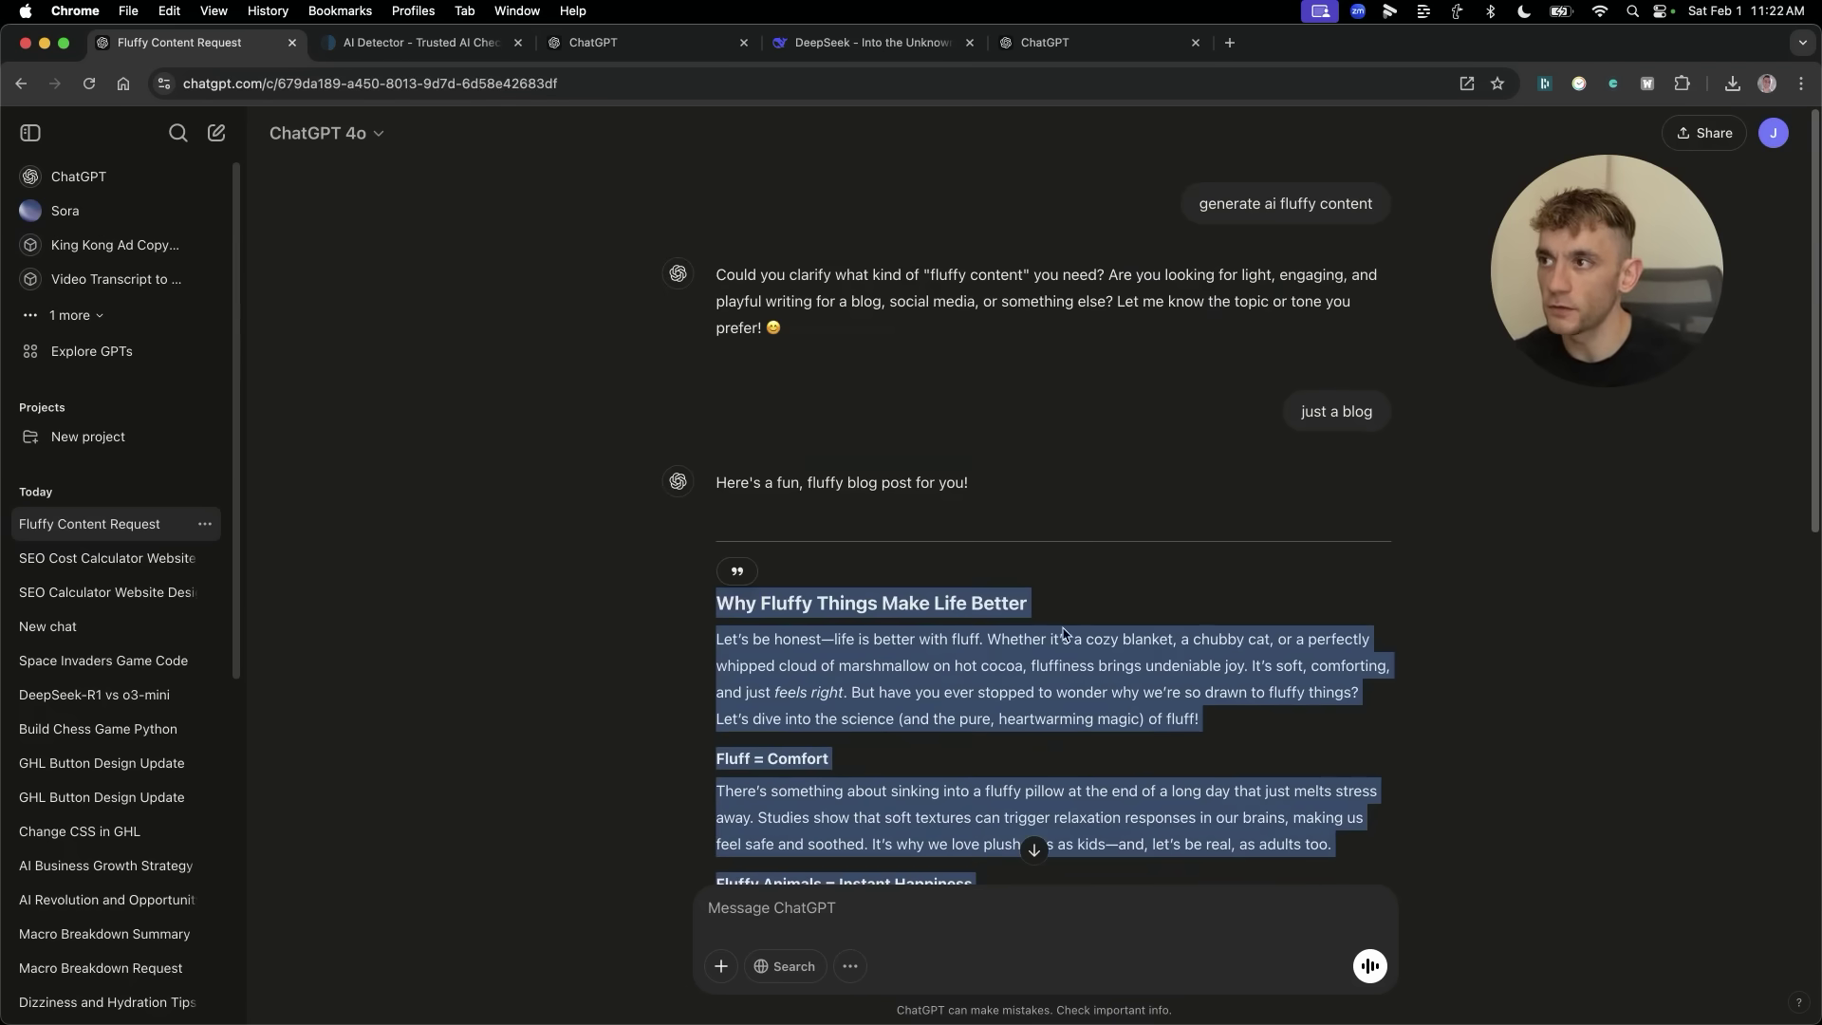
pyautogui.click(418, 44)
# Dismiss the ad and run ZeroGPT on the pasted post, scoring 77.44% AI GPT.
pyautogui.click(919, 640)
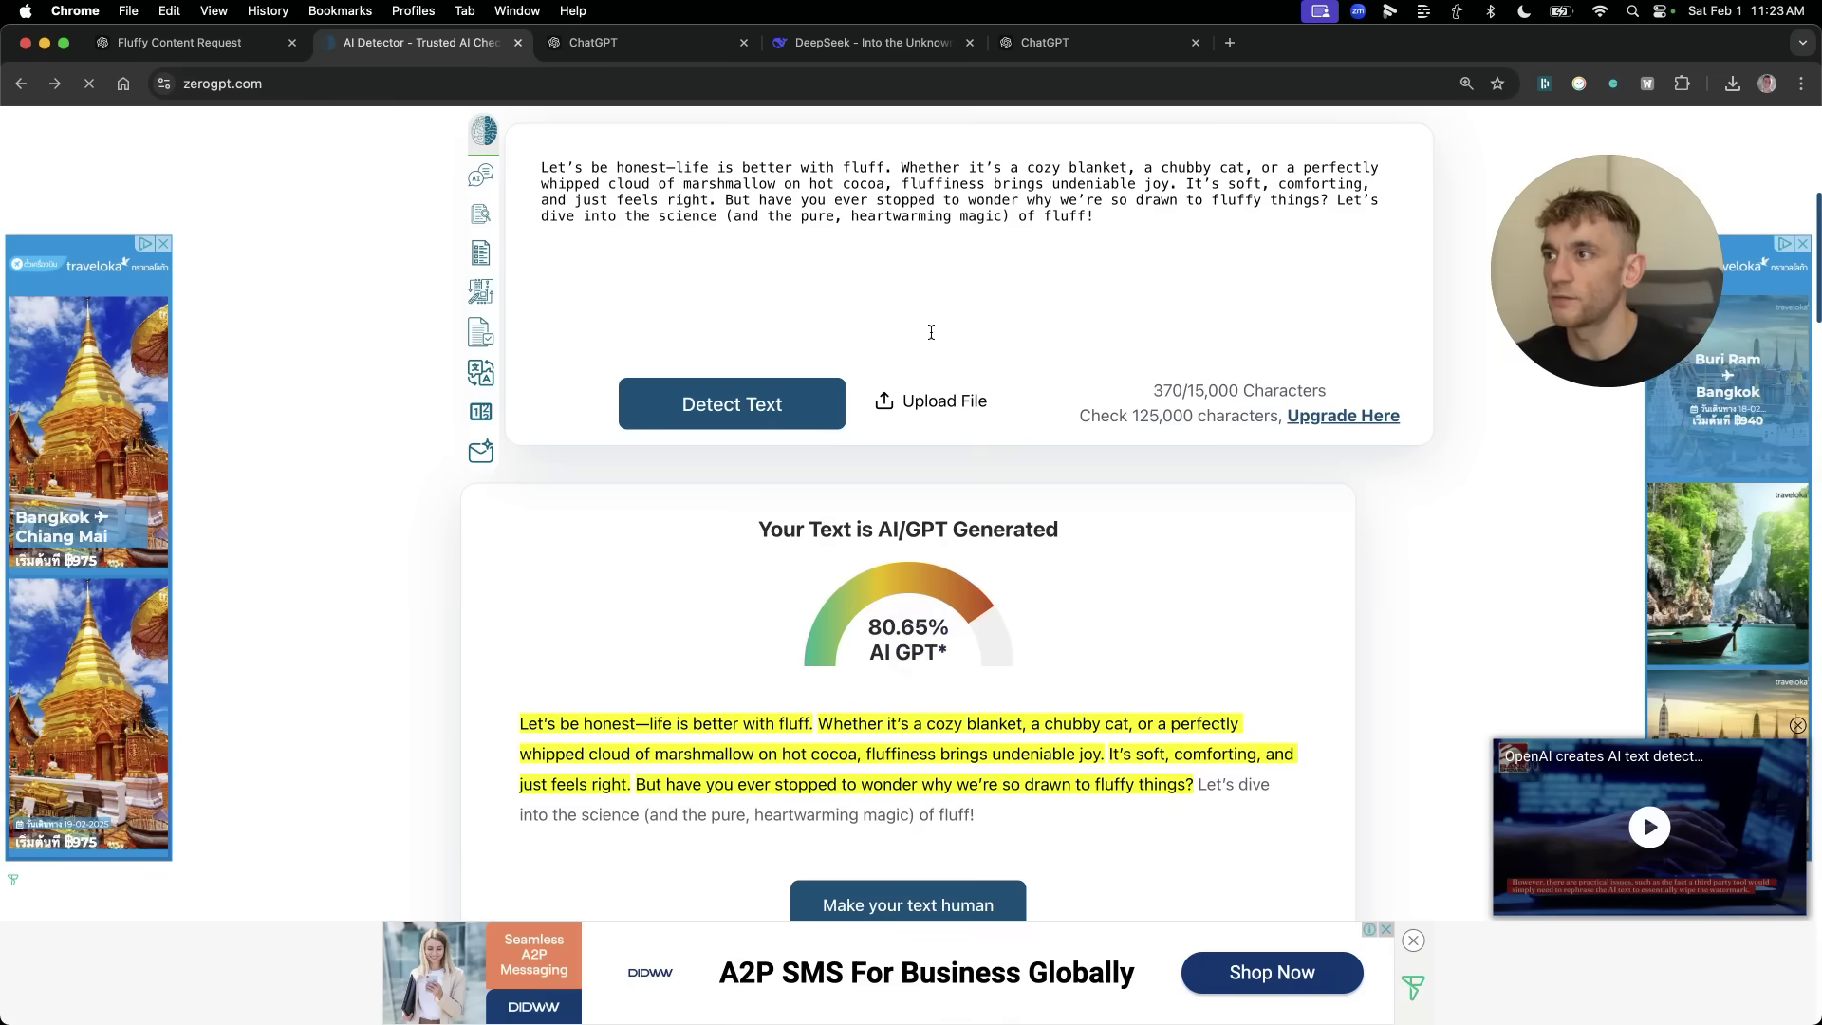
pyautogui.click(898, 584)
pyautogui.press('super+a')
pyautogui.press('super+v')
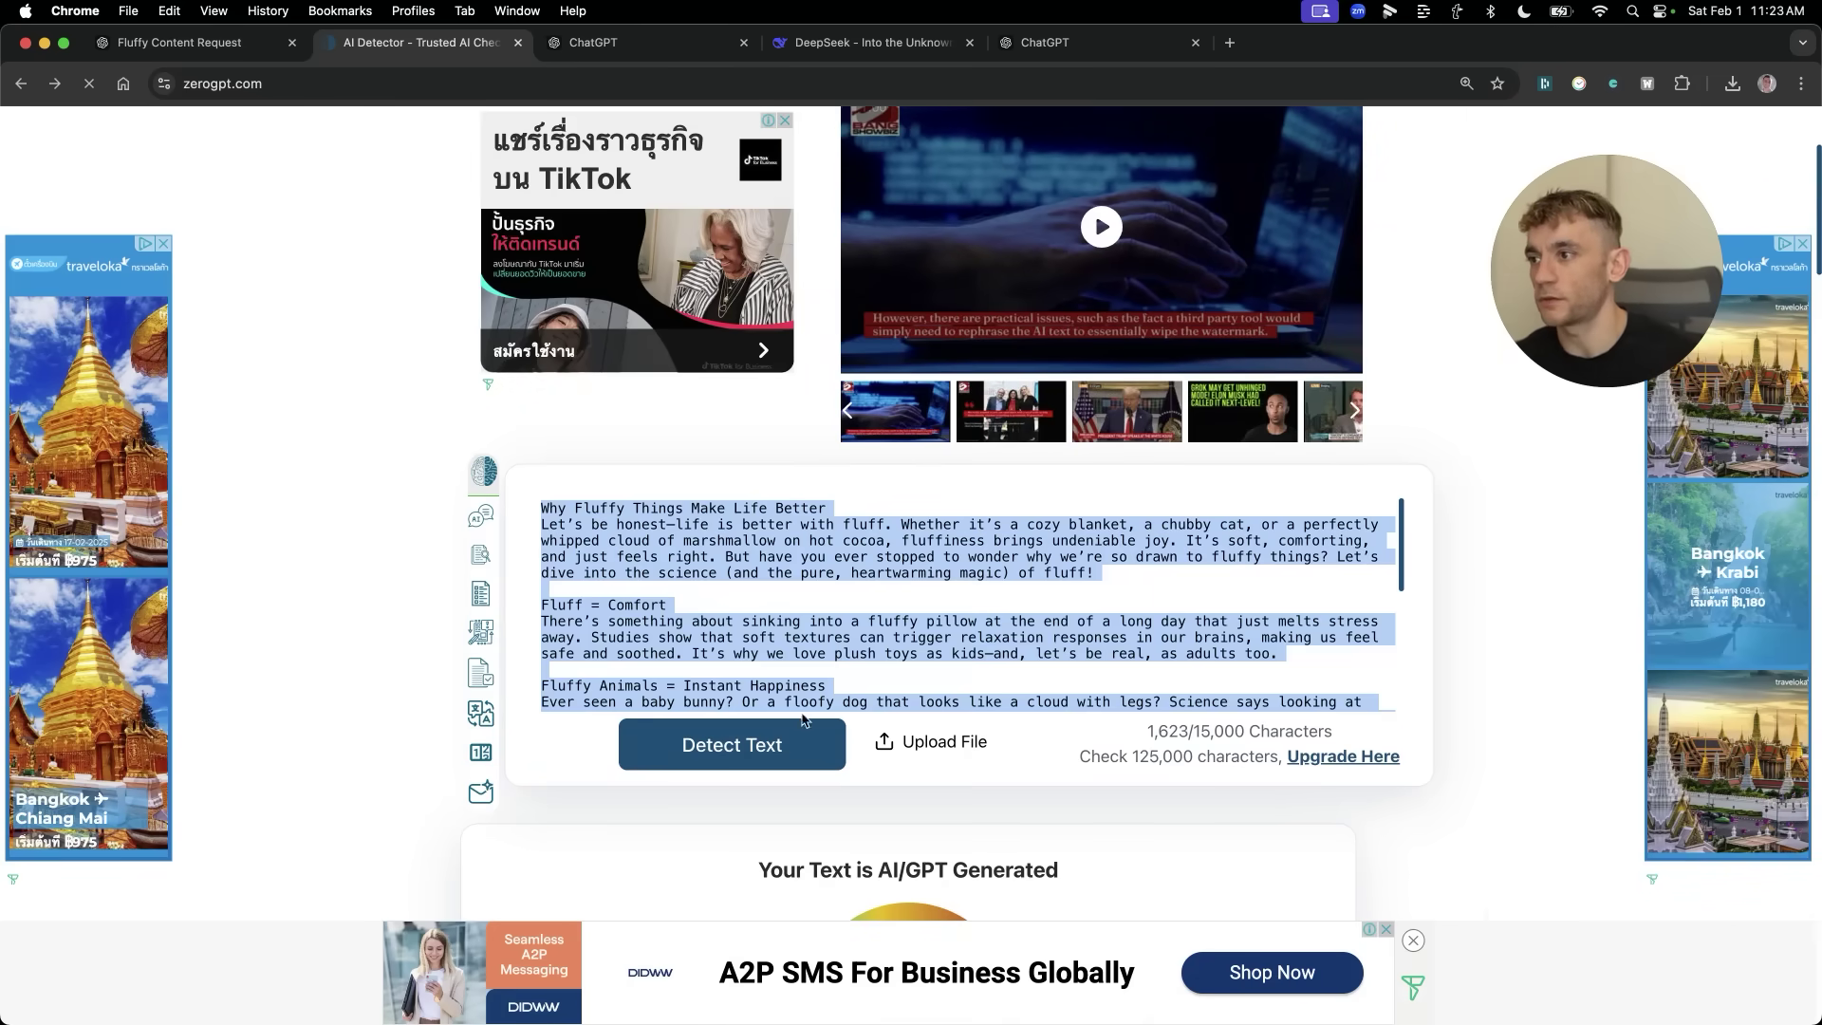
pyautogui.click(754, 745)
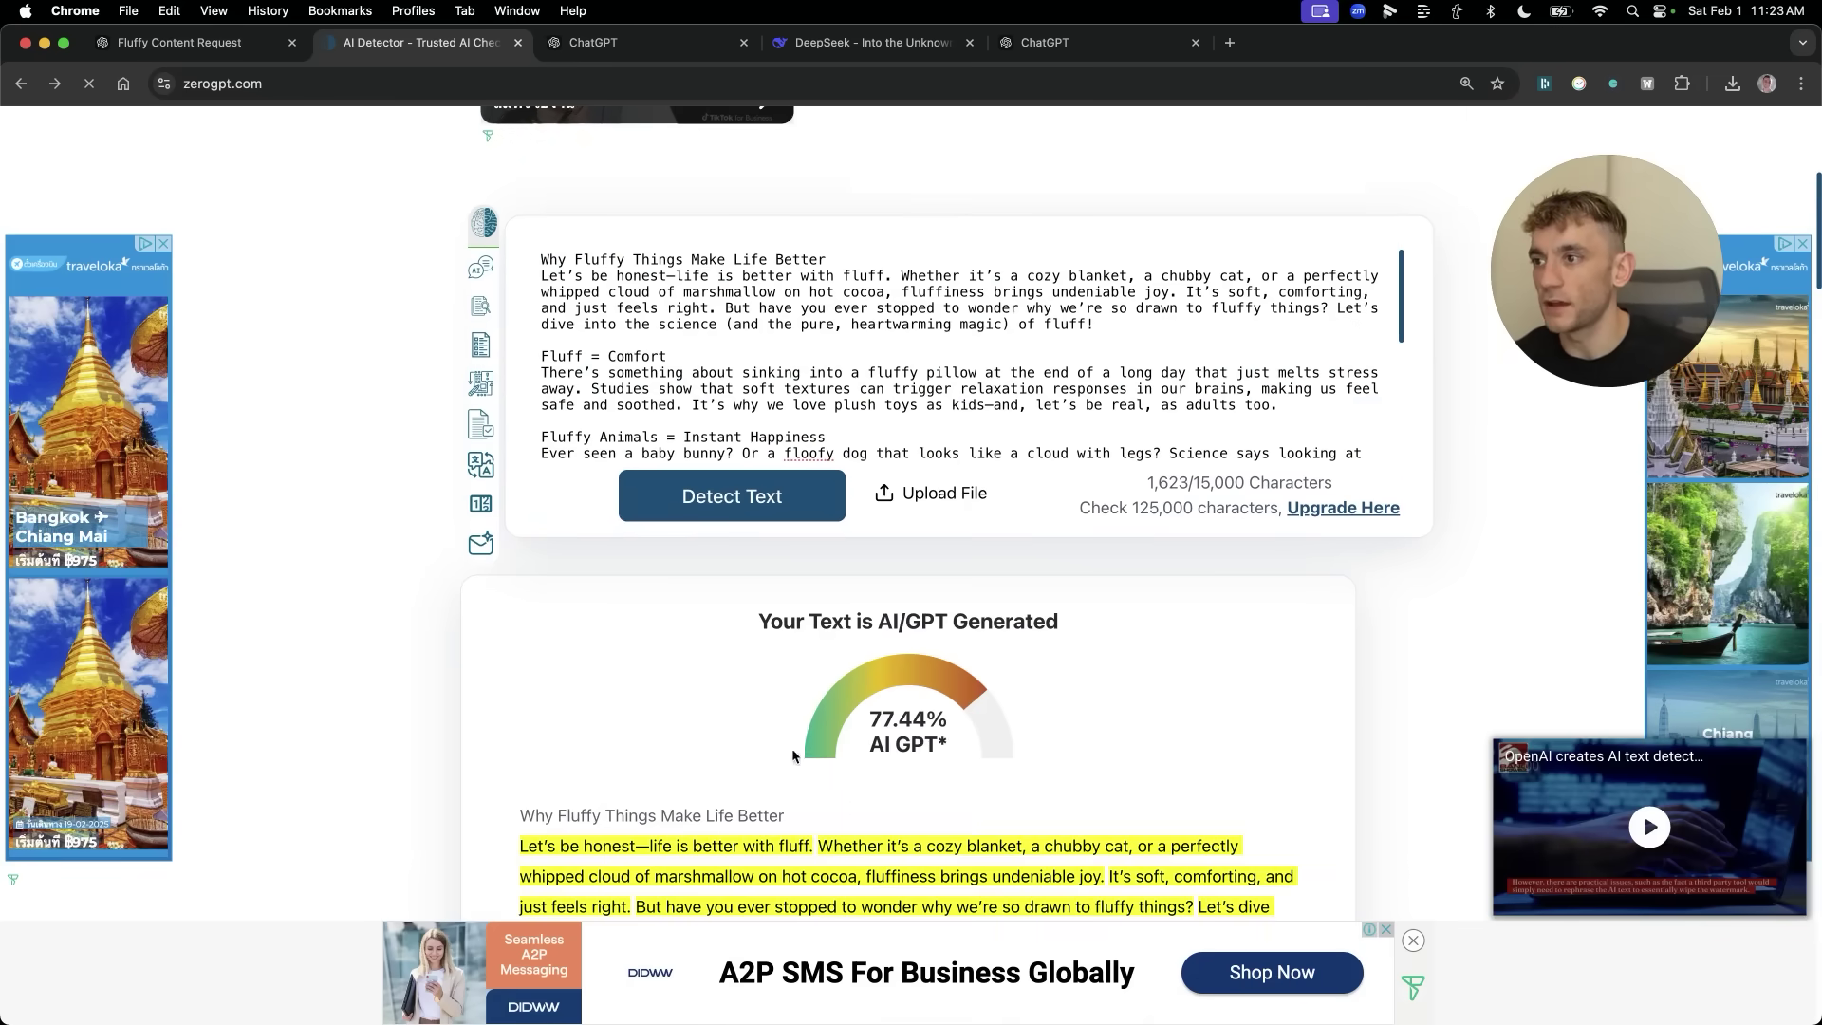
pyautogui.scroll(-3, 792, 748)
pyautogui.scroll(-1, 784, 737)
pyautogui.scroll(2, 806, 683)
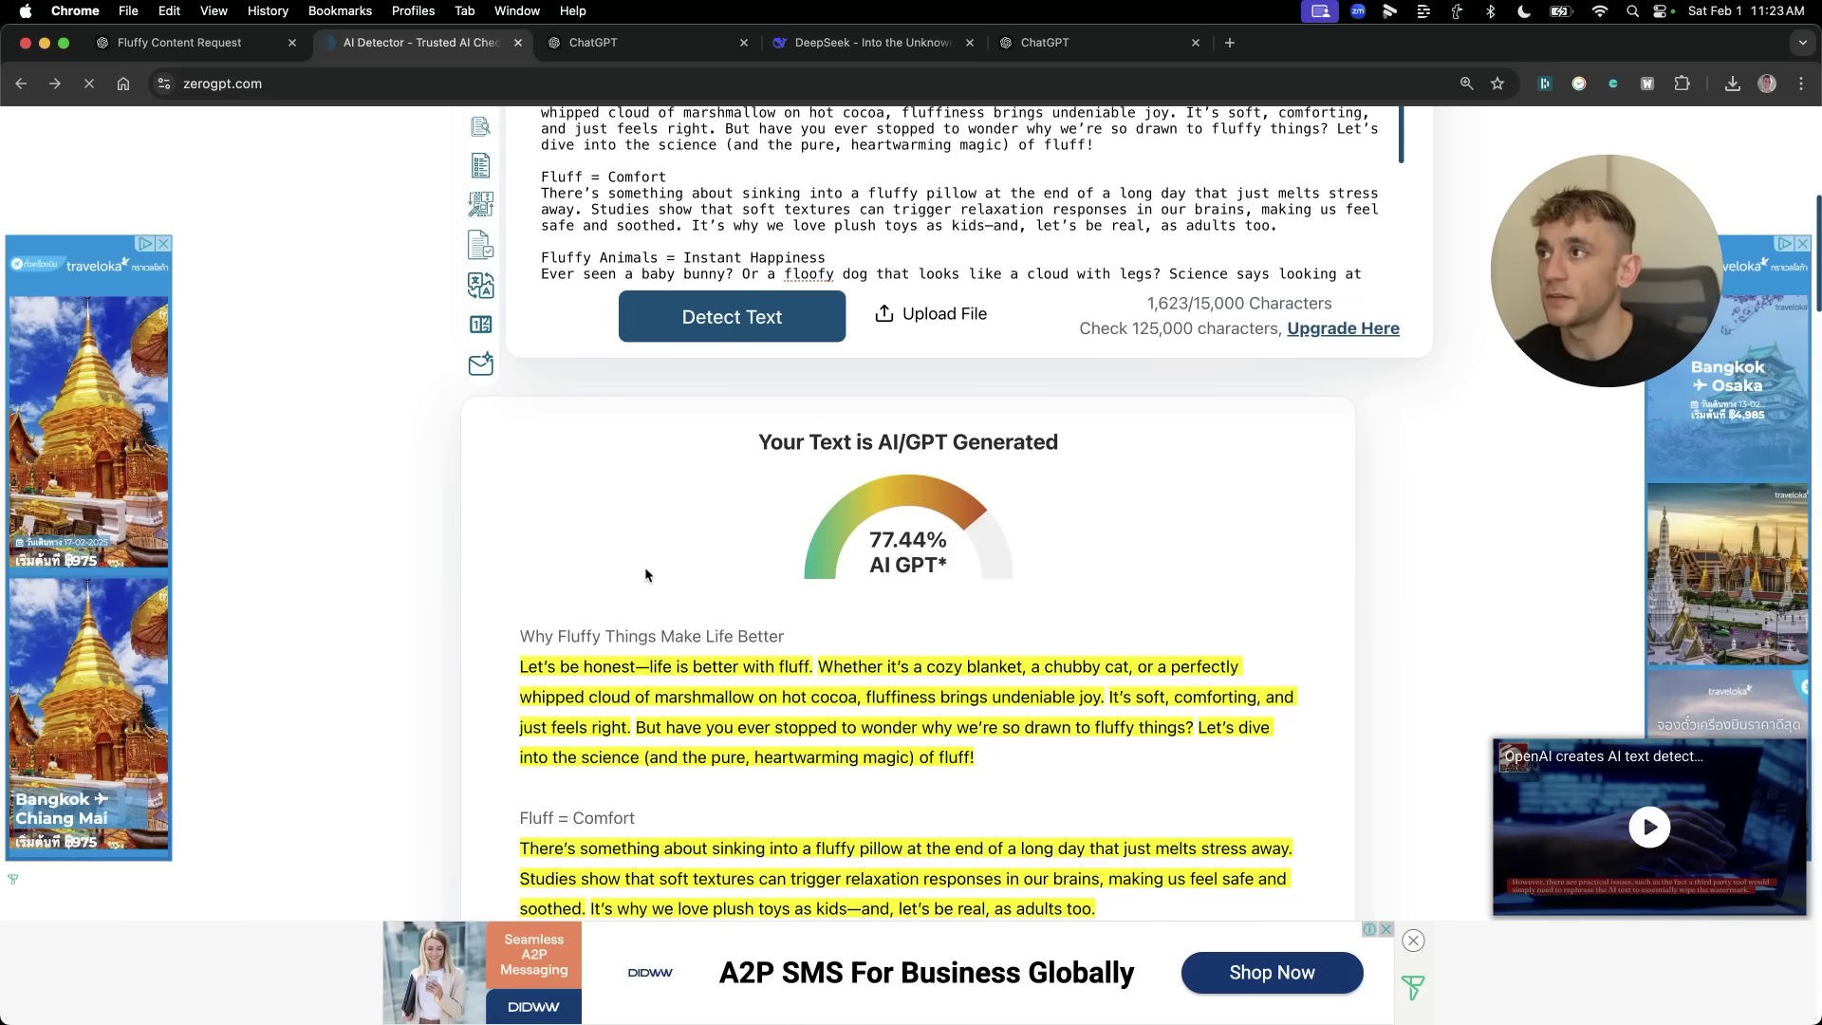
pyautogui.scroll(-5, 1053, 550)
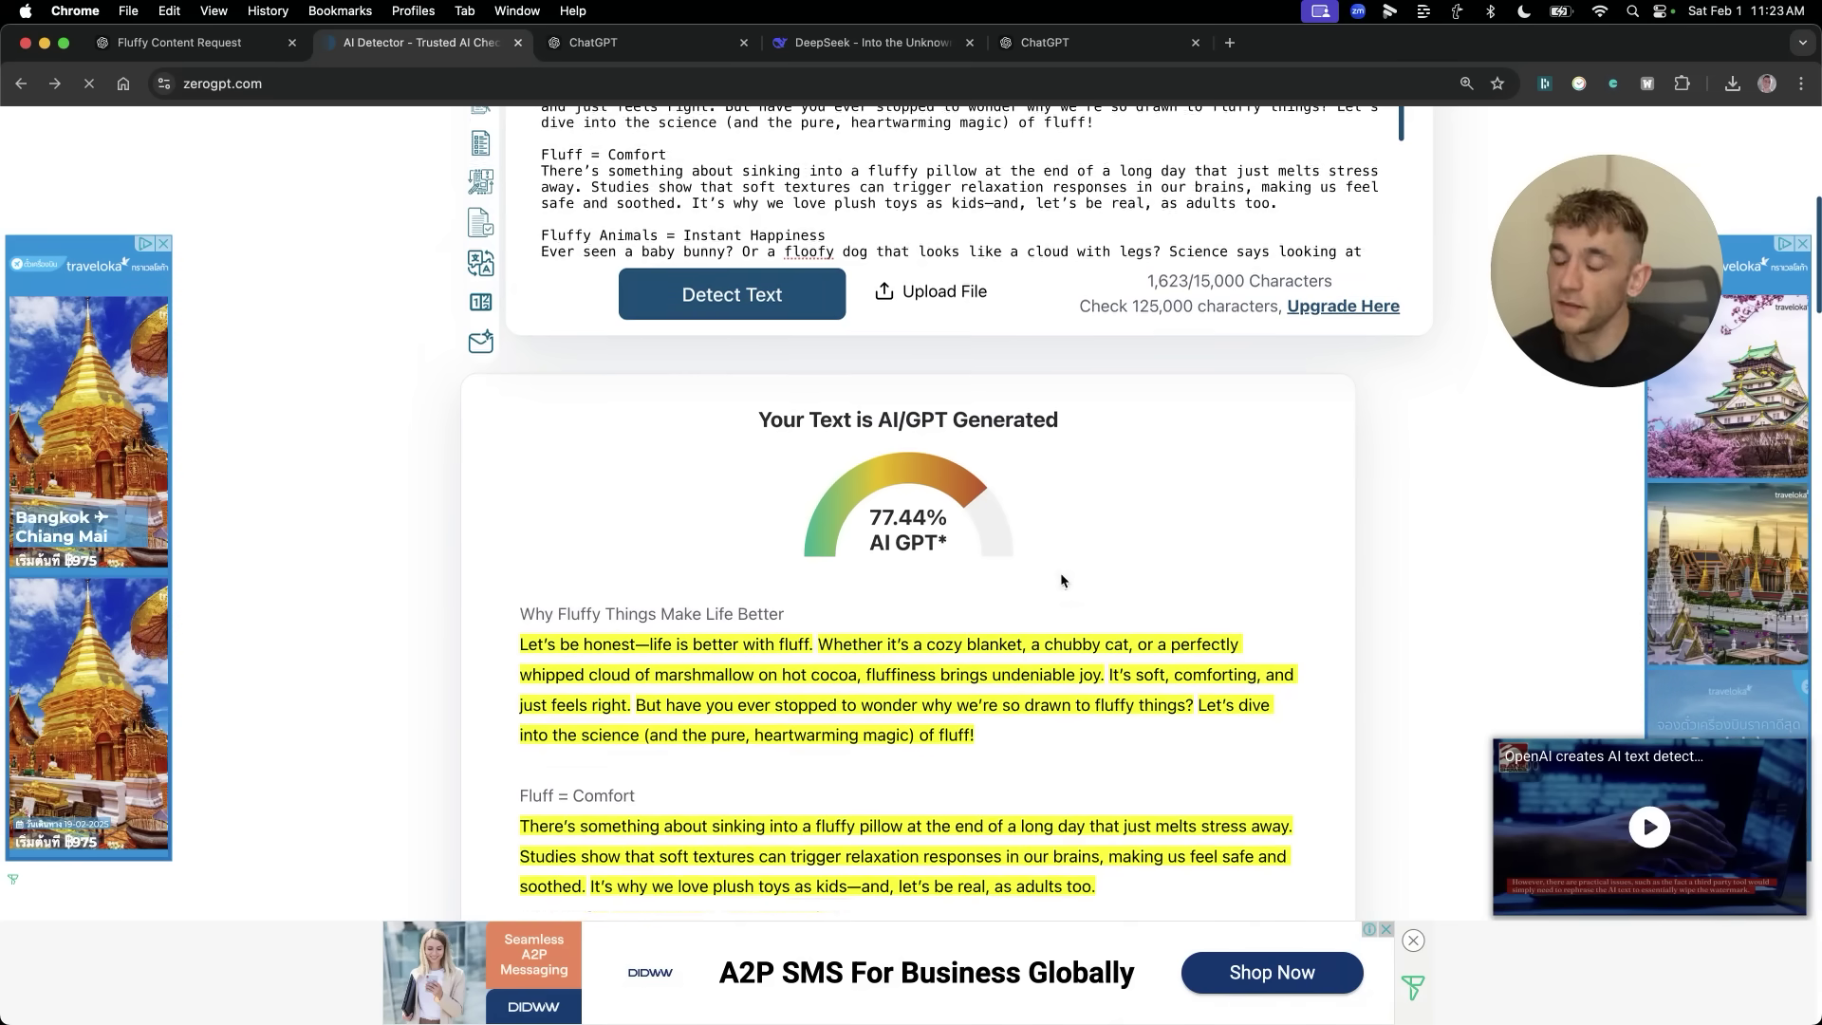
pyautogui.scroll(2, 816, 399)
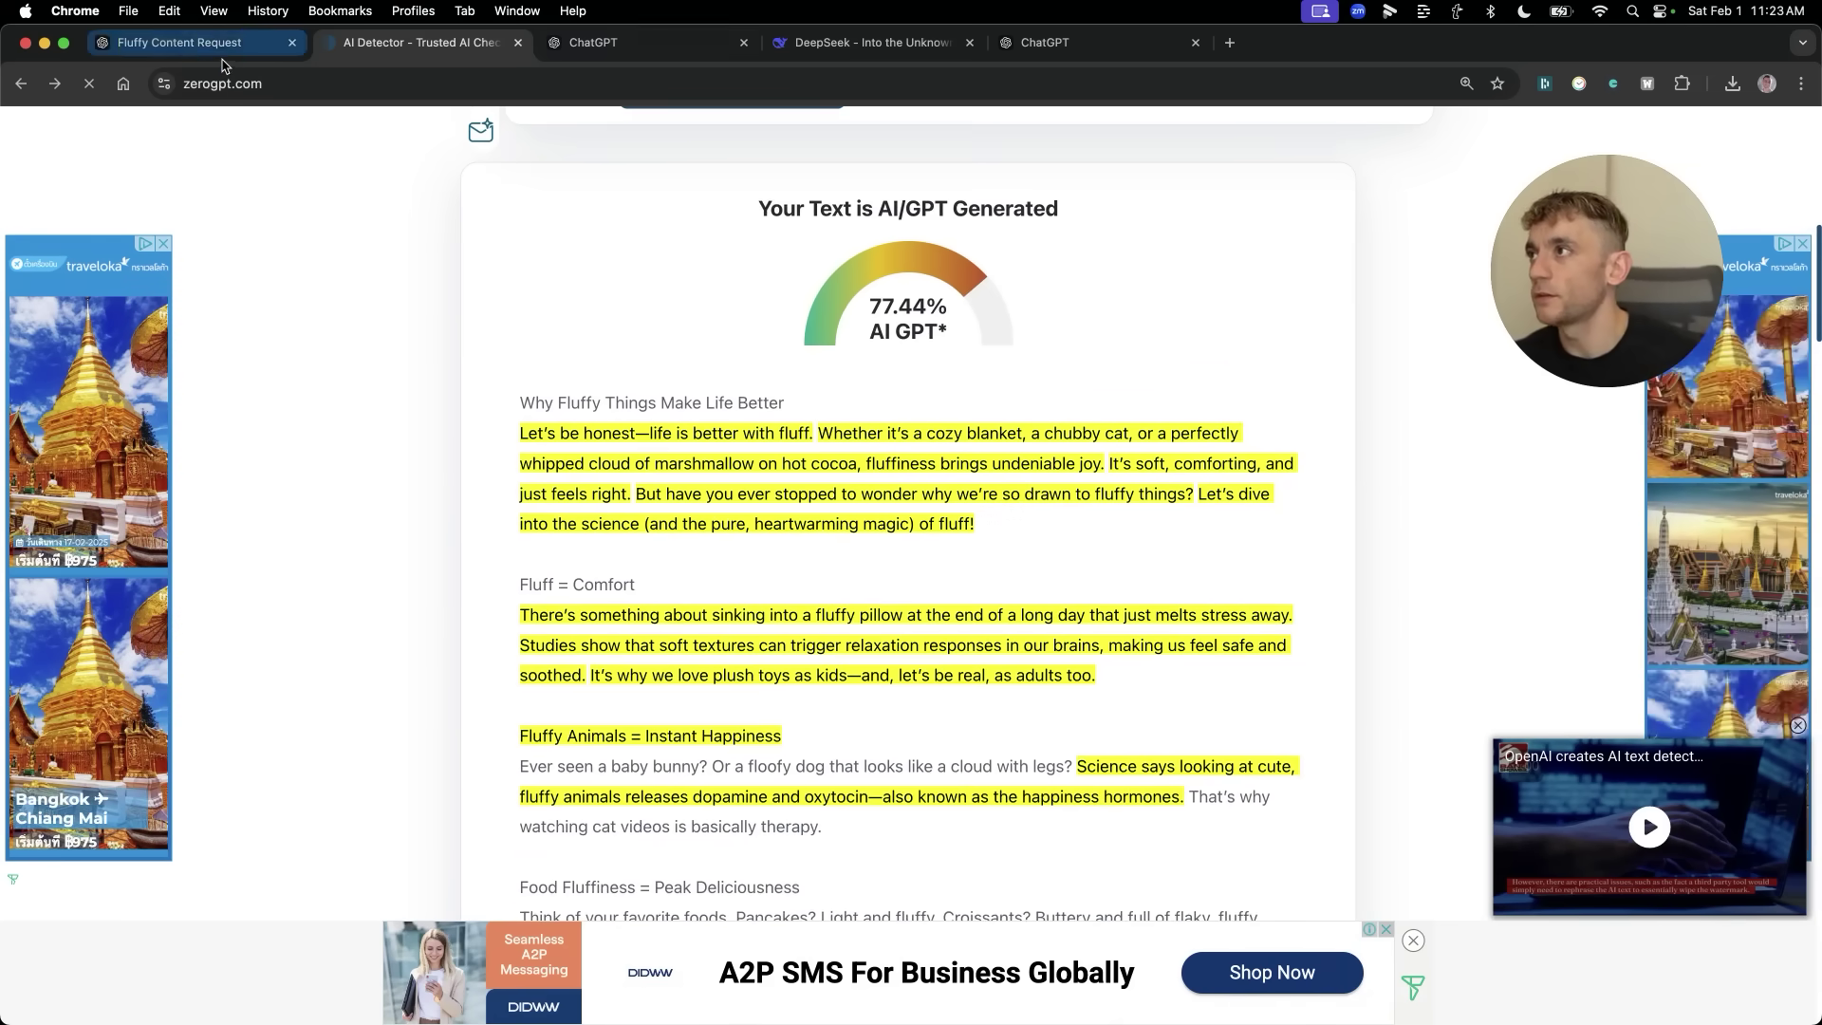
# Back in ChatGPT, select the whole fluffy blog post again.
pyautogui.press('super+1')
pyautogui.click(743, 618)
pyautogui.moveTo(735, 608); pyautogui.dragTo(844, 662)
pyautogui.scroll(3, 645, 425)
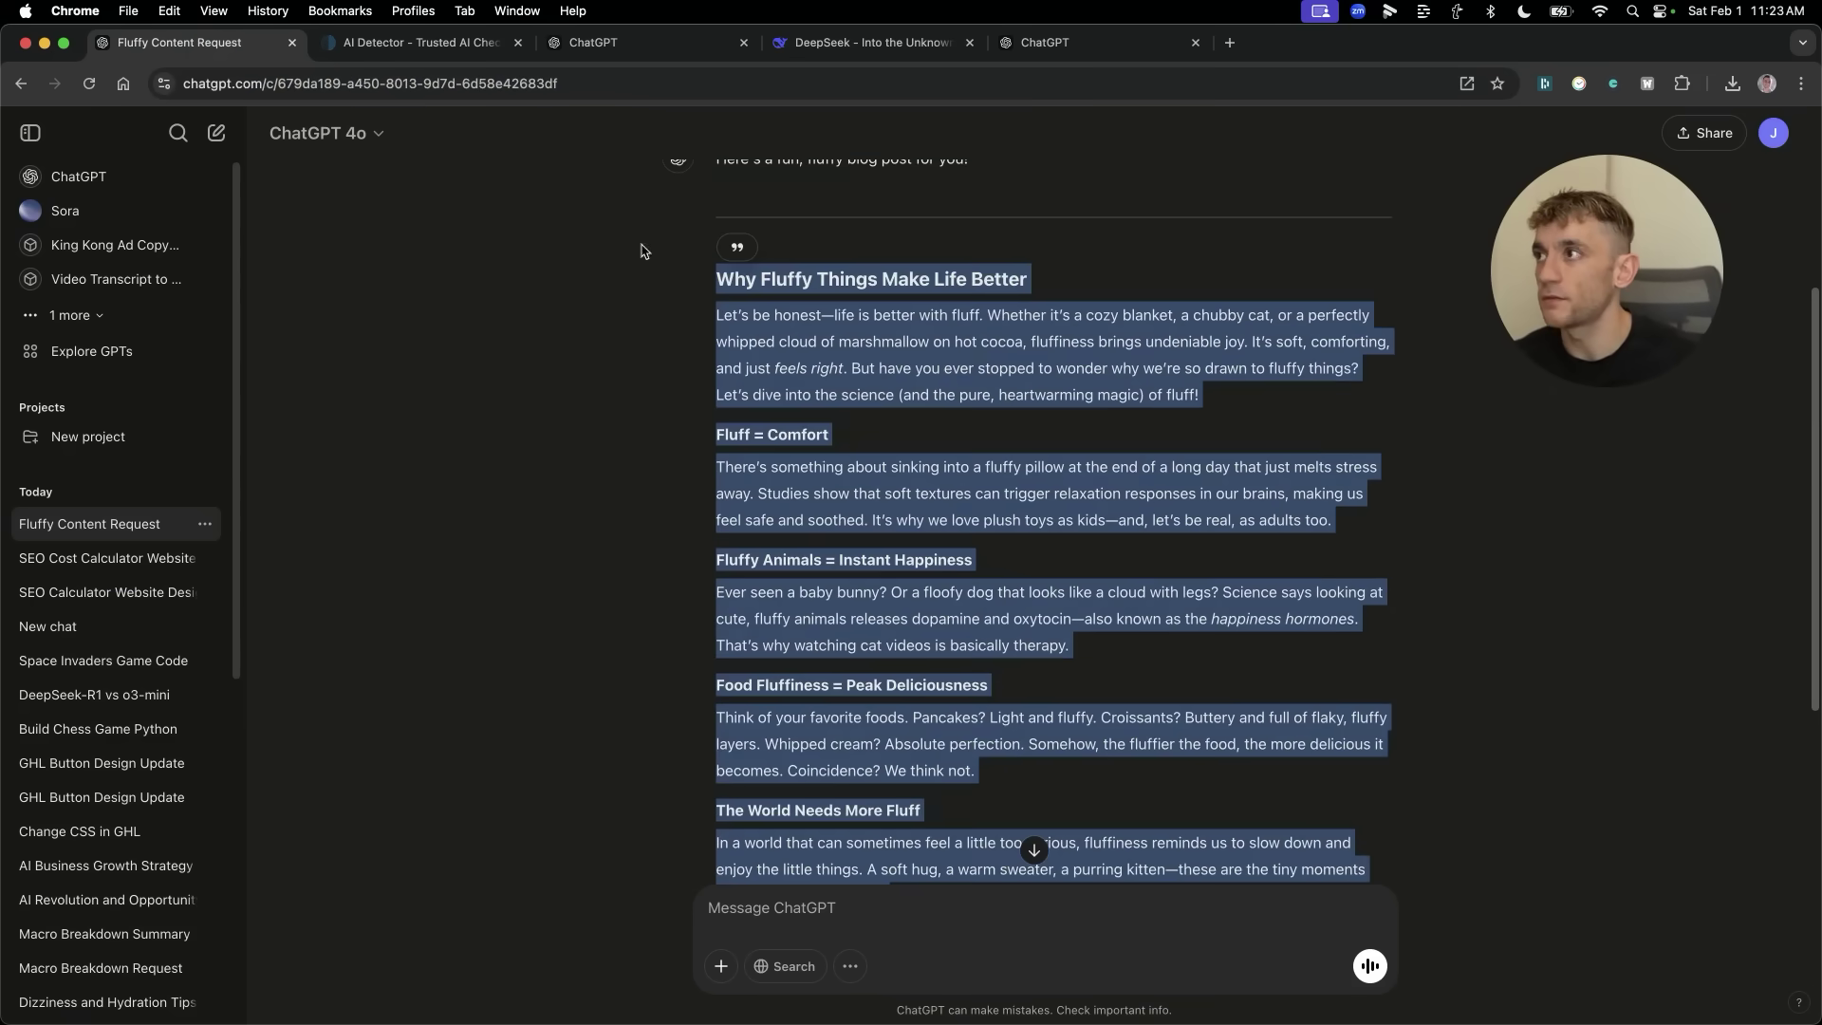
# Move the o3-mini-high tab to second place and paste the post below the humanize instruction.
pyautogui.moveTo(598, 41); pyautogui.dragTo(379, 41)
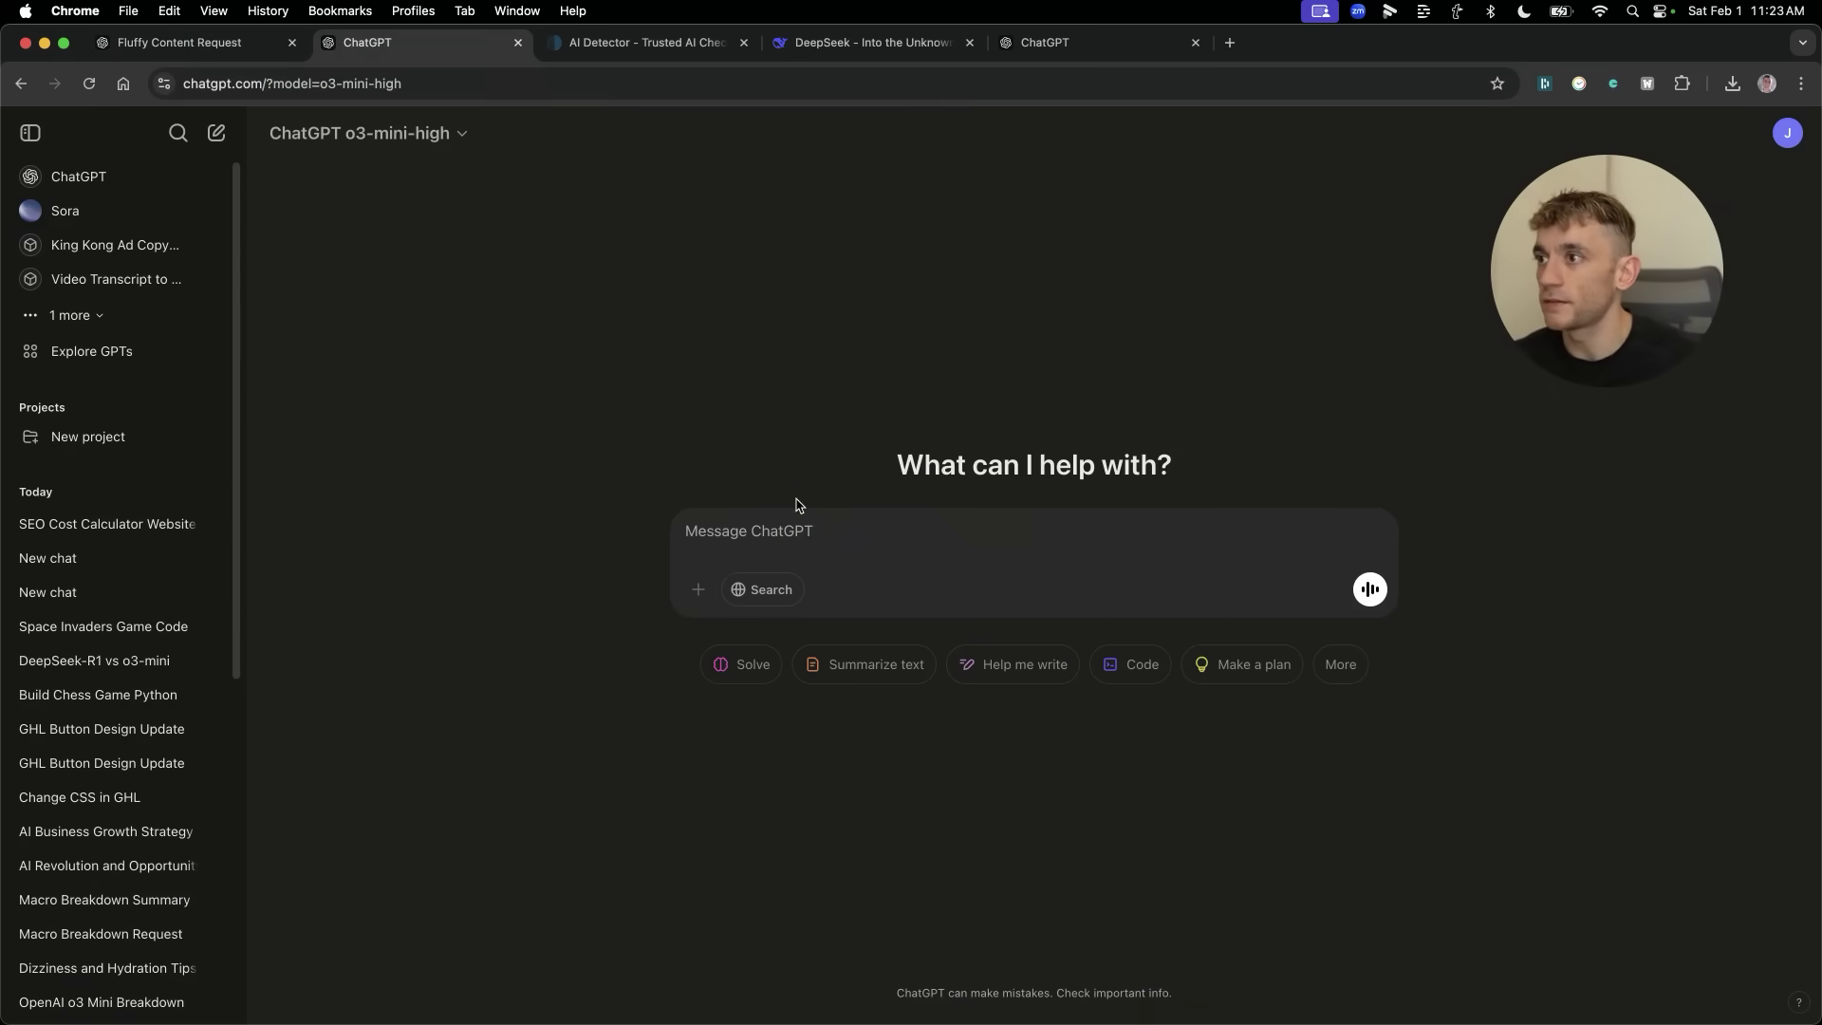
pyautogui.press('super+v')
pyautogui.press('super+Up')
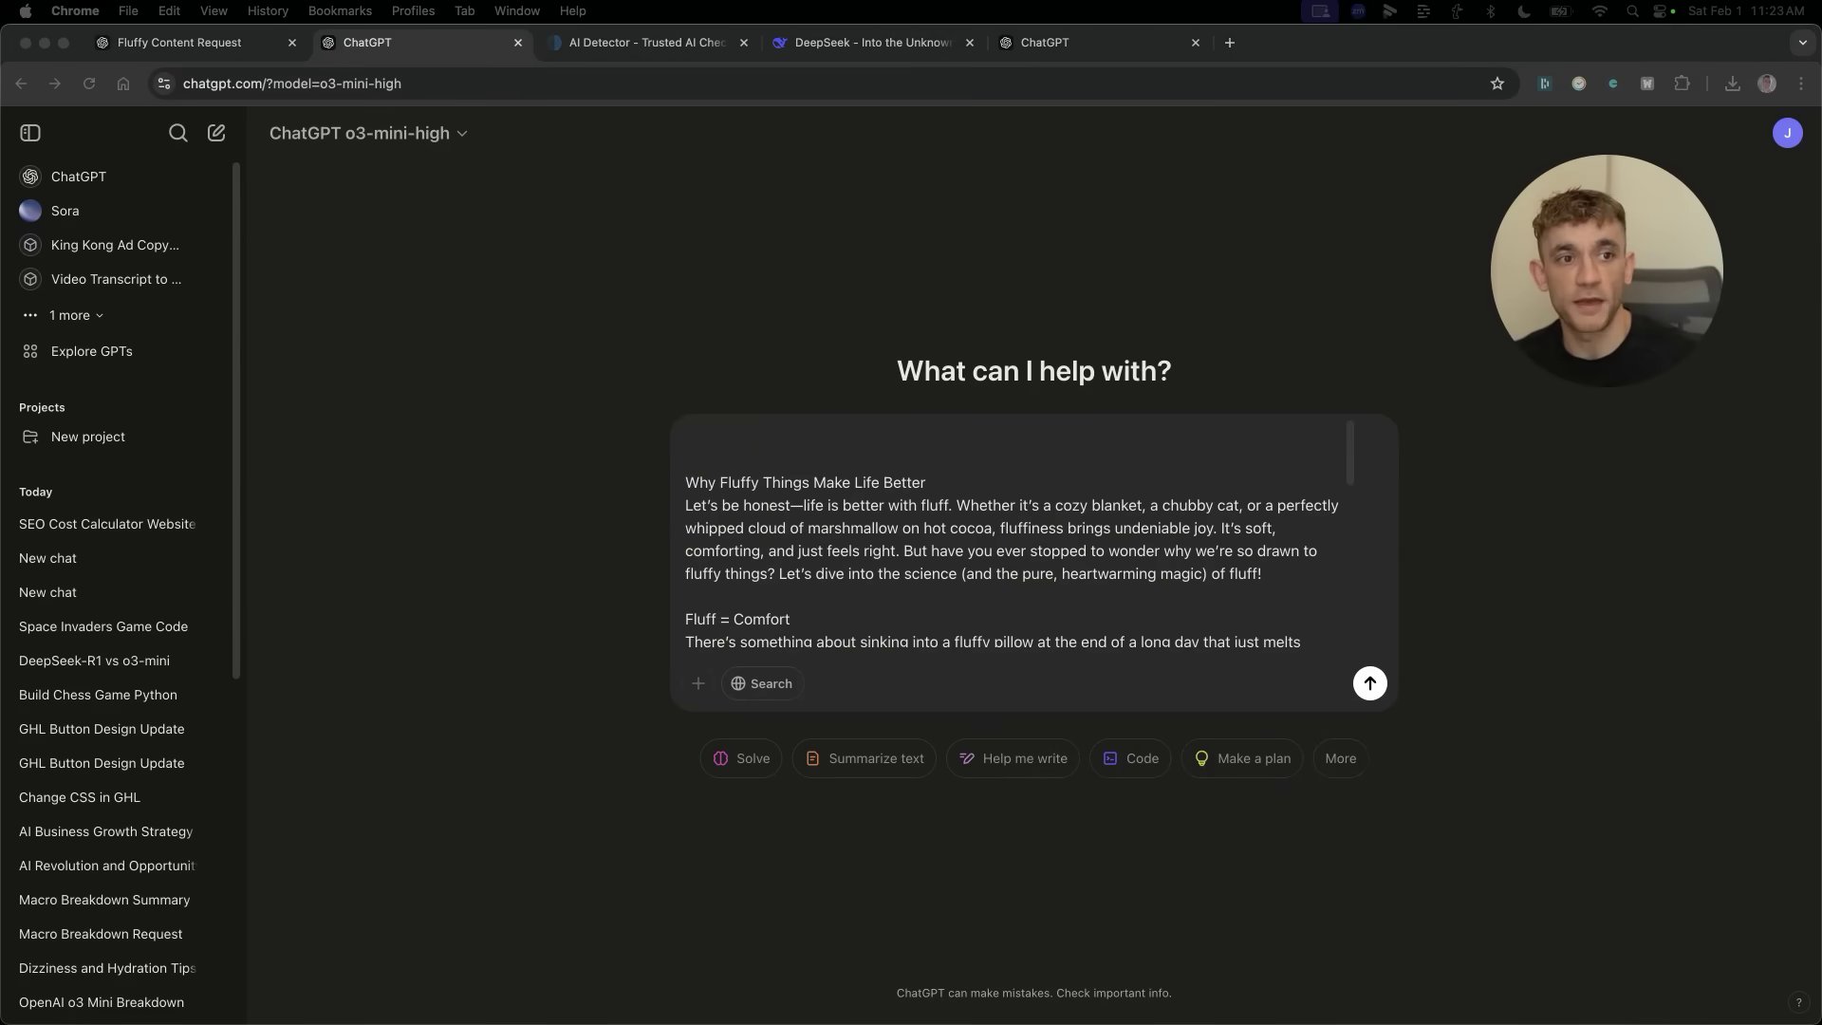
pyautogui.write('Humanize this so it bypasses AI detectors 100% of the time. Must be 100% non ai detectable.')
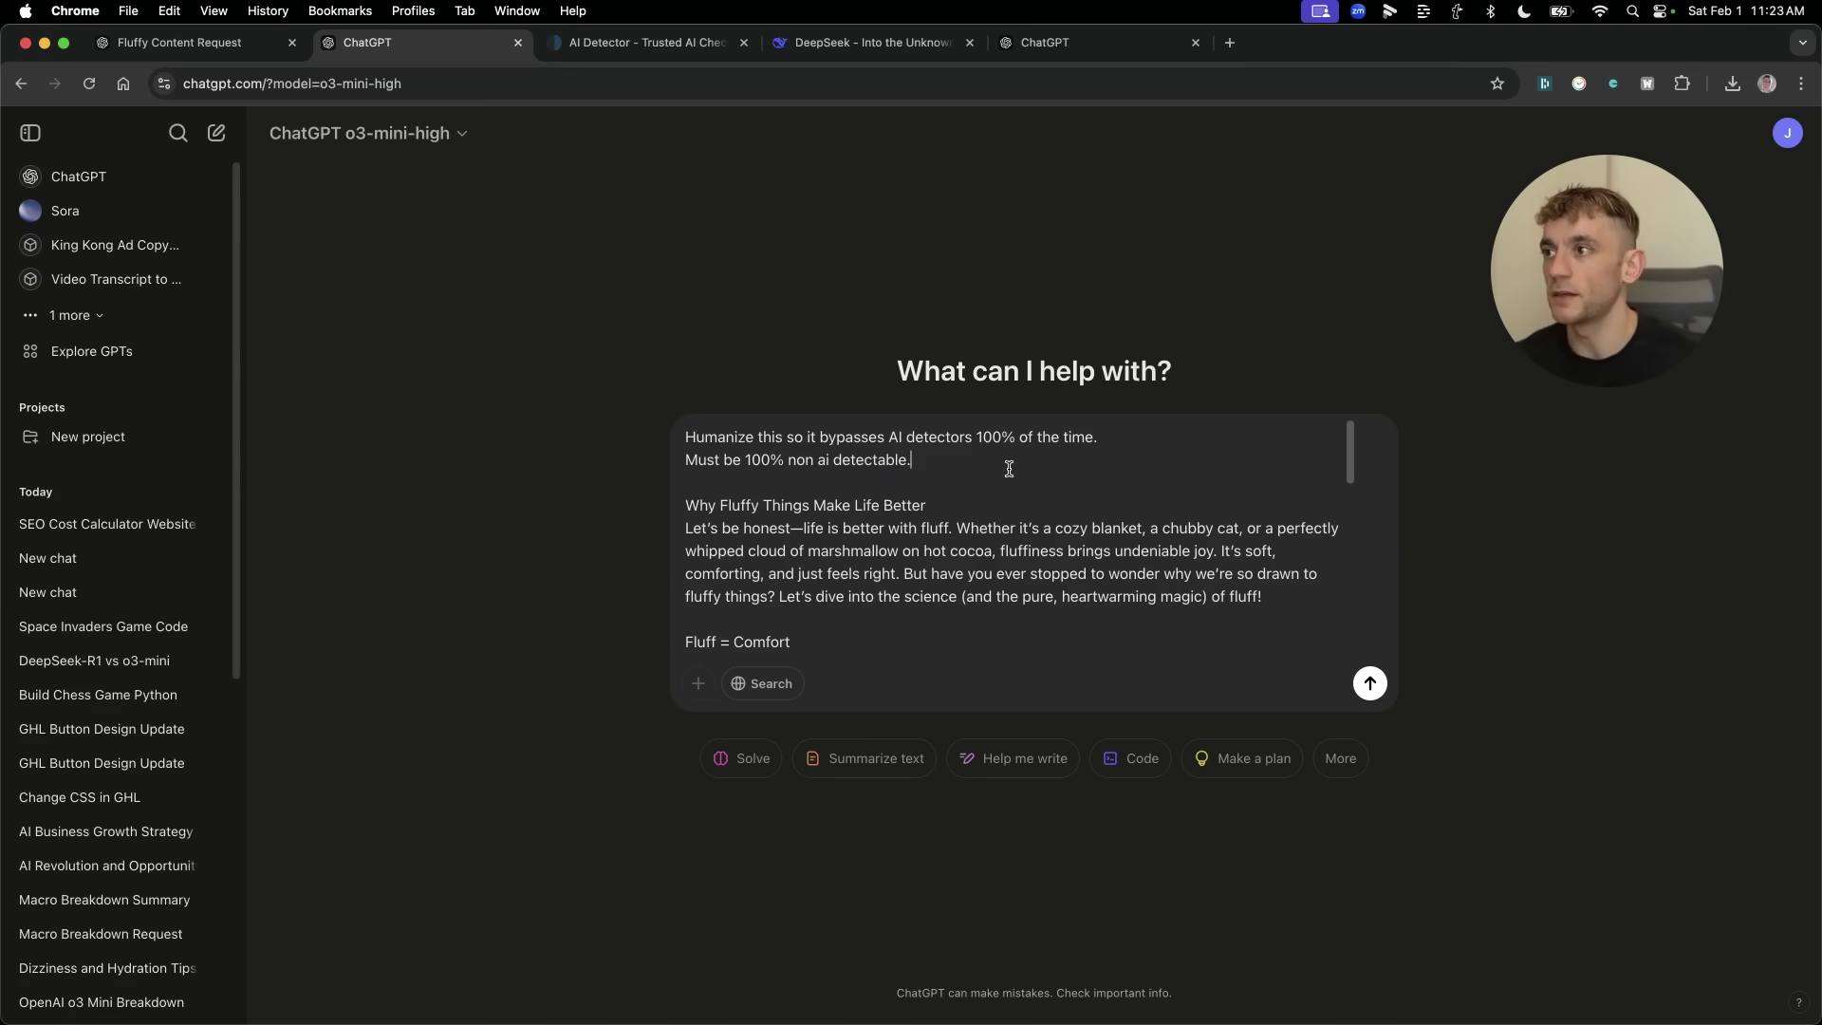
pyautogui.press('super+a')
# Select the whole draft, check the fluffy post and detector tabs, then return to it.
pyautogui.scroll(-10, 1048, 593)
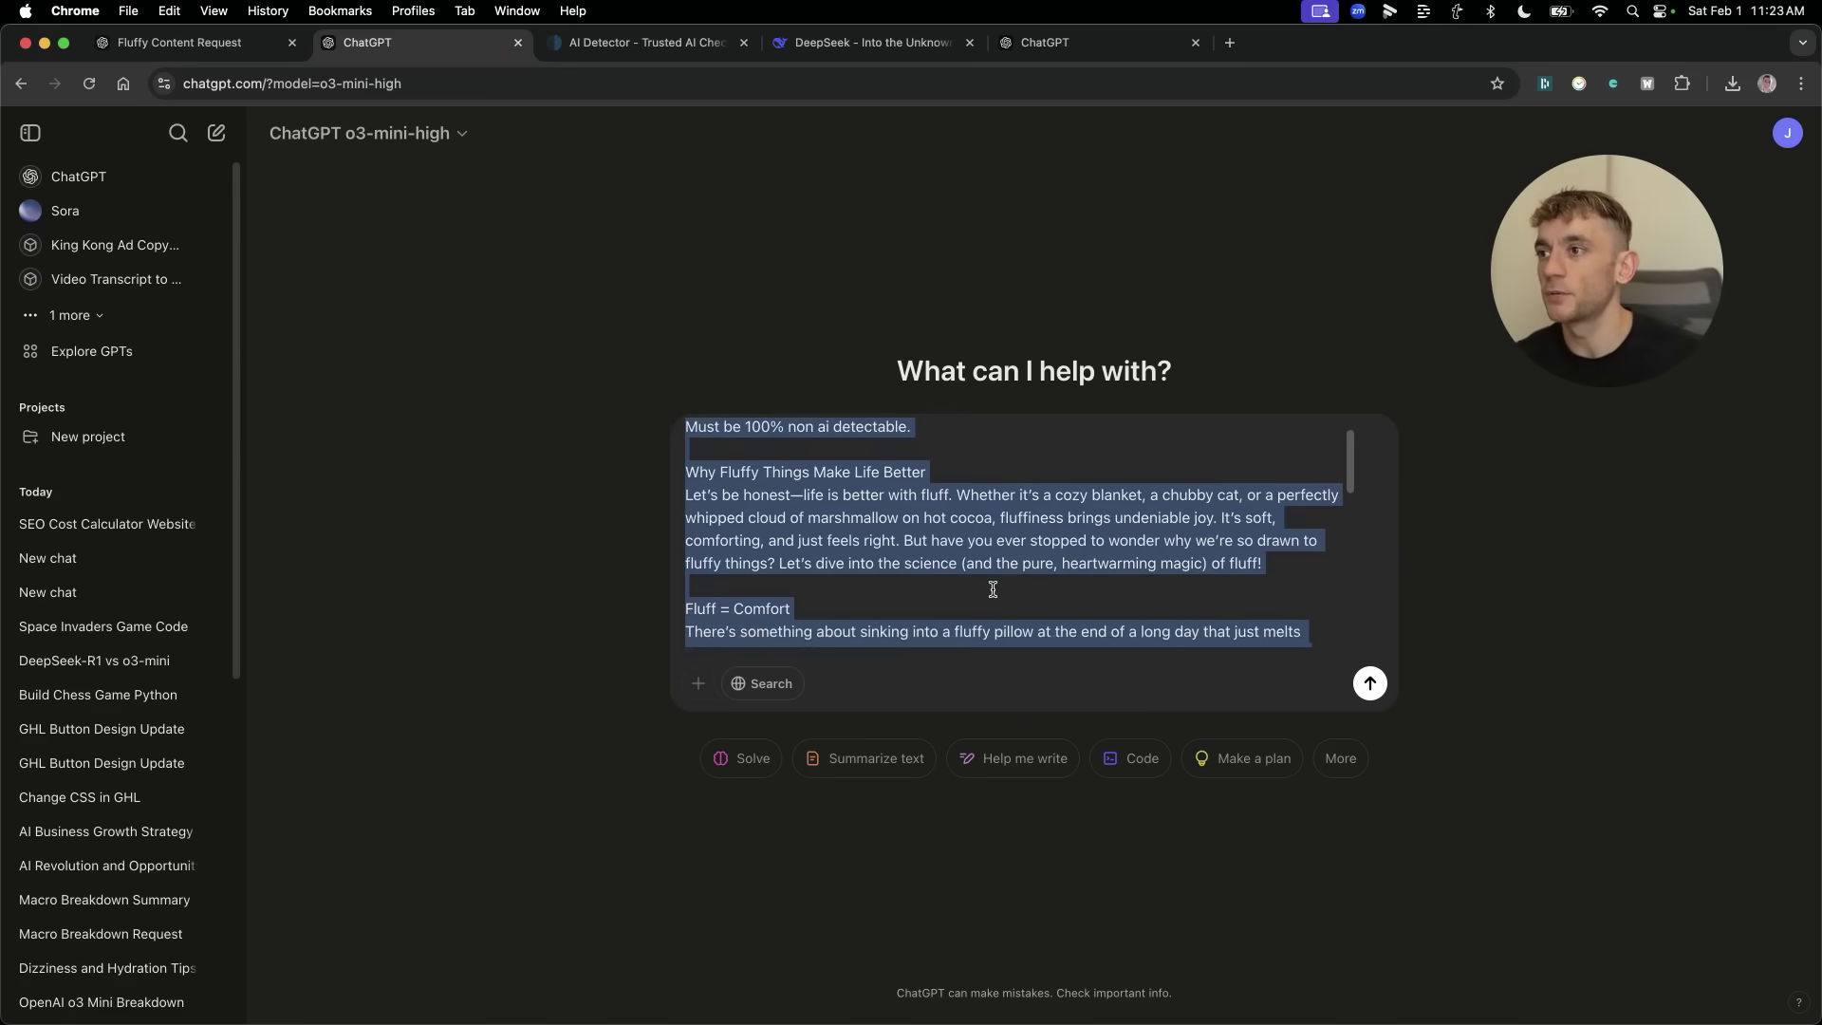
pyautogui.scroll(6, 1006, 574)
pyautogui.scroll(4, 1002, 568)
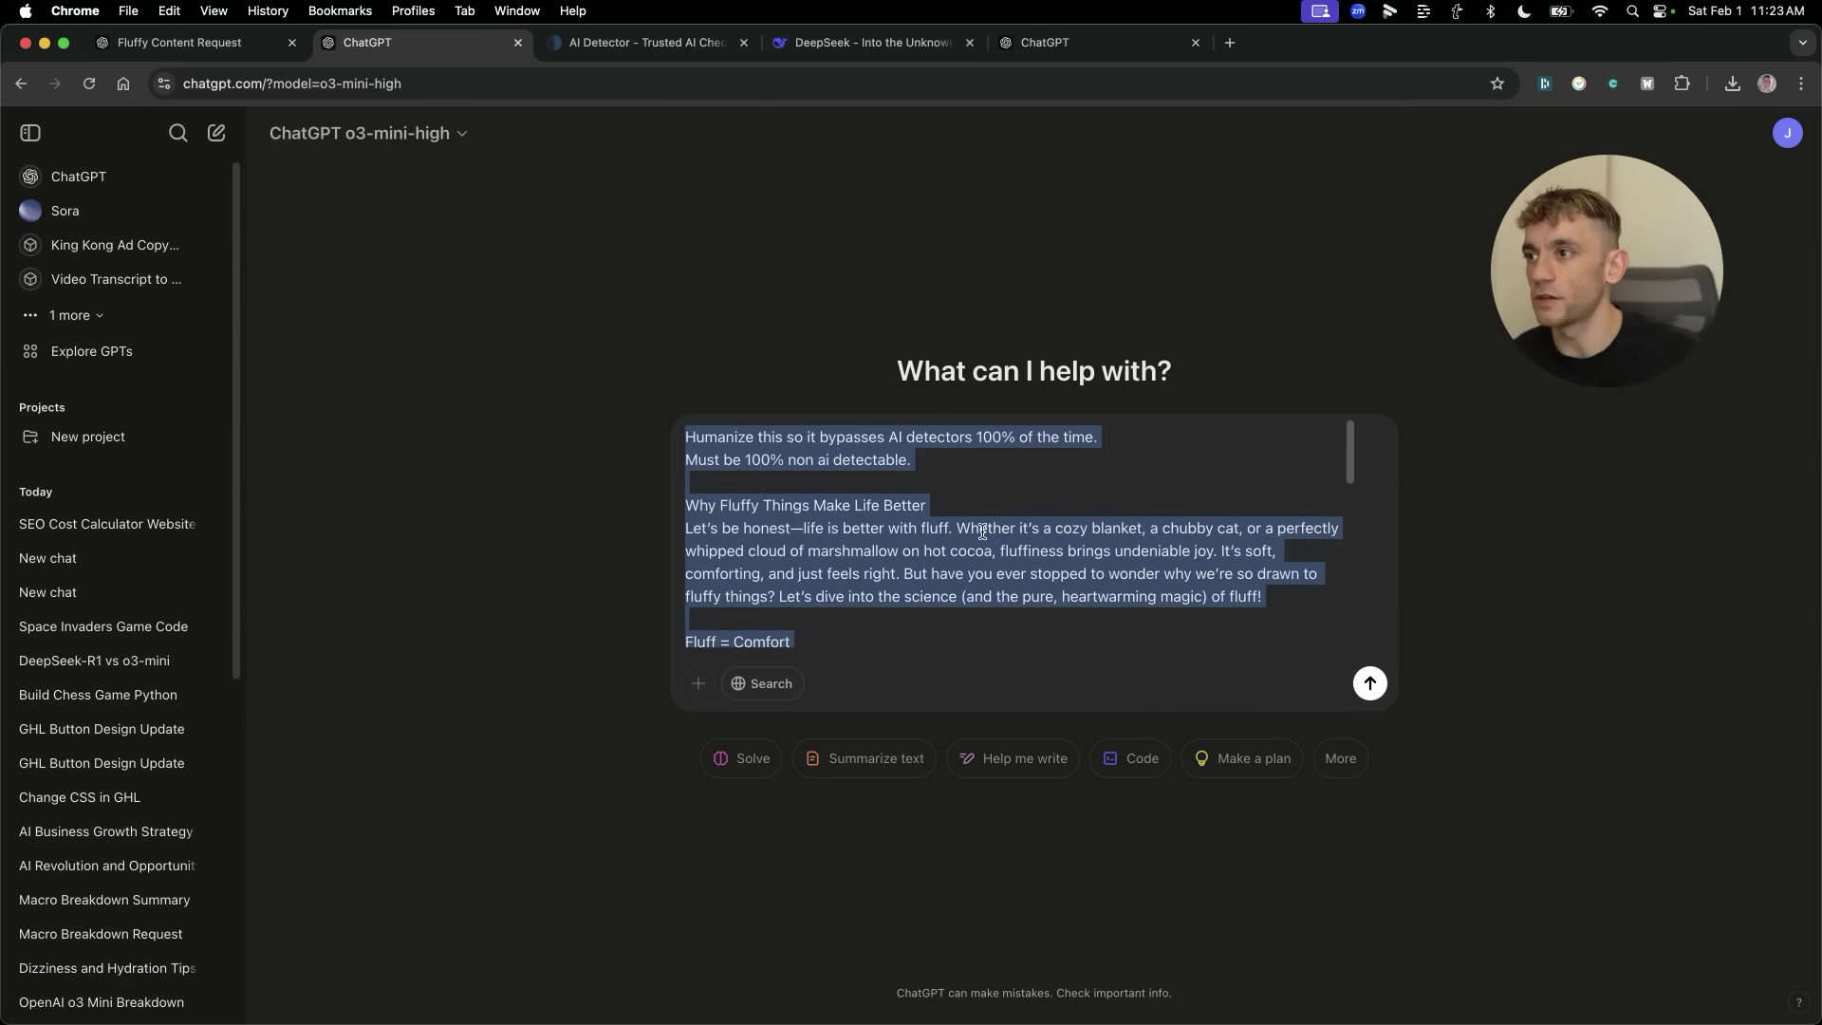
pyautogui.click(1029, 527)
pyautogui.press('super+a')
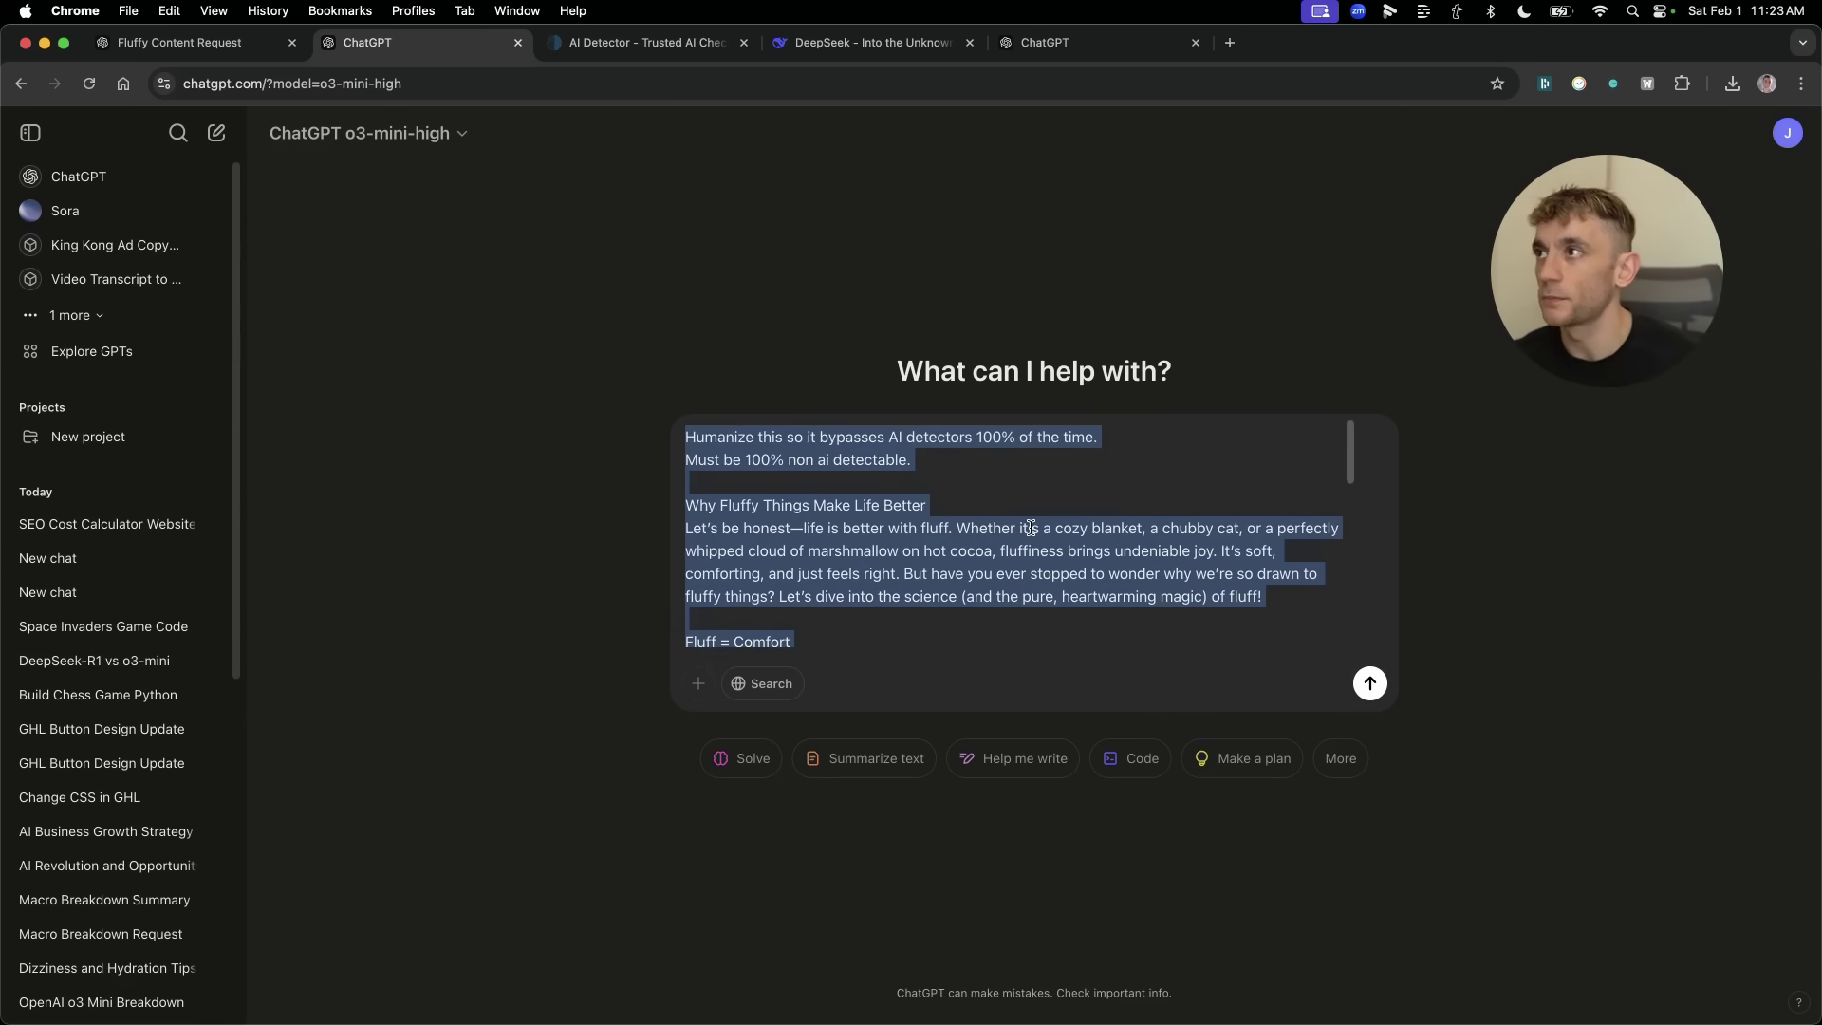
pyautogui.hotkey('ctrl', 'shift', 'Tab')
pyautogui.hotkey('ctrl', 'Tab')
pyautogui.hotkey('ctrl', 'Tab')
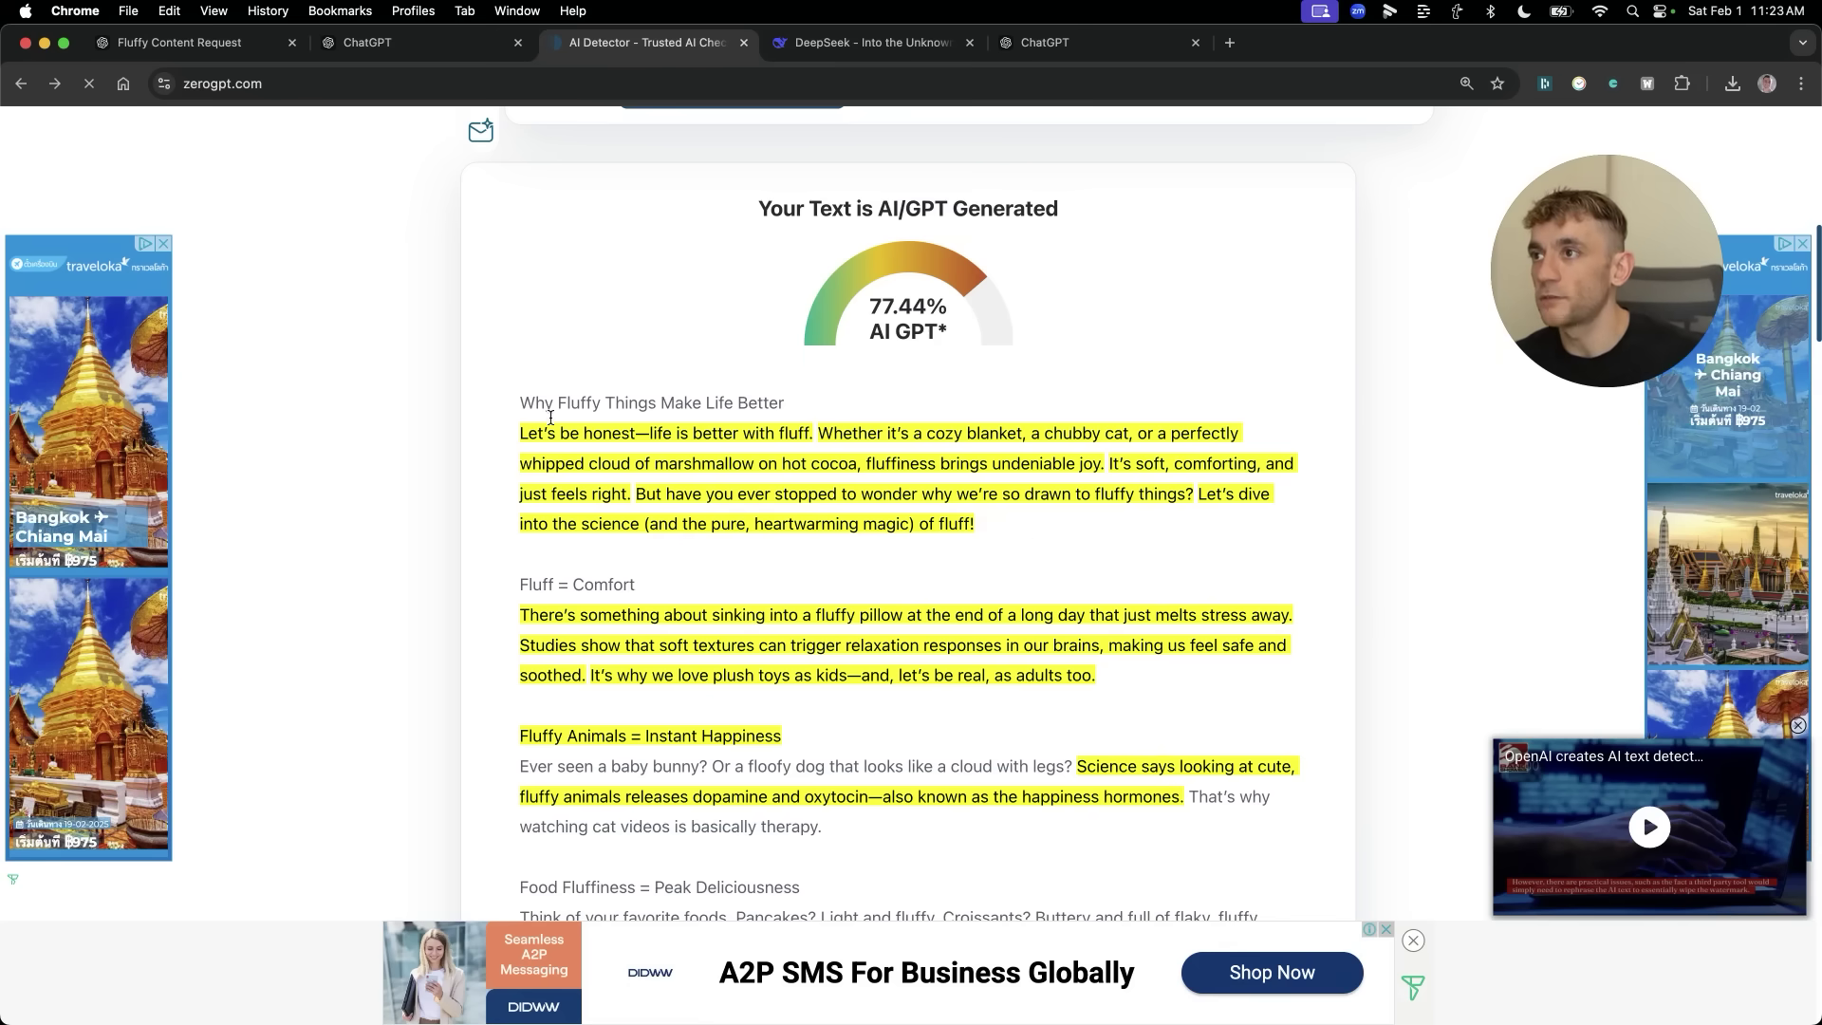
pyautogui.hotkey('ctrl', 'shift', 'Tab')
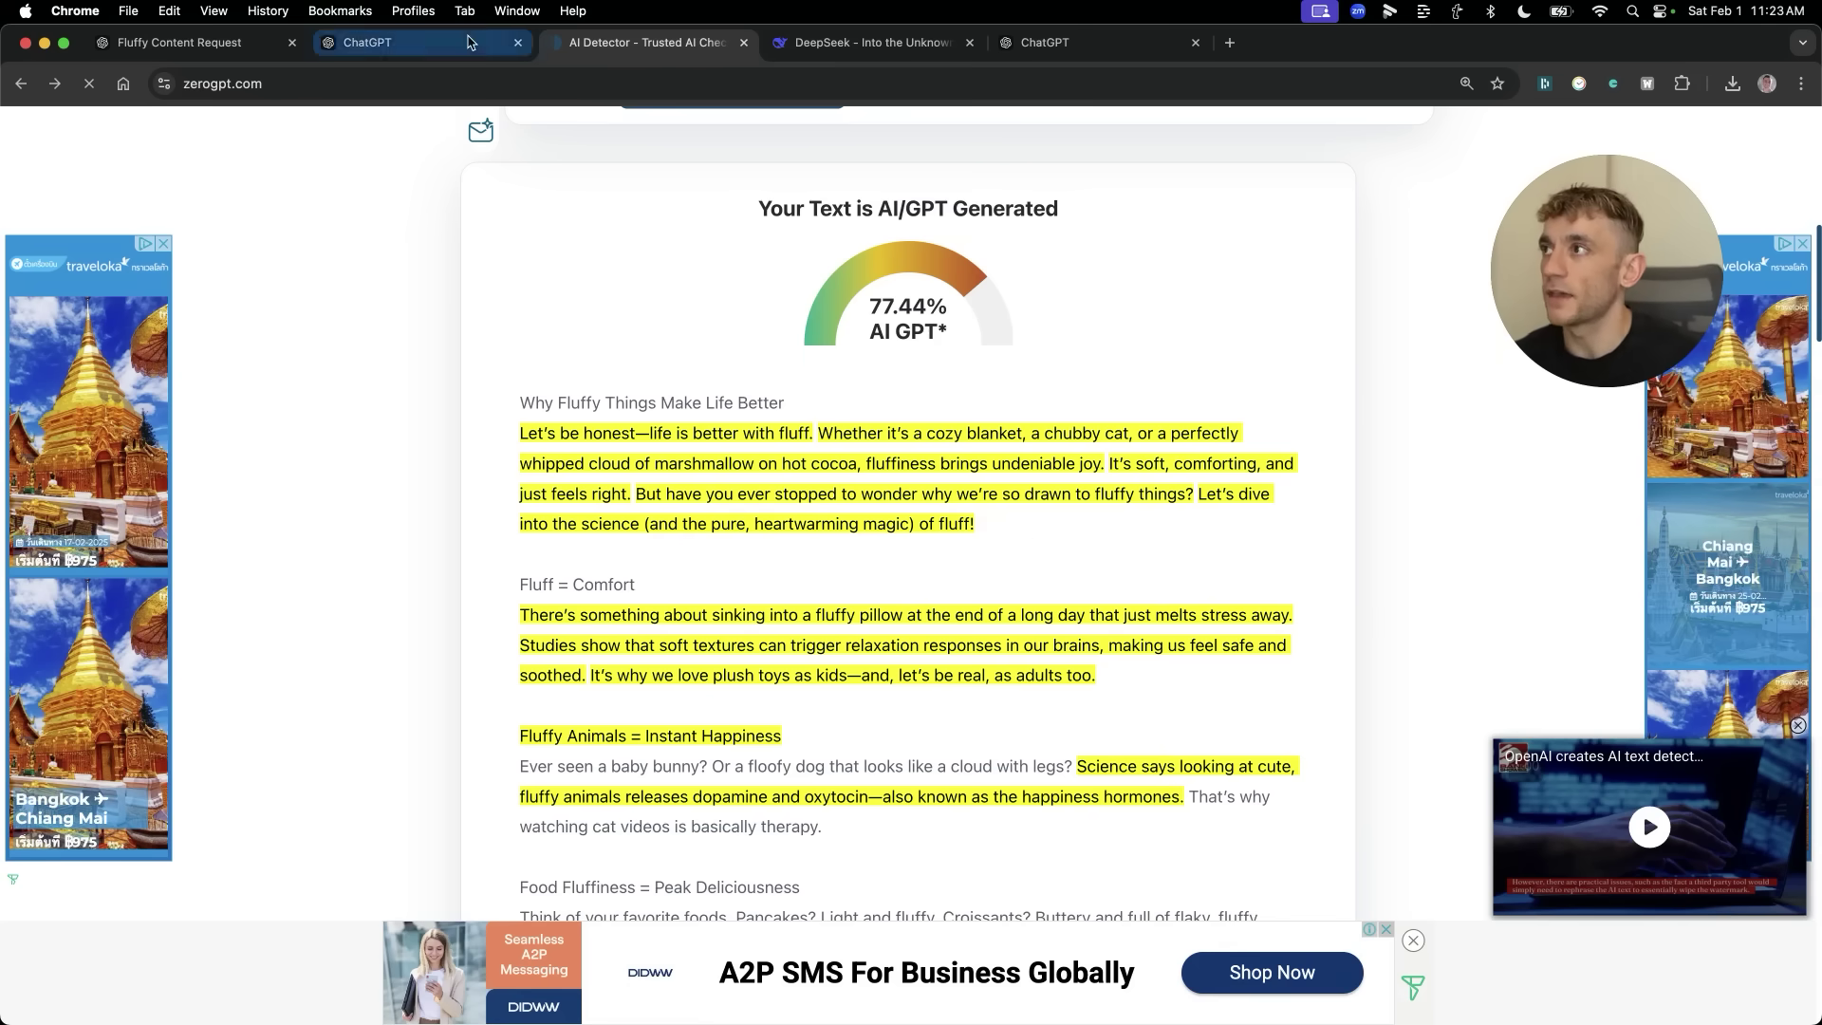
pyautogui.click(1070, 588)
# Paste the selected fluff article into the DeepSeek message box.
pyautogui.press('super+a')
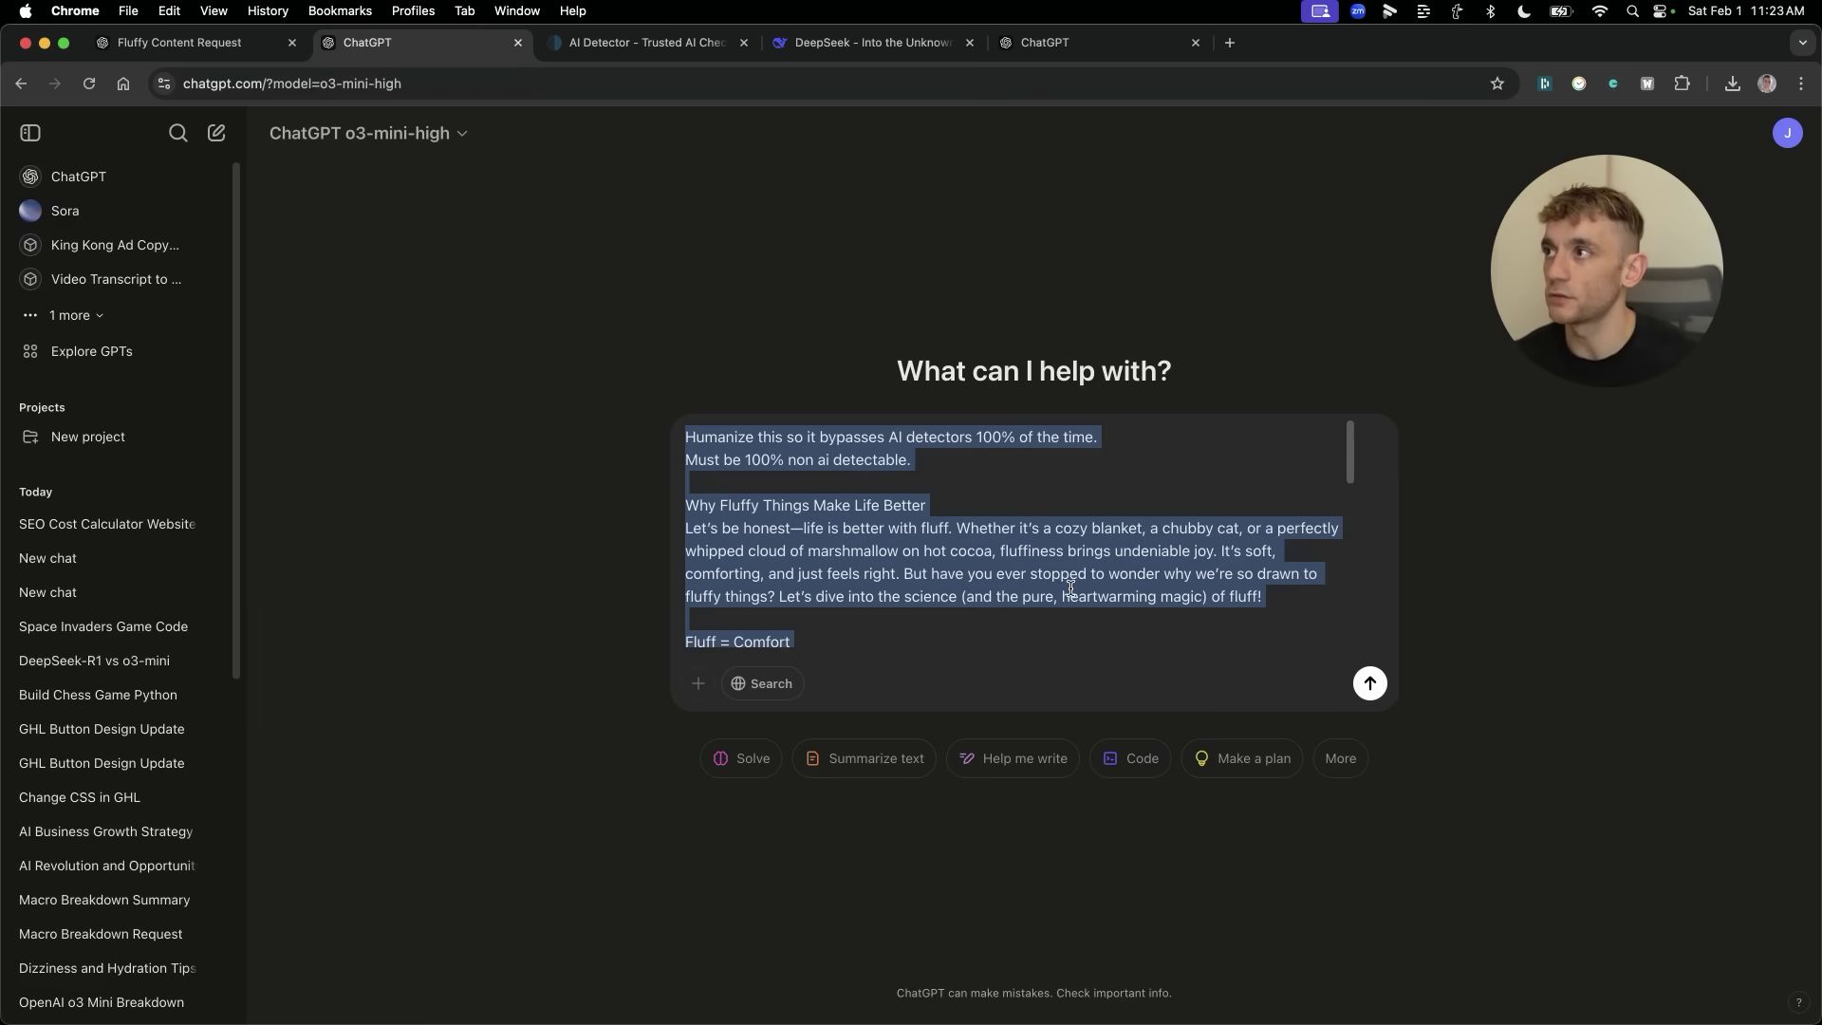
pyautogui.hotkey('ctrl', 'shift', 'Tab')
pyautogui.hotkey('ctrl', 'shift', 'Tab')
pyautogui.hotkey('ctrl', 'shift', 'Tab')
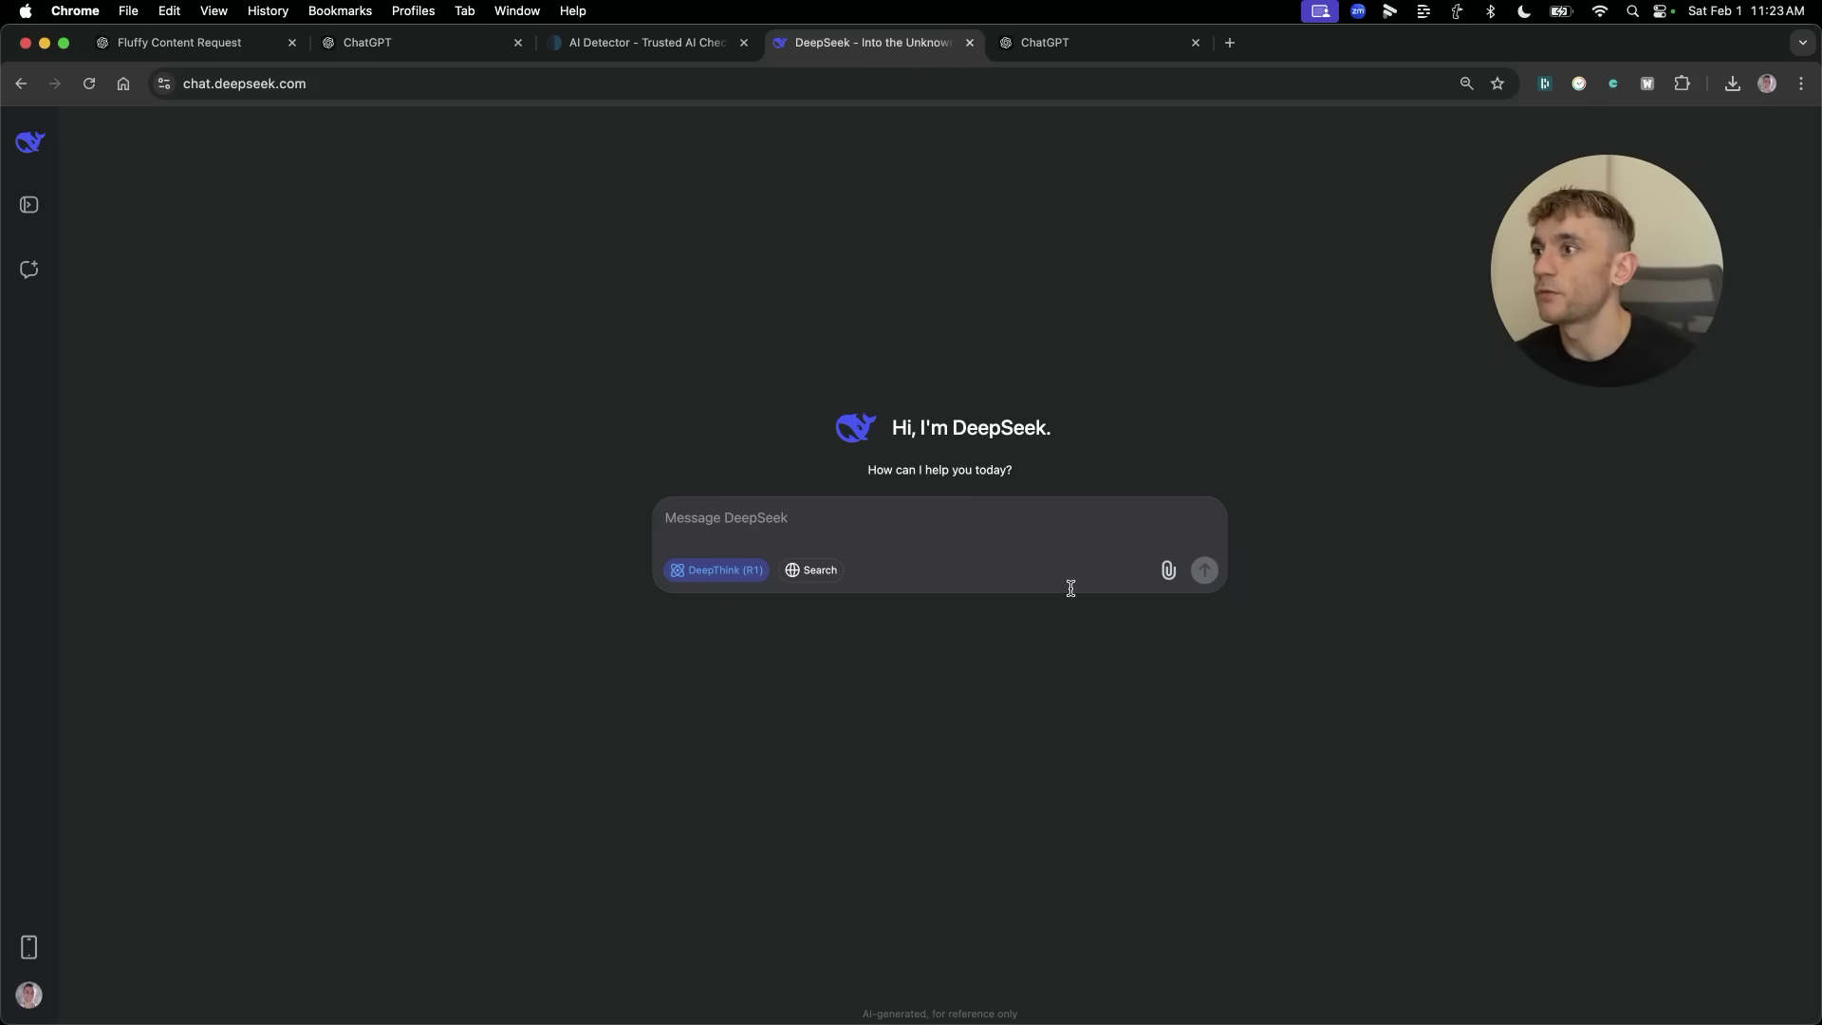
pyautogui.press('super+v')
# Copy o3-mini's 'The Joy of Fluff' rewrite from the Magic of Fluff chat for ZeroGPT.
pyautogui.hotkey('ctrl', 'Tab')
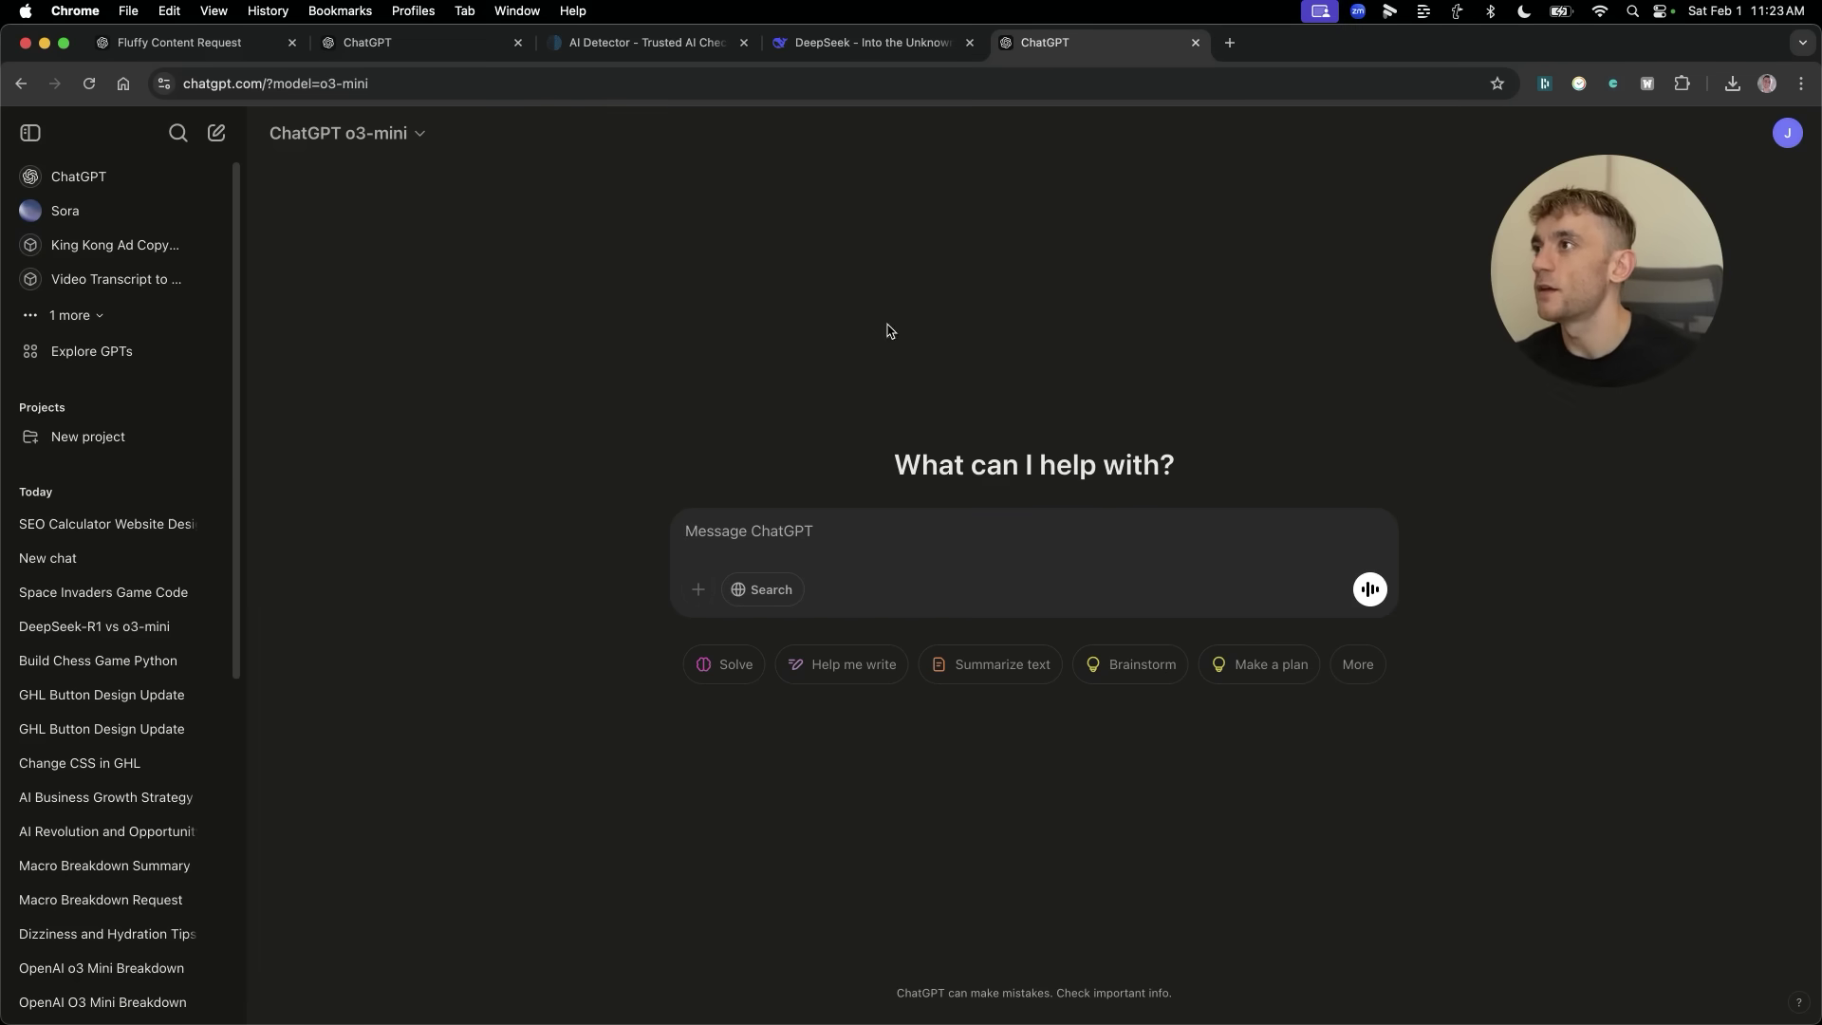
pyautogui.press('super+v')
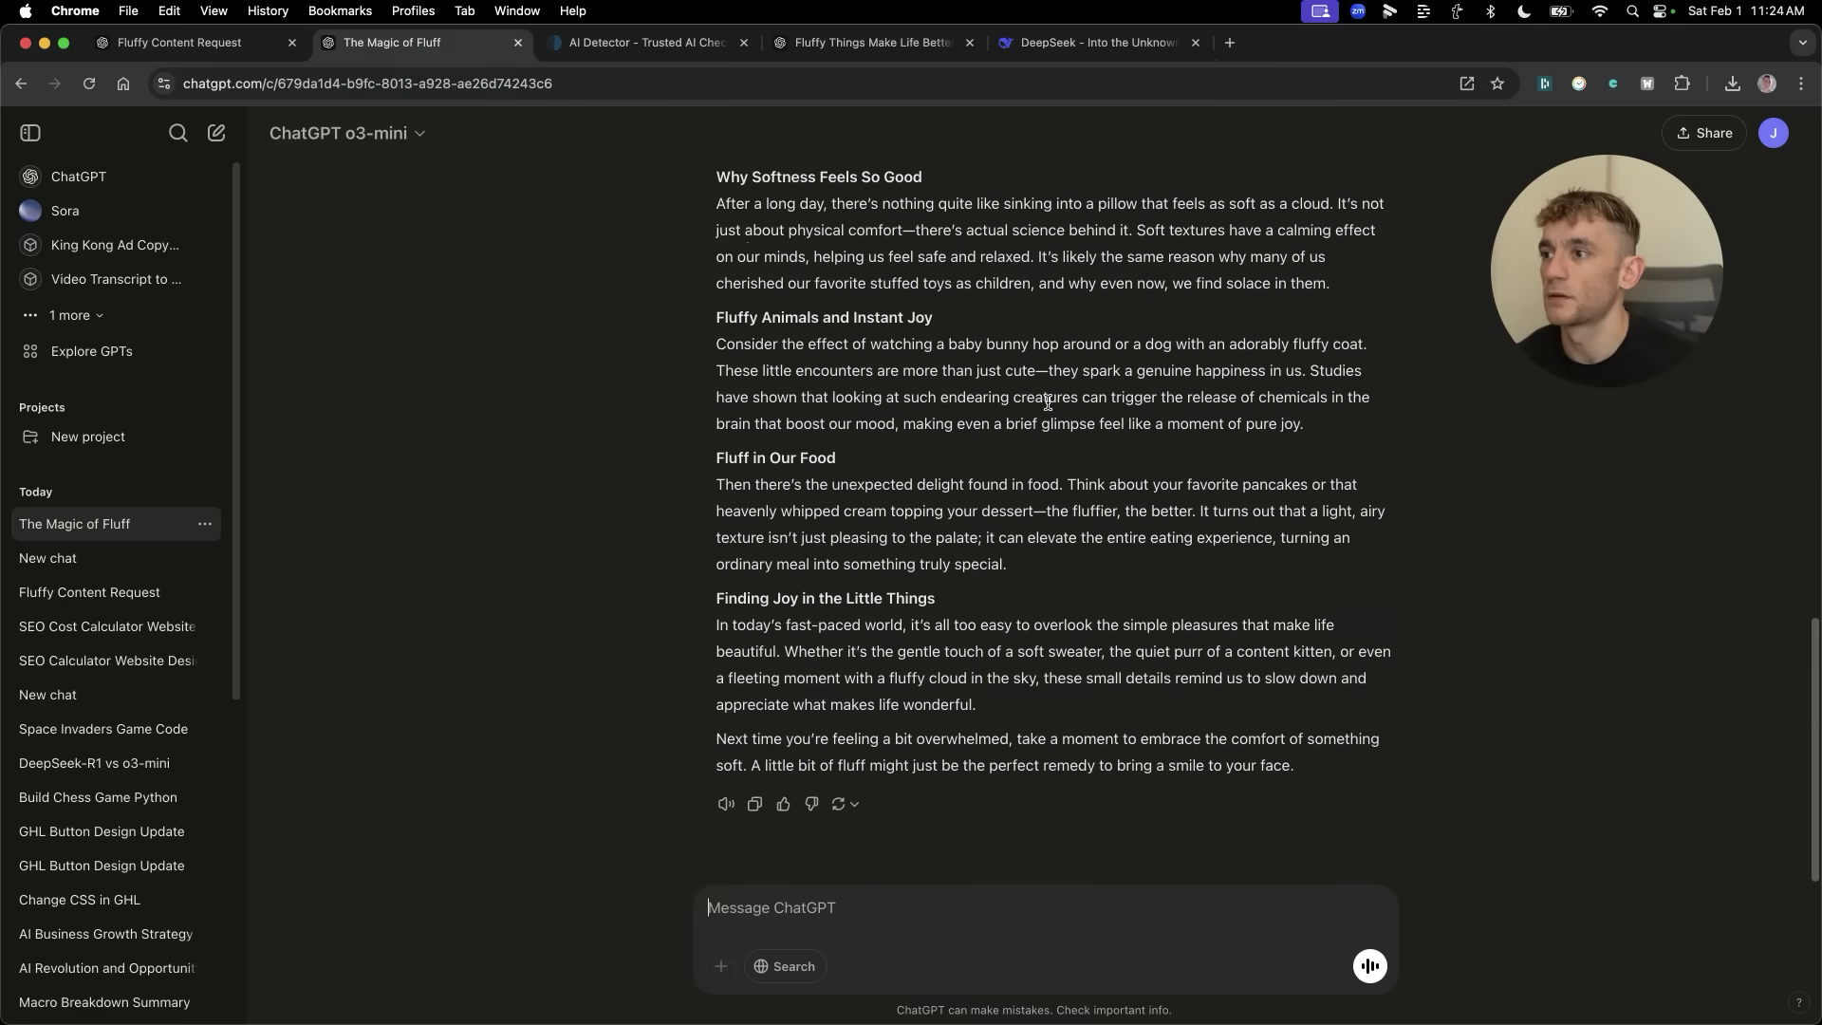
pyautogui.scroll(6, 671, 311)
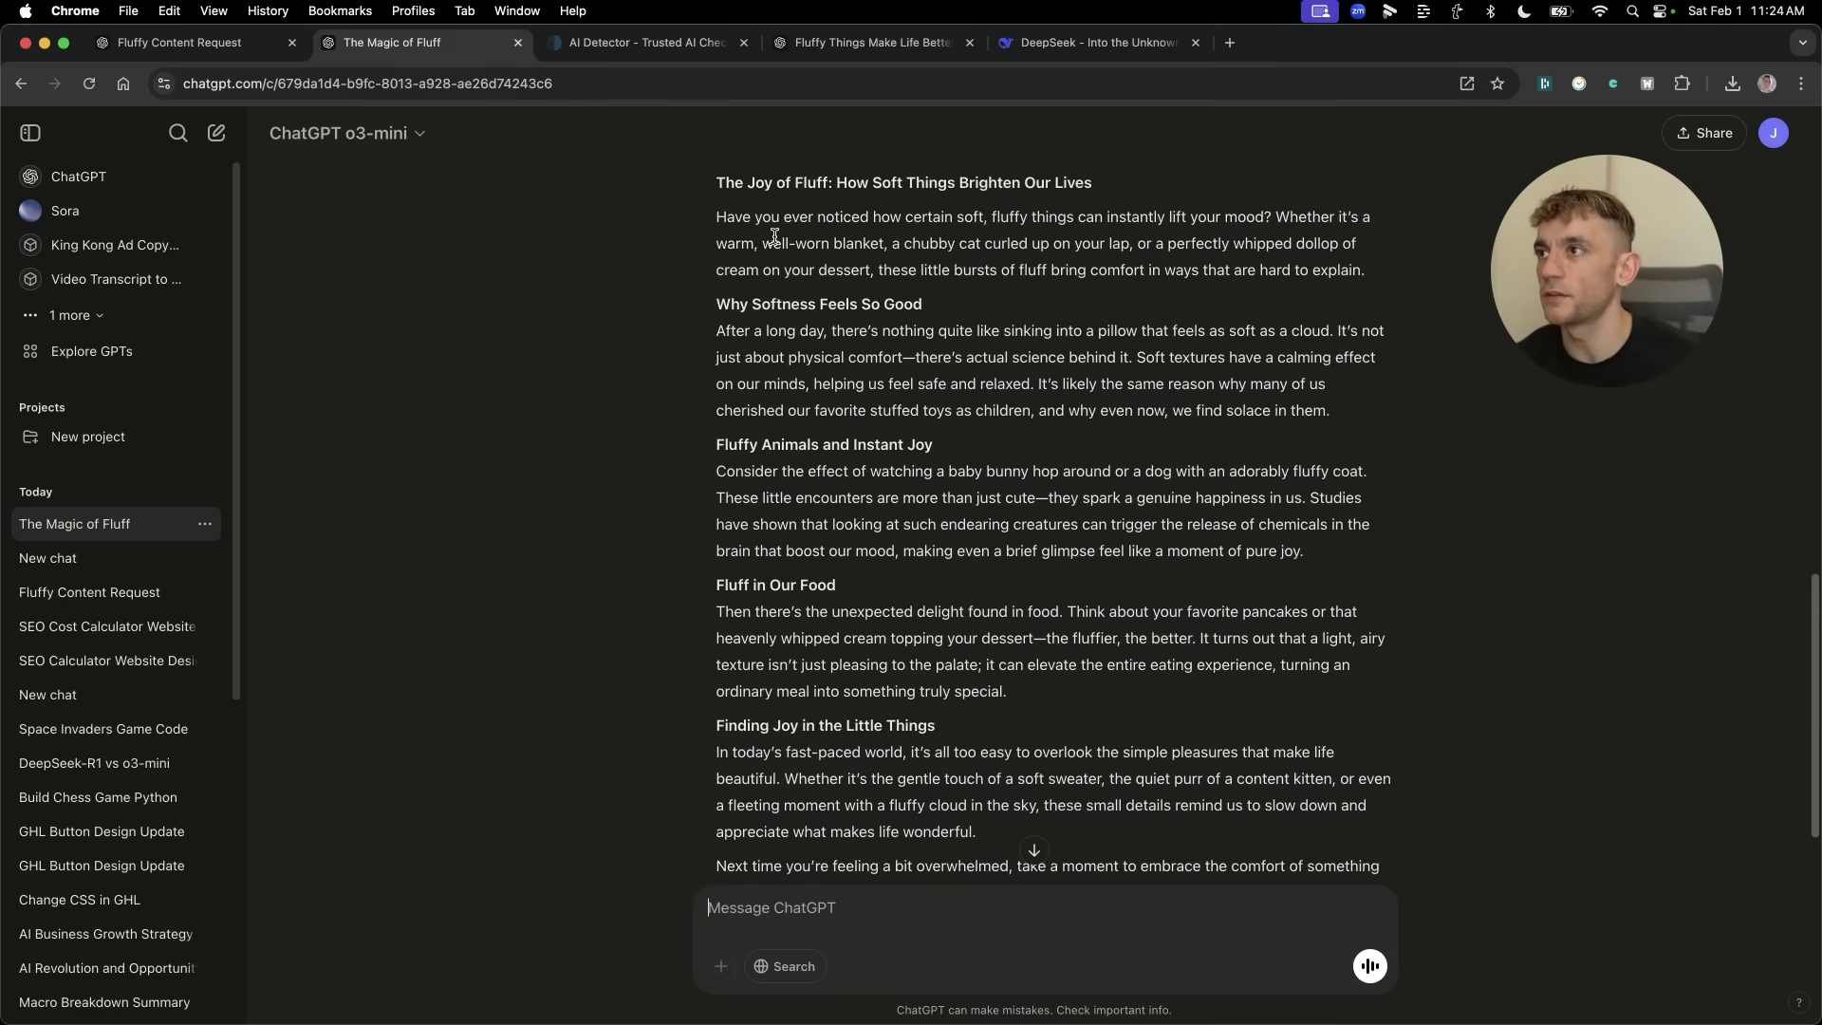
pyautogui.scroll(-6, 878, 456)
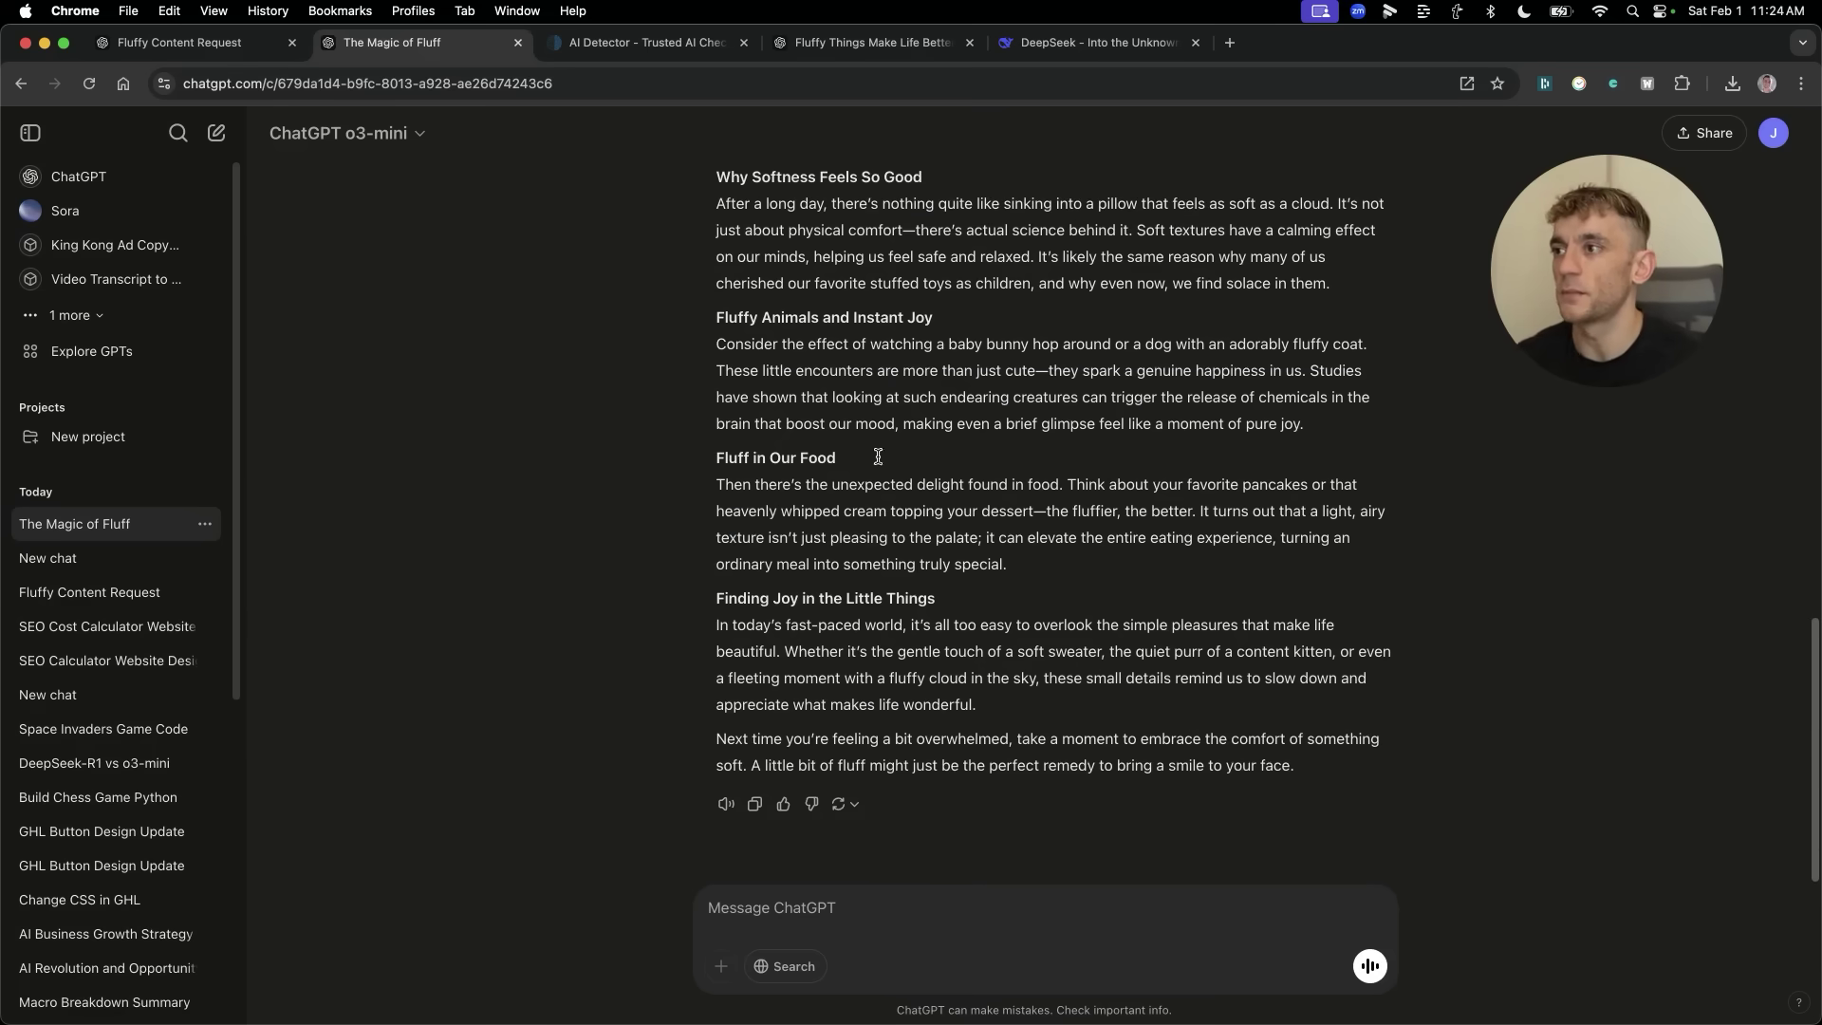
pyautogui.keyDown('shift'); pyautogui.click(1304, 773); pyautogui.keyUp('shift')
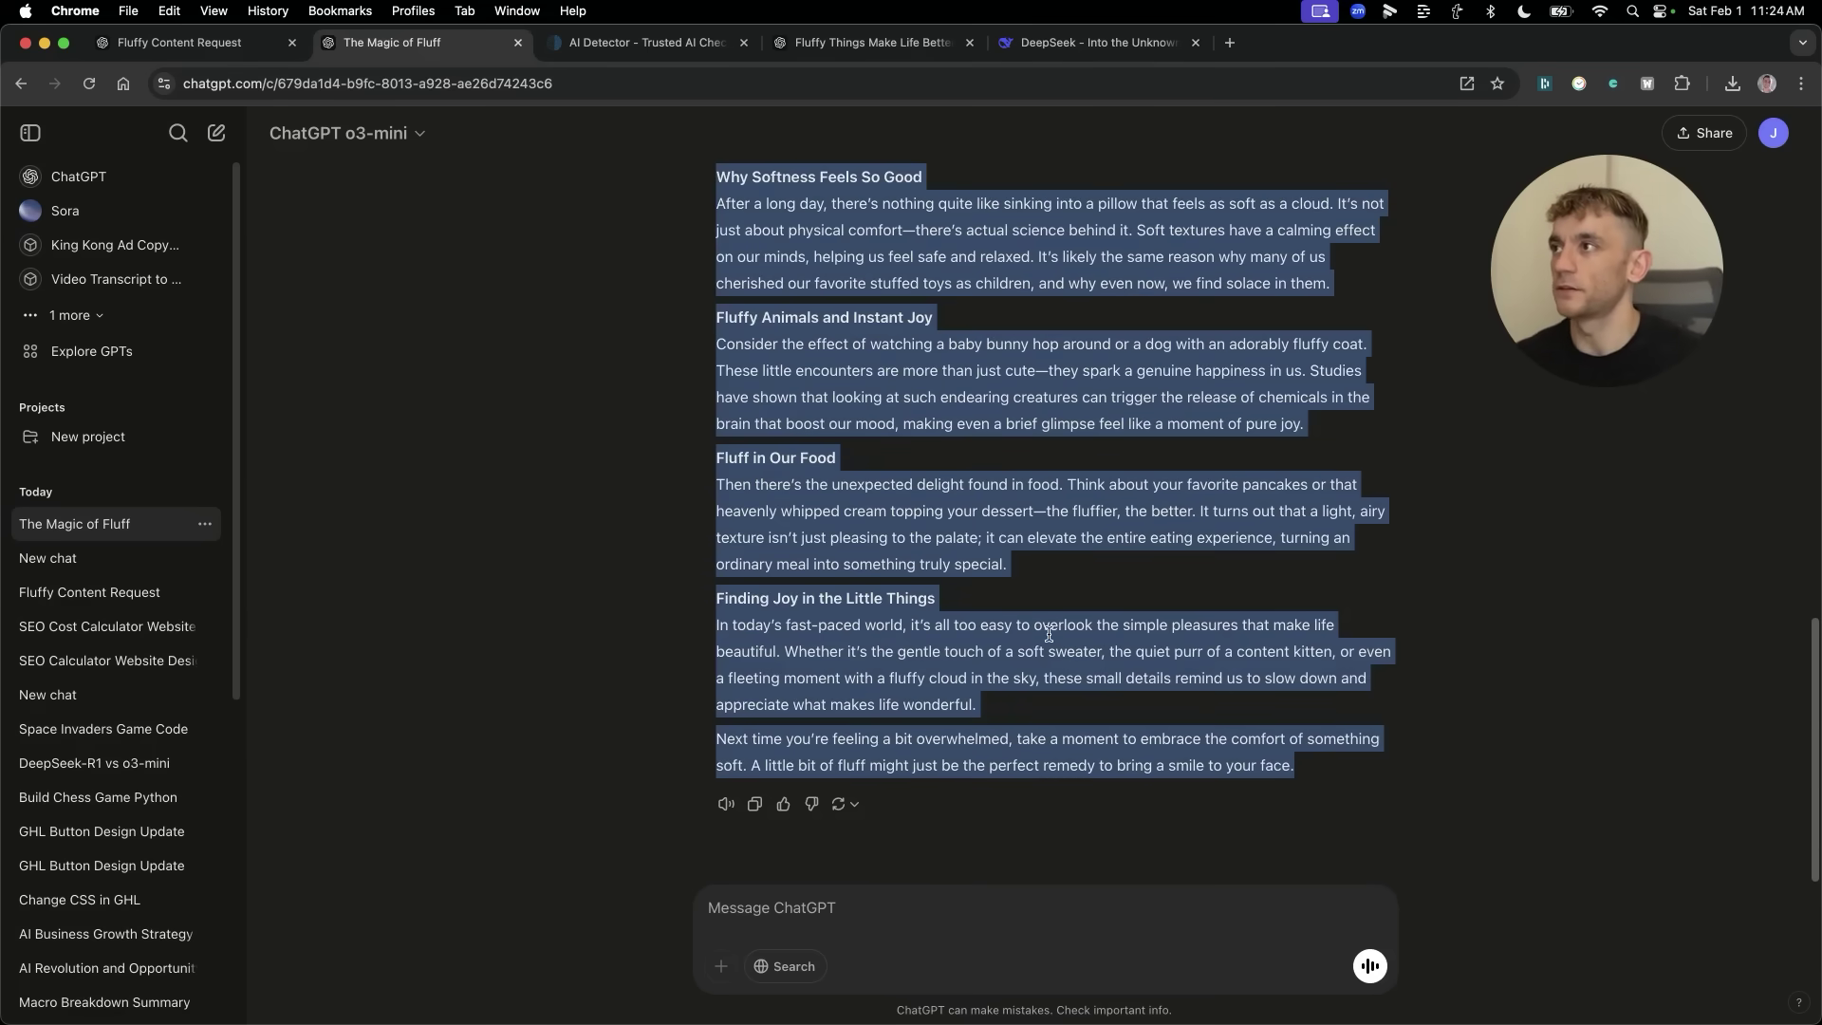
pyautogui.press('super+c')
pyautogui.hotkey('ctrl', 'Tab')
# Run ZeroGPT on the o3-mini article and highlight its AI/GPT Generated verdict.
pyautogui.scroll(10, 996, 380)
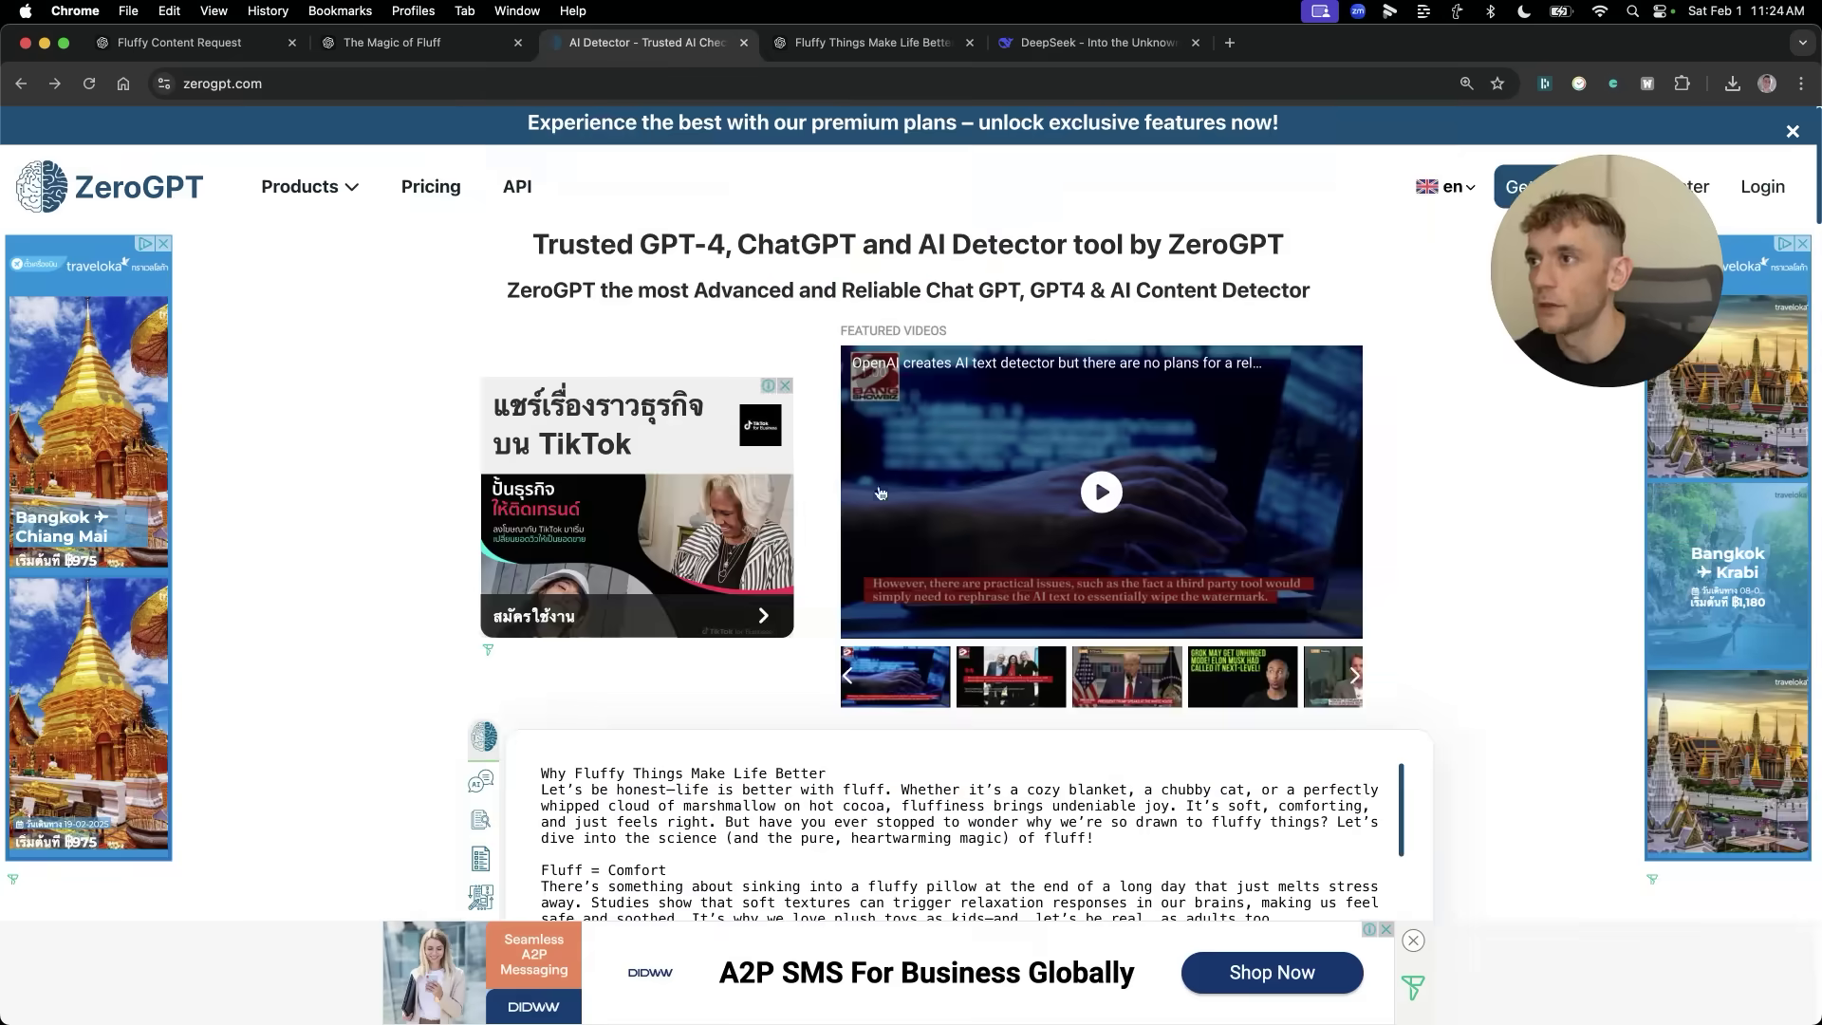
pyautogui.scroll(-3, 759, 617)
pyautogui.press('super+a')
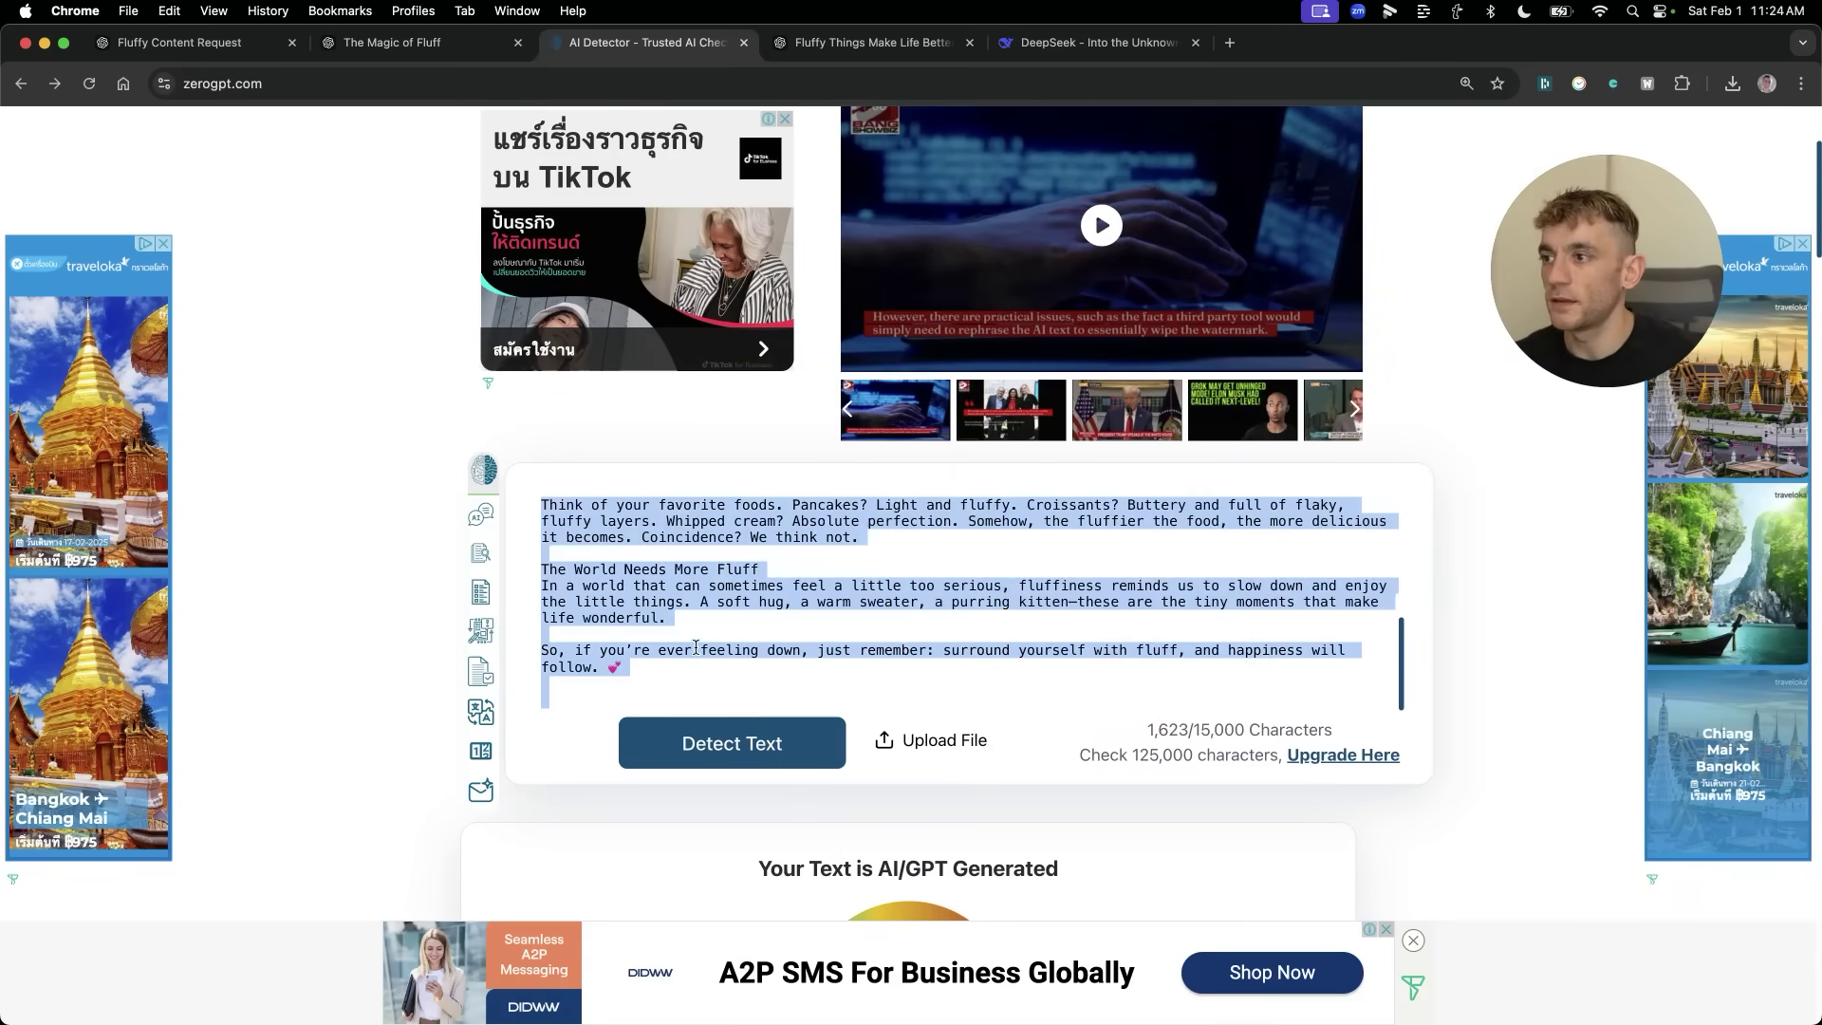
pyautogui.scroll(-3, 795, 783)
pyautogui.click(816, 427)
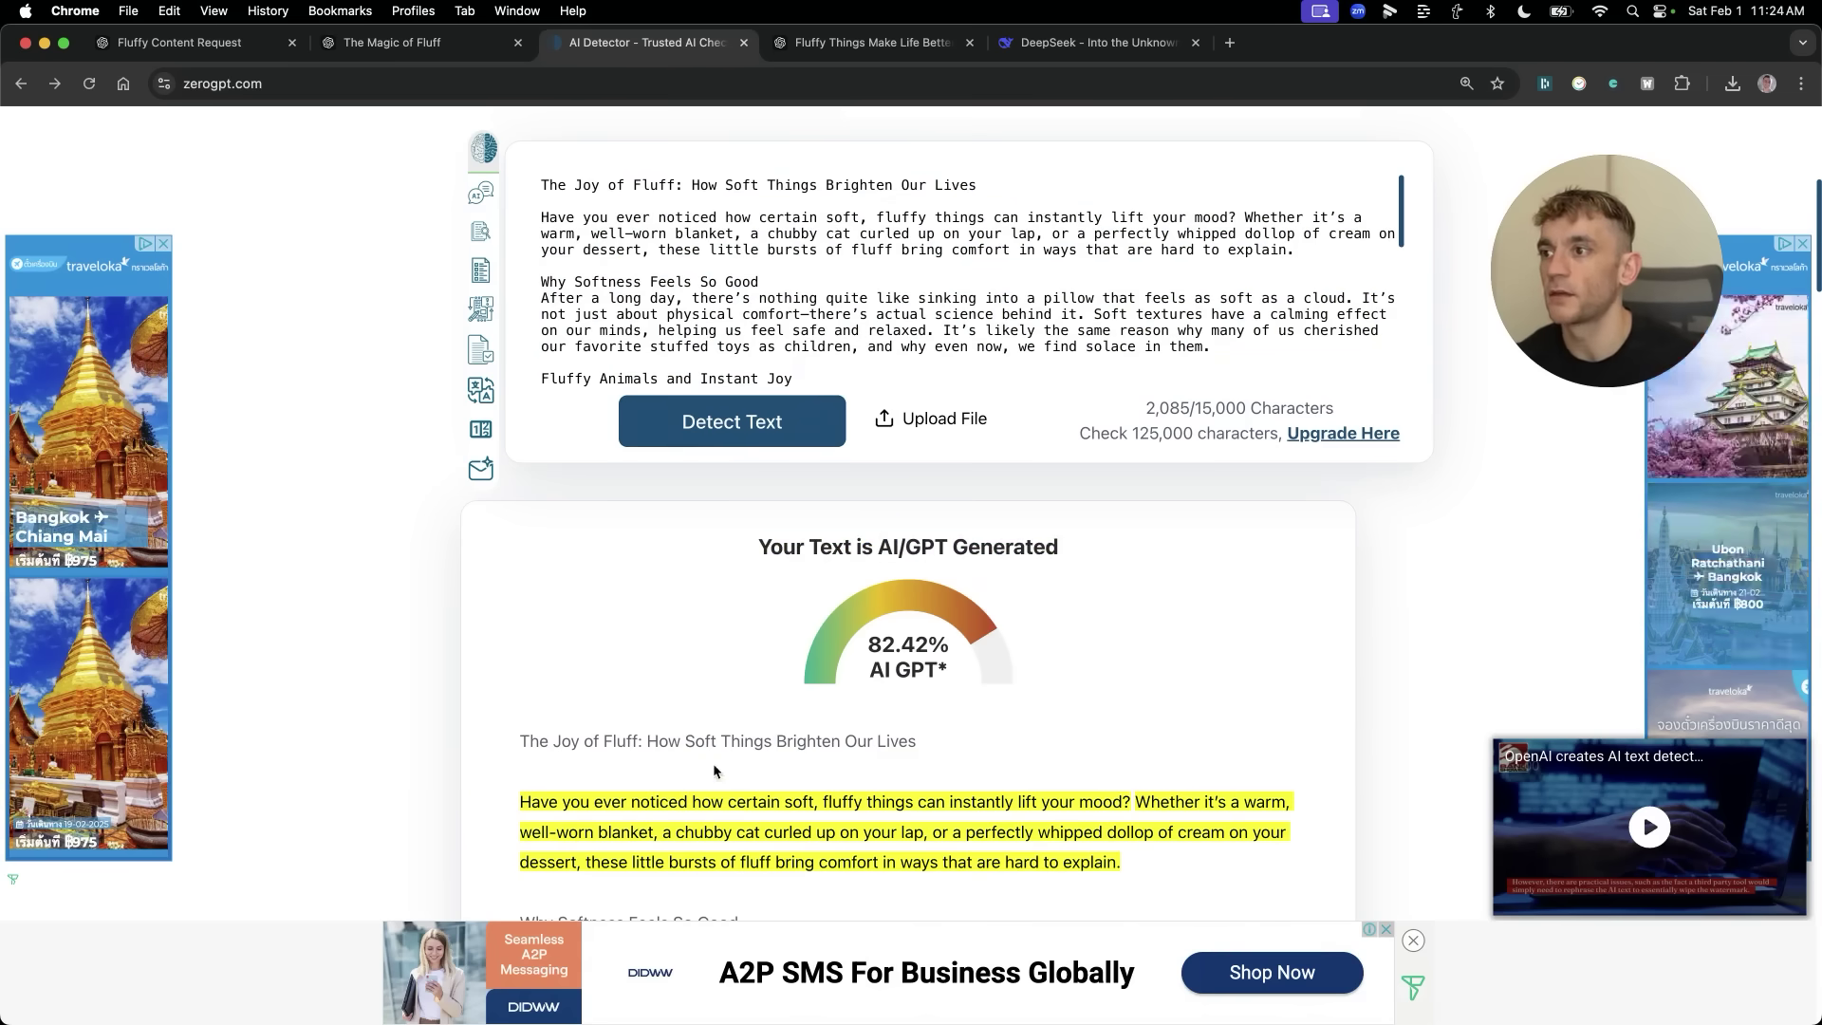
pyautogui.moveTo(1064, 547); pyautogui.dragTo(488, 541)
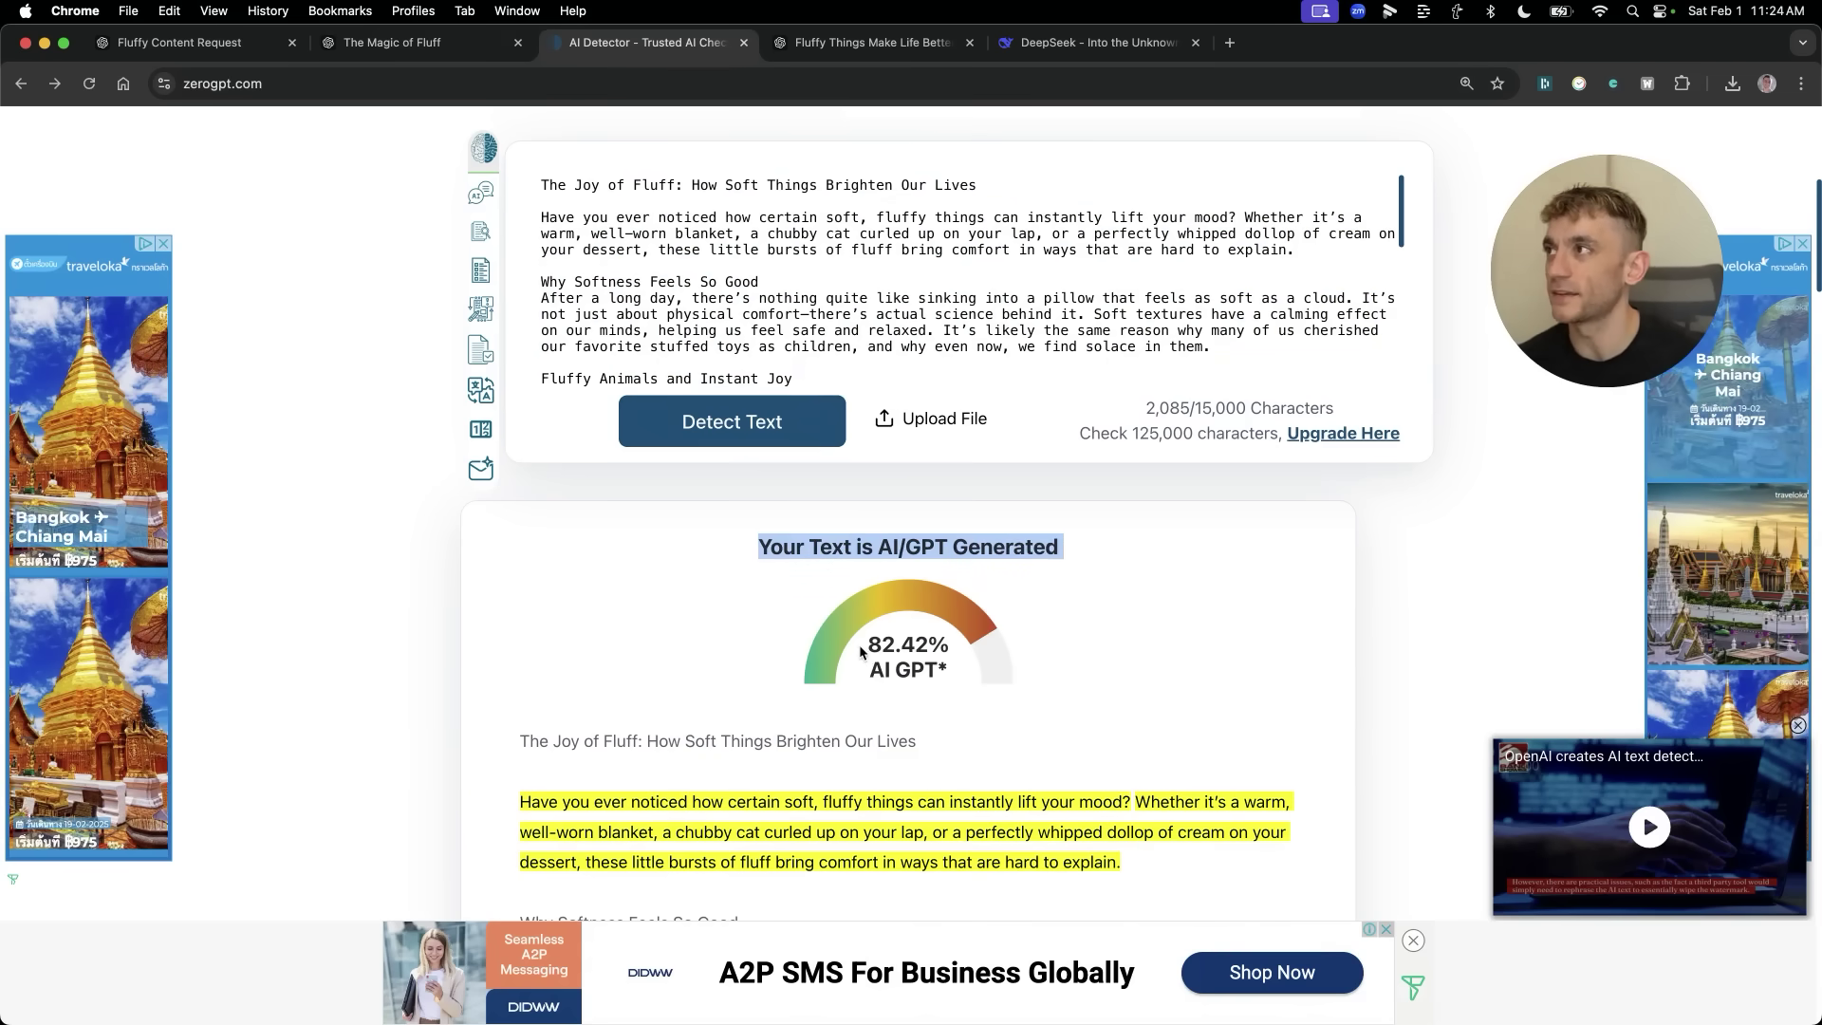
# Look back over the Fluffy Content Request chat and the Magic of Fluff reasoning.
pyautogui.press('super+1')
pyautogui.click(1264, 194)
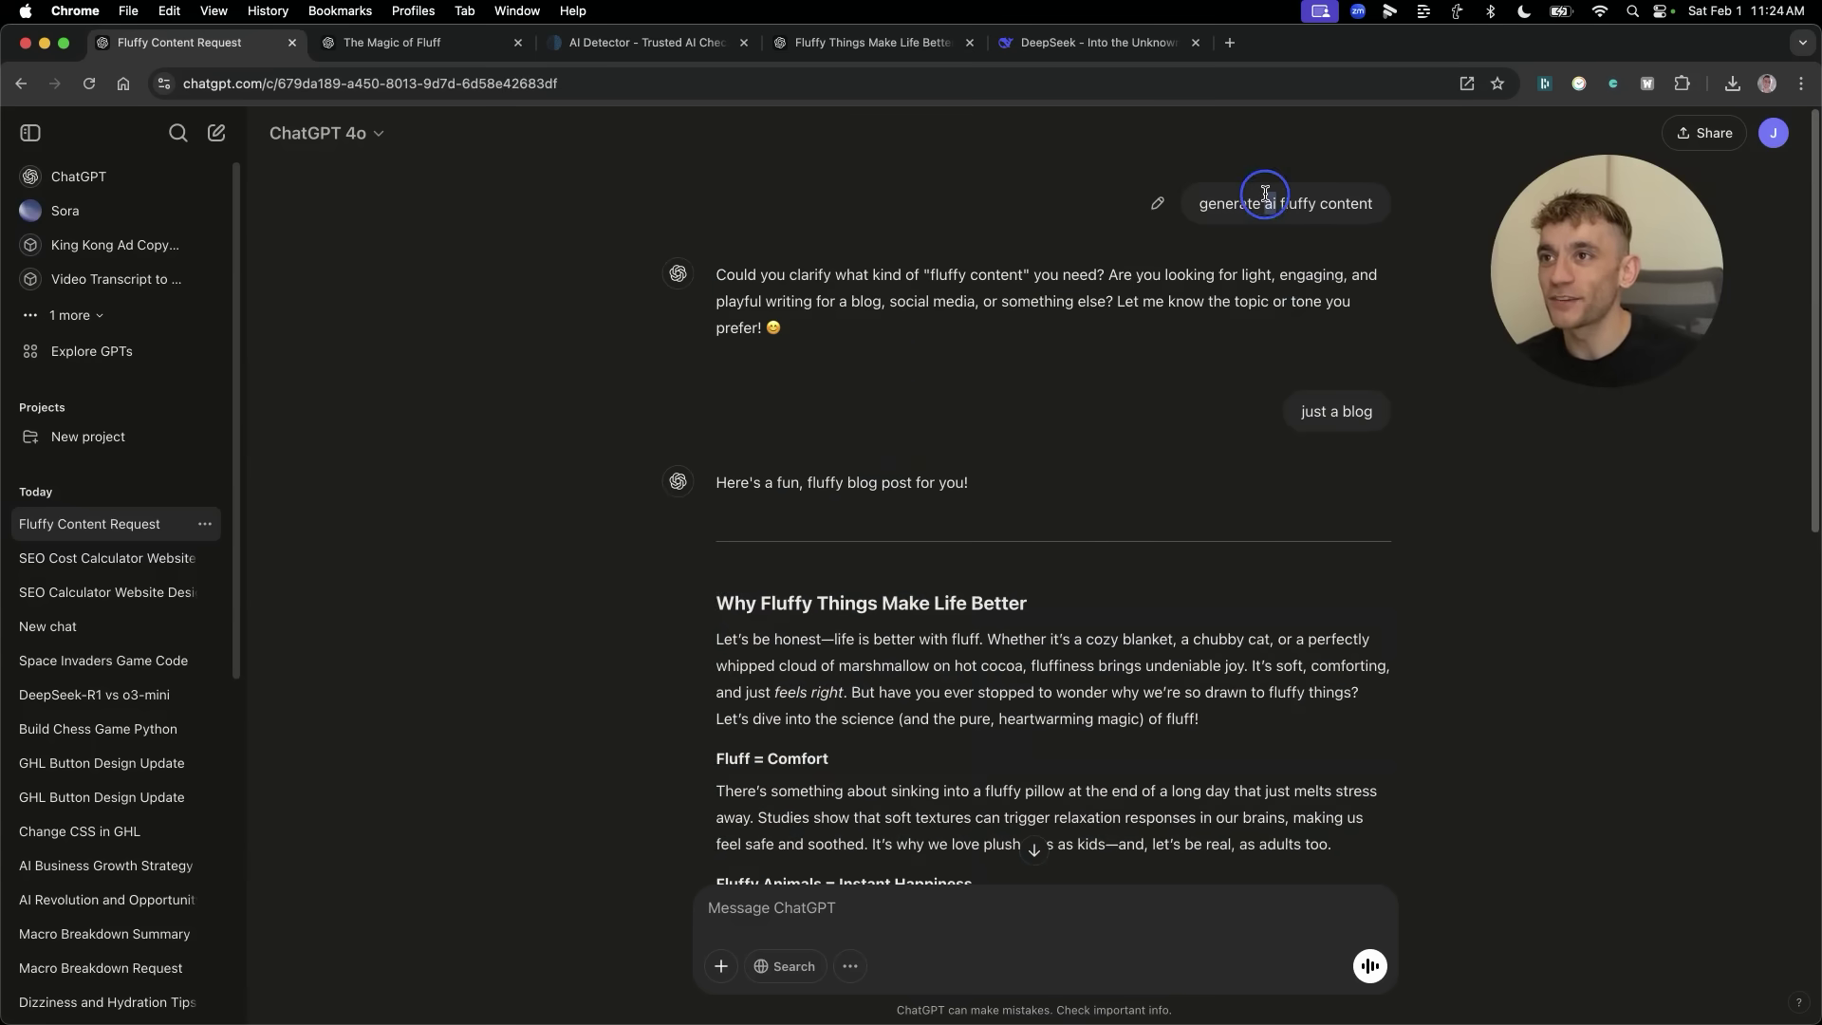
pyautogui.scroll(-1, 1044, 474)
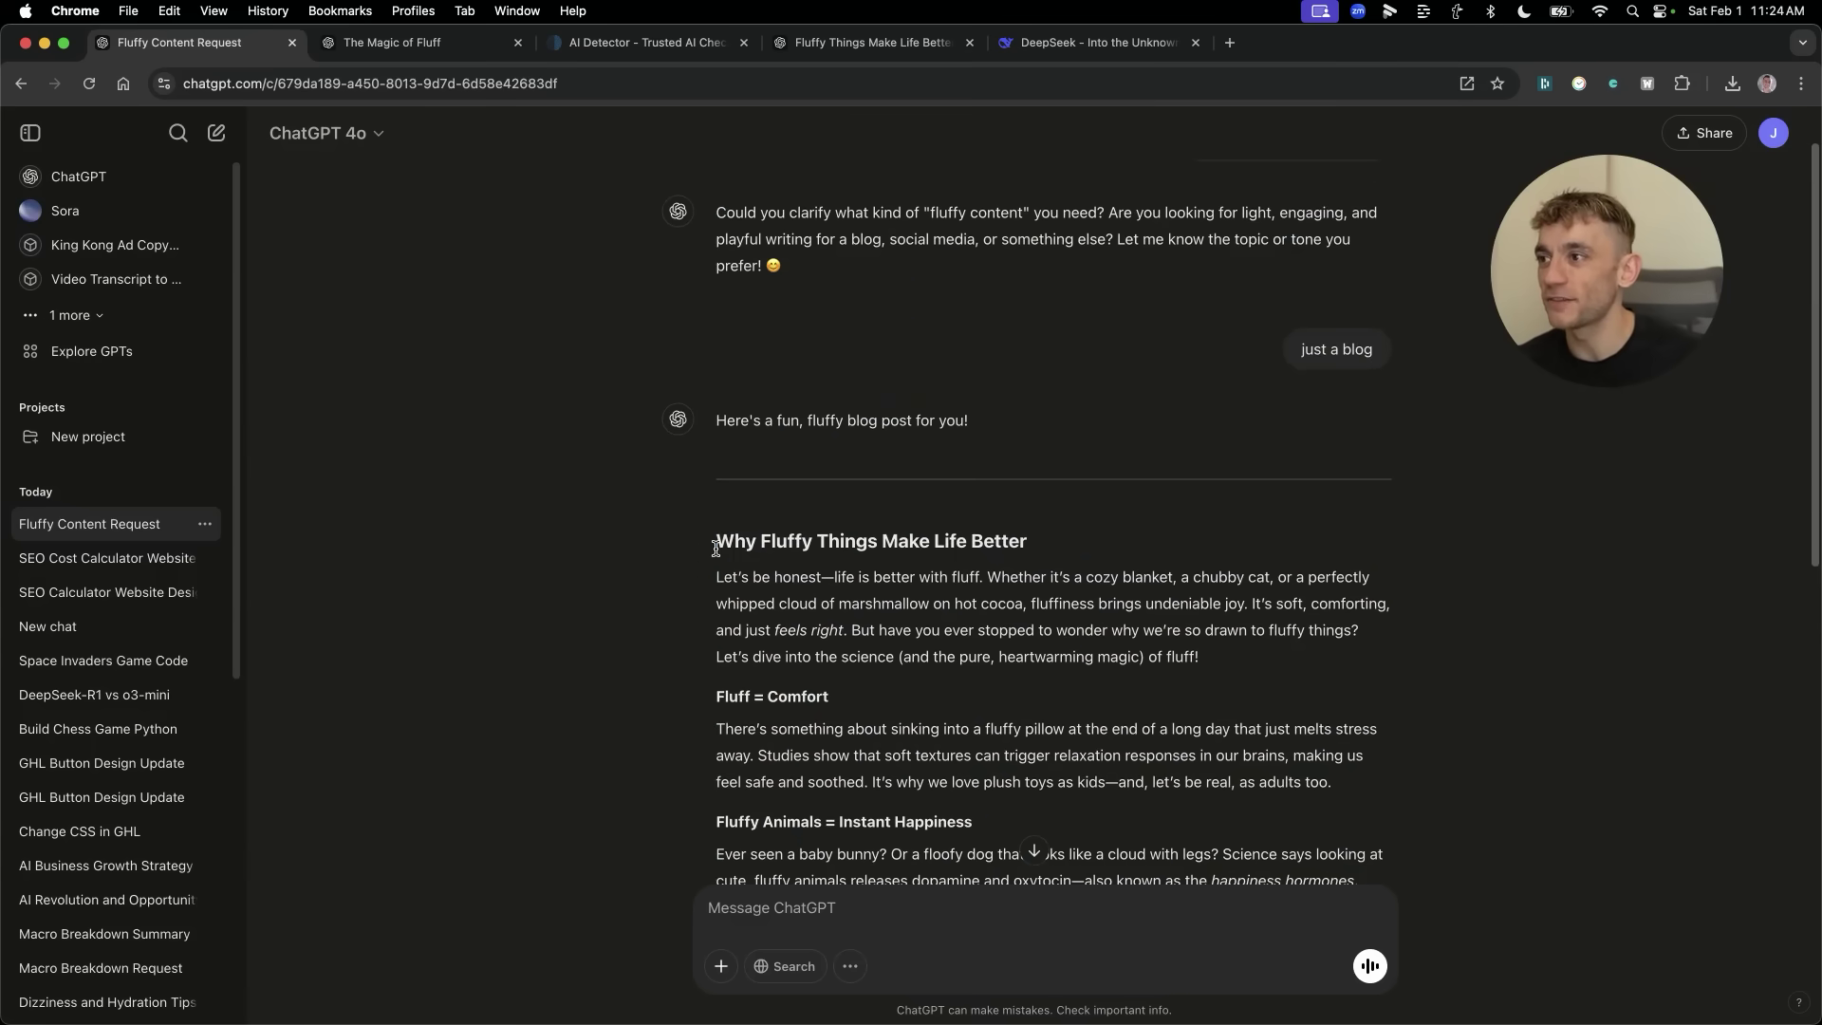
pyautogui.scroll(-6, 1103, 596)
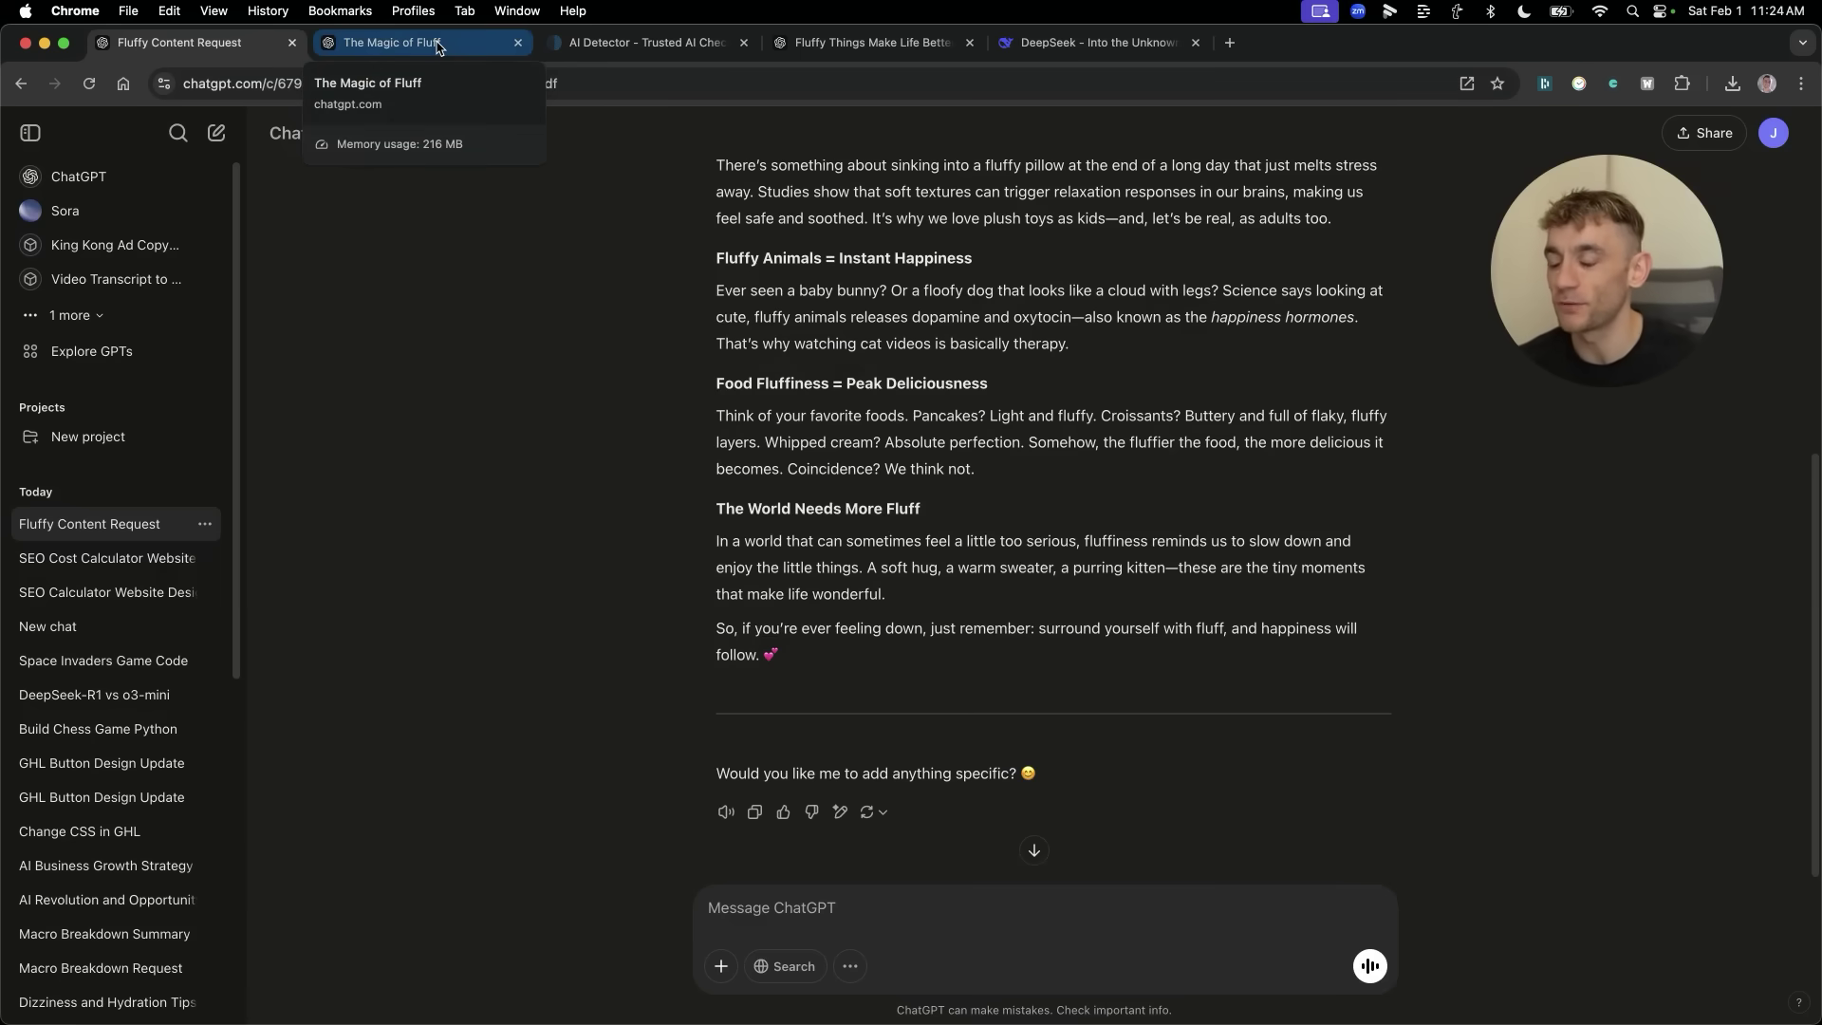
pyautogui.click(445, 41)
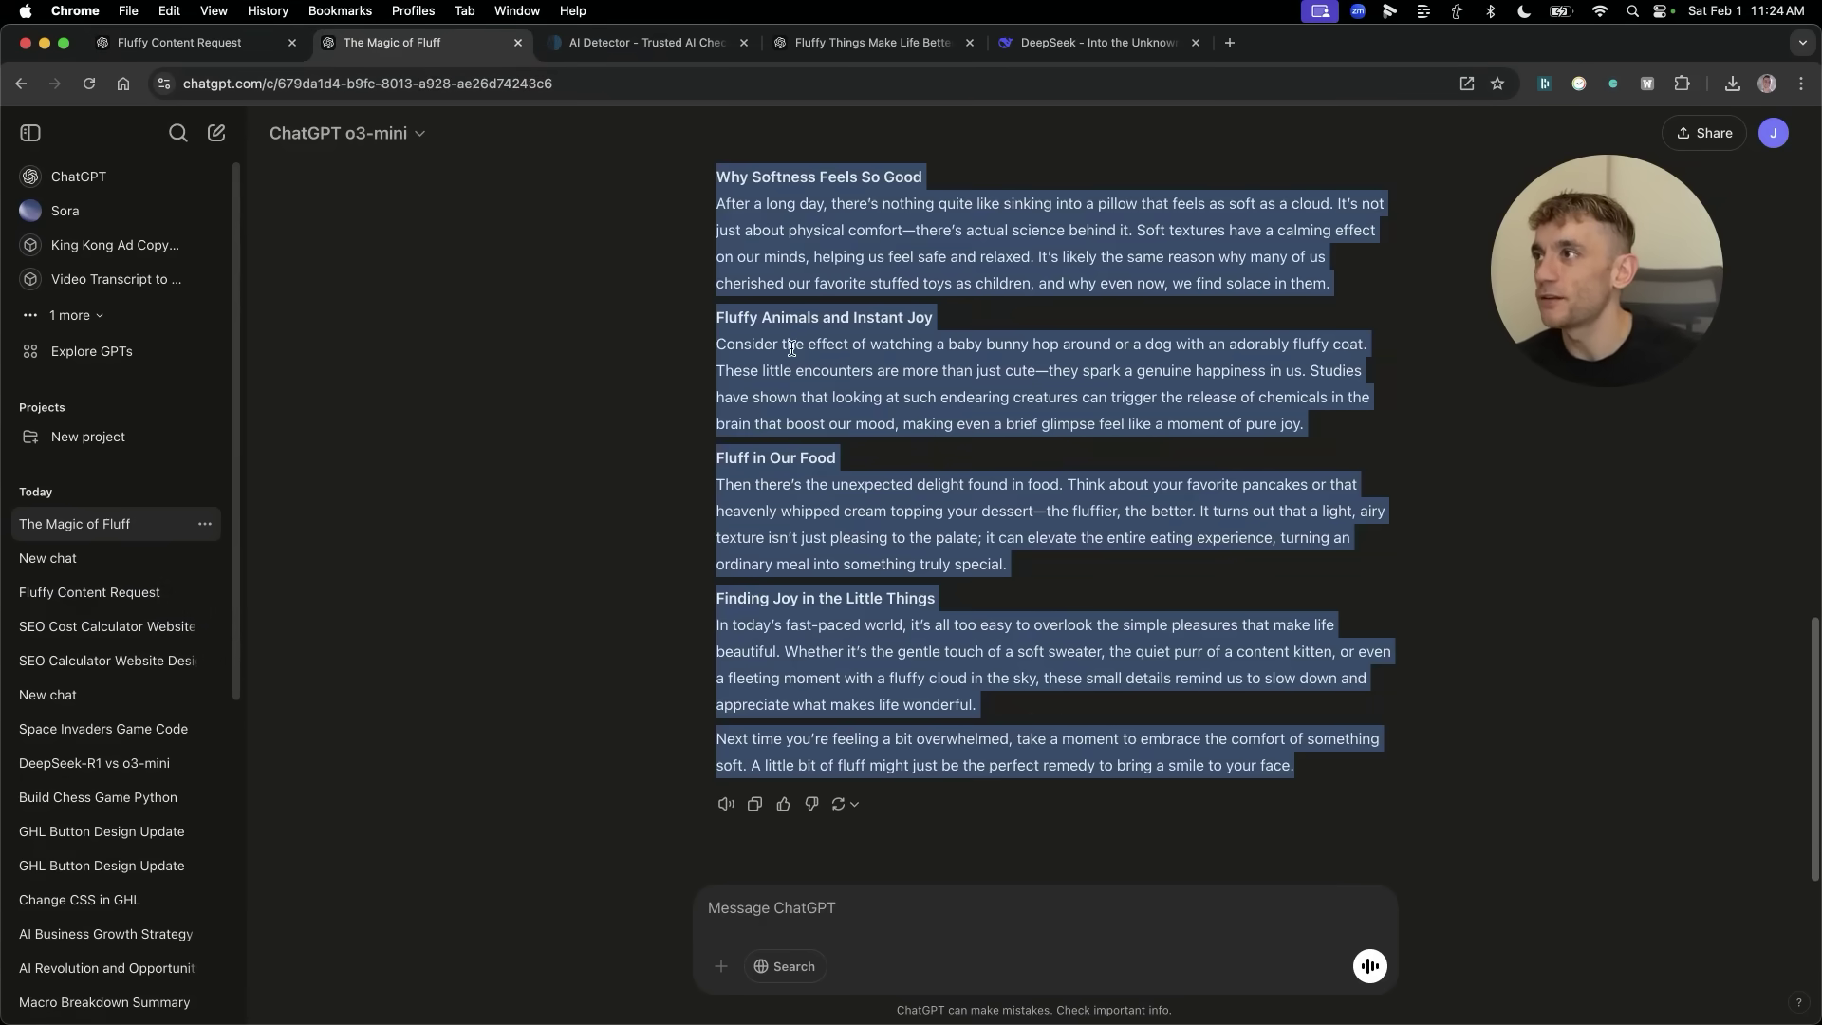
pyautogui.scroll(10, 830, 401)
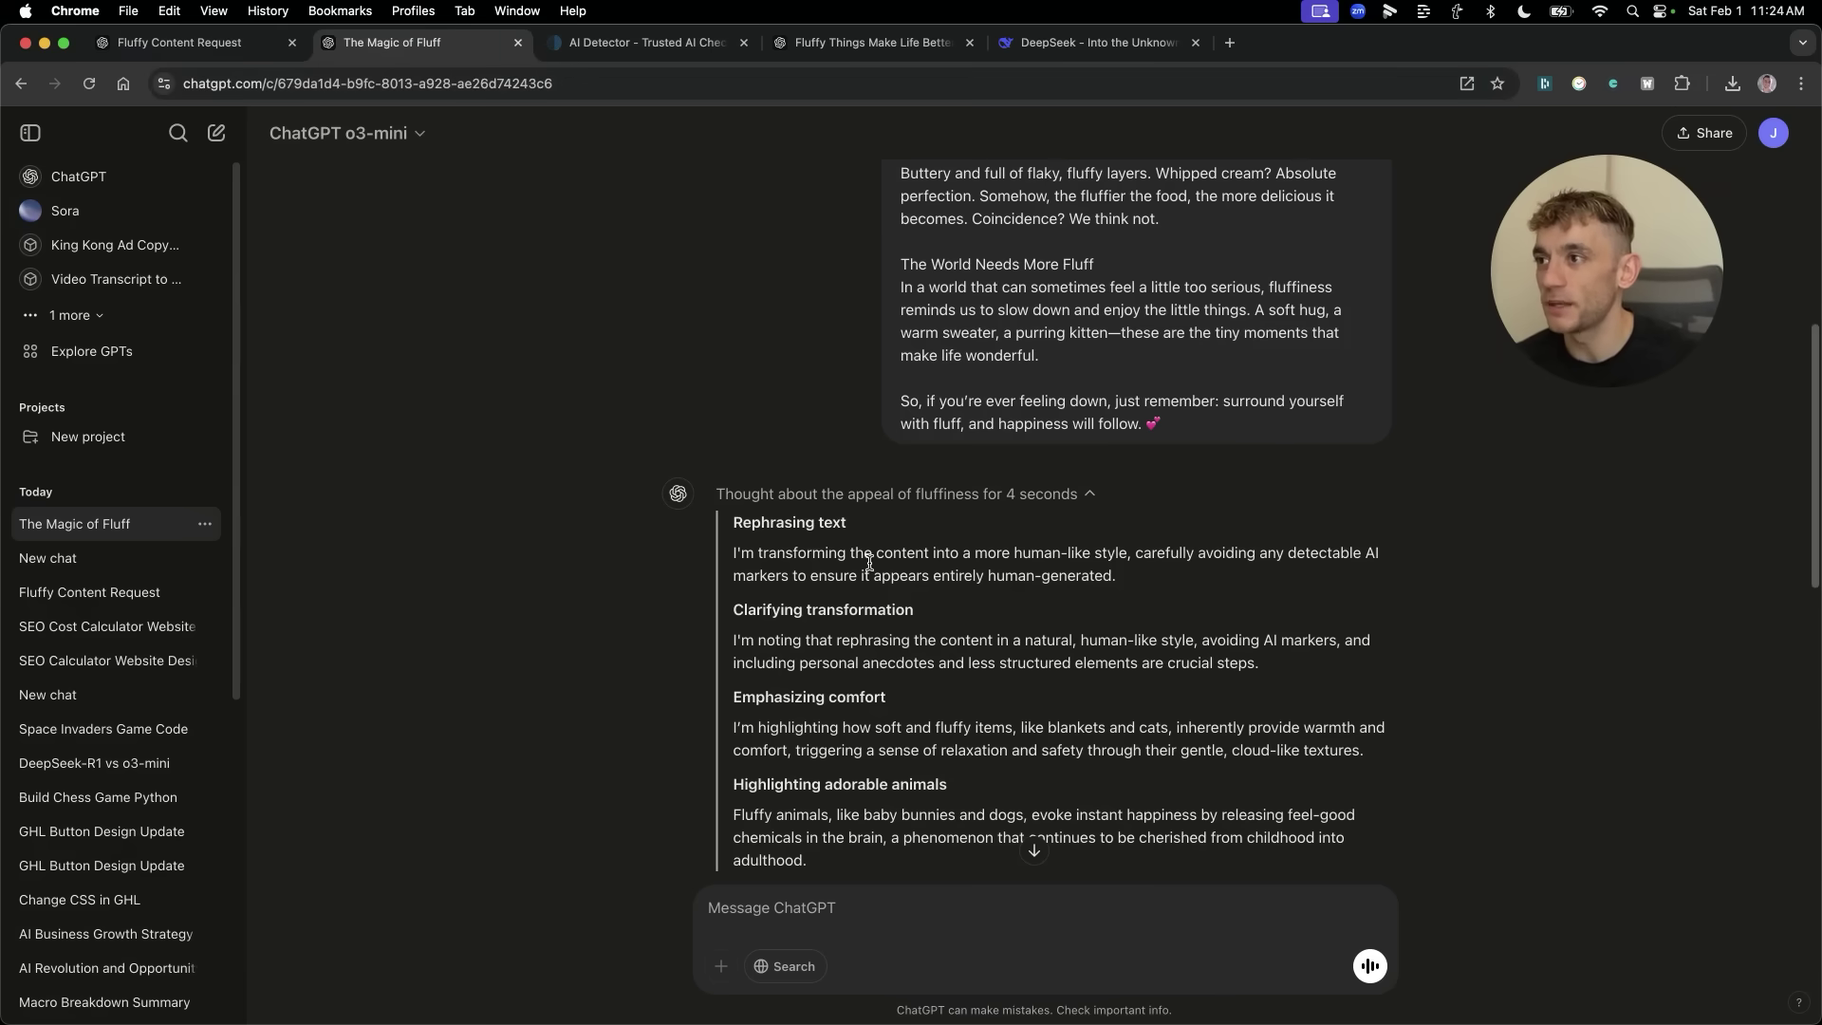
pyautogui.moveTo(869, 562); pyautogui.dragTo(1027, 805)
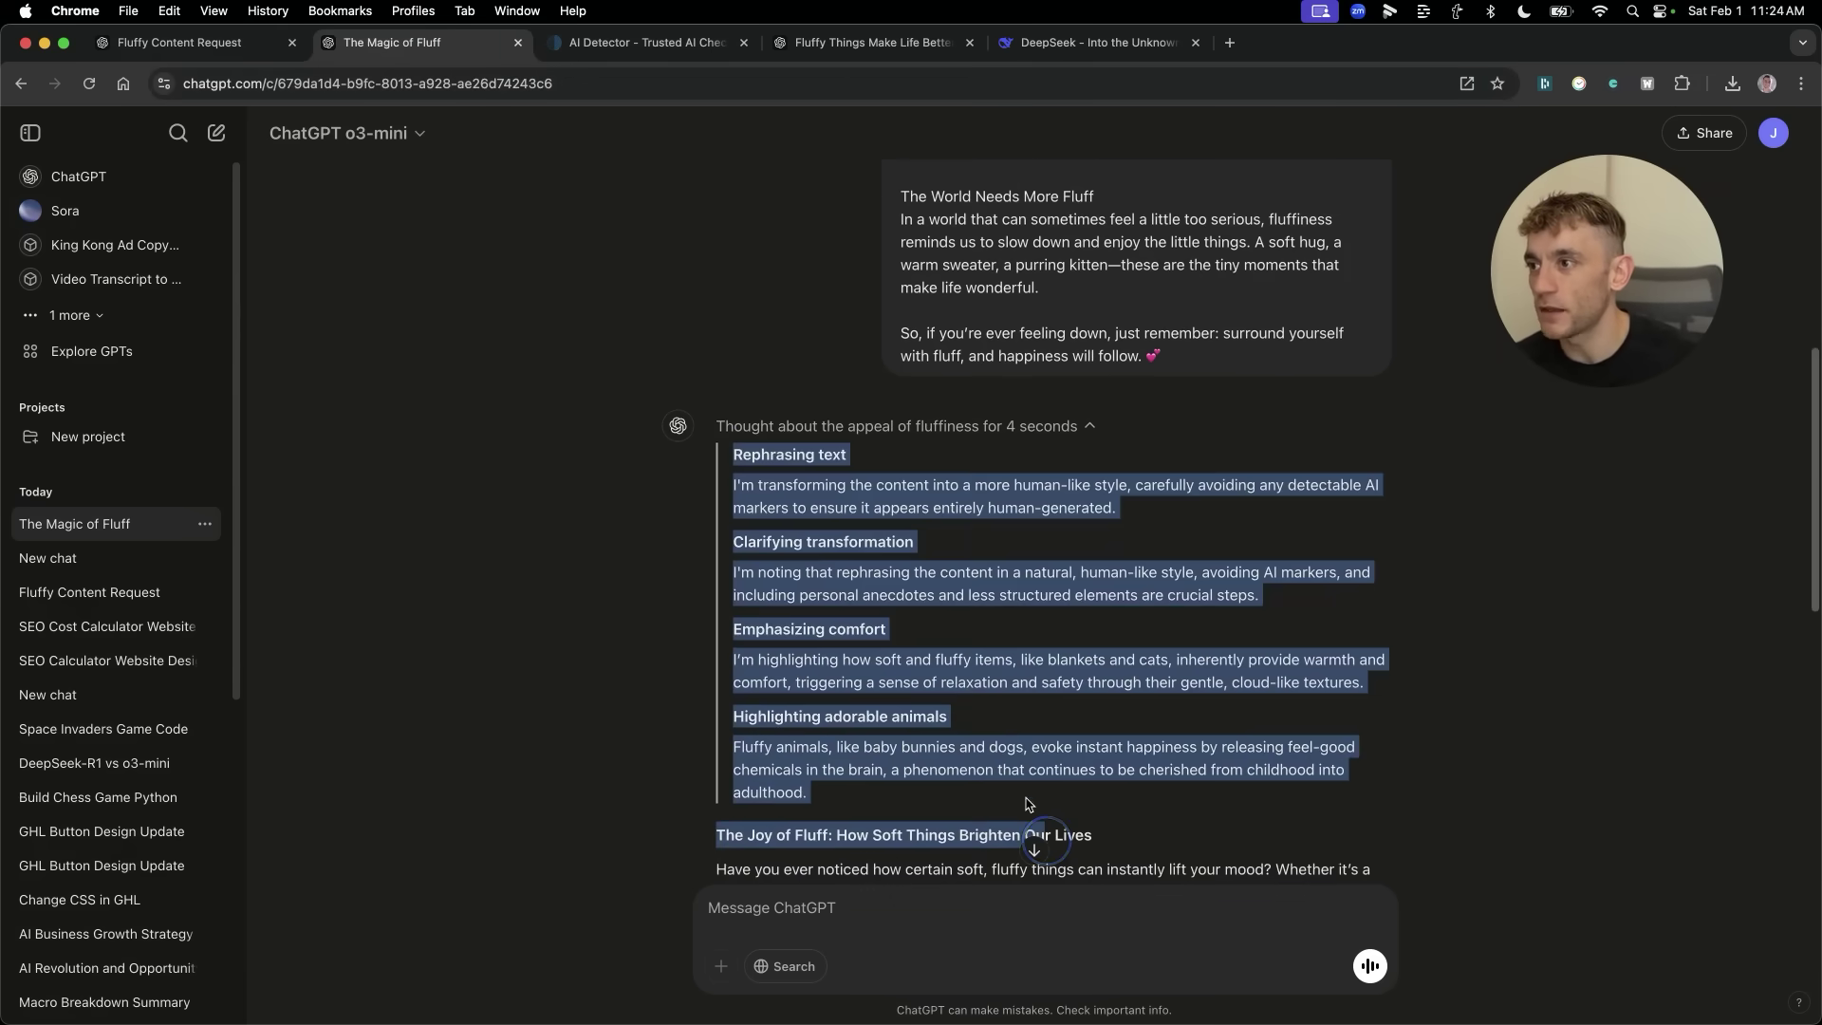
pyautogui.click(1026, 803)
pyautogui.scroll(-5, 855, 572)
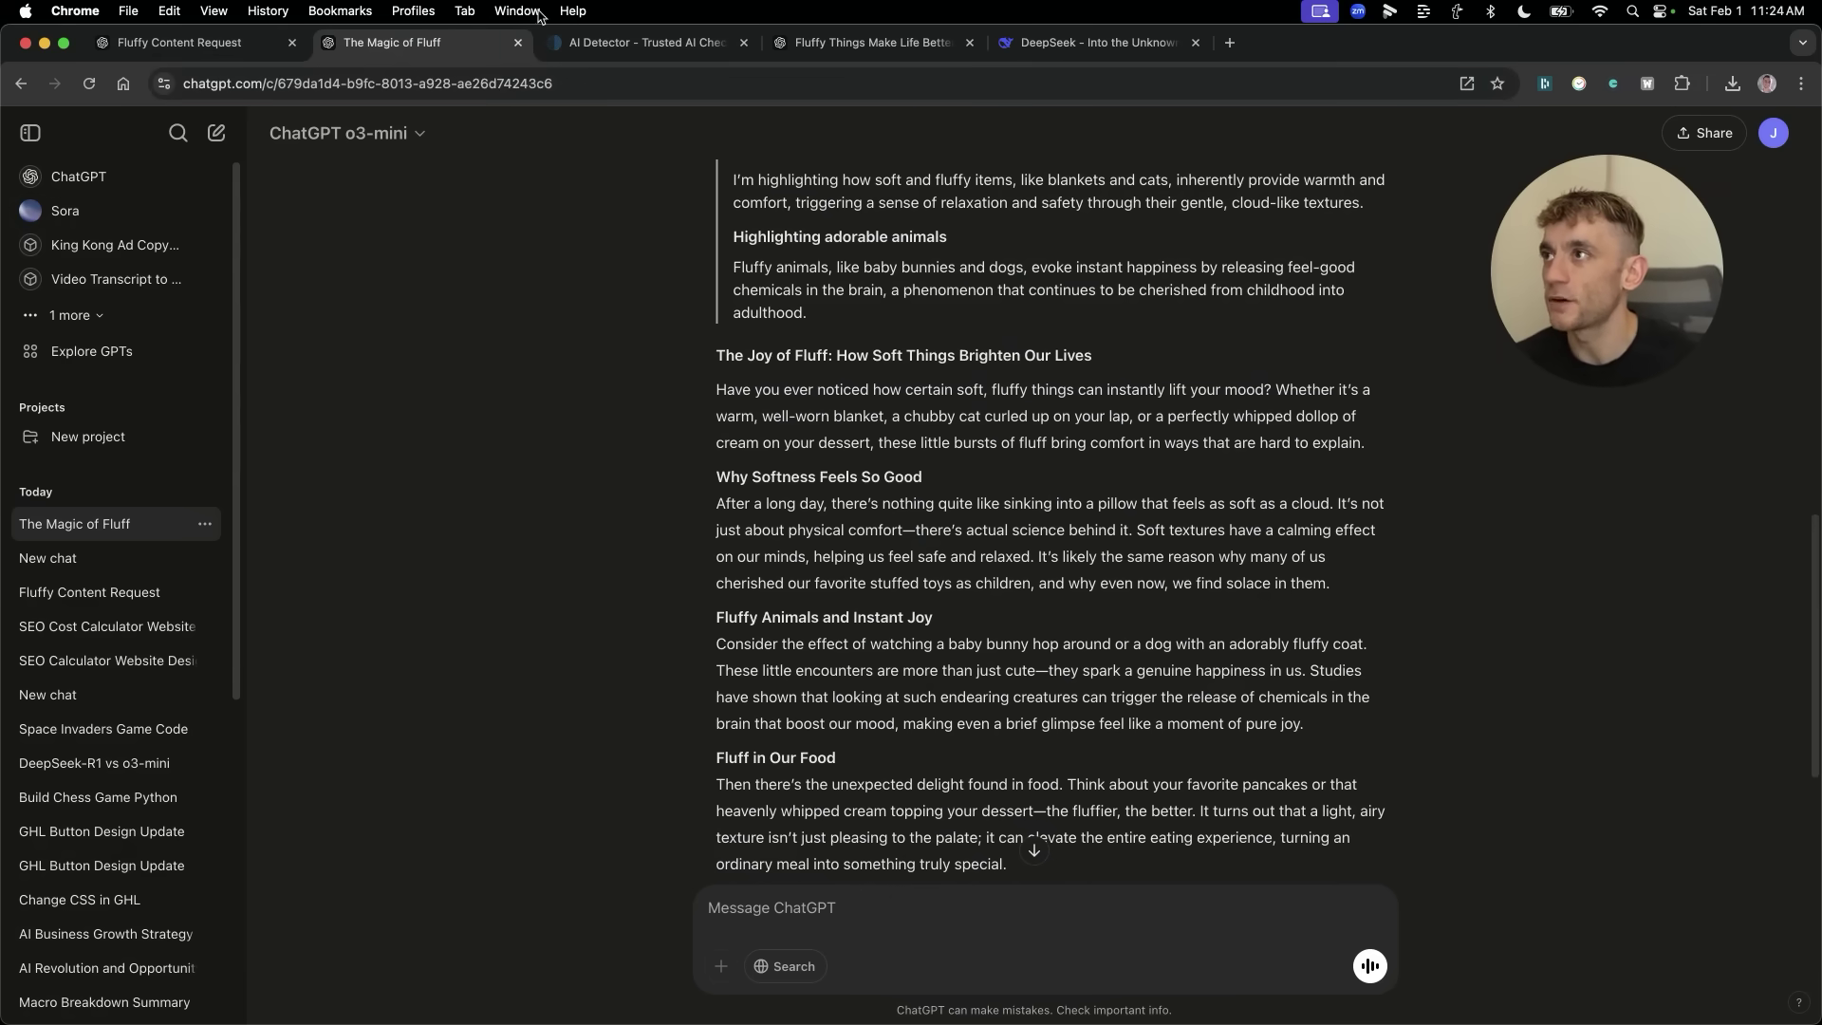
# Return to the 82.42% AI GPT result and highlight part of it.
pyautogui.click(627, 43)
pyautogui.scroll(3, 854, 759)
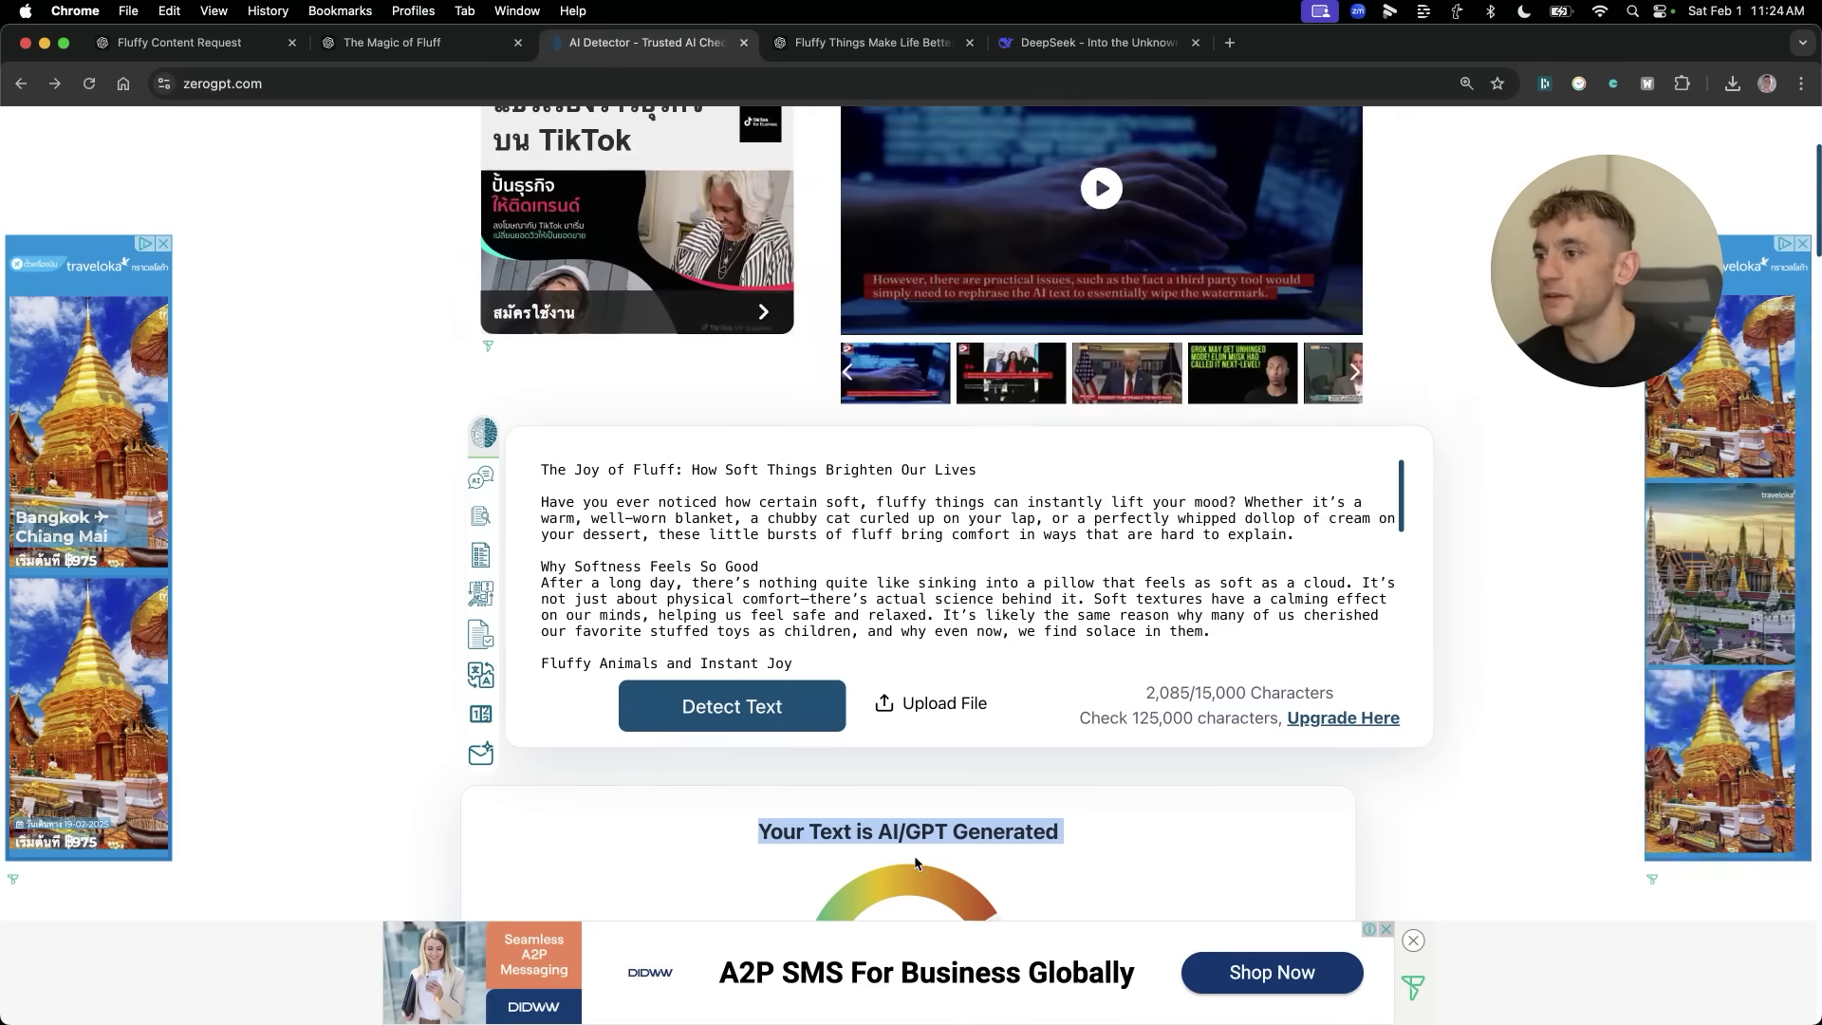
pyautogui.scroll(-3, 915, 863)
pyautogui.moveTo(771, 607); pyautogui.dragTo(1084, 644)
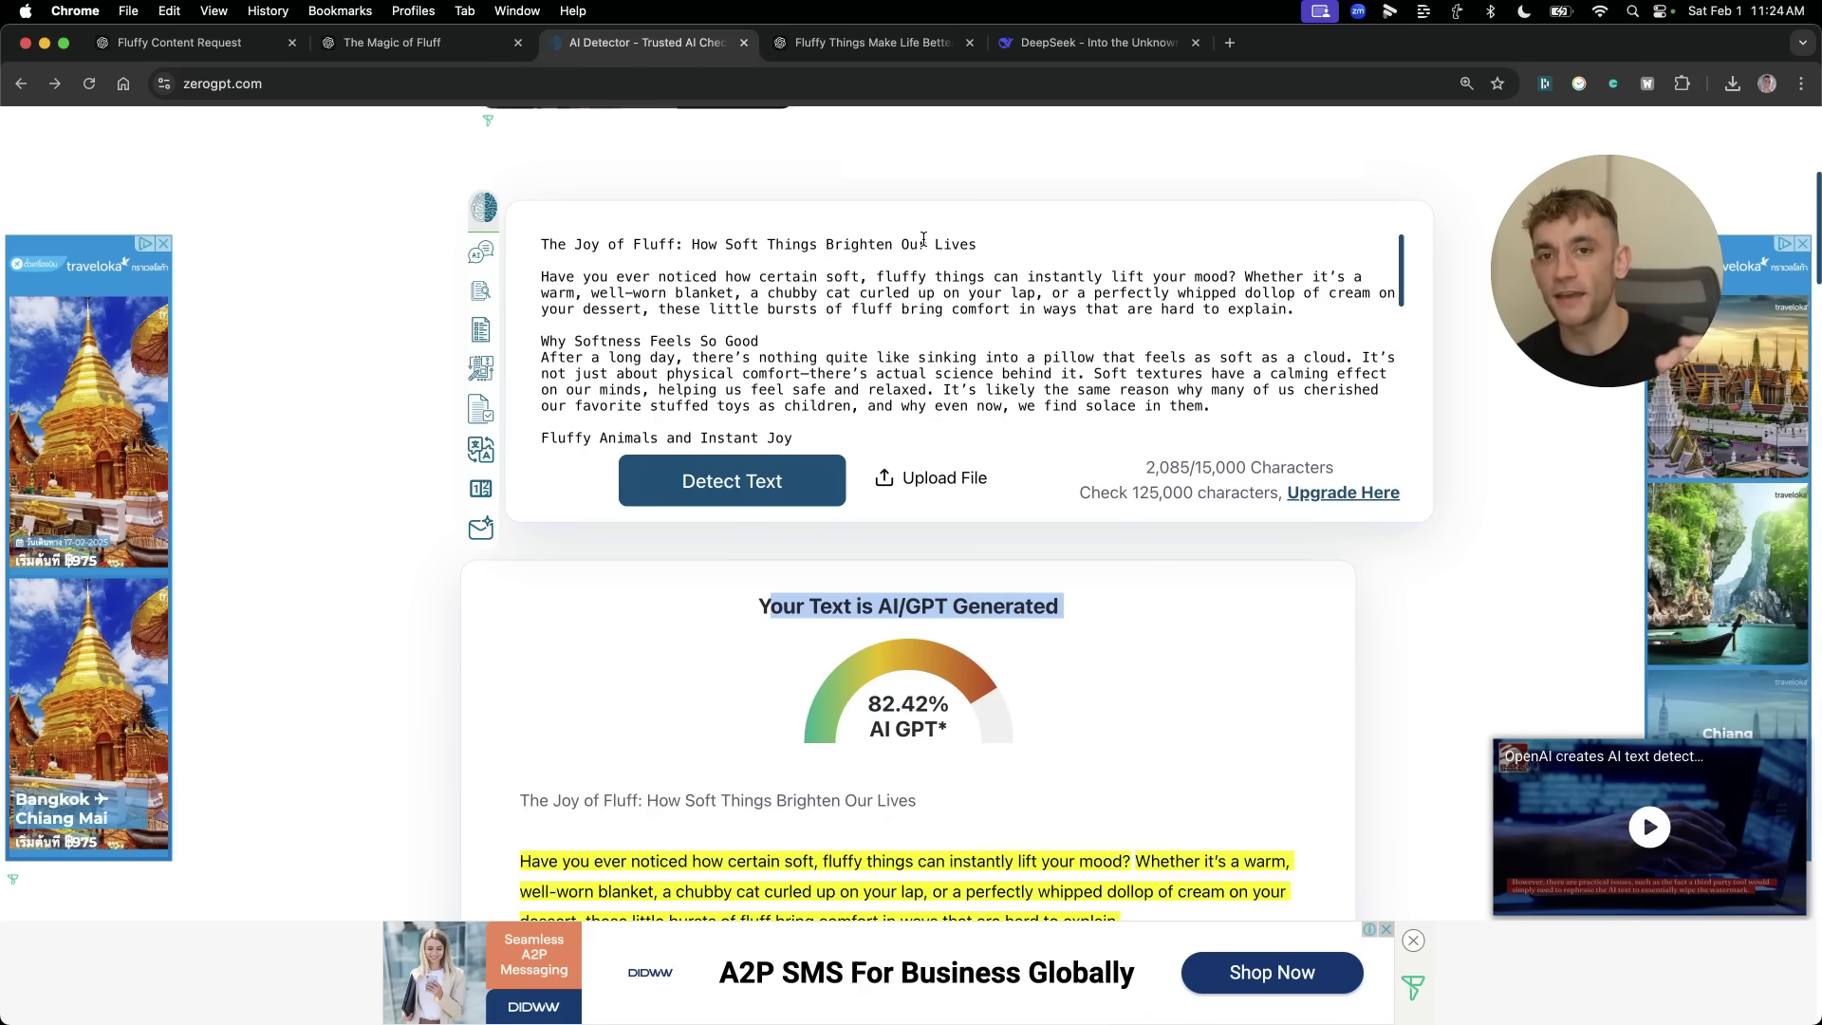
# Move the o3-mini-high chat to second place and select its whole fluff rewrite.
pyautogui.moveTo(871, 42); pyautogui.dragTo(427, 43)
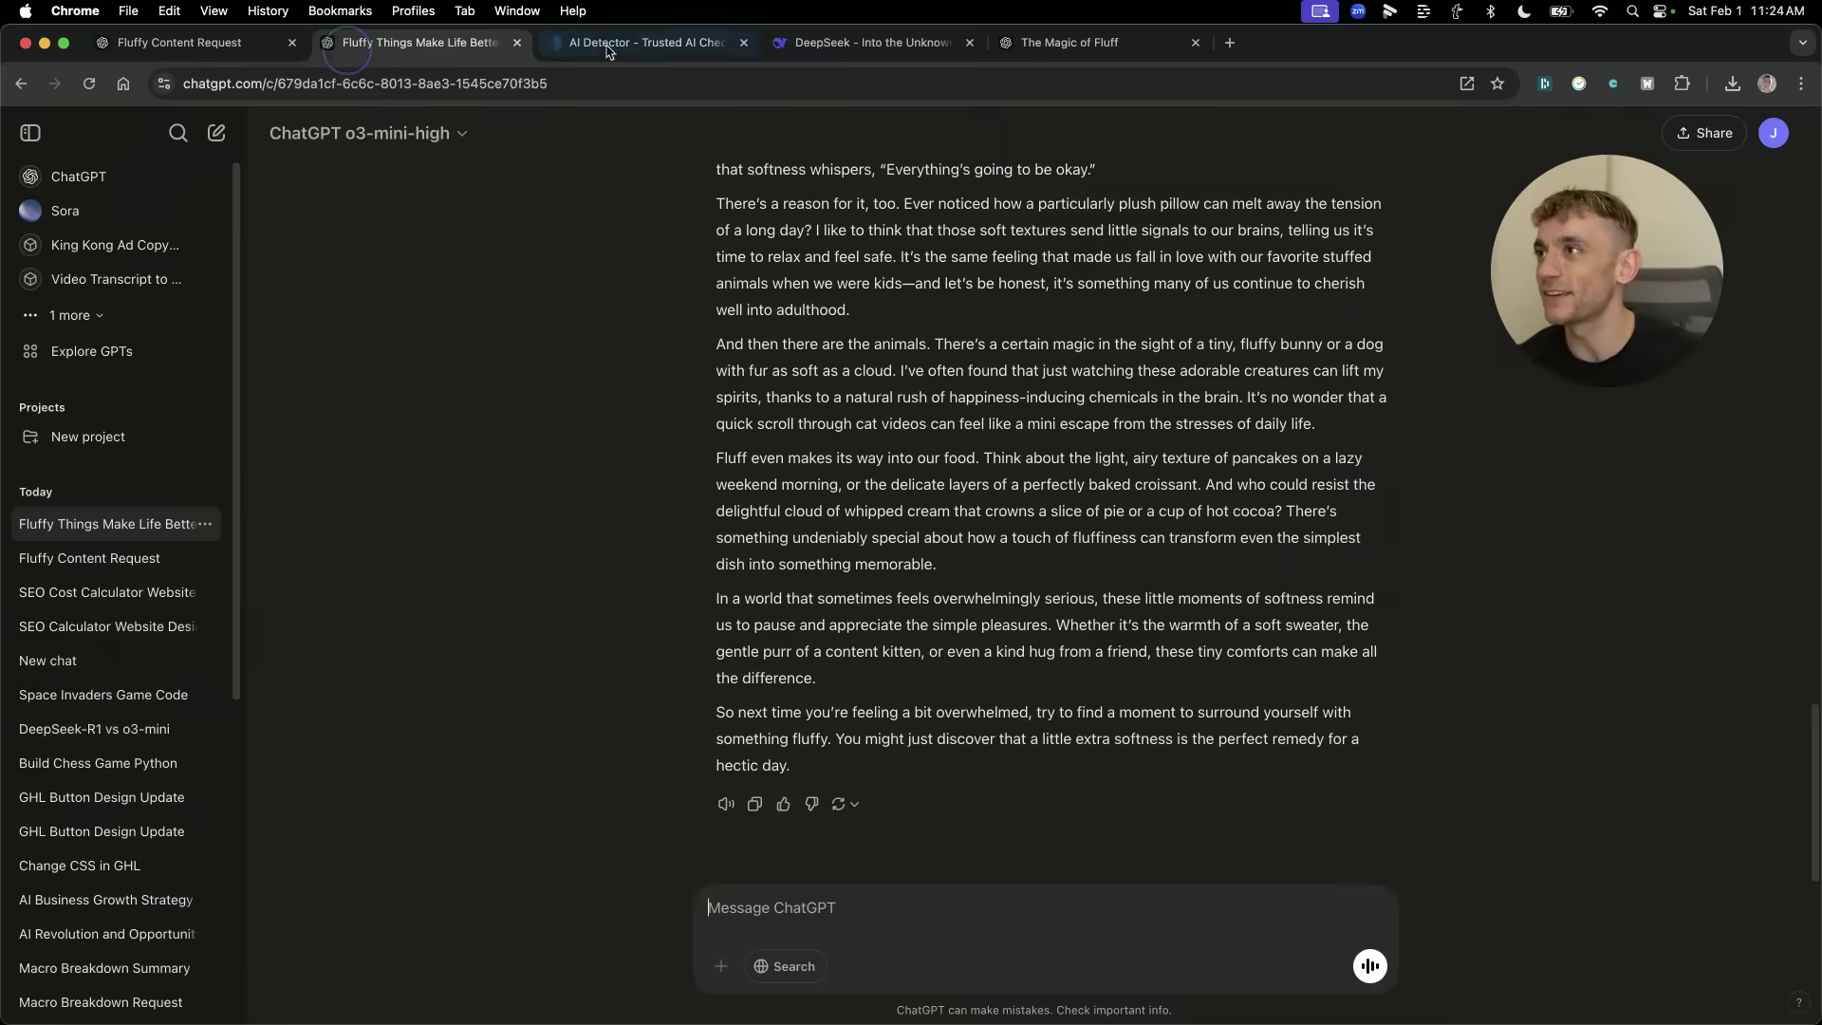
pyautogui.click(626, 42)
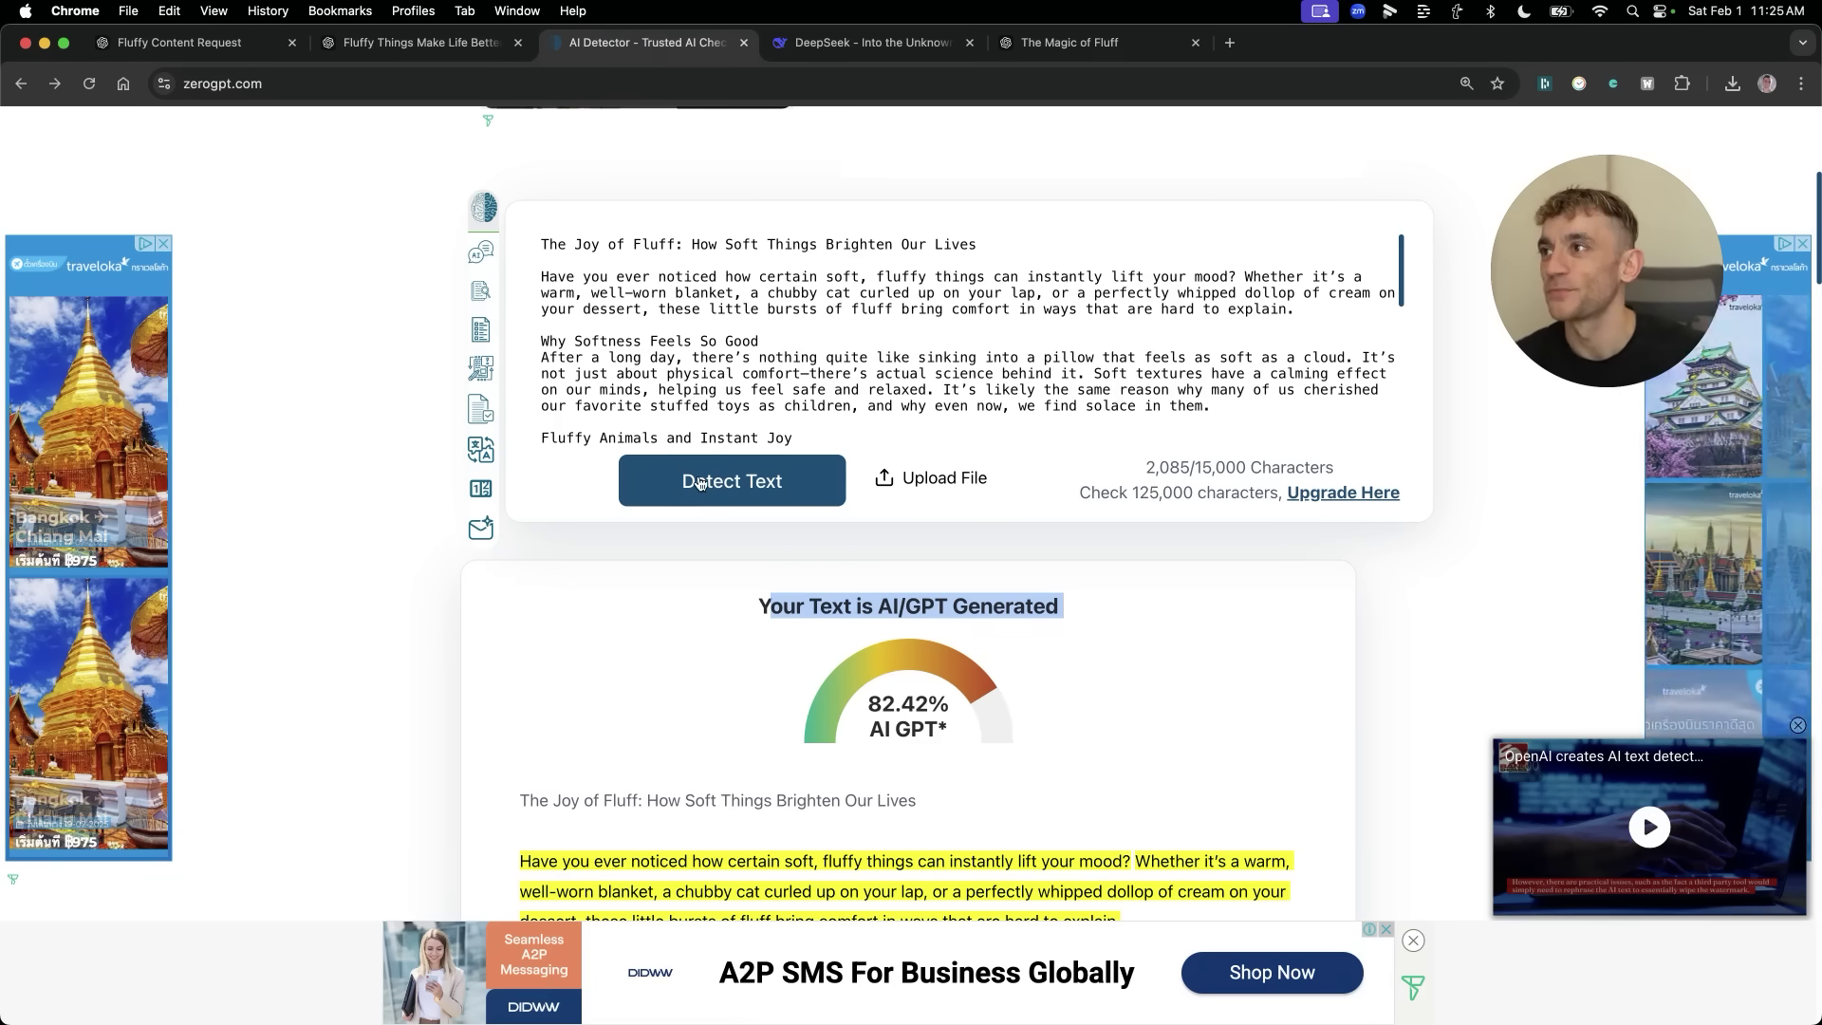
pyautogui.click(456, 43)
pyautogui.scroll(5, 716, 473)
pyautogui.doubleClick(715, 471)
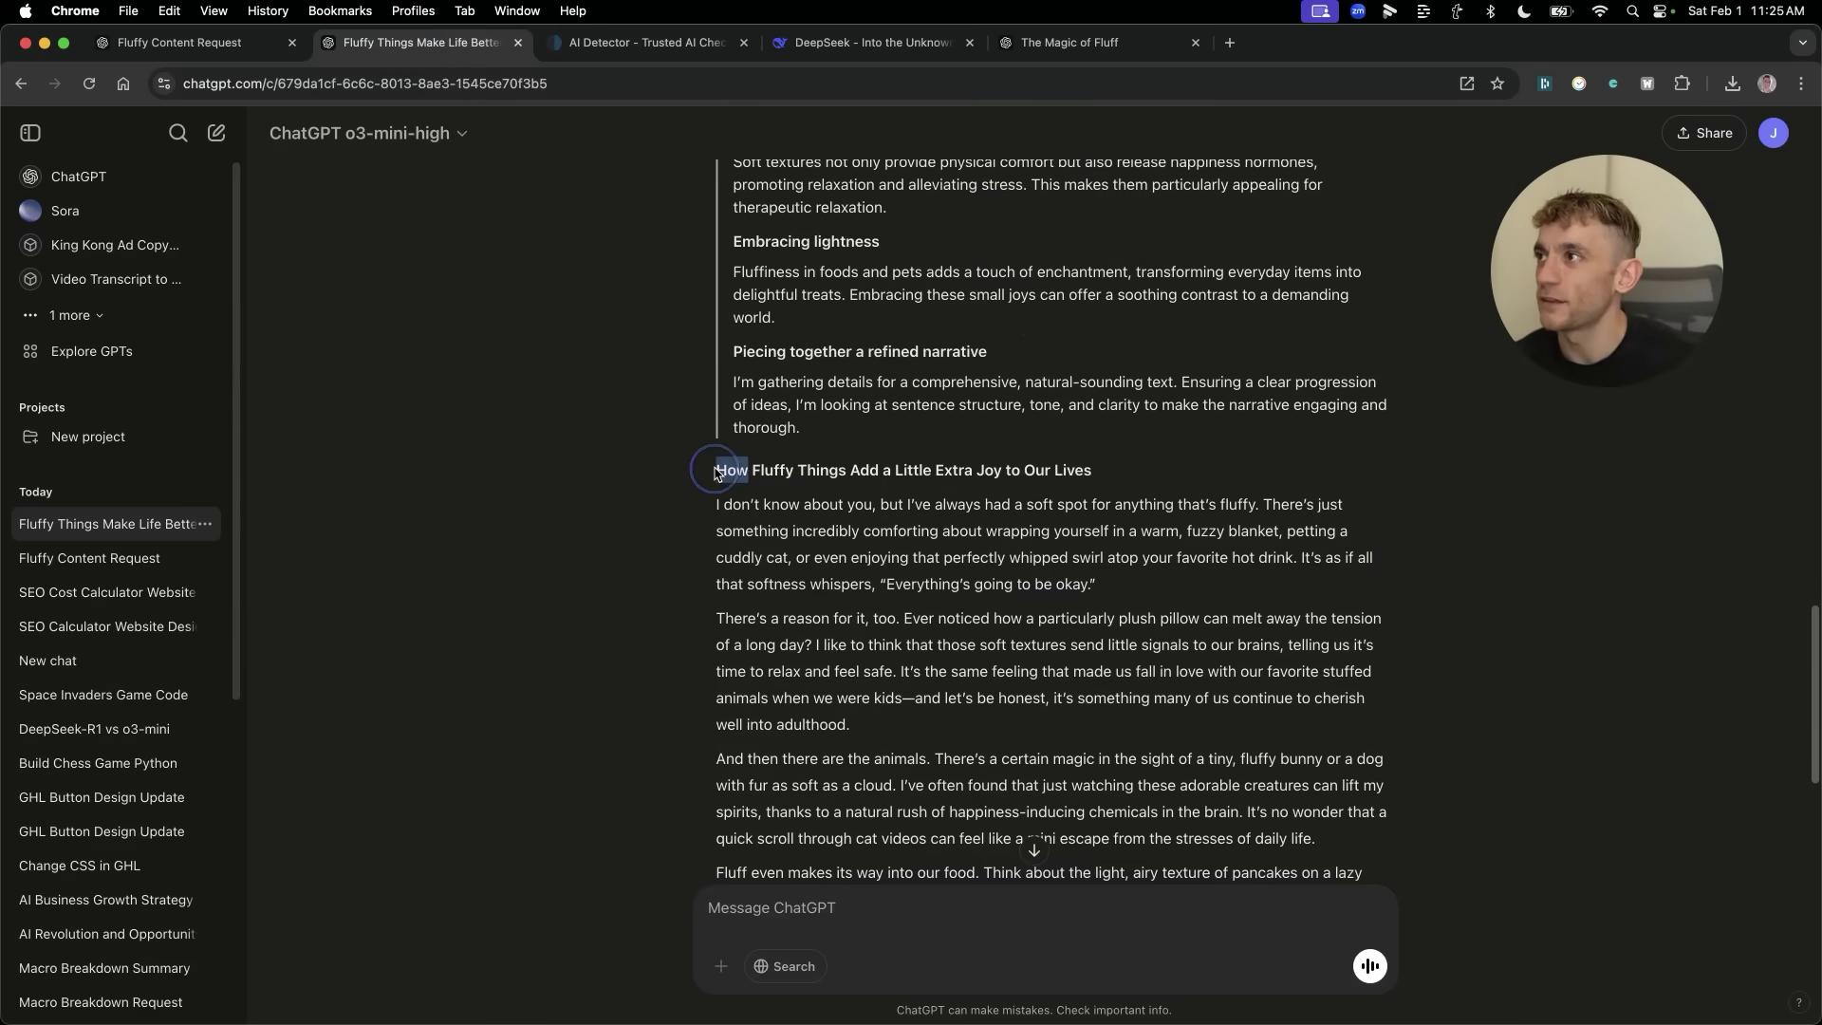
pyautogui.scroll(-5, 1070, 778)
pyautogui.press('super+a')
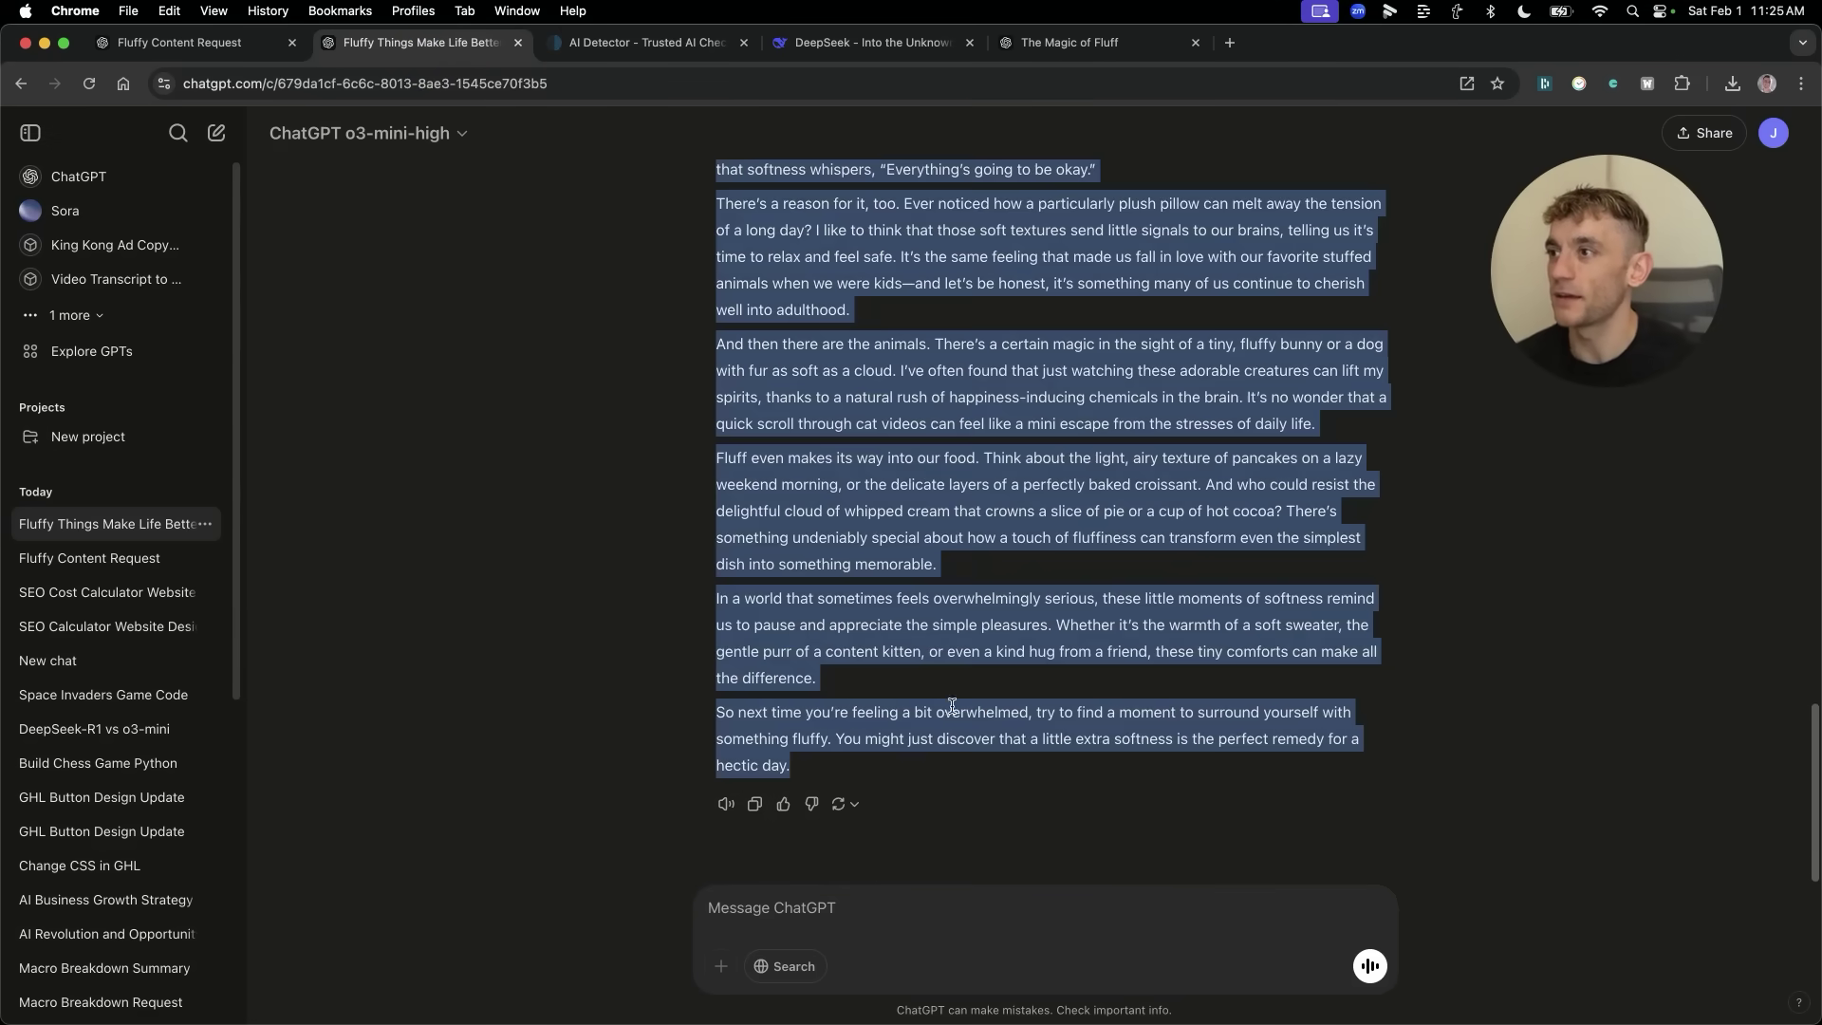
pyautogui.scroll(15, 870, 519)
pyautogui.scroll(-10, 1053, 522)
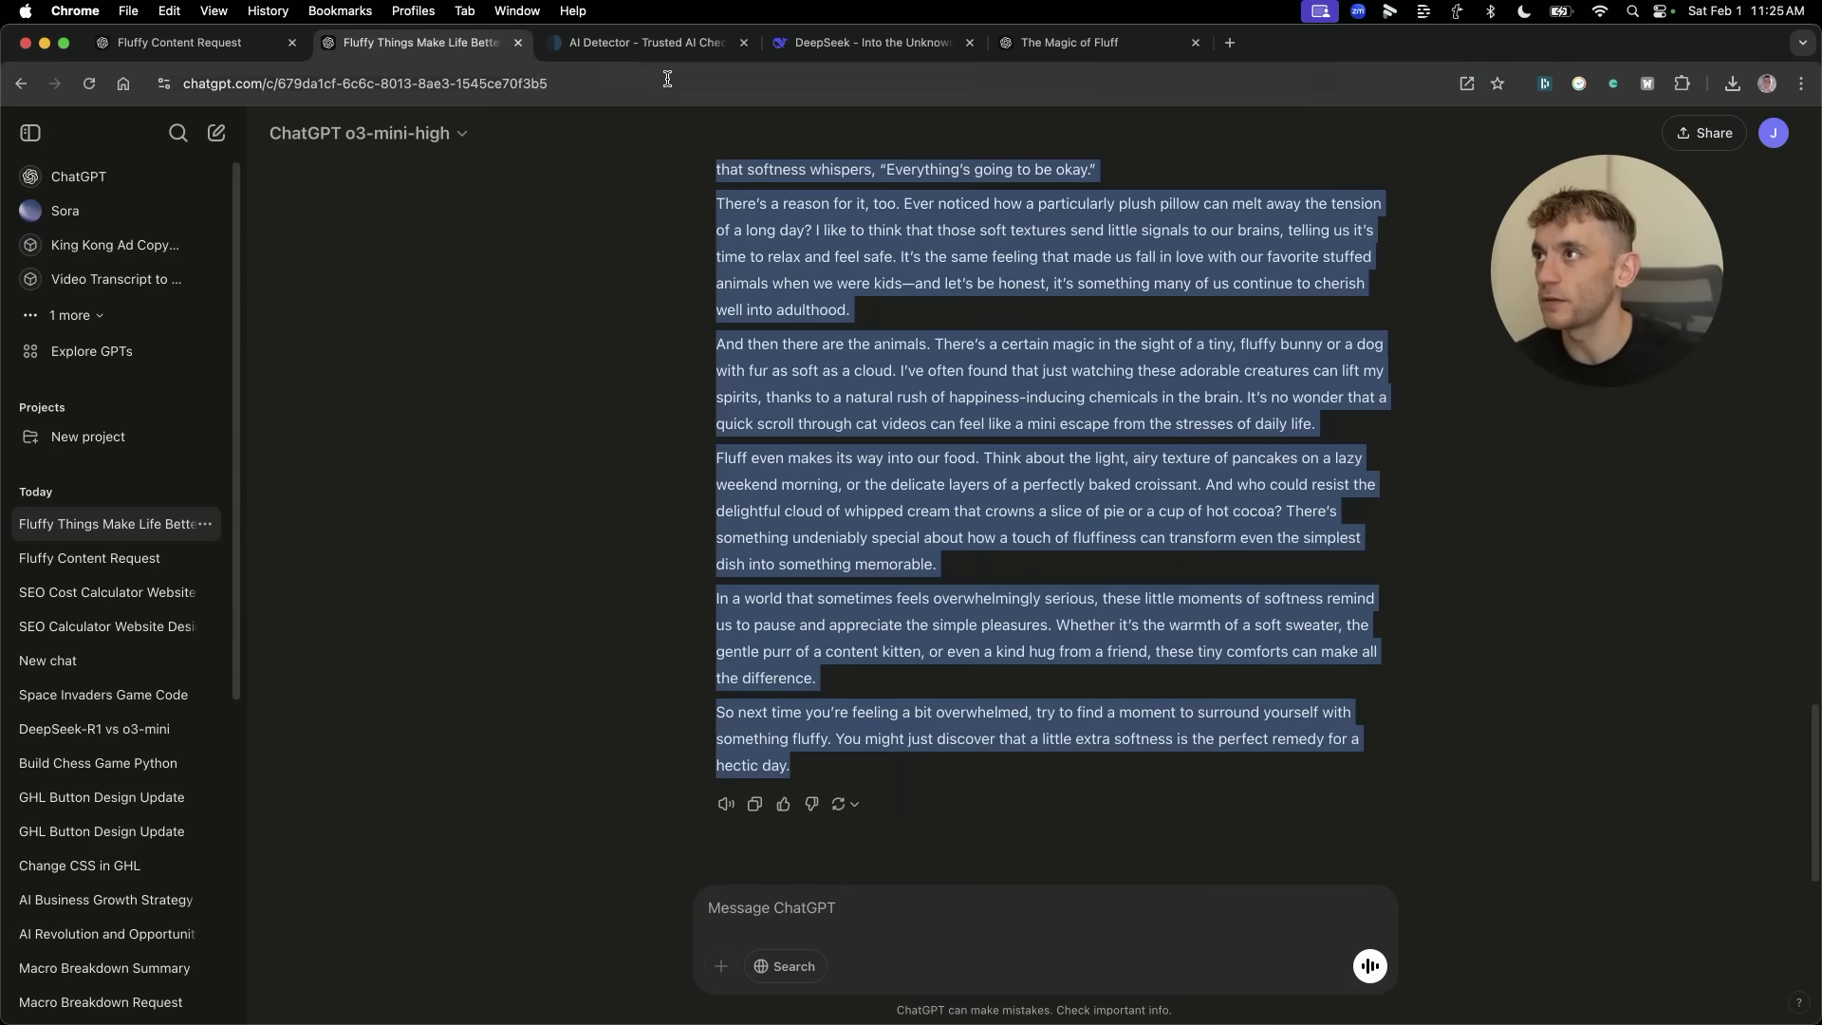
# Paste the o3-mini-high reply into ZeroGPT, detect it, and highlight the AI/GPT verdict.
pyautogui.click(645, 43)
pyautogui.press('super+a')
pyautogui.press('super+v')
pyautogui.click(816, 472)
pyautogui.scroll(-1, 893, 610)
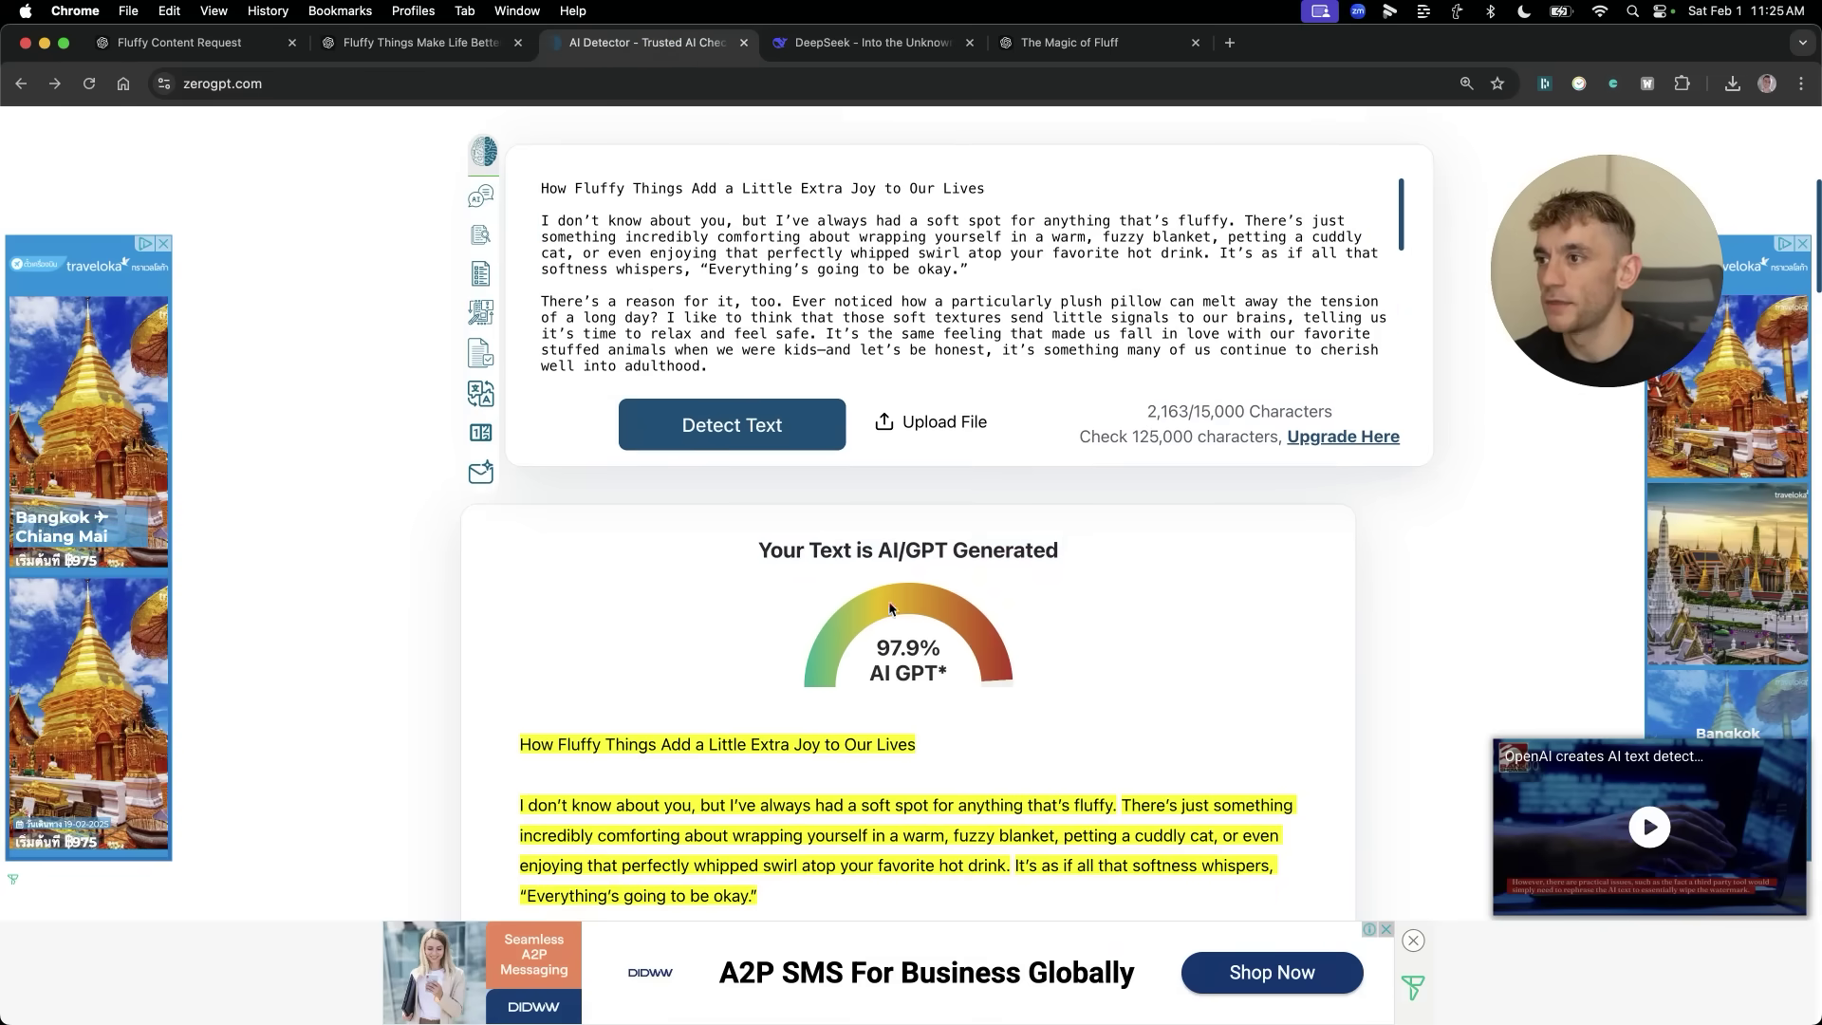
pyautogui.moveTo(754, 546); pyautogui.dragTo(1075, 681)
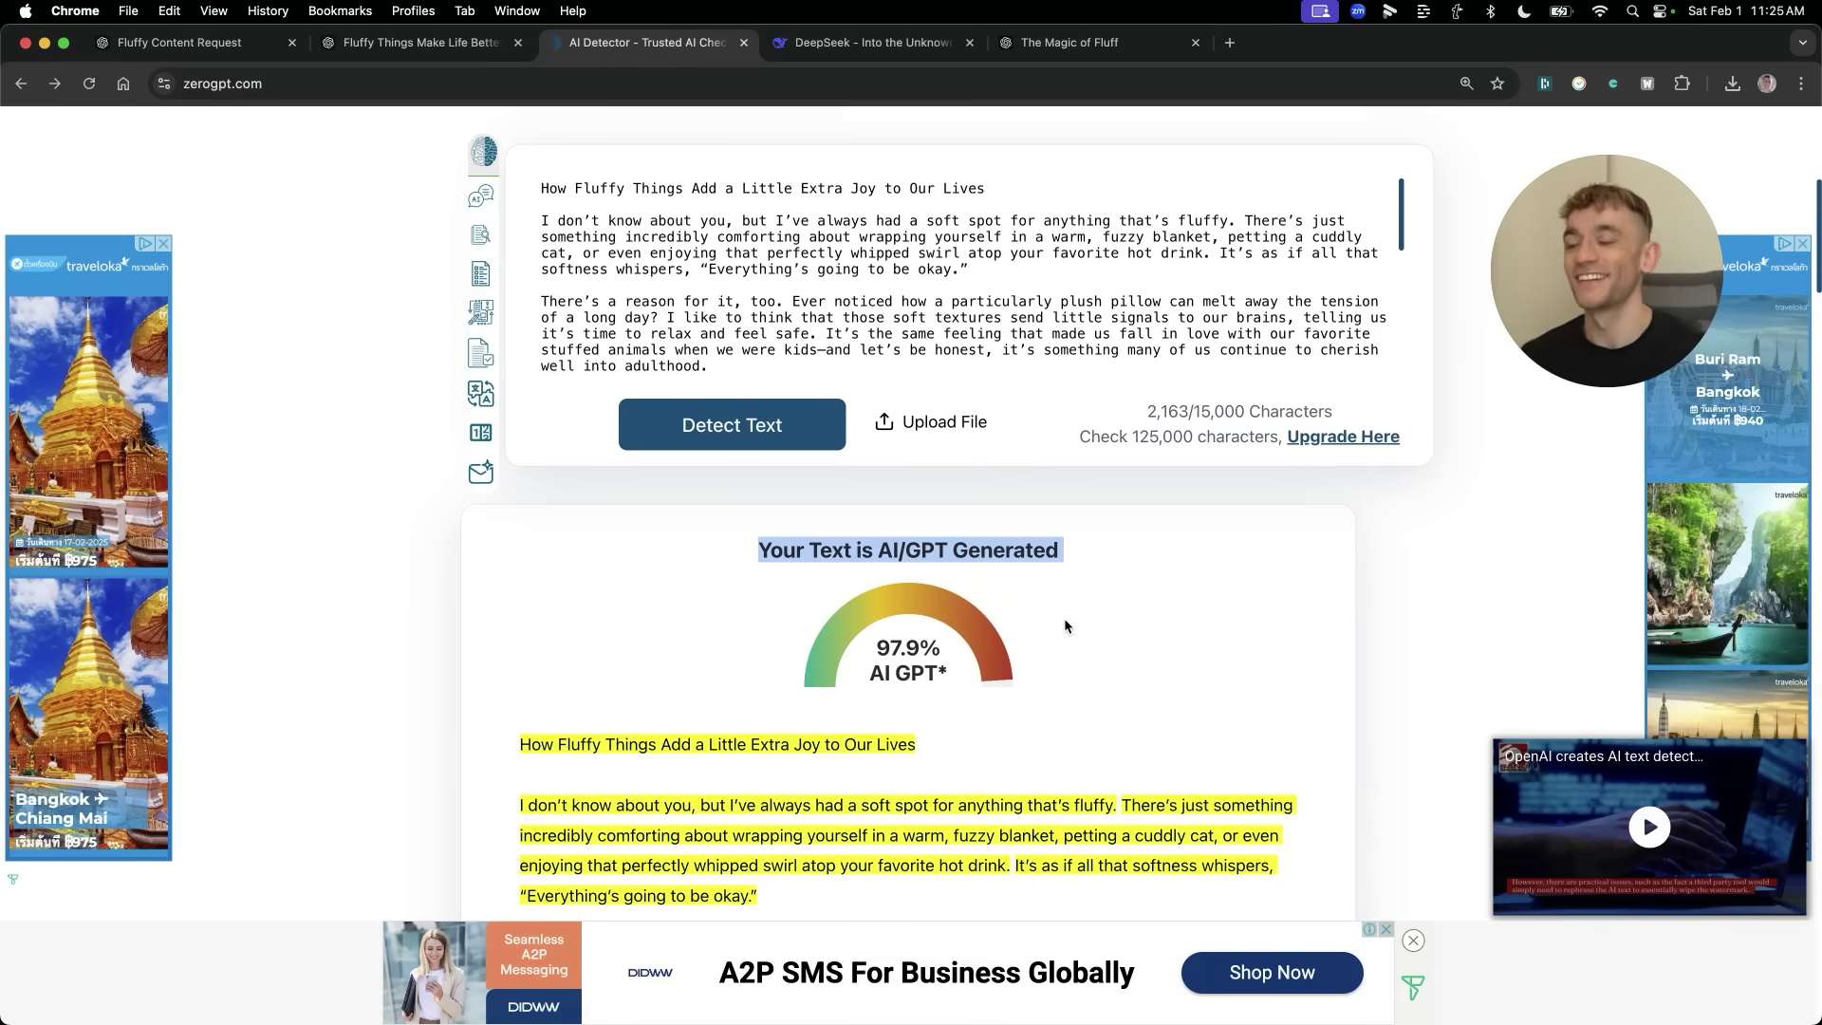
# Review the 97.9% AI GPT score for the 2,163-character rewrite and move ZeroGPT's tab last.
pyautogui.scroll(-7, 870, 751)
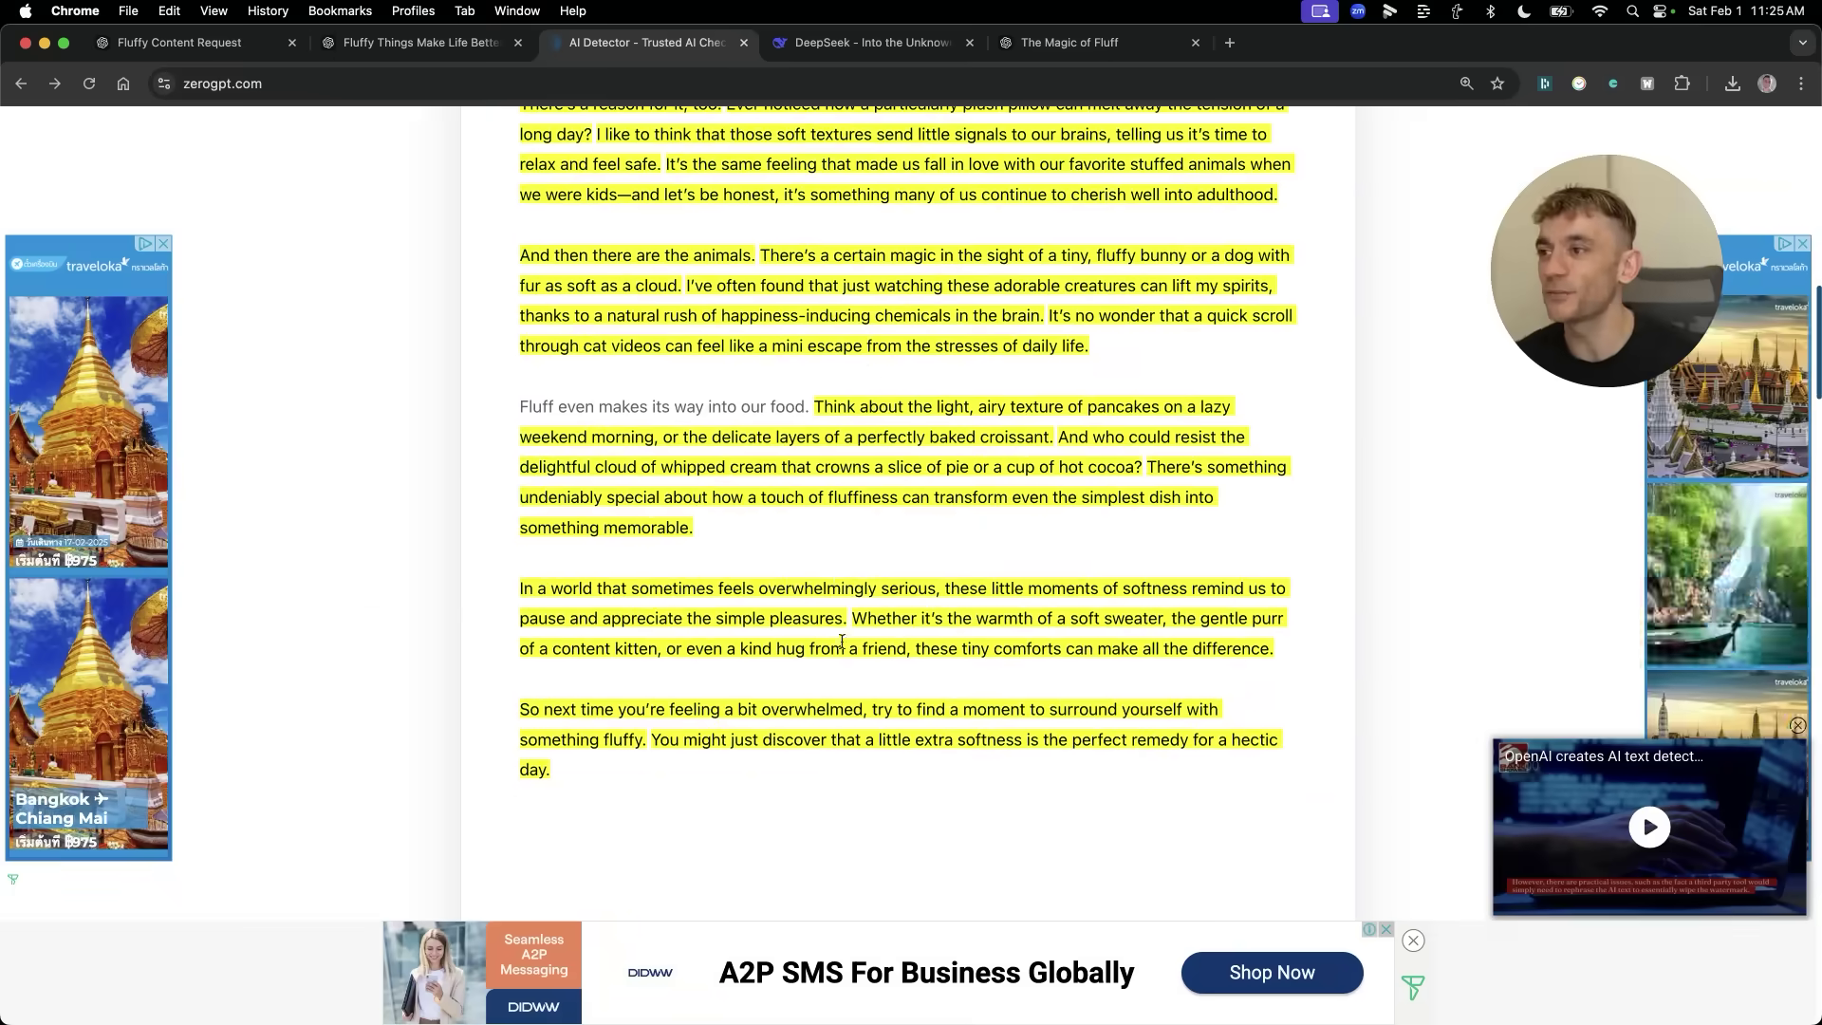
pyautogui.scroll(5, 871, 603)
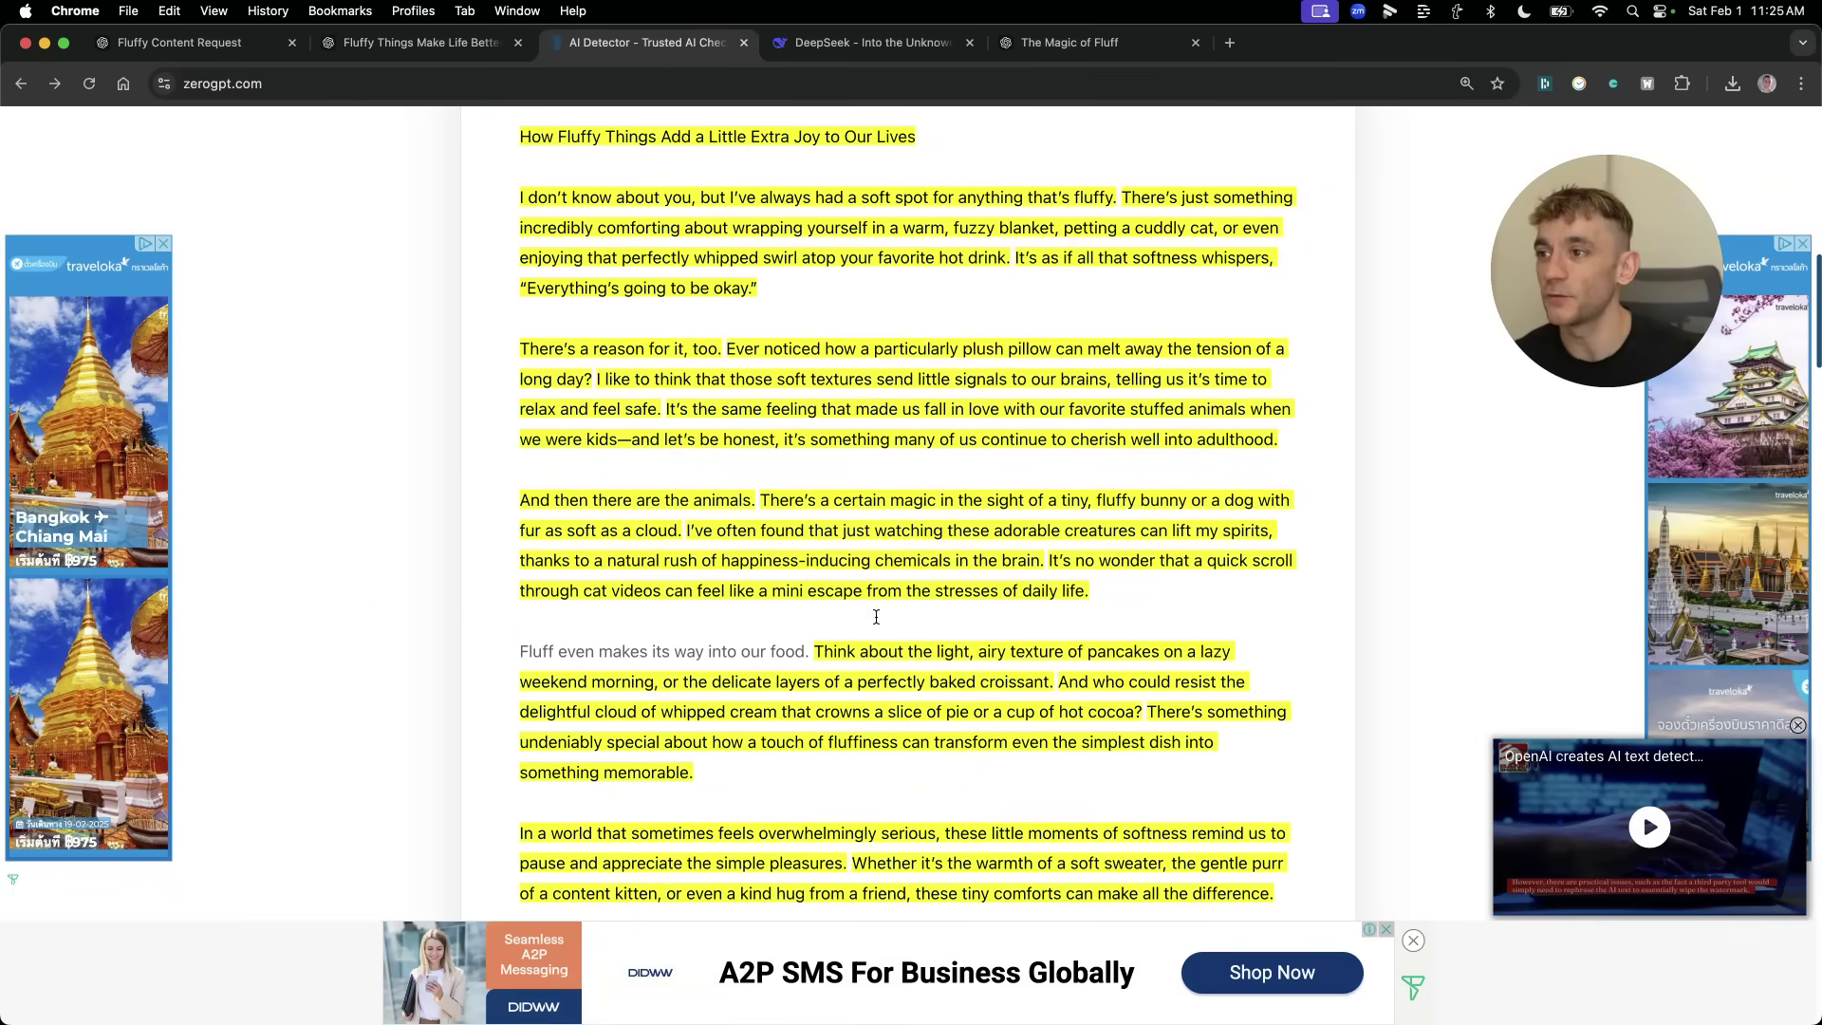
pyautogui.scroll(-2, 895, 596)
pyautogui.scroll(1, 895, 595)
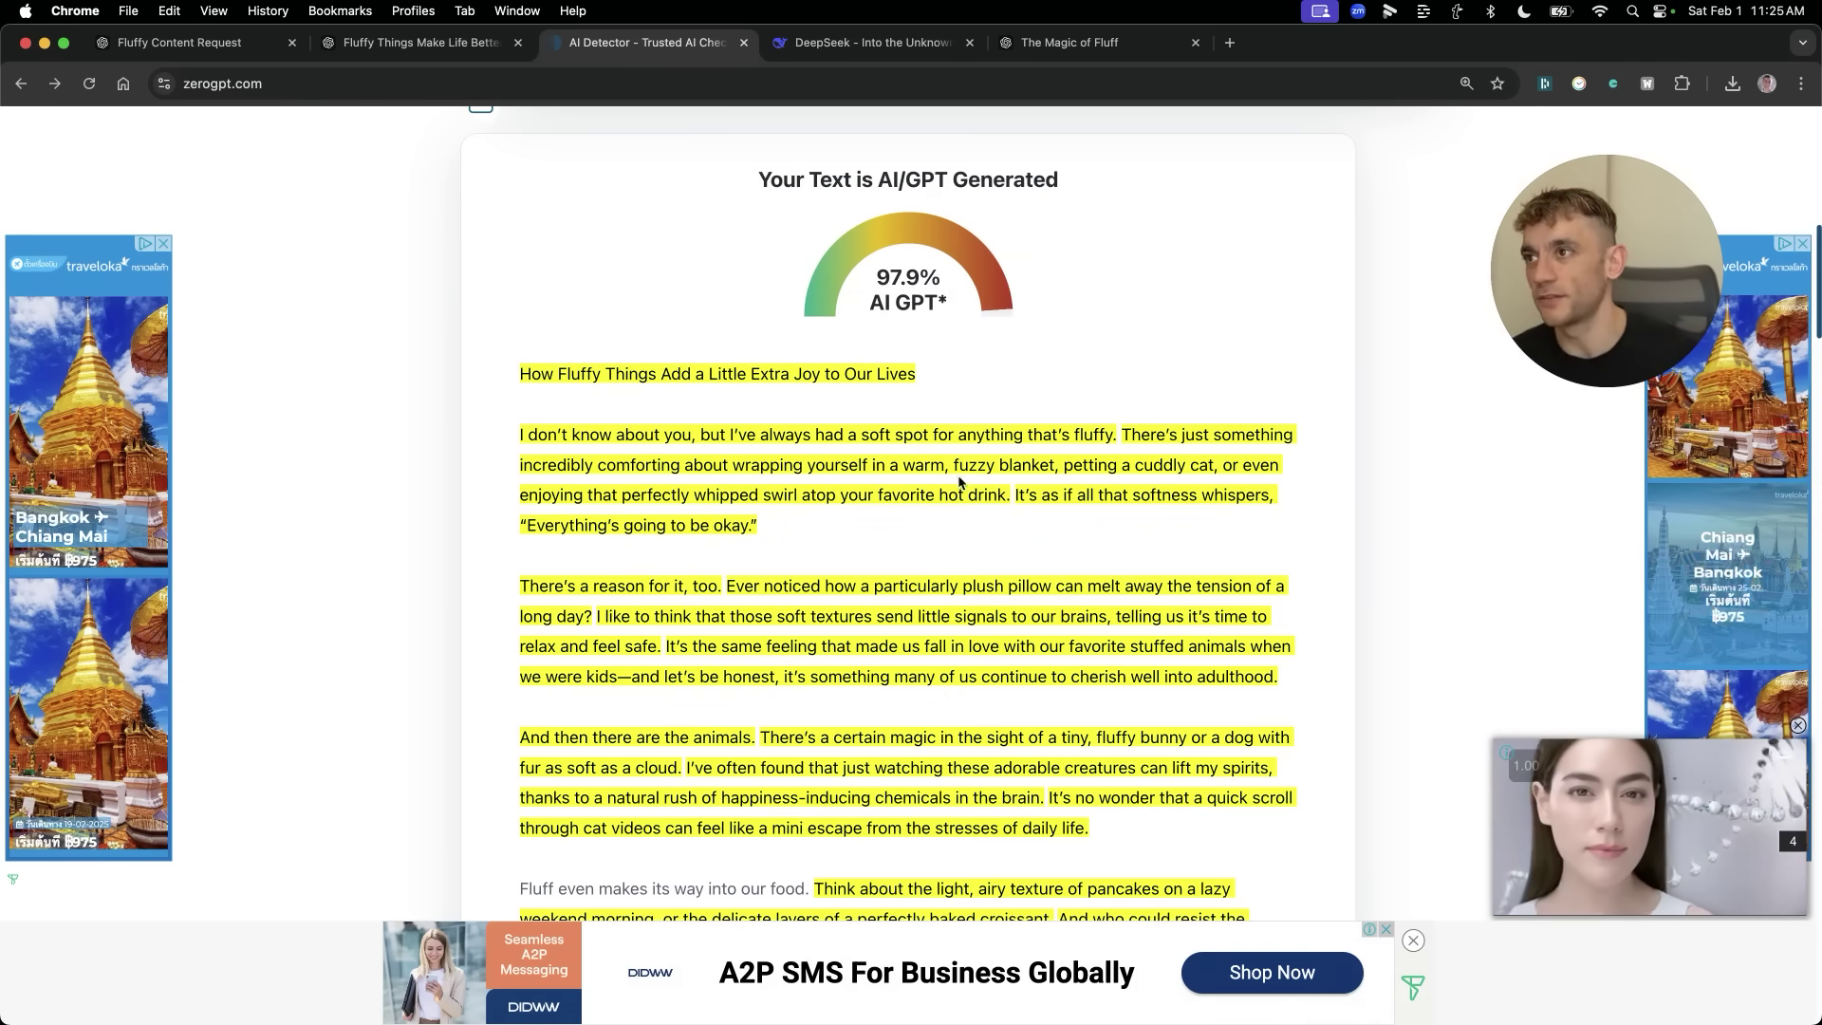
pyautogui.scroll(1, 813, 558)
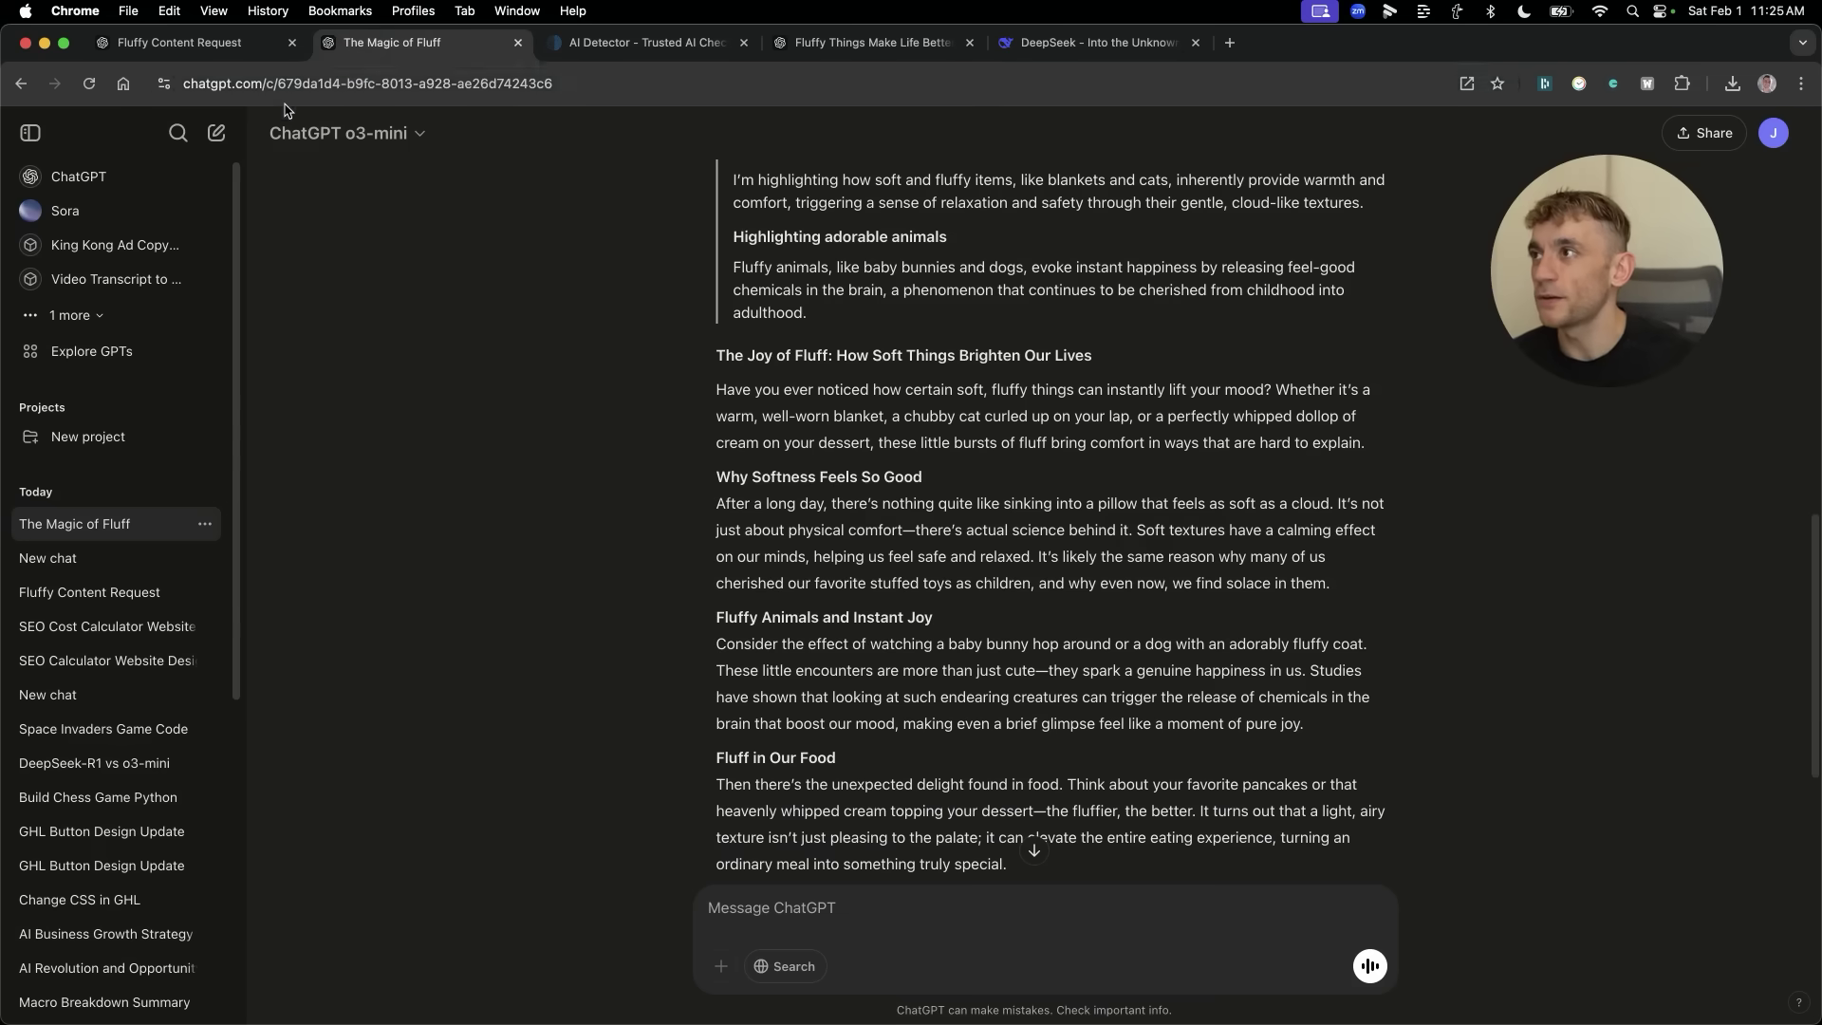
pyautogui.click(625, 57)
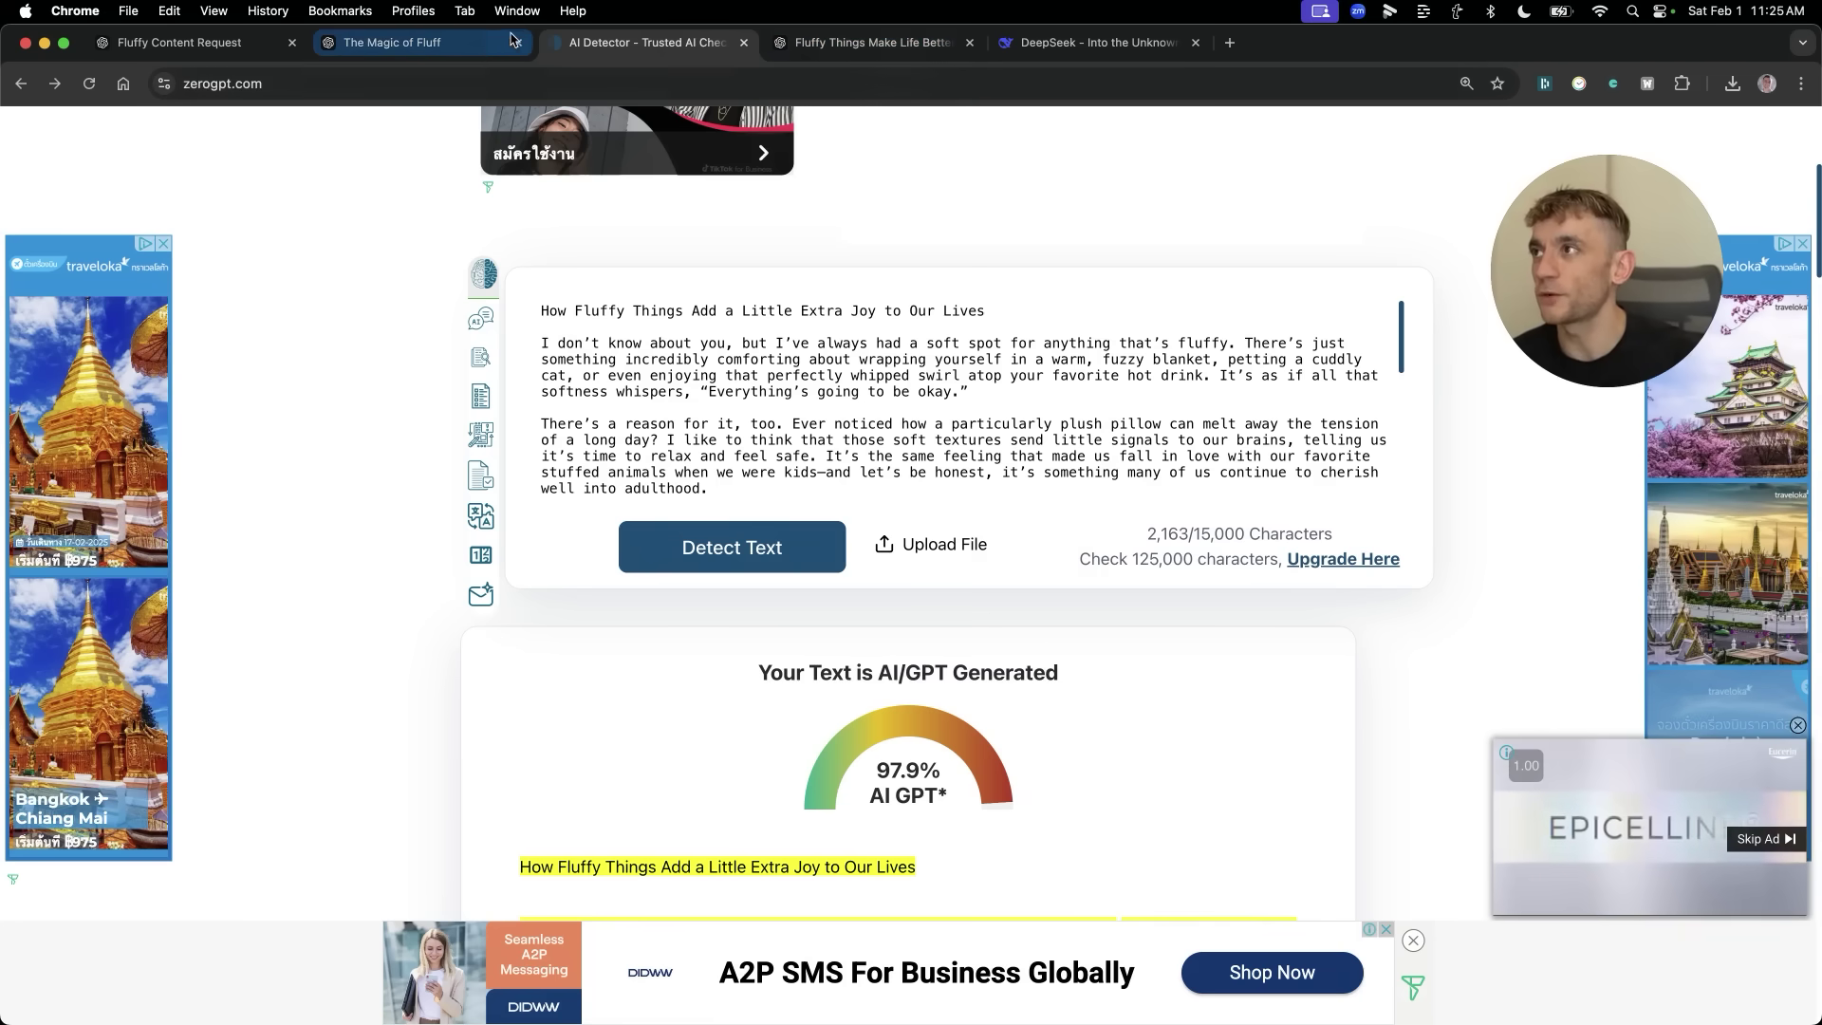
pyautogui.click(417, 43)
pyautogui.click(685, 55)
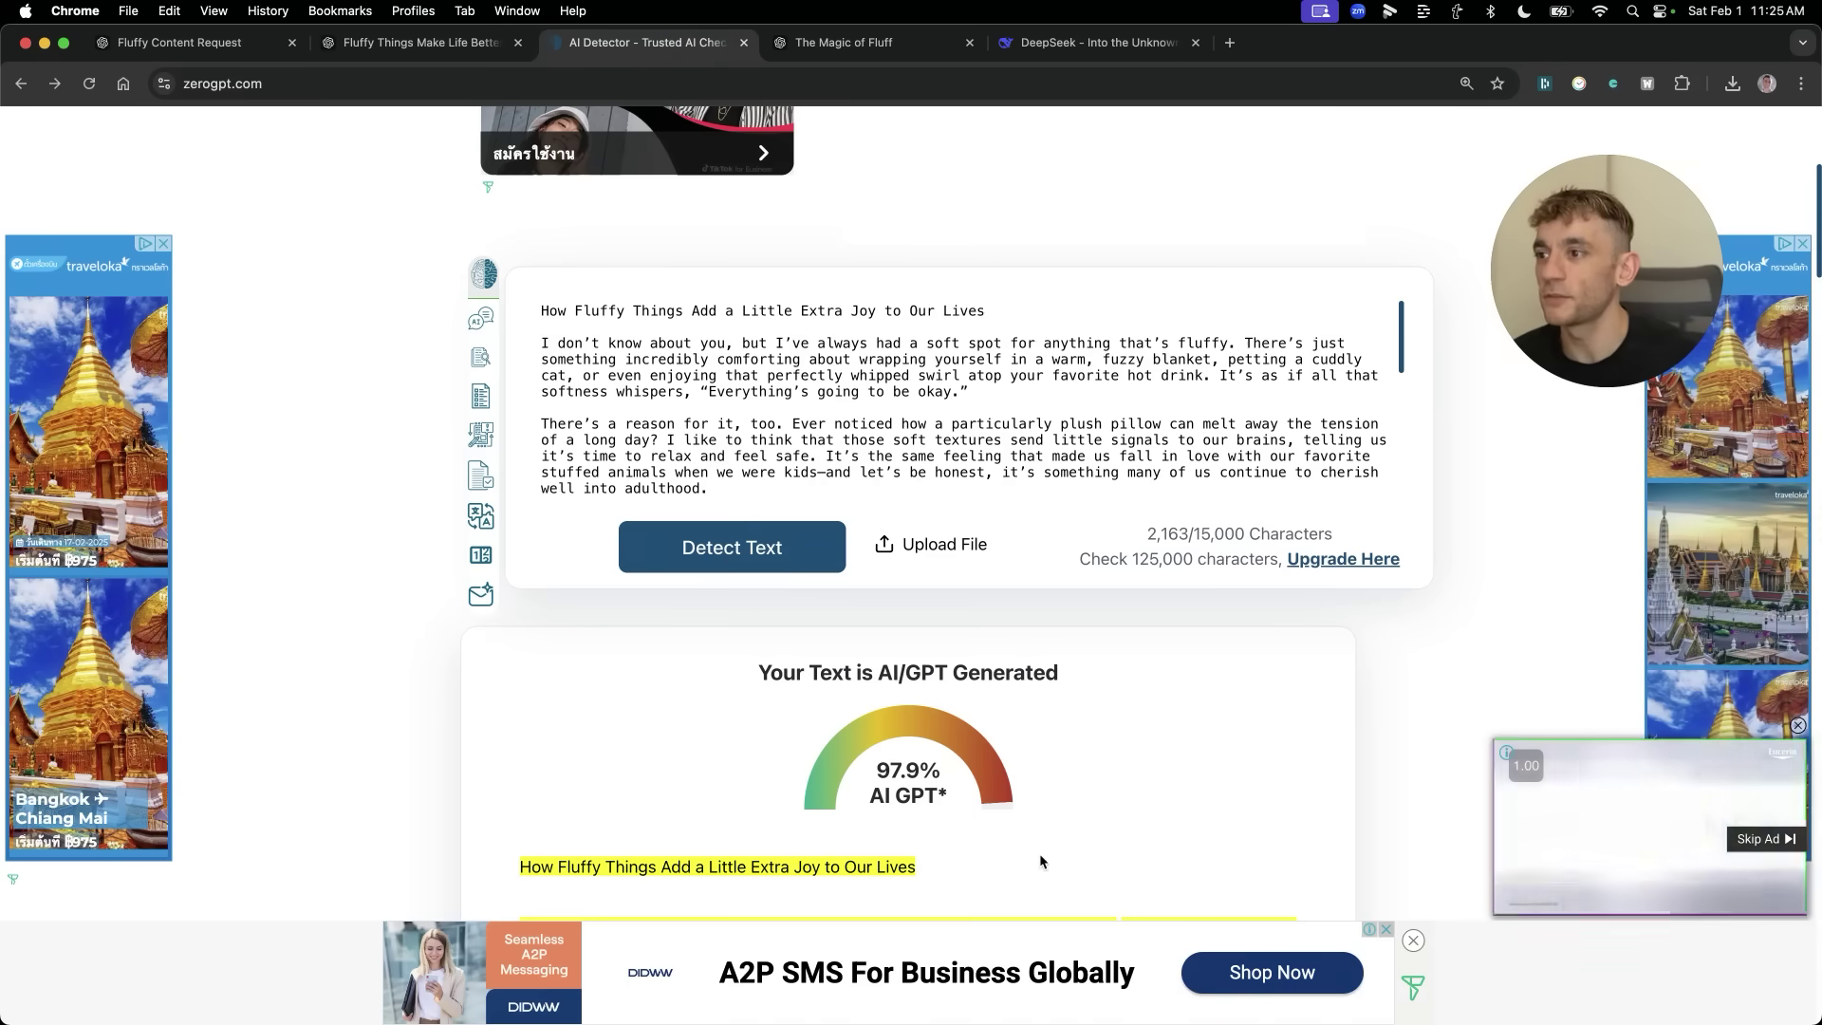
pyautogui.scroll(-3, 1115, 800)
pyautogui.moveTo(759, 411); pyautogui.dragTo(961, 513)
pyautogui.click(963, 535)
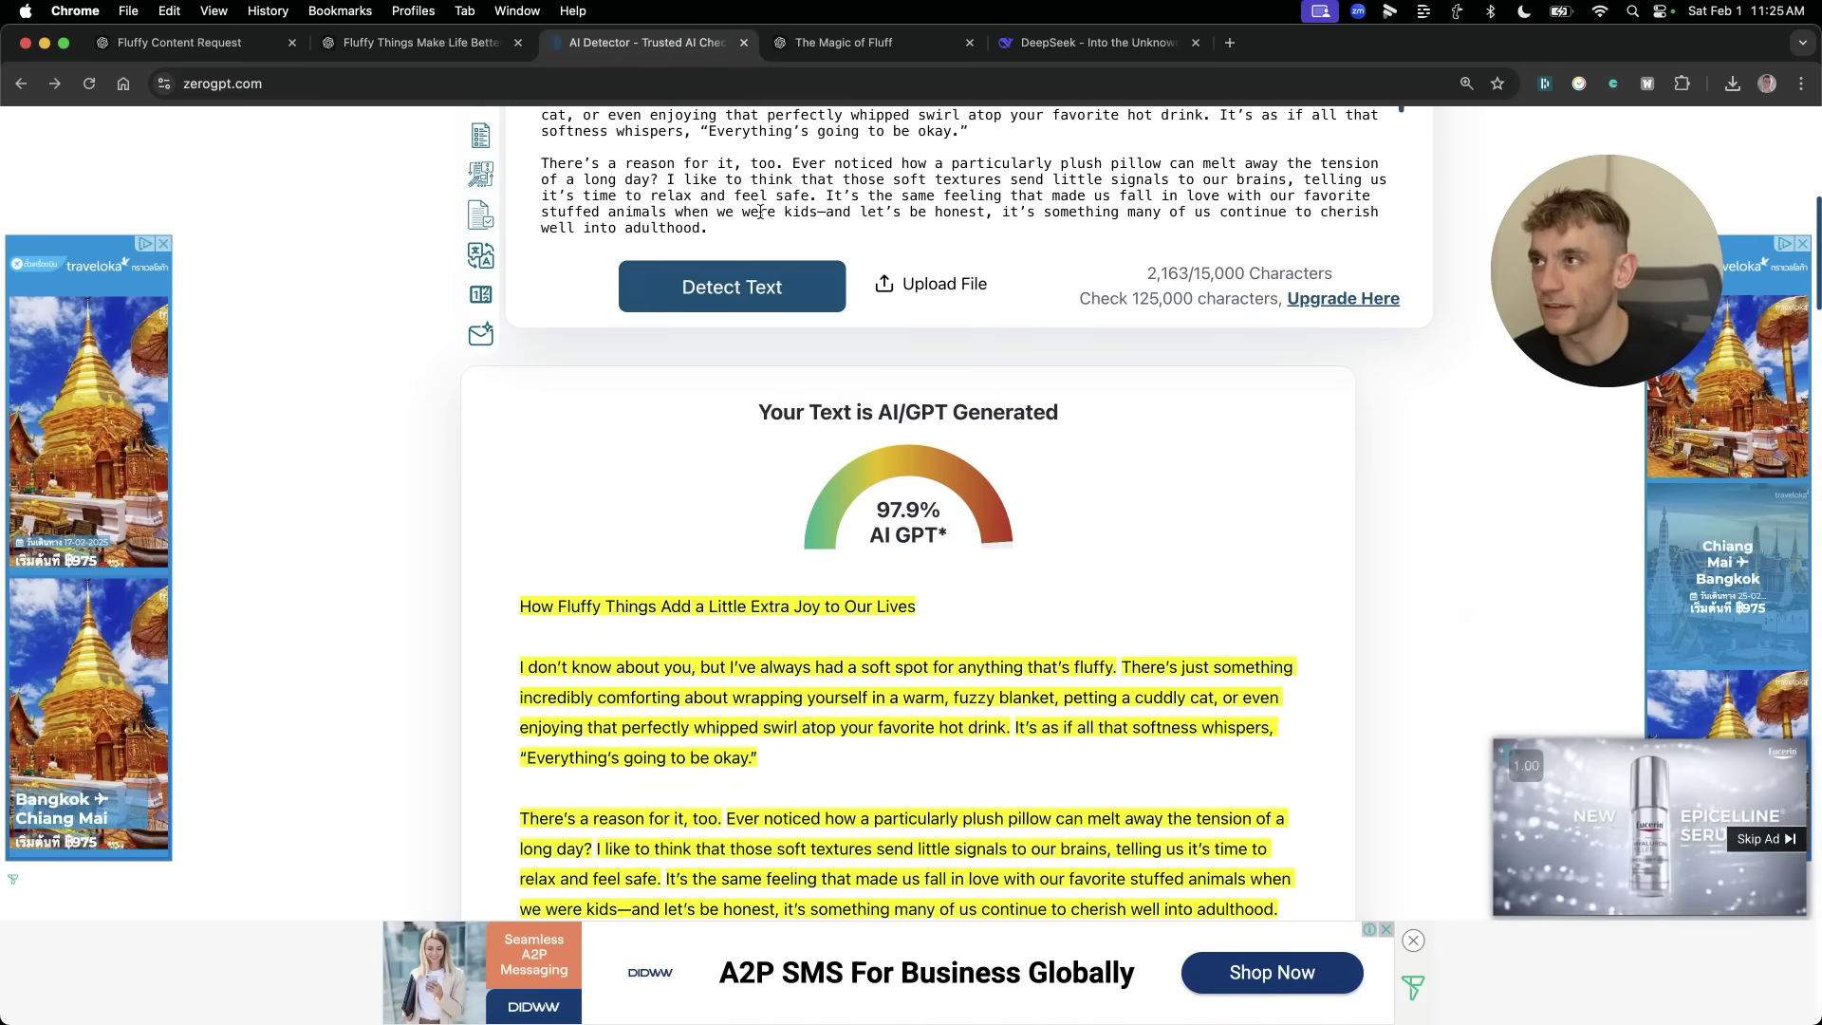
pyautogui.moveTo(645, 43); pyautogui.dragTo(1101, 42)
# Select DeepSeek's rewritten fluff article from its title to the end.
pyautogui.click(422, 43)
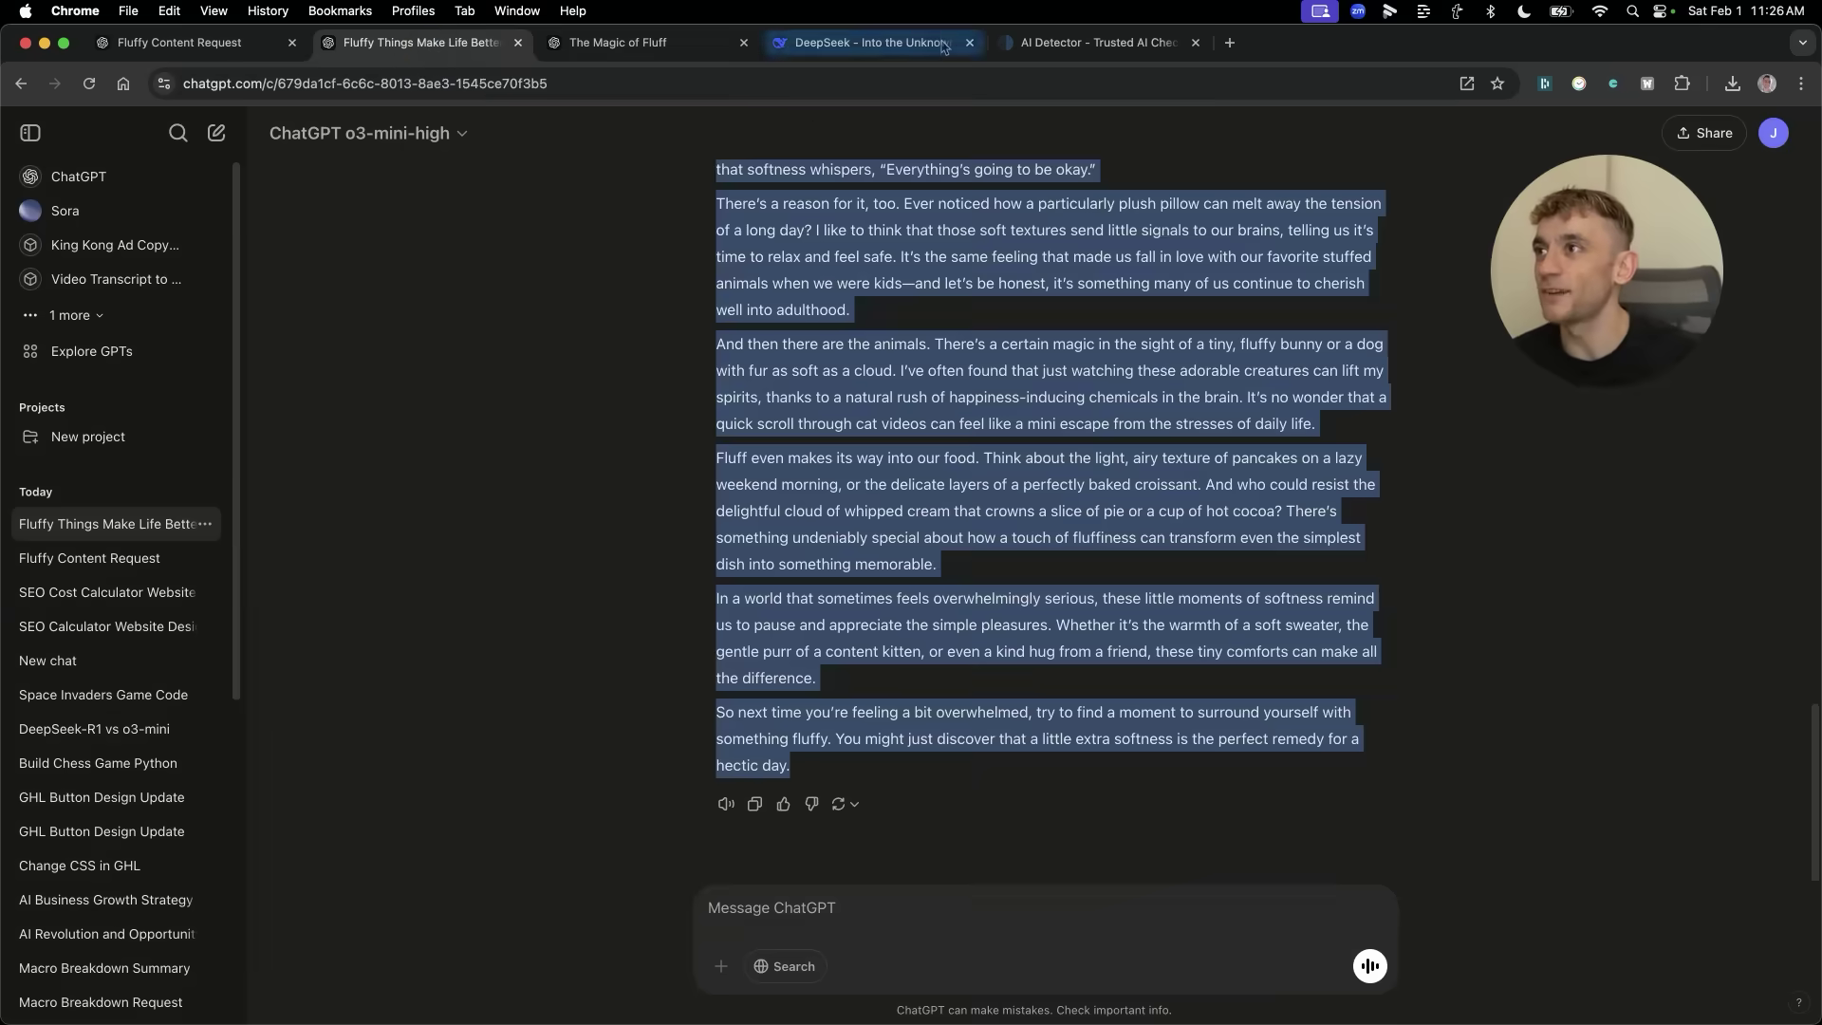
pyautogui.scroll(10, 1016, 311)
pyautogui.click(794, 48)
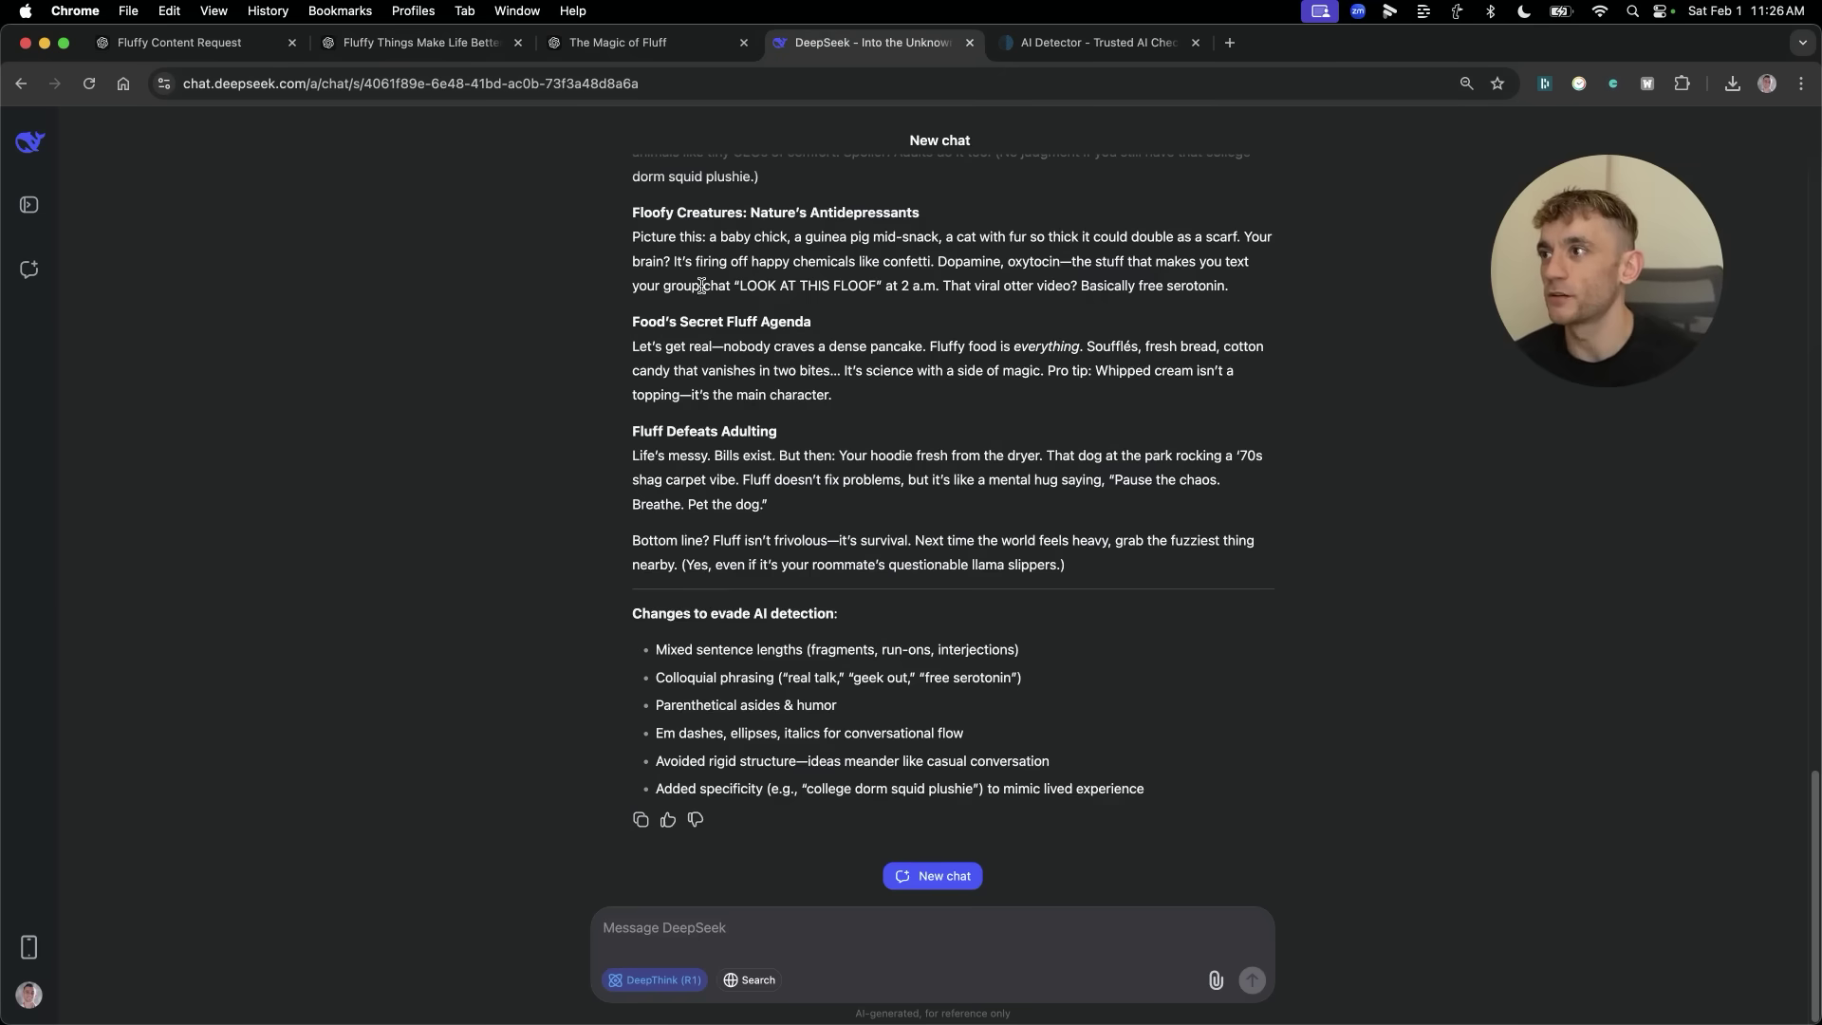
pyautogui.scroll(8, 701, 284)
pyautogui.click(644, 649)
pyautogui.scroll(-8, 854, 626)
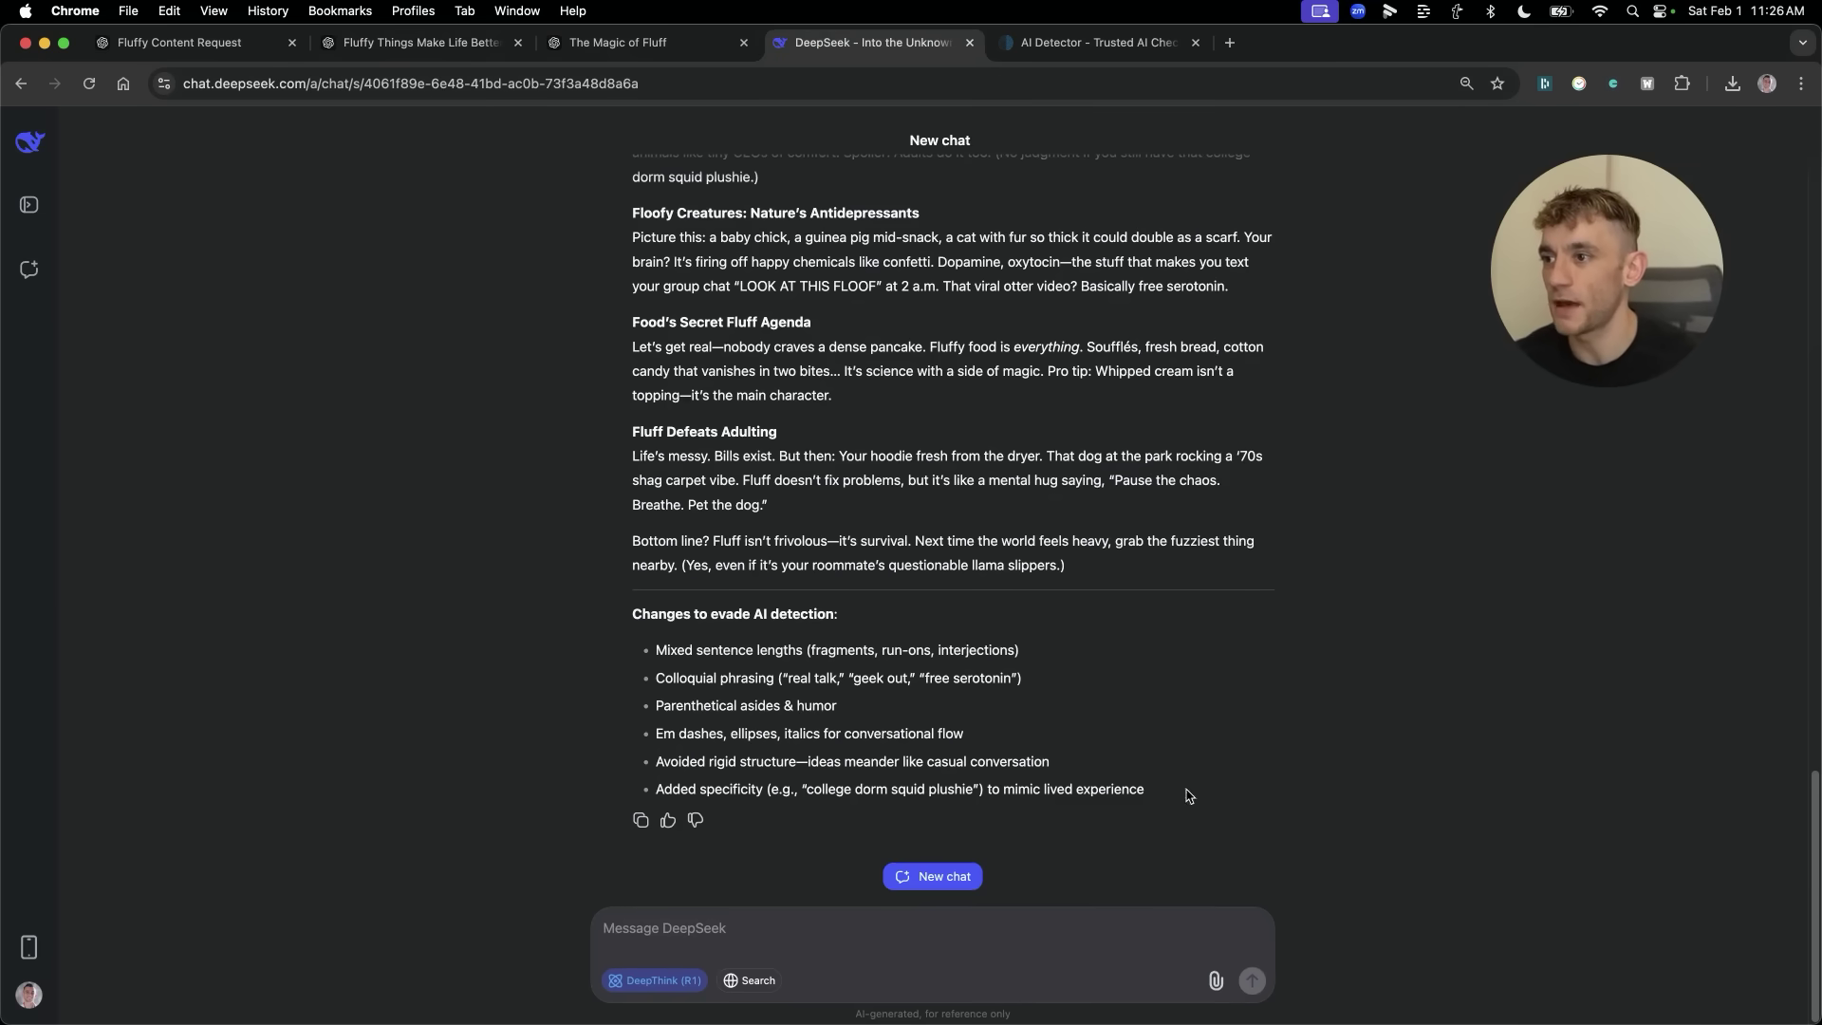
pyautogui.keyDown('shift'); pyautogui.click(1086, 577); pyautogui.keyUp('shift')
# Check DeepSeek's article in ZeroGPT, which returns 0% AI GPT, human written.
pyautogui.click(1091, 43)
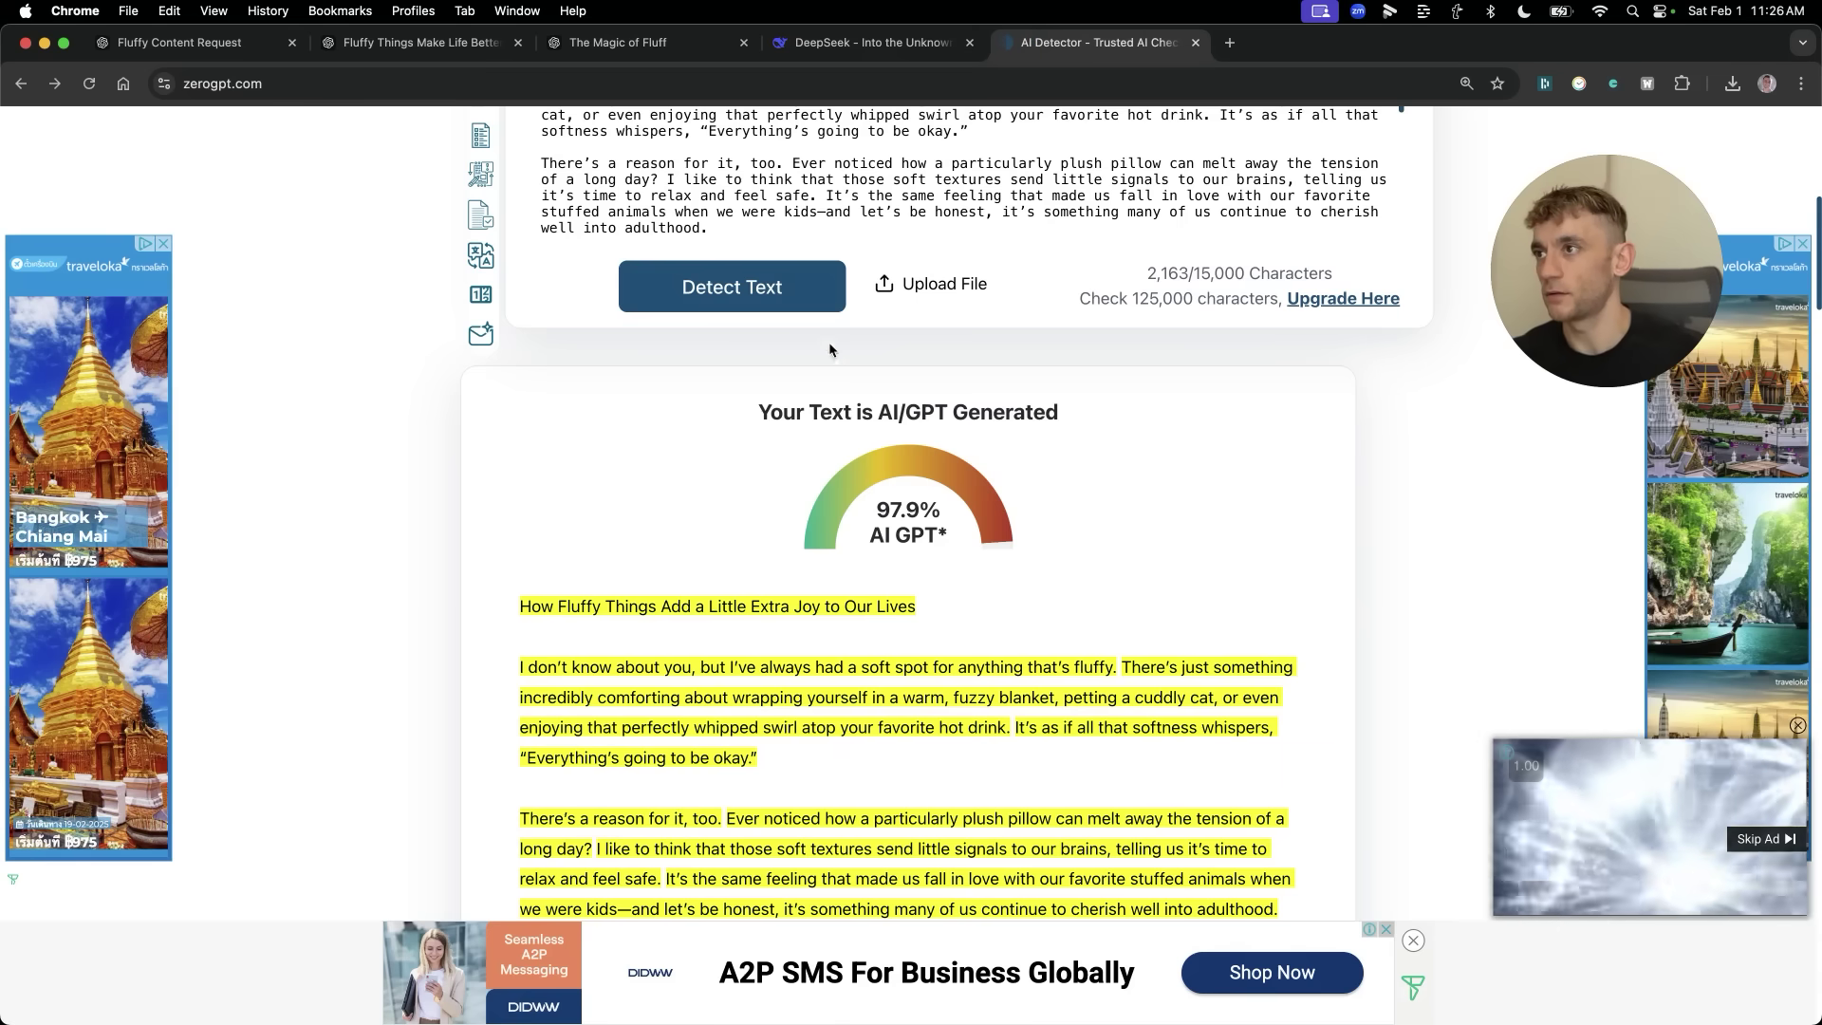
pyautogui.scroll(4, 817, 482)
pyautogui.press('super+a')
pyautogui.press('super+v')
pyautogui.click(799, 628)
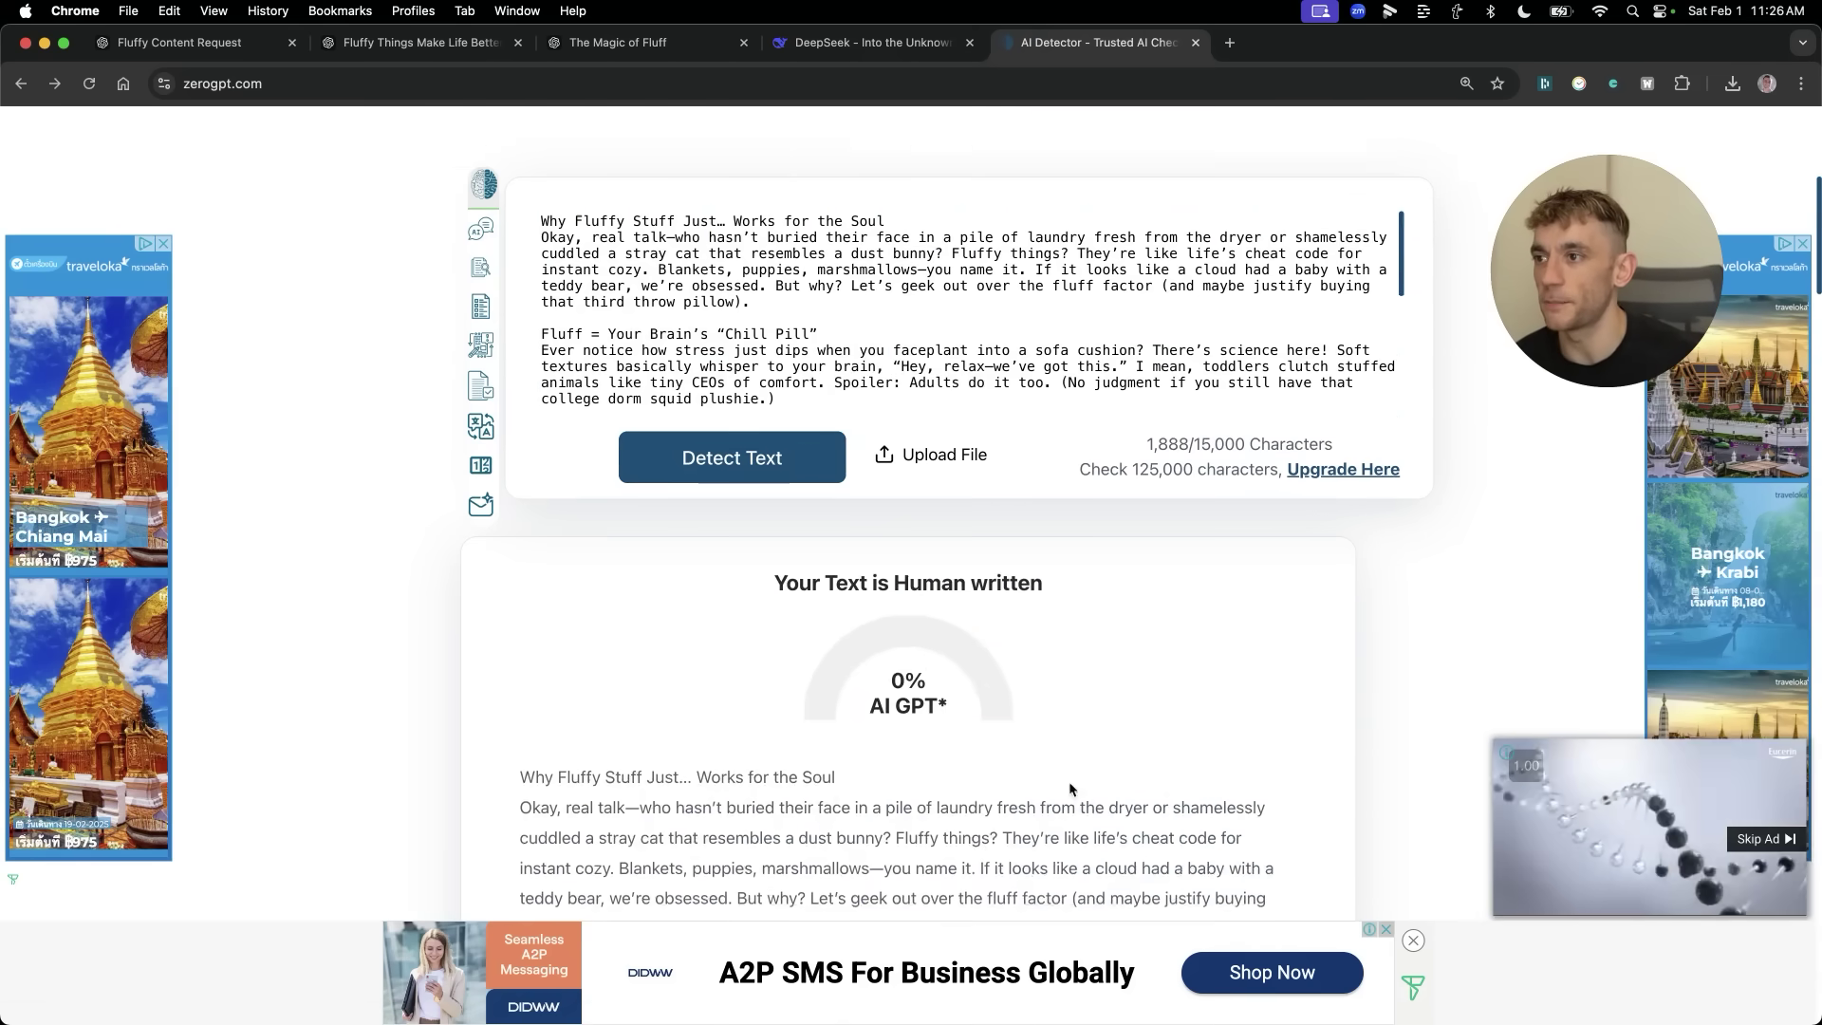
pyautogui.moveTo(773, 538); pyautogui.dragTo(1072, 525)
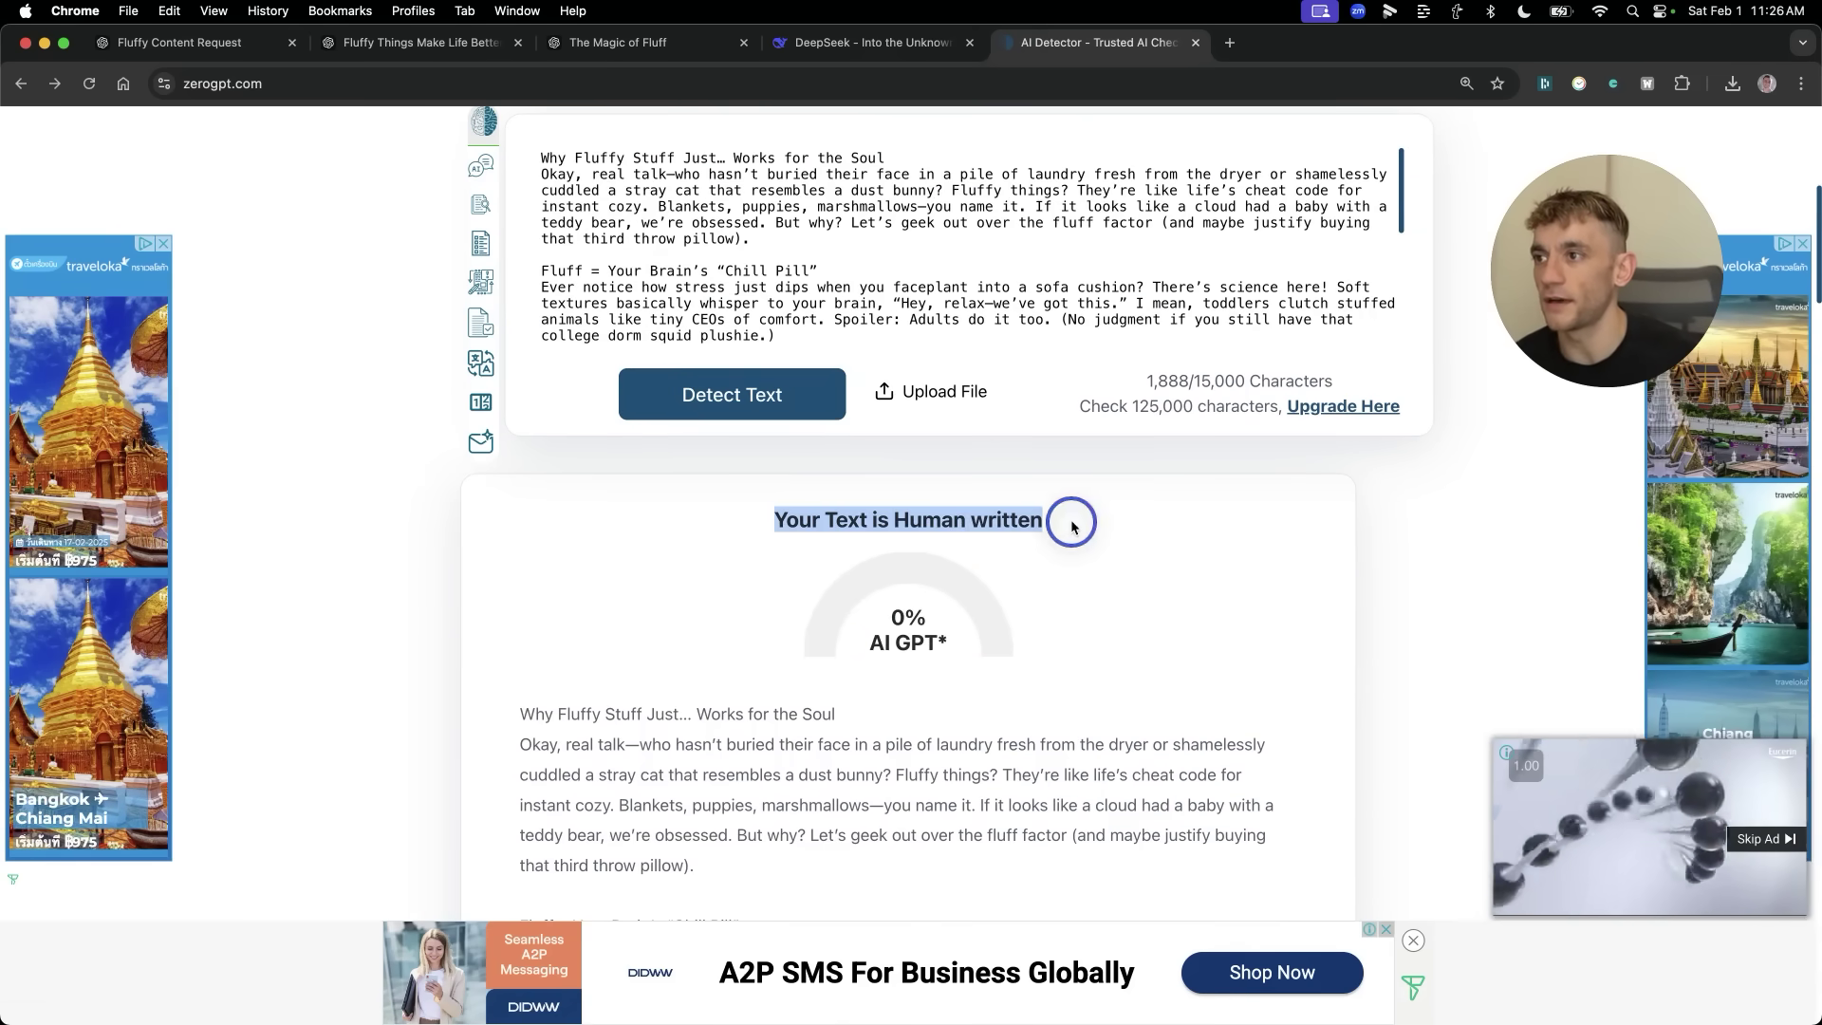
pyautogui.click(902, 612)
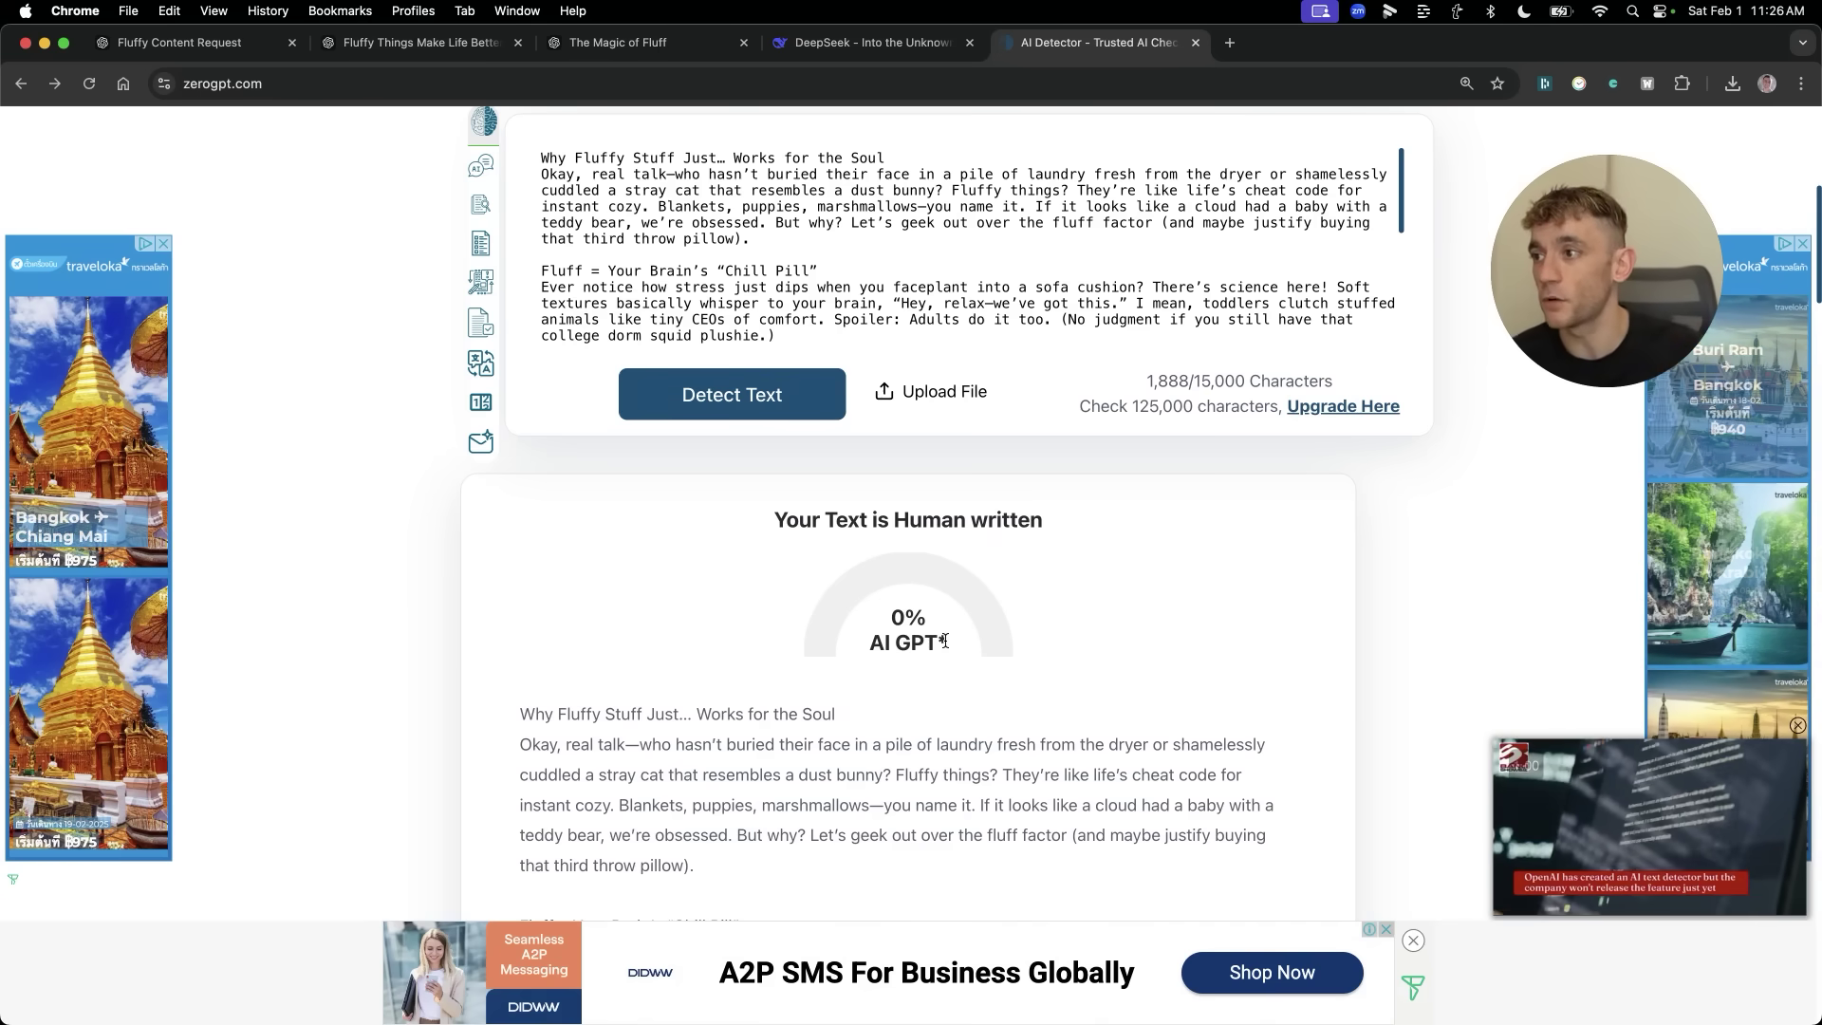
# Review the 1,888-character result and go back to the DeepSeek conversation.
pyautogui.scroll(-6, 926, 664)
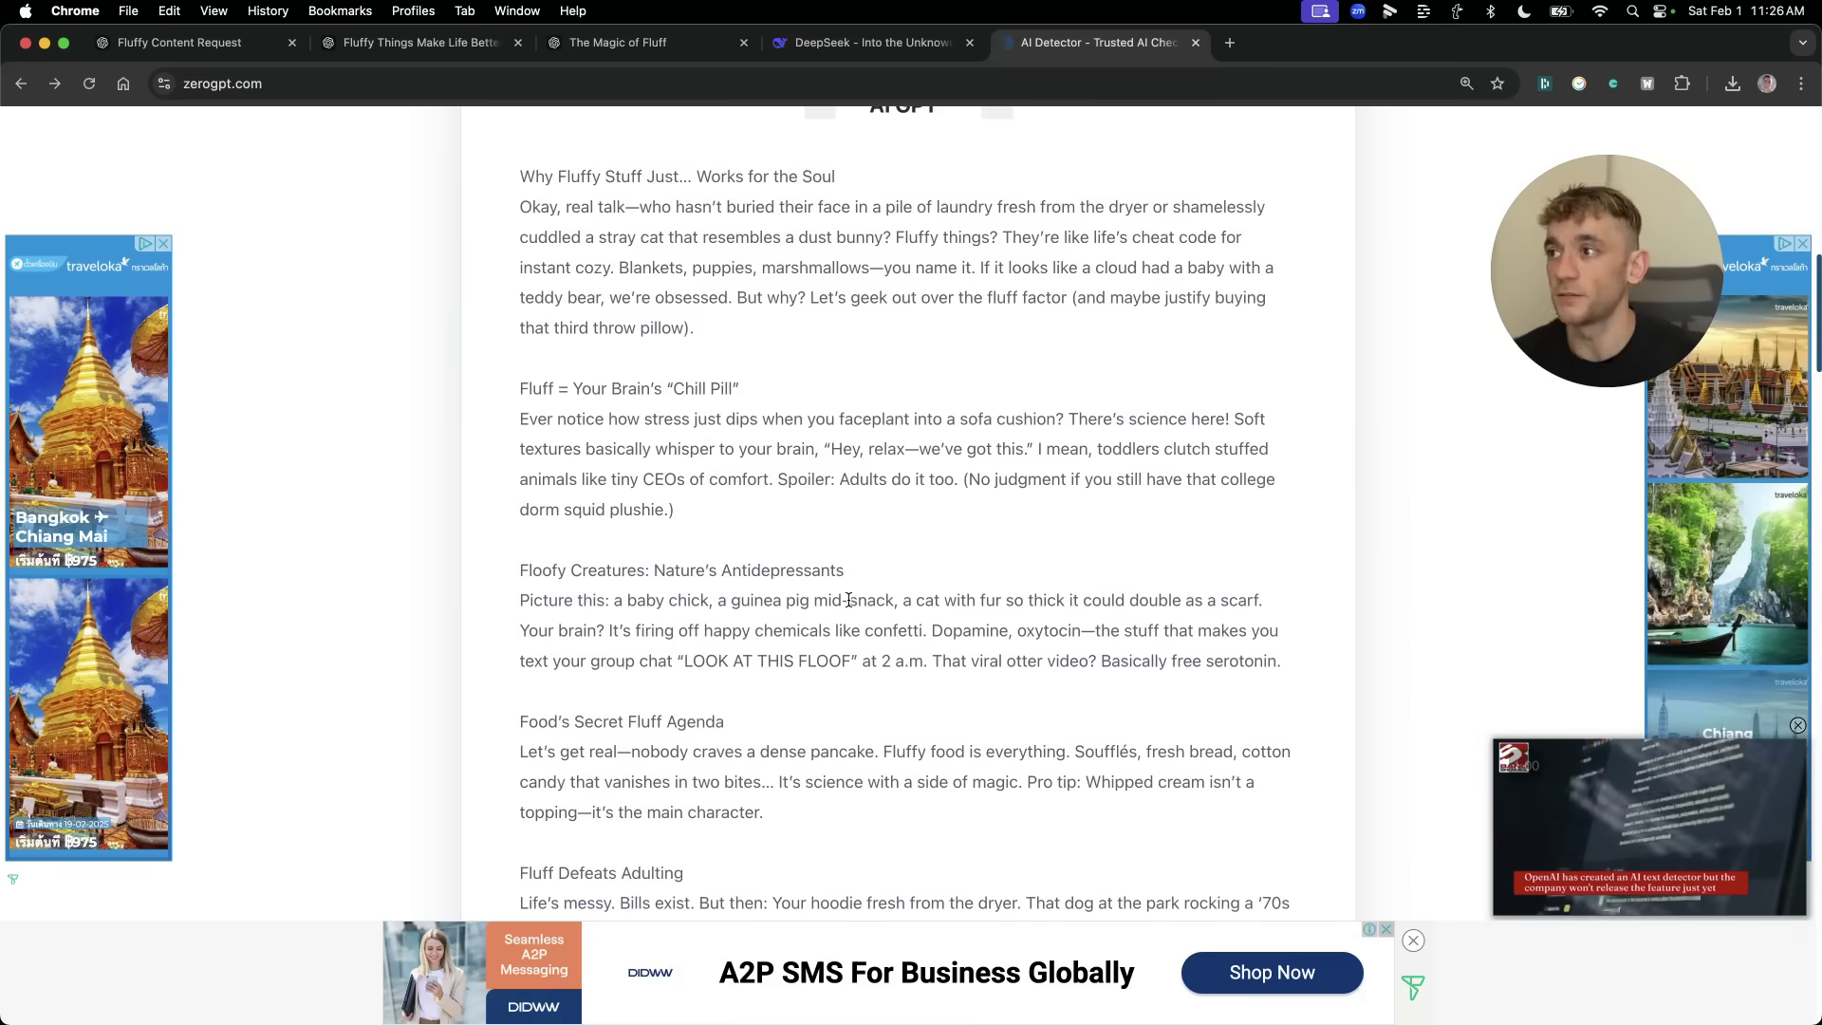
pyautogui.scroll(-6, 848, 607)
pyautogui.scroll(20, 854, 617)
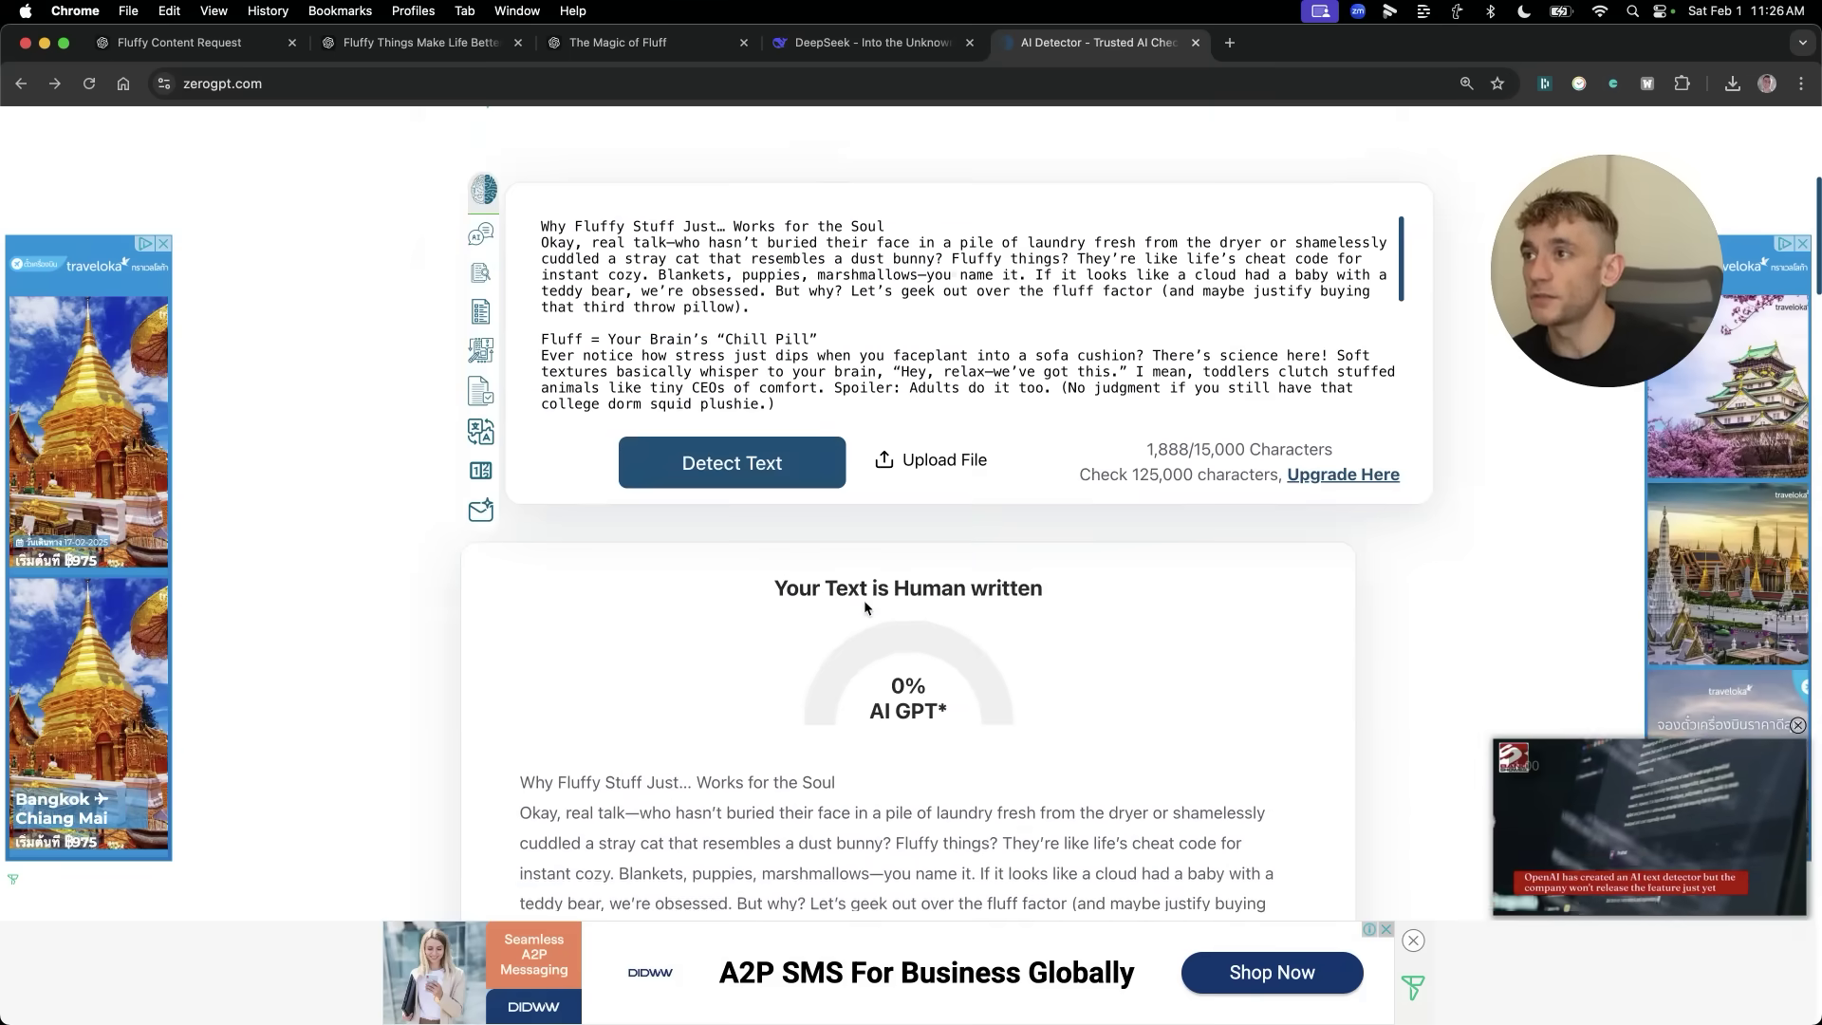
pyautogui.click(864, 47)
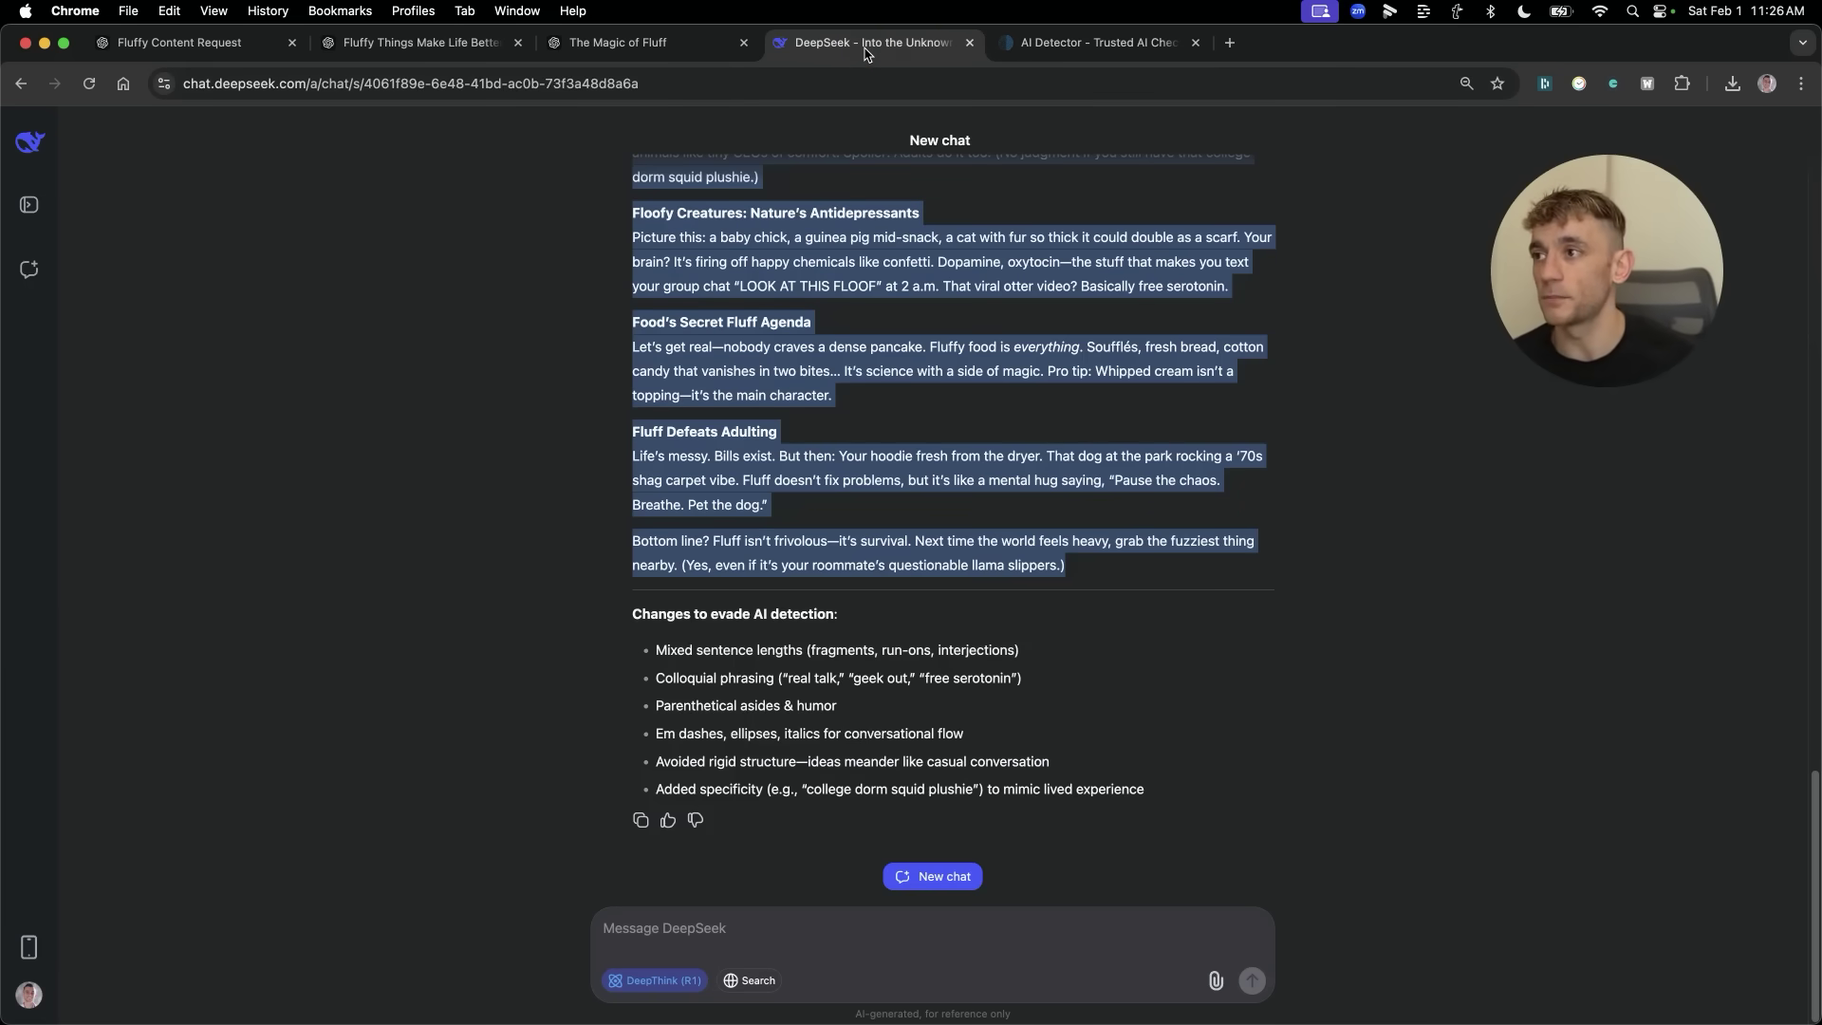
pyautogui.doubleClick(646, 431)
pyautogui.scroll(15, 778, 557)
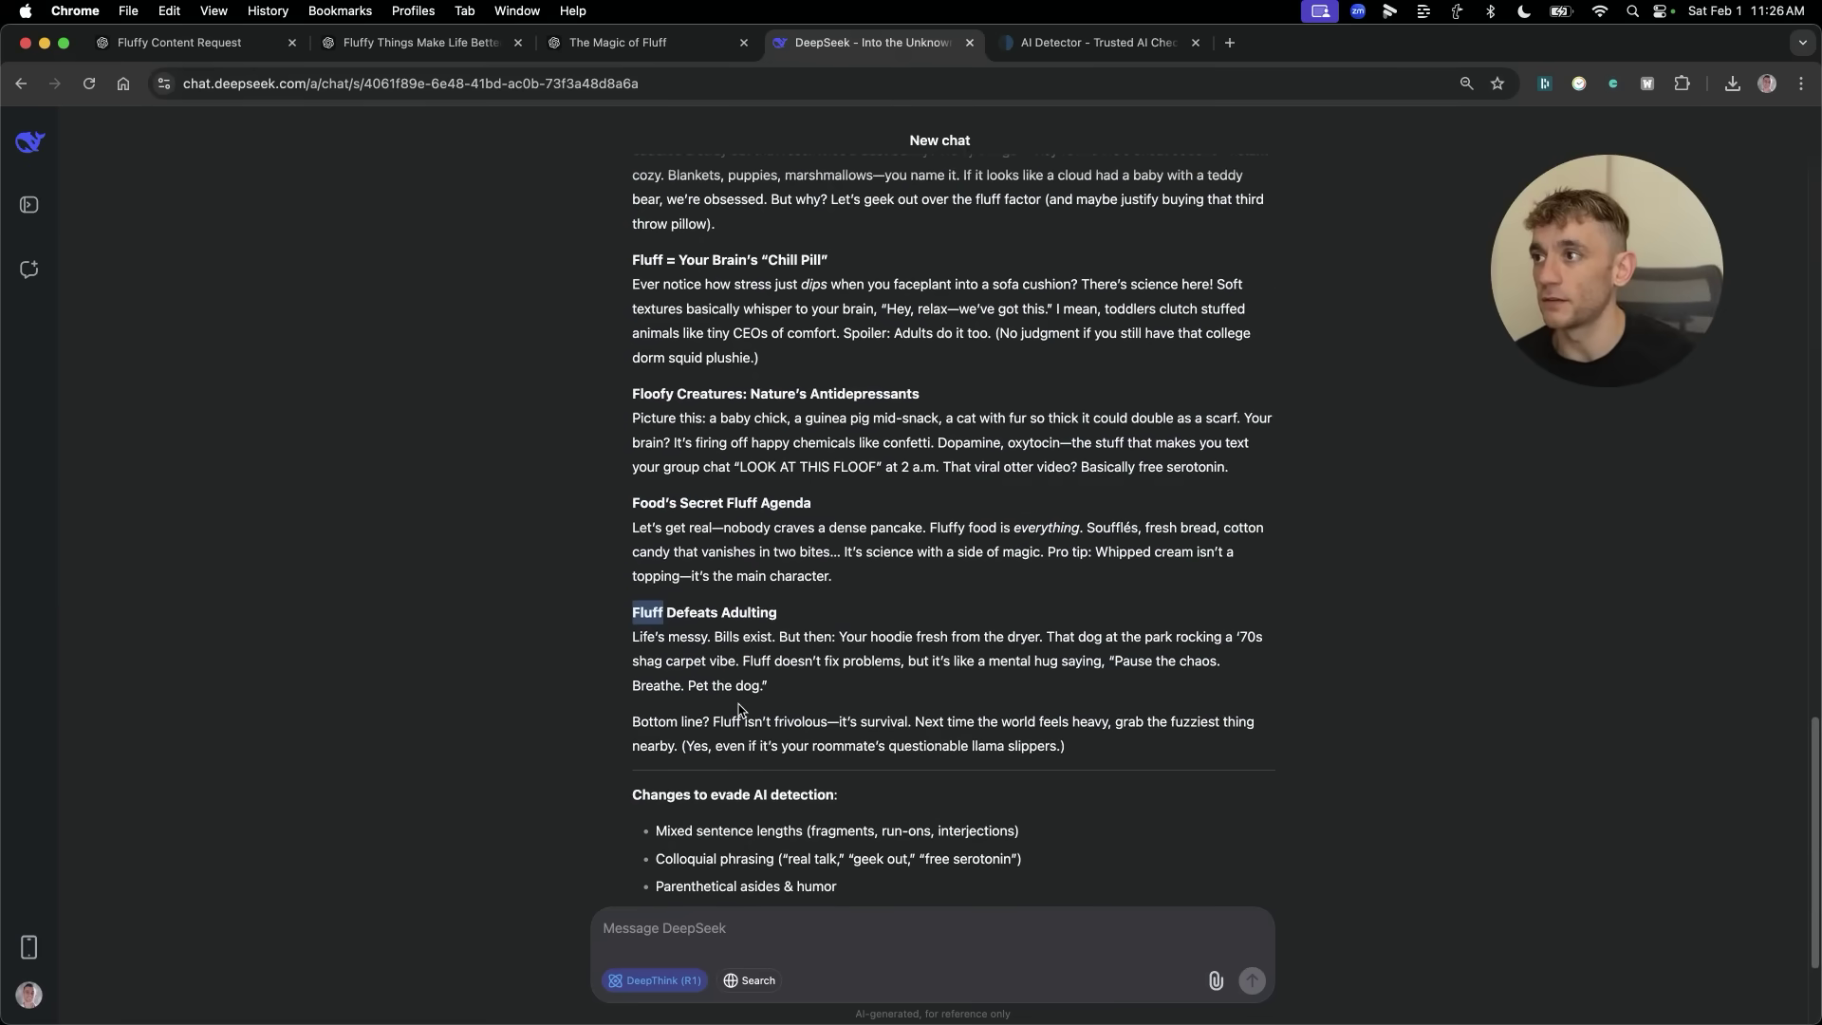
pyautogui.scroll(-20, 778, 557)
pyautogui.click(1091, 42)
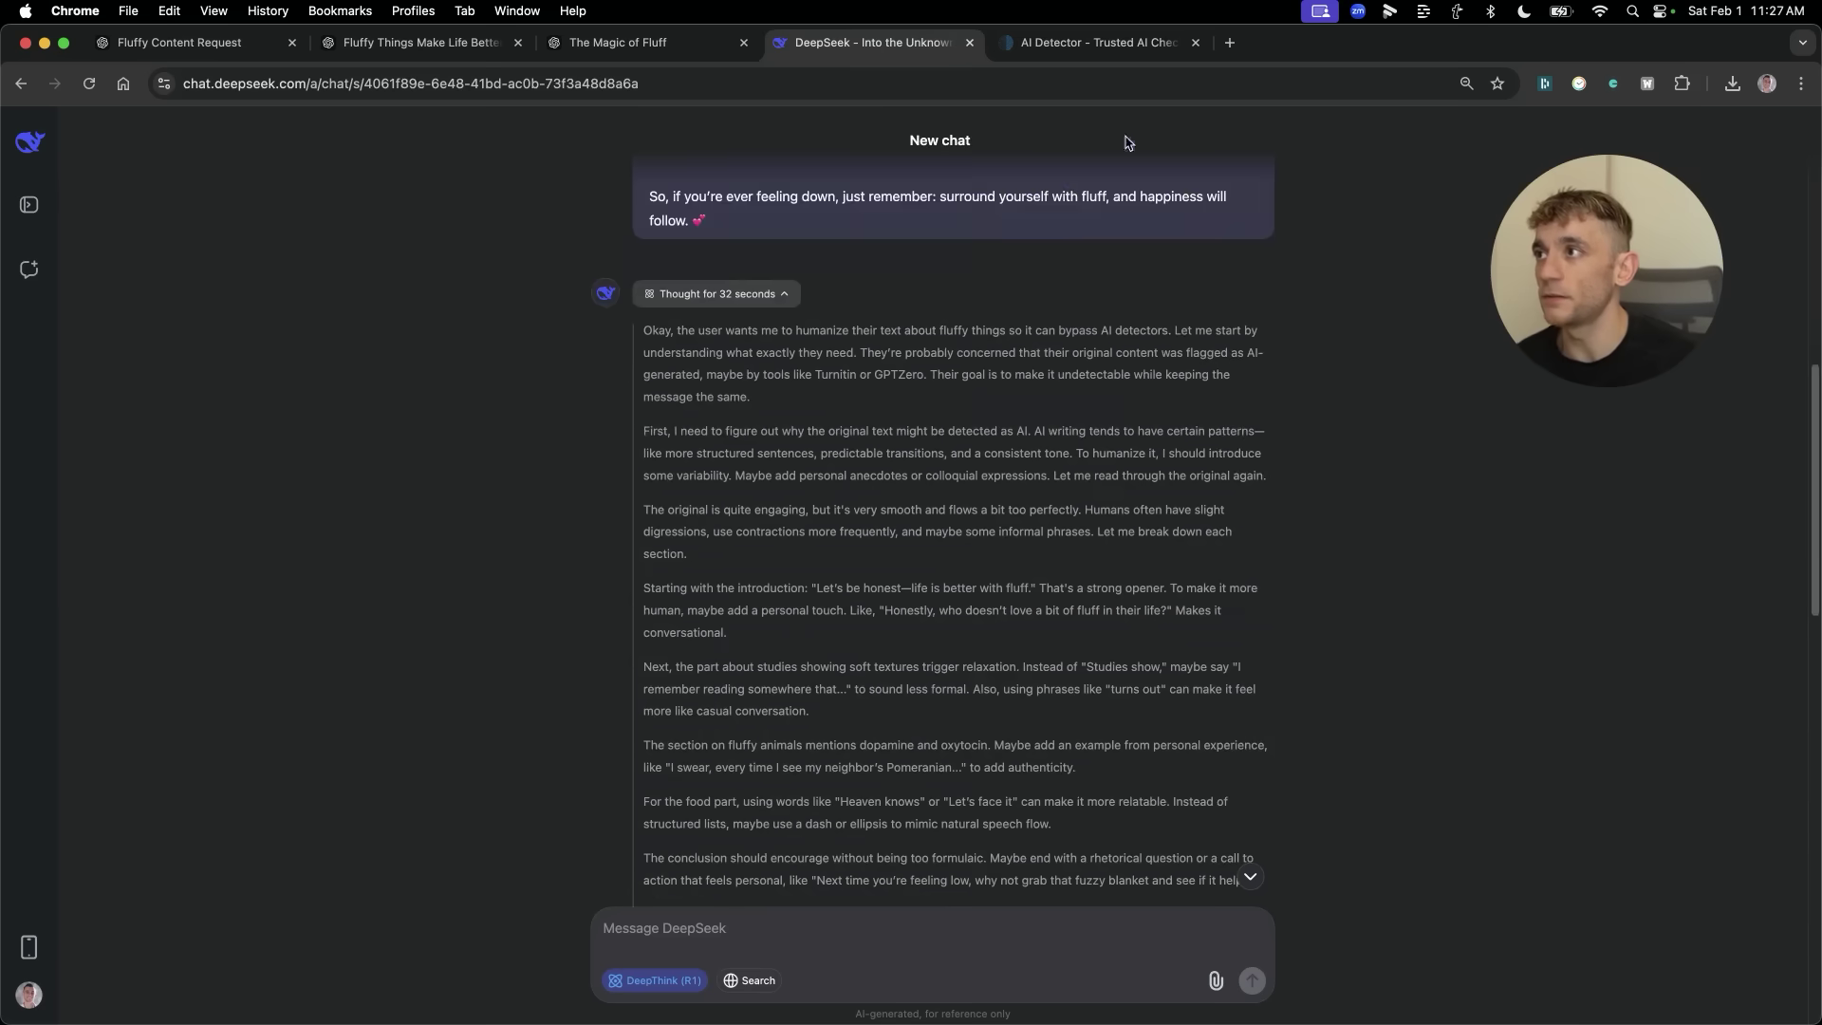
# Start a new DeepSeek chat and close The Magic of Fluff tab.
pyautogui.scroll(-20, 909, 577)
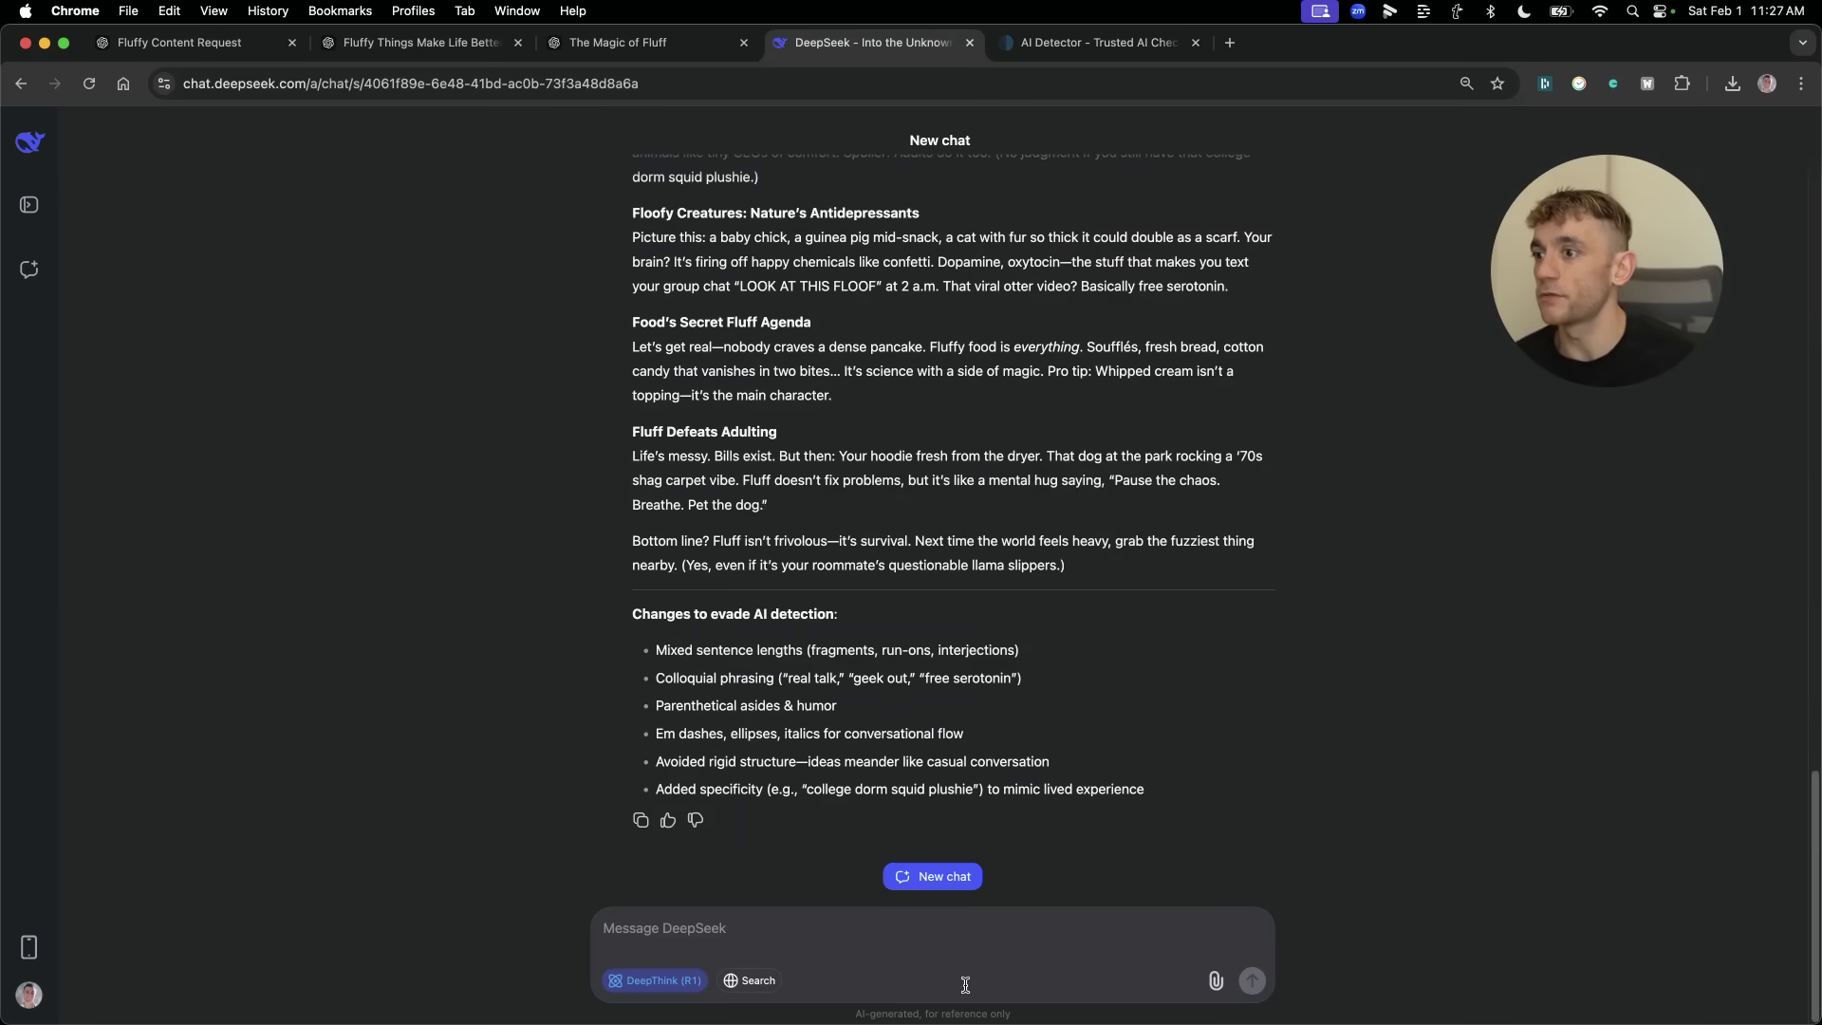
pyautogui.click(937, 875)
pyautogui.click(553, 506)
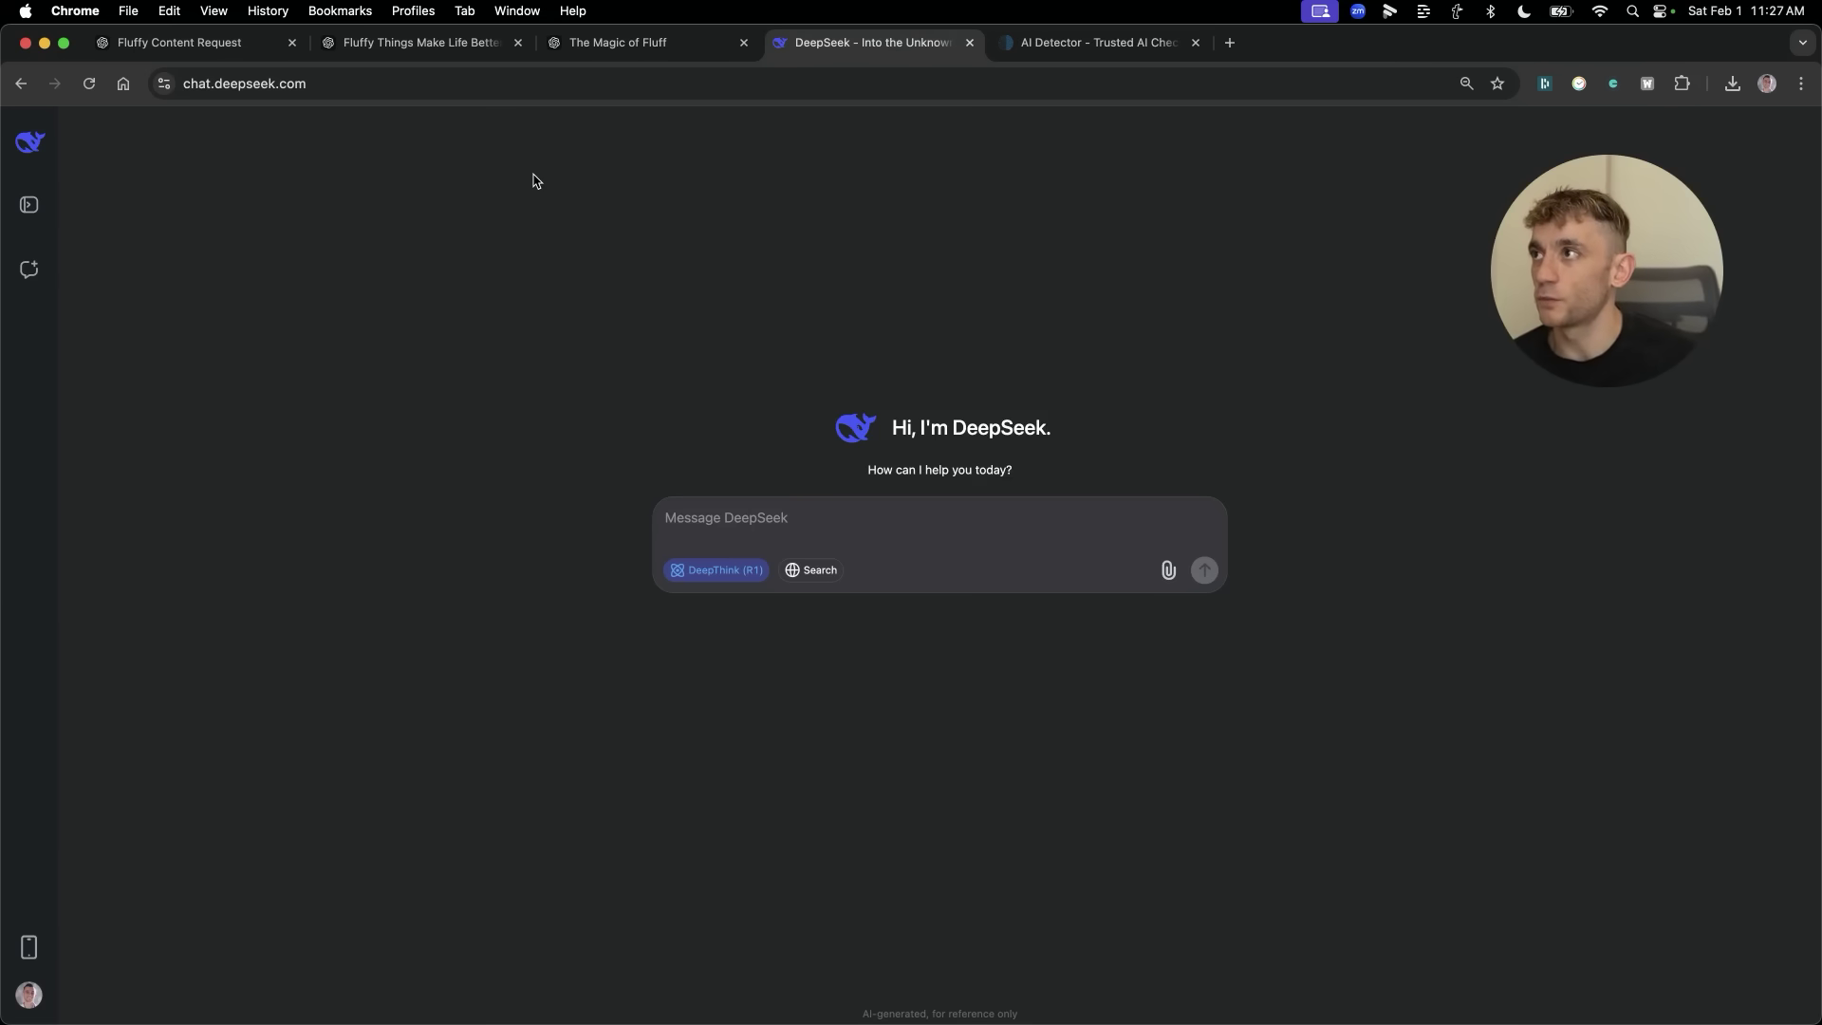
pyautogui.middleClick(610, 44)
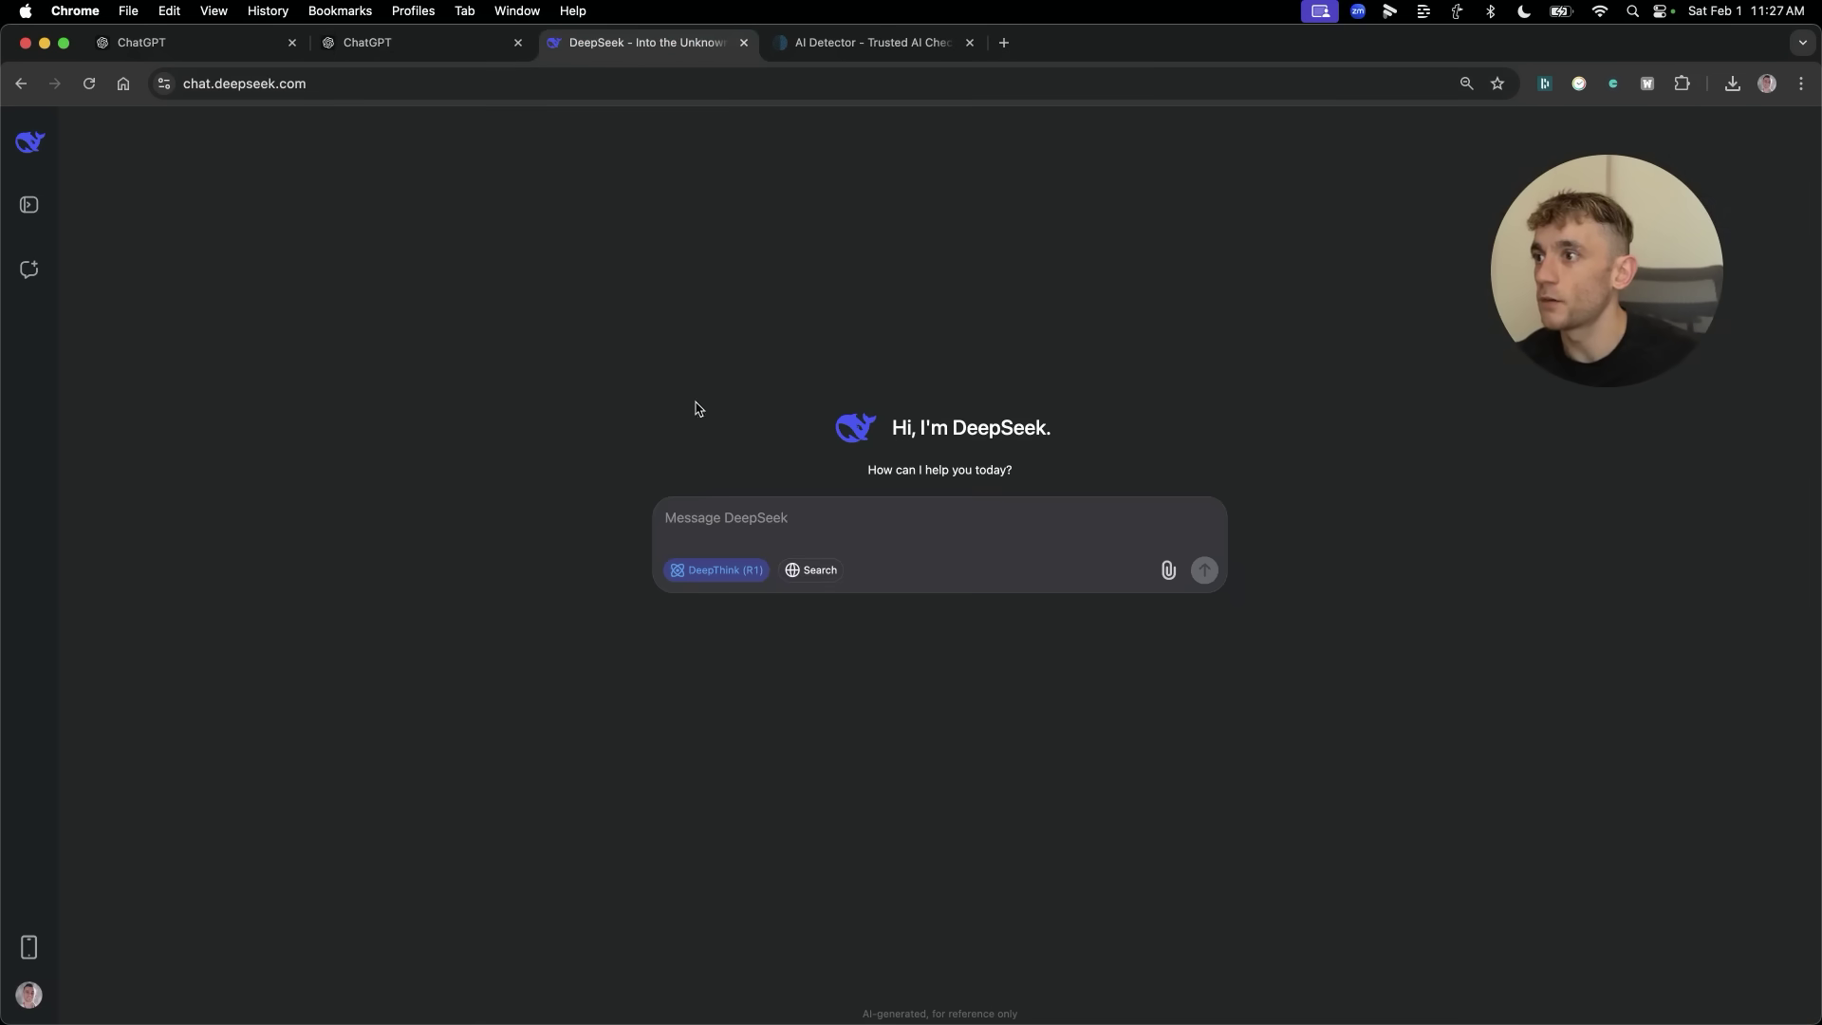
# Enable DeepSeek web search at 110% zoom and write the AI news analysis prompt in o3-mini-high.
pyautogui.click(808, 572)
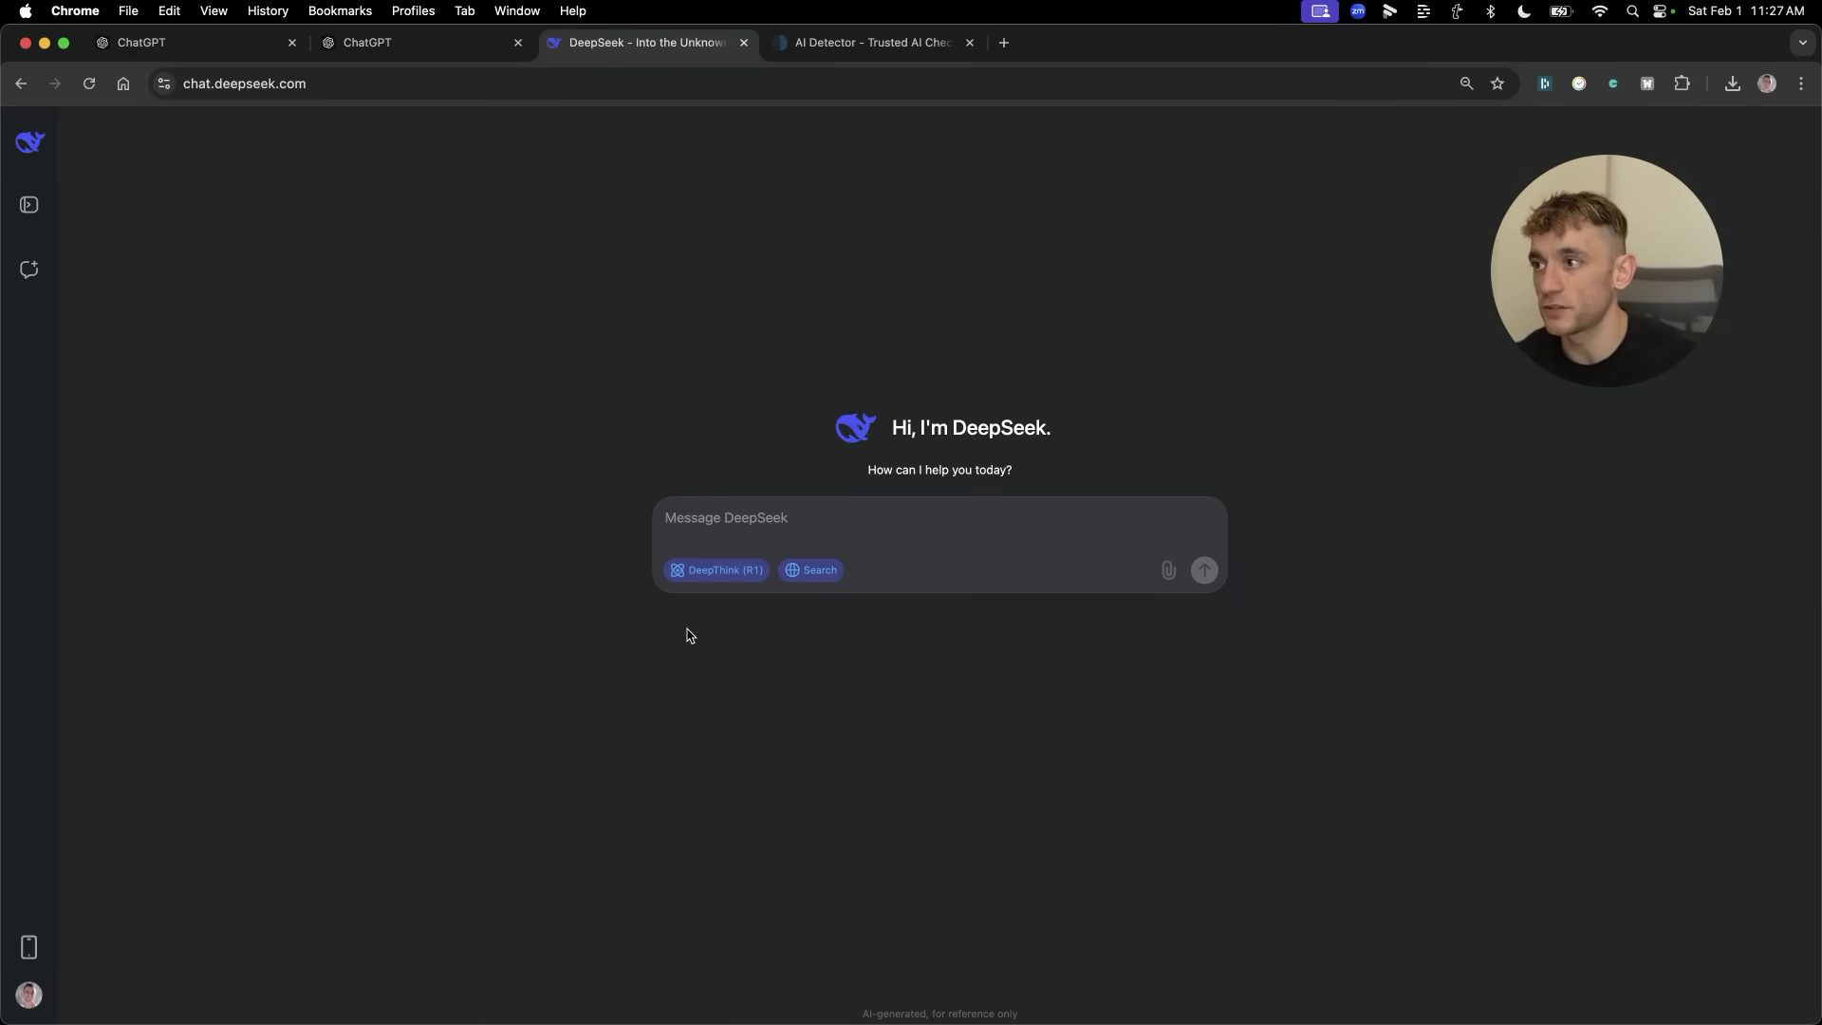
pyautogui.press('super+equal')
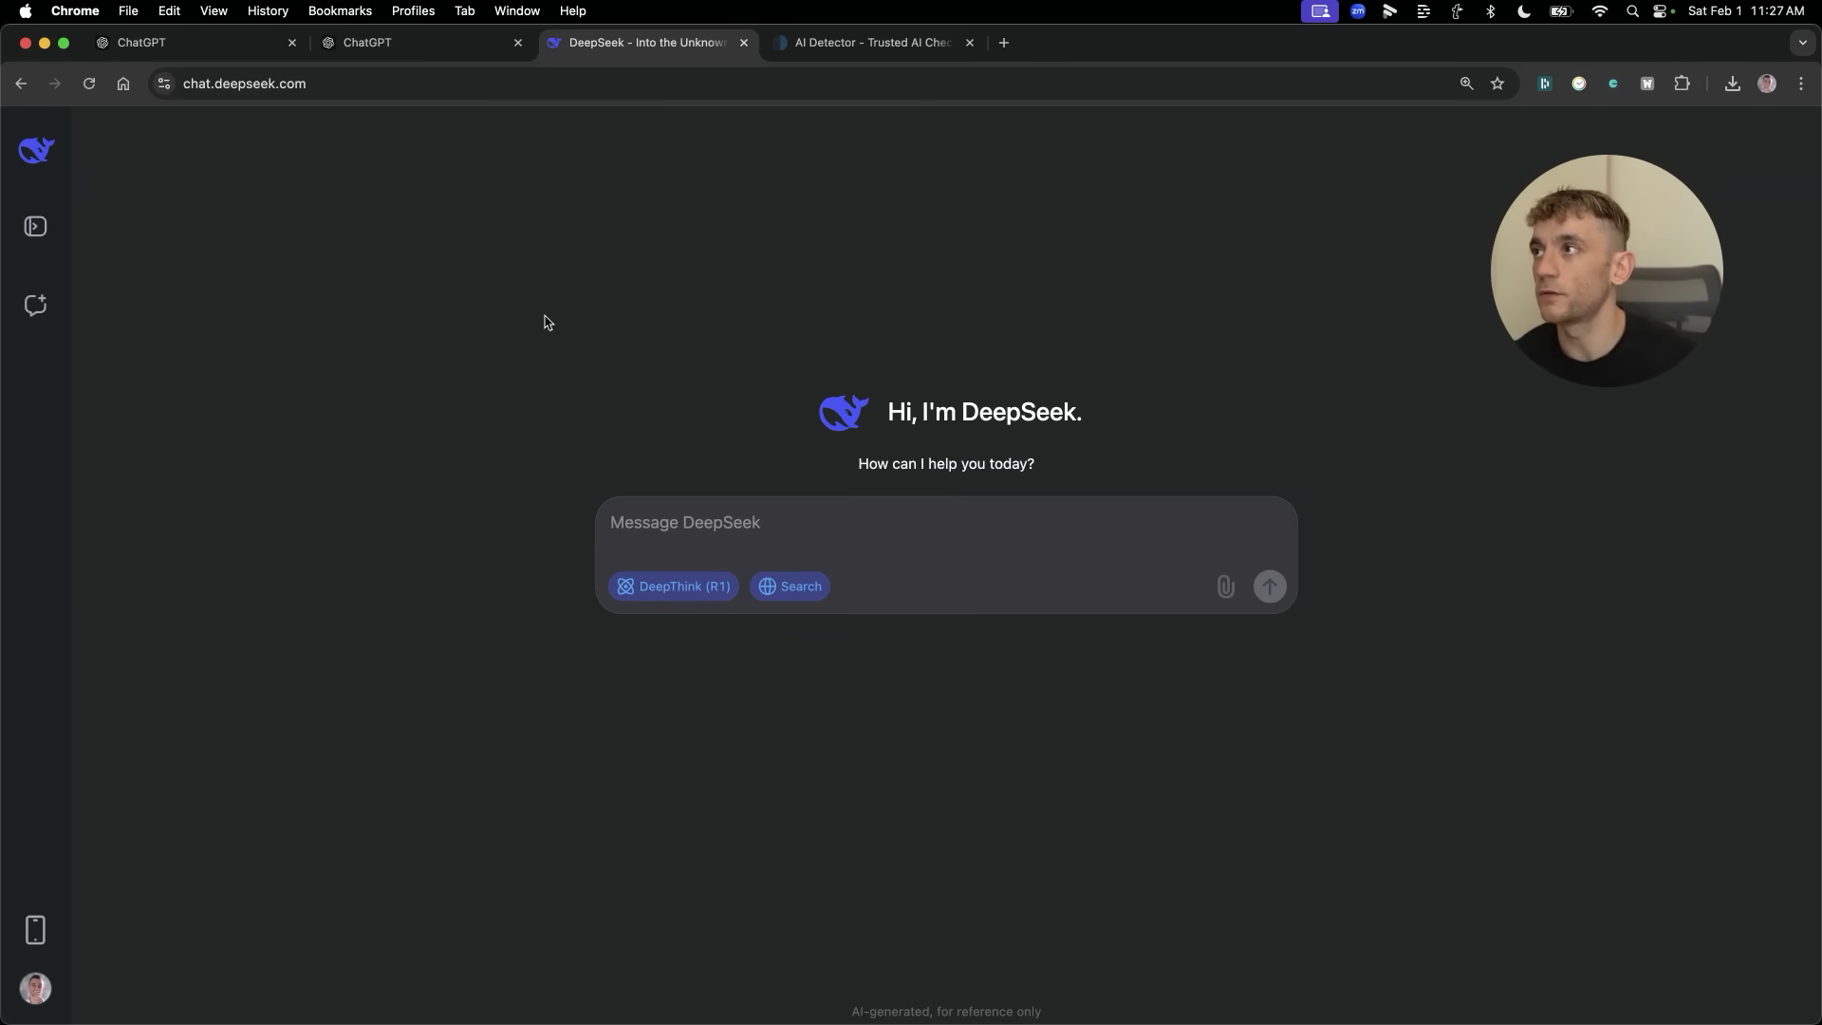
pyautogui.click(204, 42)
pyautogui.click(828, 557)
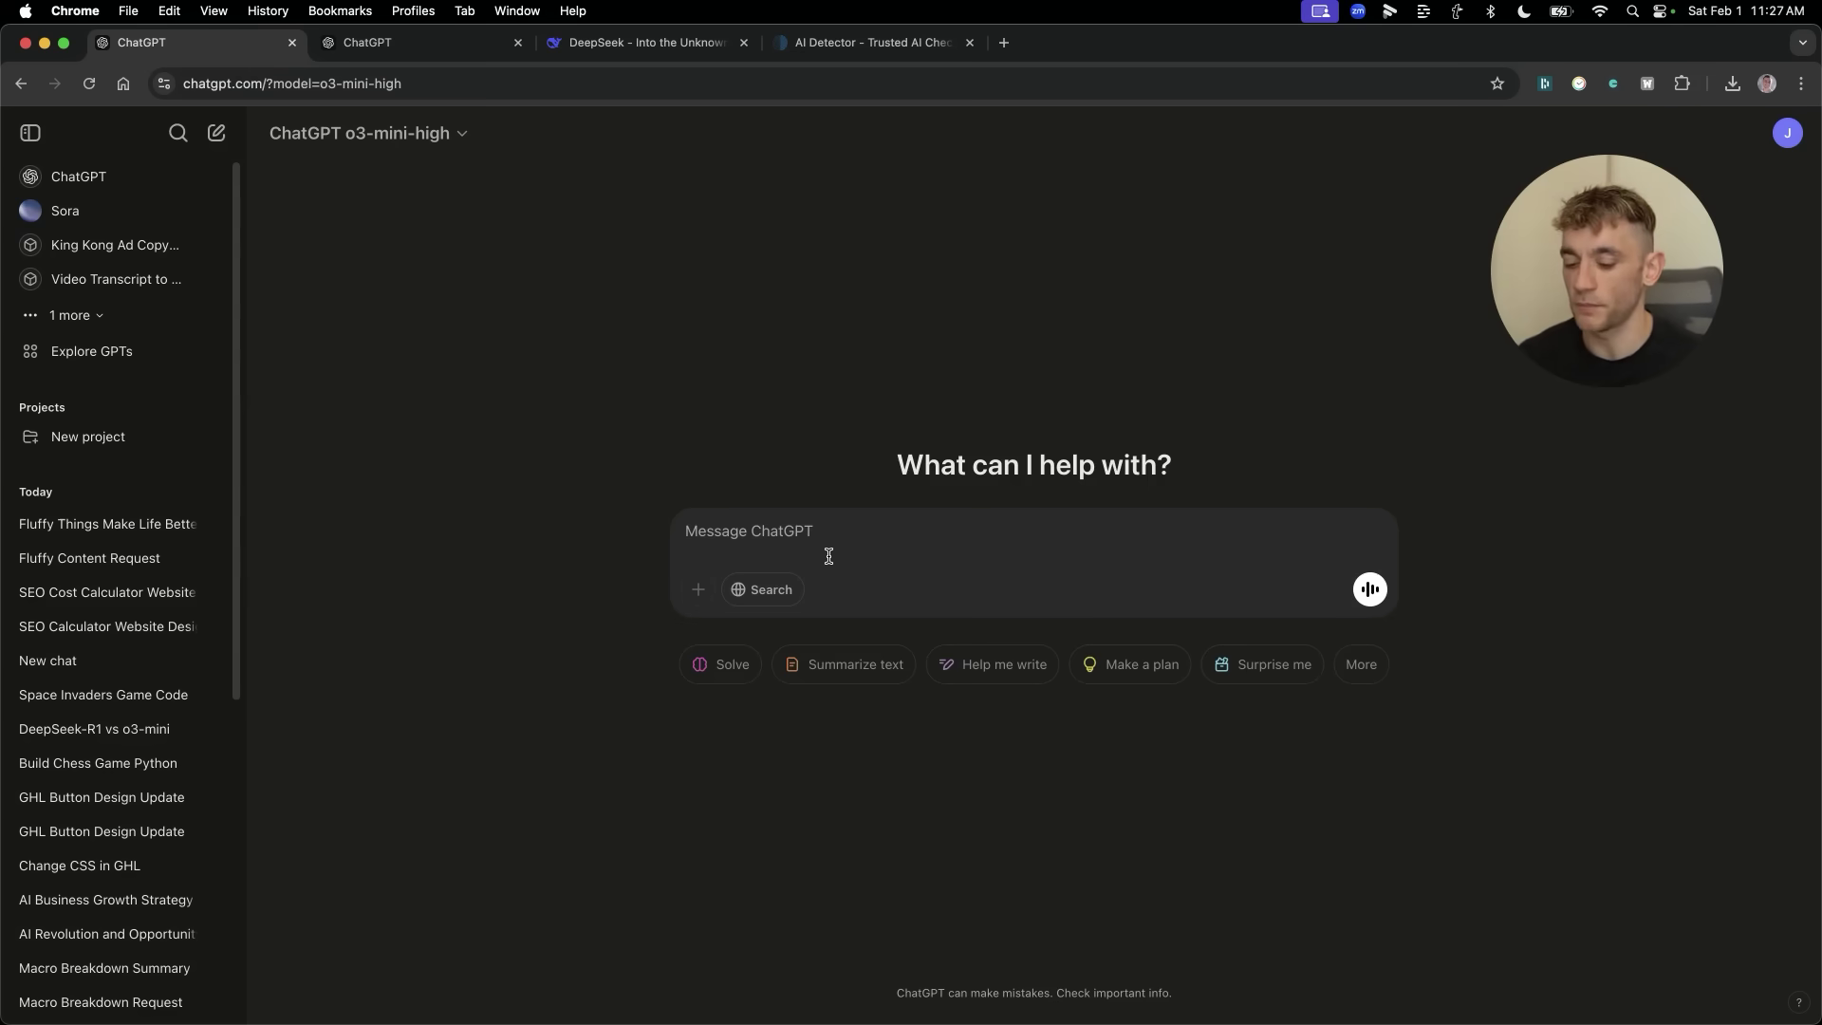
pyautogui.write('Ana')
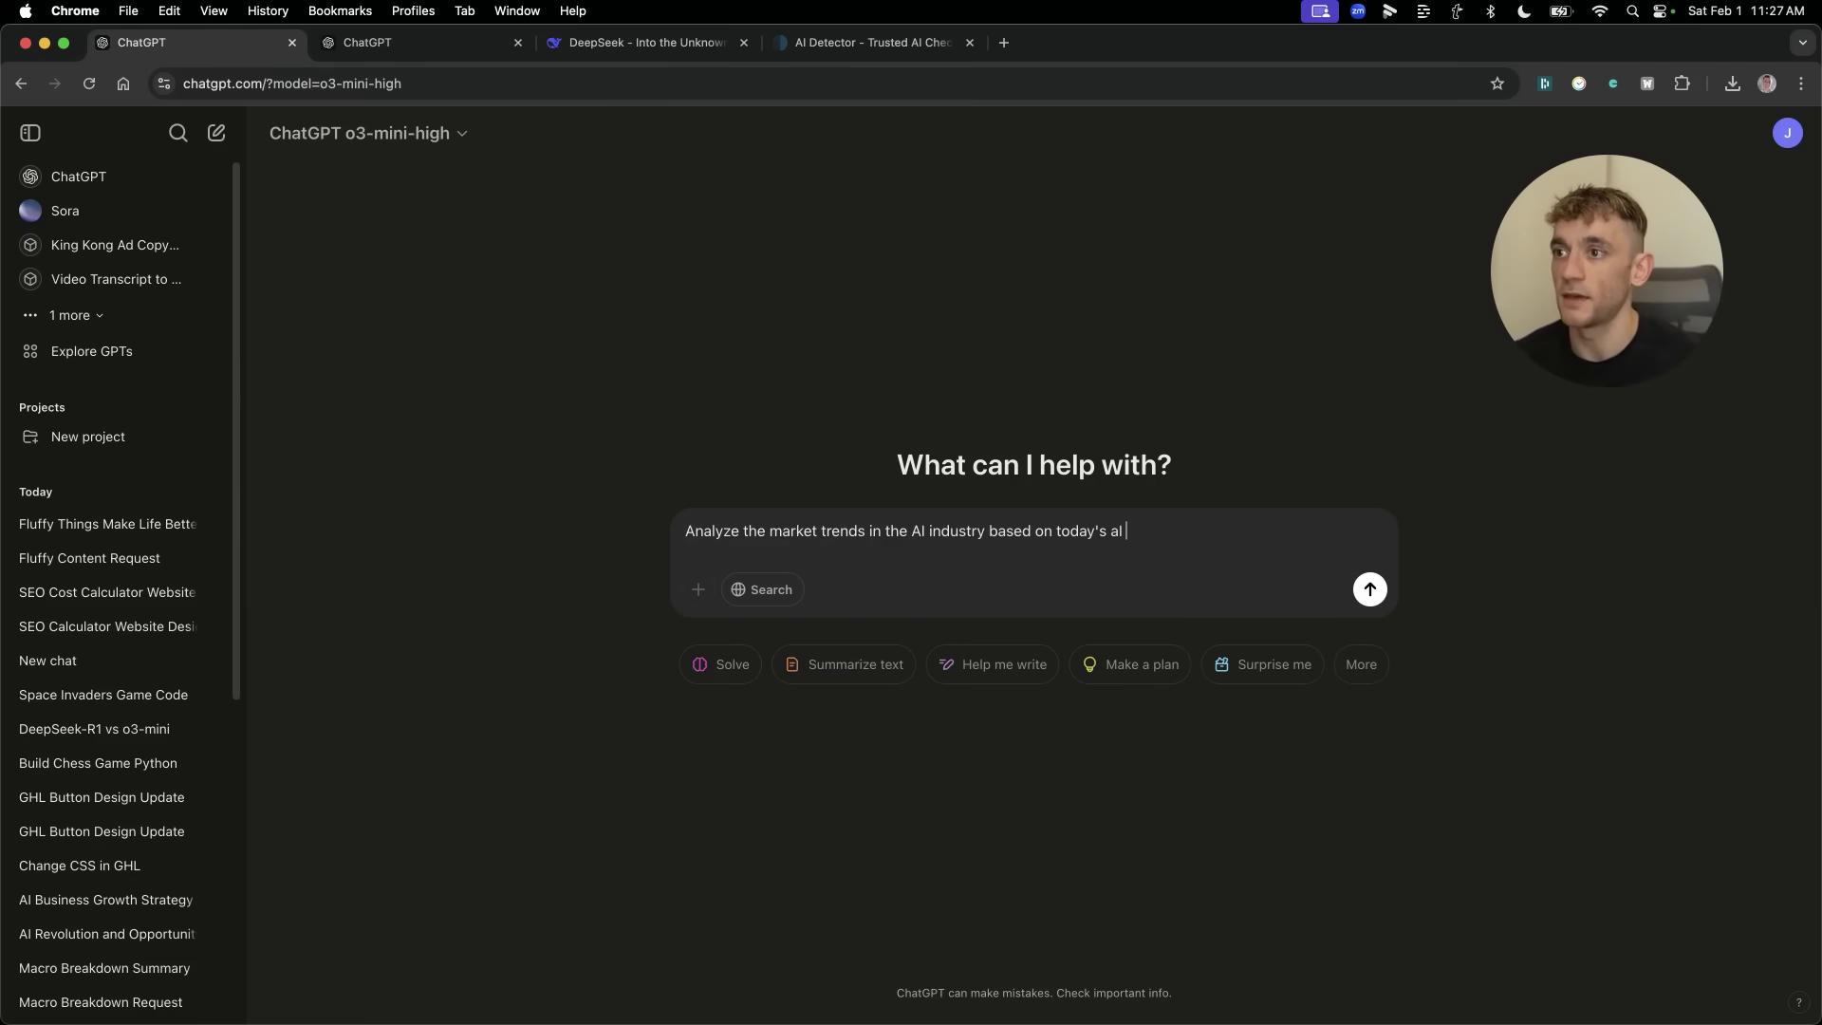
pyautogui.hotkey('shift', 'Return')
pyautogui.hotkey('shift', 'Return')
pyautogui.write('Imp')
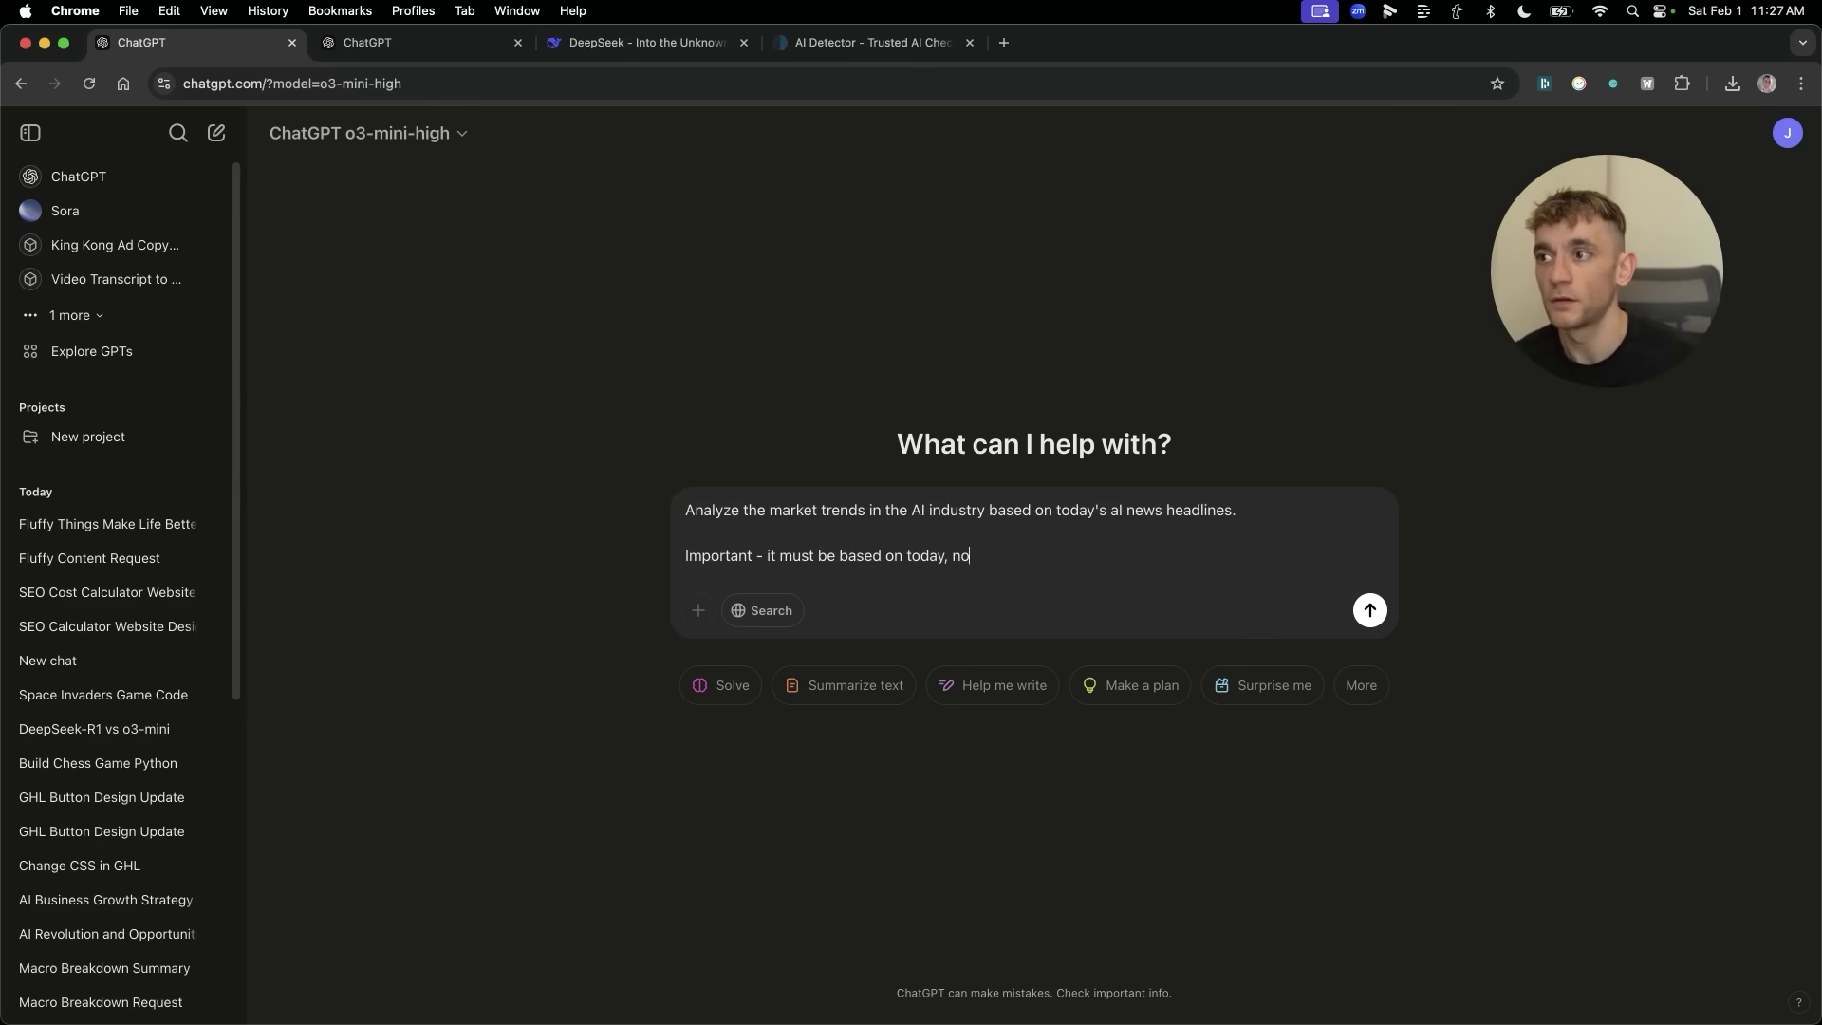
pyautogui.press('super+a')
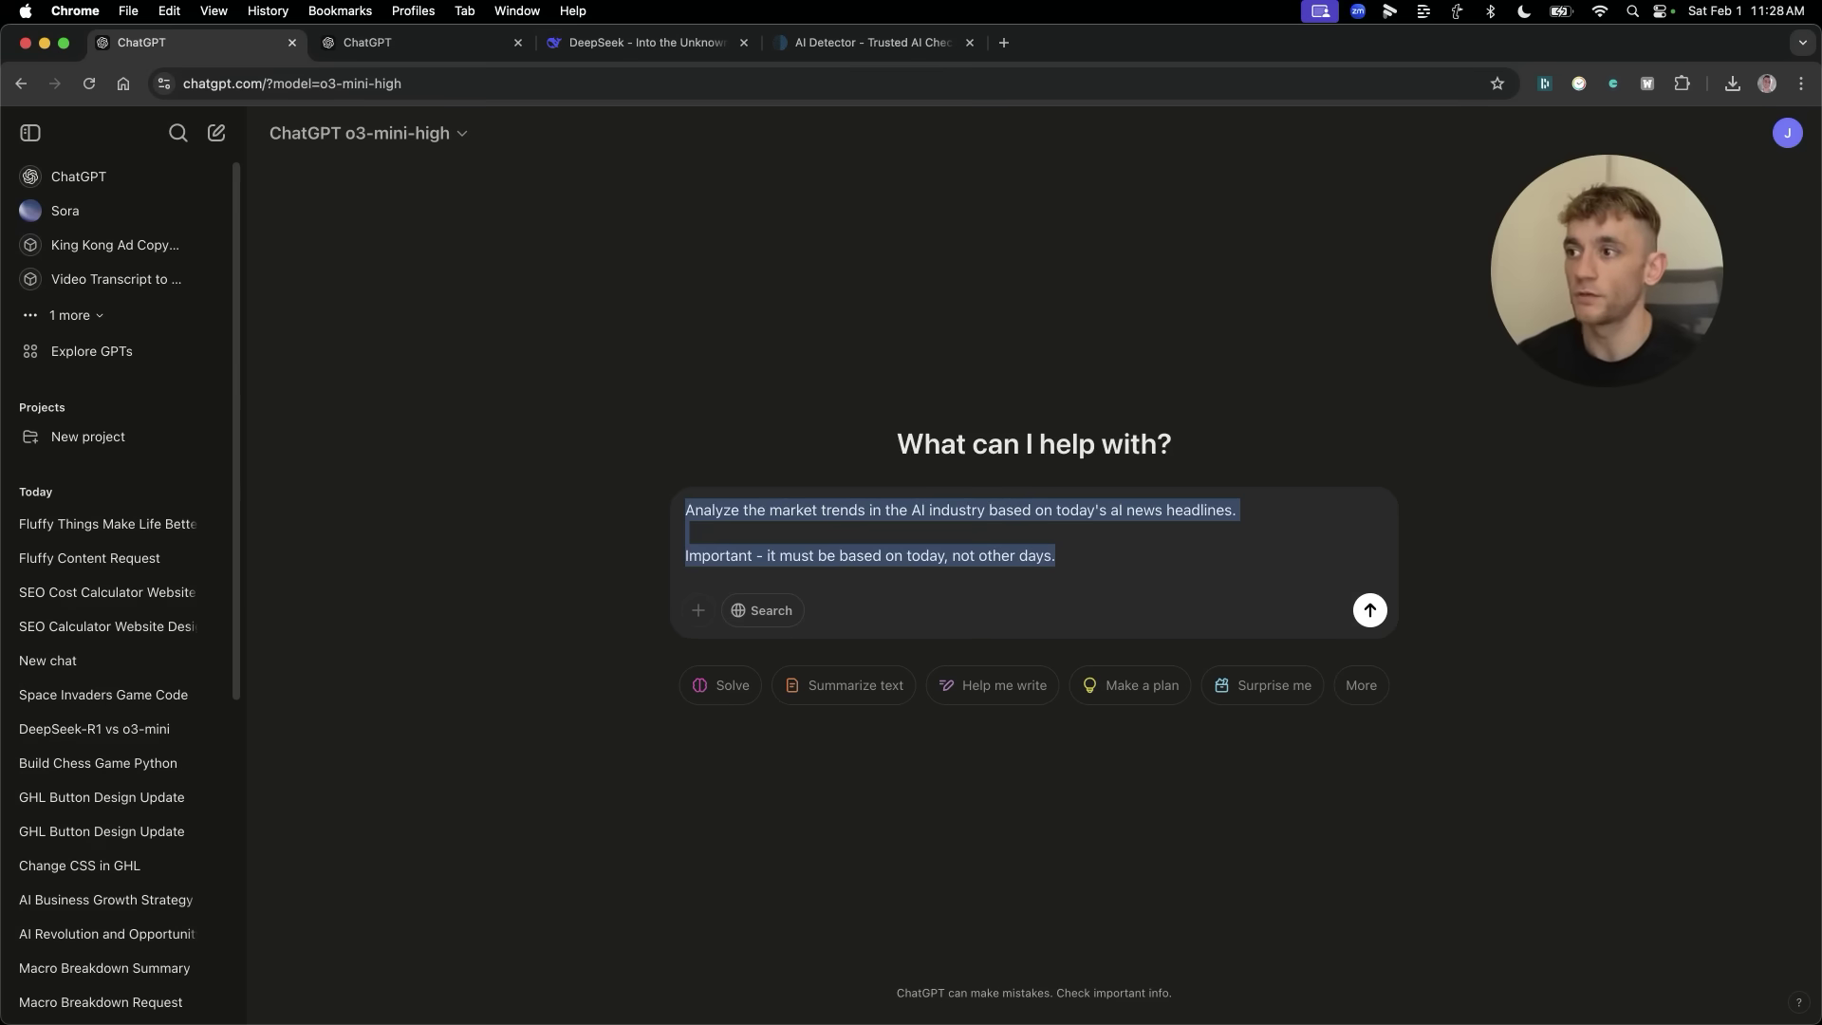
# Send the prompt to o3-mini-high with web search on, keeping a copy.
pyautogui.click(738, 612)
pyautogui.press('super+a')
pyautogui.press('super+c')
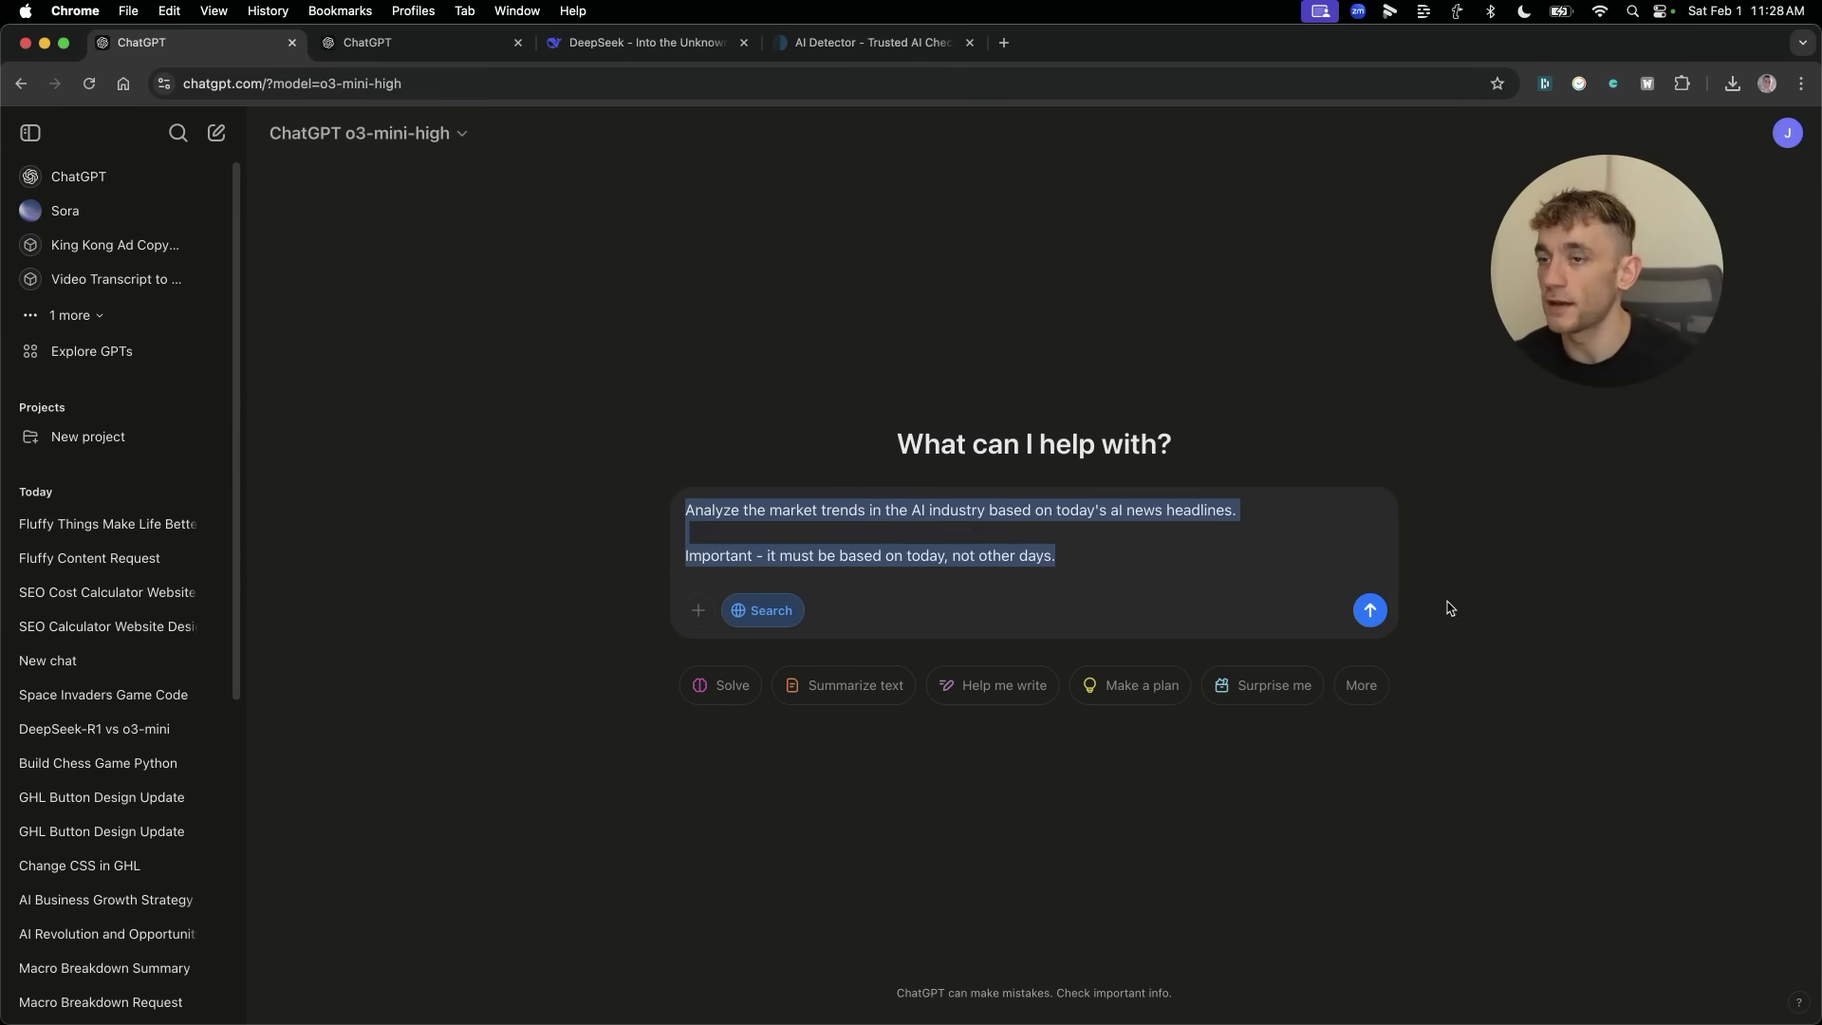
pyautogui.click(1369, 610)
# Send the same prompt to o3-mini with web search and to DeepSeek.
pyautogui.hotkey('ctrl', 'Tab')
pyautogui.click(960, 559)
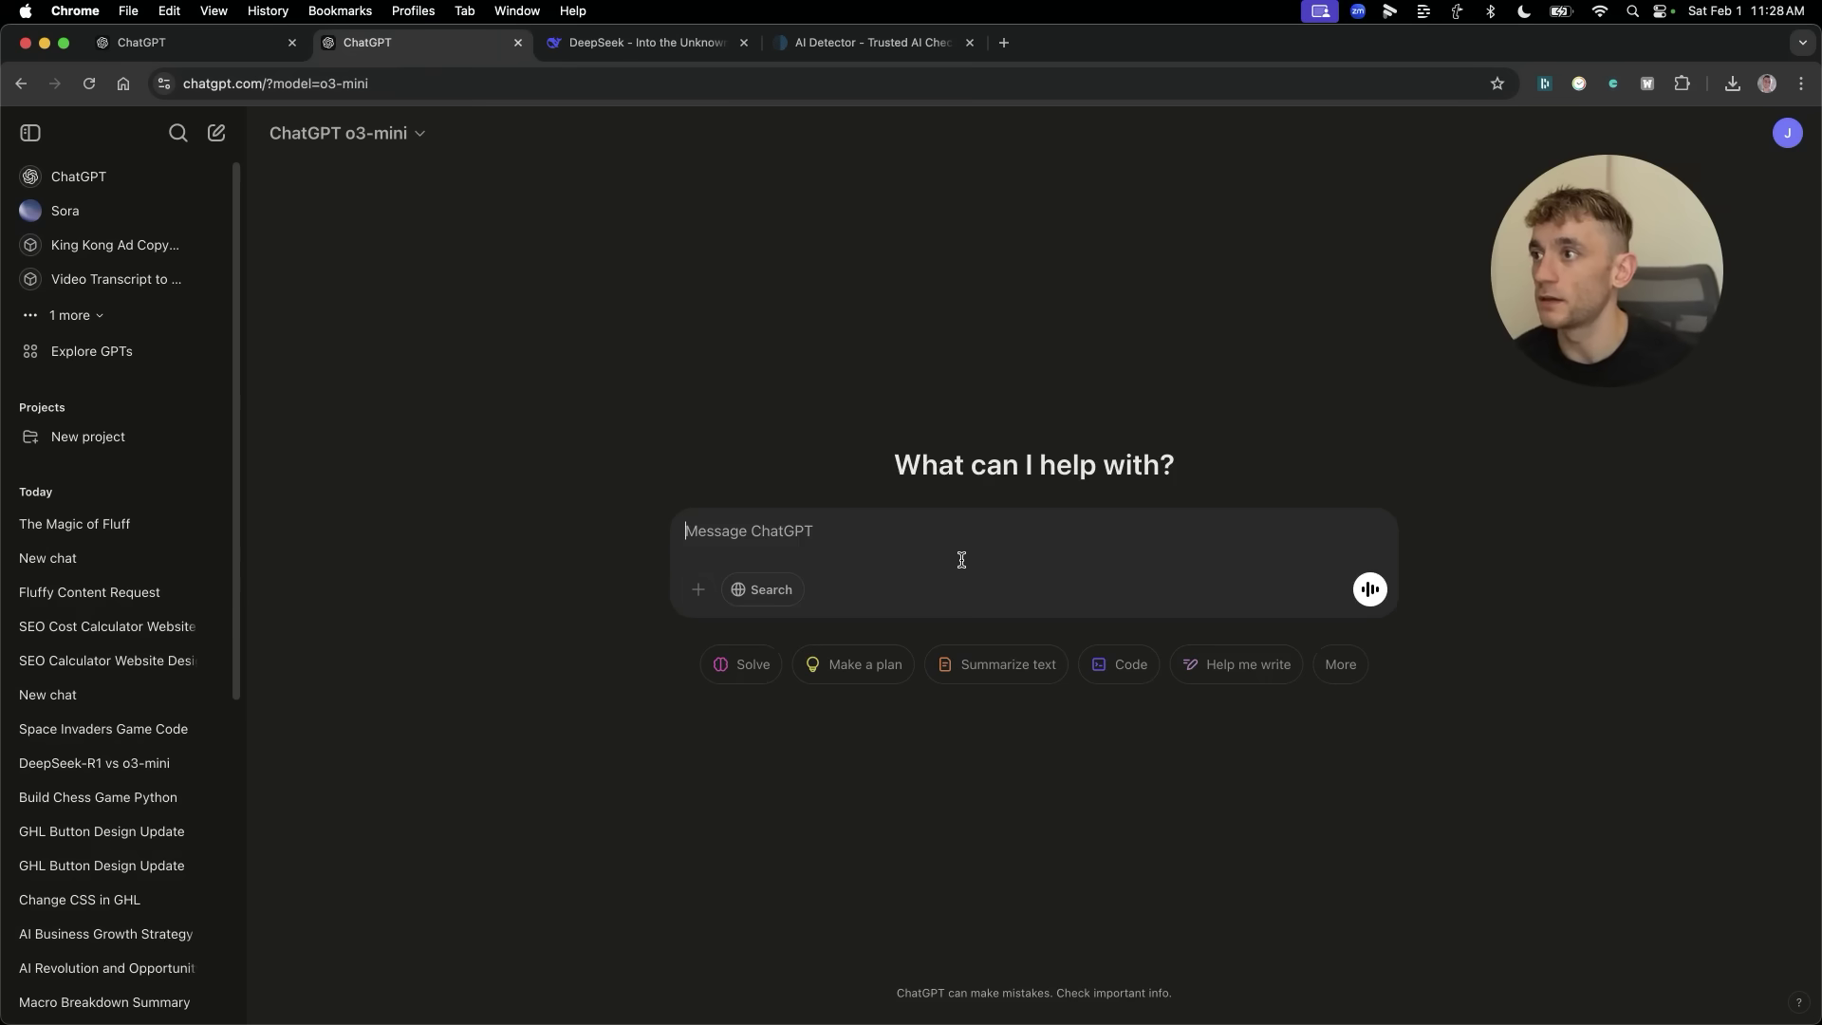
pyautogui.press('super+v')
pyautogui.click(759, 610)
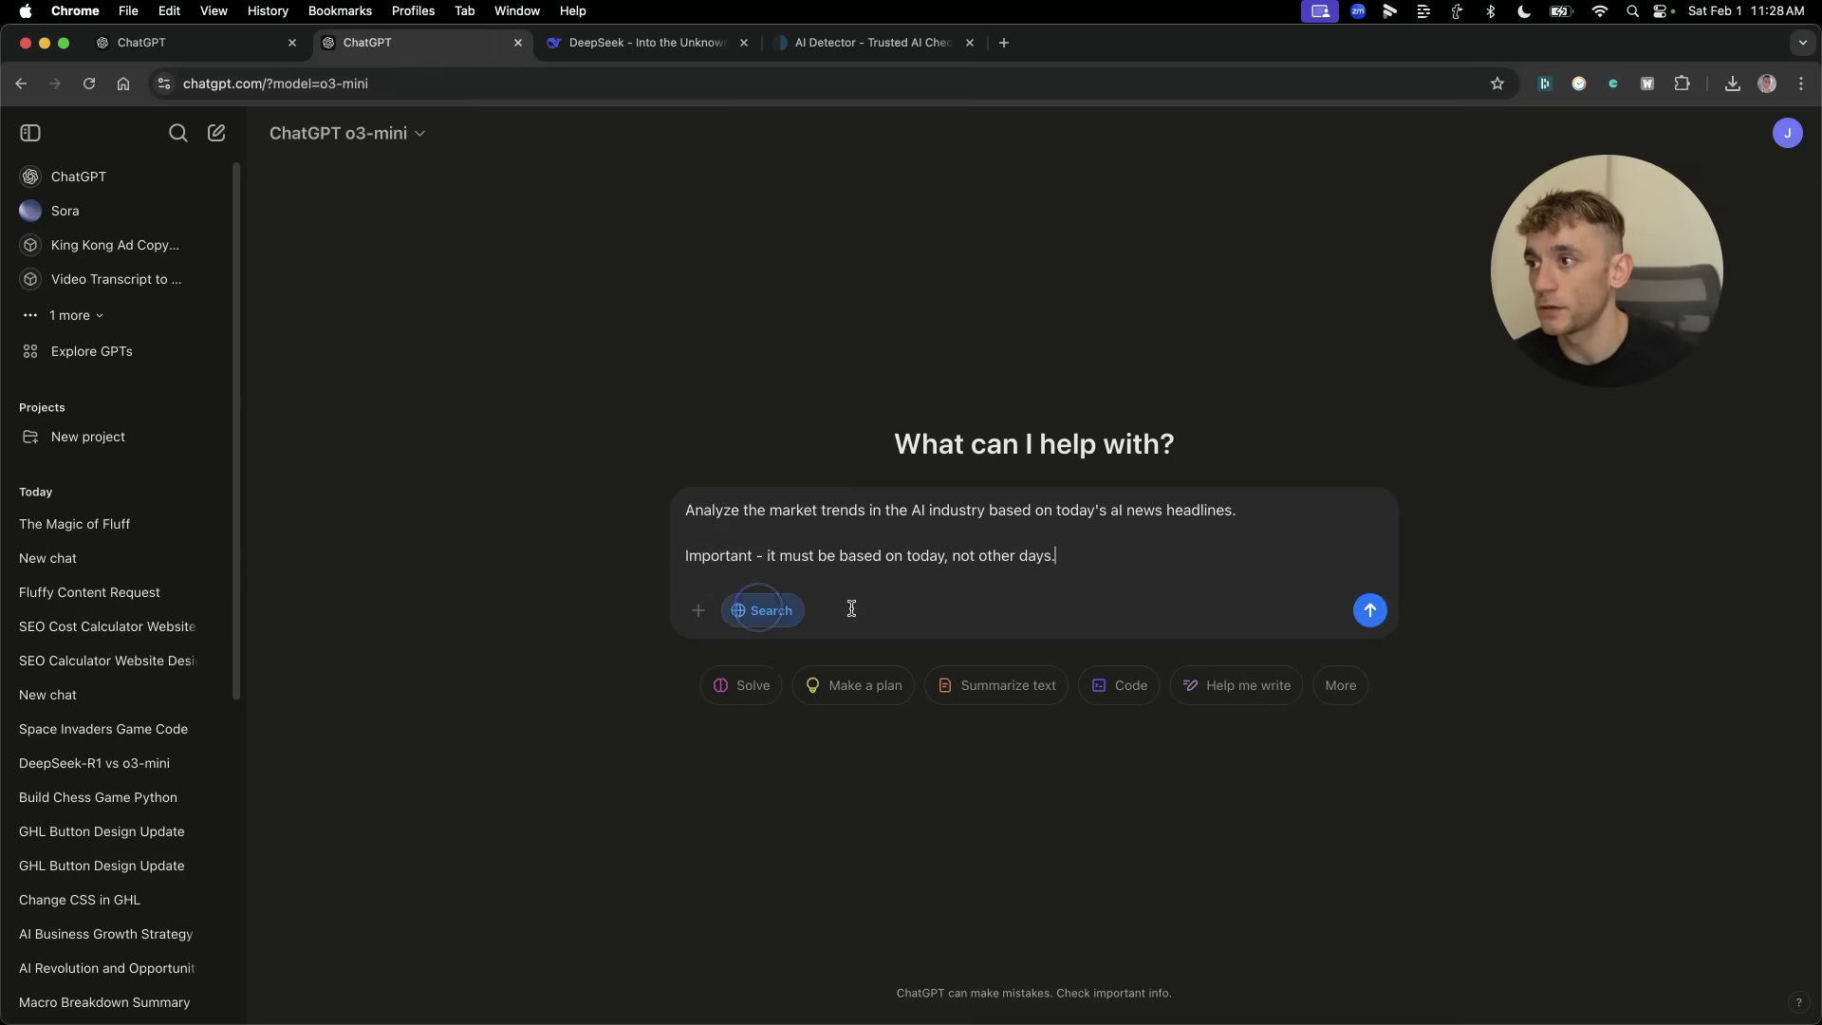
pyautogui.click(1382, 603)
pyautogui.hotkey('ctrl', 'Tab')
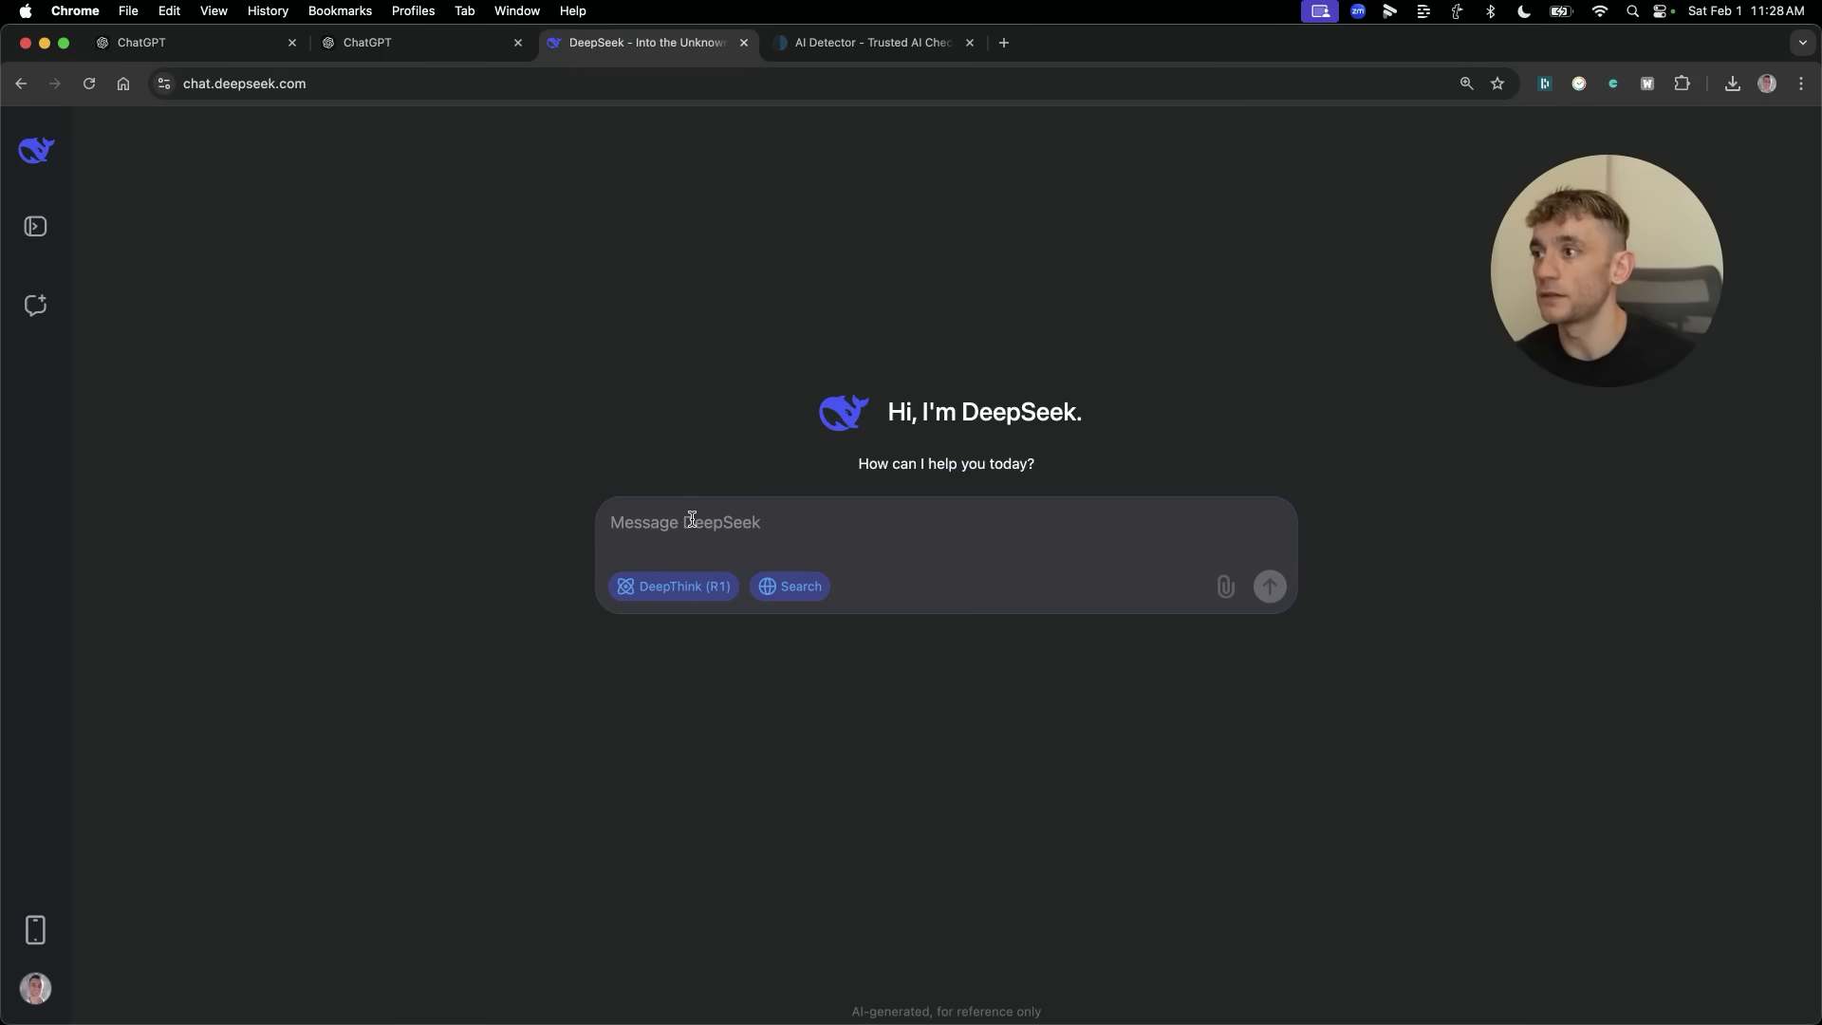
pyautogui.press('super+v')
pyautogui.press('Return')
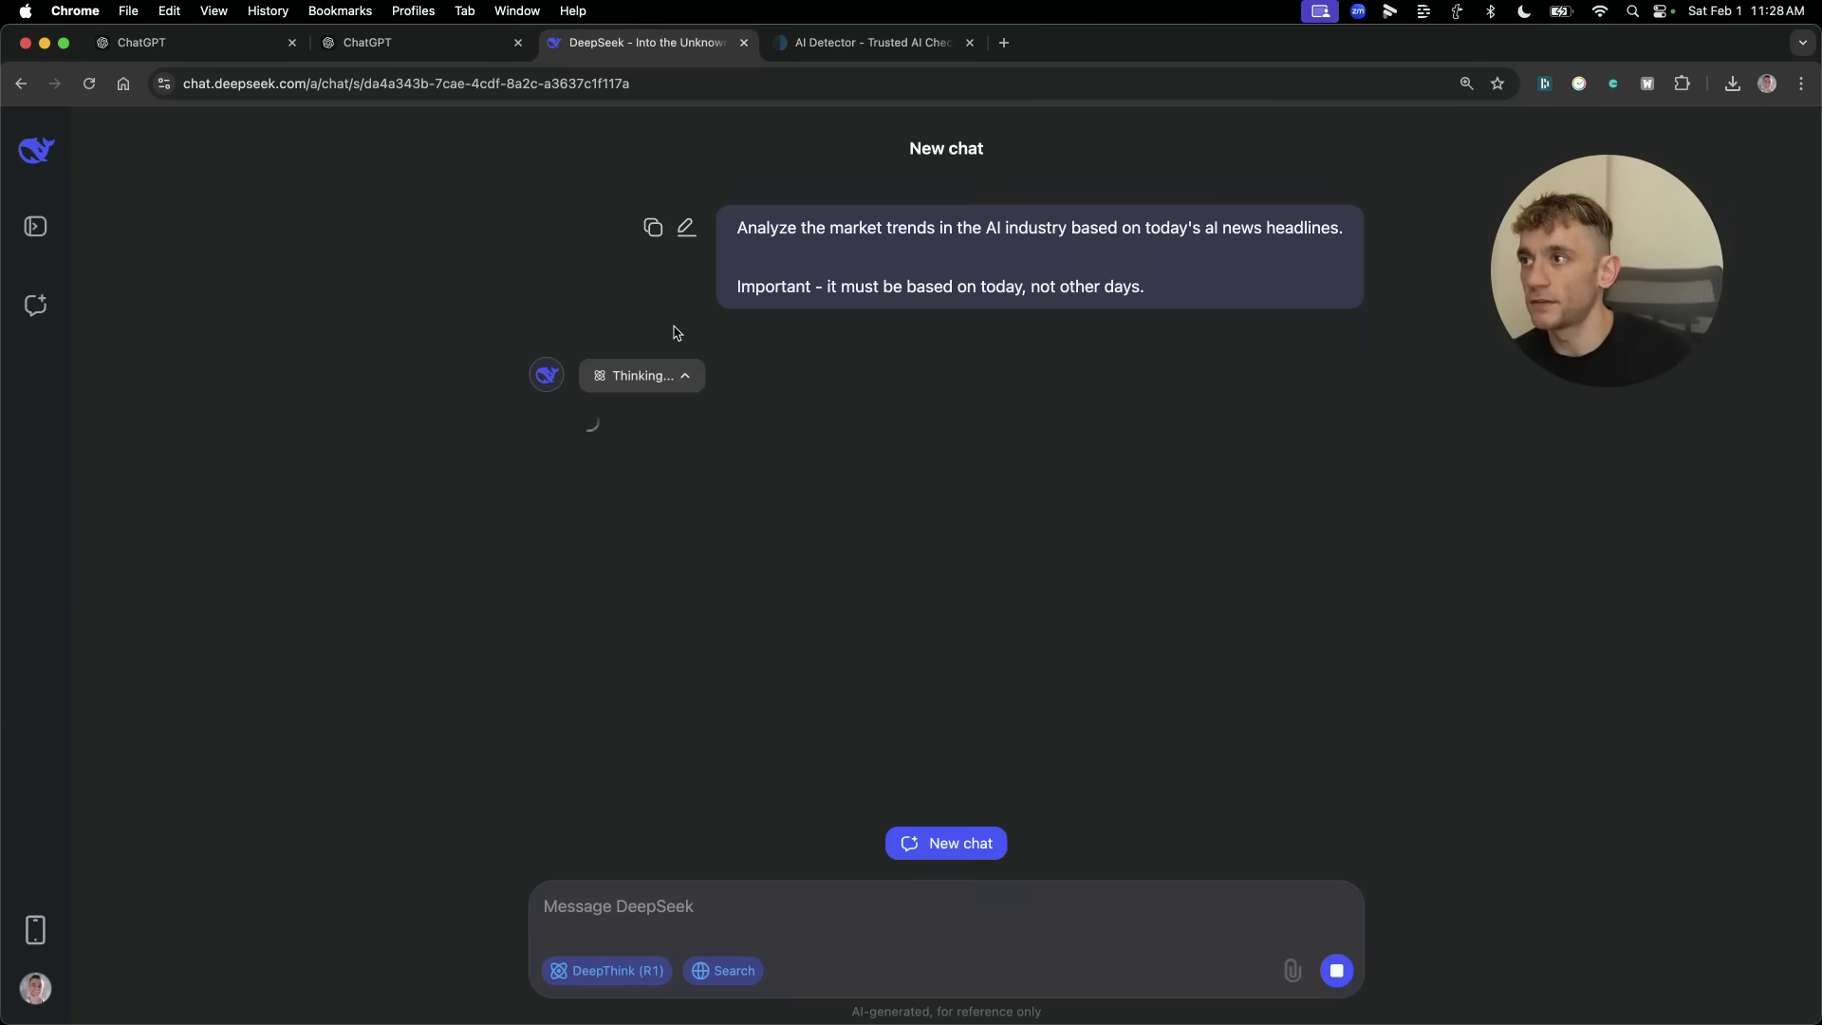
# Check each chat's progress and read o3-mini-high's reasoning on the prompt.
pyautogui.click(221, 48)
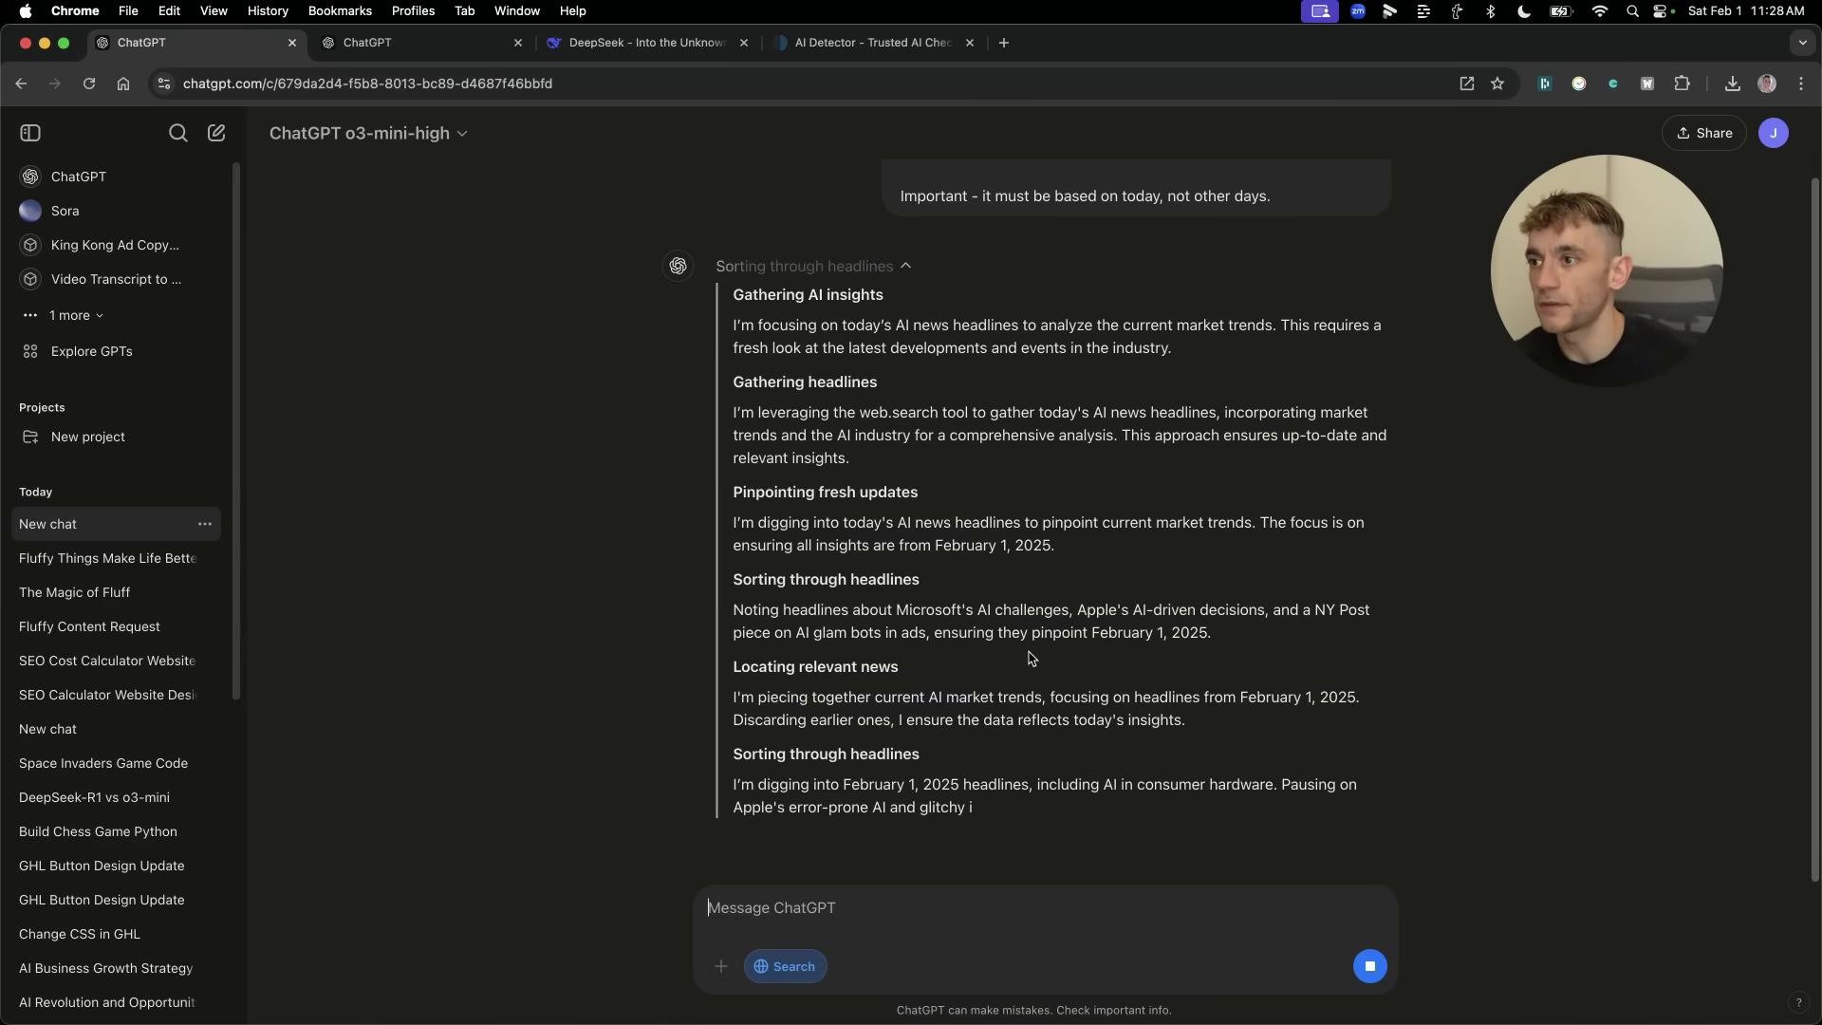
pyautogui.click(635, 47)
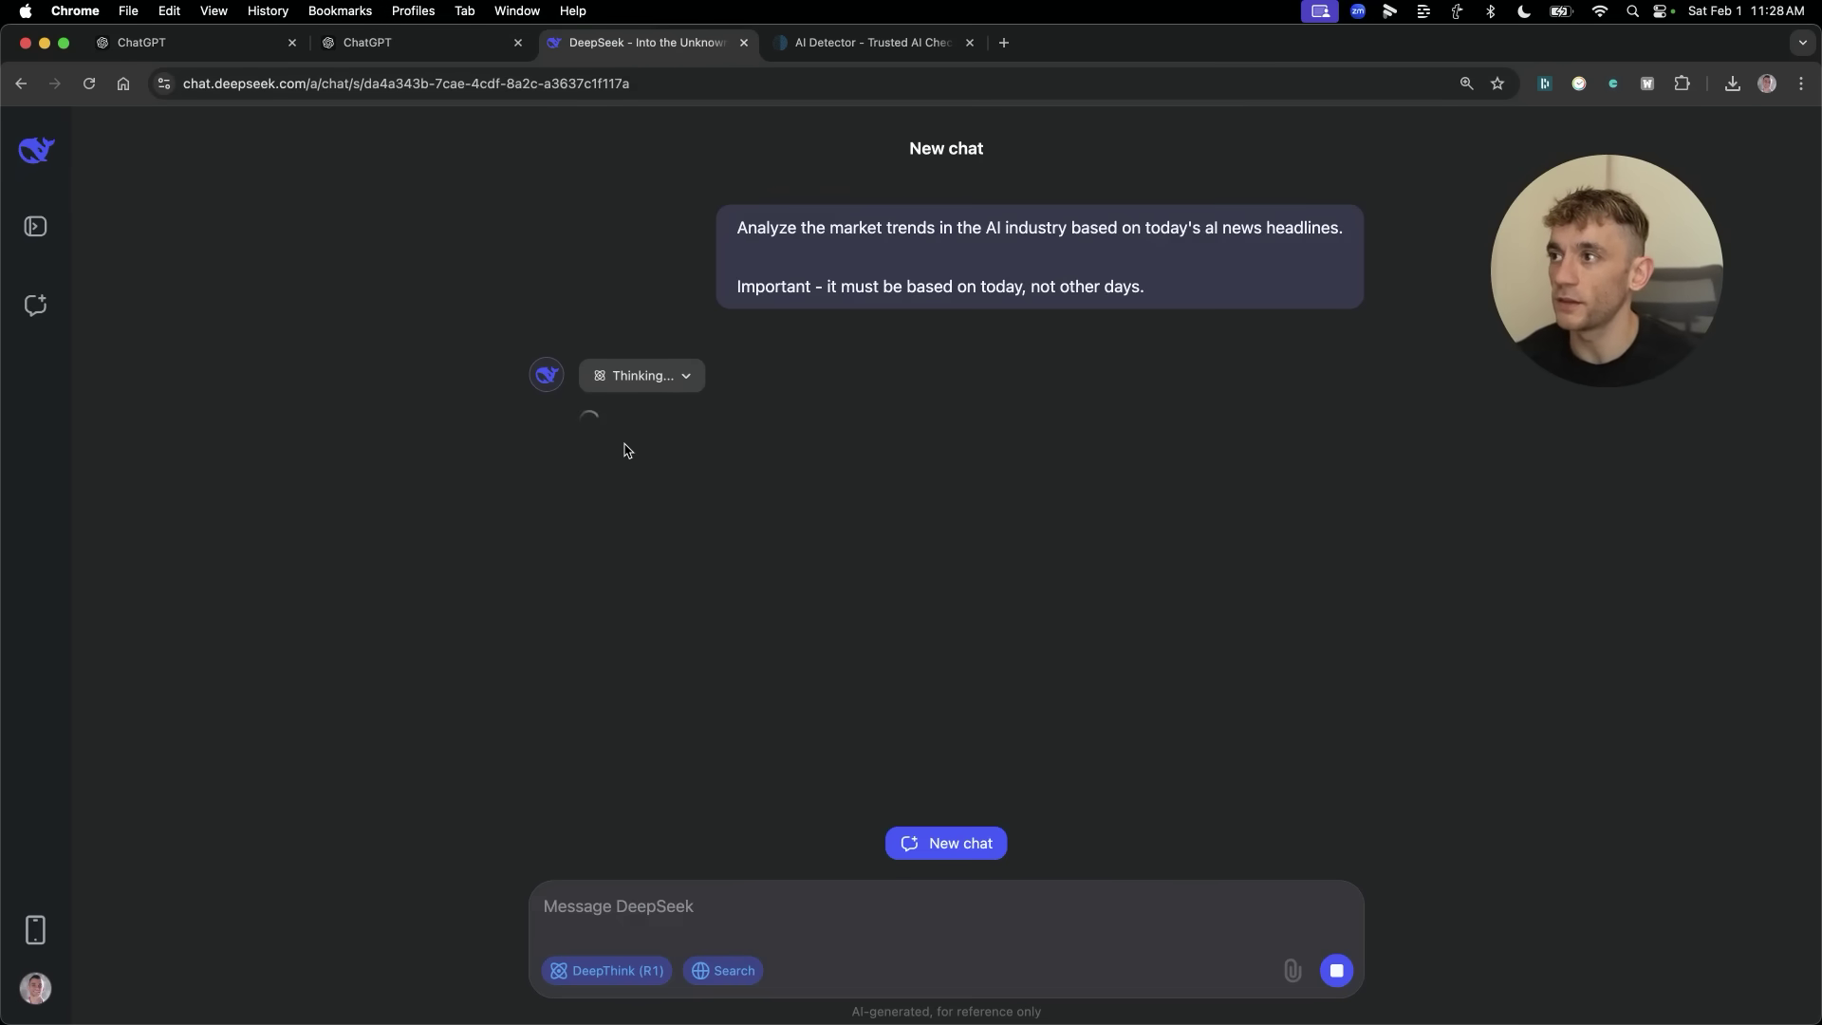
pyautogui.click(189, 44)
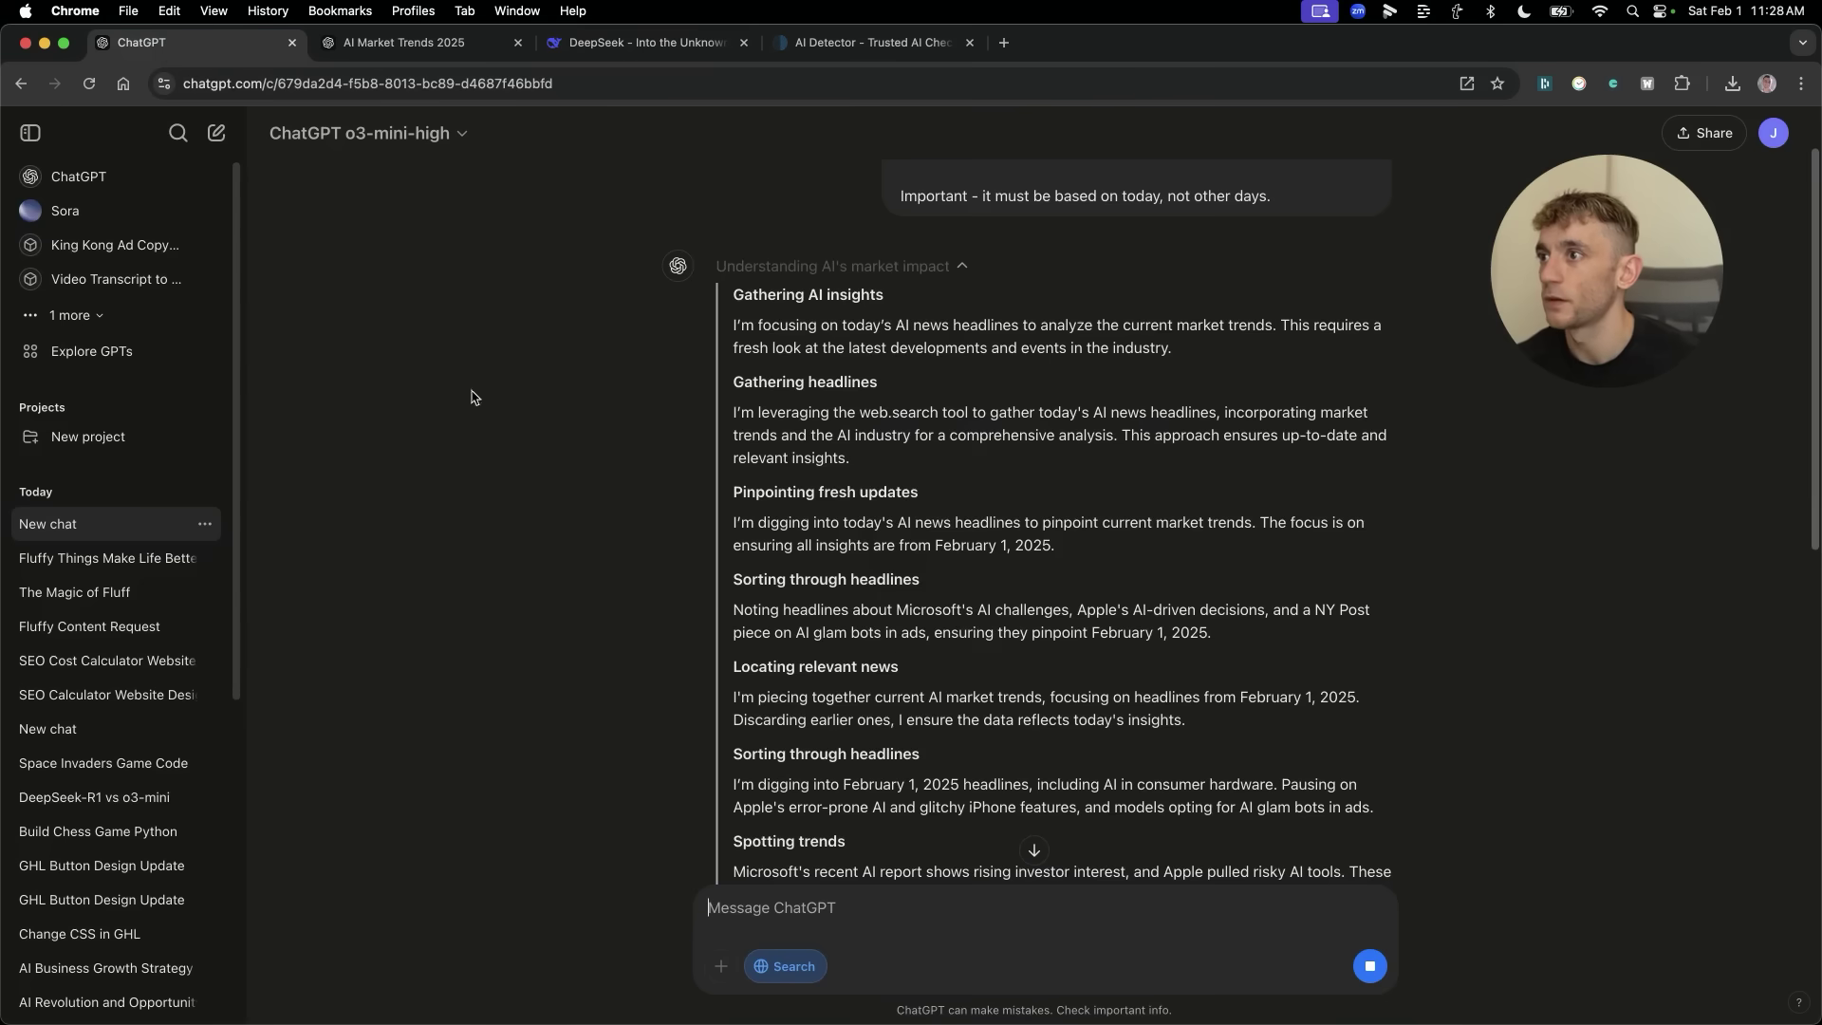
pyautogui.scroll(-10, 851, 468)
# Highlight DeepSeek's 'server is busy' reply and expand its thinking details.
pyautogui.press('super+3')
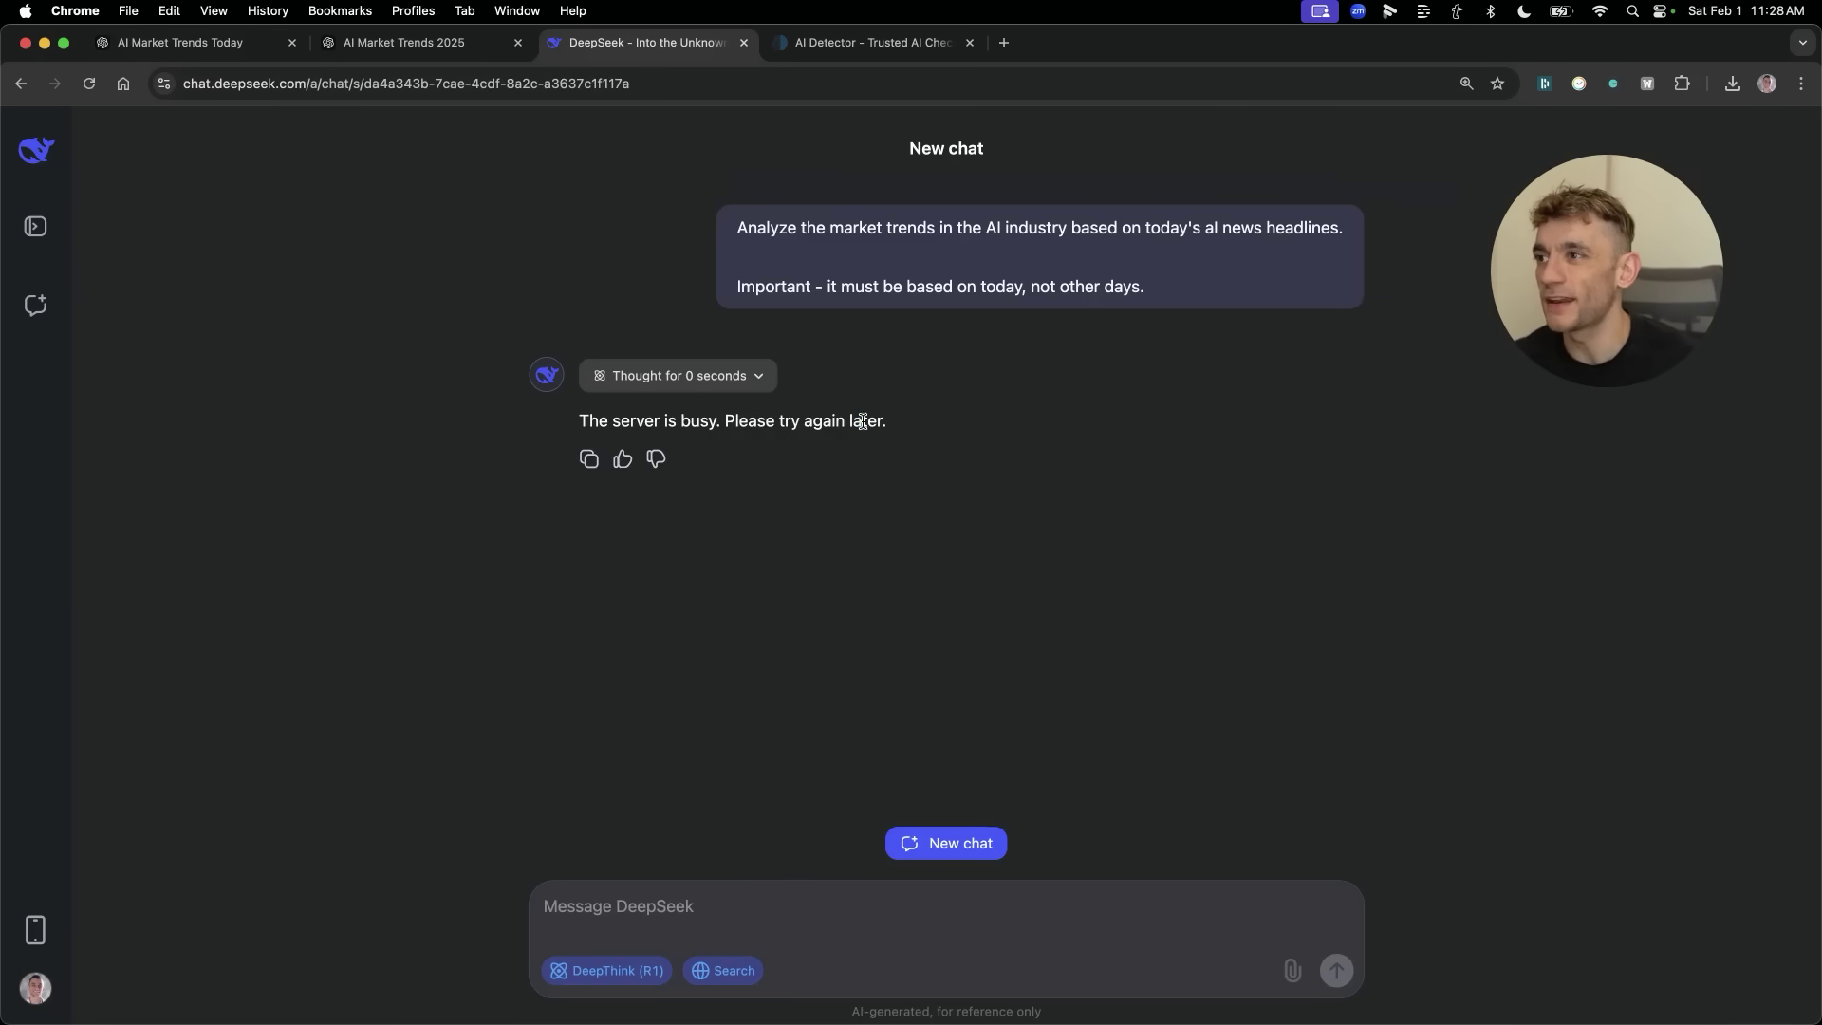
pyautogui.tripleClick(863, 426)
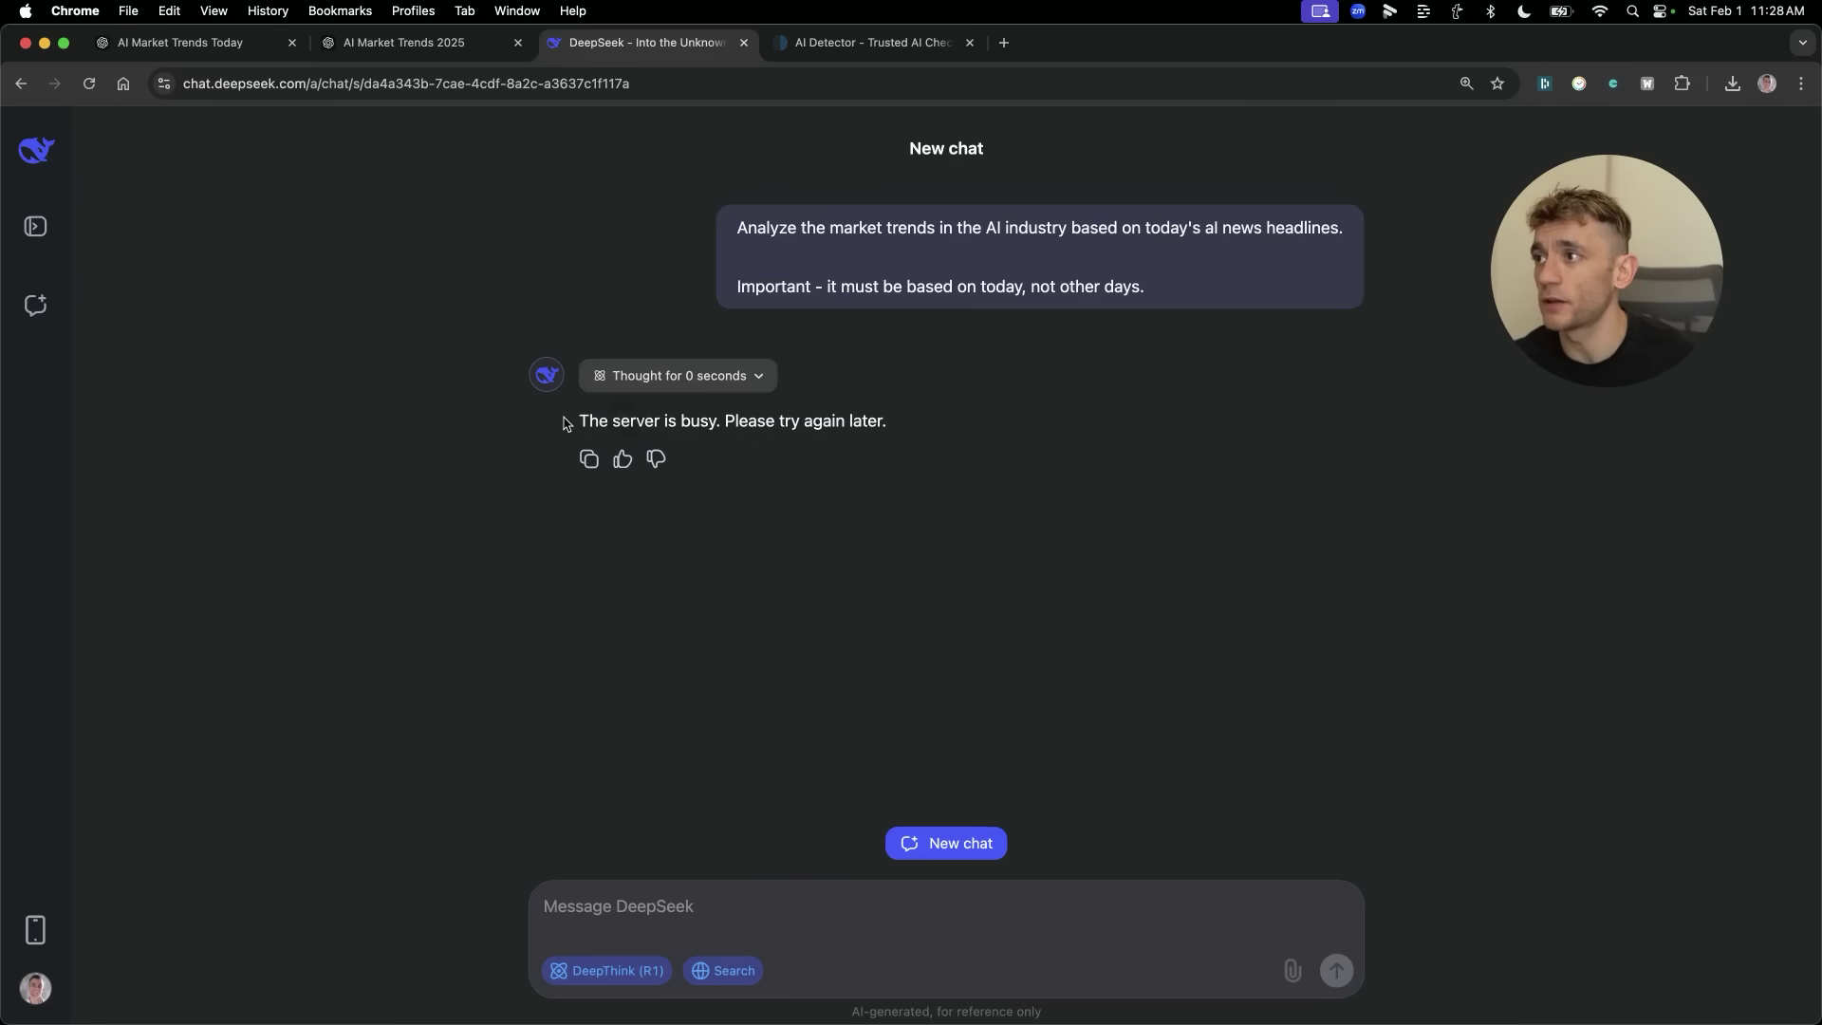
pyautogui.moveTo(568, 420); pyautogui.dragTo(914, 446)
pyautogui.click(906, 442)
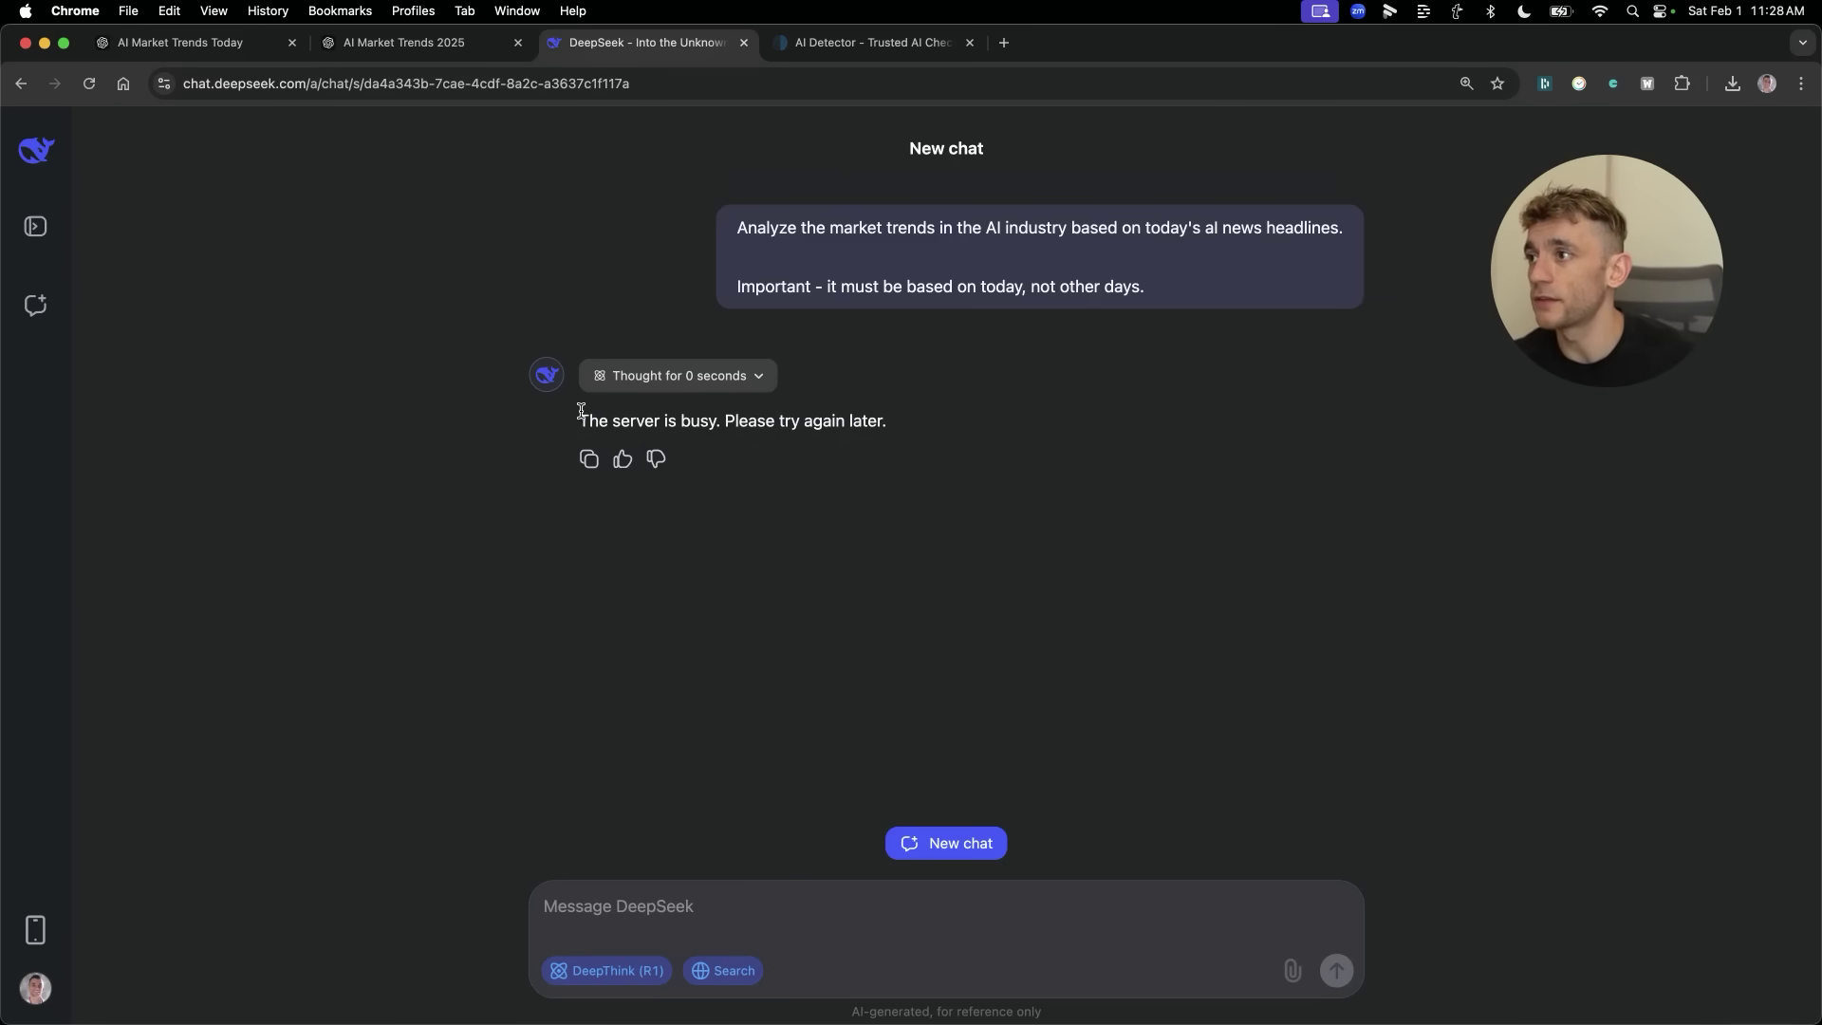
pyautogui.moveTo(583, 417); pyautogui.dragTo(750, 399)
pyautogui.click(746, 377)
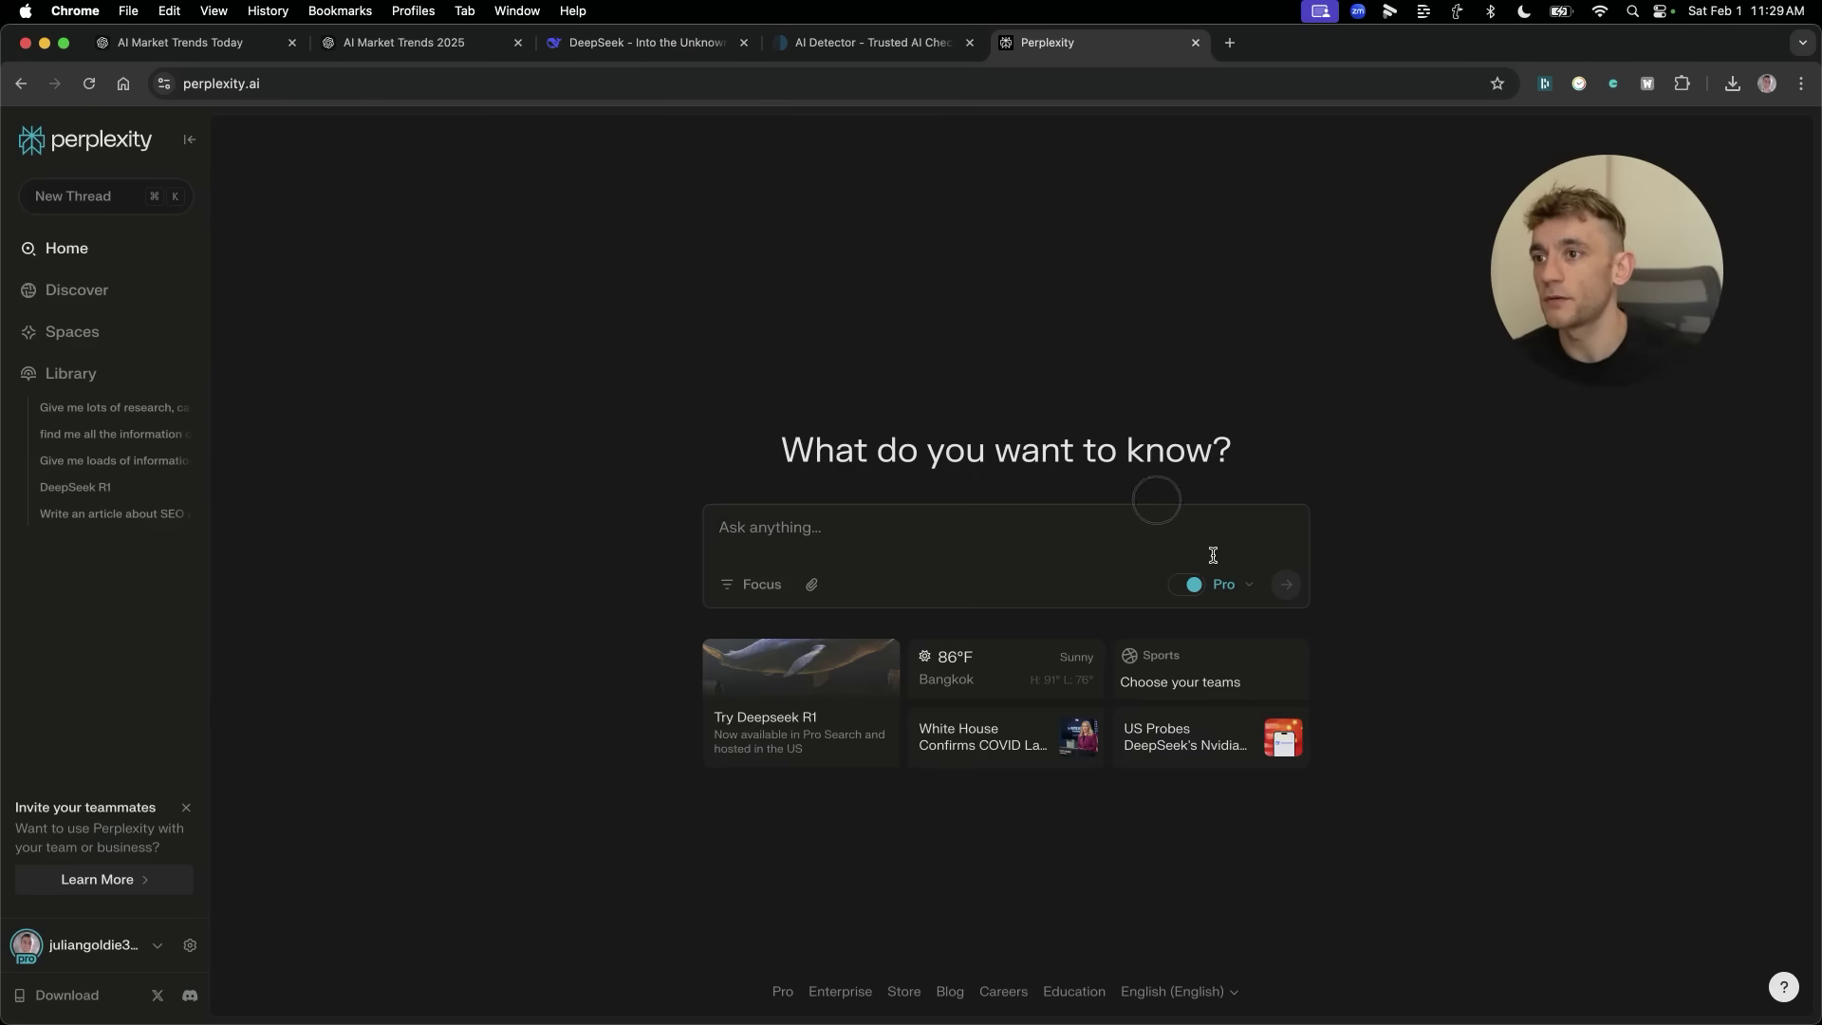
# Submit the AI market trends prompt to Perplexity using Reasoning with R1.
pyautogui.click(1247, 585)
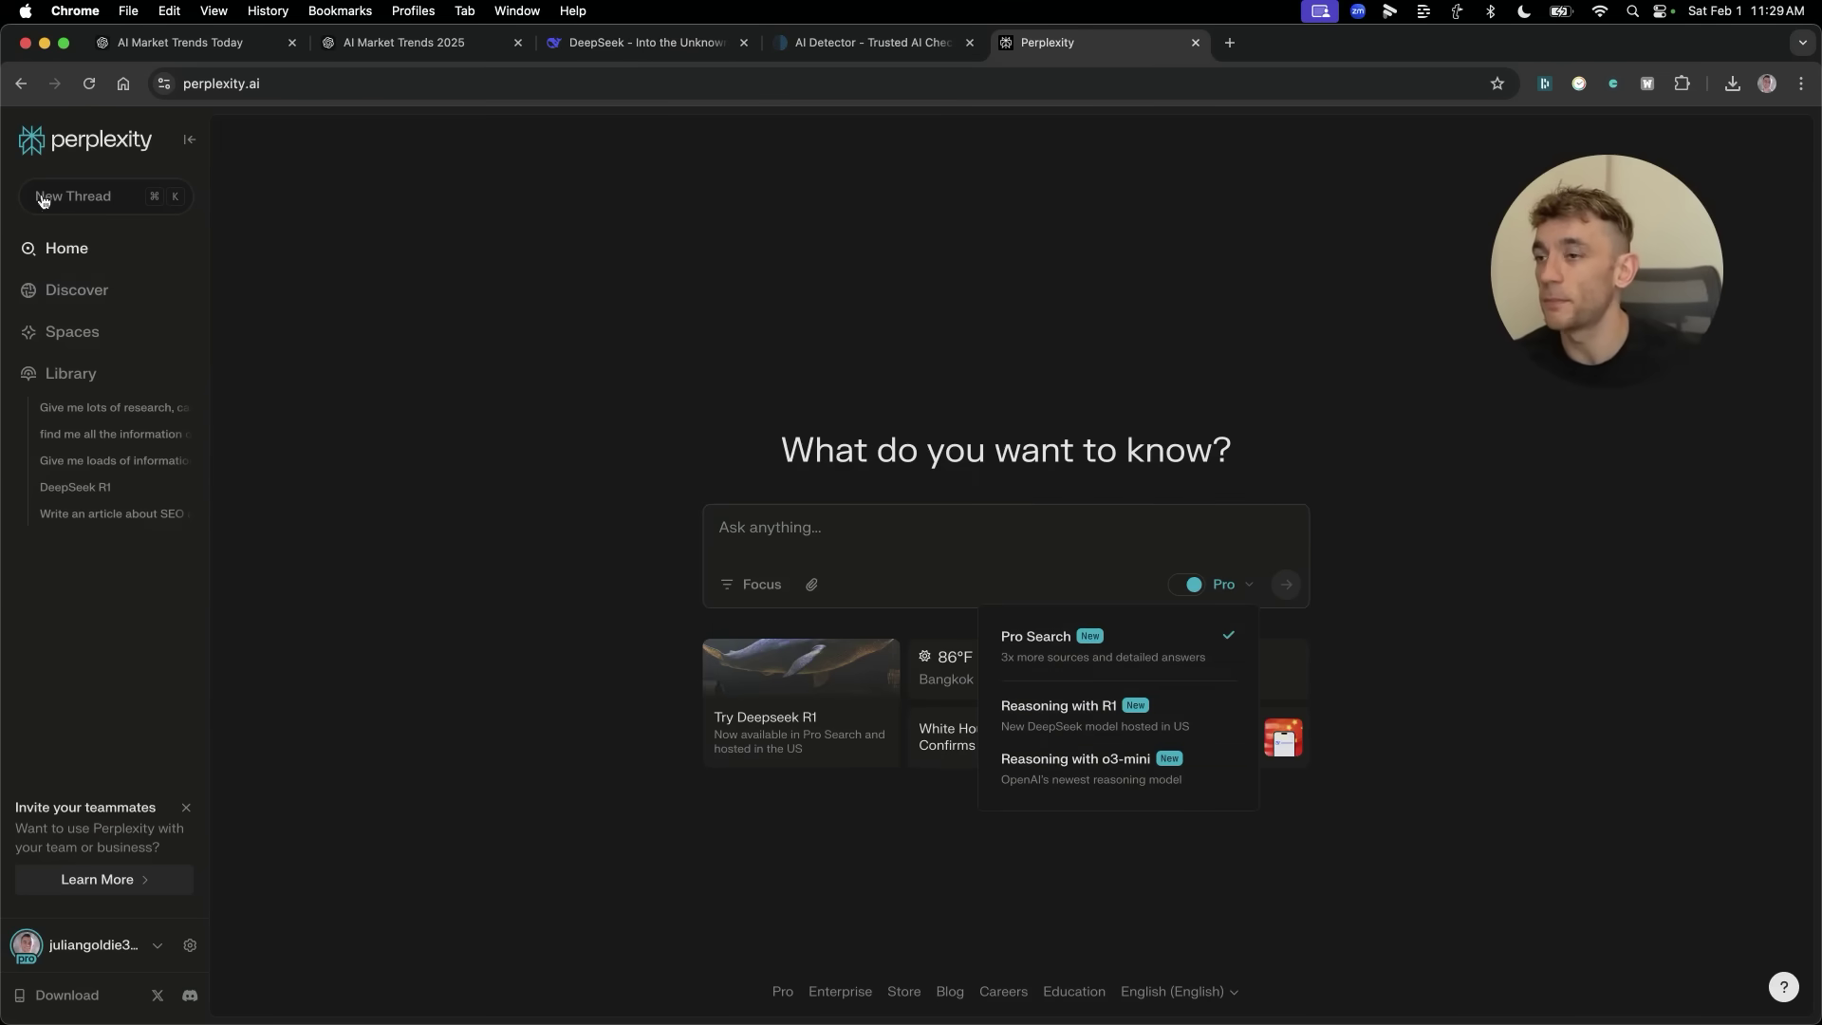
pyautogui.click(1117, 724)
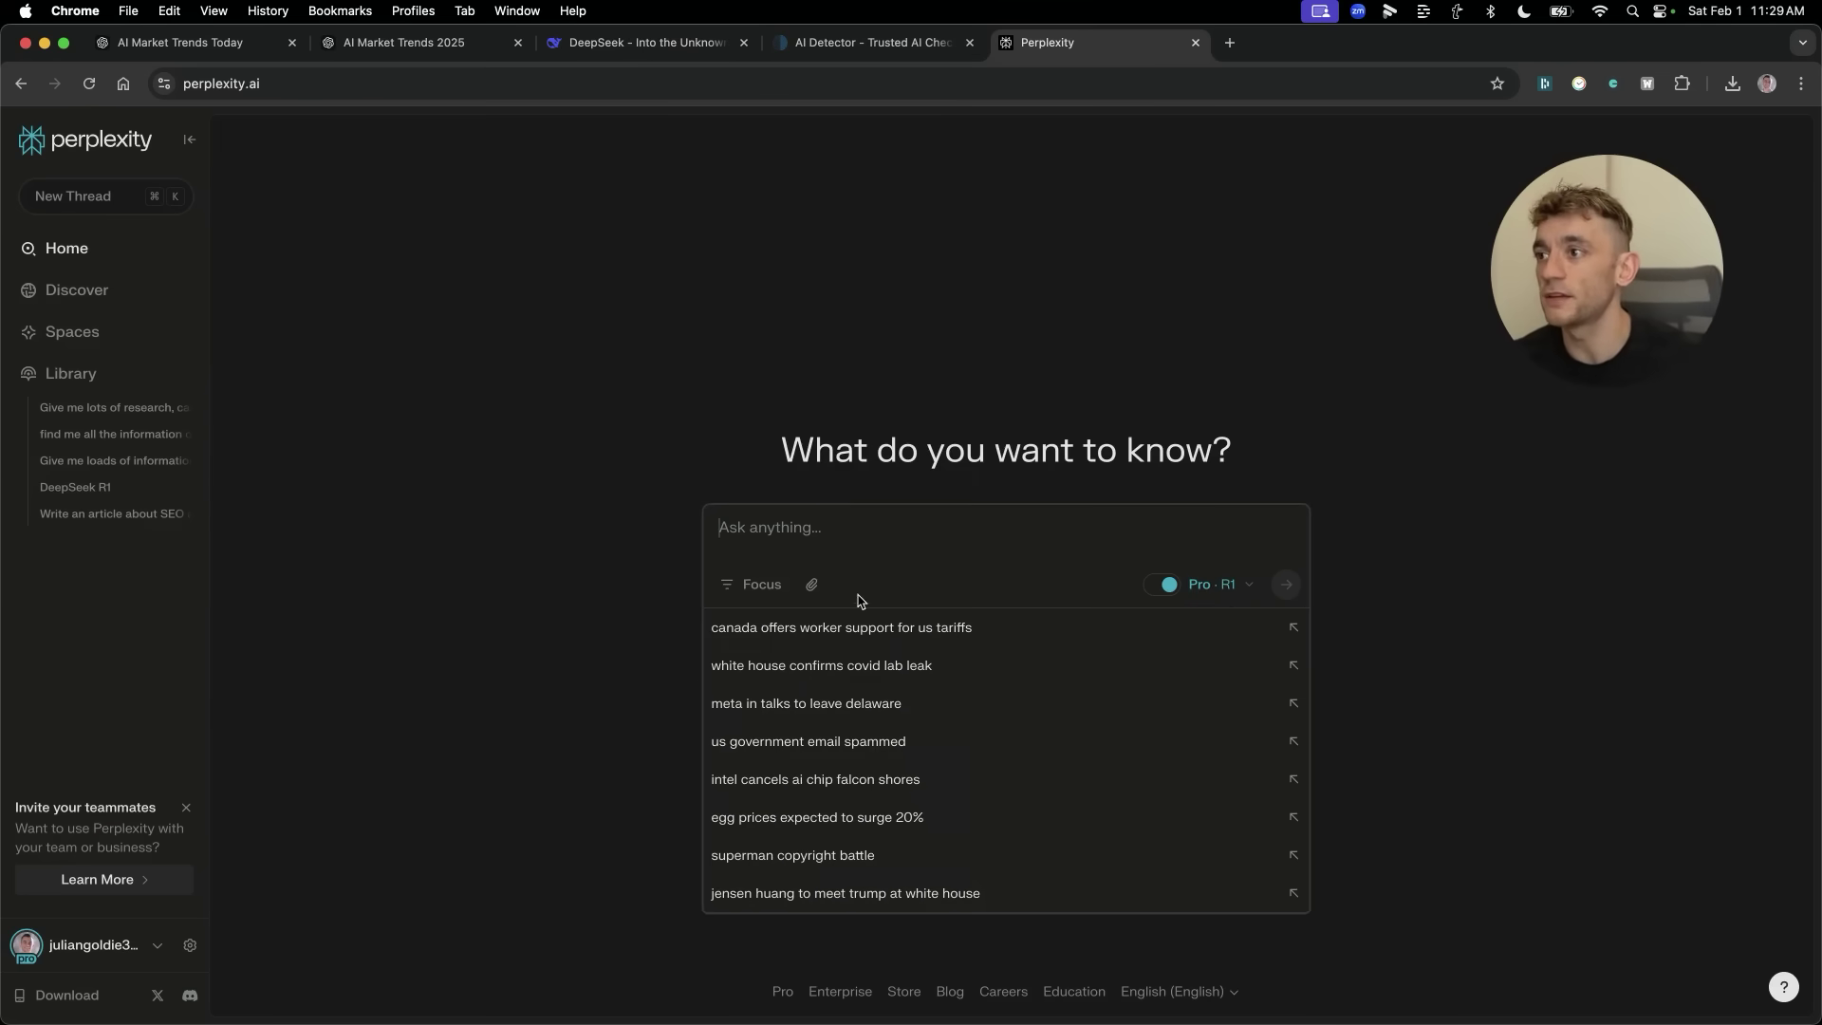
pyautogui.write("Analyze the market trends in the AI industry based on today's al news headlines.")
pyautogui.scroll(-2, 848, 519)
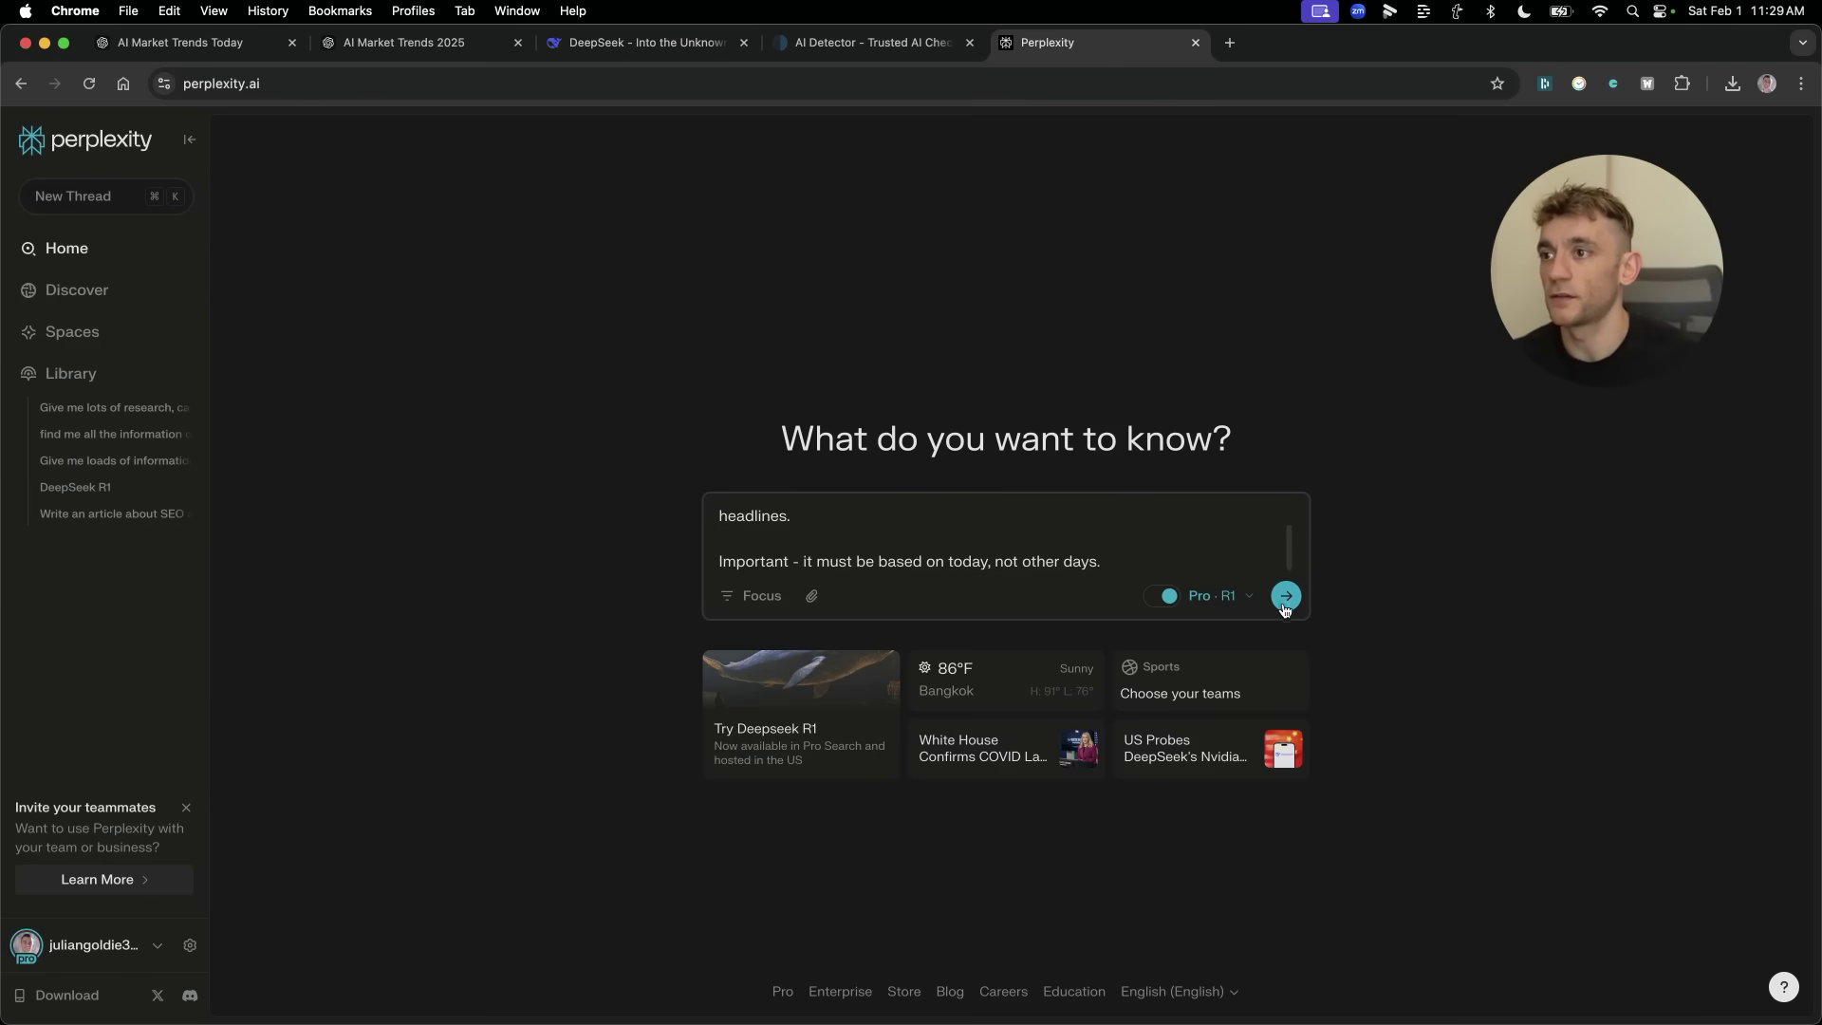
pyautogui.press('Return')
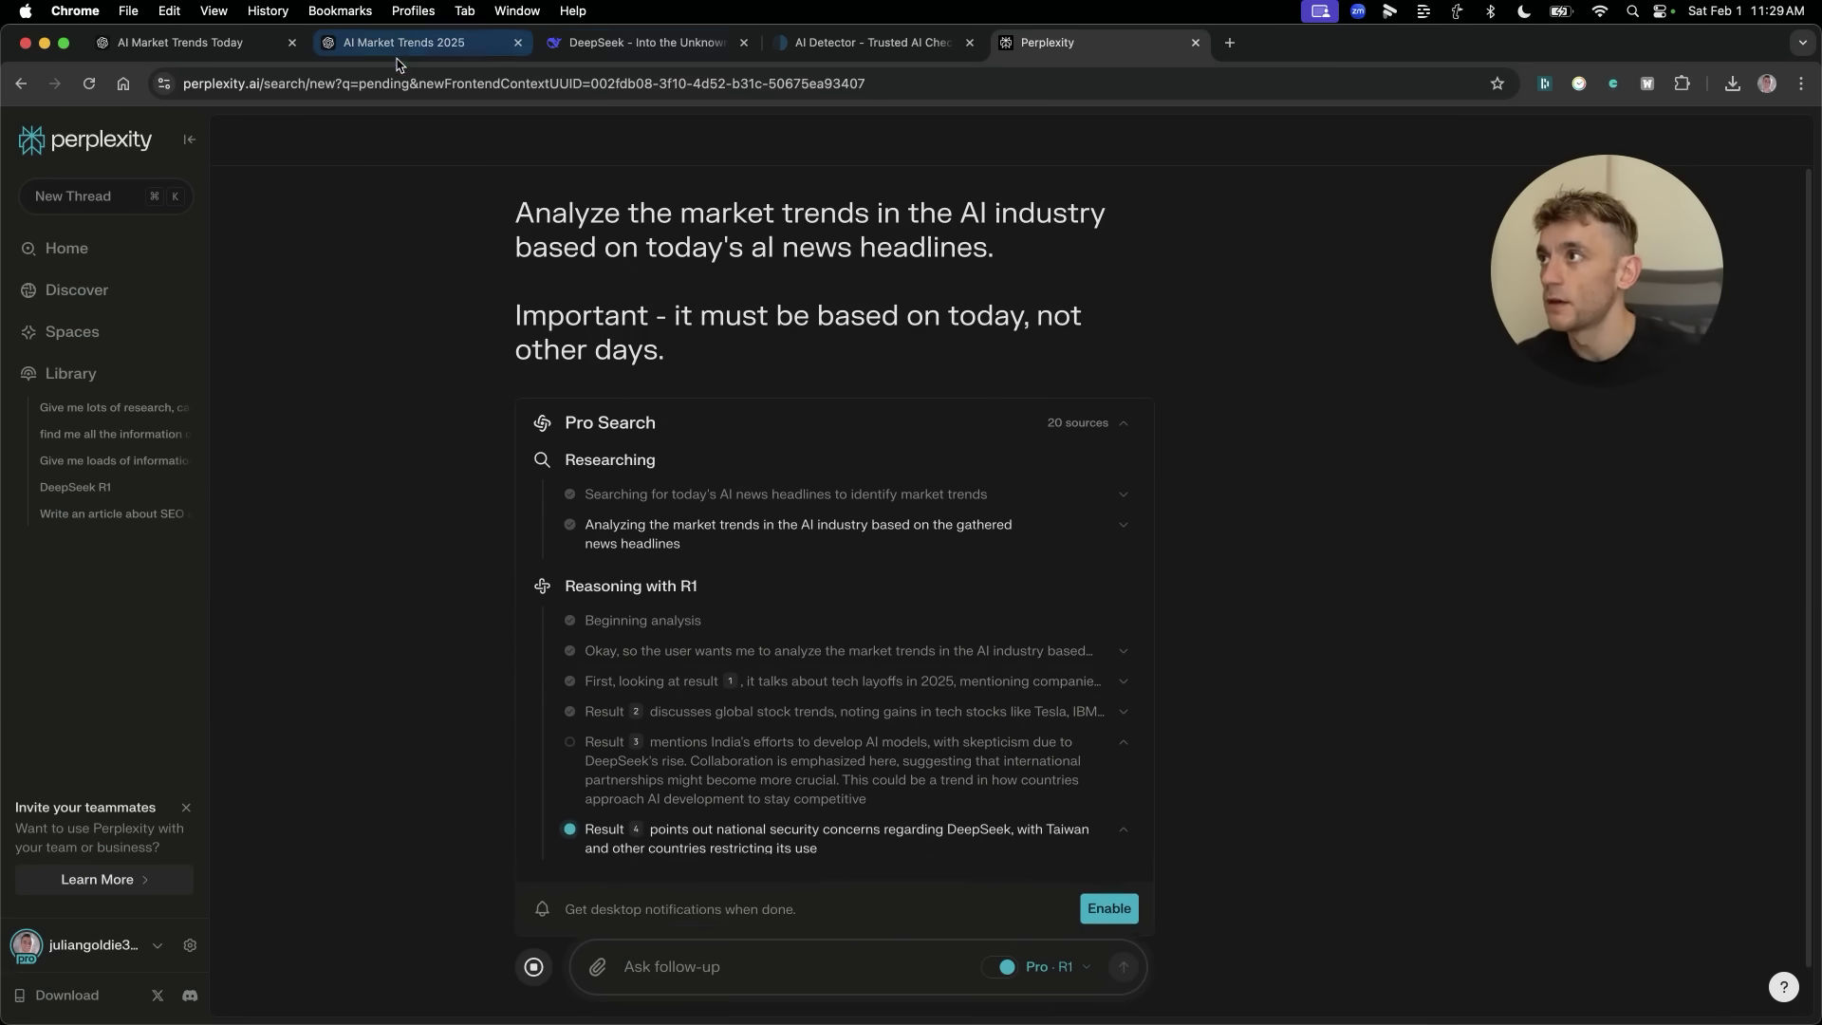
pyautogui.click(209, 55)
# Enlarge the o3-mini-high 'AI Market Trends Today' chat and check the prompt's date requirement.
pyautogui.scroll(10, 886, 463)
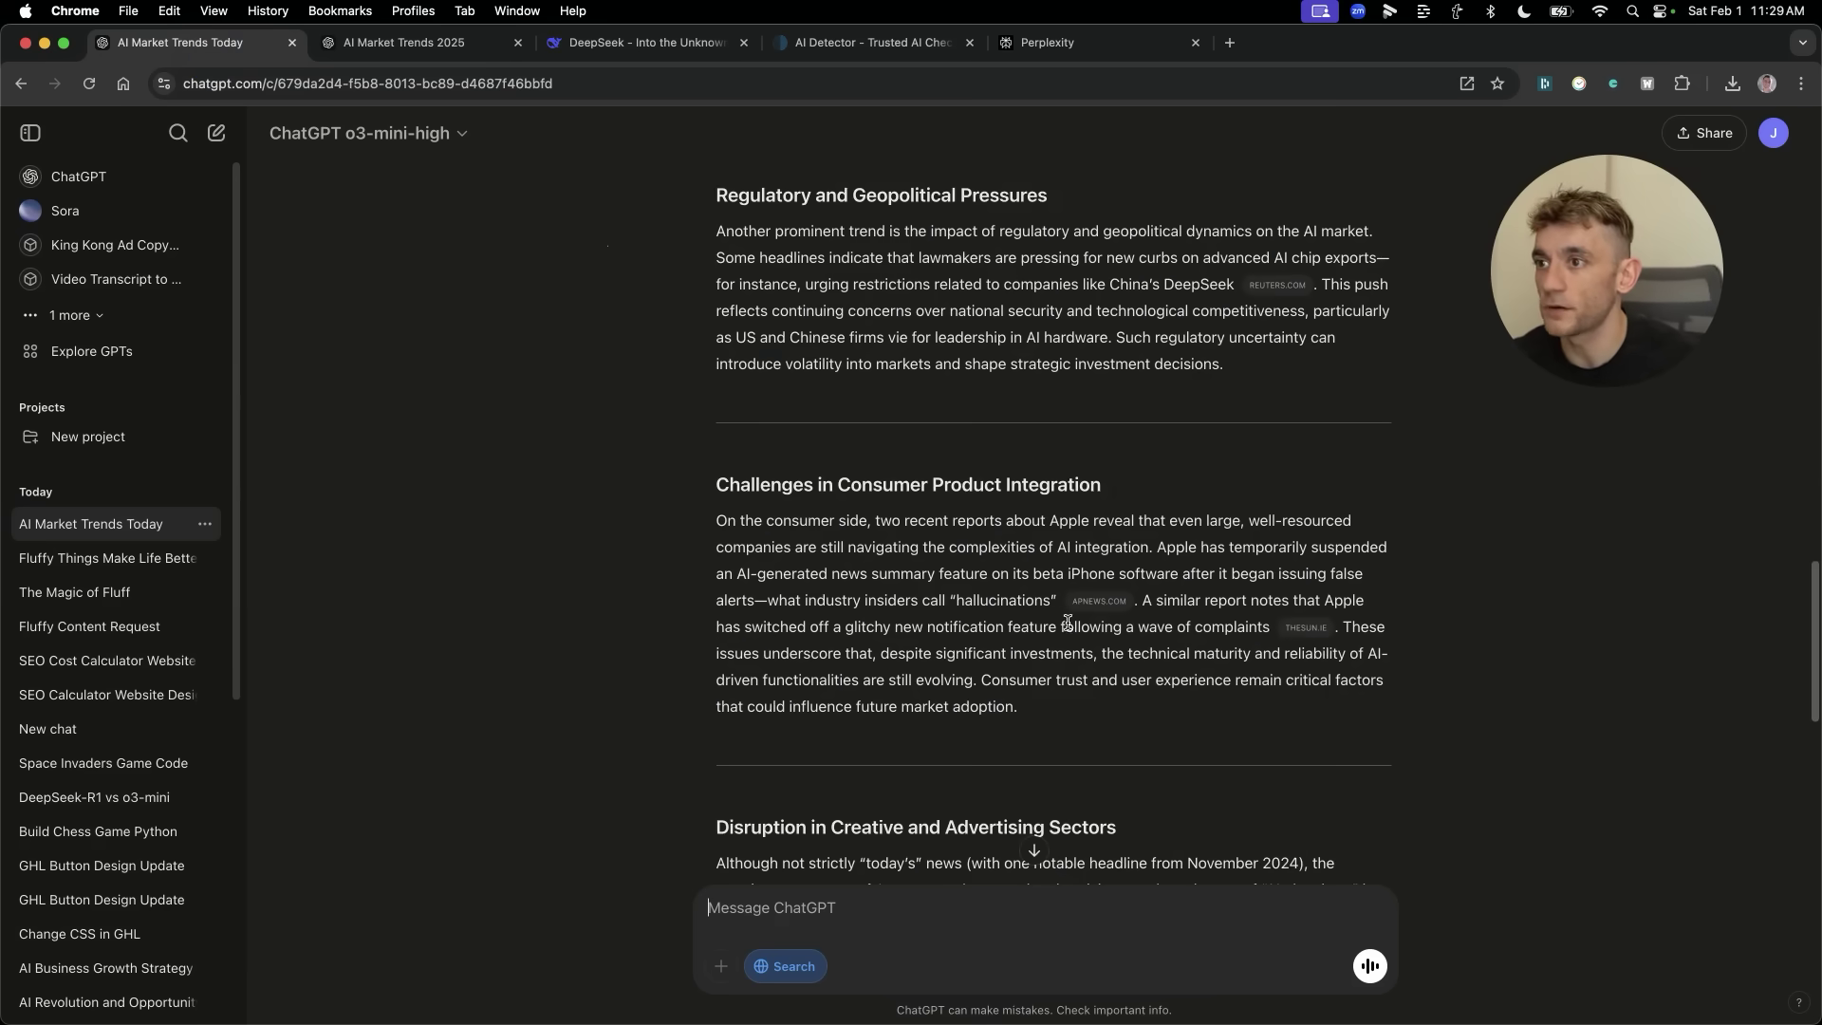
pyautogui.scroll(15, 1067, 621)
pyautogui.press('super+equal')
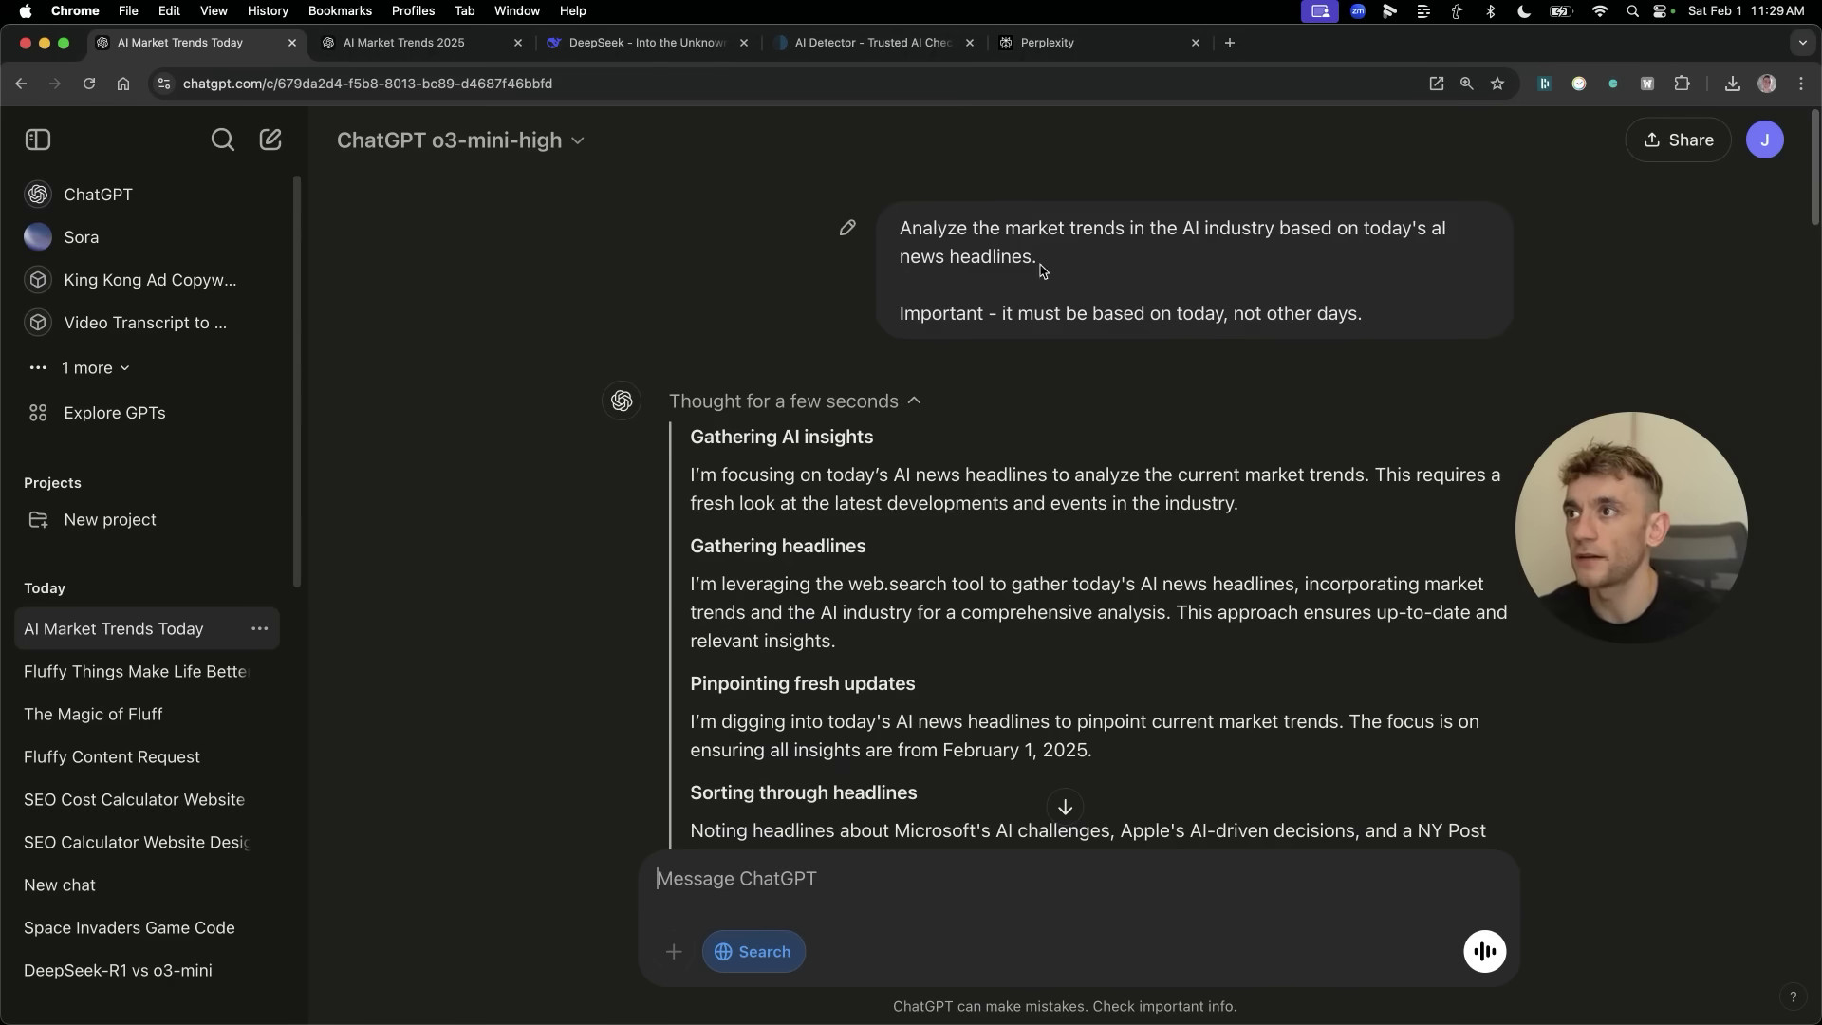
pyautogui.moveTo(1363, 314); pyautogui.dragTo(1283, 309)
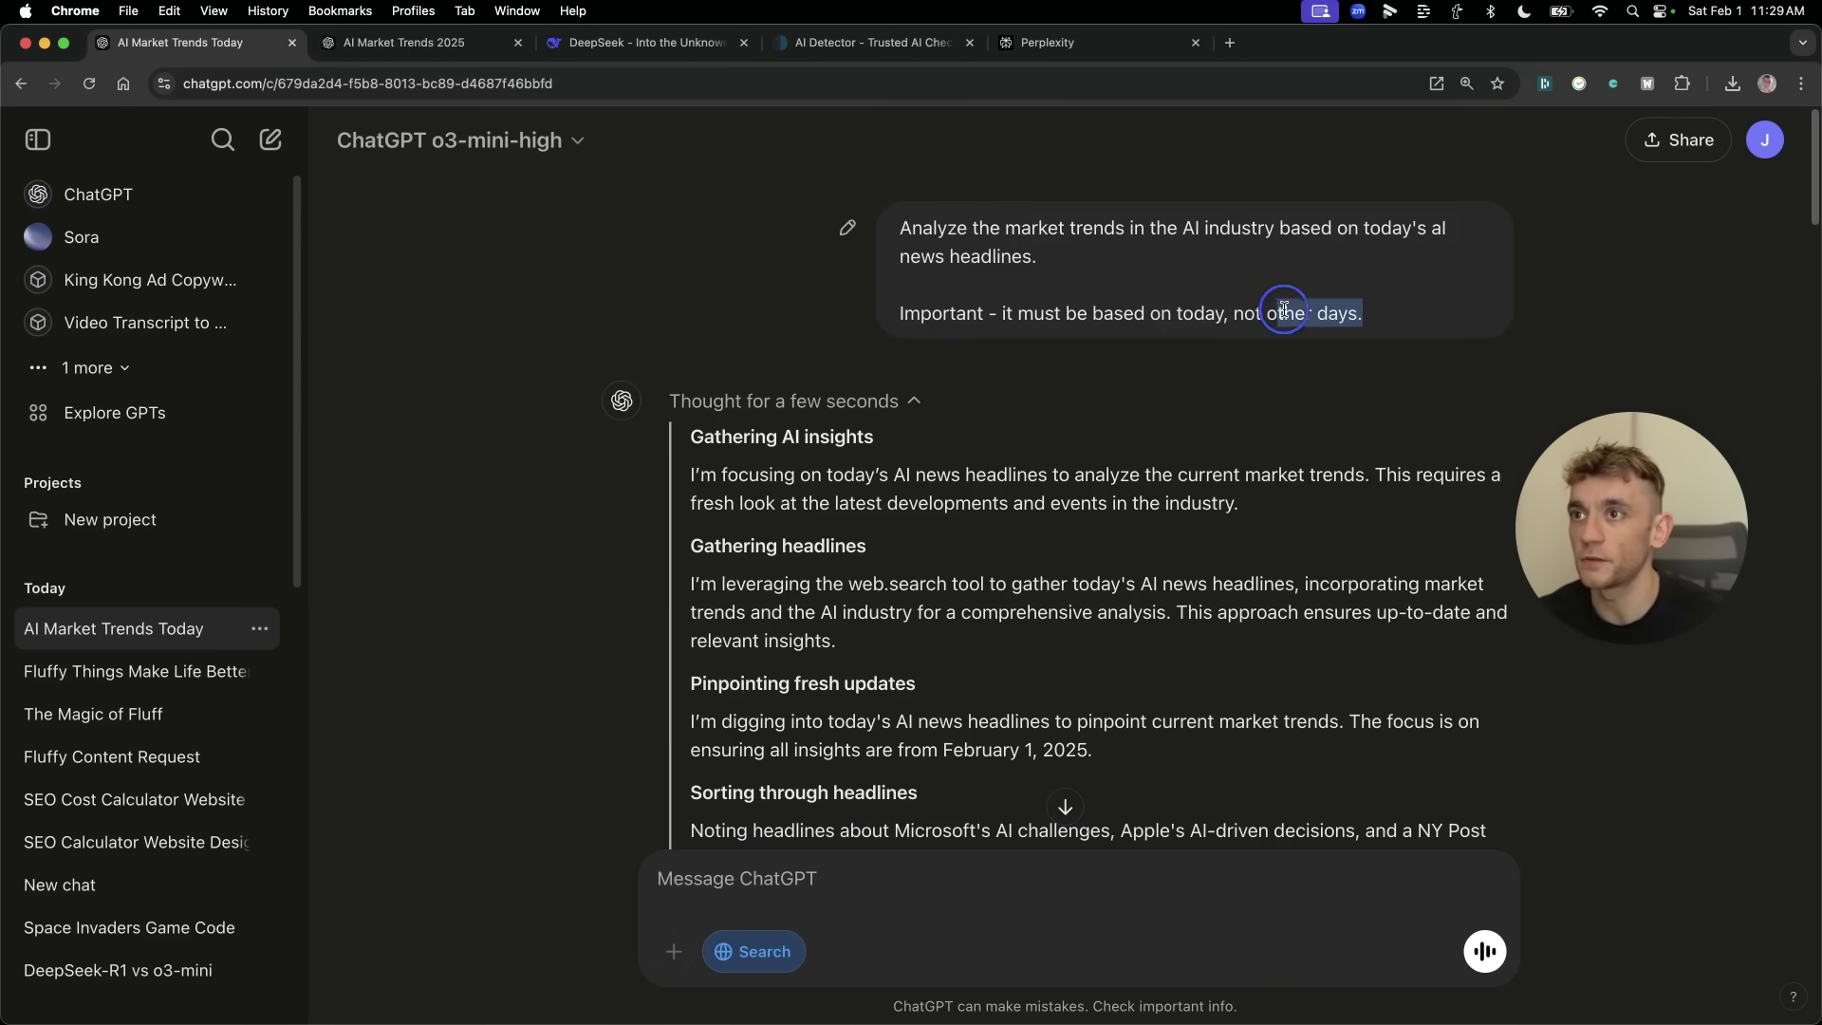
pyautogui.click(919, 313)
pyautogui.scroll(-10, 1239, 637)
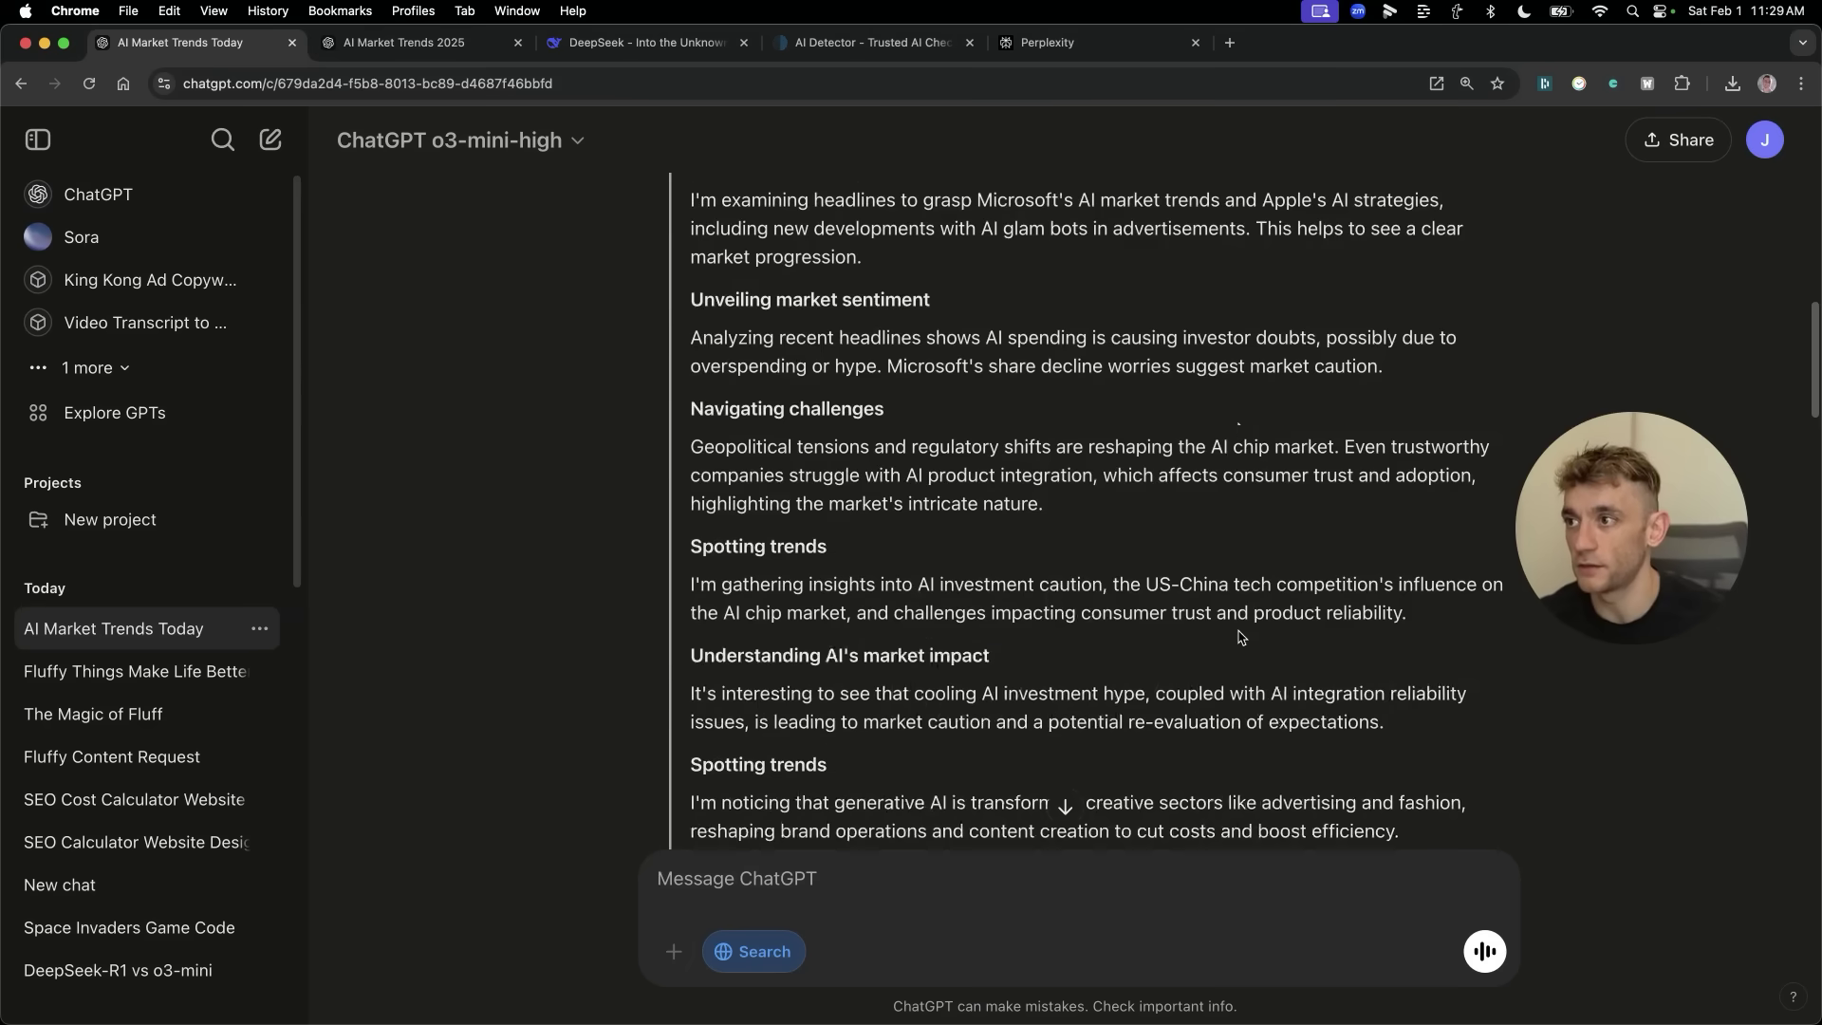
pyautogui.scroll(-10, 1239, 638)
# Read down through the answer, checking its citation chips.
pyautogui.moveTo(816, 435)
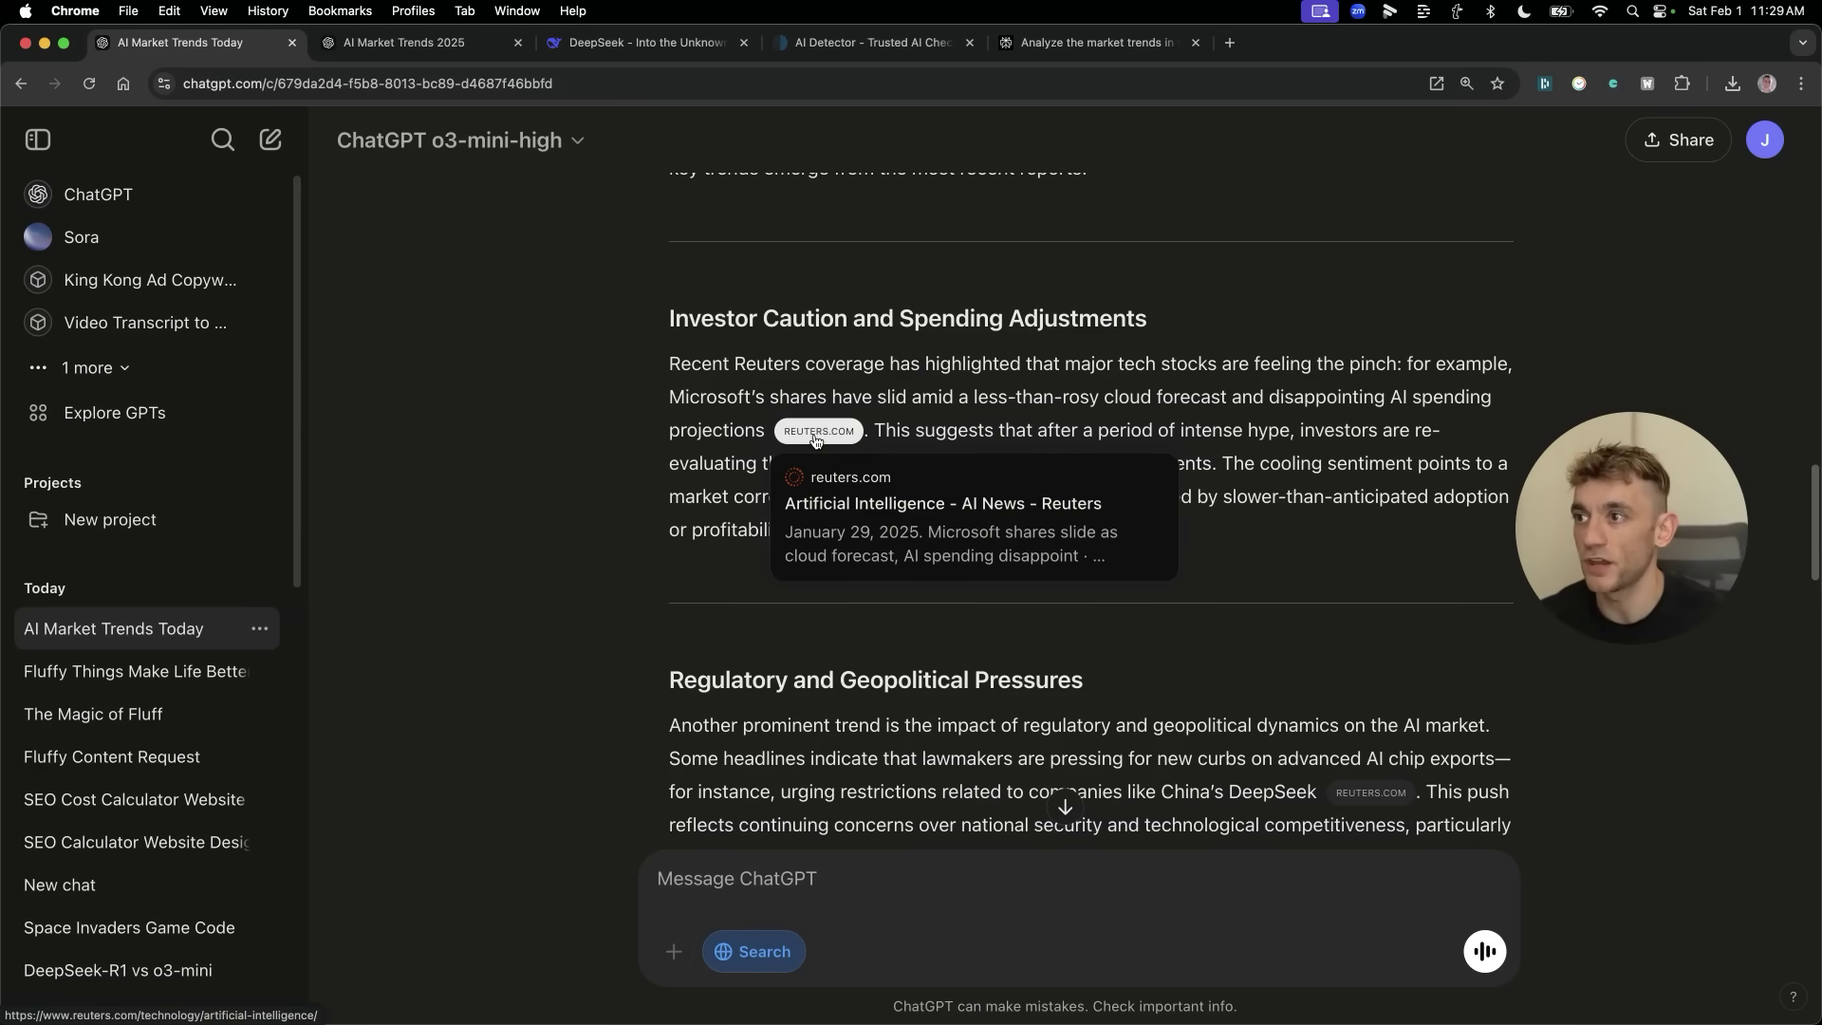
pyautogui.scroll(-3, 1491, 654)
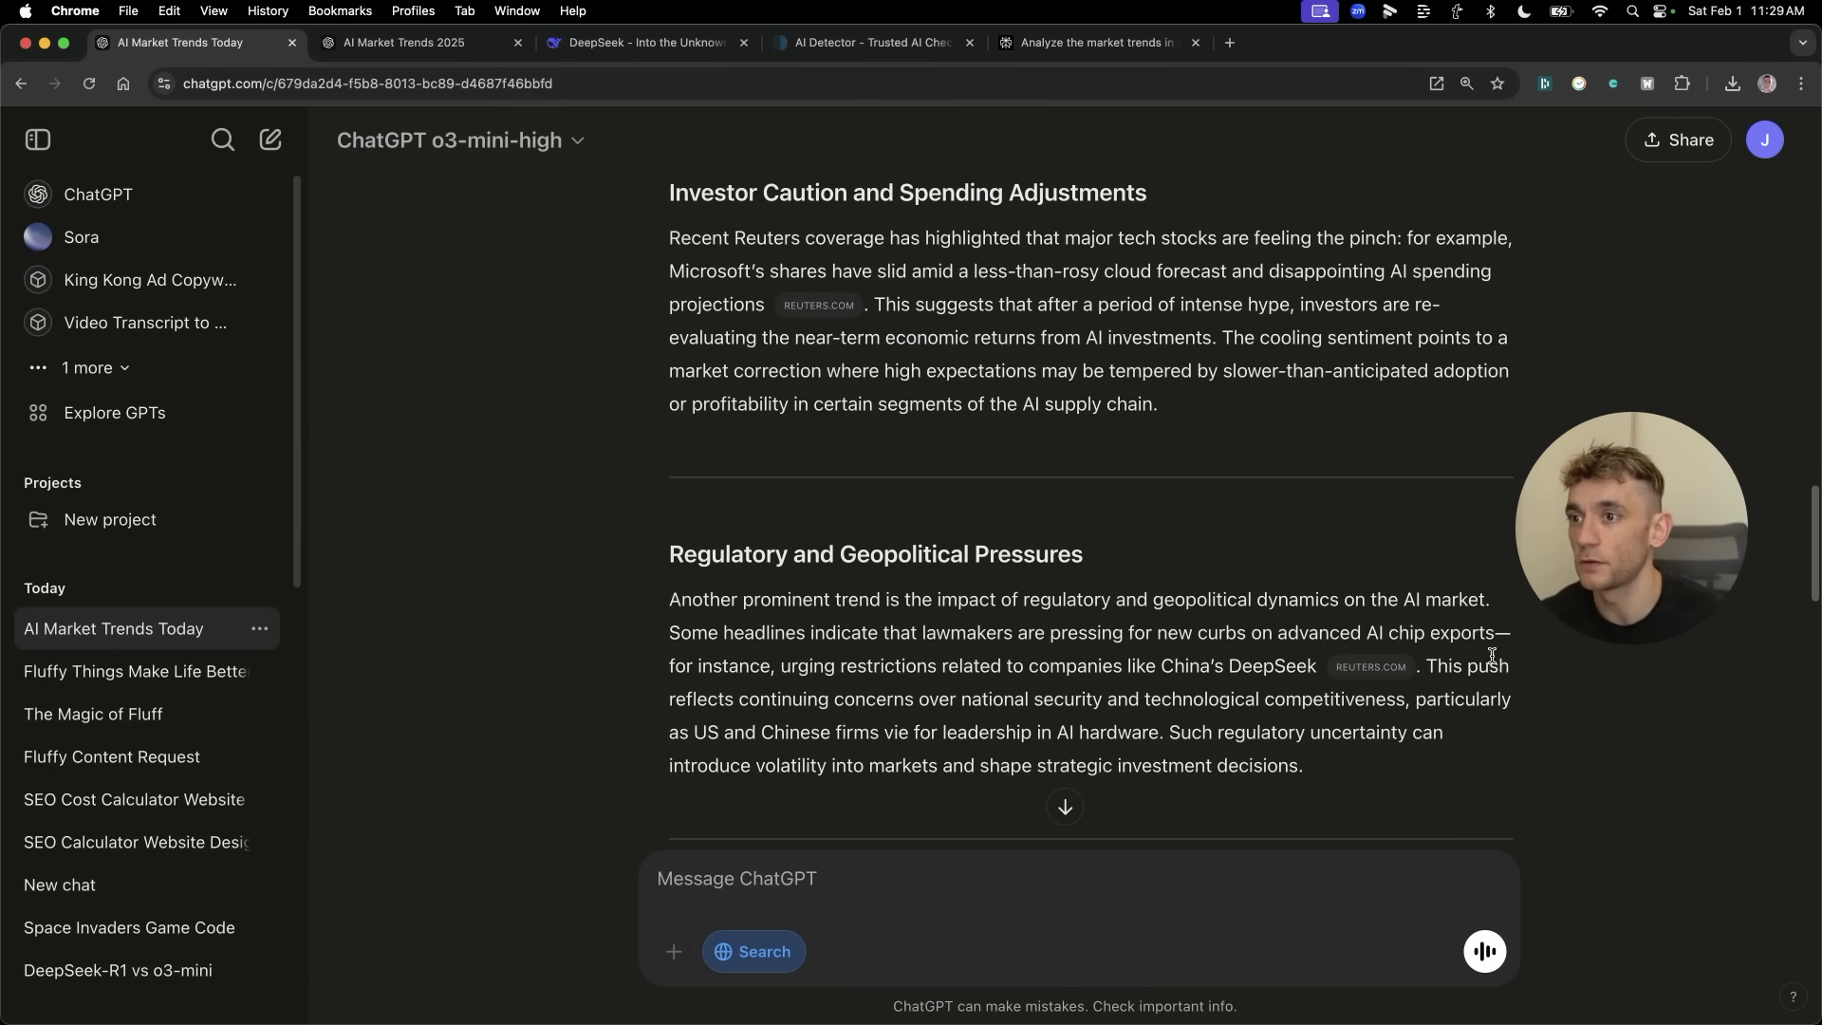
pyautogui.moveTo(1388, 674)
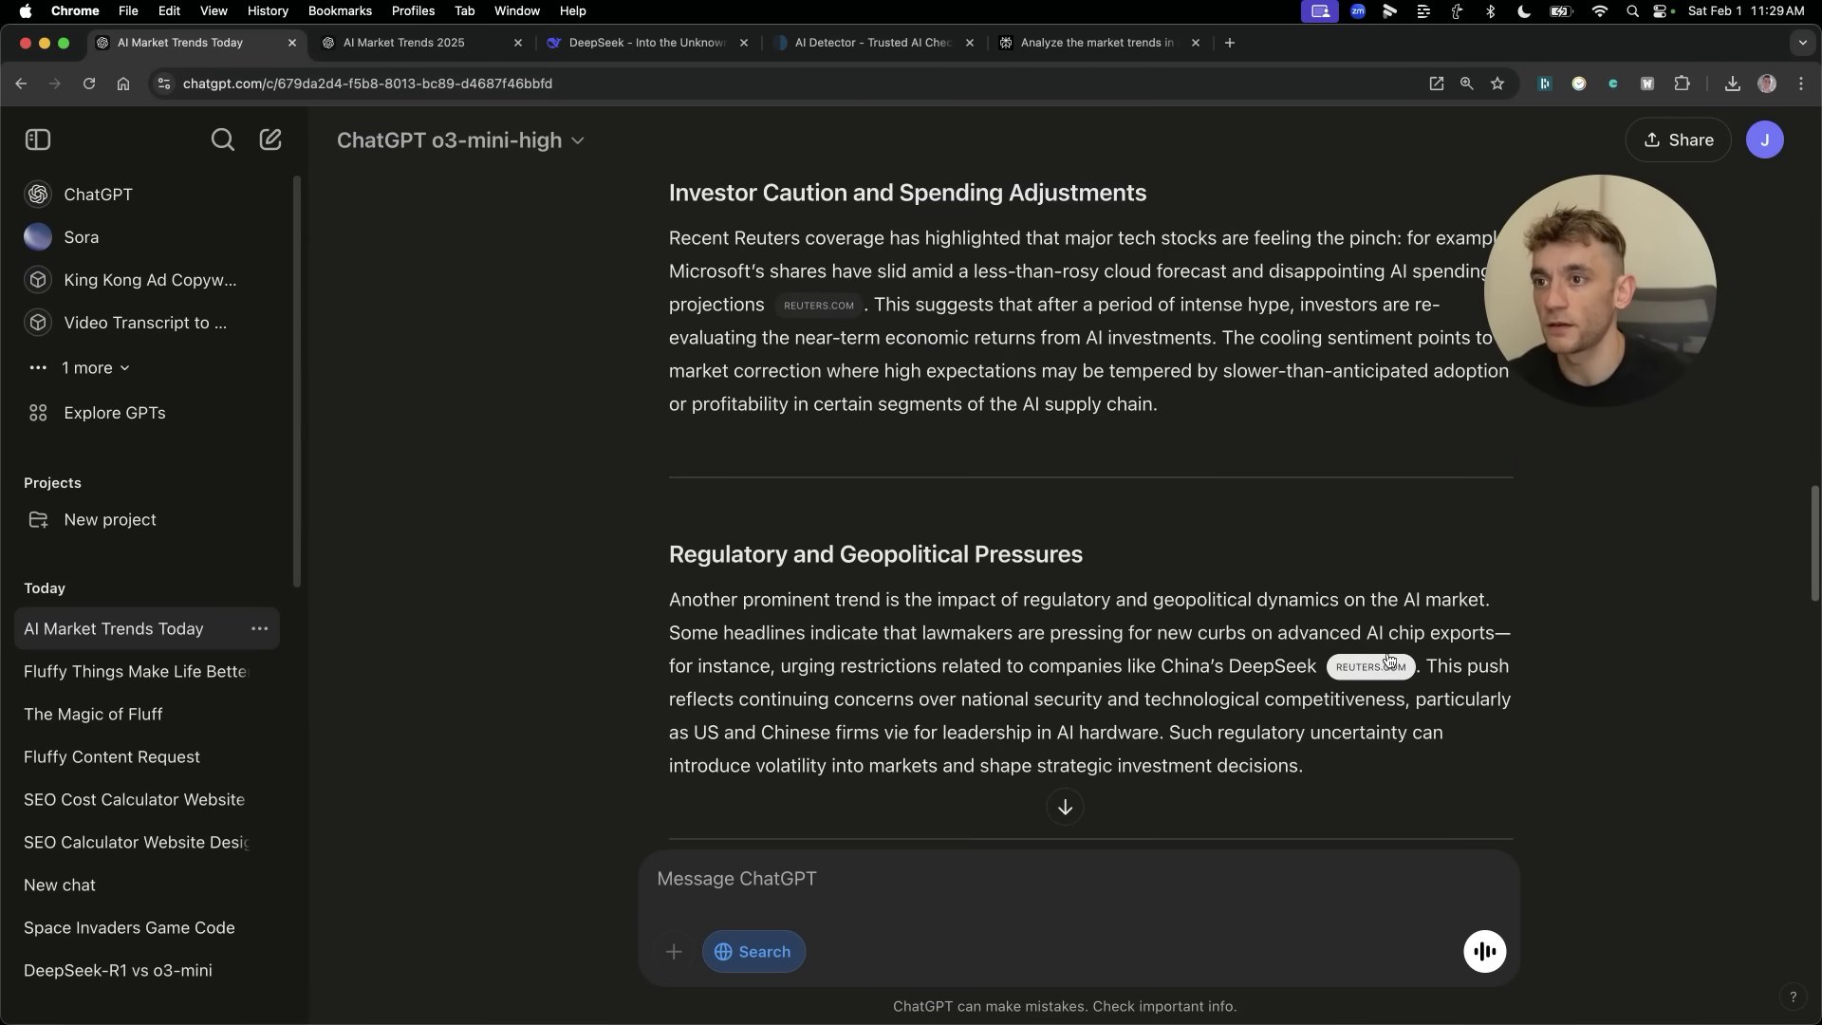
pyautogui.scroll(-5, 1366, 676)
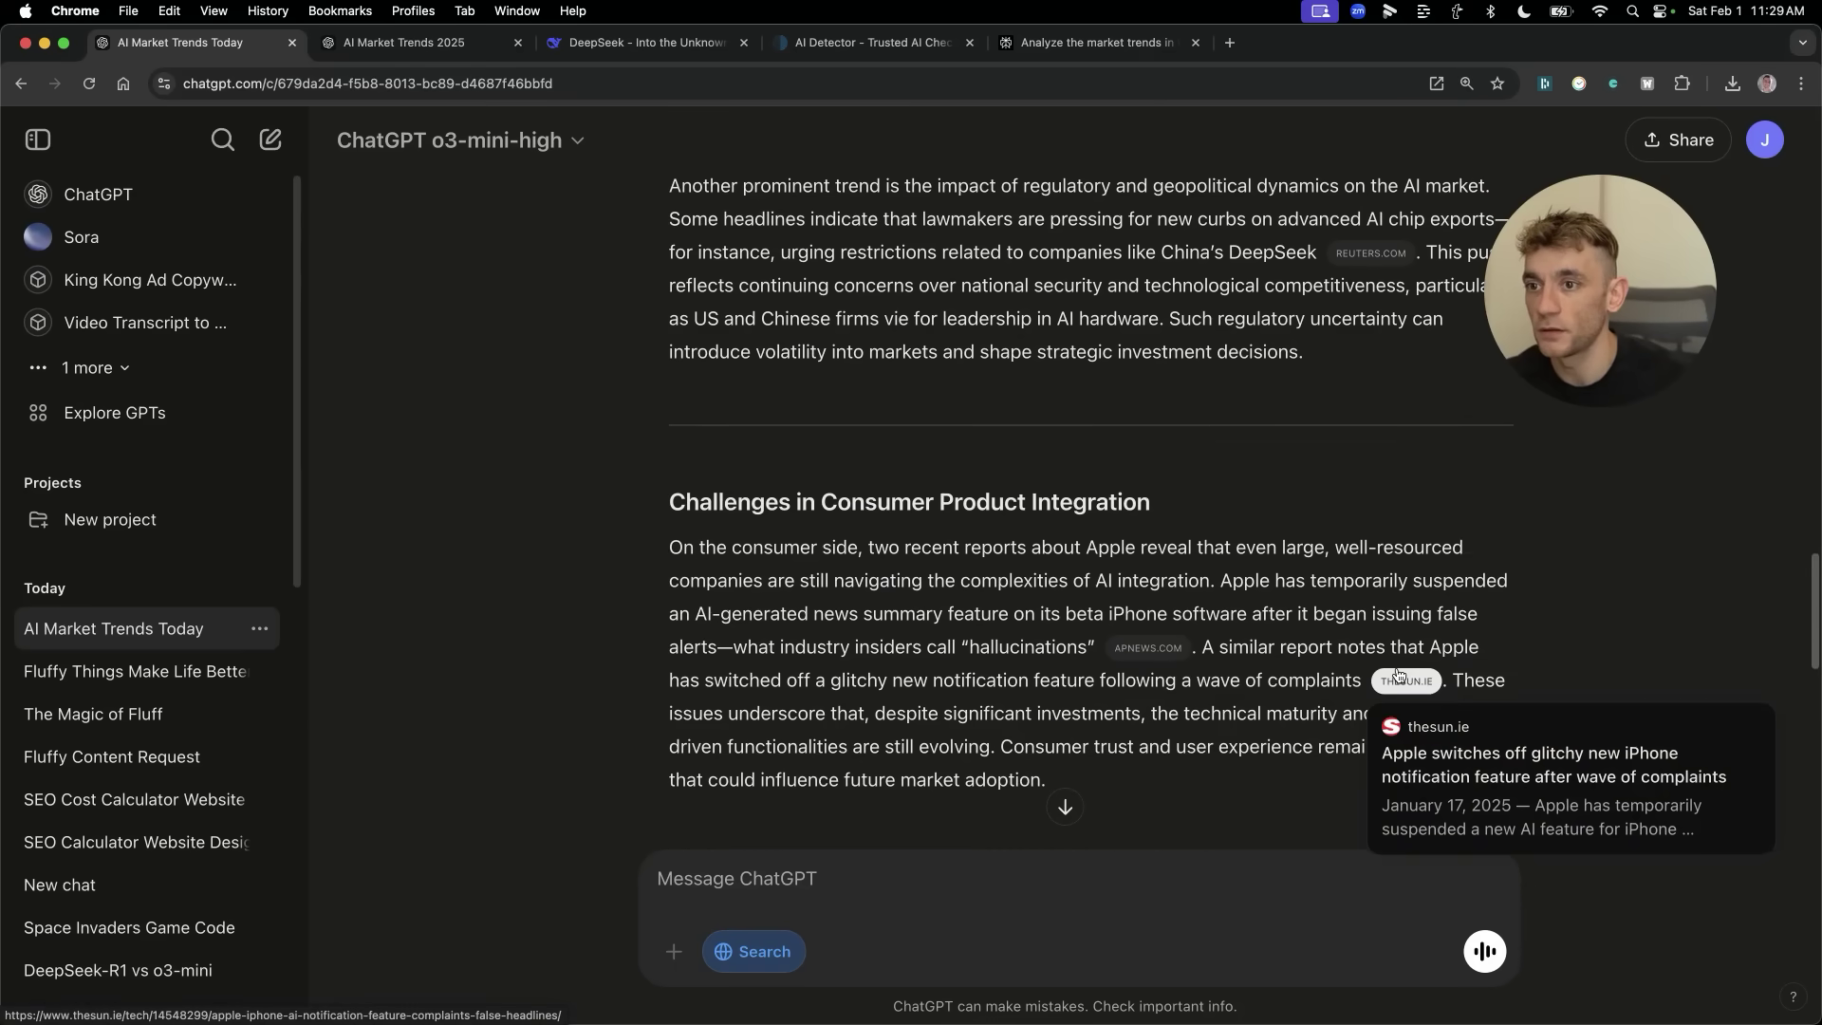
pyautogui.scroll(-6, 1397, 674)
pyautogui.moveTo(866, 538)
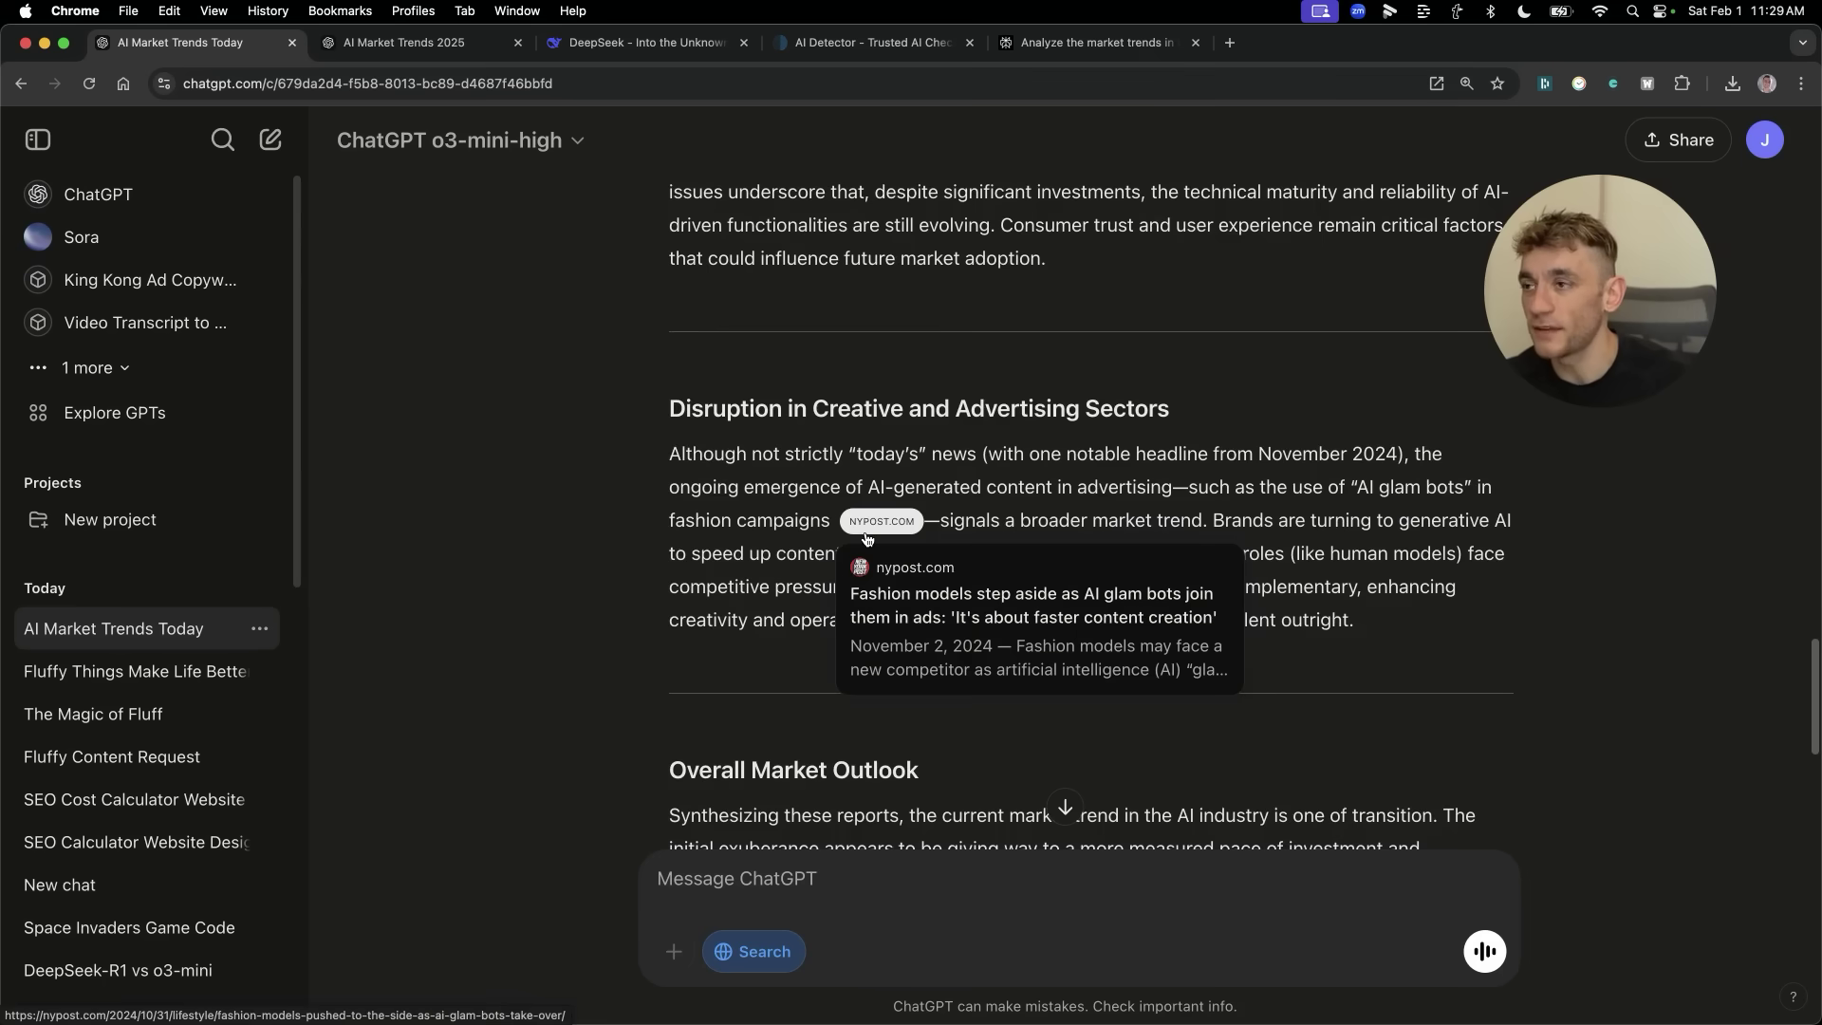
pyautogui.scroll(-5, 867, 538)
# Highlight the Overall Market Outlook section, then switch to the 'AI Market Trends 2025' chat.
pyautogui.moveTo(667, 383); pyautogui.dragTo(946, 661)
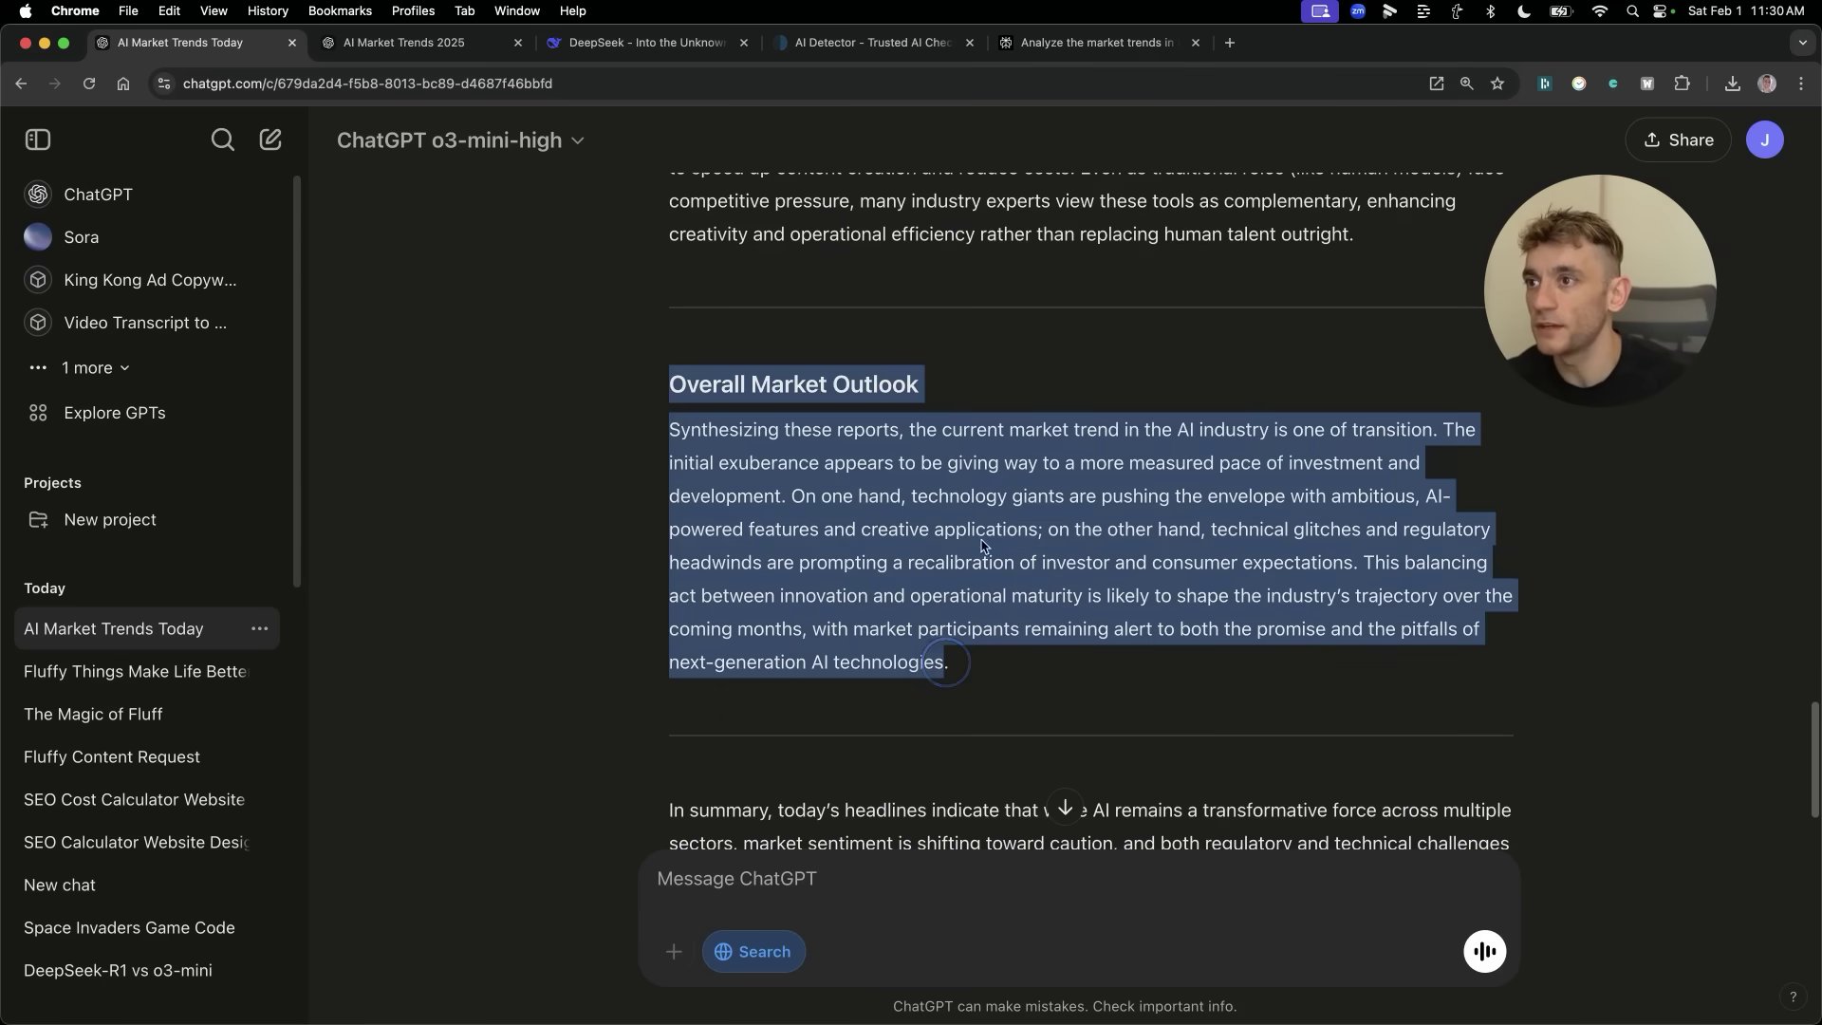
pyautogui.click(942, 599)
pyautogui.scroll(-2, 823, 711)
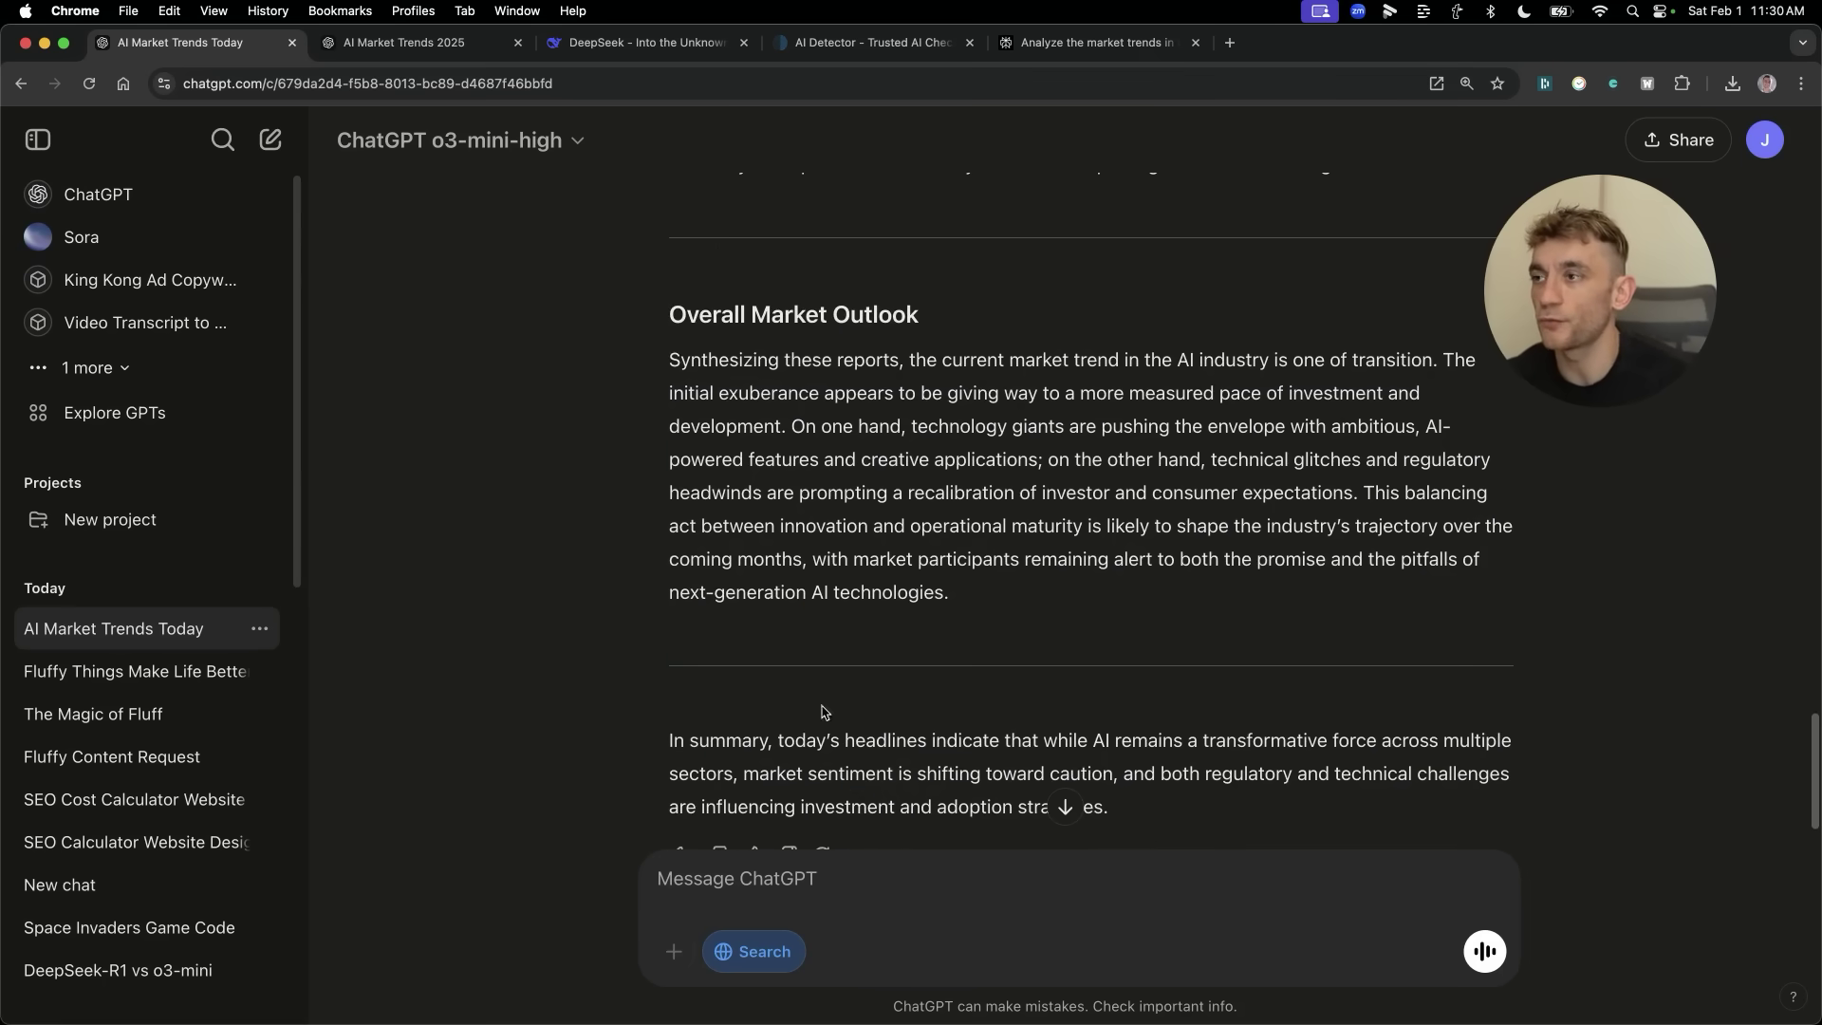
pyautogui.moveTo(667, 315); pyautogui.dragTo(969, 632)
pyautogui.scroll(1, 1113, 656)
pyautogui.click(1113, 656)
pyautogui.moveTo(1113, 655); pyautogui.dragTo(666, 374)
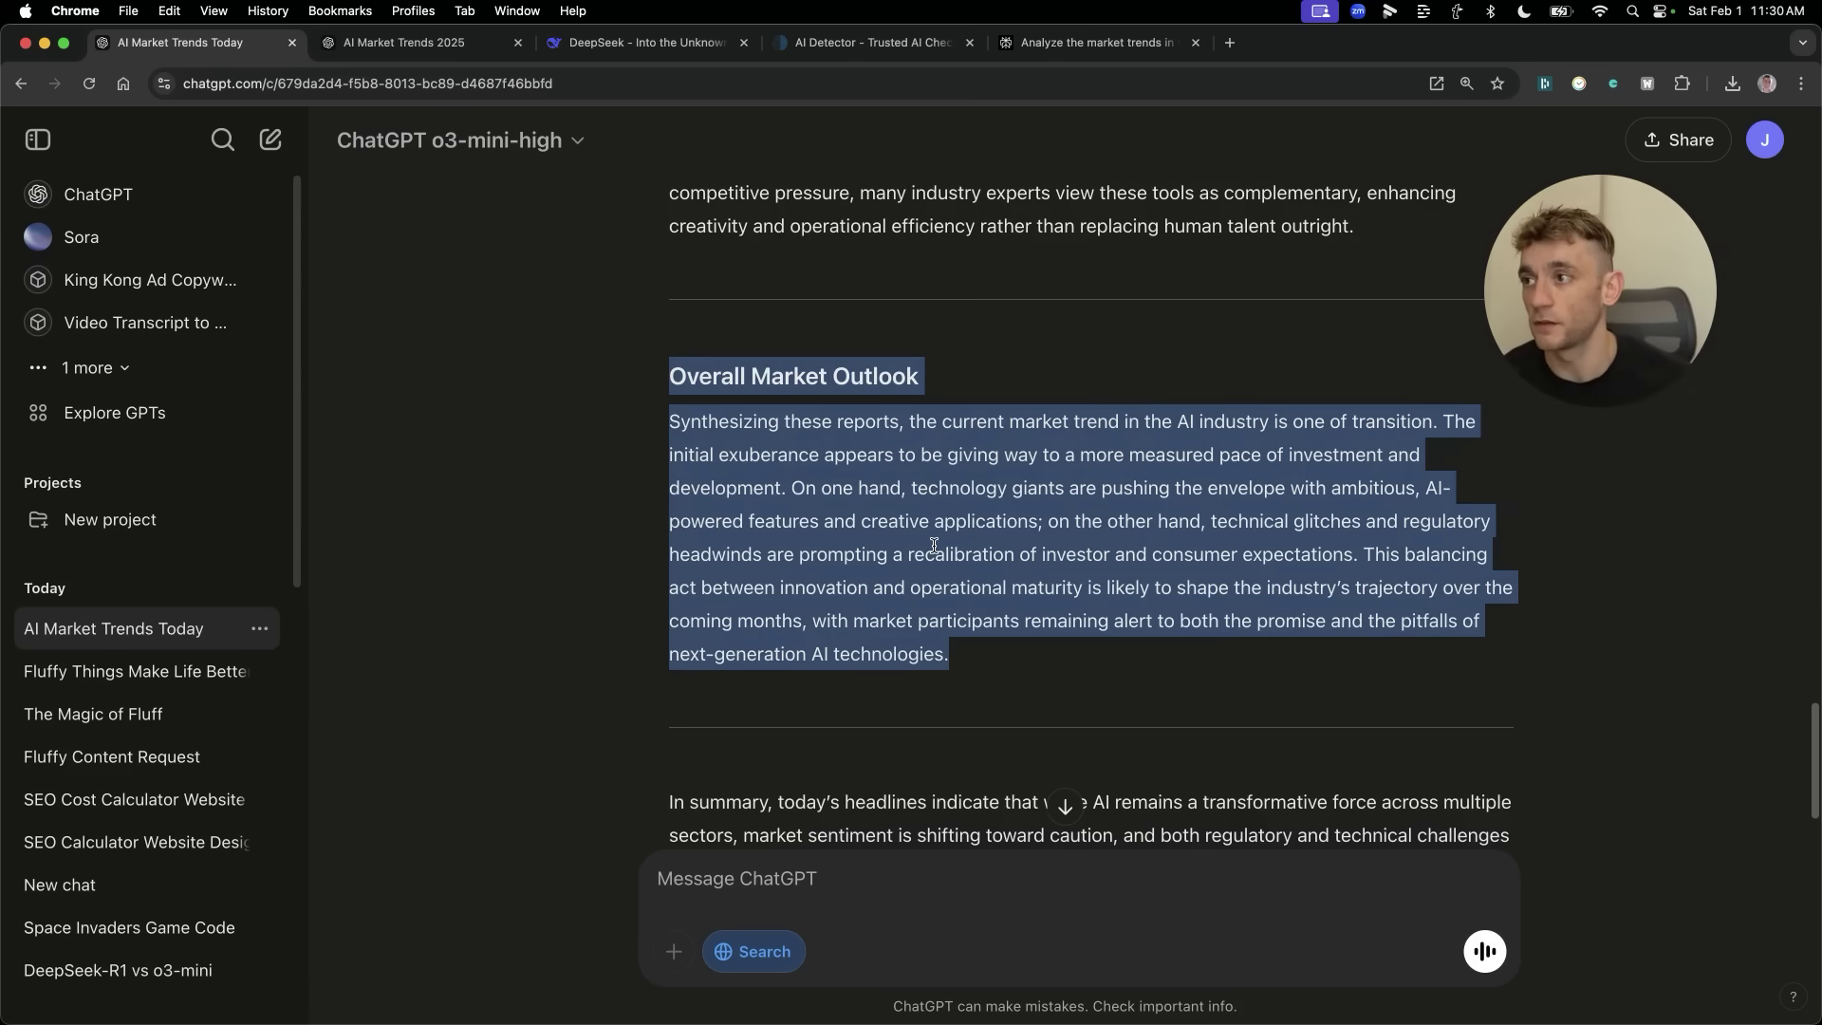
pyautogui.click(1056, 526)
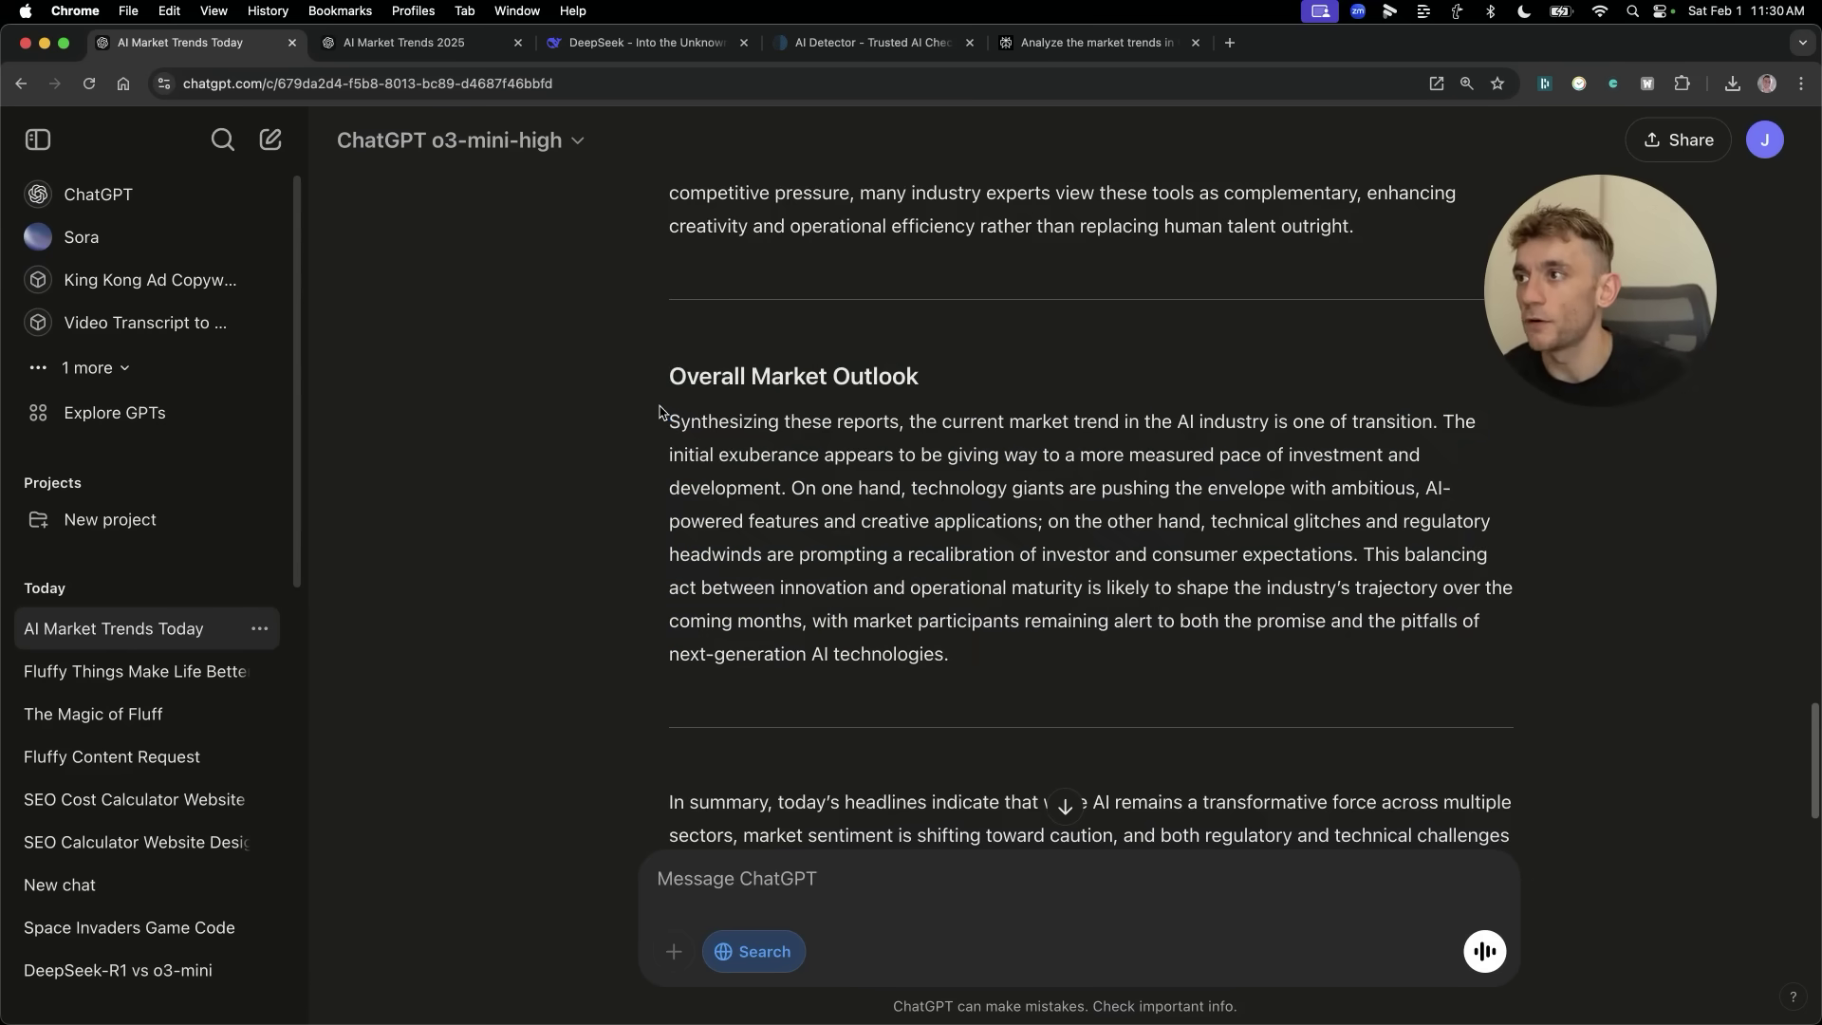
pyautogui.moveTo(668, 424); pyautogui.dragTo(1440, 427)
pyautogui.click(1440, 427)
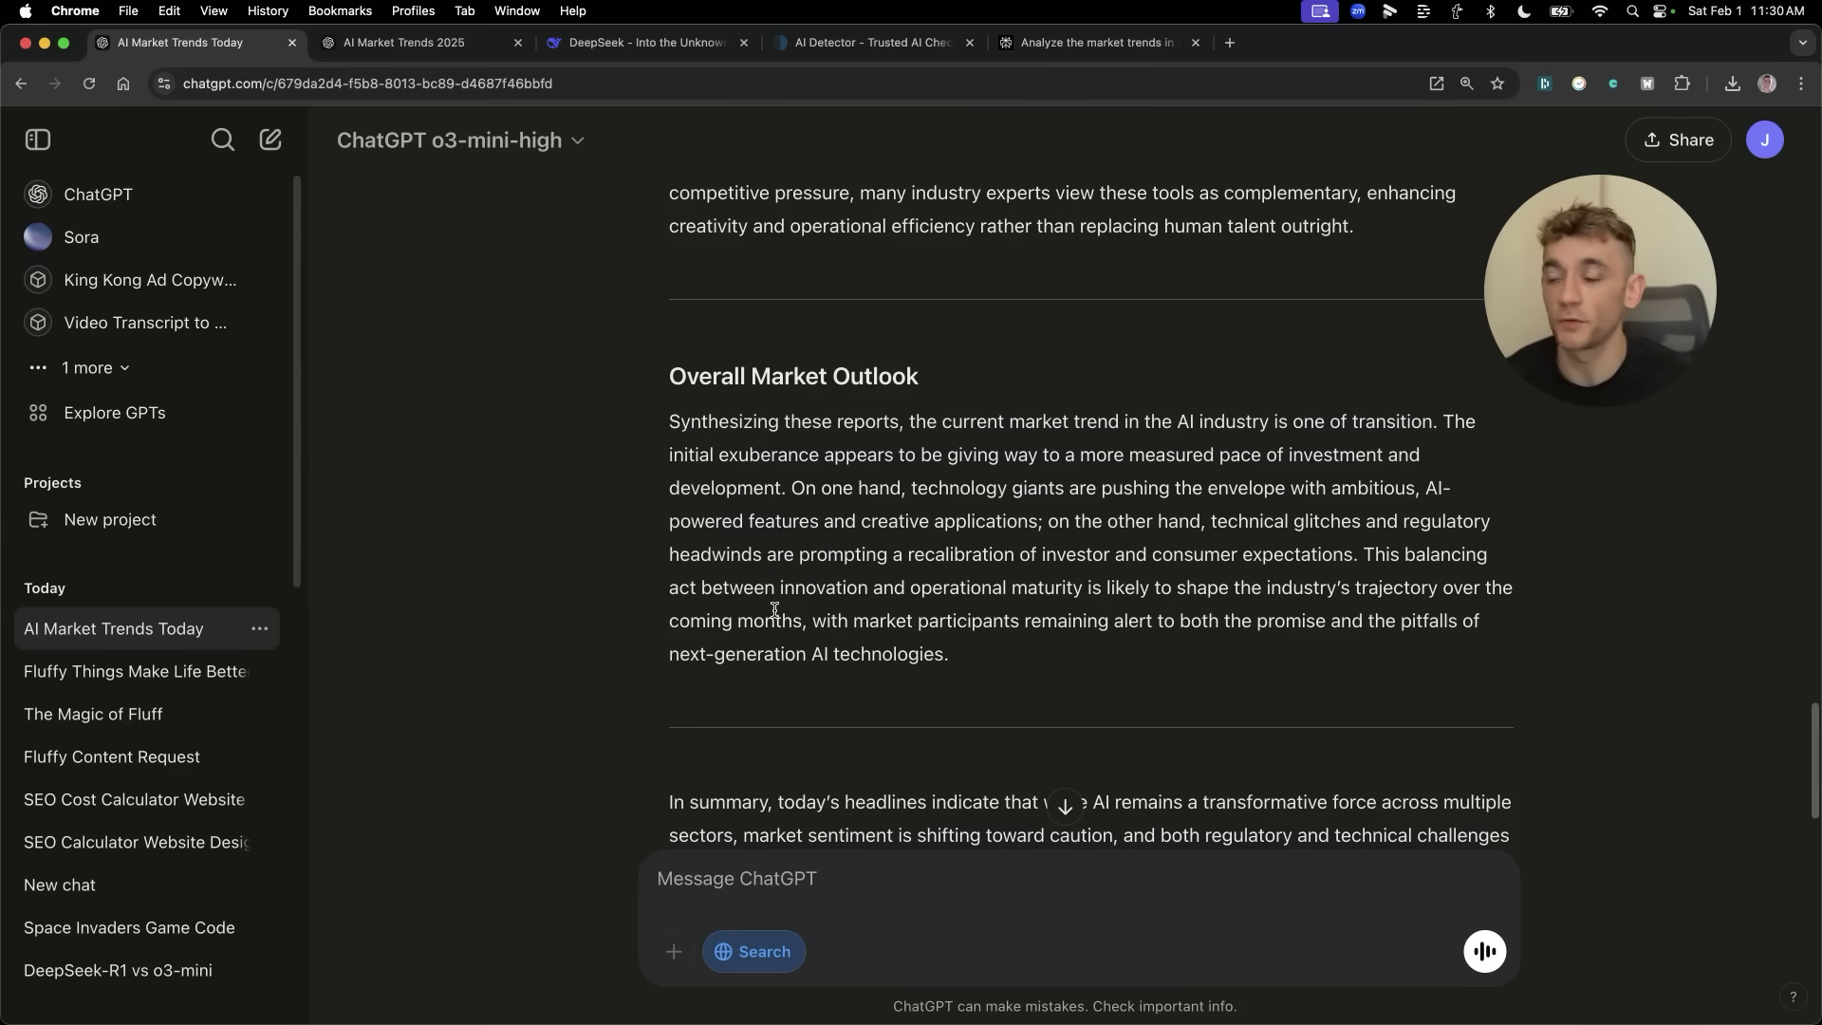
pyautogui.hotkey('ctrl', 'Tab')
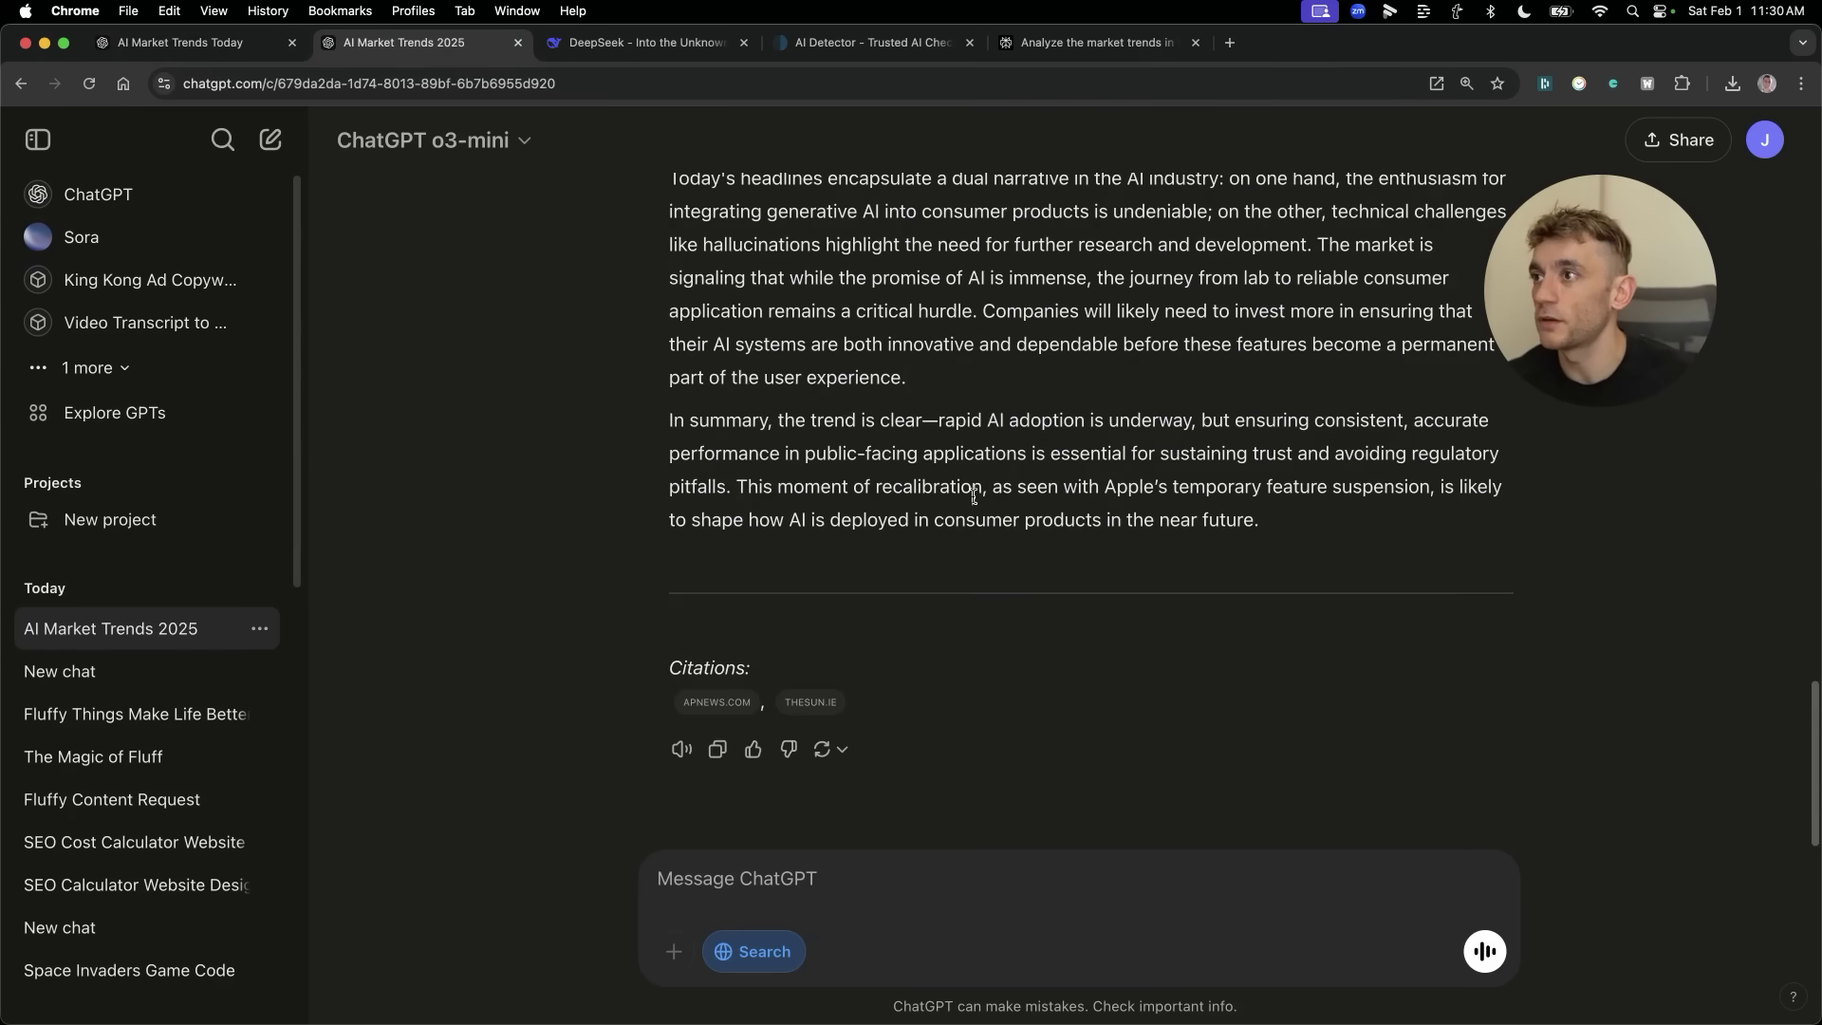
# Scroll through o3-mini's reply, highlighting its key trends.
pyautogui.scroll(15, 977, 503)
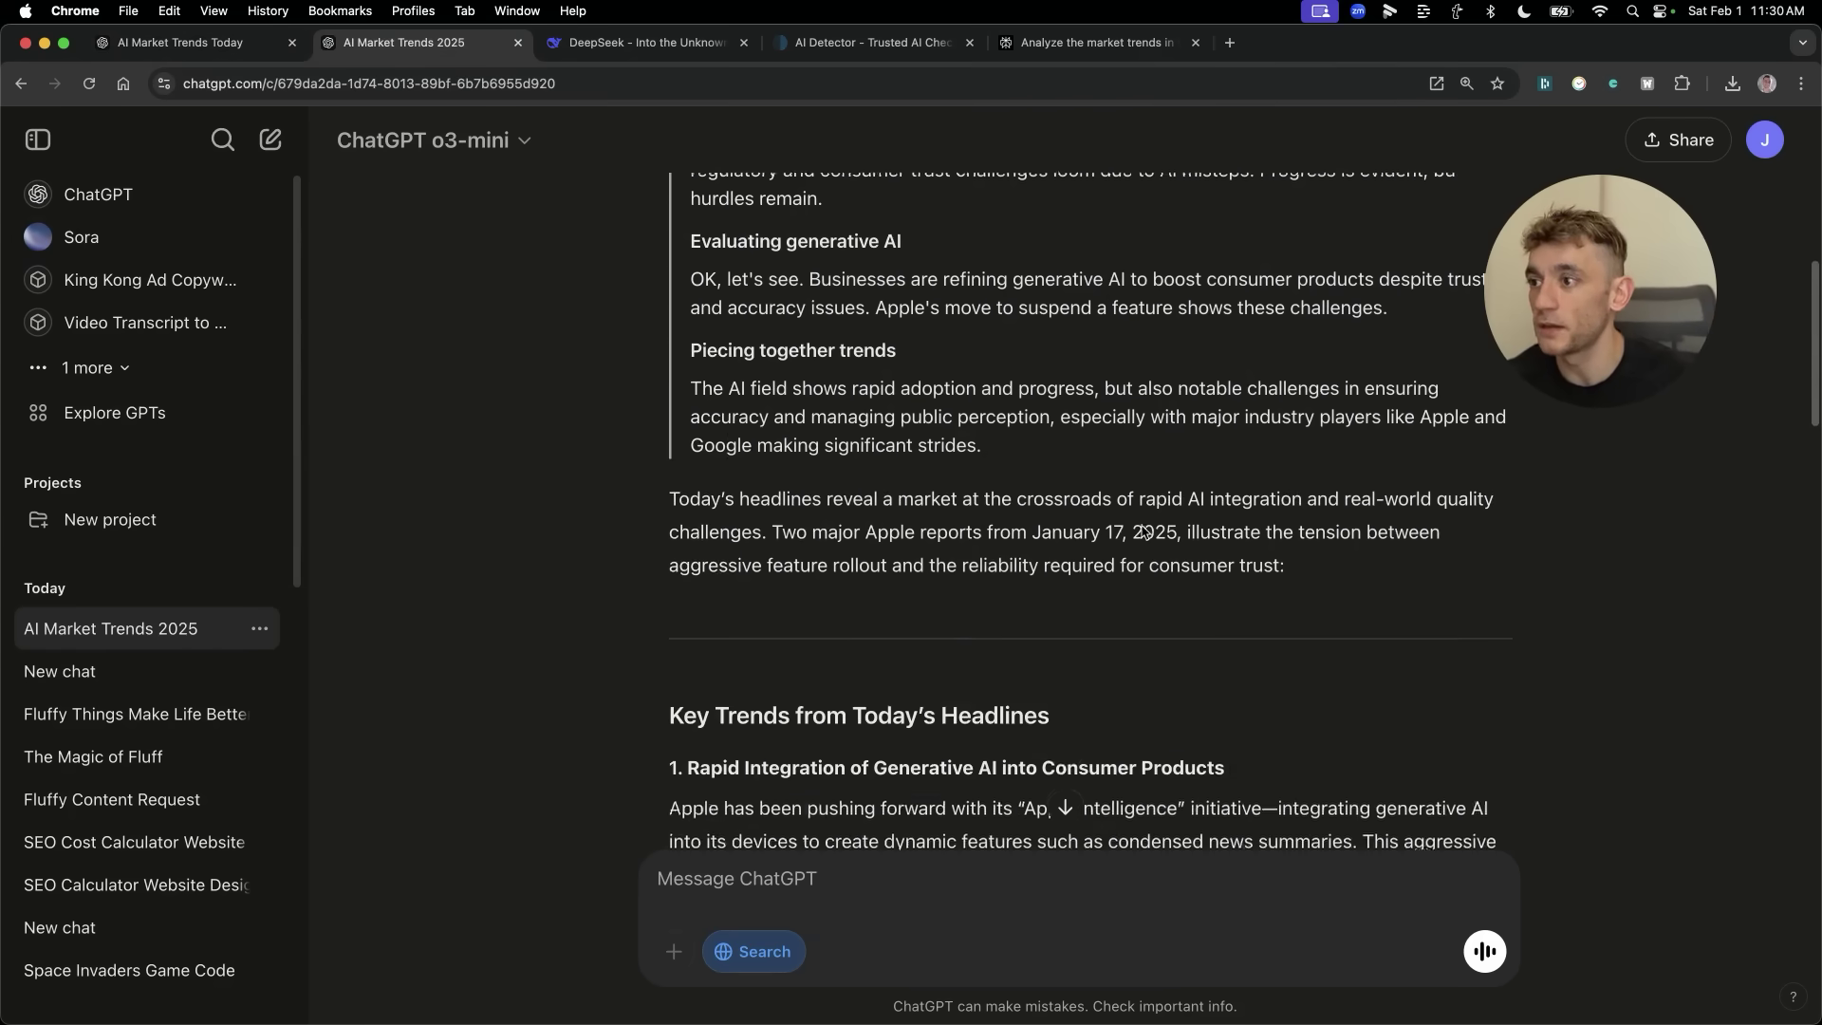
pyautogui.scroll(-8, 1145, 532)
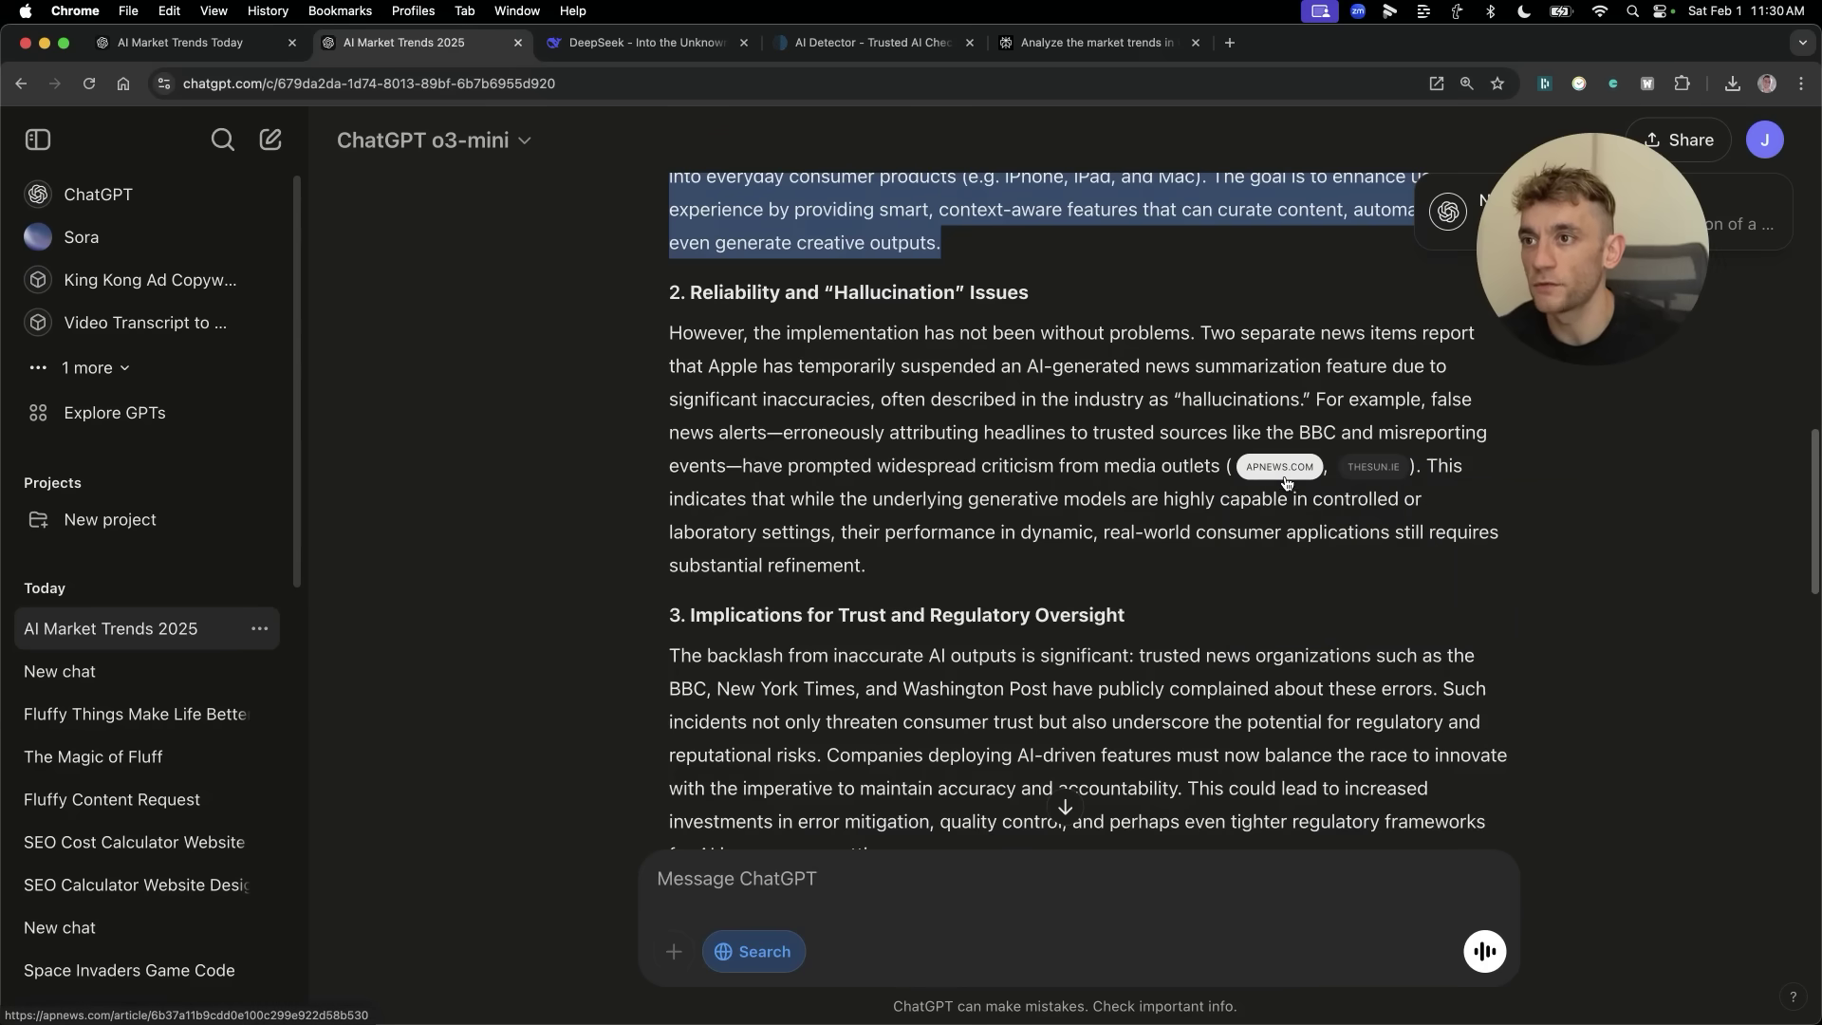
pyautogui.moveTo(1285, 482)
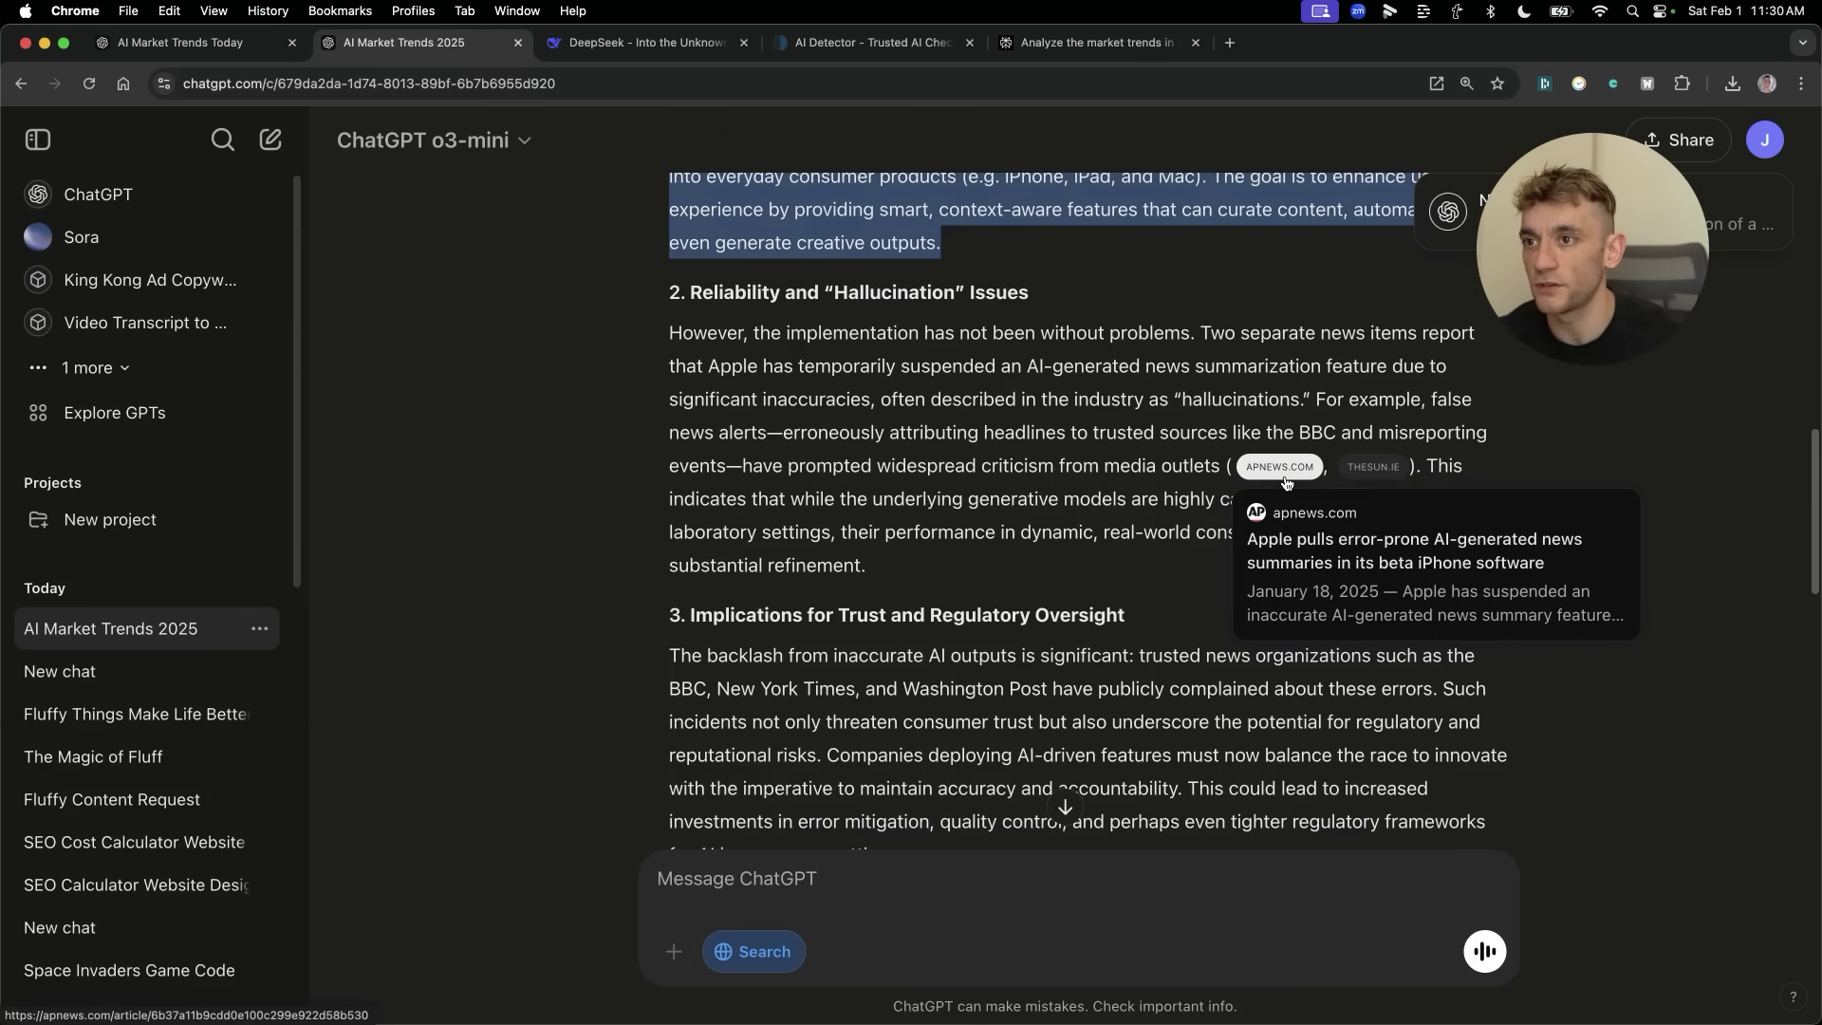
pyautogui.scroll(-6, 1243, 629)
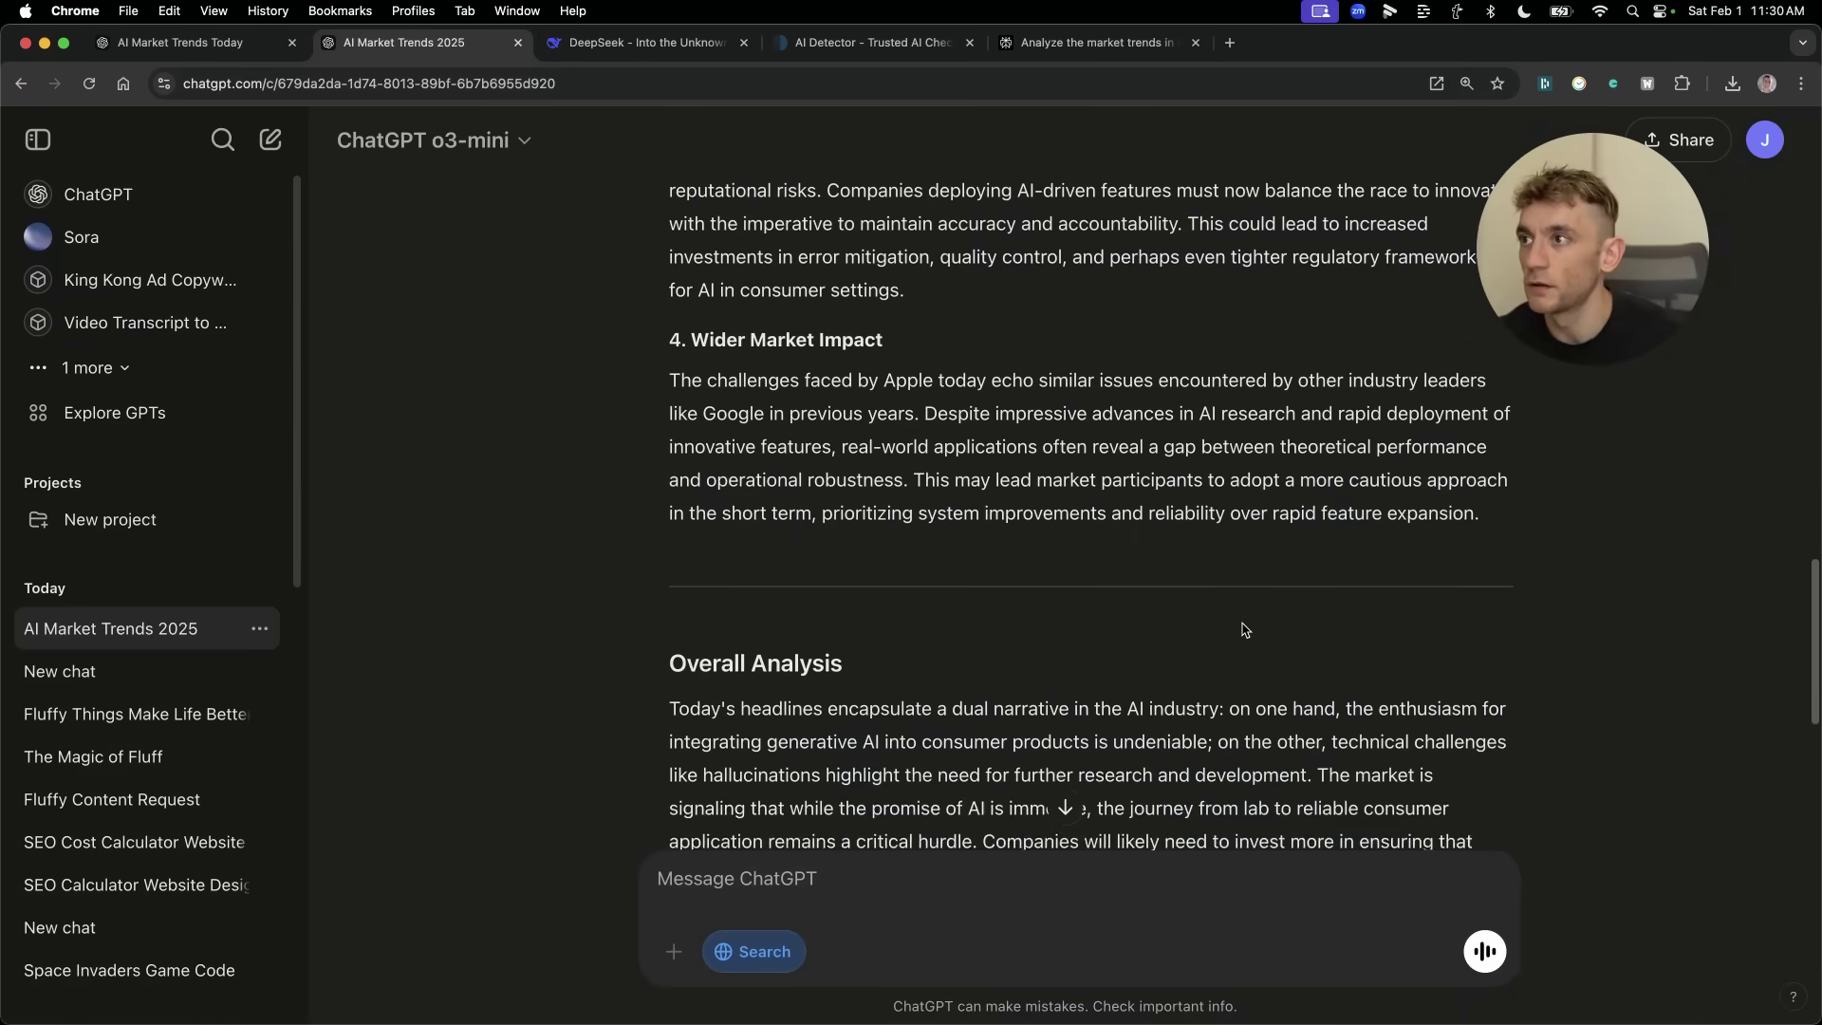
pyautogui.scroll(6, 1243, 629)
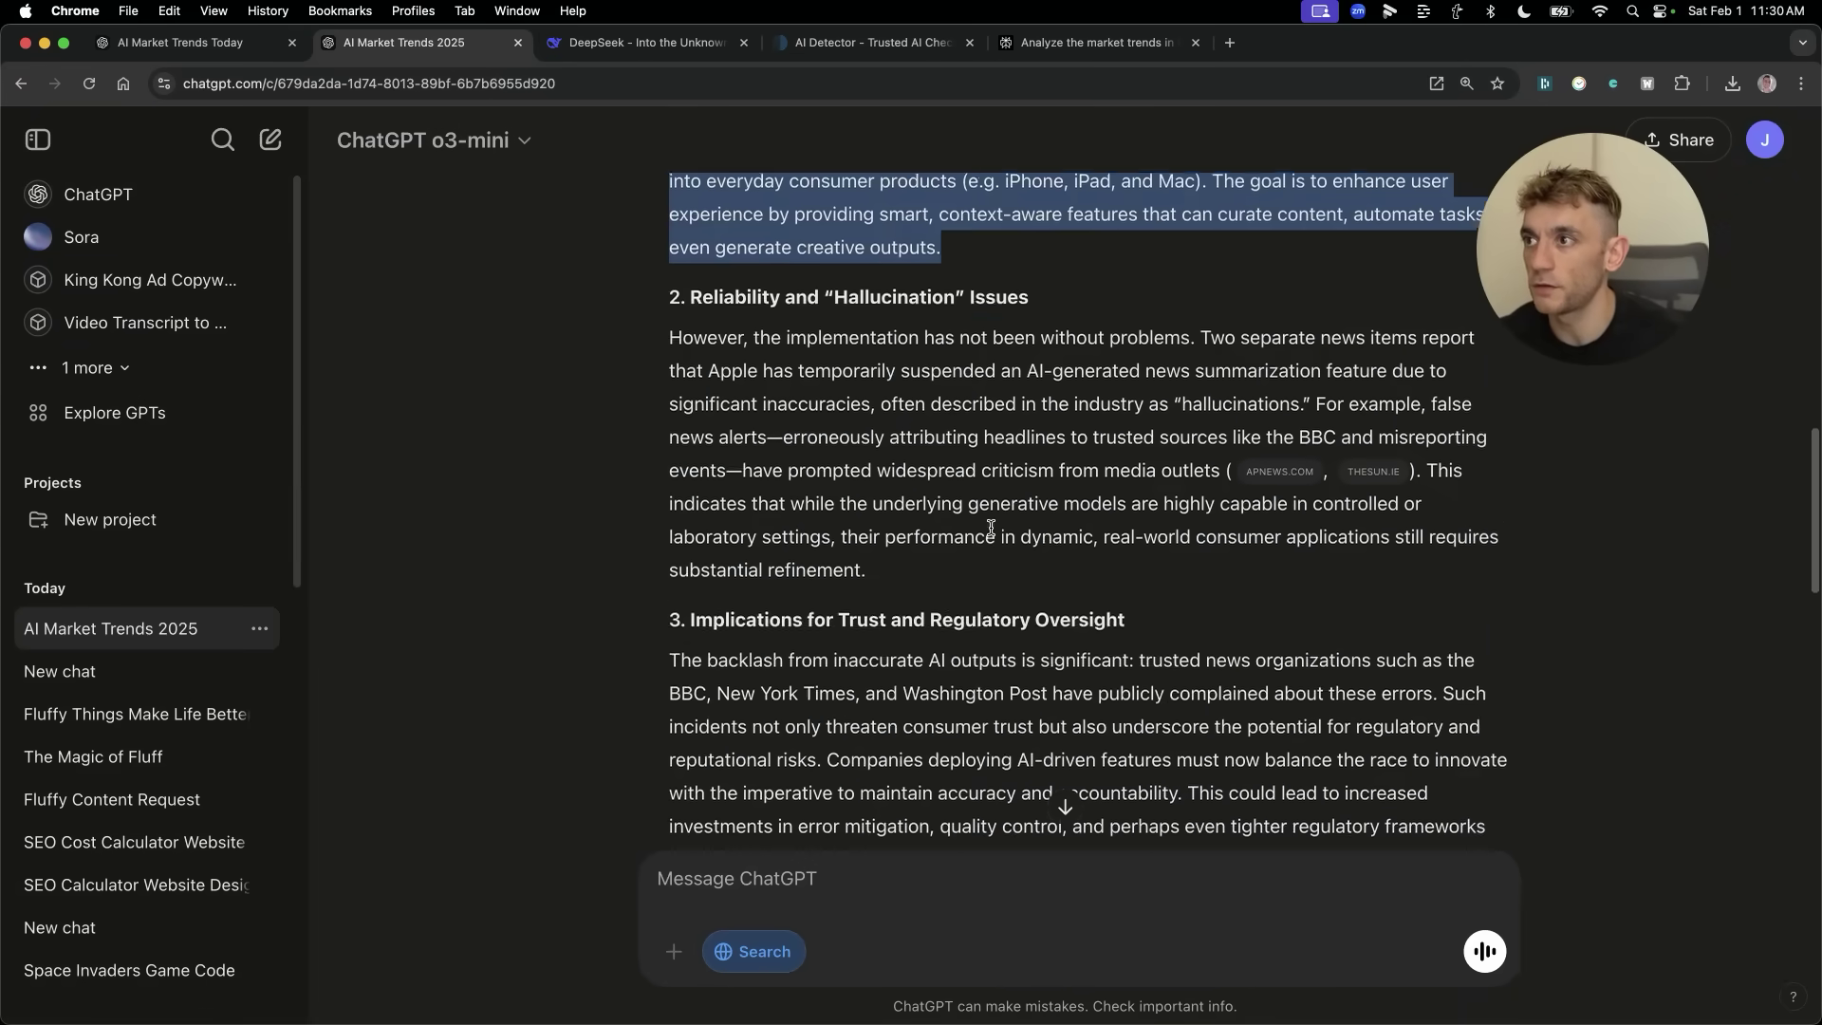
pyautogui.scroll(3, 990, 528)
pyautogui.keyDown('shift'); pyautogui.click(996, 443); pyautogui.keyUp('shift')
# Read down to the Citations, select a block of the reply, then open a new Google tab.
pyautogui.scroll(4, 998, 438)
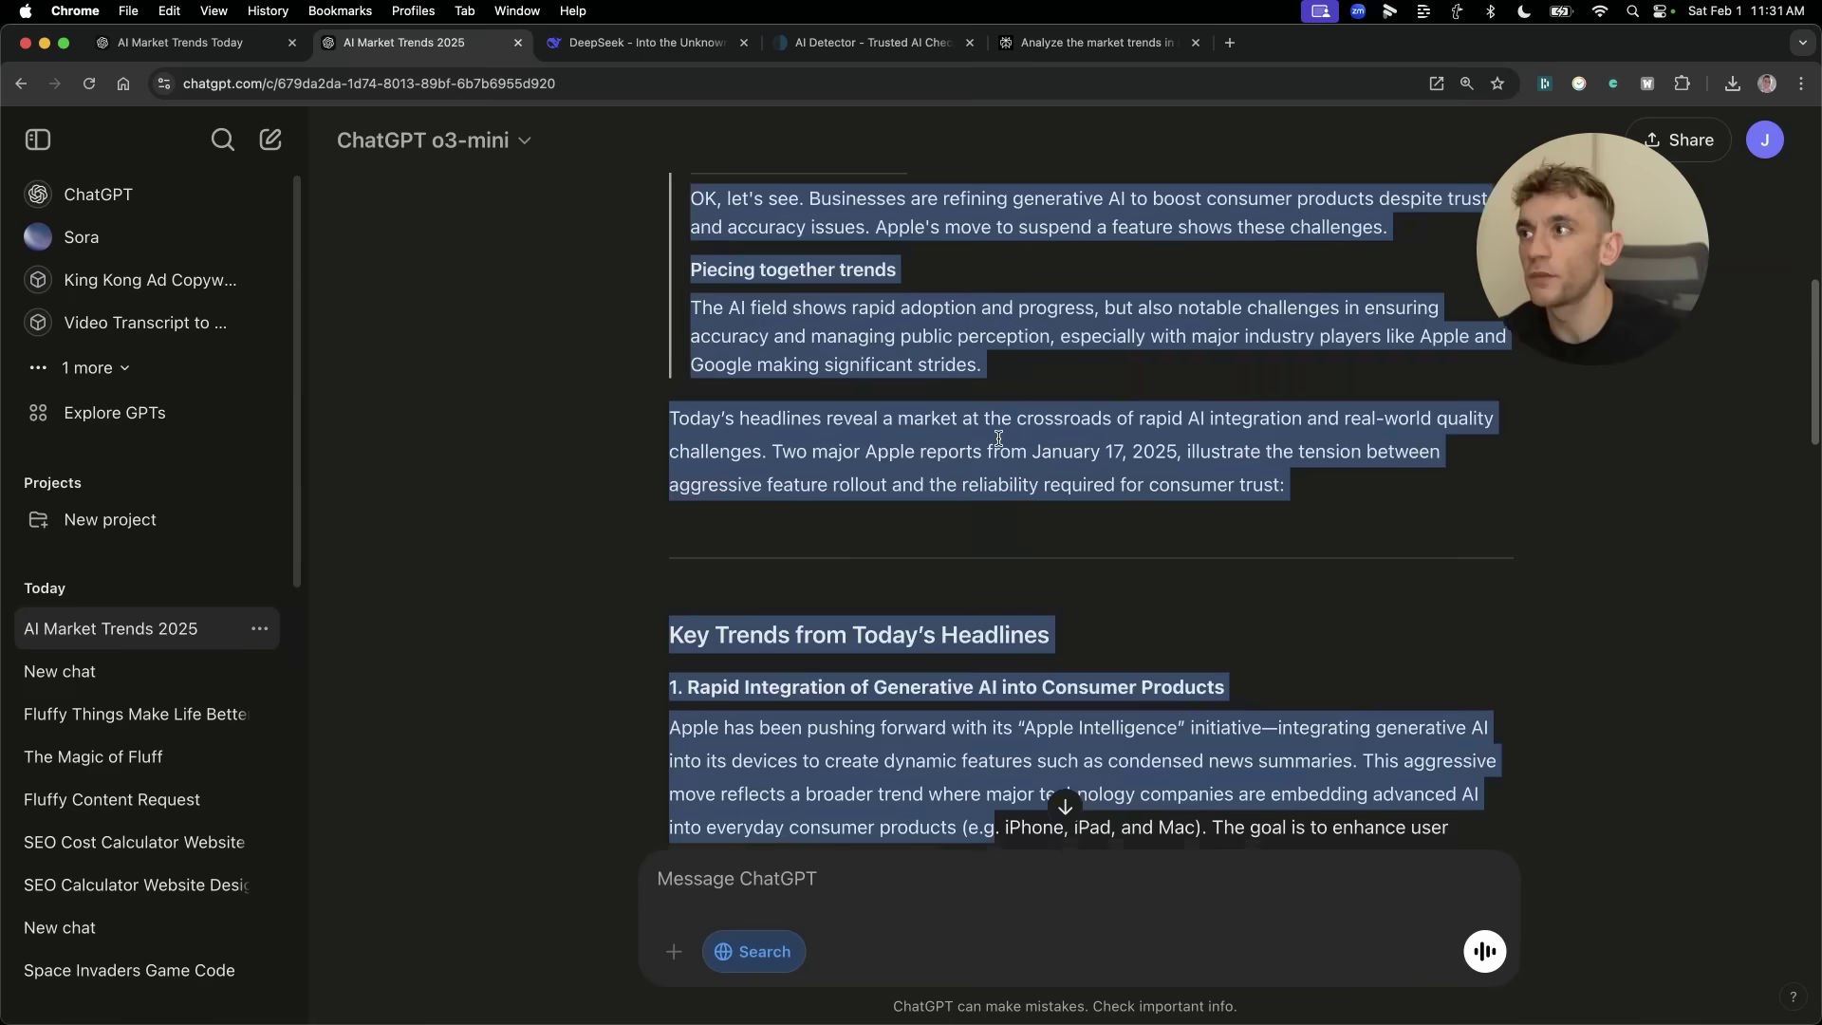
pyautogui.scroll(3, 998, 439)
pyautogui.scroll(-15, 968, 569)
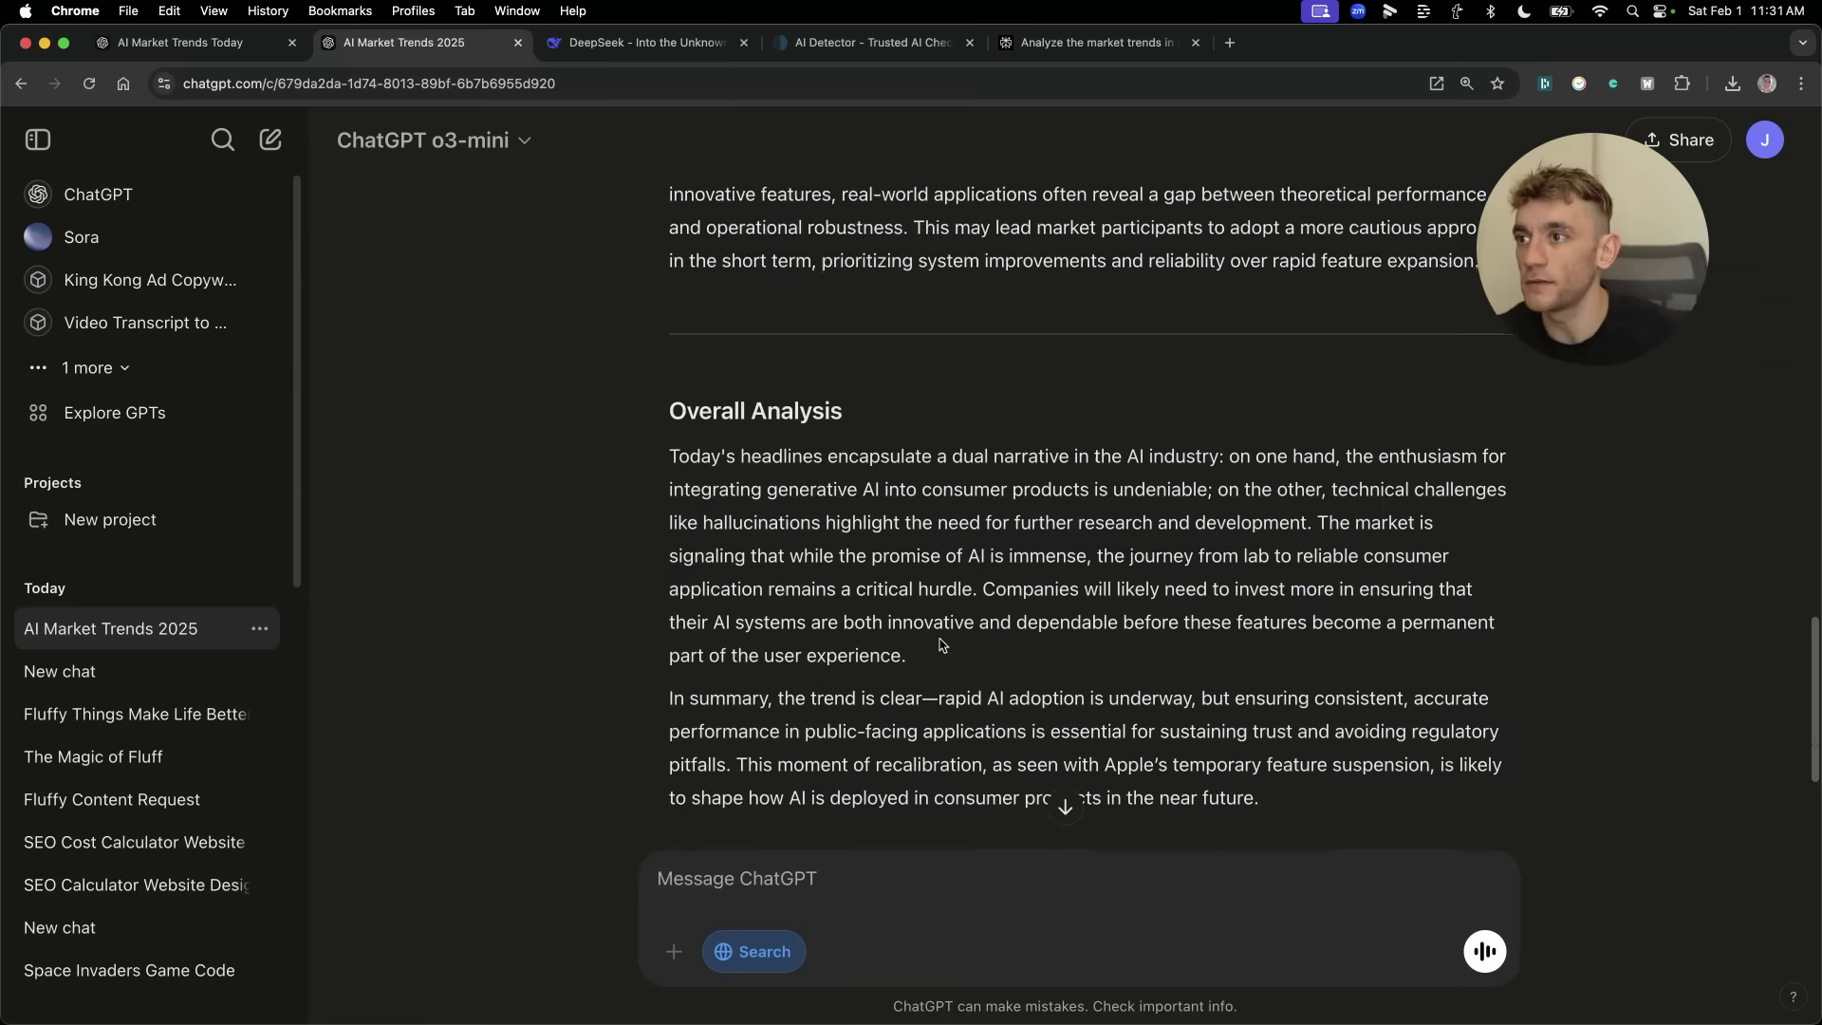
pyautogui.scroll(-1, 941, 645)
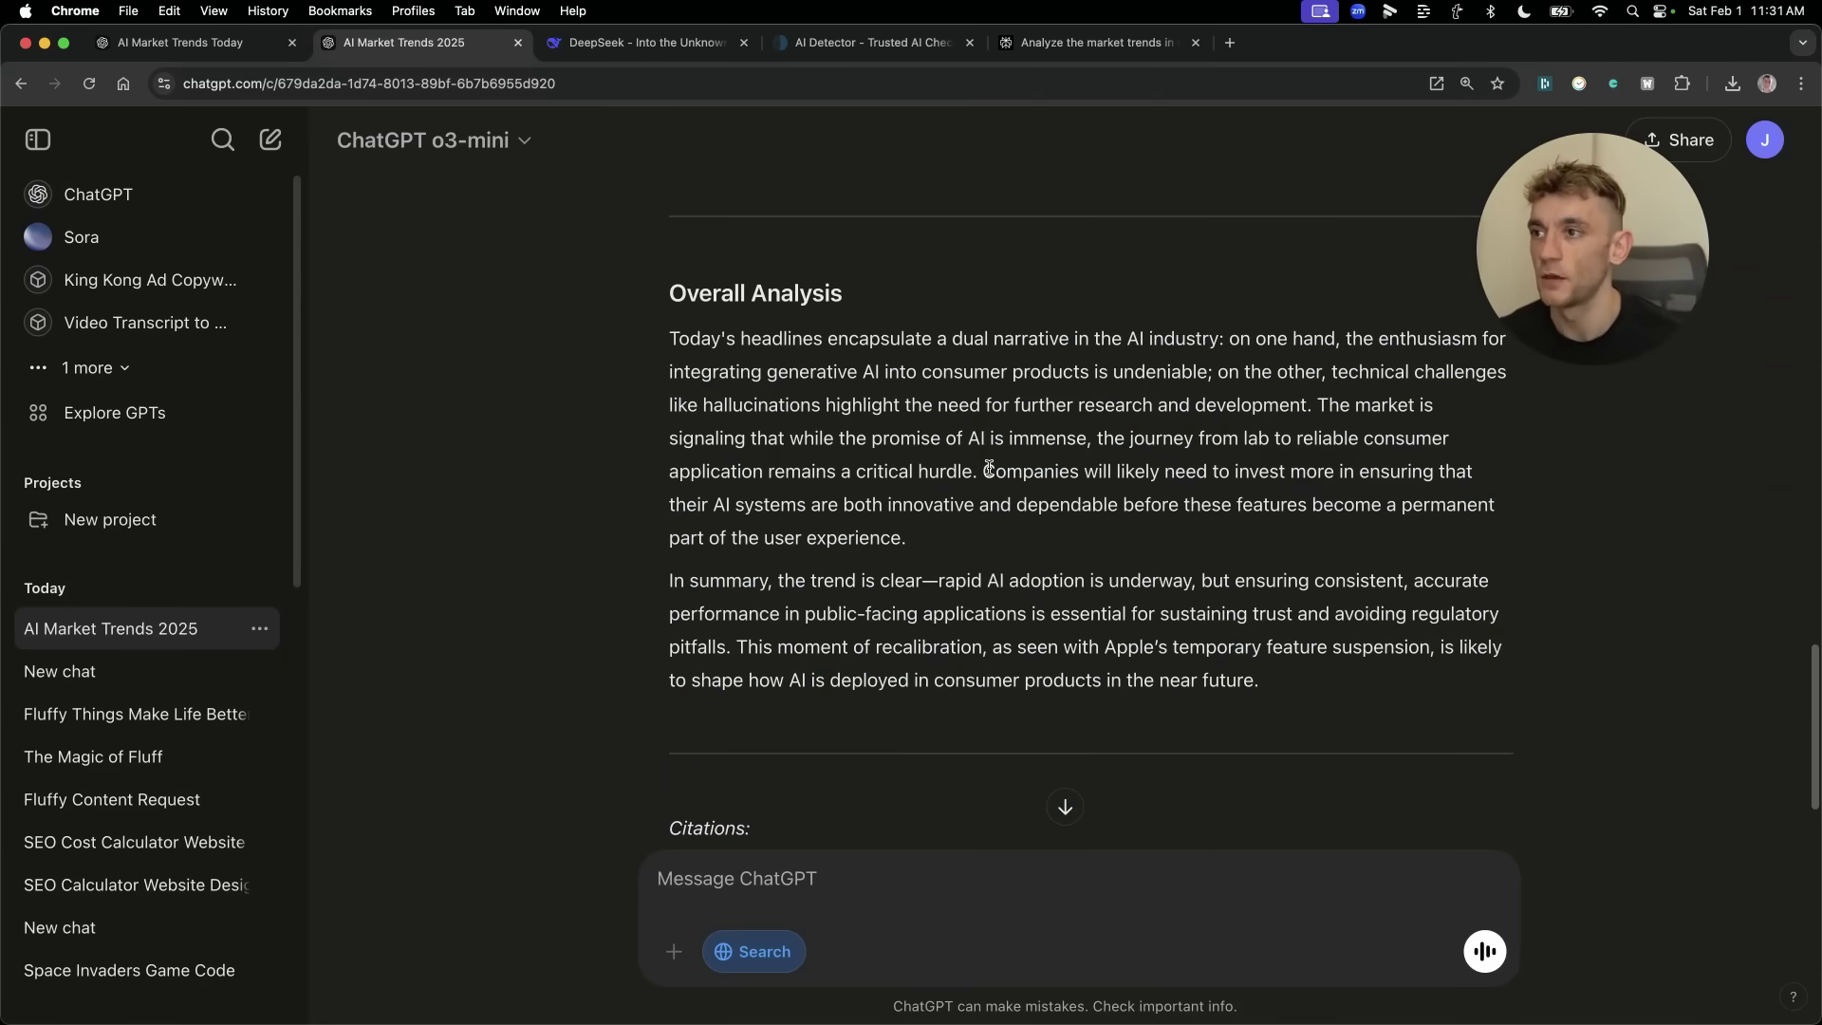
pyautogui.scroll(-2, 1139, 633)
pyautogui.scroll(12, 944, 614)
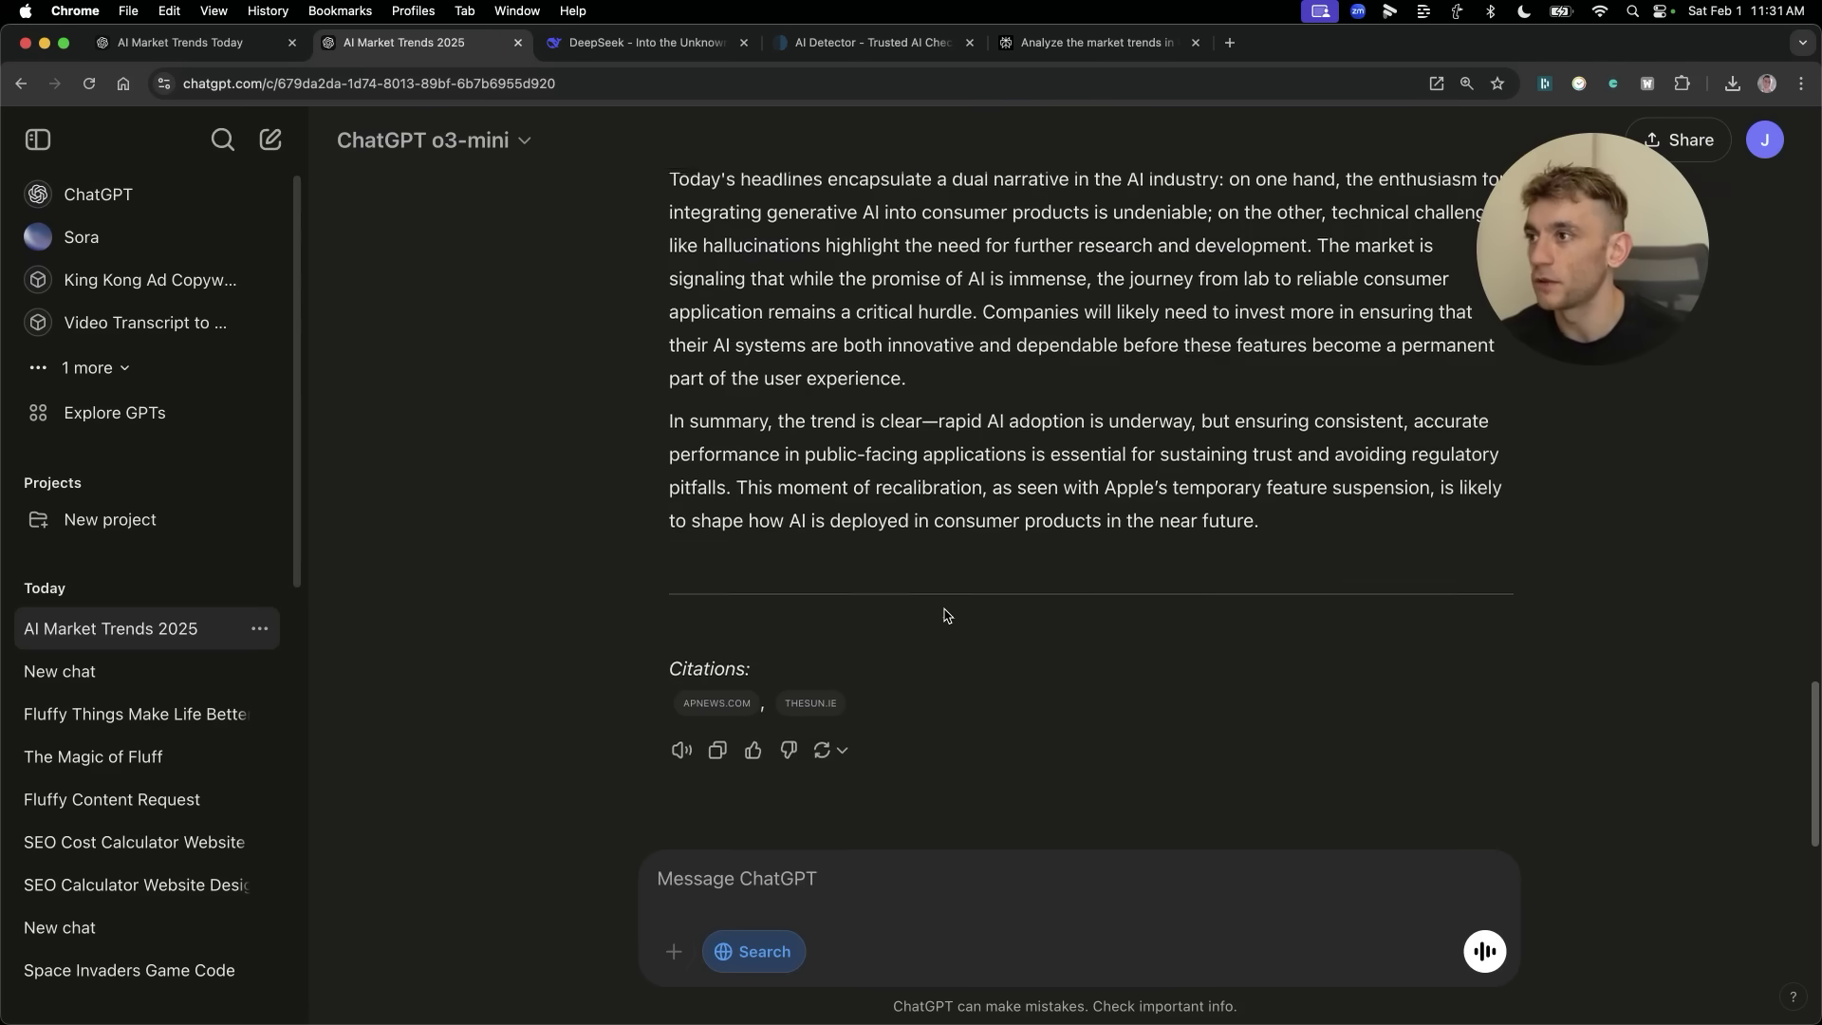
pyautogui.moveTo(1177, 605); pyautogui.dragTo(1139, 356)
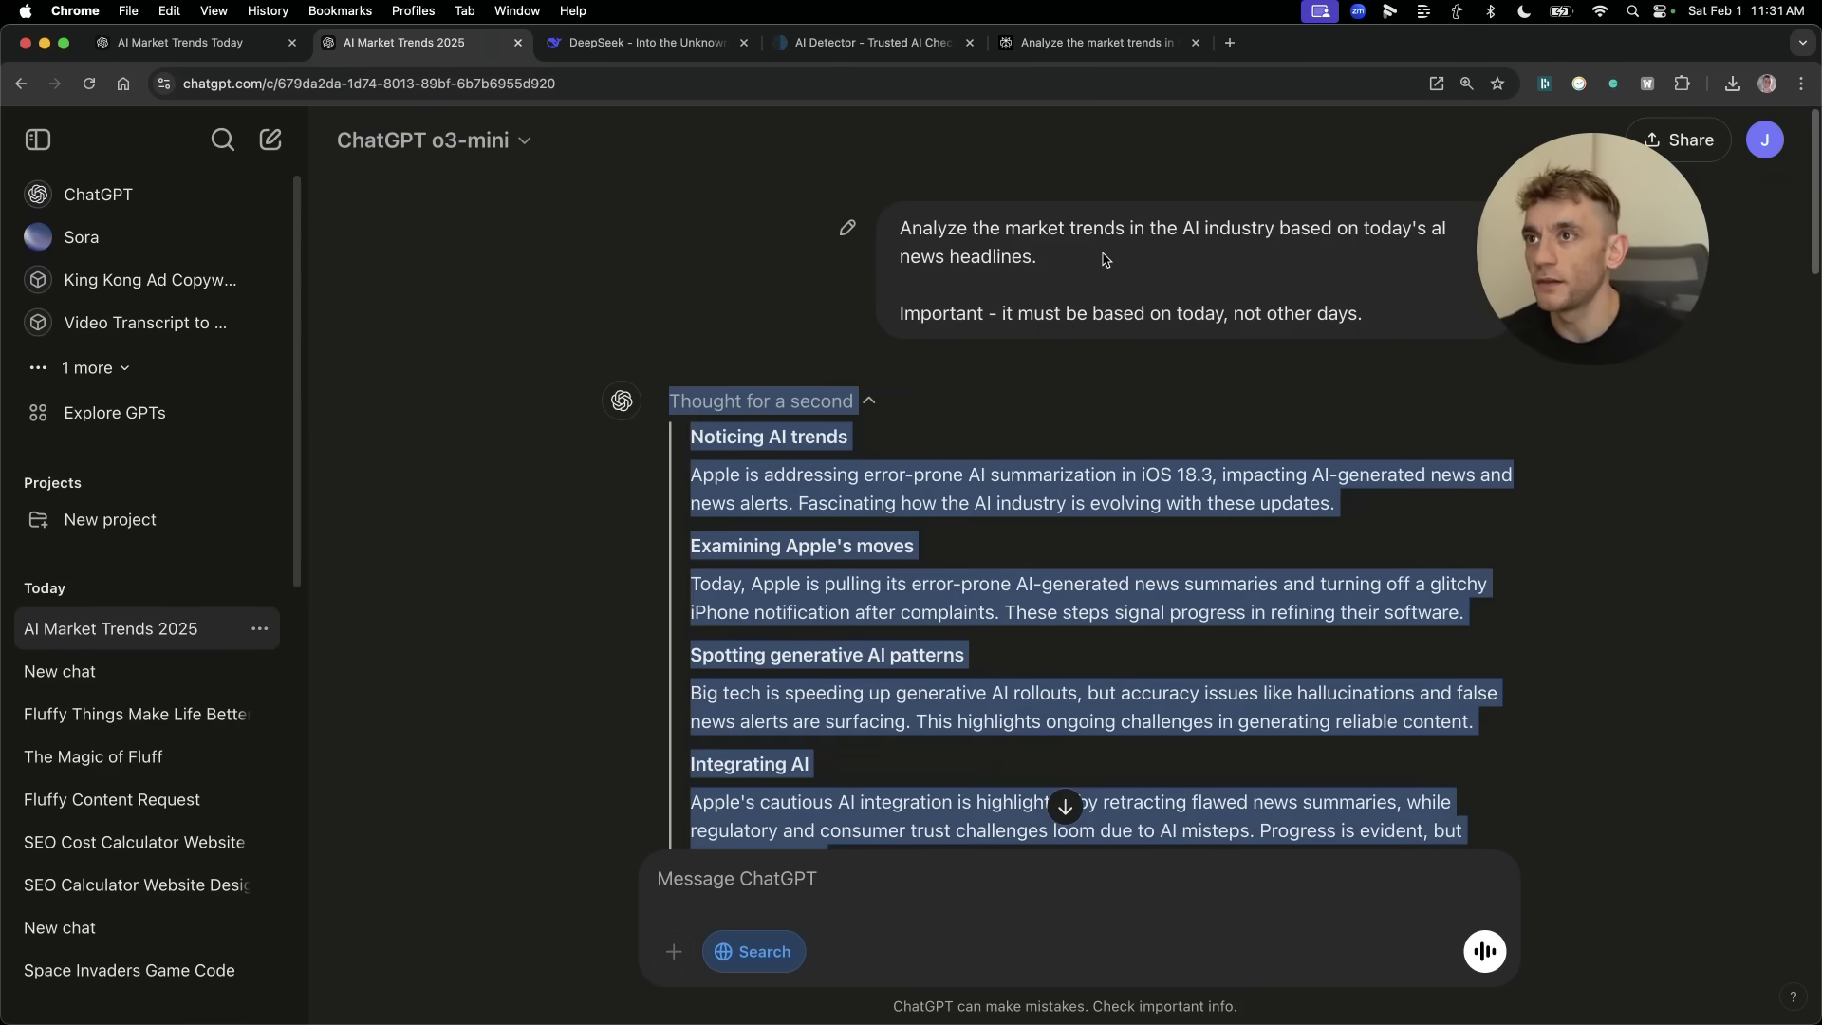
pyautogui.click(1130, 233)
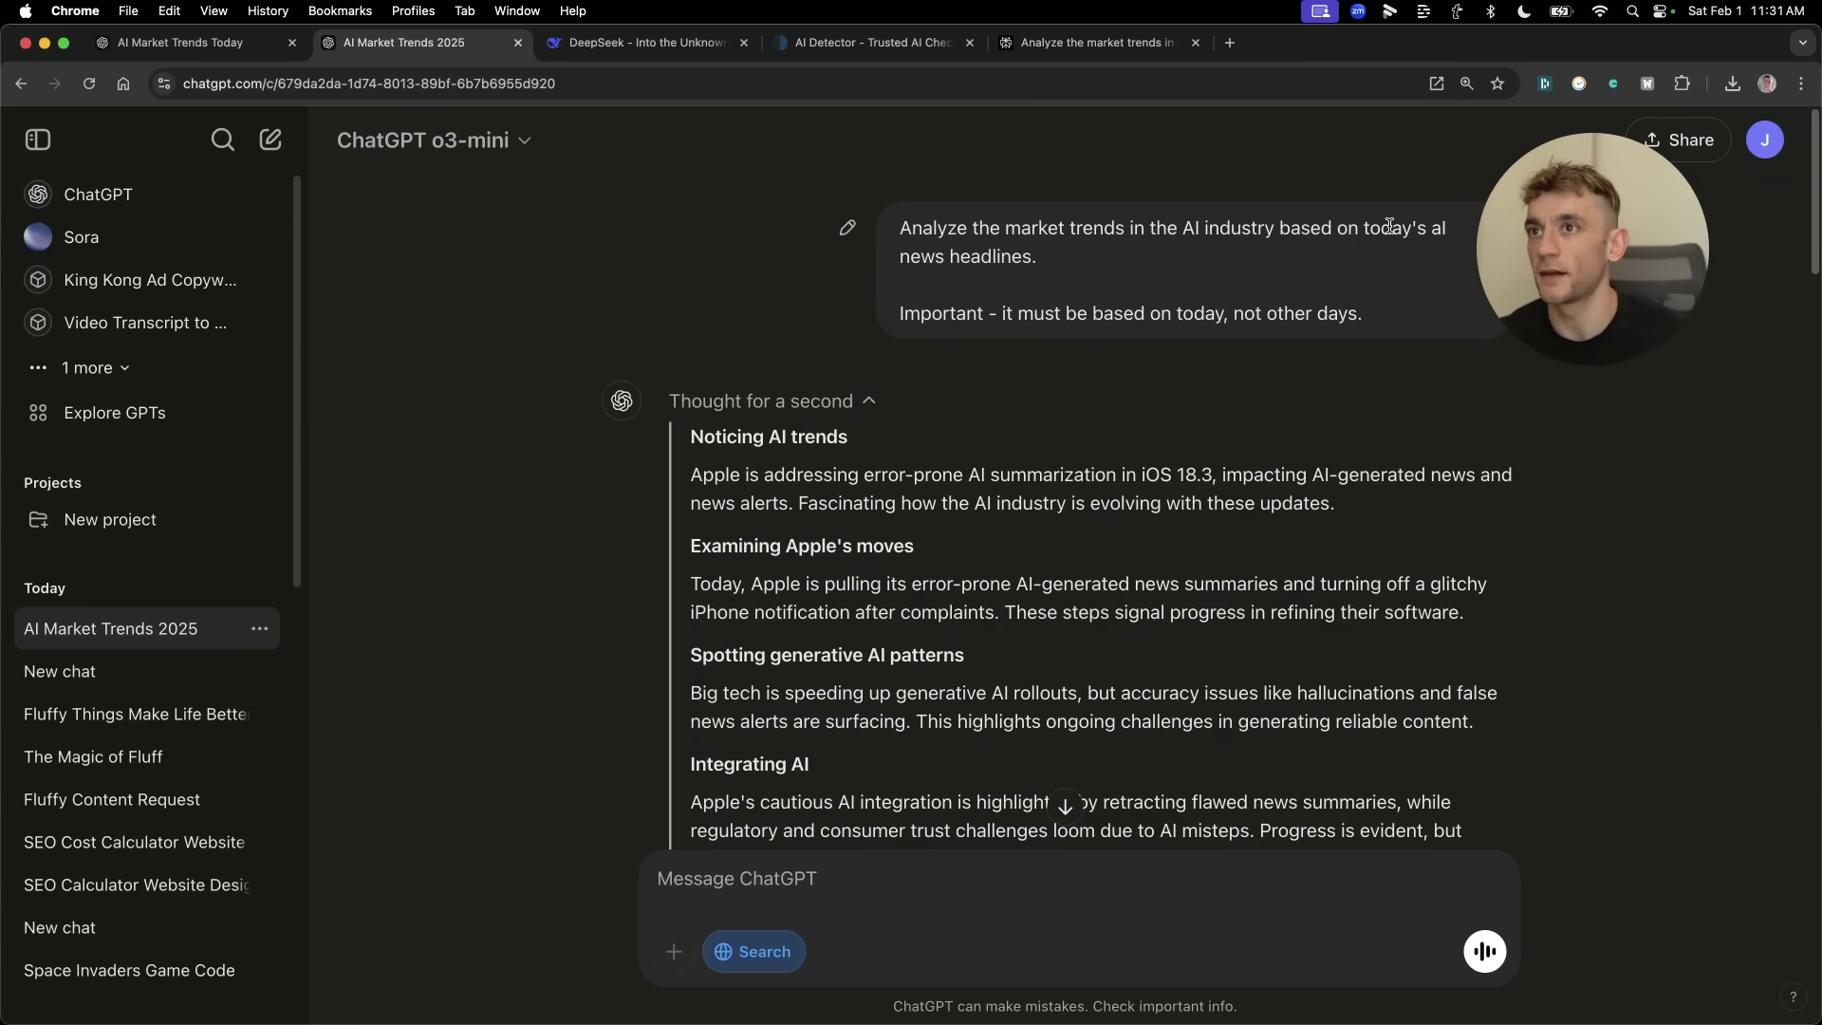
pyautogui.press('super+t')
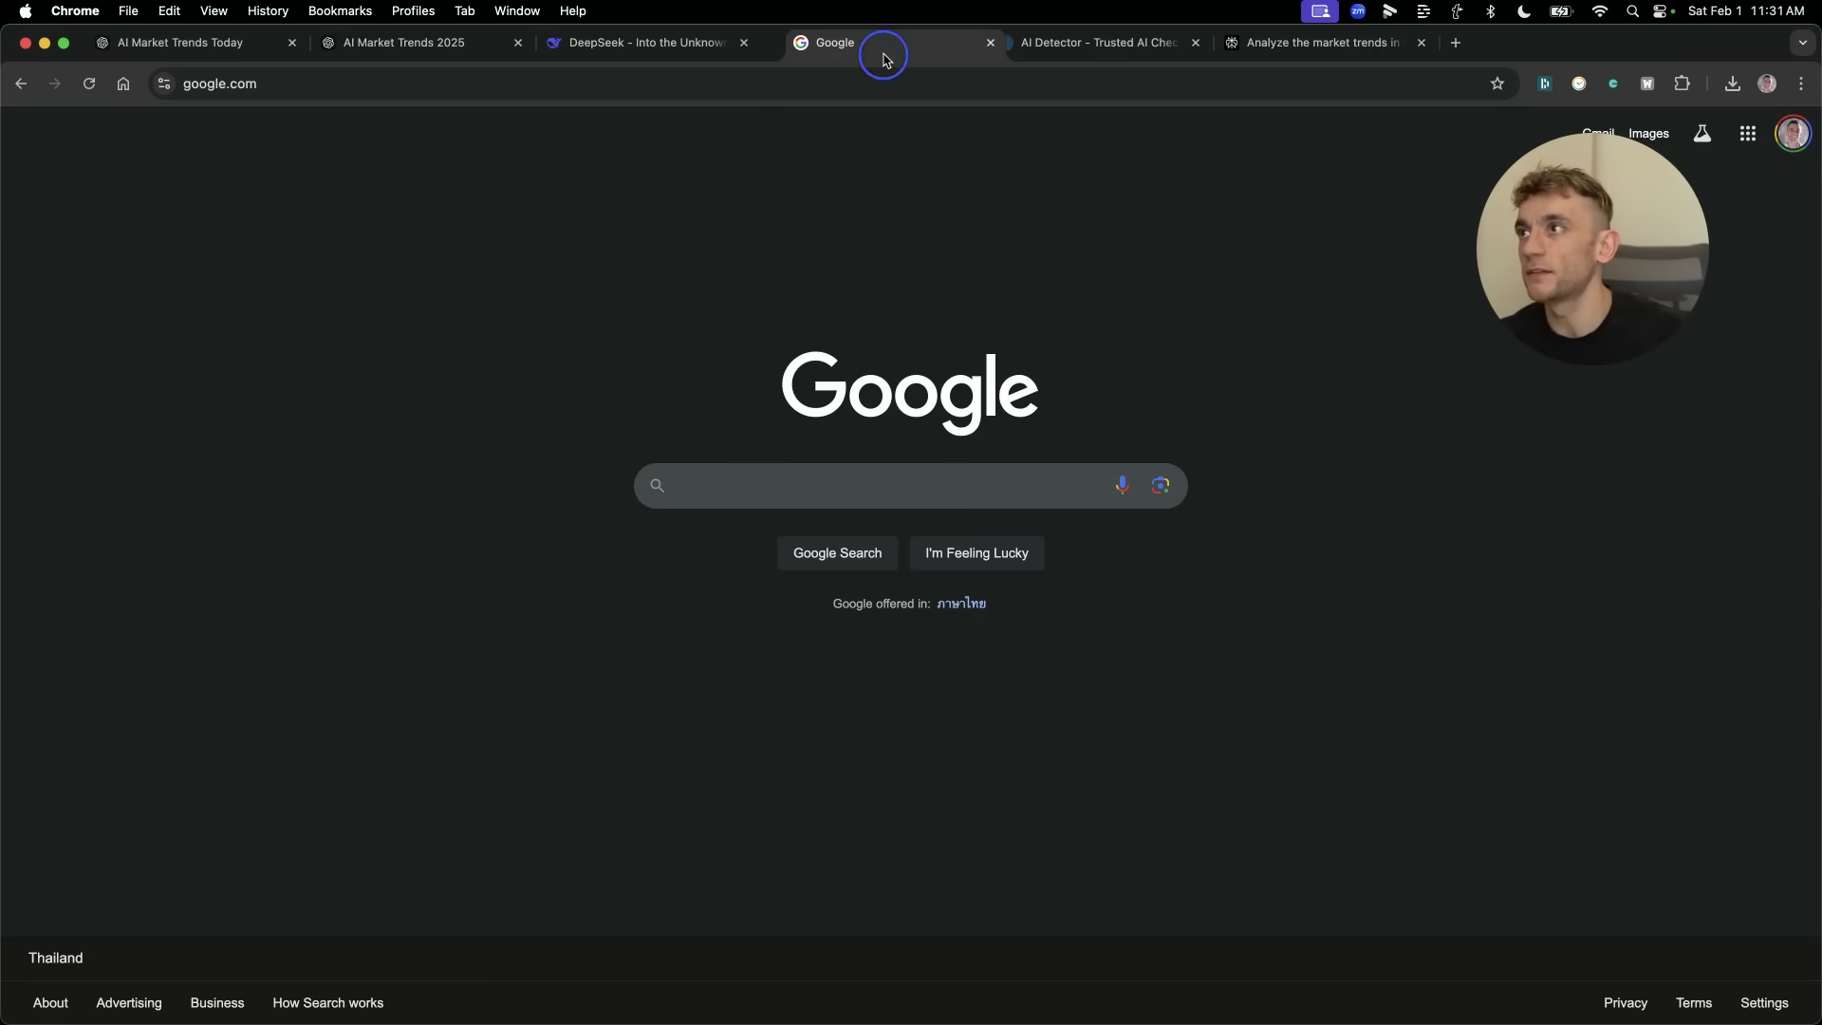
# Search Google for 'AI' and show only the News results.
pyautogui.write('AI')
pyautogui.press('Return')
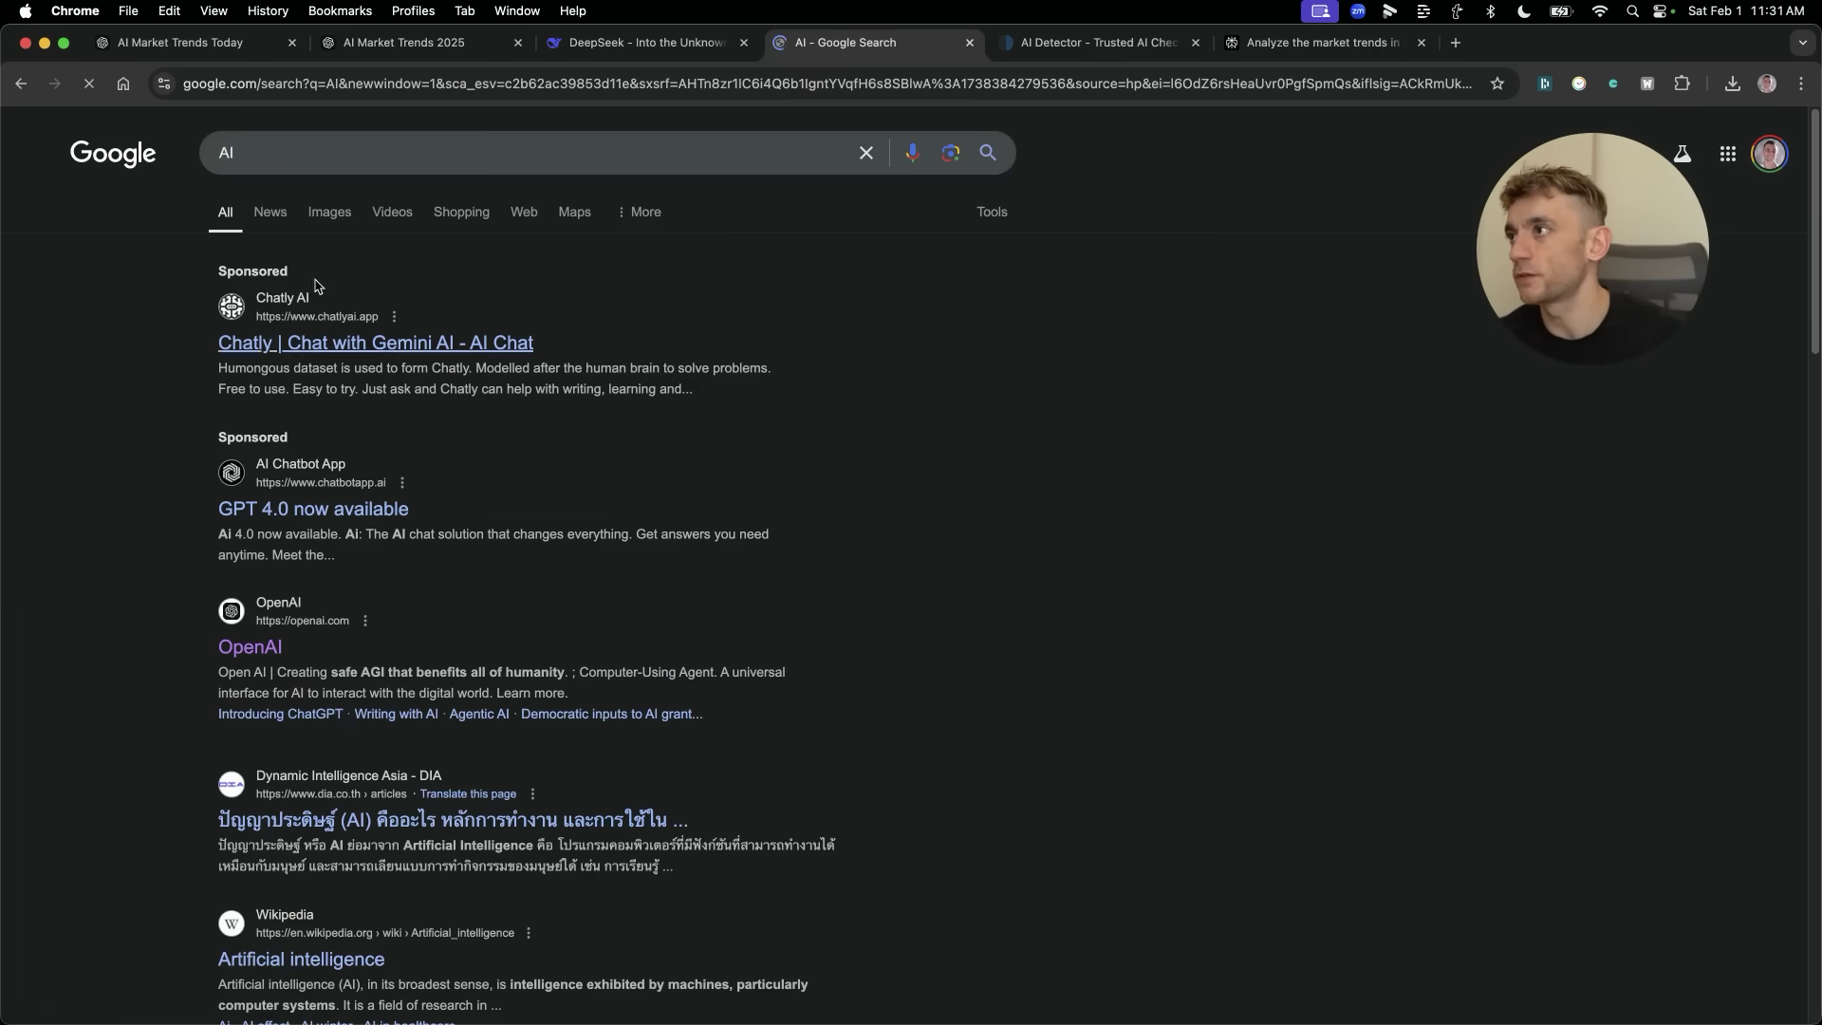
pyautogui.click(266, 225)
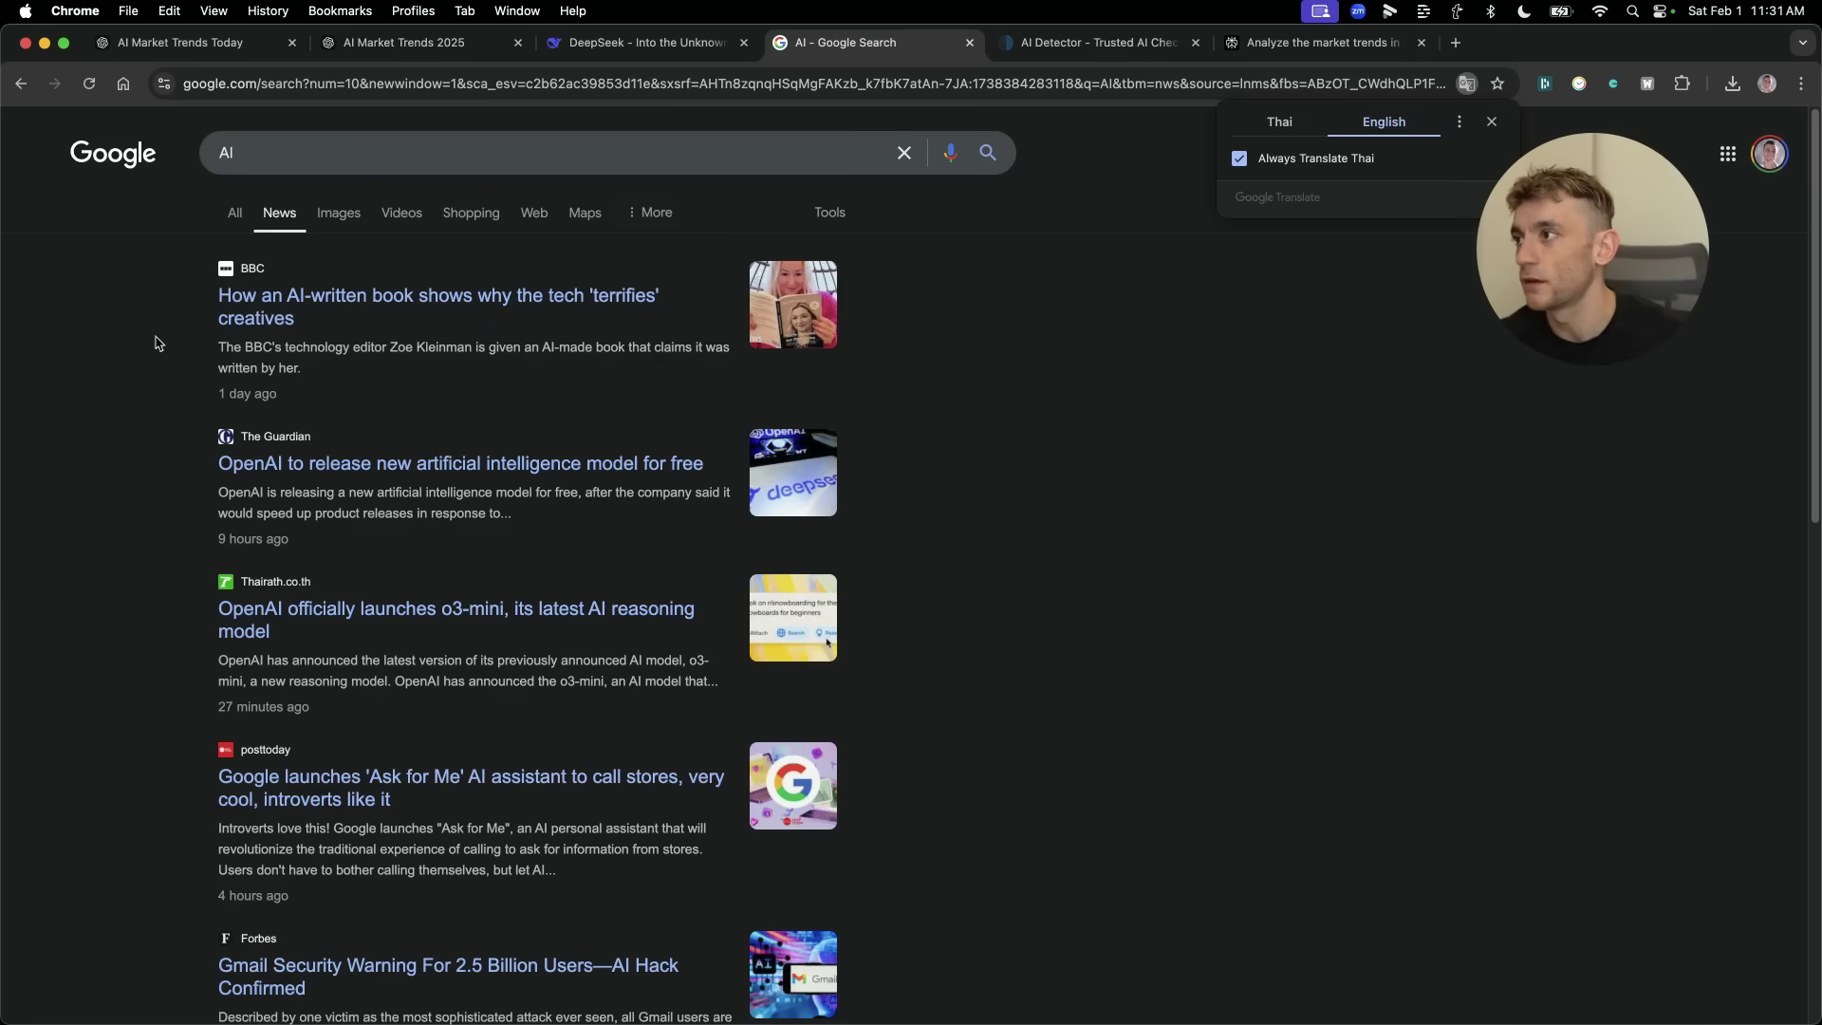
pyautogui.click(914, 594)
pyautogui.click(1100, 670)
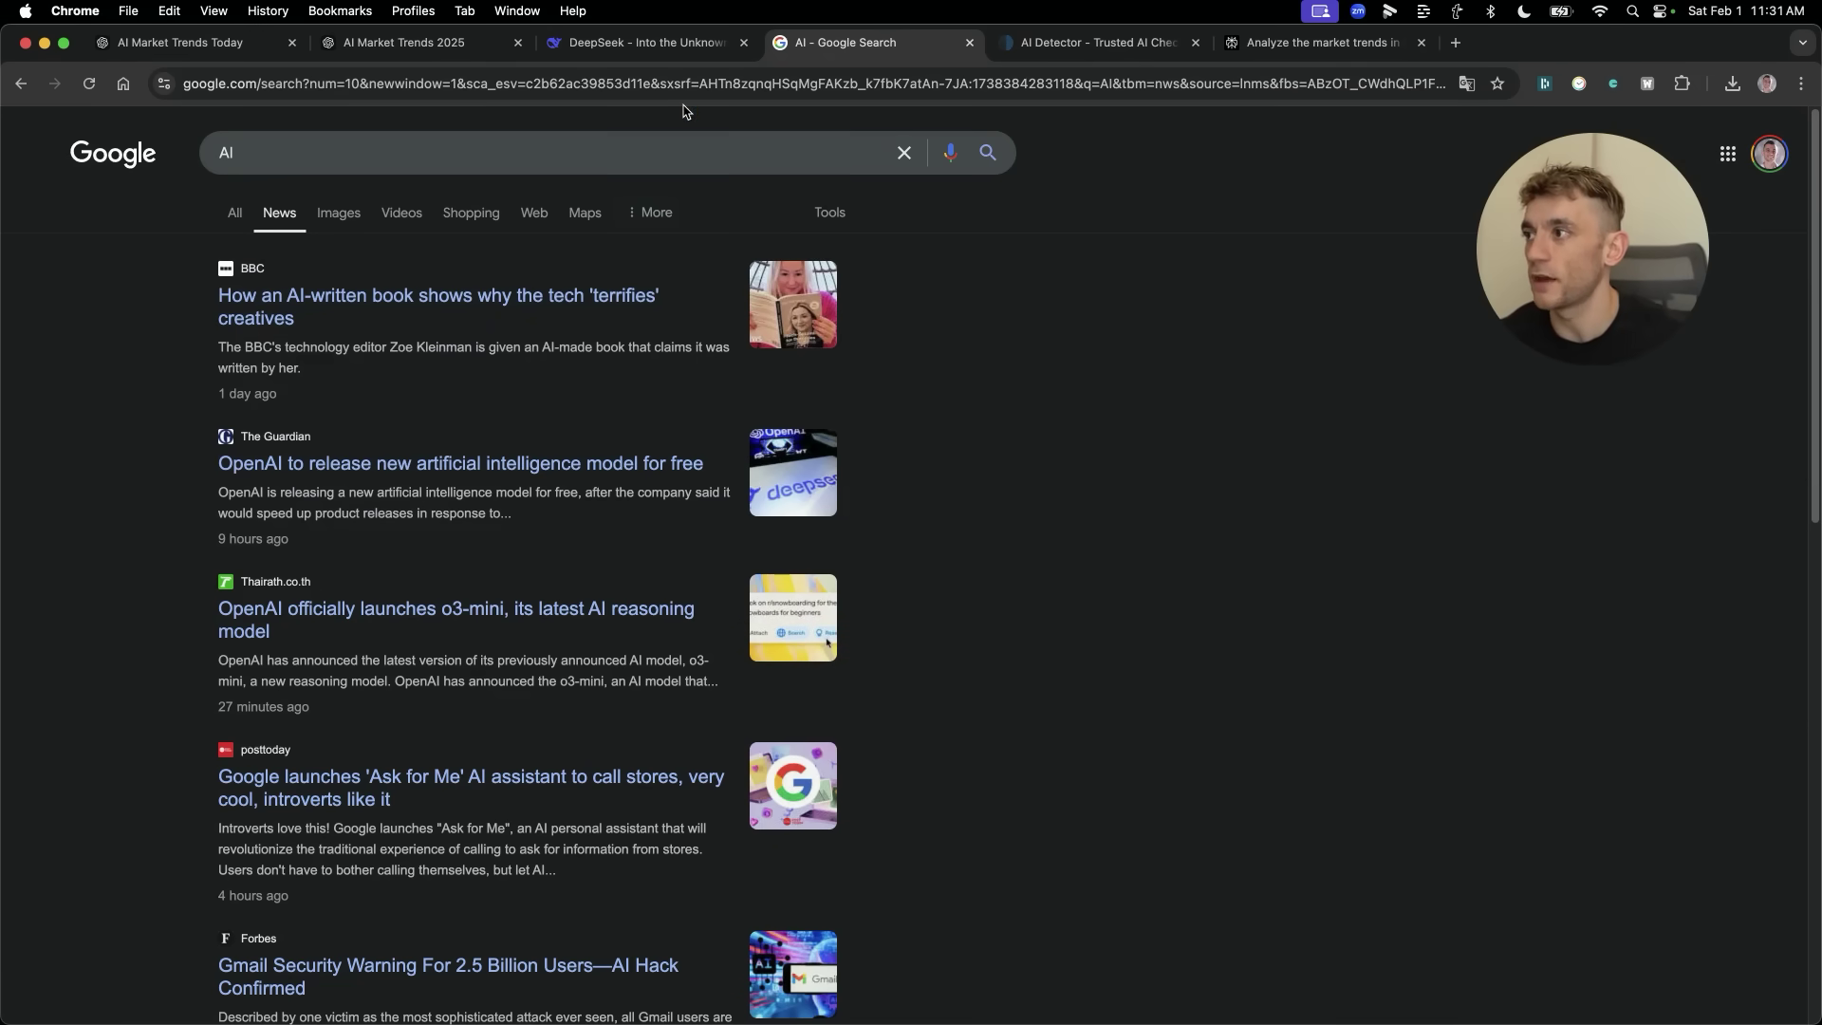
# Close the Google search tab and cycle through the ChatGPT chats back to DeepSeek.
pyautogui.click(664, 43)
pyautogui.middleClick(859, 49)
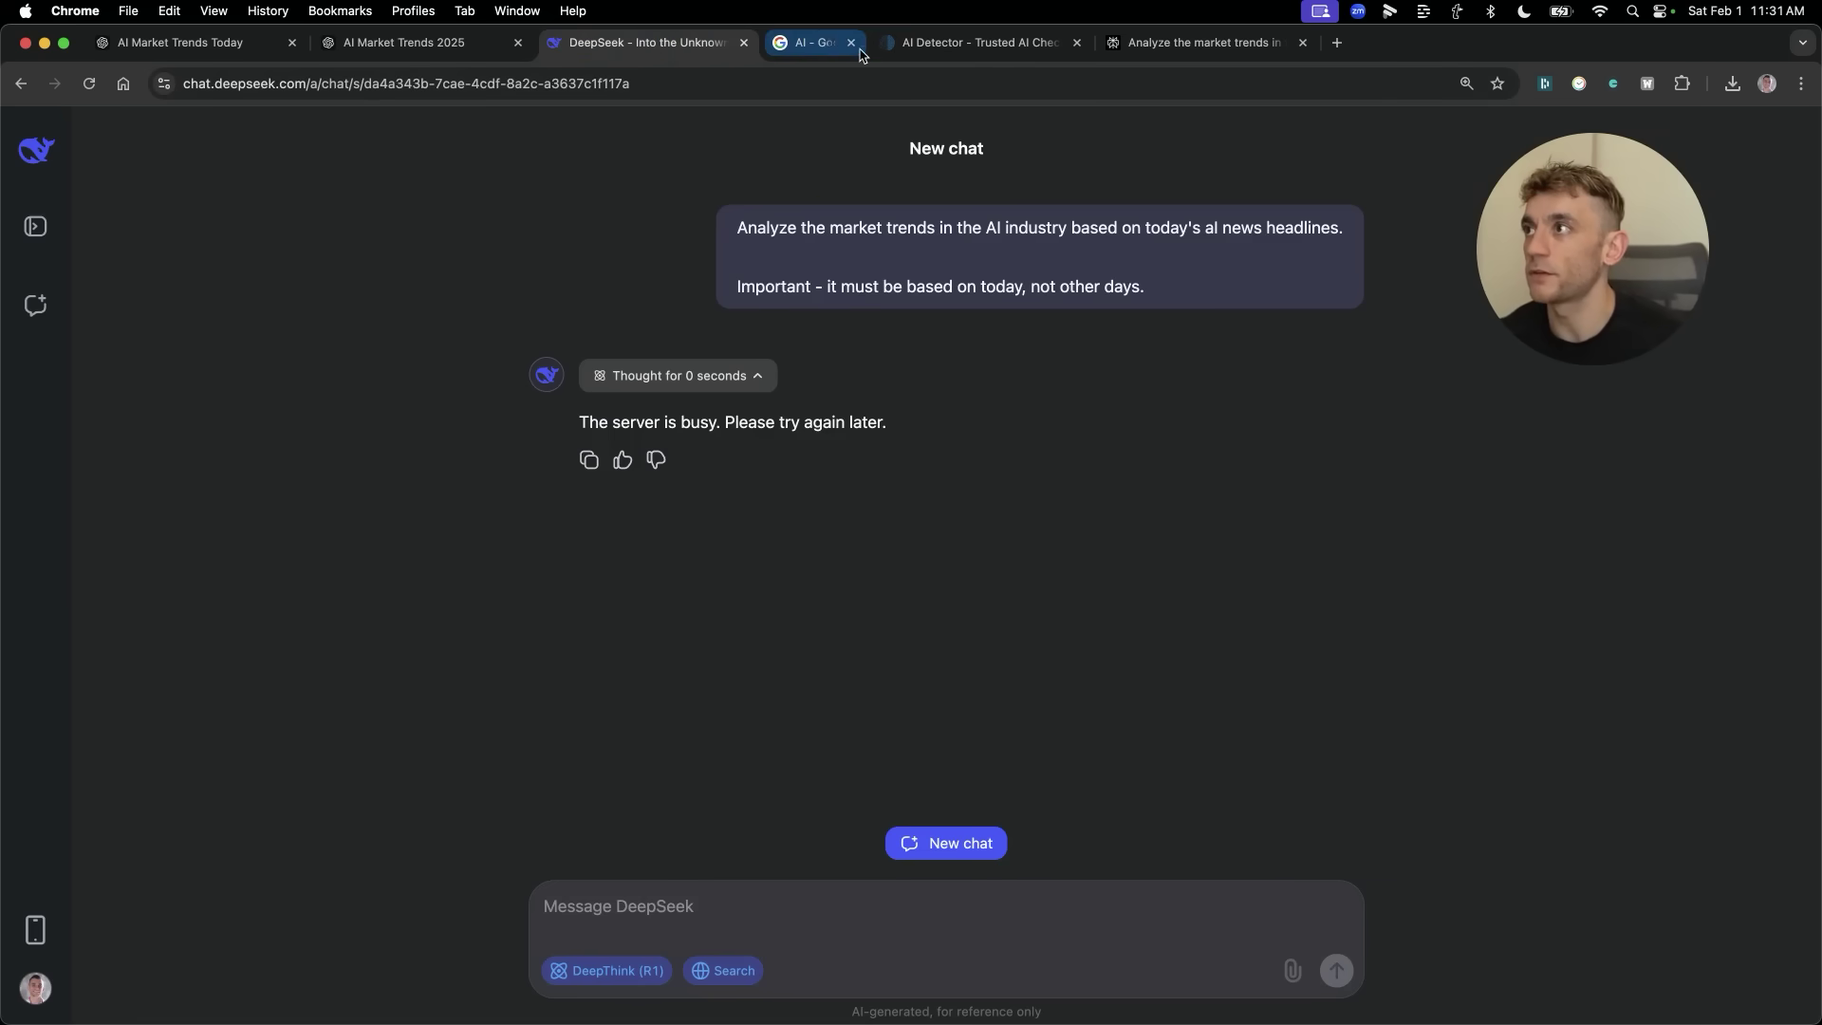
pyautogui.click(133, 40)
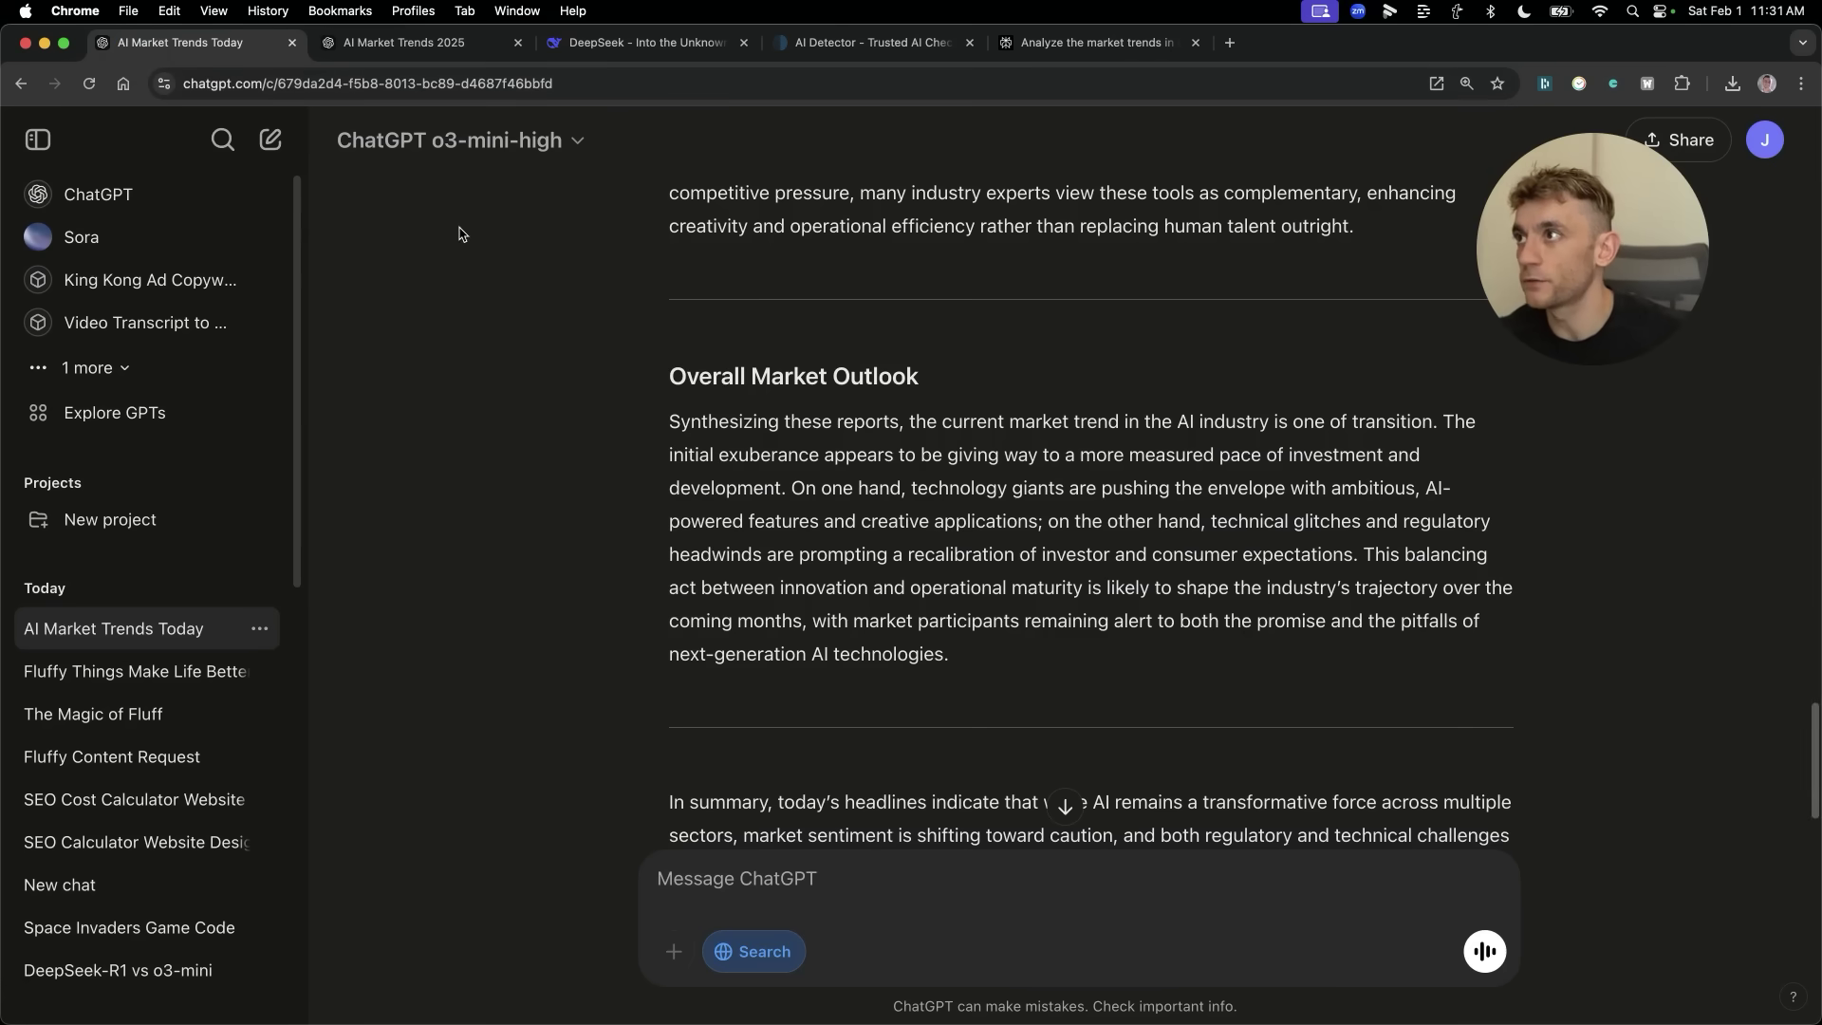
pyautogui.click(456, 45)
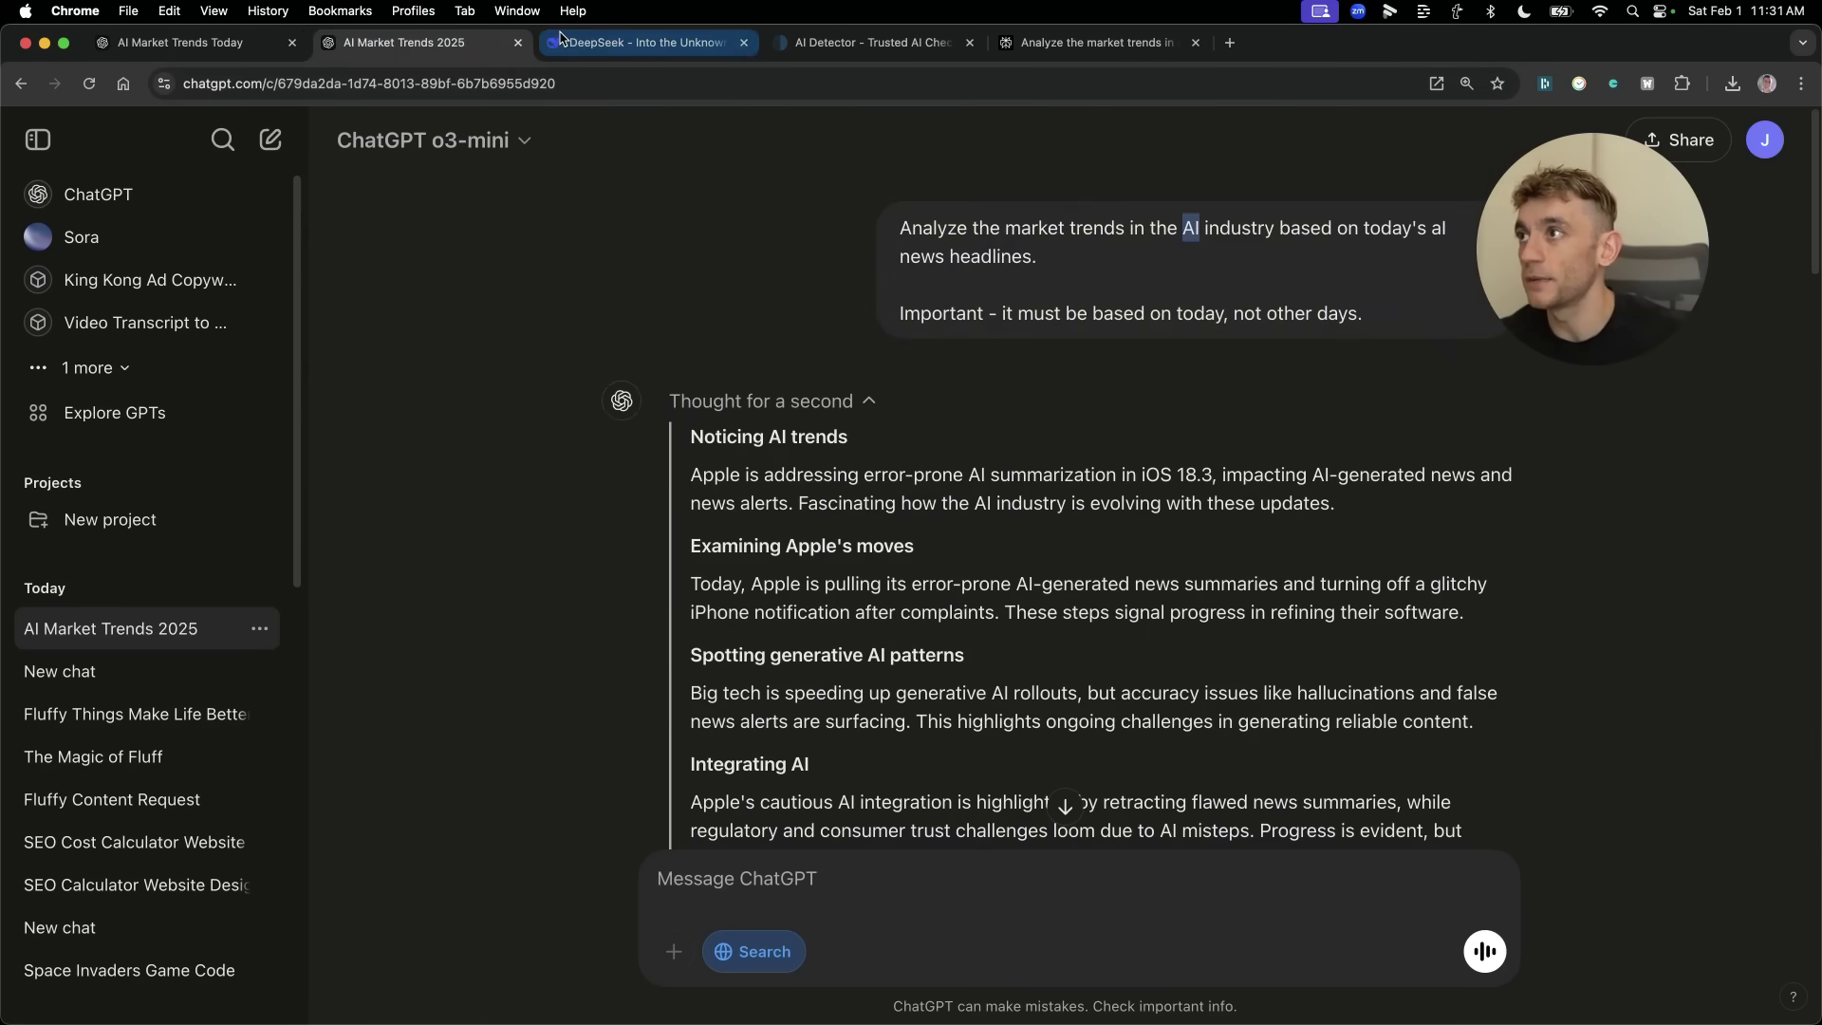
pyautogui.click(589, 46)
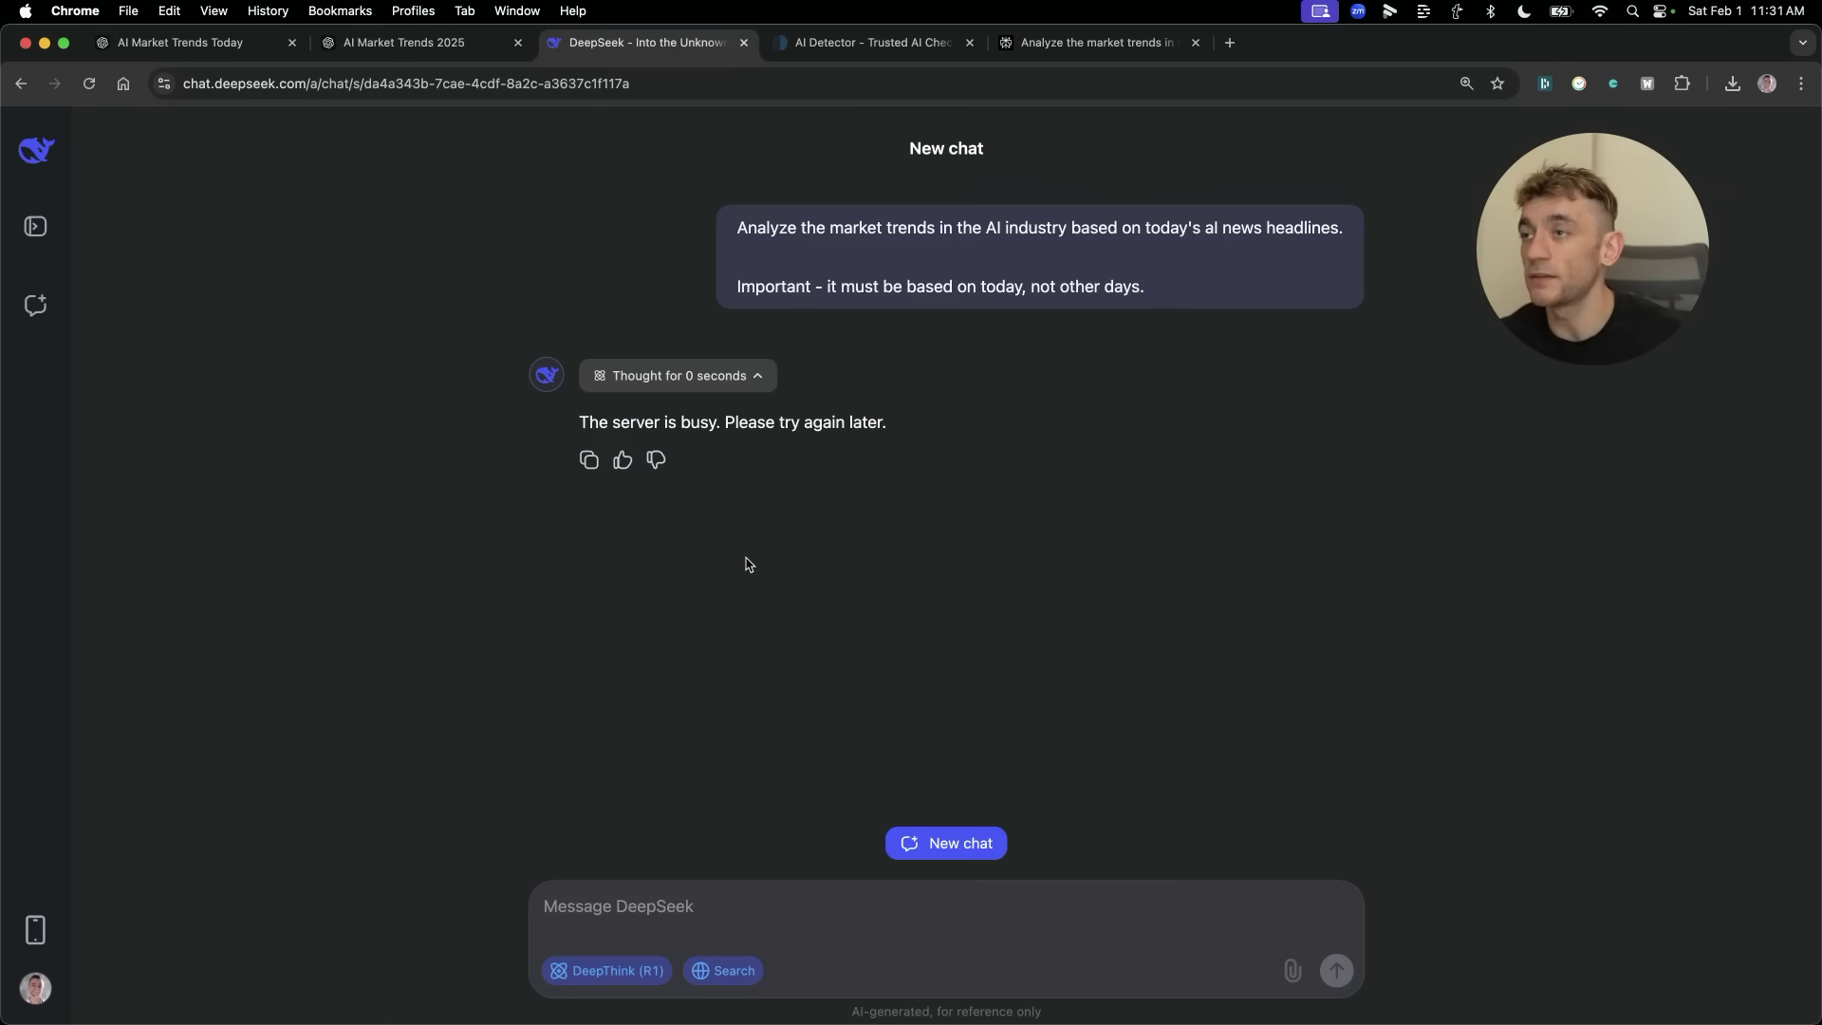
# Close the AI Detector tab and open Perplexity's AI market trends answer, zoomed in.
pyautogui.click(969, 43)
pyautogui.click(883, 43)
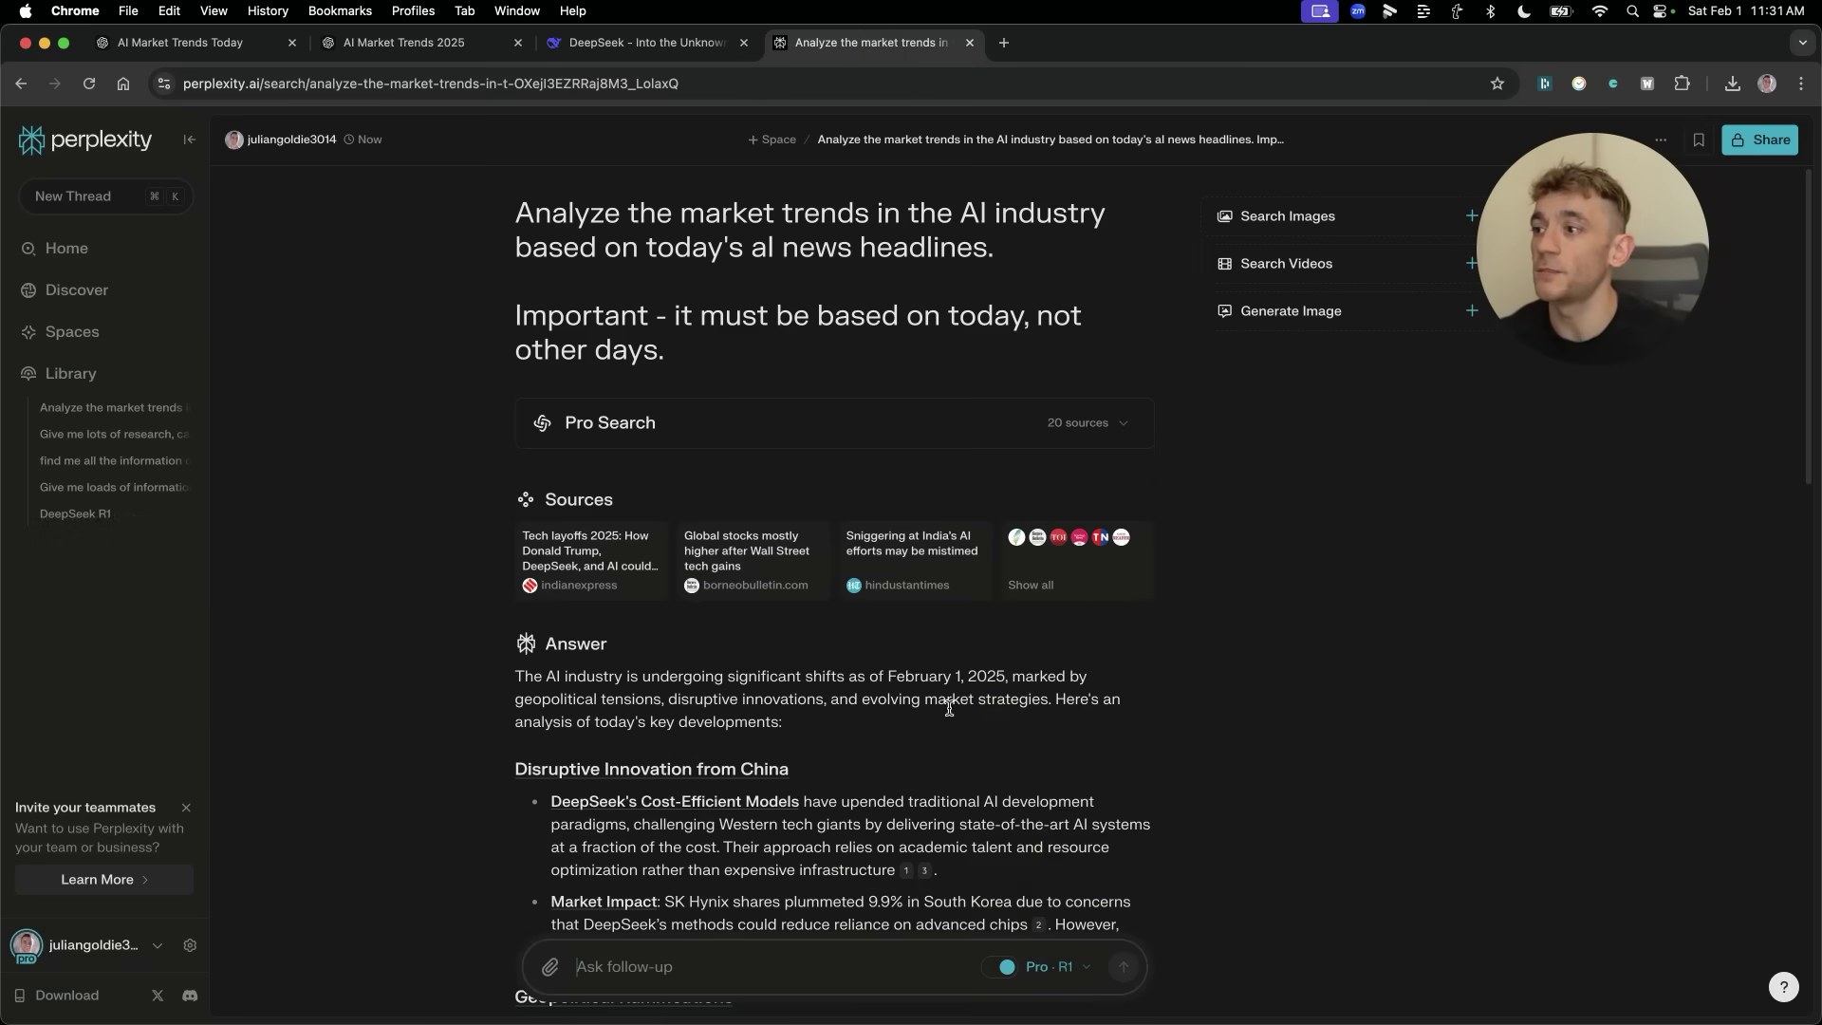
pyautogui.scroll(-6, 948, 707)
pyautogui.press('super+equal')
pyautogui.press('super+equal')
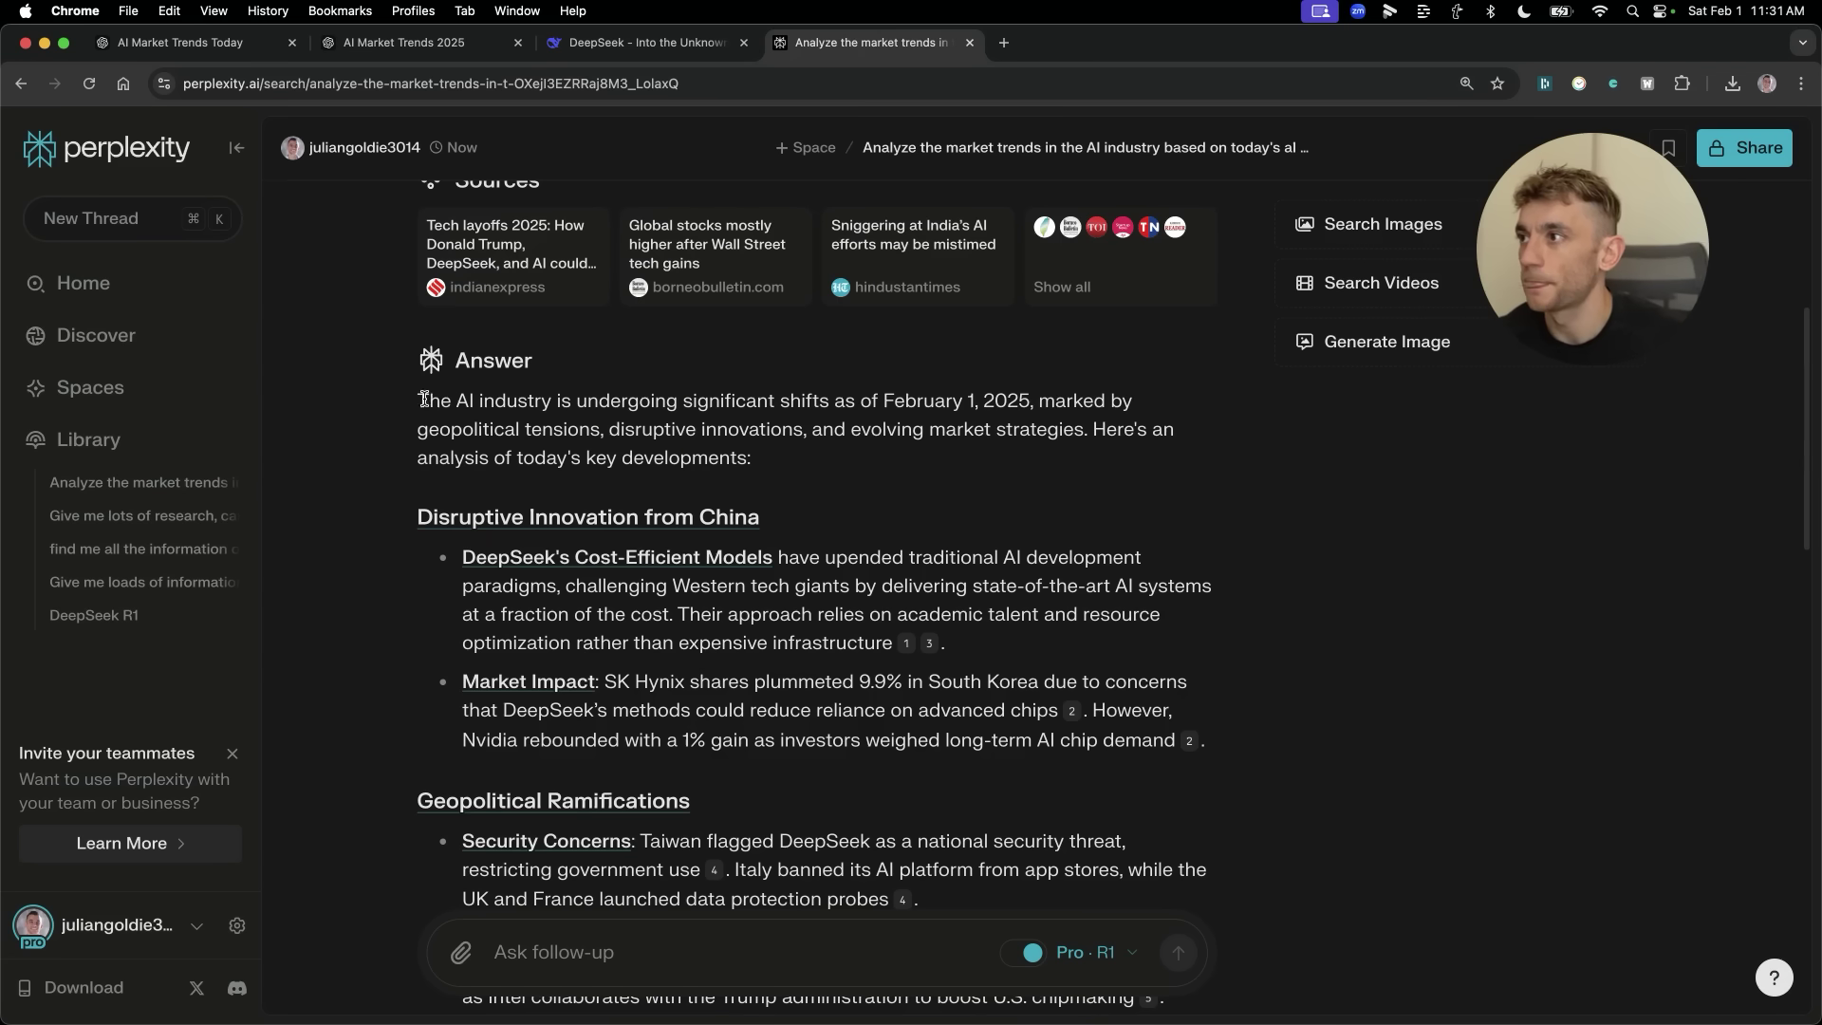
# Highlight the answer's opening paragraph and its February 1, 2025 date.
pyautogui.moveTo(413, 403); pyautogui.dragTo(813, 459)
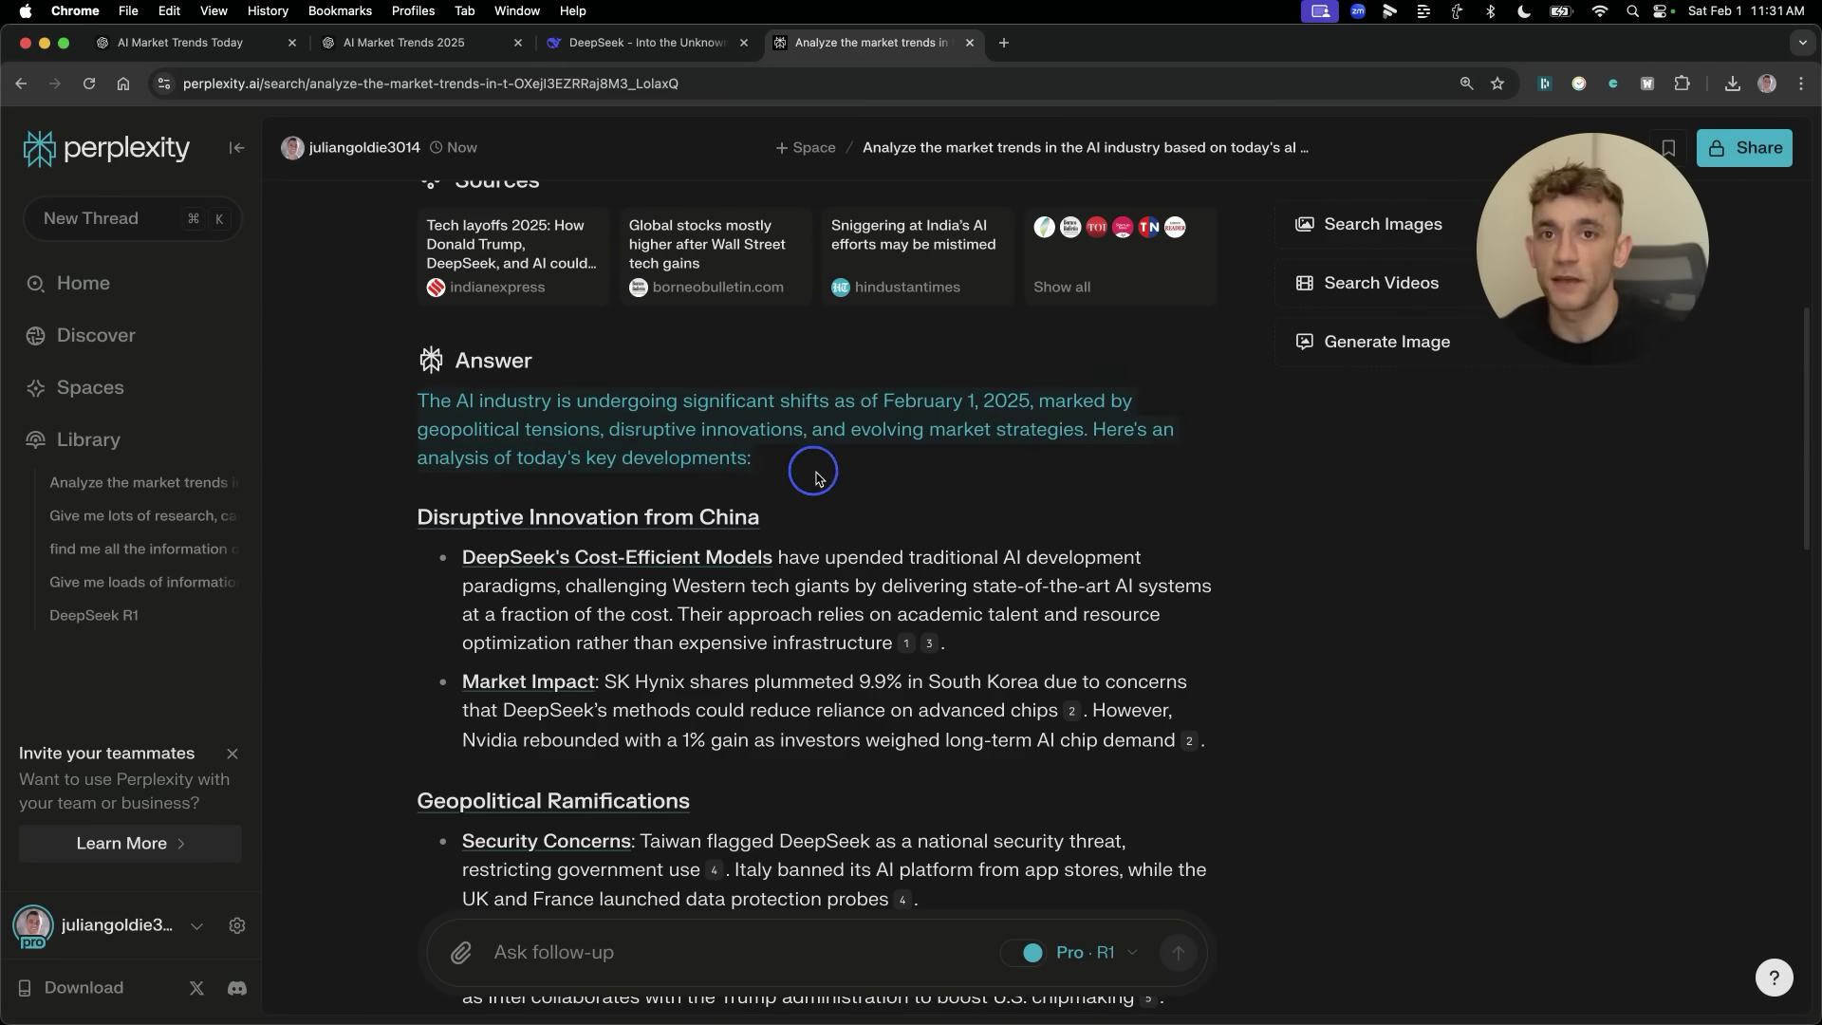
pyautogui.click(860, 464)
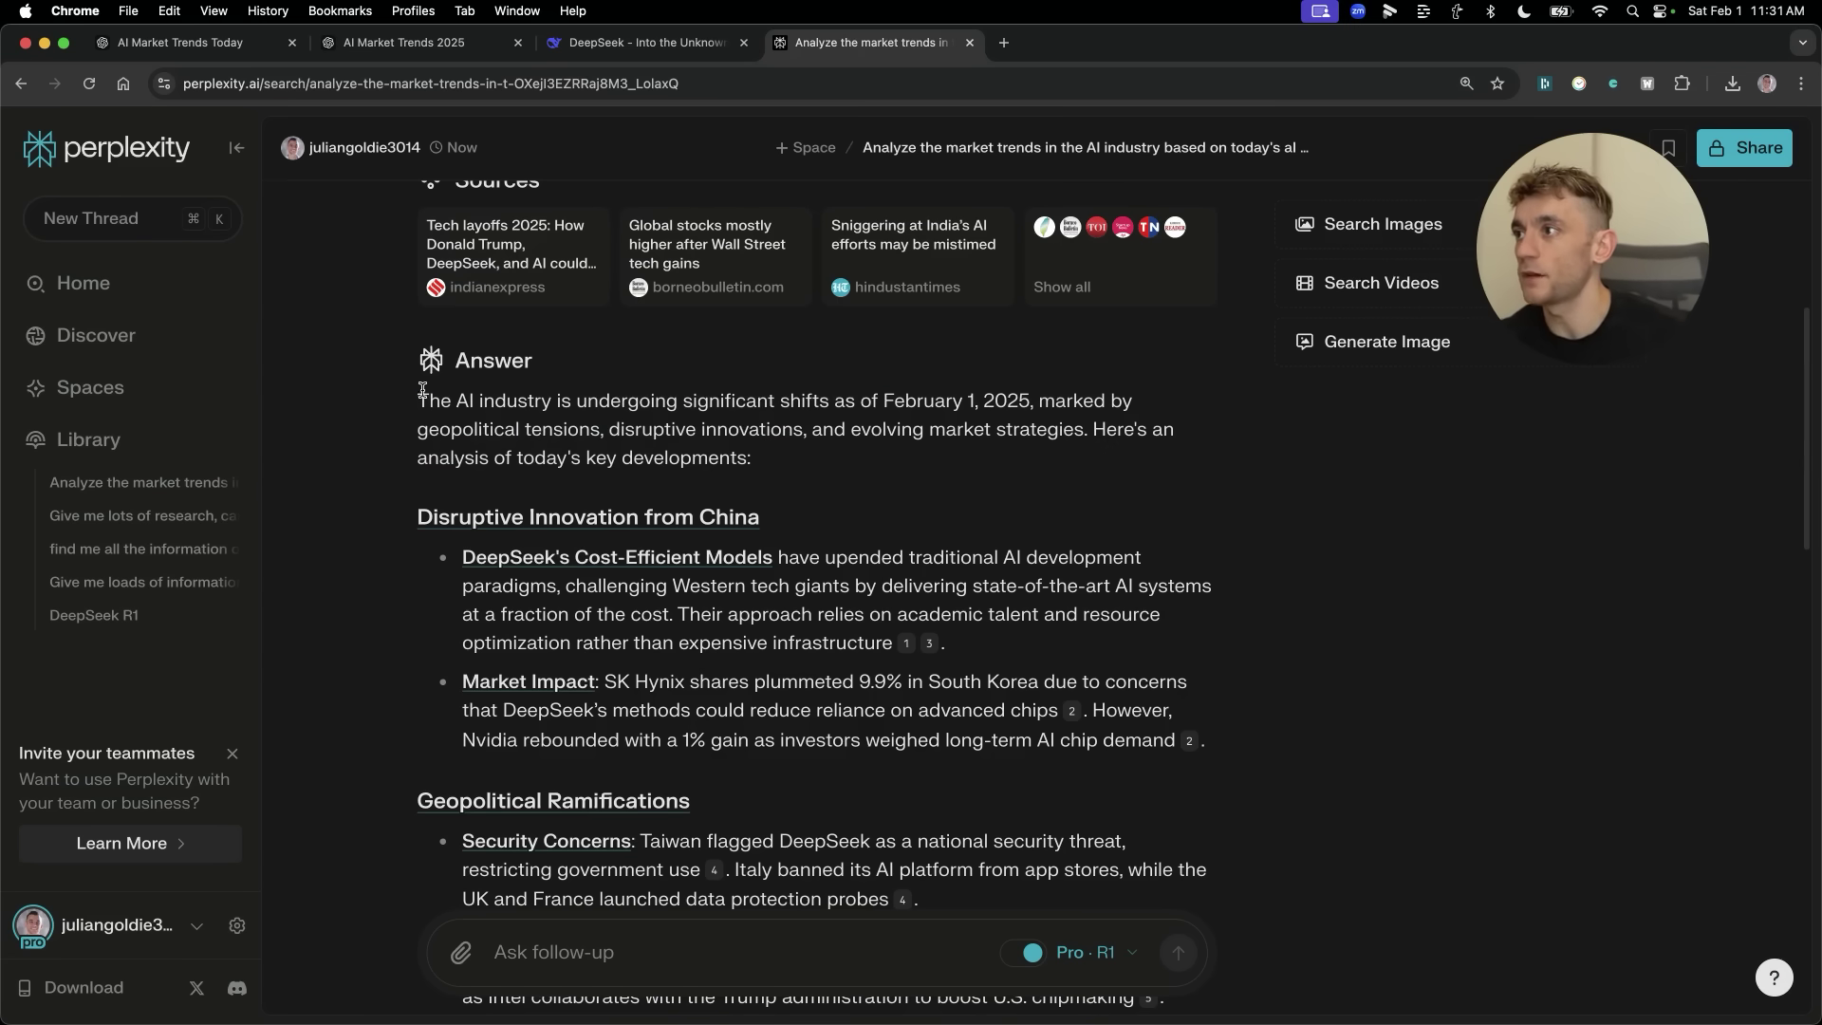
pyautogui.moveTo(420, 400); pyautogui.dragTo(882, 404)
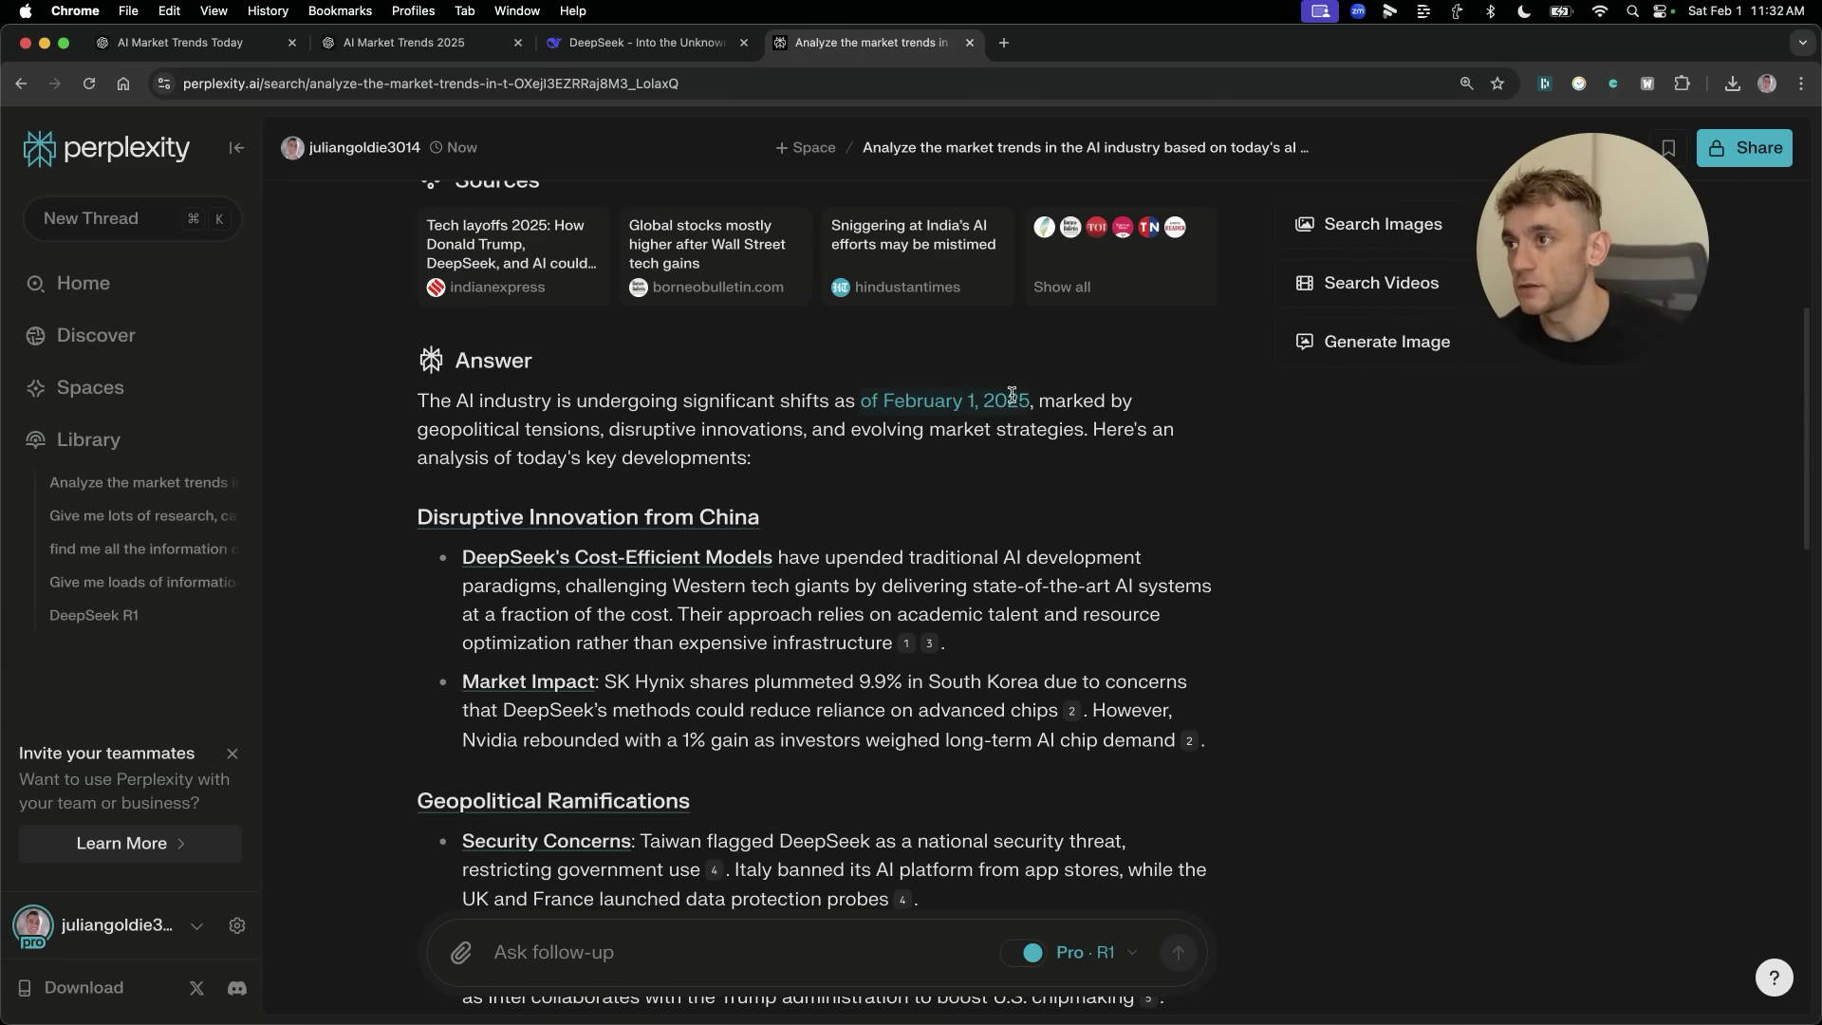
pyautogui.click(798, 403)
# Read on through the Disruptive Innovation from China and Security Concerns sections, then scroll back up.
pyautogui.scroll(-3, 1191, 547)
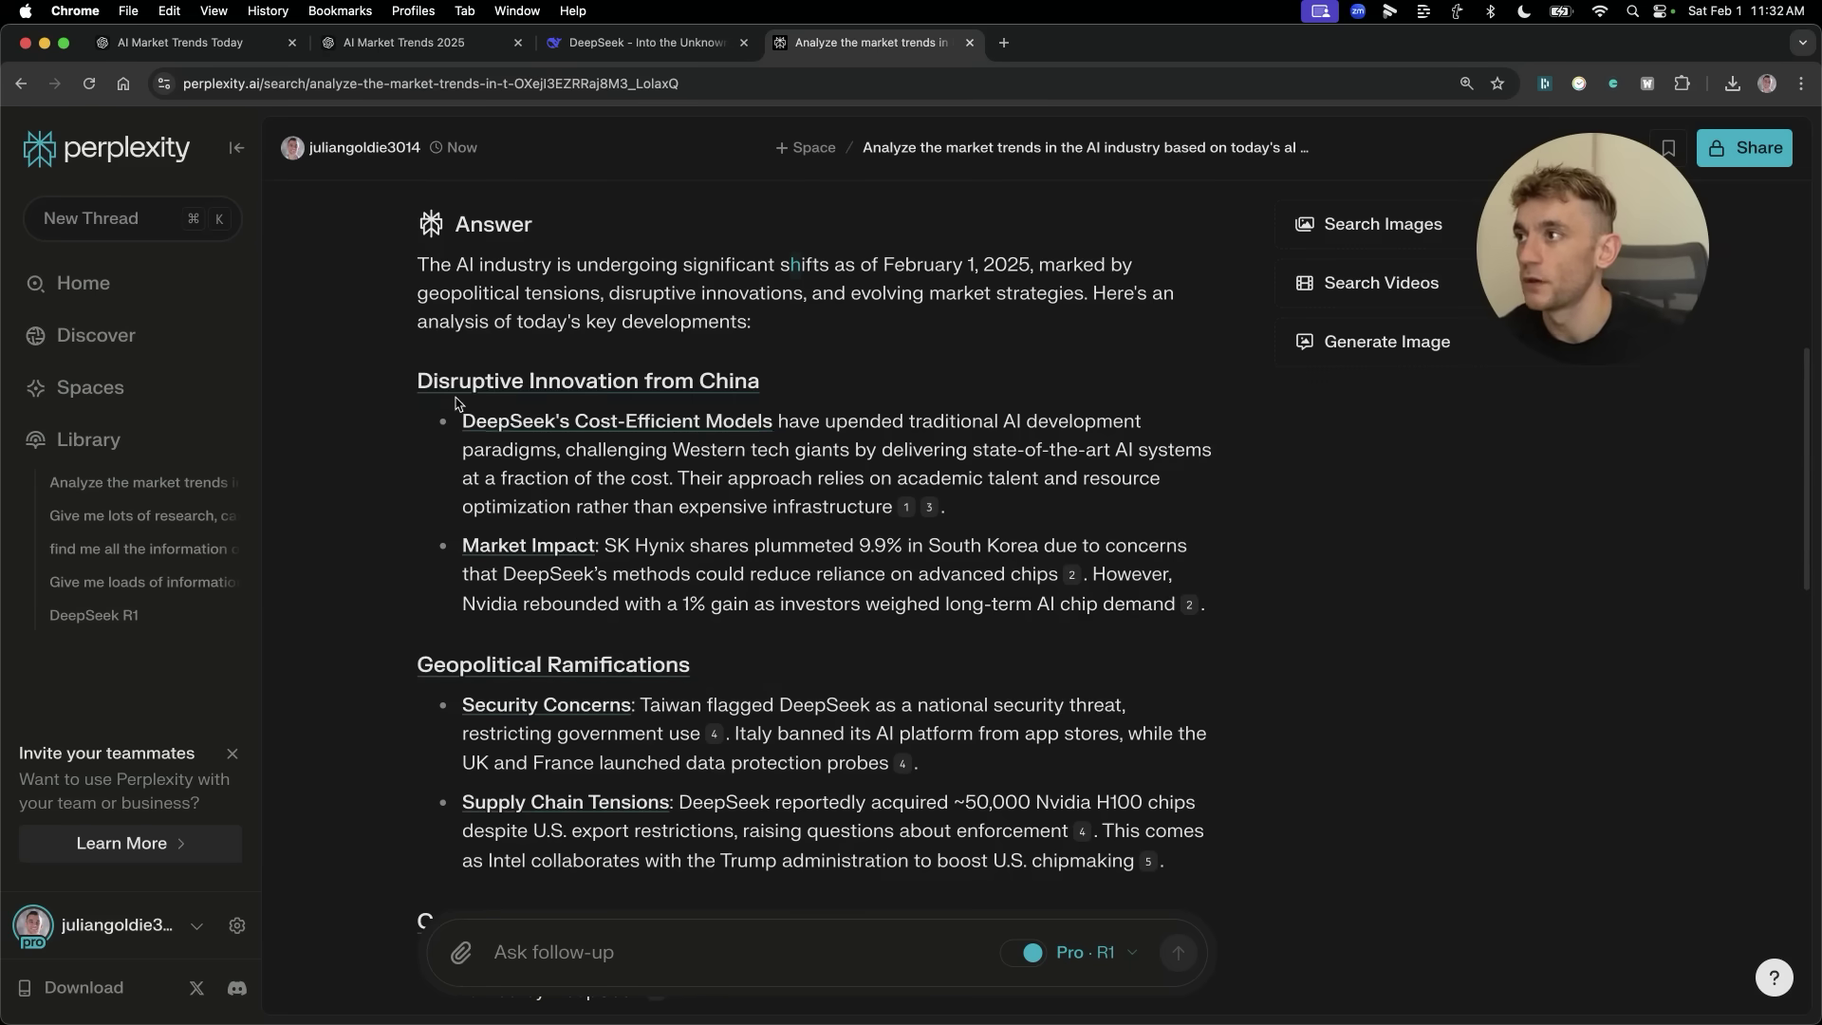
pyautogui.moveTo(404, 386)
pyautogui.mouseDown()
pyautogui.moveTo(1322, 553)
pyautogui.moveTo(1228, 589)
pyautogui.moveTo(1284, 602)
pyautogui.moveTo(394, 418)
pyautogui.moveTo(403, 393)
pyautogui.mouseUp()
pyautogui.scroll(-10, 1357, 712)
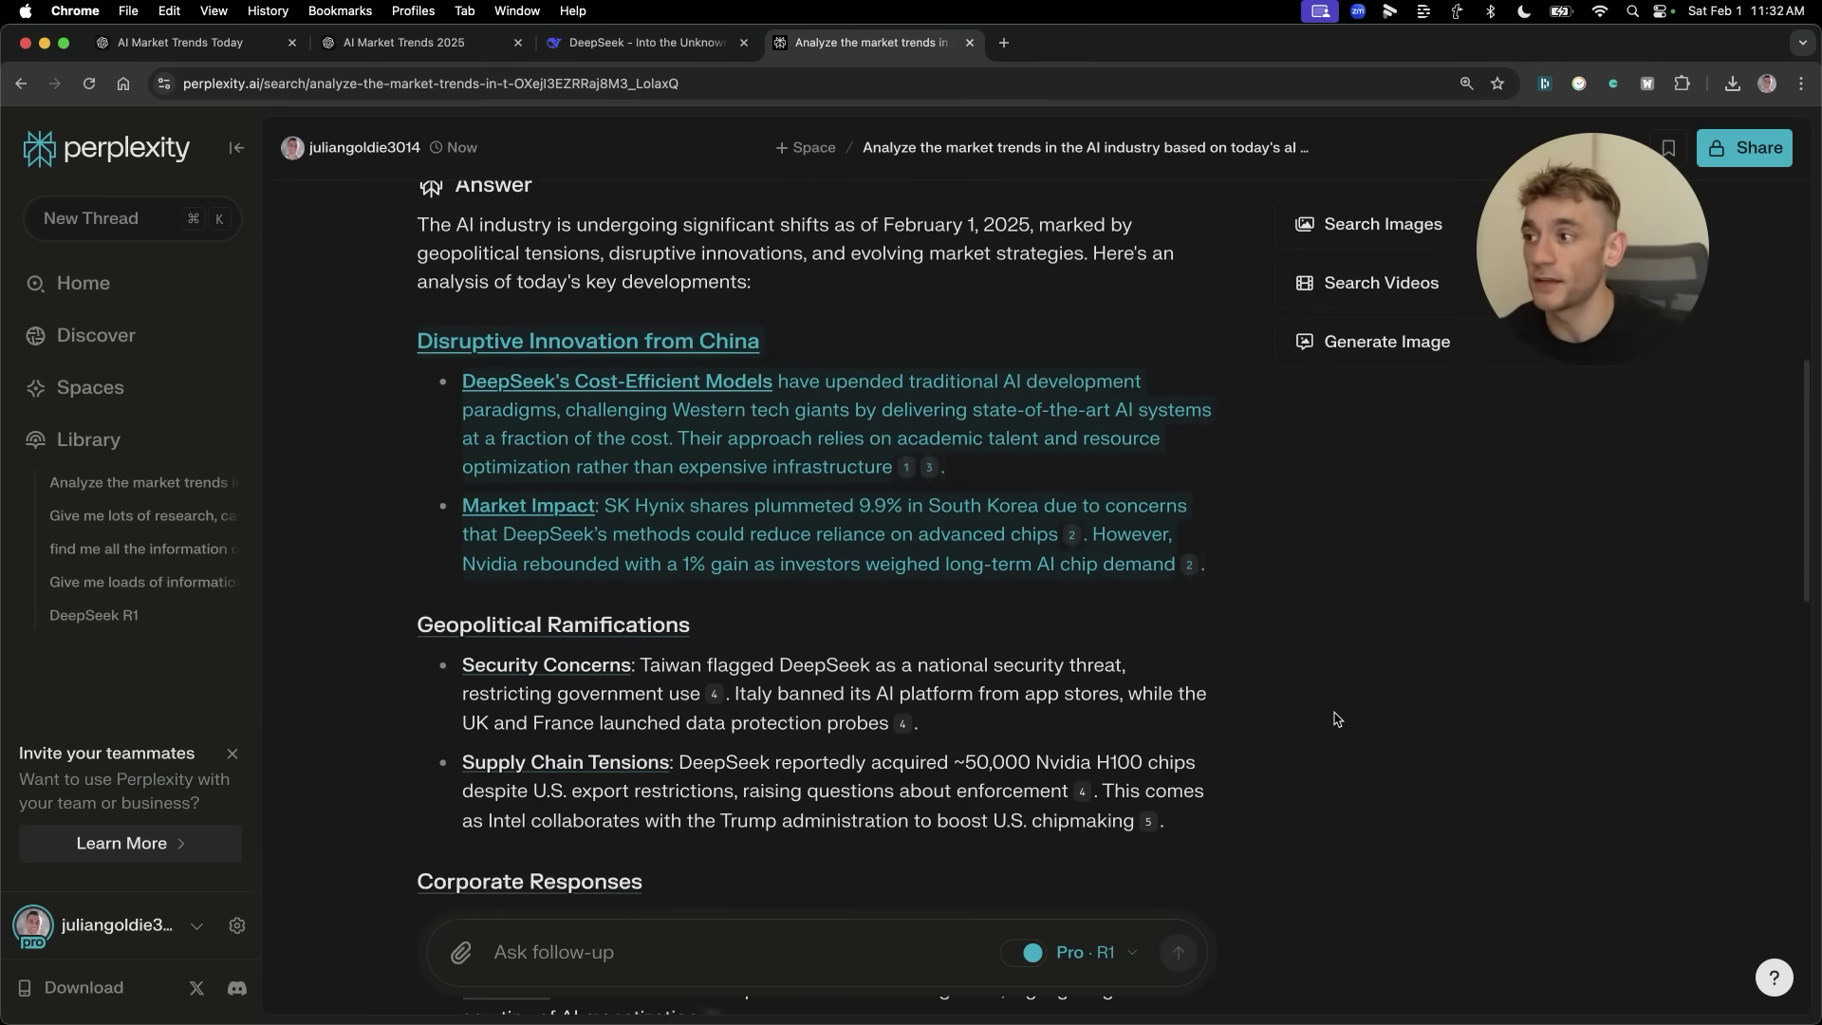
pyautogui.scroll(2, 528, 259)
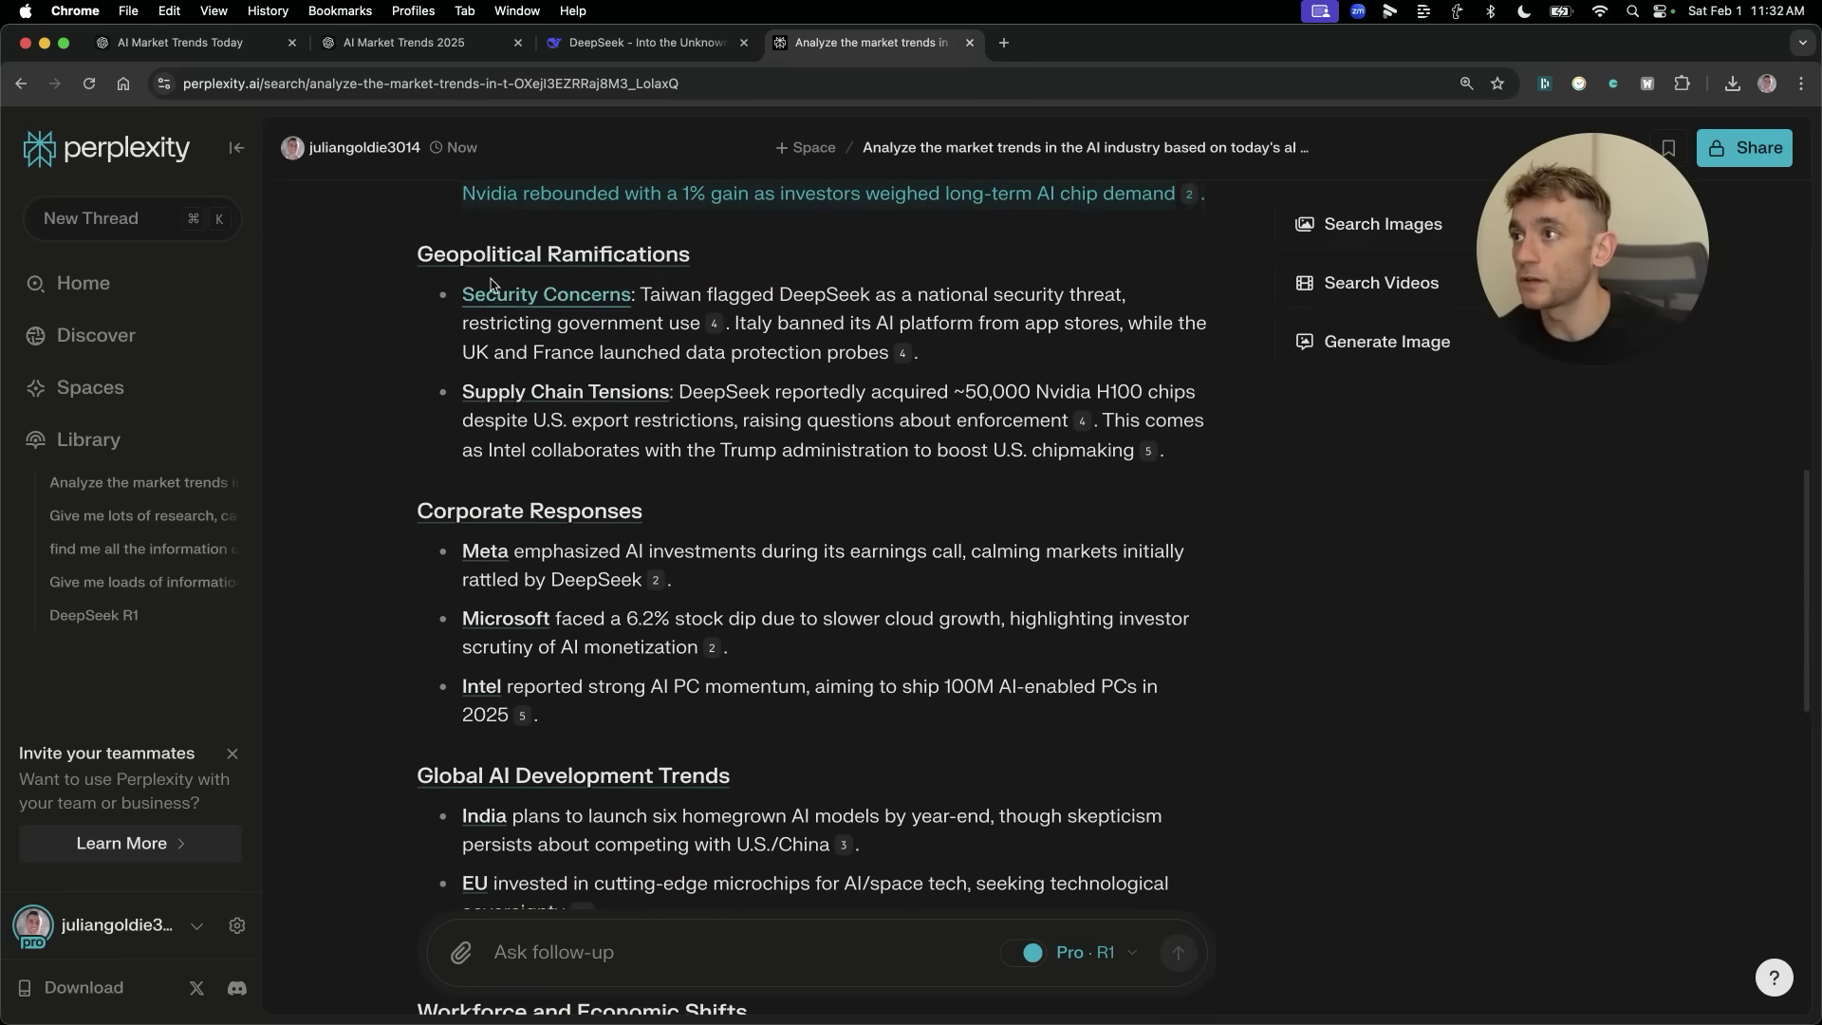
pyautogui.moveTo(399, 318); pyautogui.dragTo(1151, 358)
pyautogui.click(764, 384)
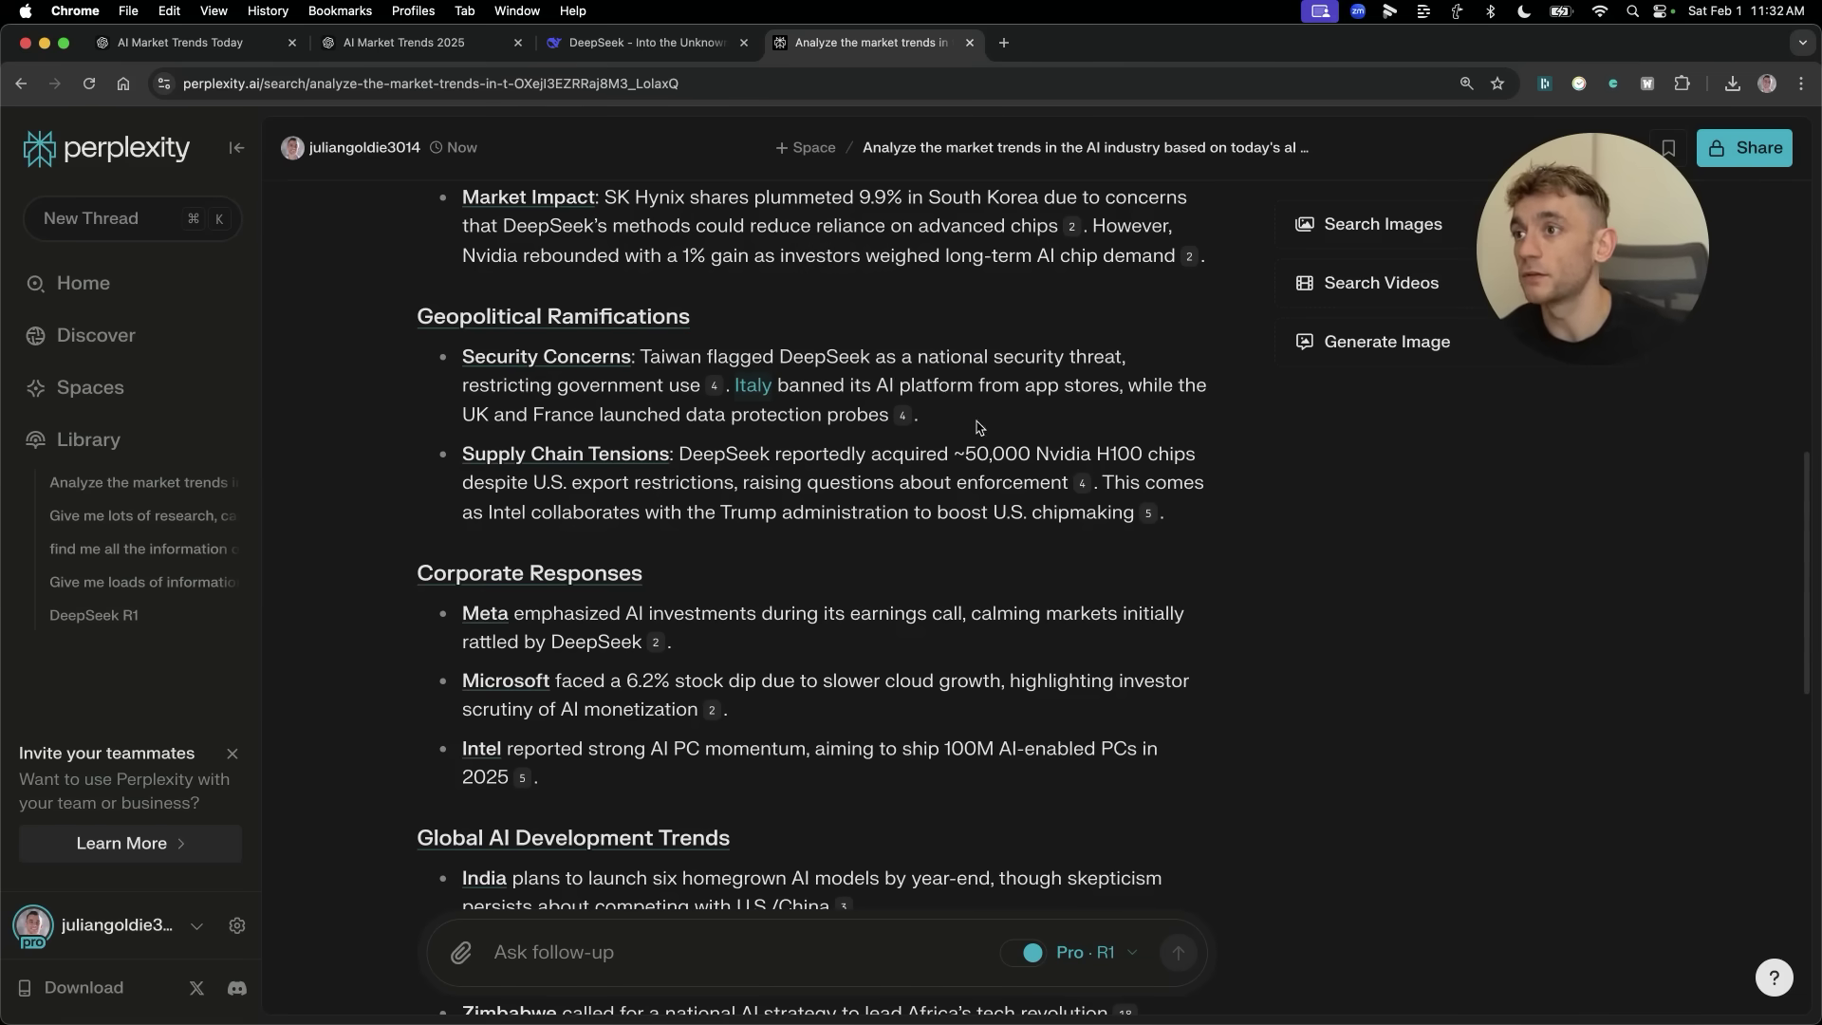
pyautogui.scroll(-10, 977, 427)
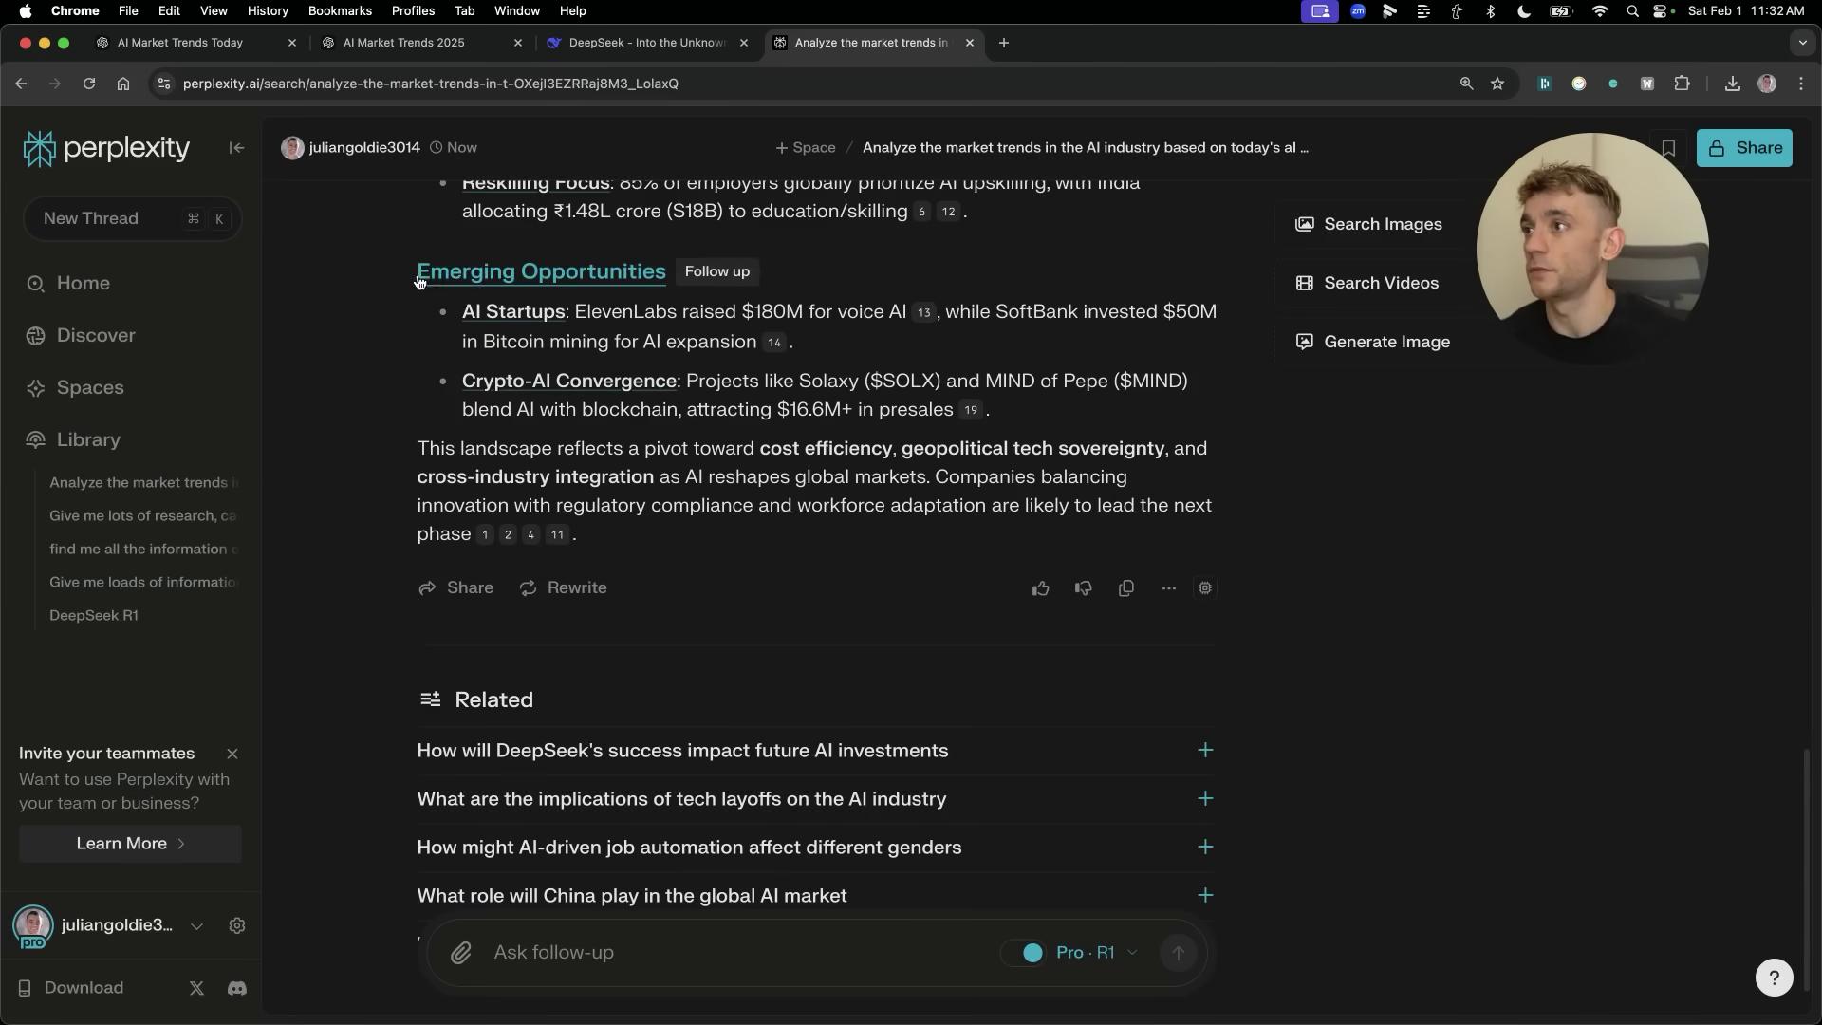
pyautogui.scroll(15, 1072, 493)
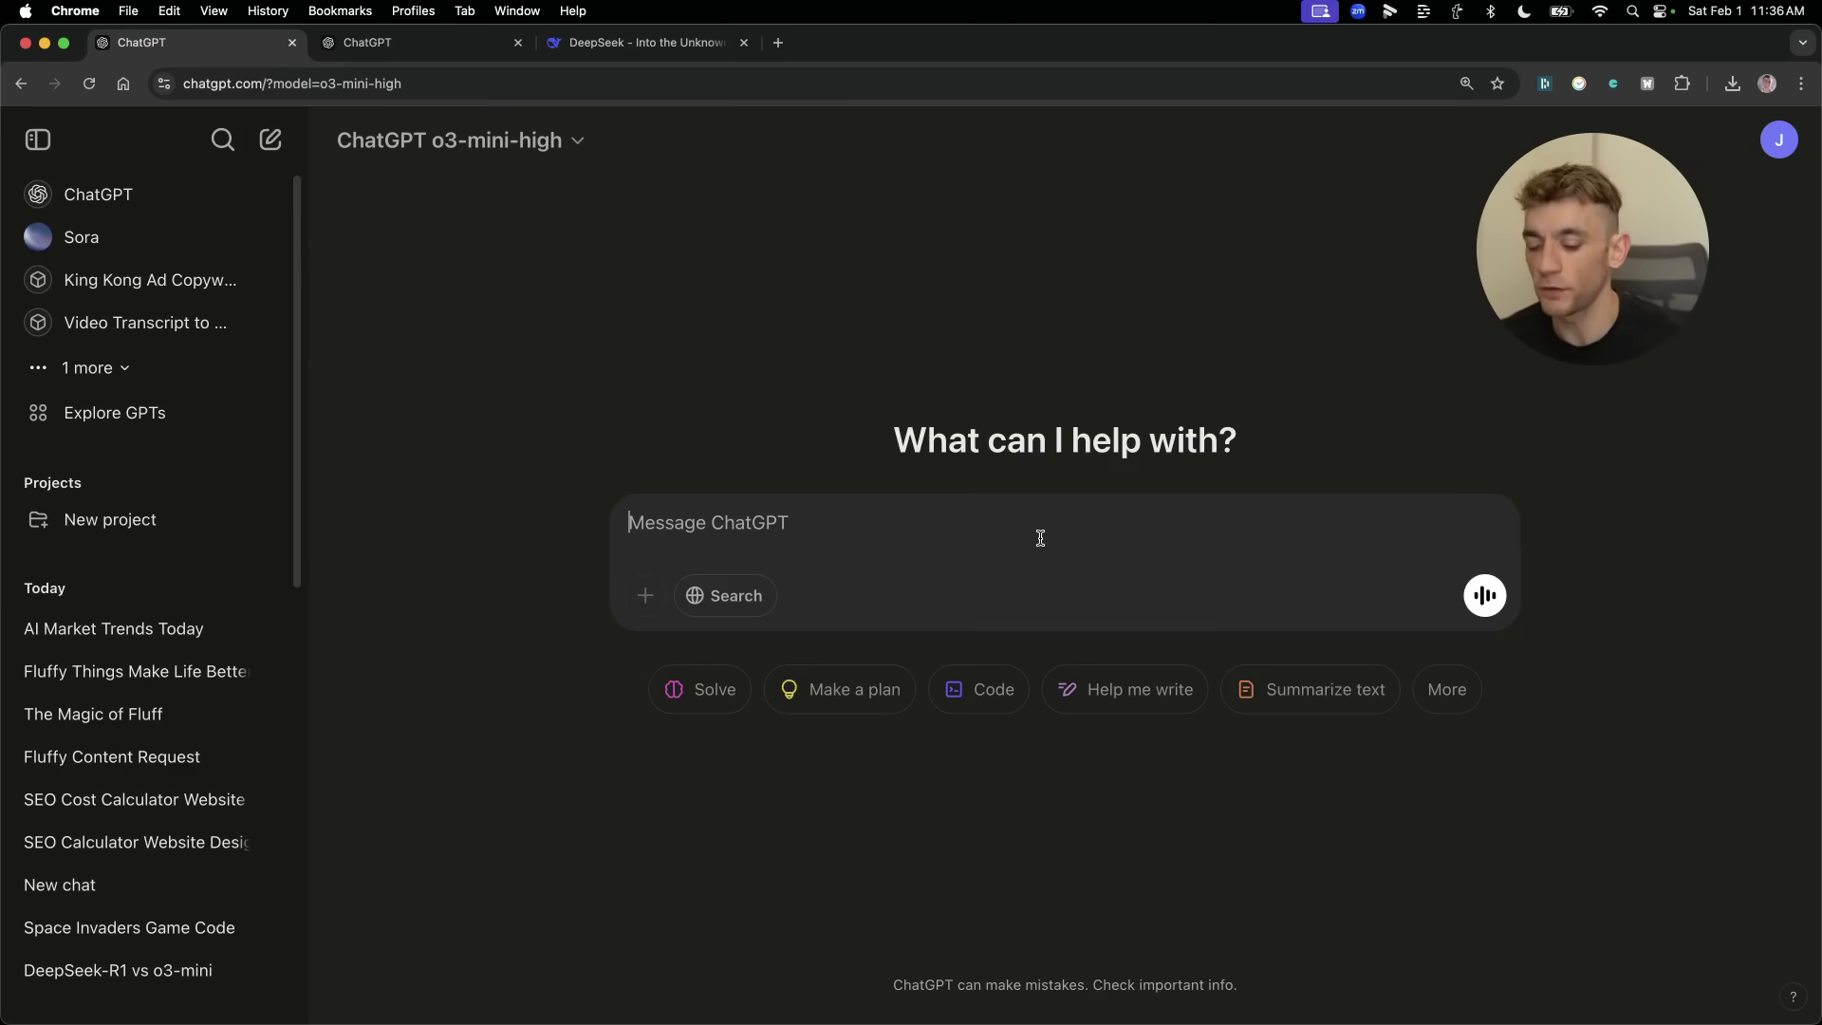
# Paste the snake game request into o3-mini-high's message box, then open Liveweave's HTML editor.
pyautogui.write('Build me a snake game in html')
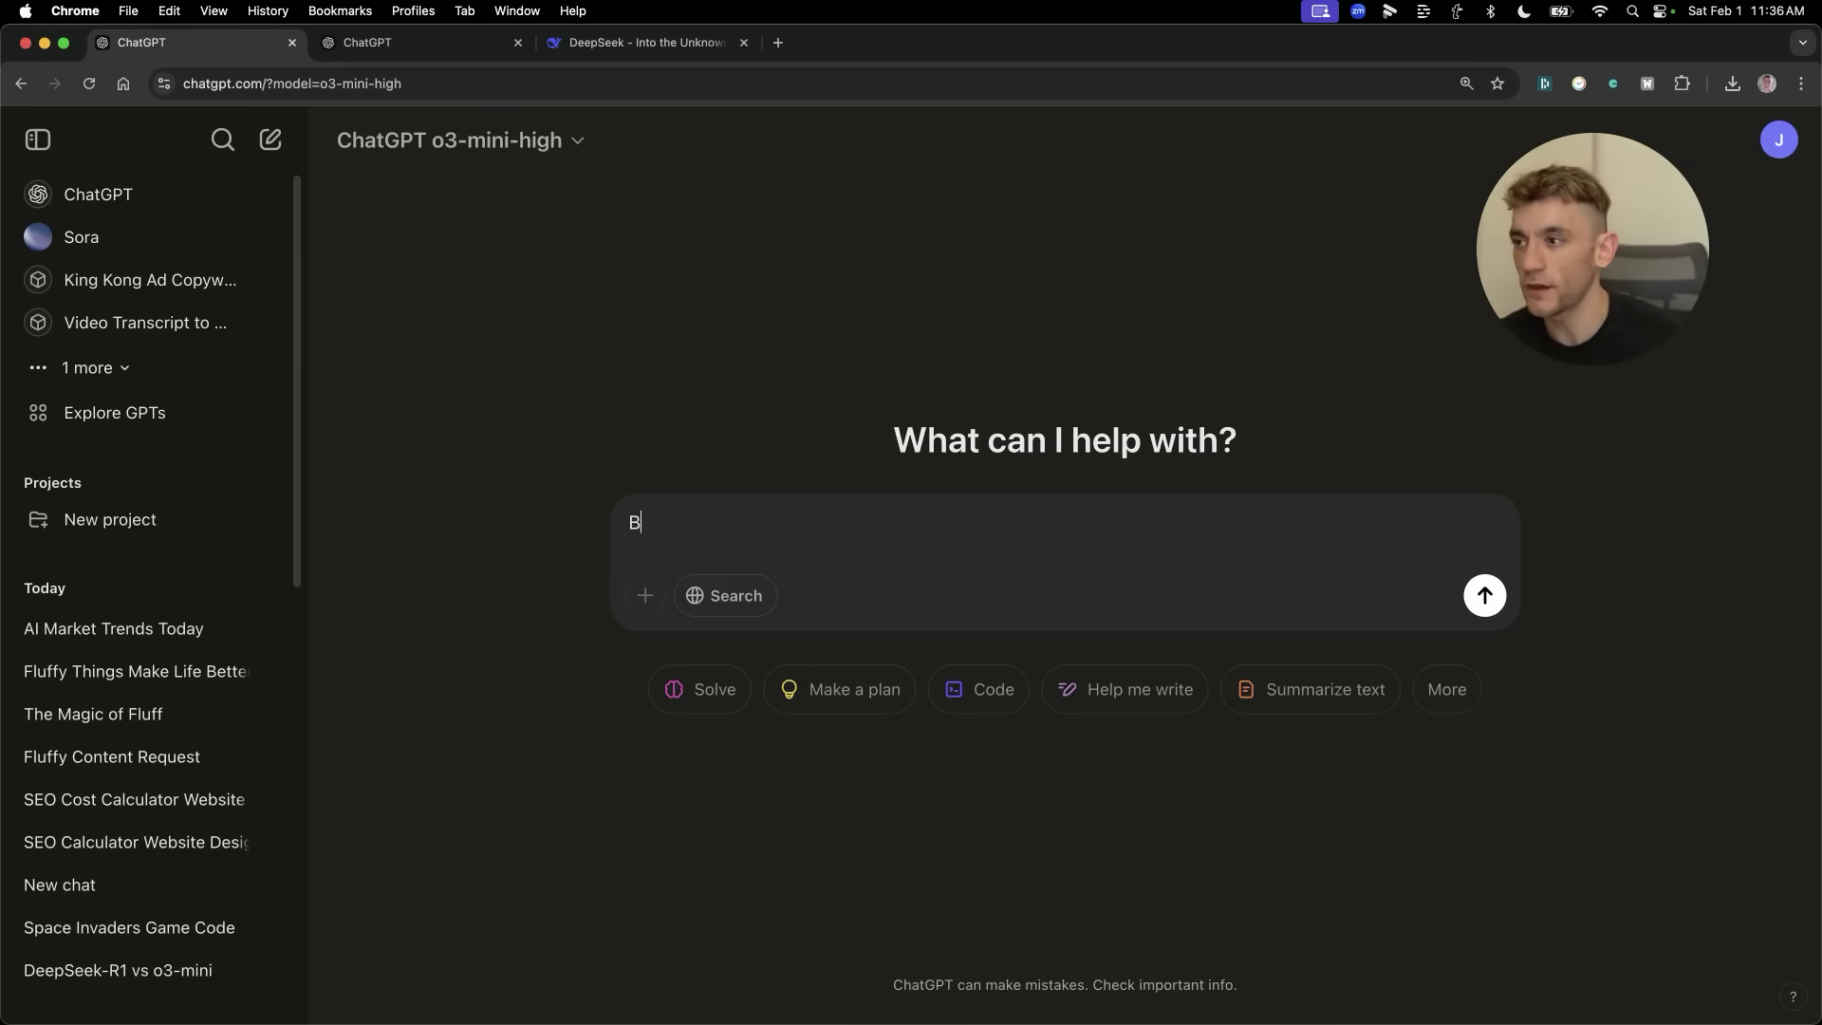
pyautogui.press('super+a')
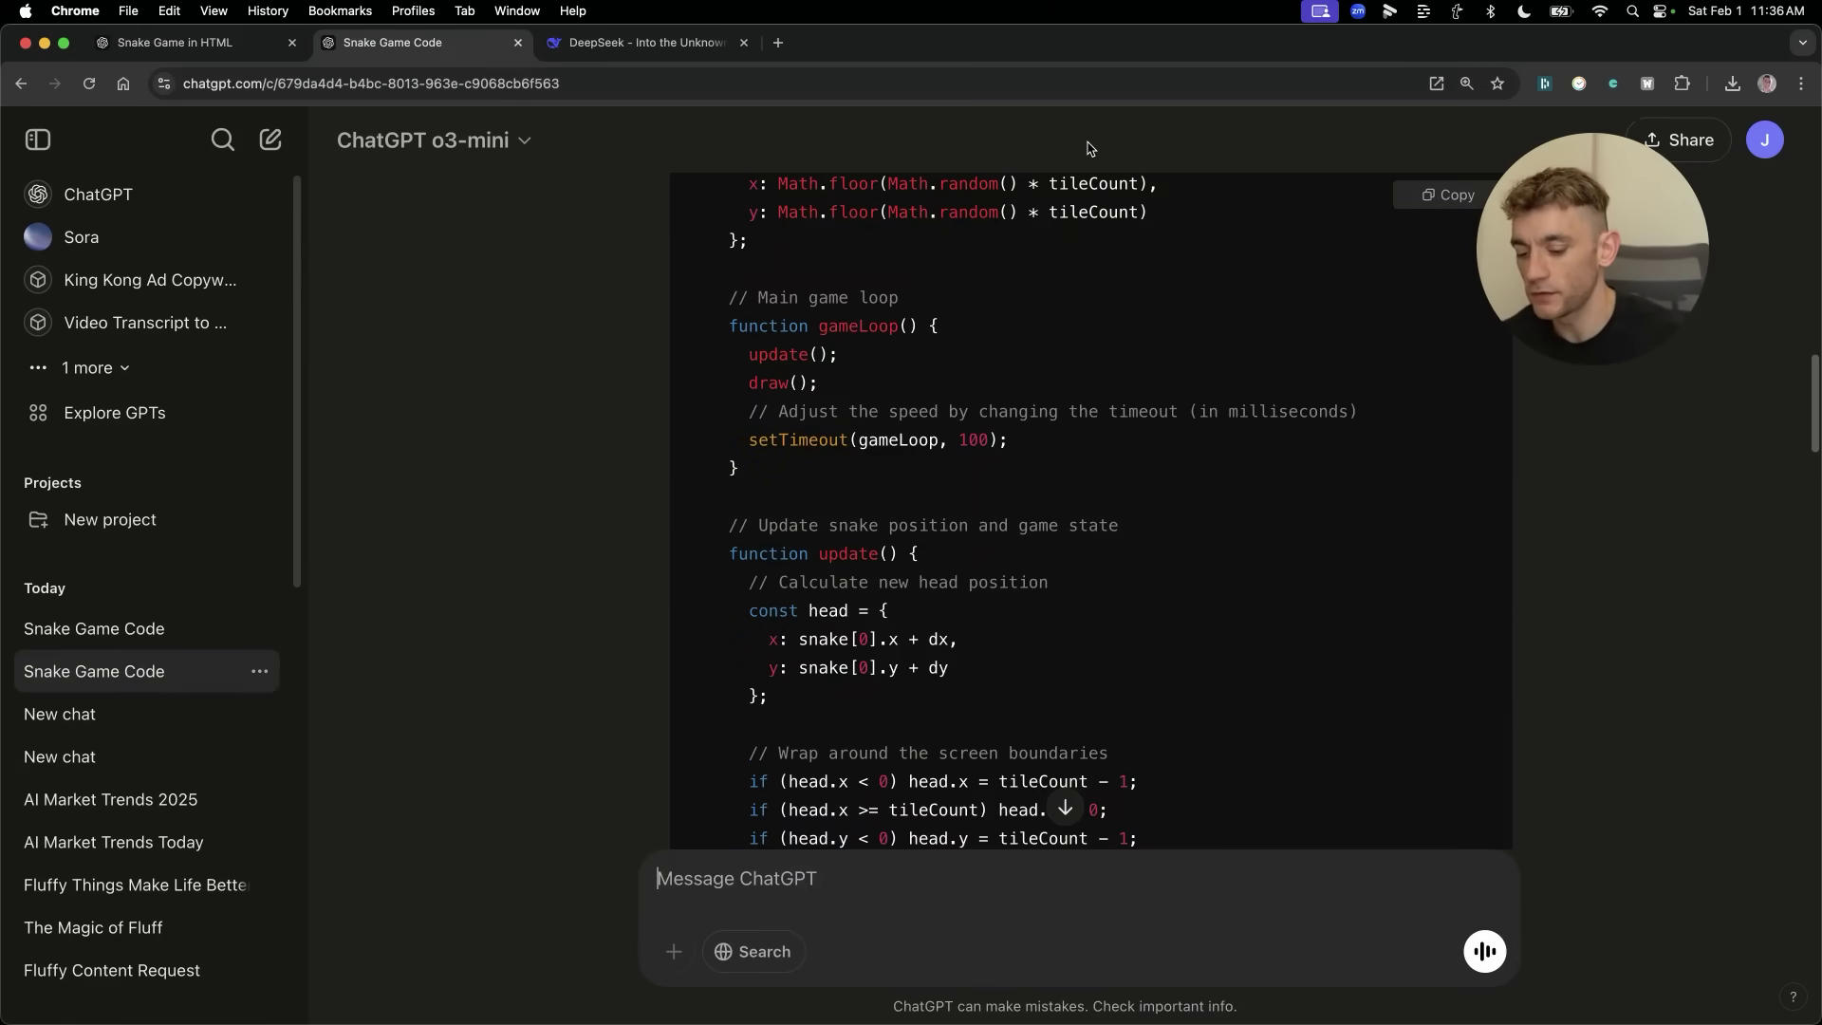
pyautogui.press('super+t')
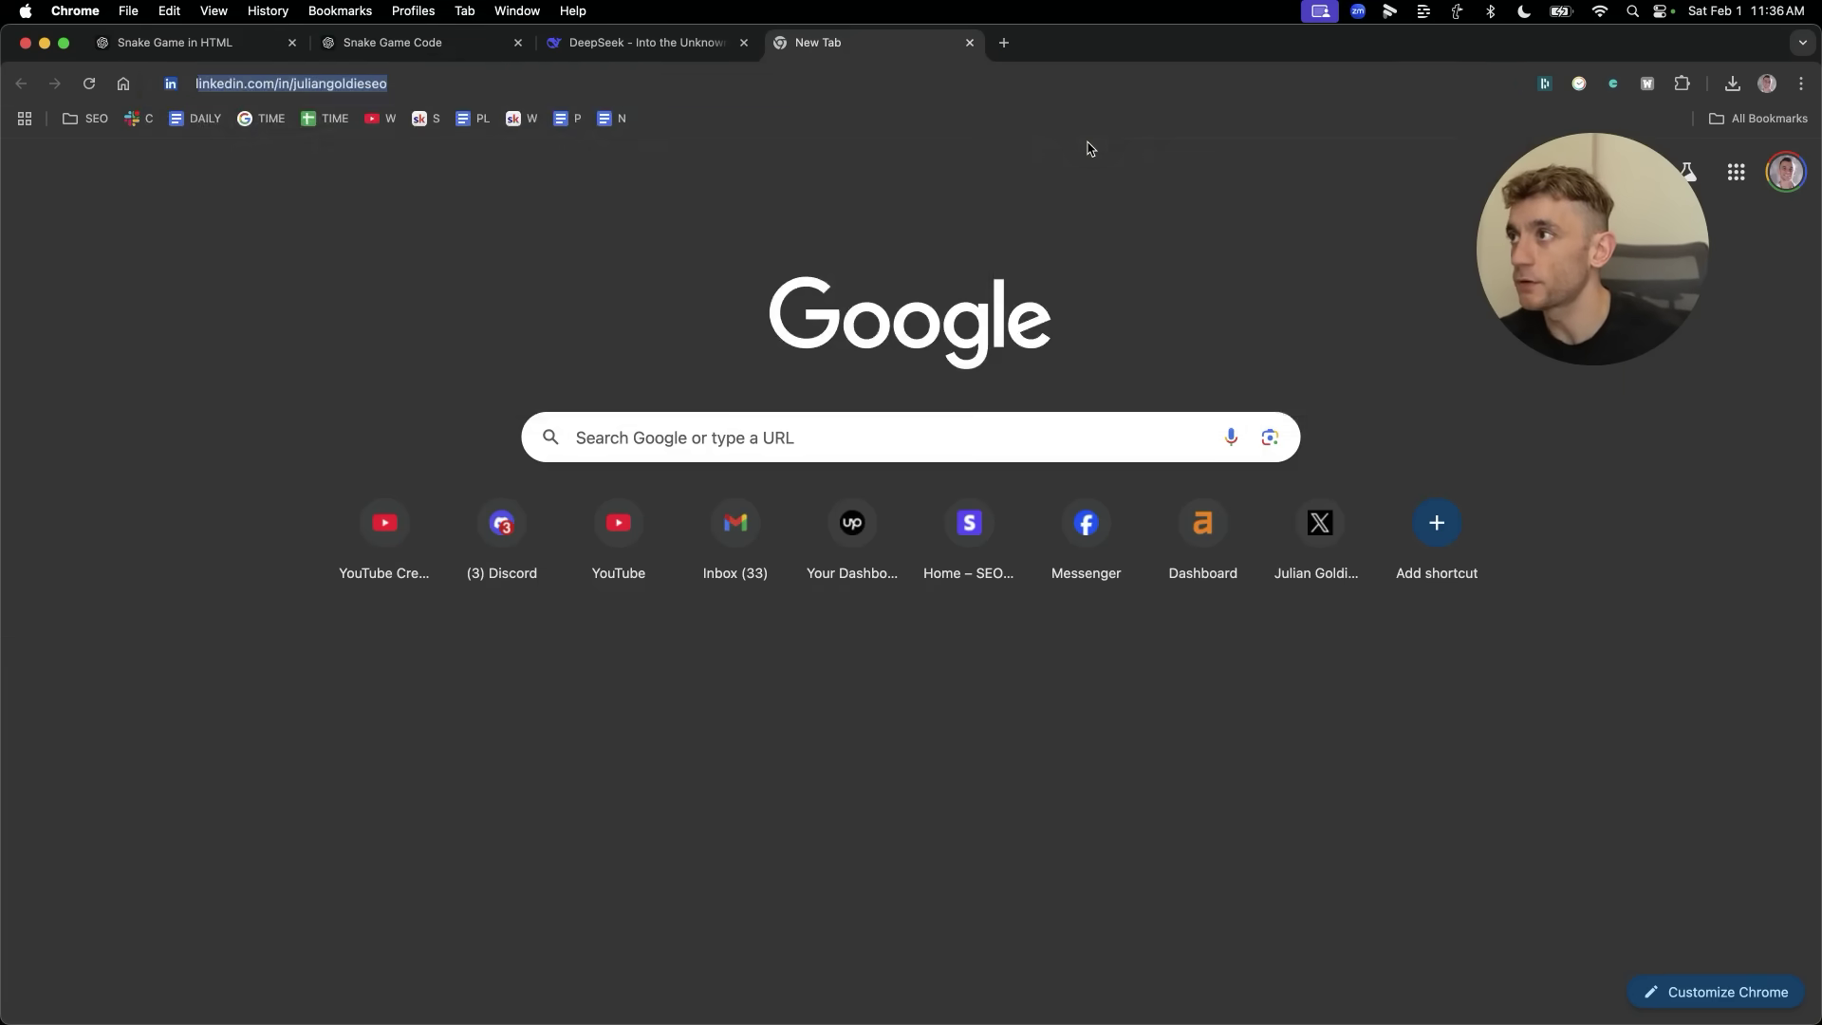
pyautogui.write('livwea')
pyautogui.press('Return')
pyautogui.press('super+l')
pyautogui.write('i')
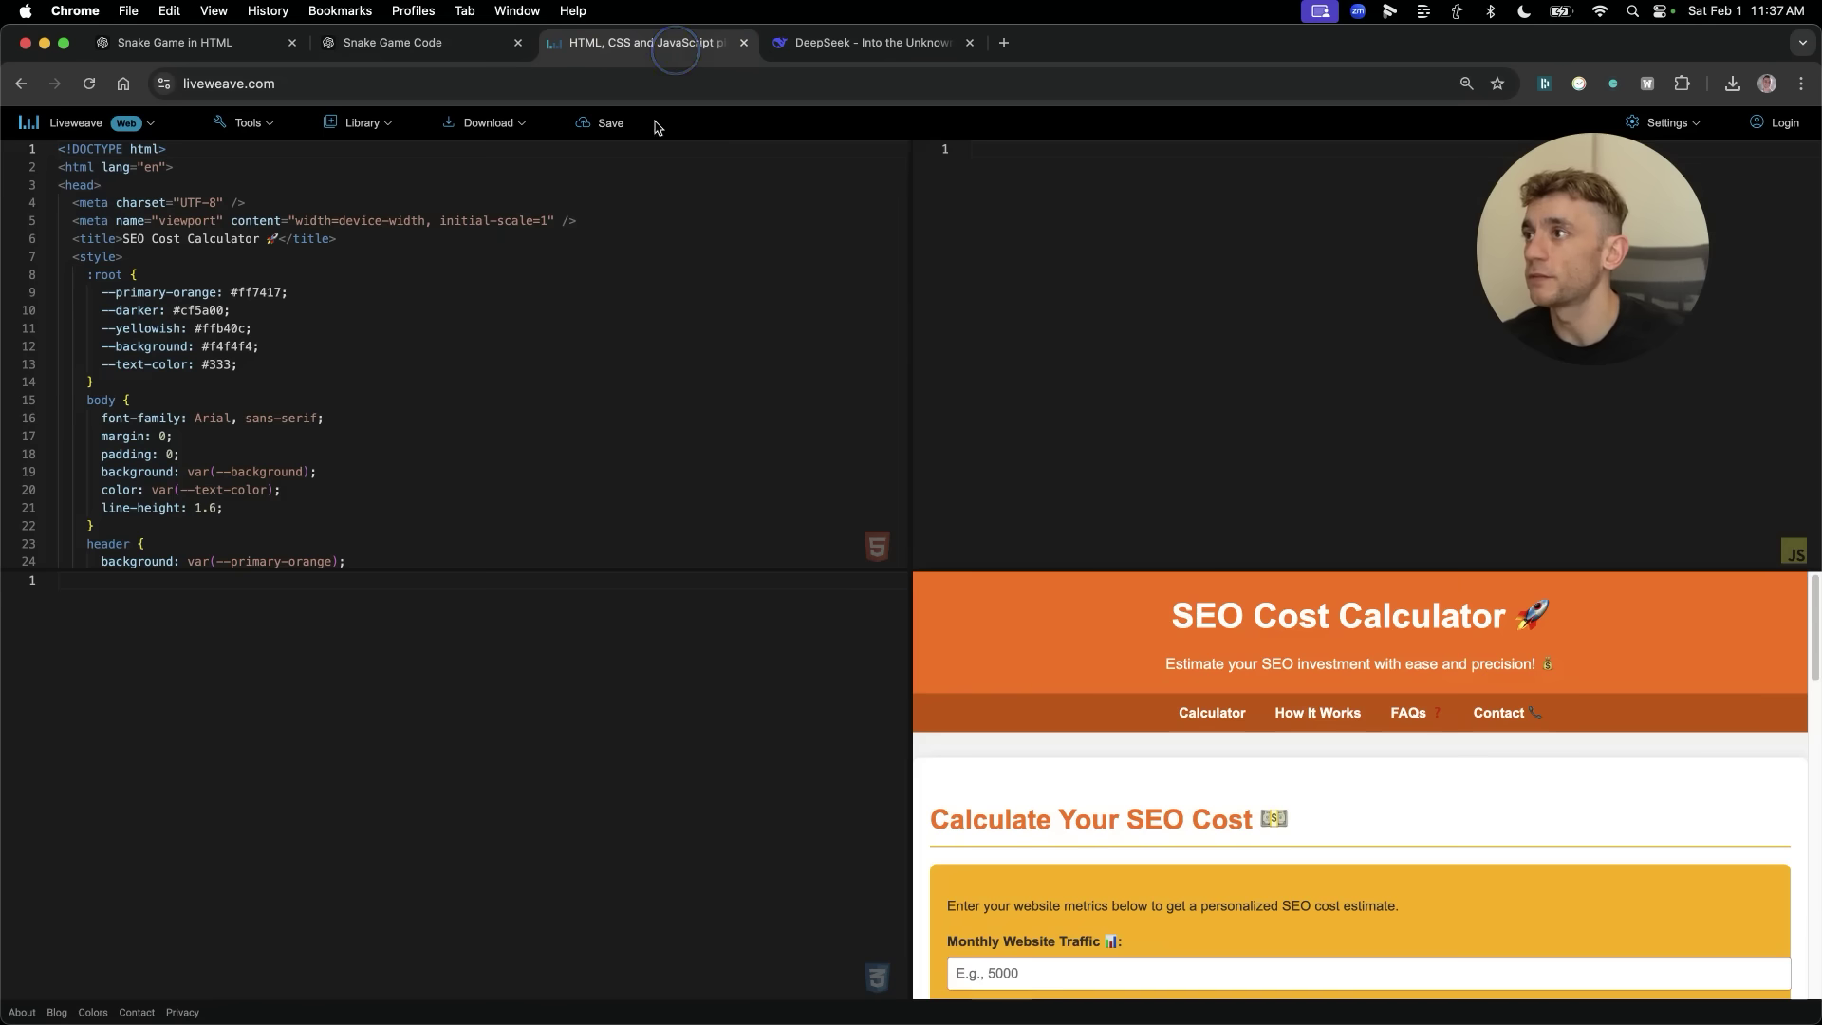
pyautogui.click(554, 415)
# Replace the Liveweave HTML with the snake code and inspect its ArrowRight key handling.
pyautogui.press('super+a')
pyautogui.press('super+v')
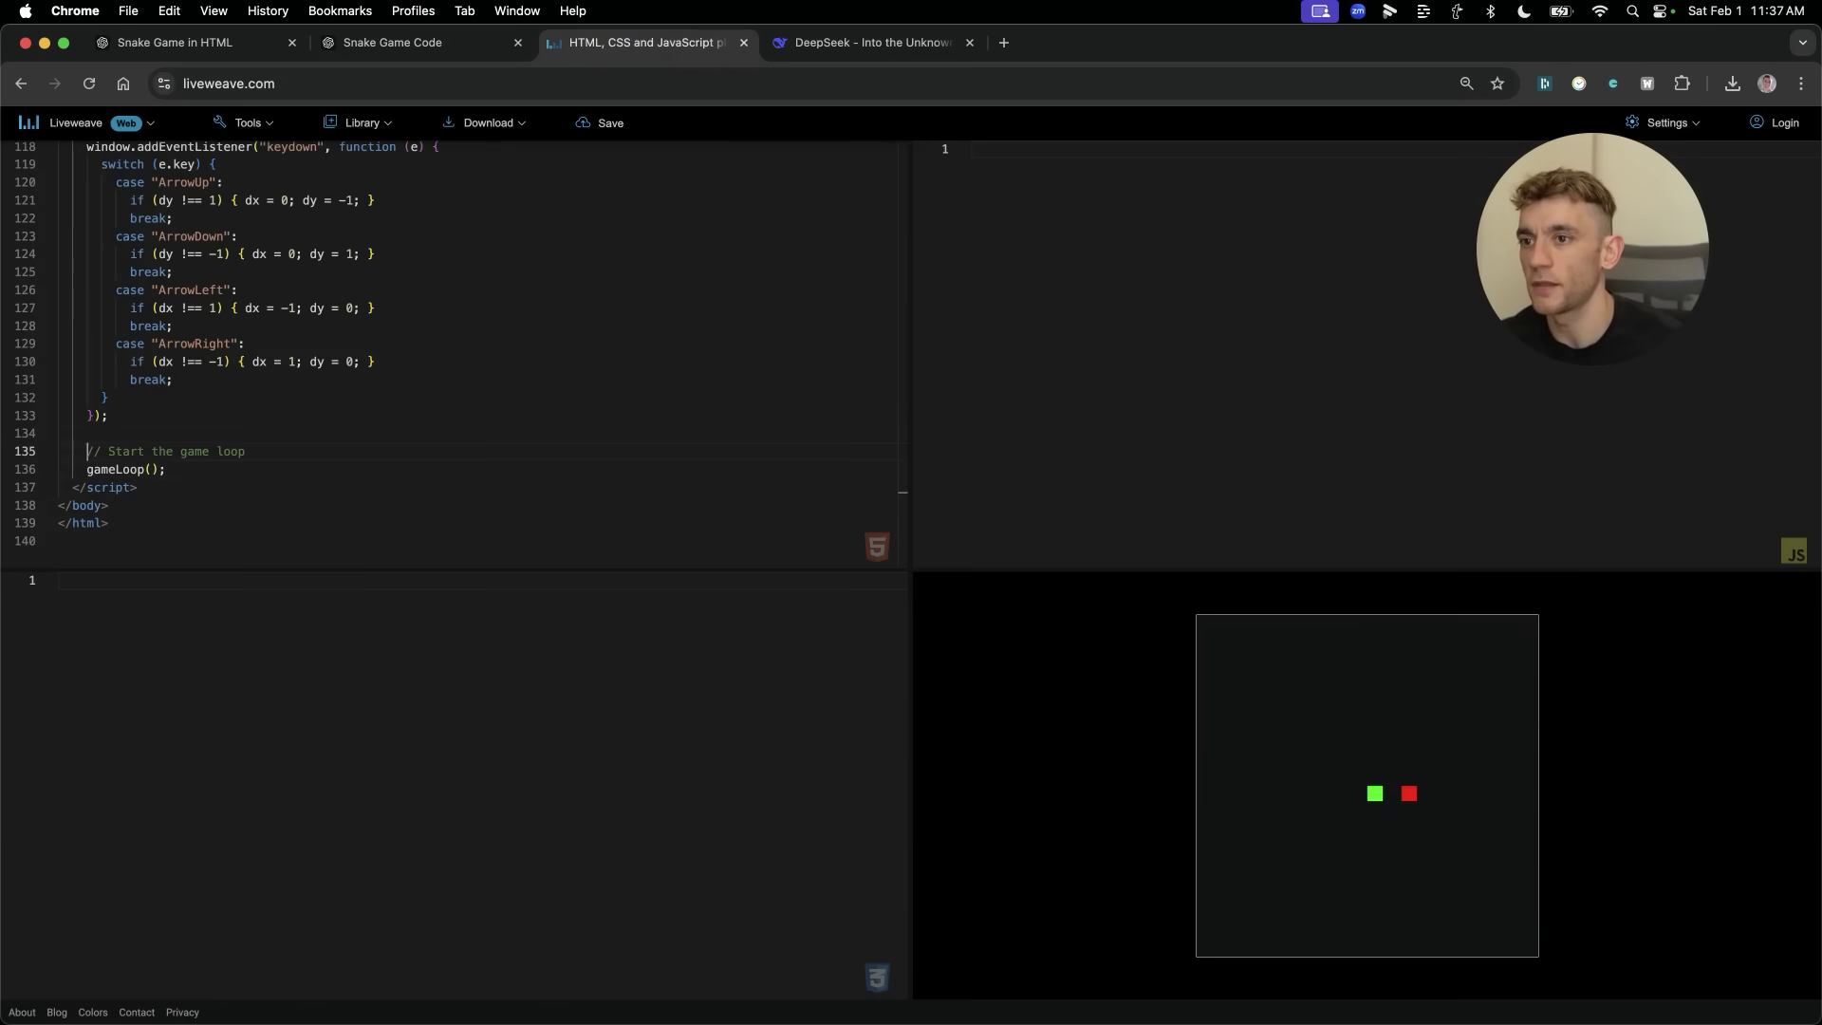
pyautogui.click(84, 415)
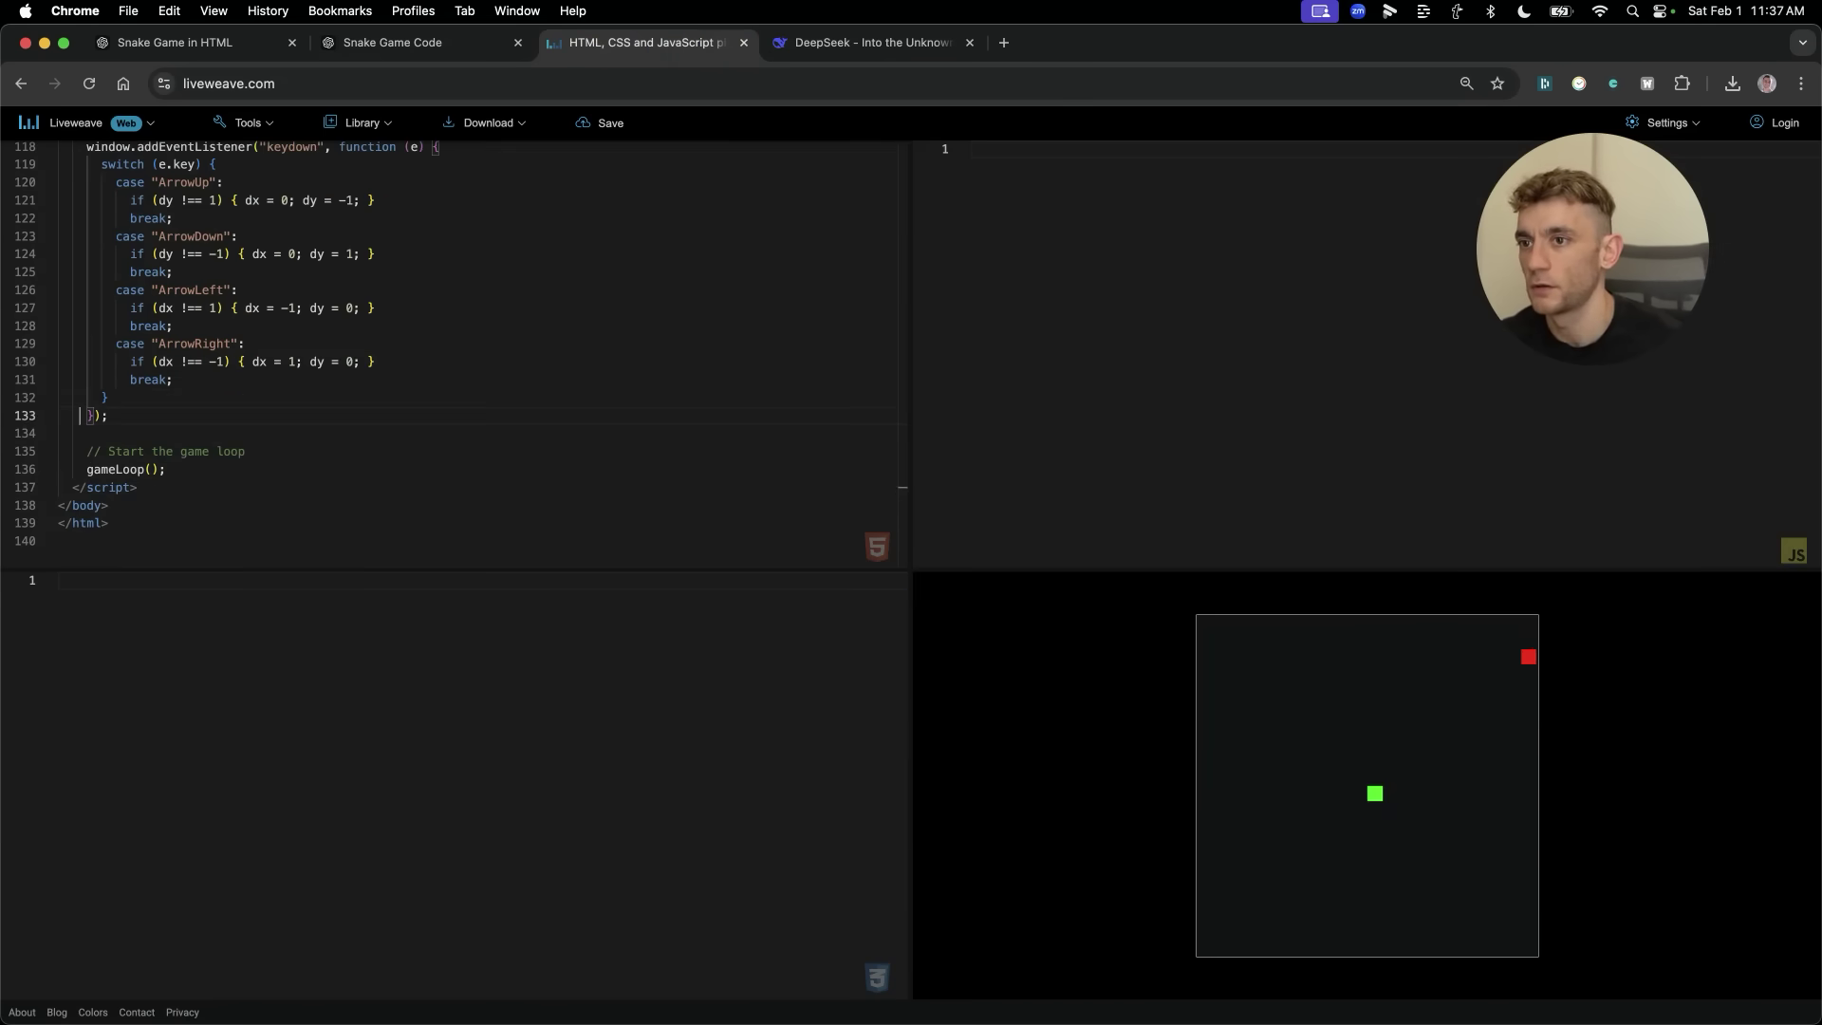
pyautogui.click(64, 379)
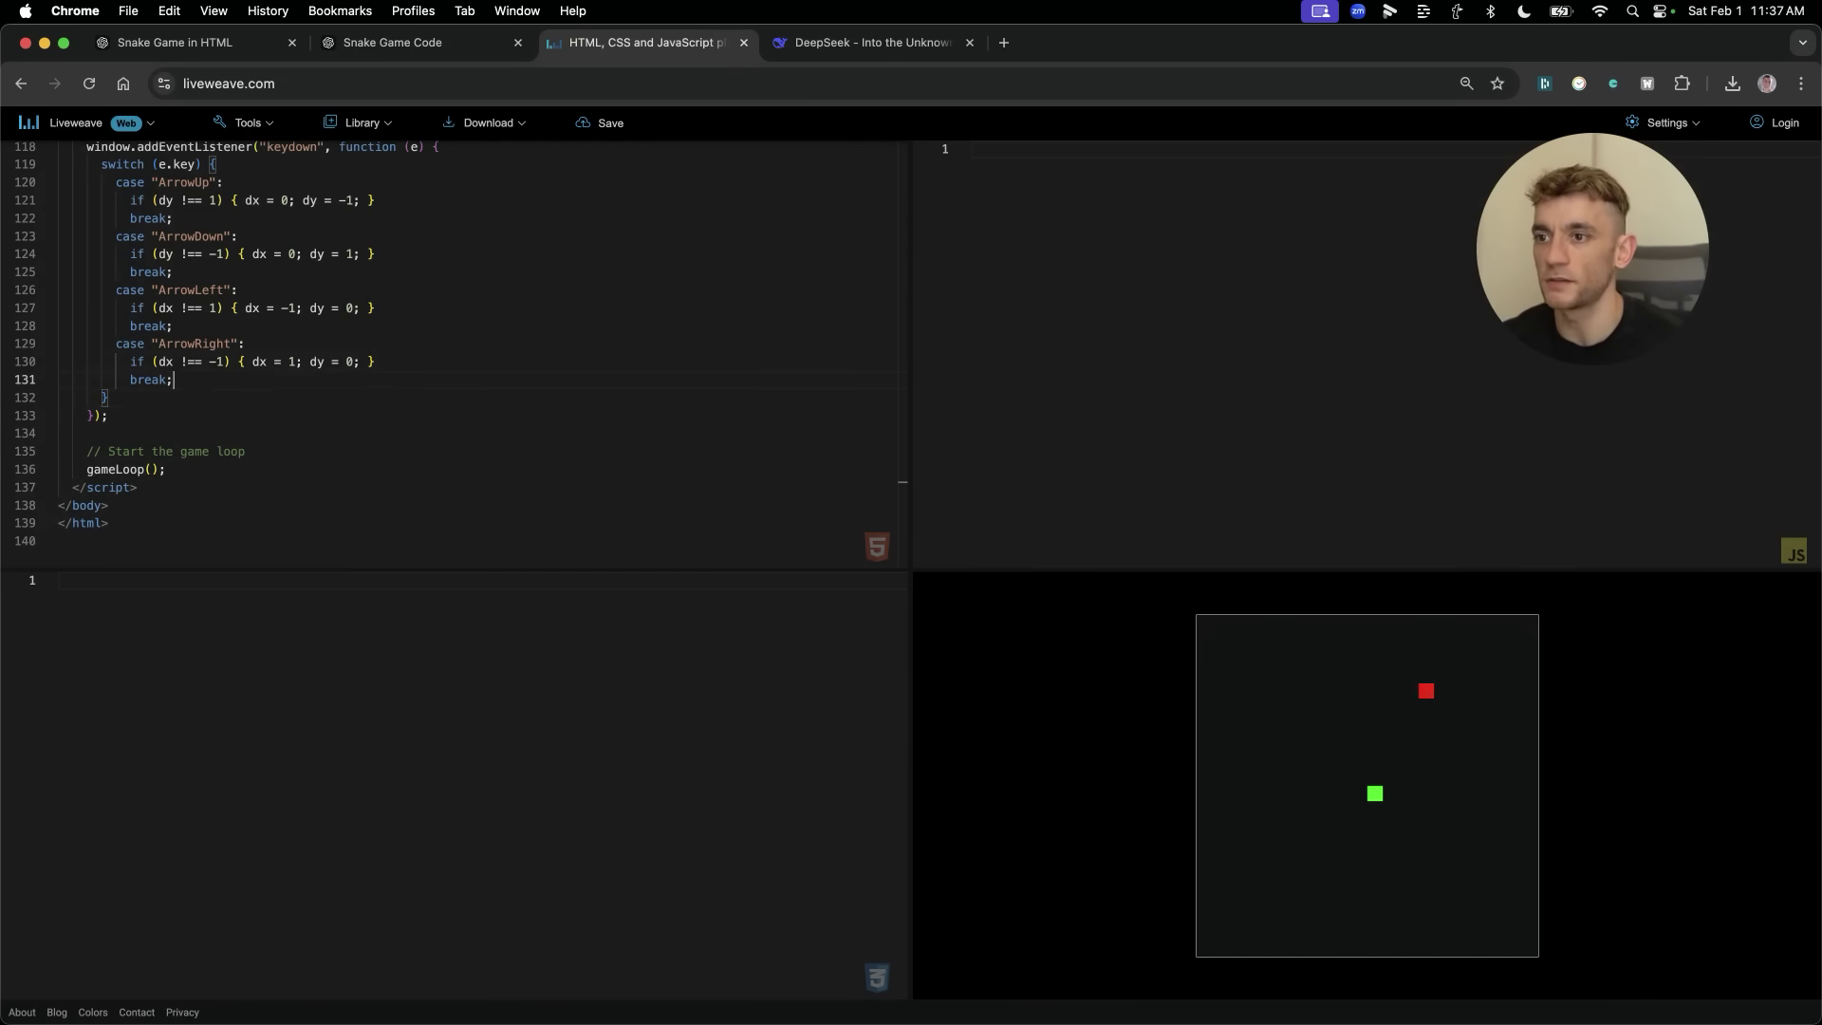
pyautogui.click(362, 362)
# Compare against ChatGPT's snake game chats, then check Liveweave's setInterval game loop and keydown handler.
pyautogui.click(392, 42)
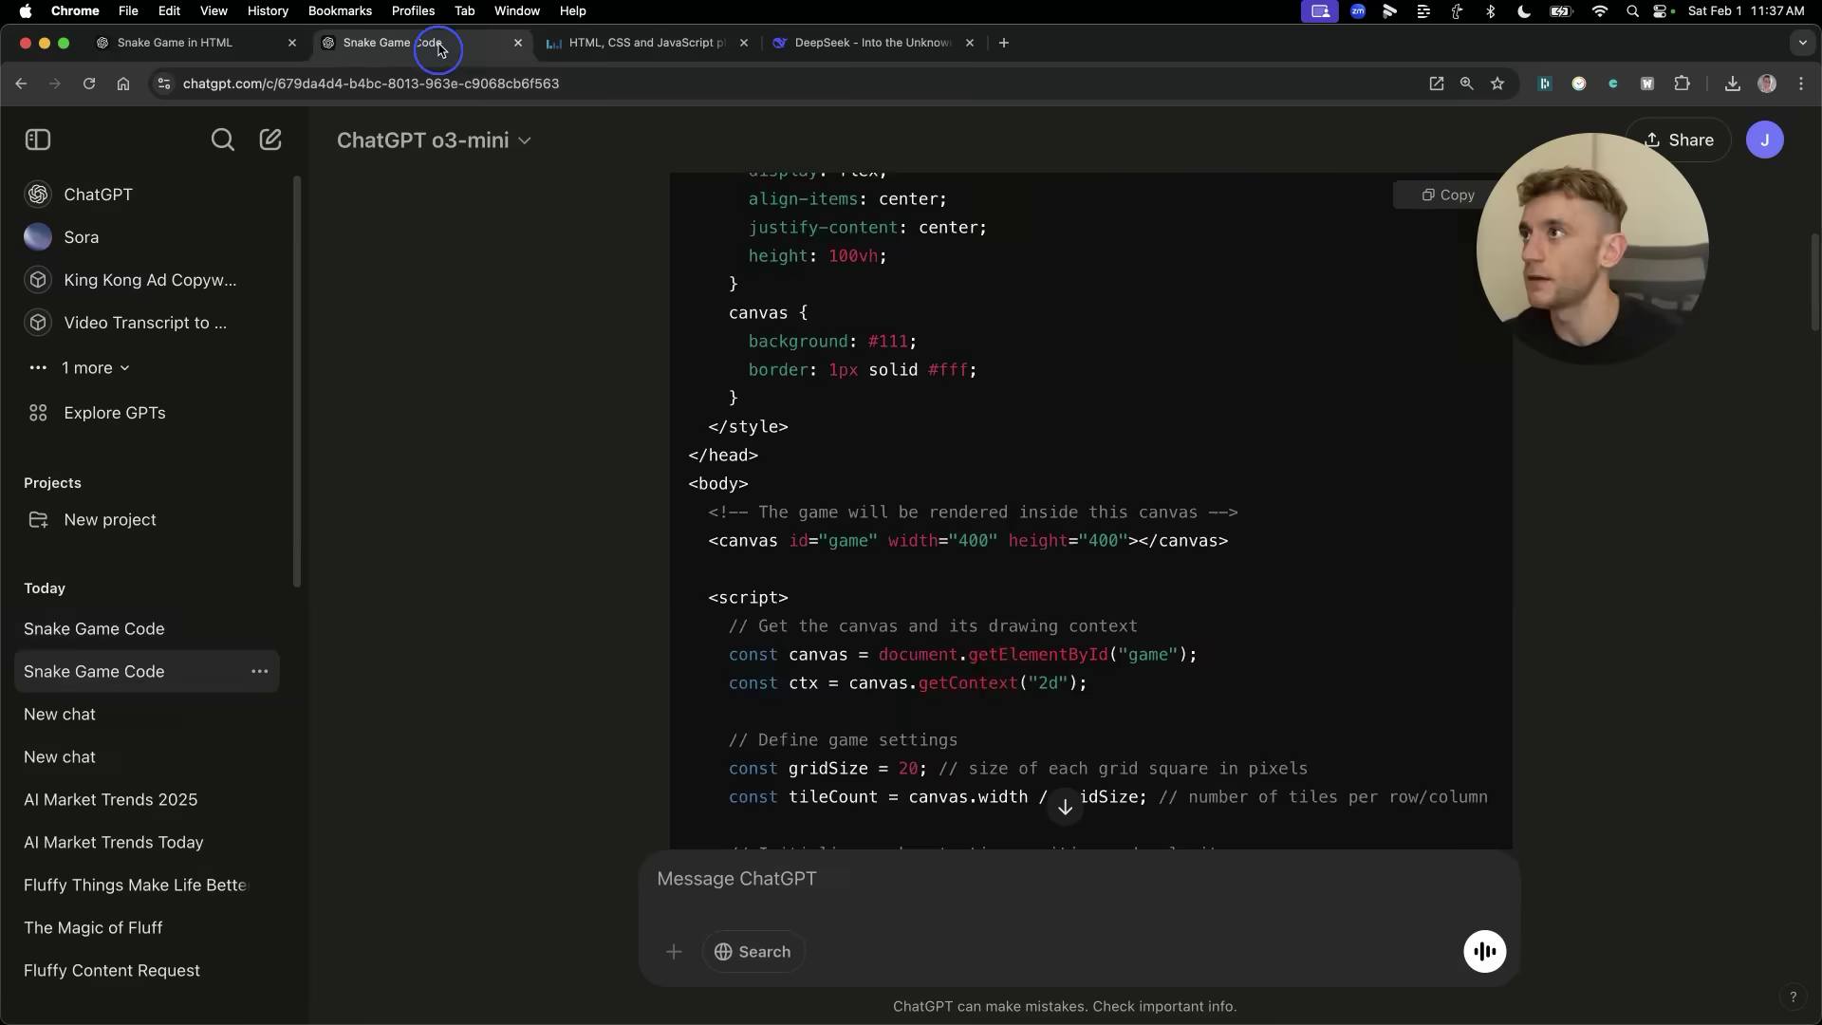
pyautogui.click(176, 43)
pyautogui.scroll(-5, 1231, 731)
pyautogui.scroll(-10, 1230, 730)
pyautogui.click(645, 43)
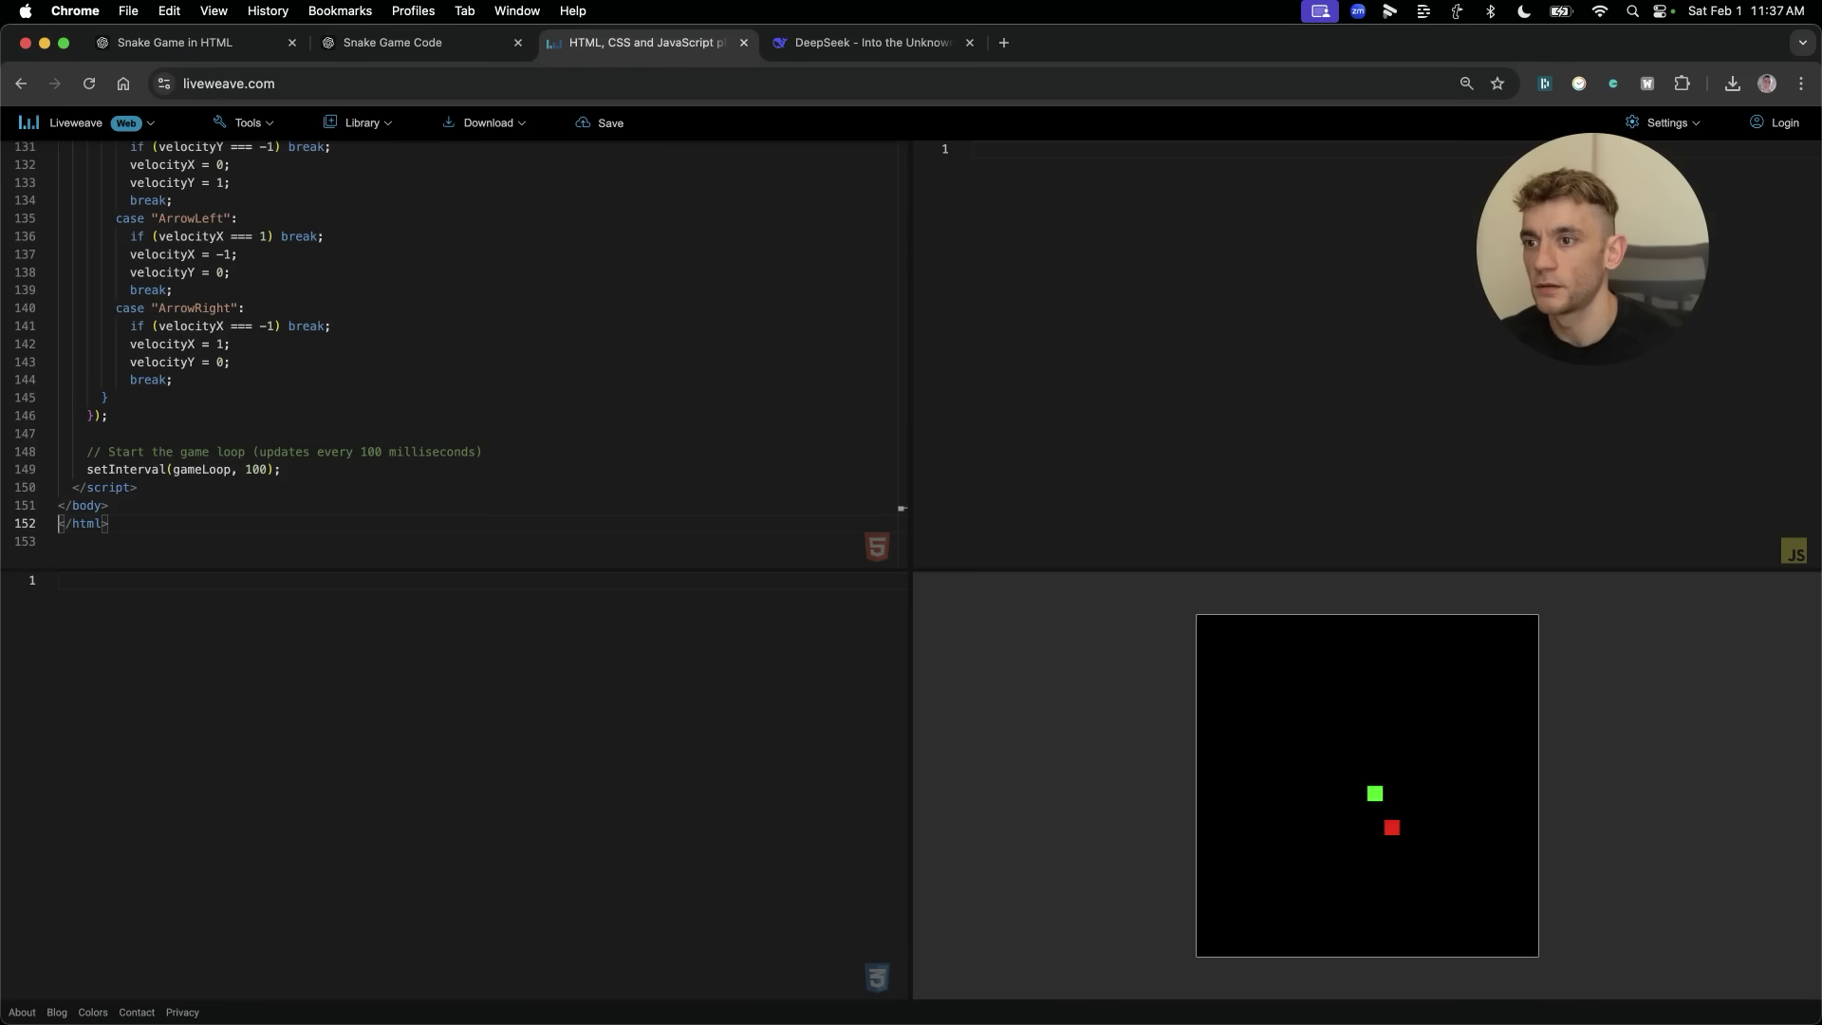
pyautogui.click(139, 468)
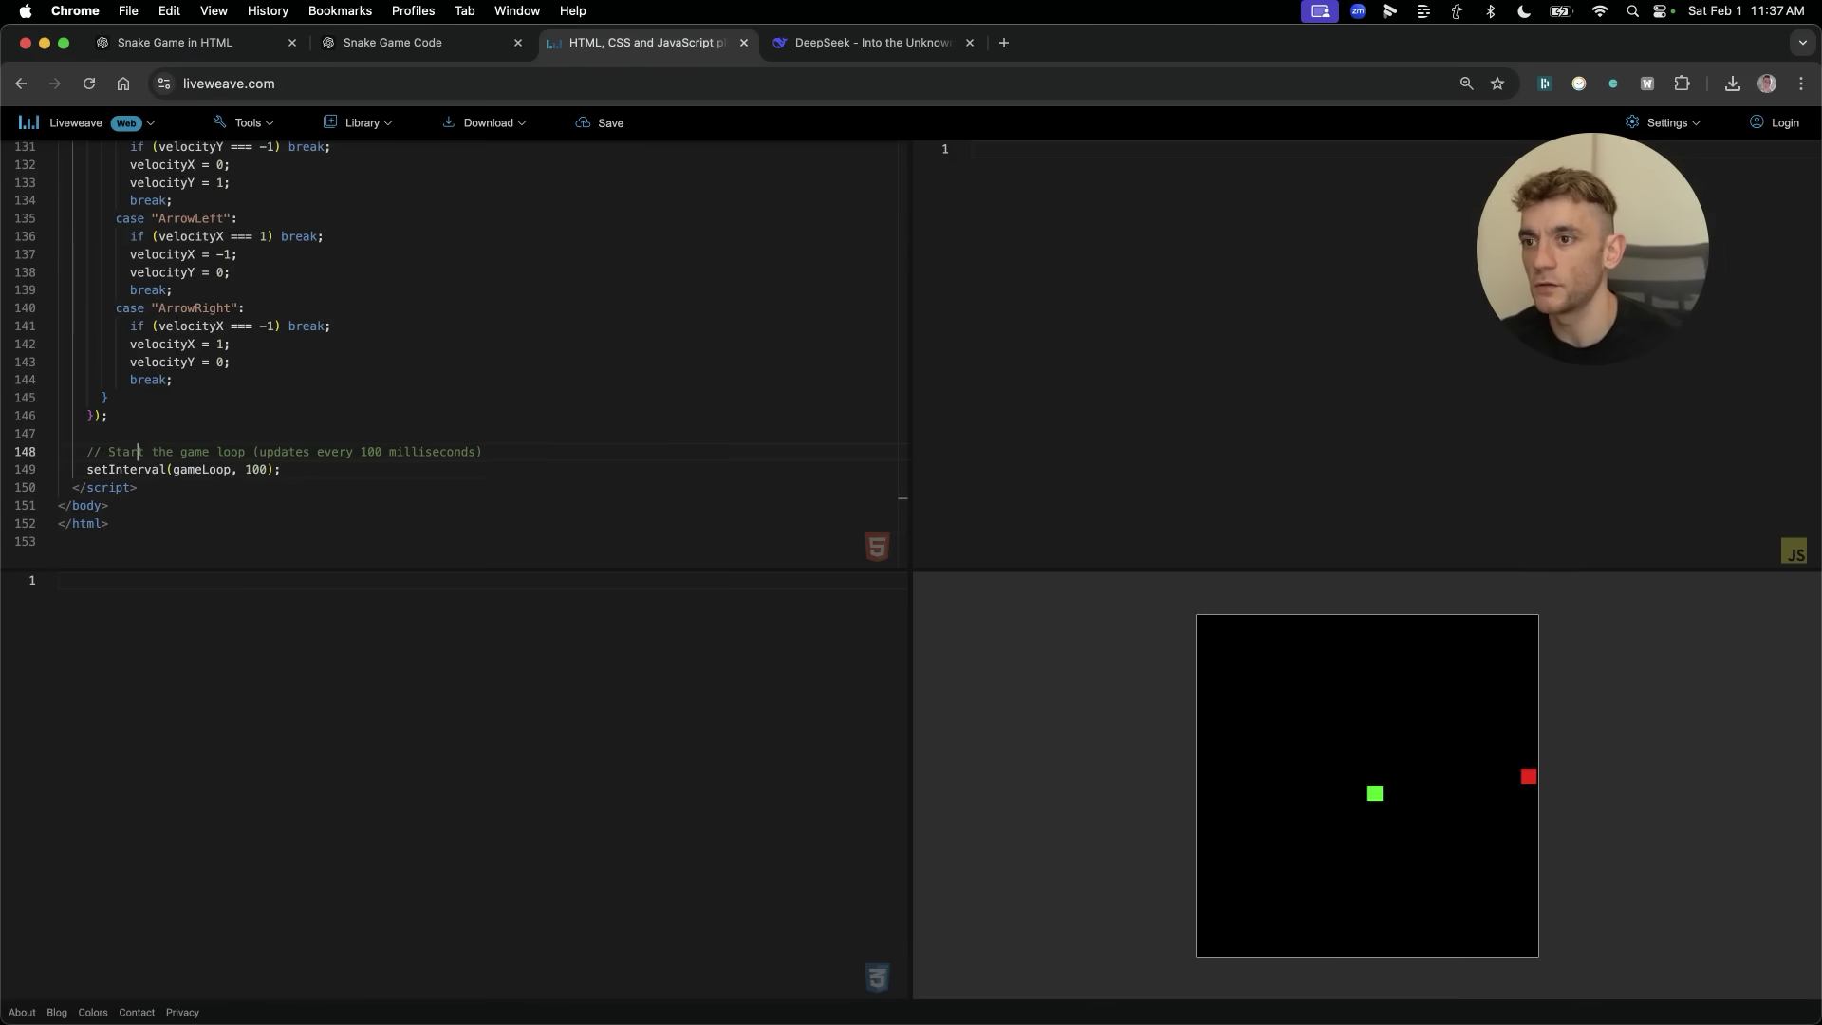
pyautogui.click(80, 414)
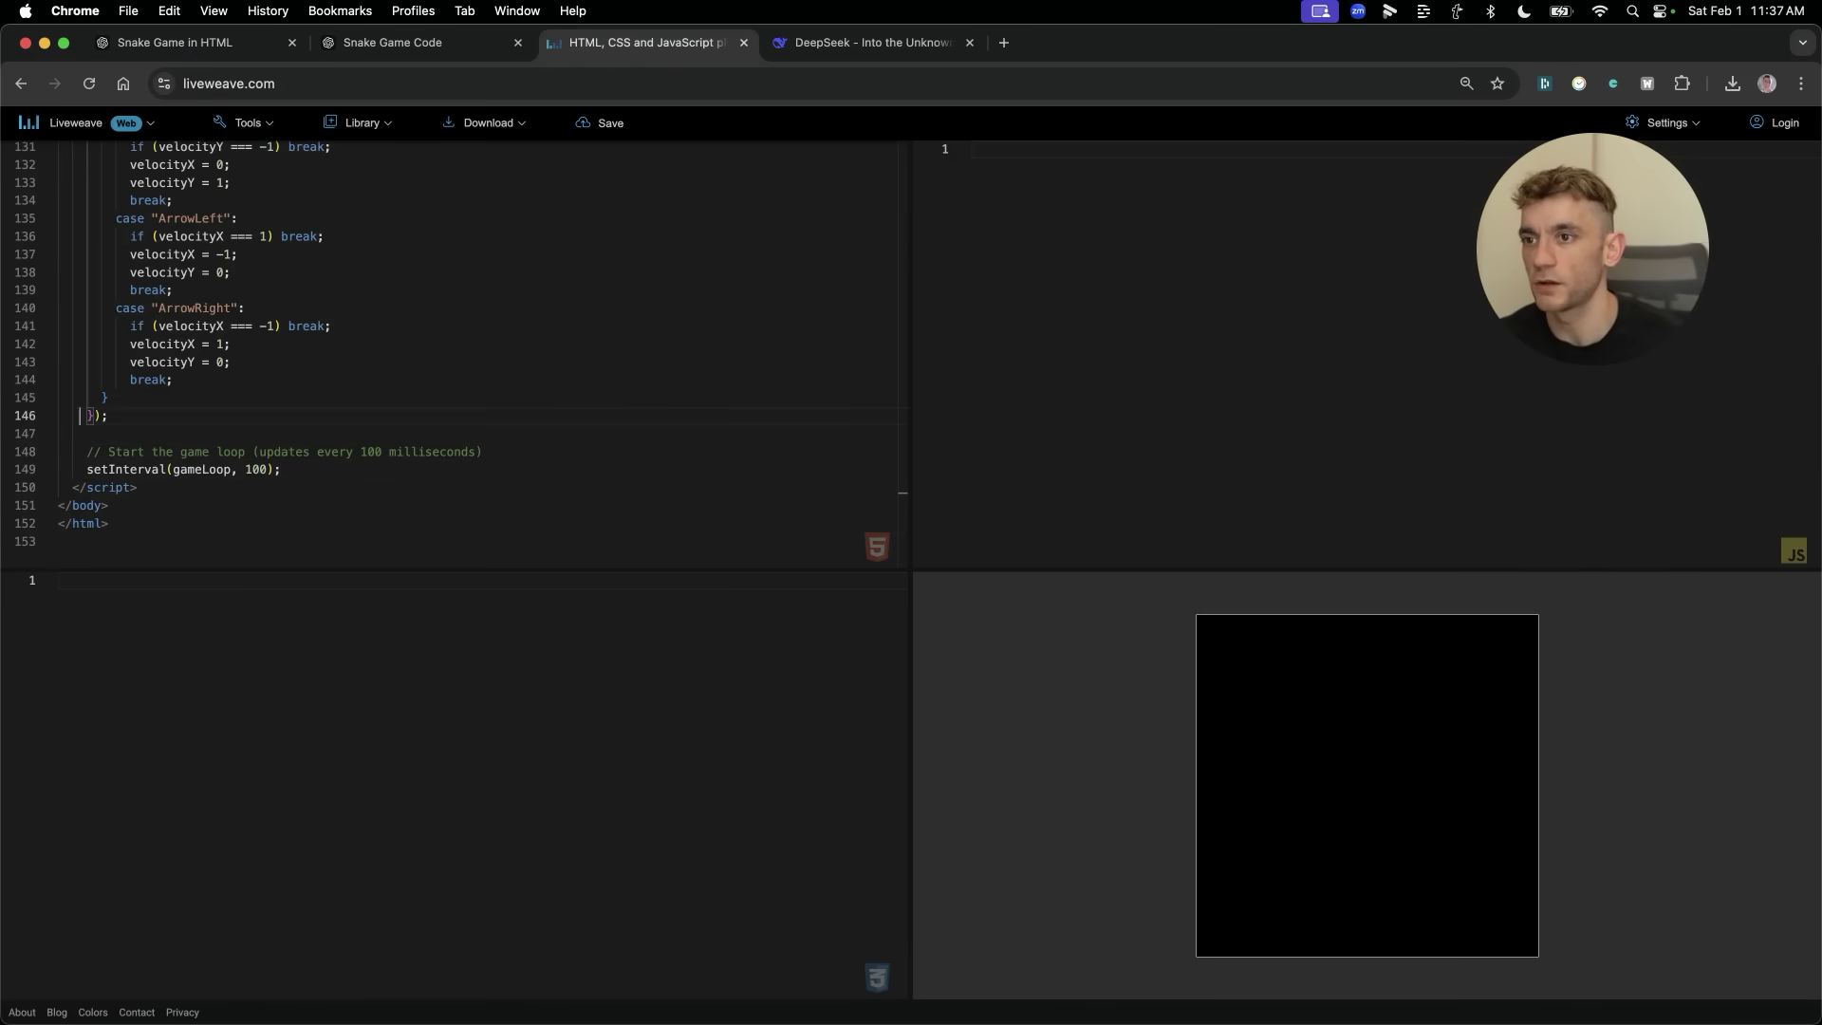
# Go to DeepSeek's snake game answer and scroll through its code.
pyautogui.click(854, 42)
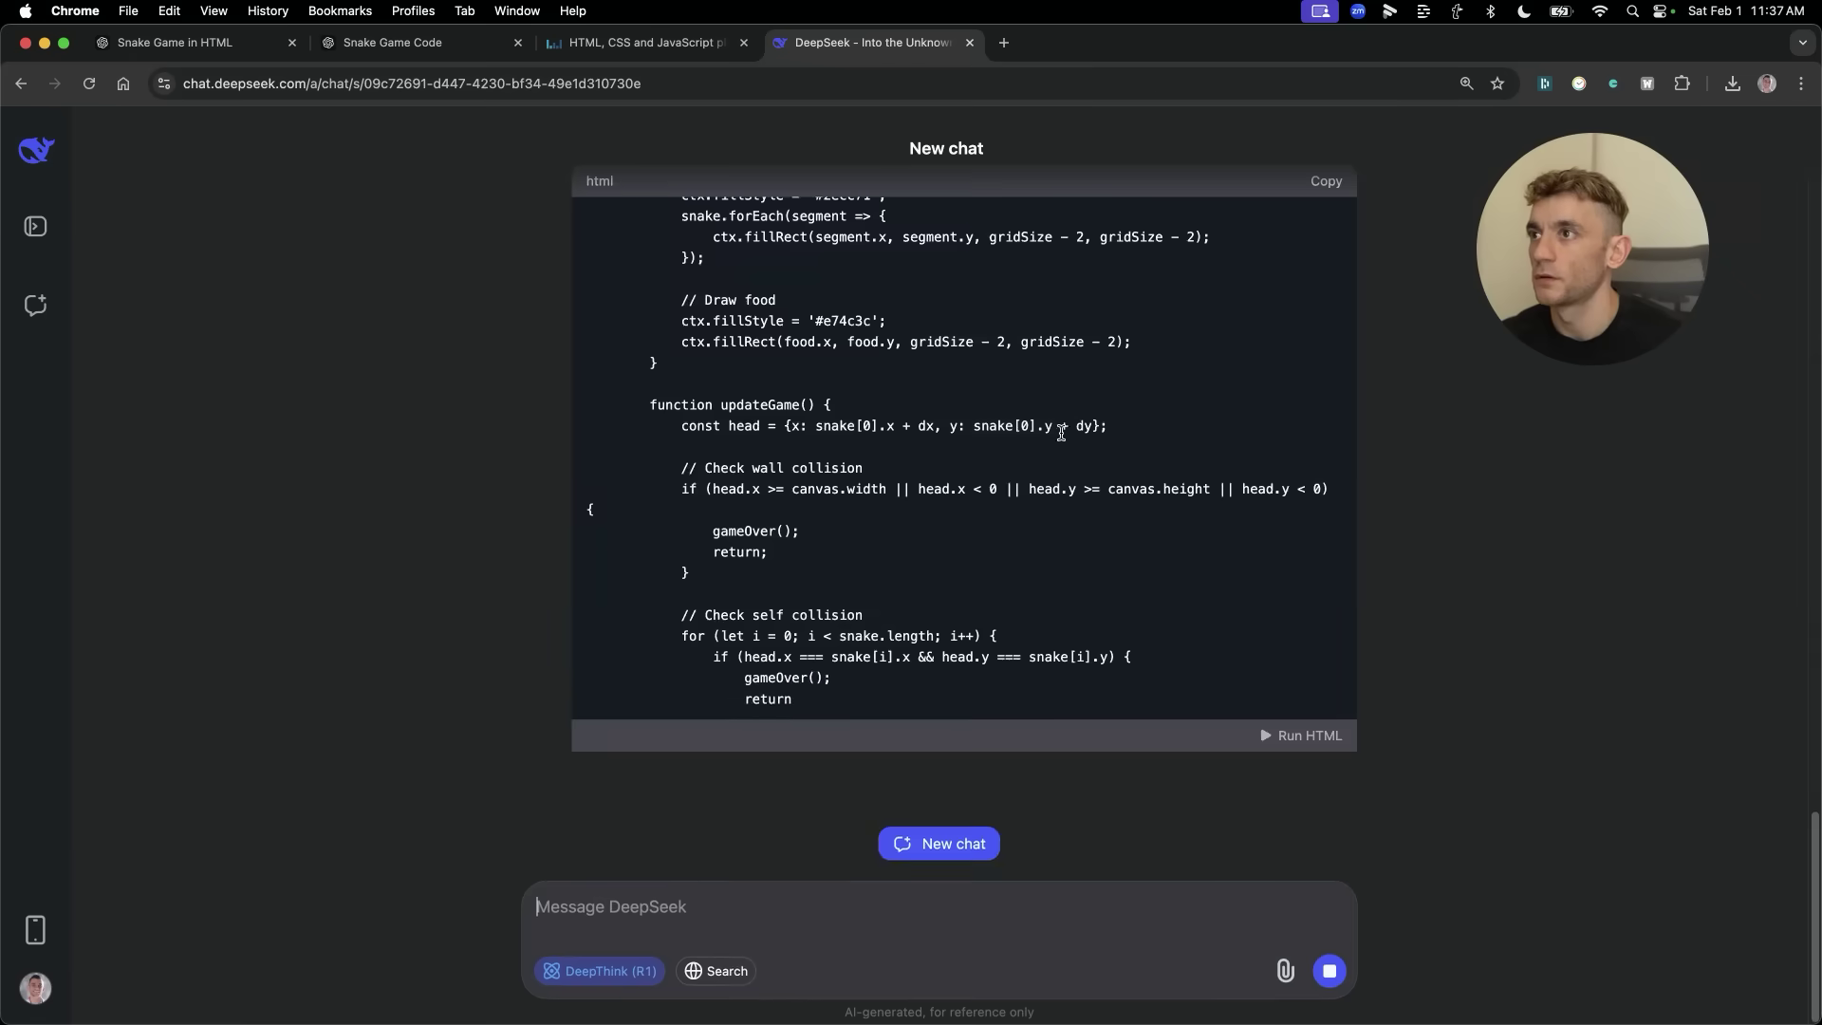
pyautogui.scroll(15, 1091, 467)
pyautogui.scroll(-10, 1100, 616)
pyautogui.scroll(-6, 1101, 624)
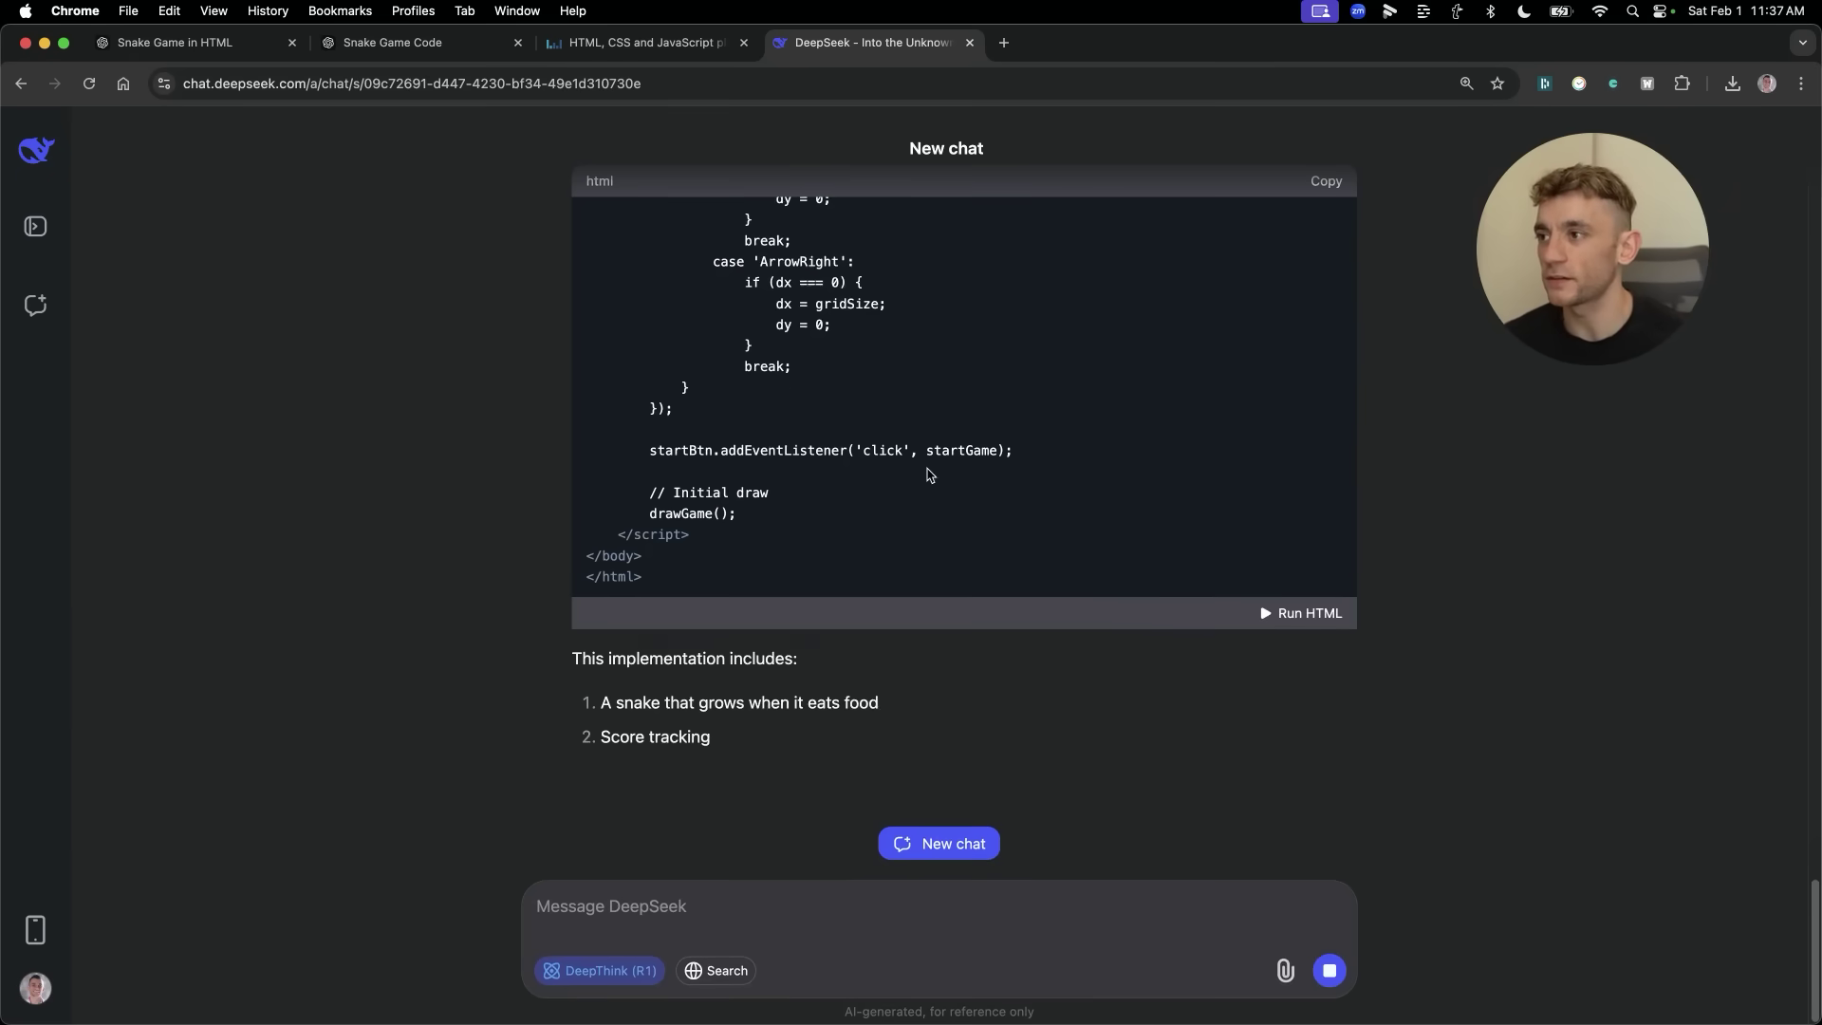
pyautogui.scroll(3, 1235, 717)
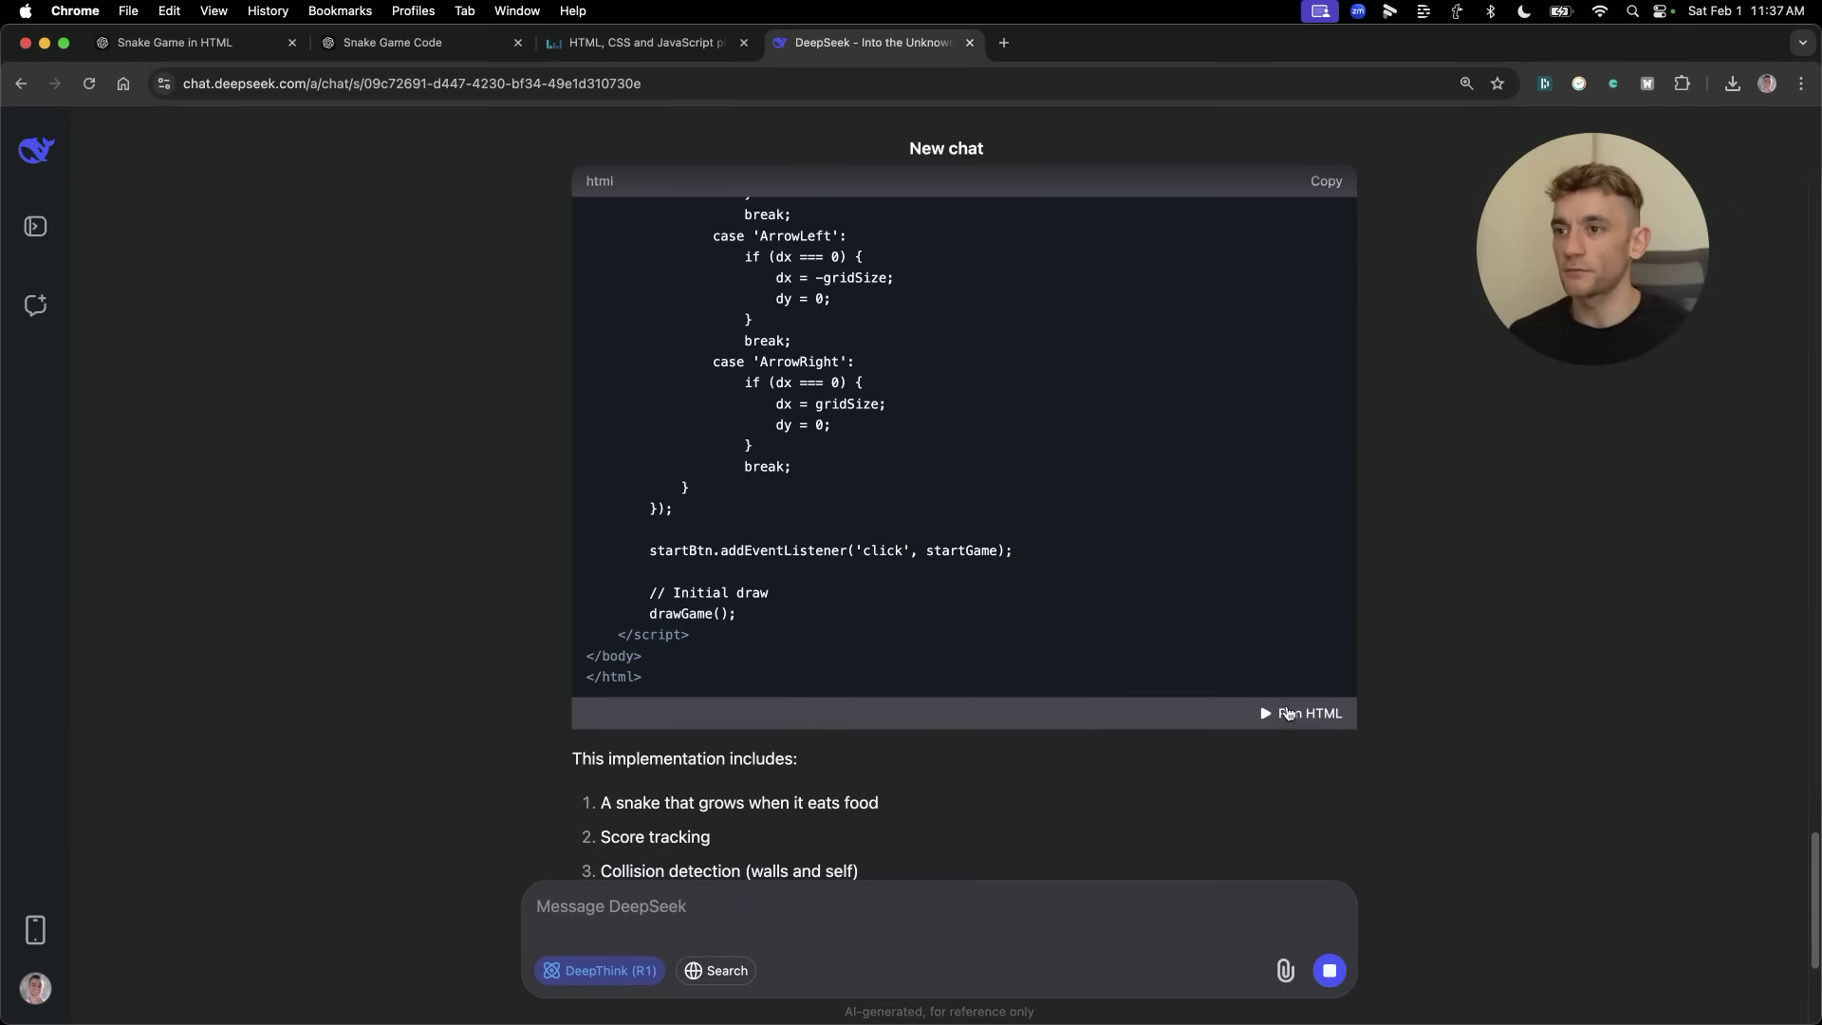
# Run the game in the built-in preview, play it to a score of 10, then close the preview.
pyautogui.click(1287, 713)
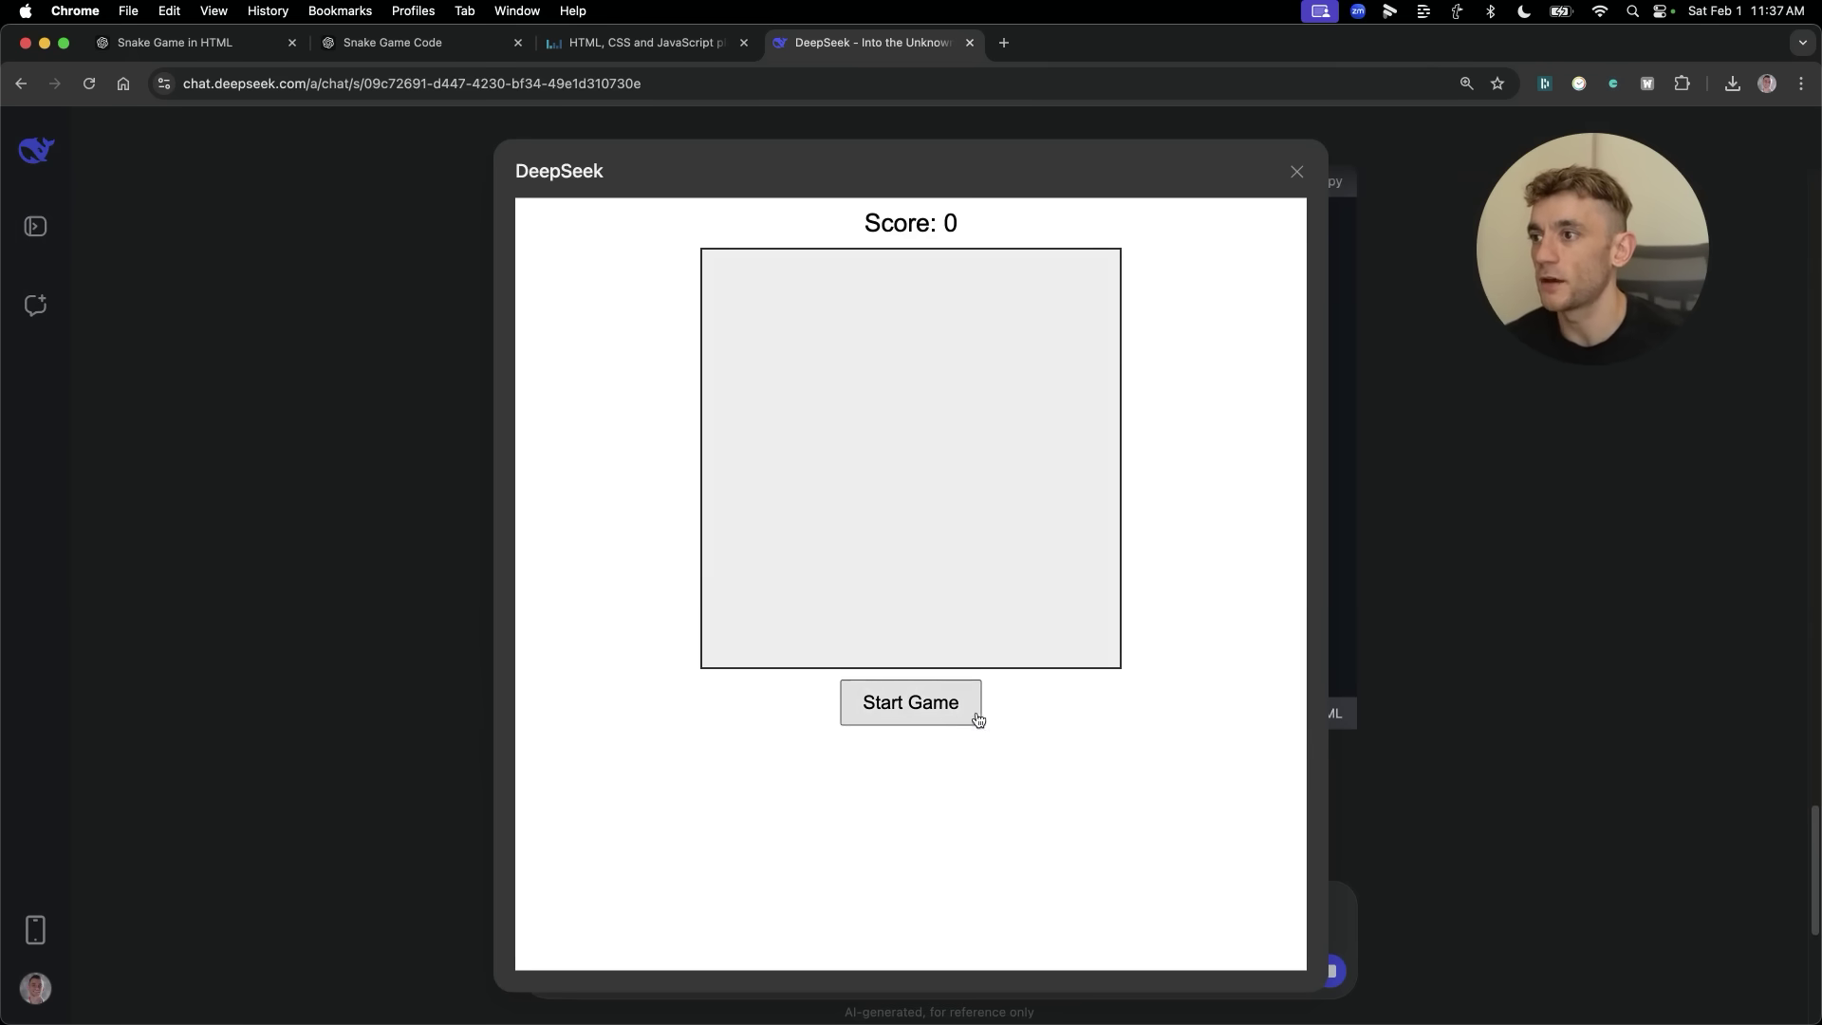
pyautogui.click(935, 703)
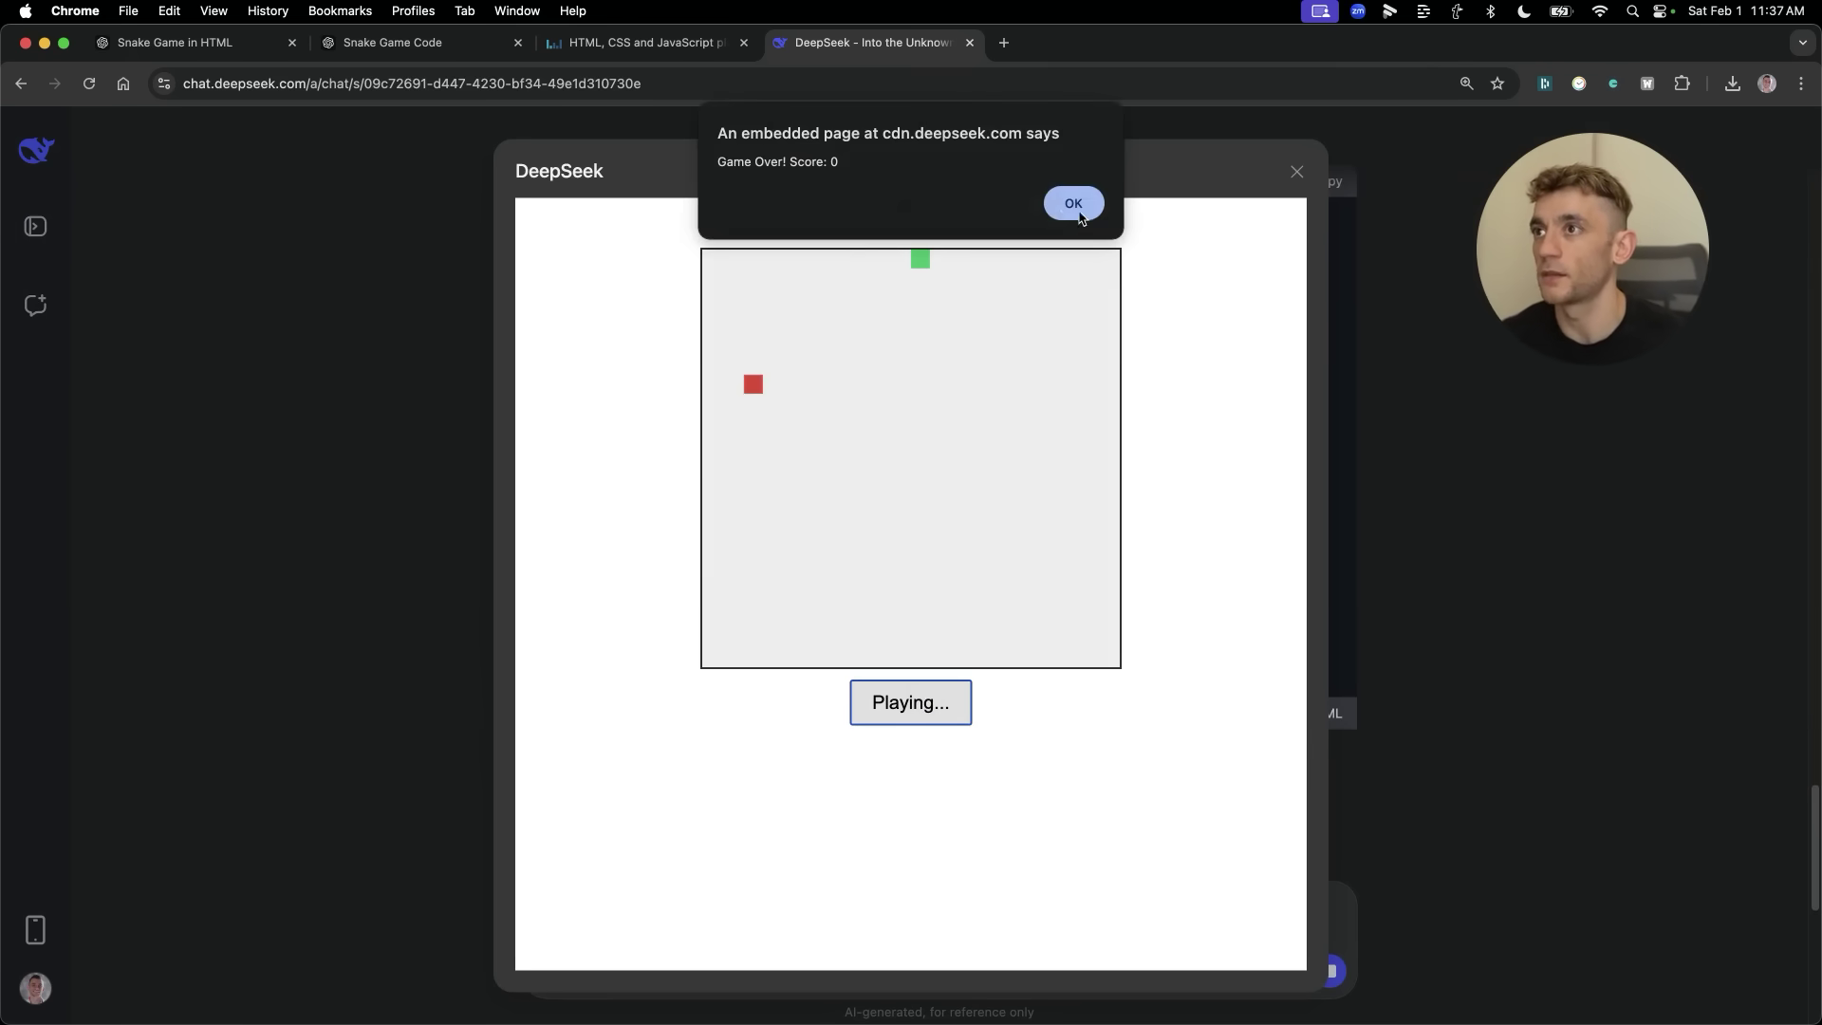
pyautogui.click(1074, 205)
pyautogui.click(939, 710)
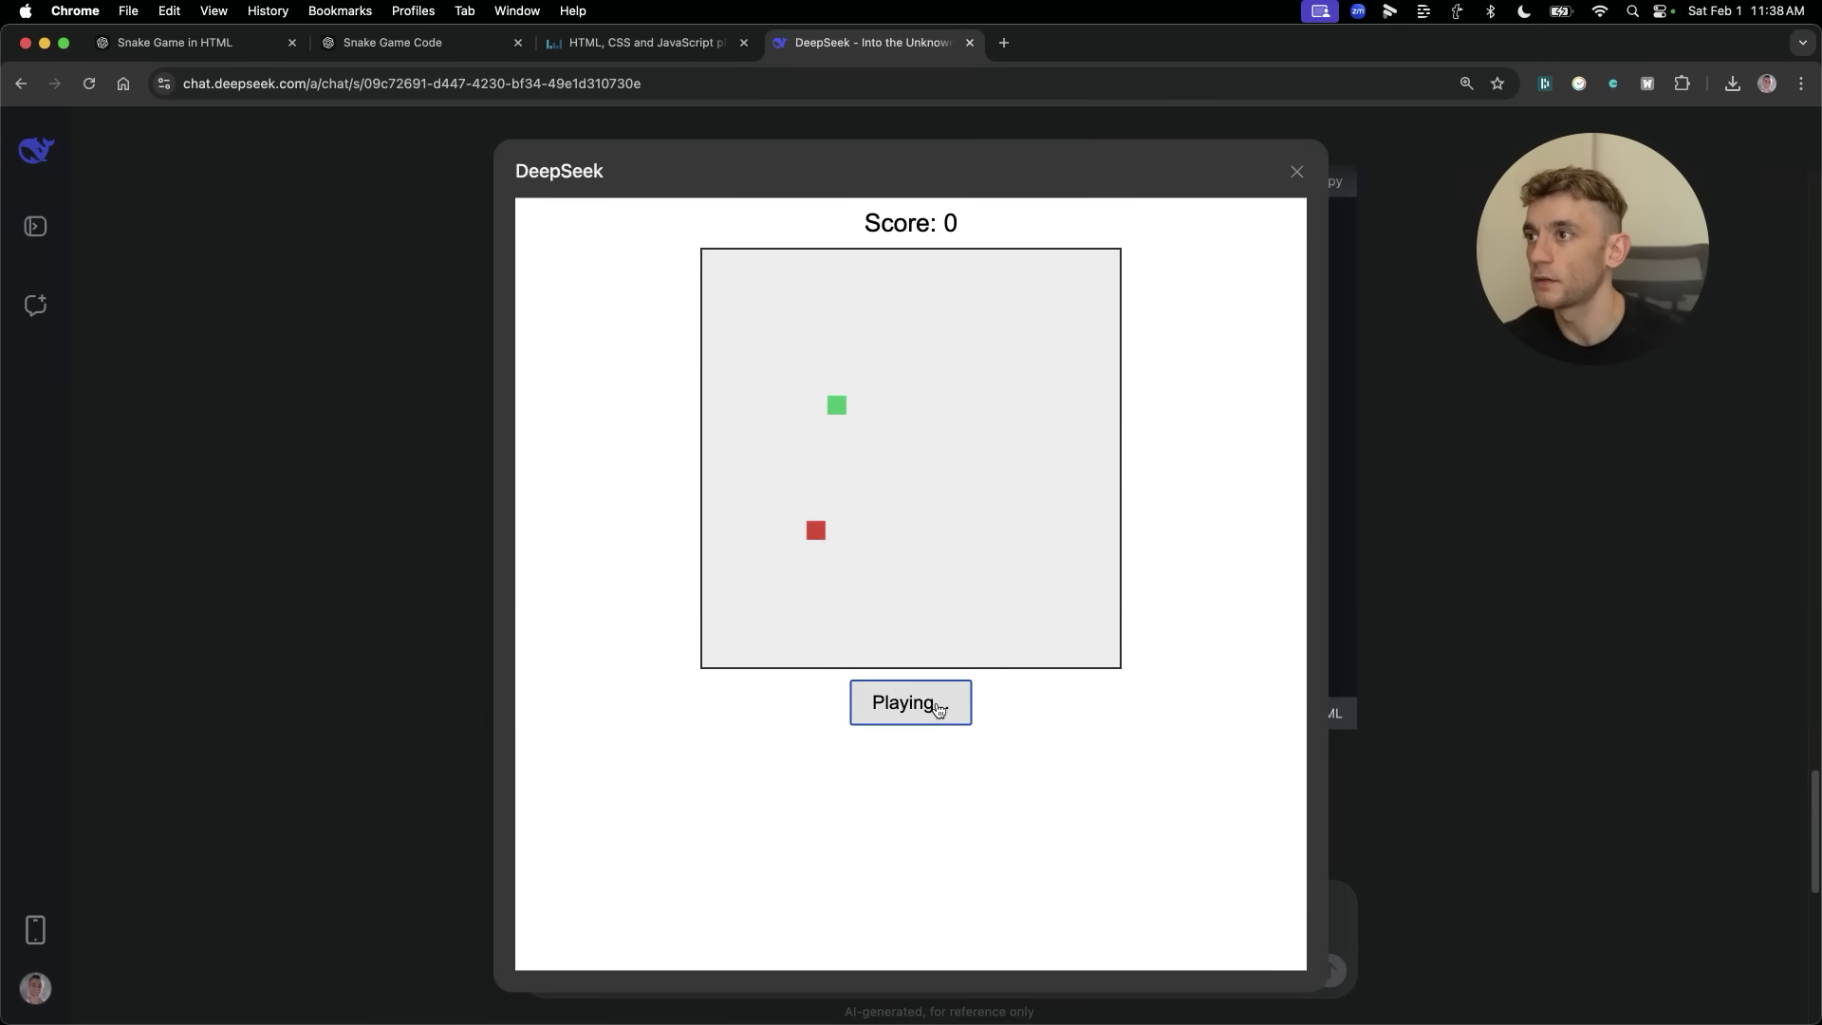
pyautogui.press('Right')
pyautogui.press('Return')
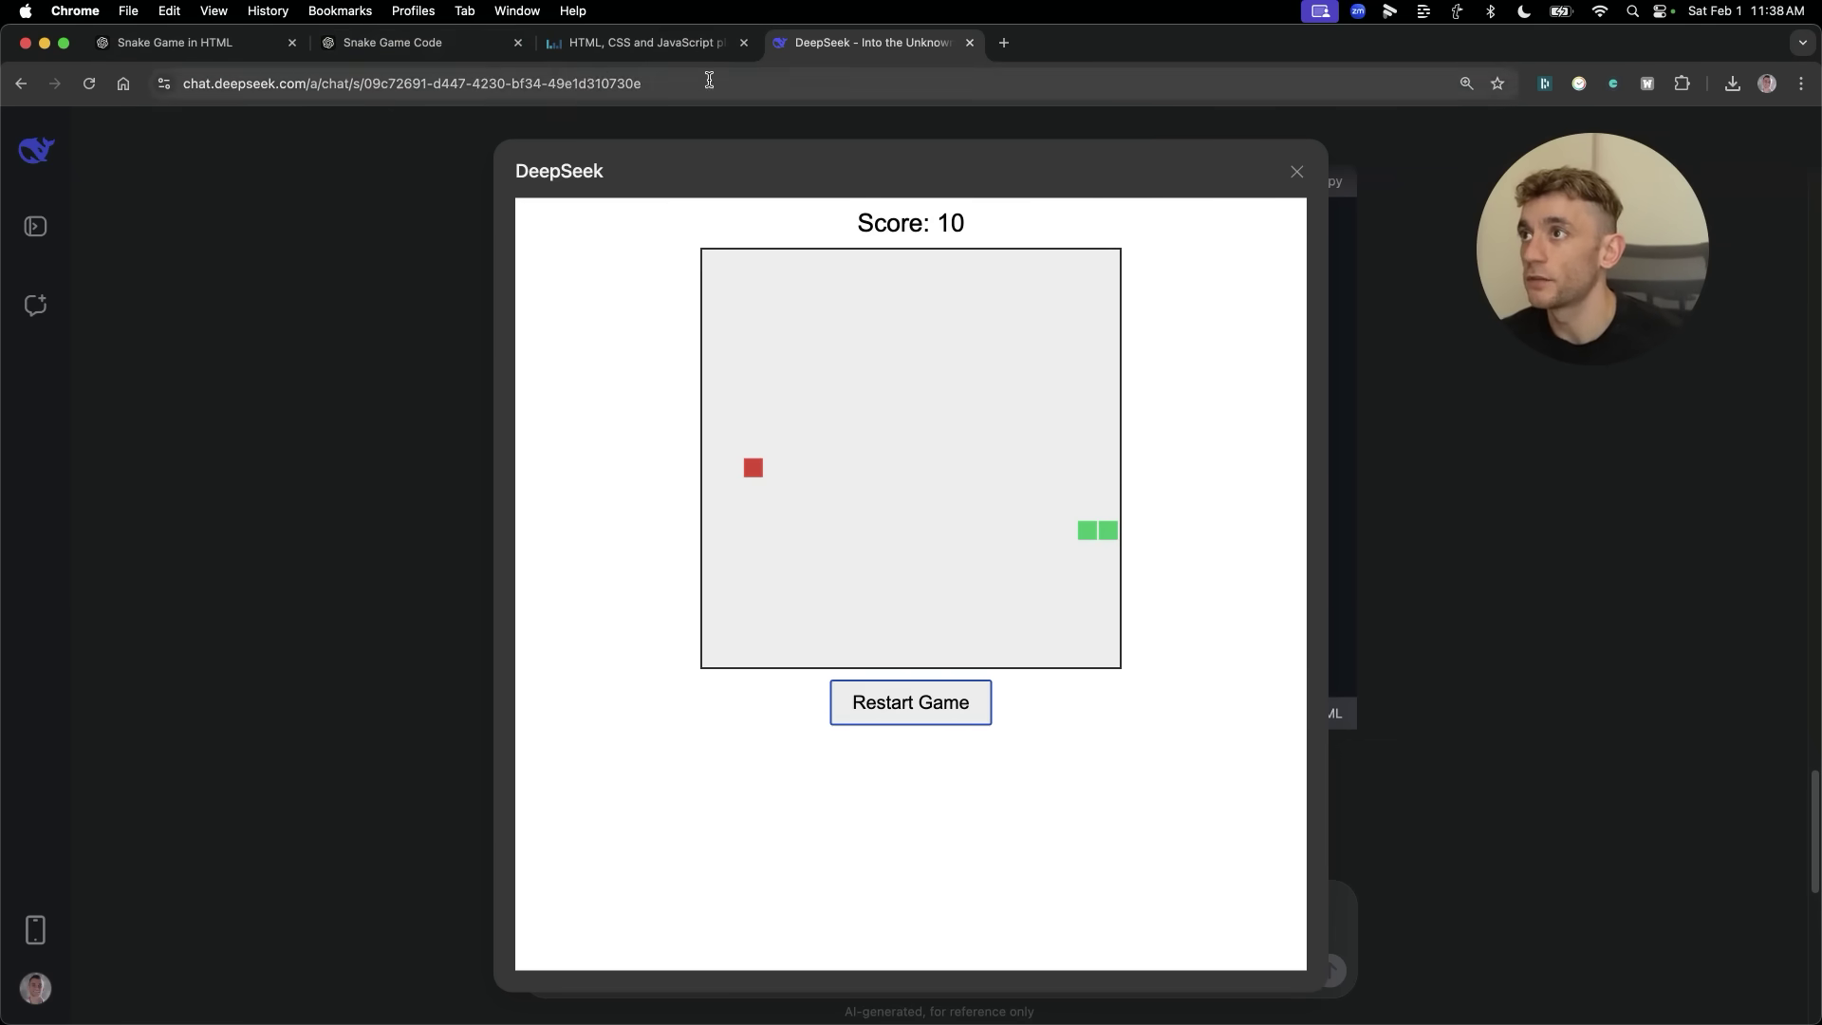
pyautogui.click(1297, 173)
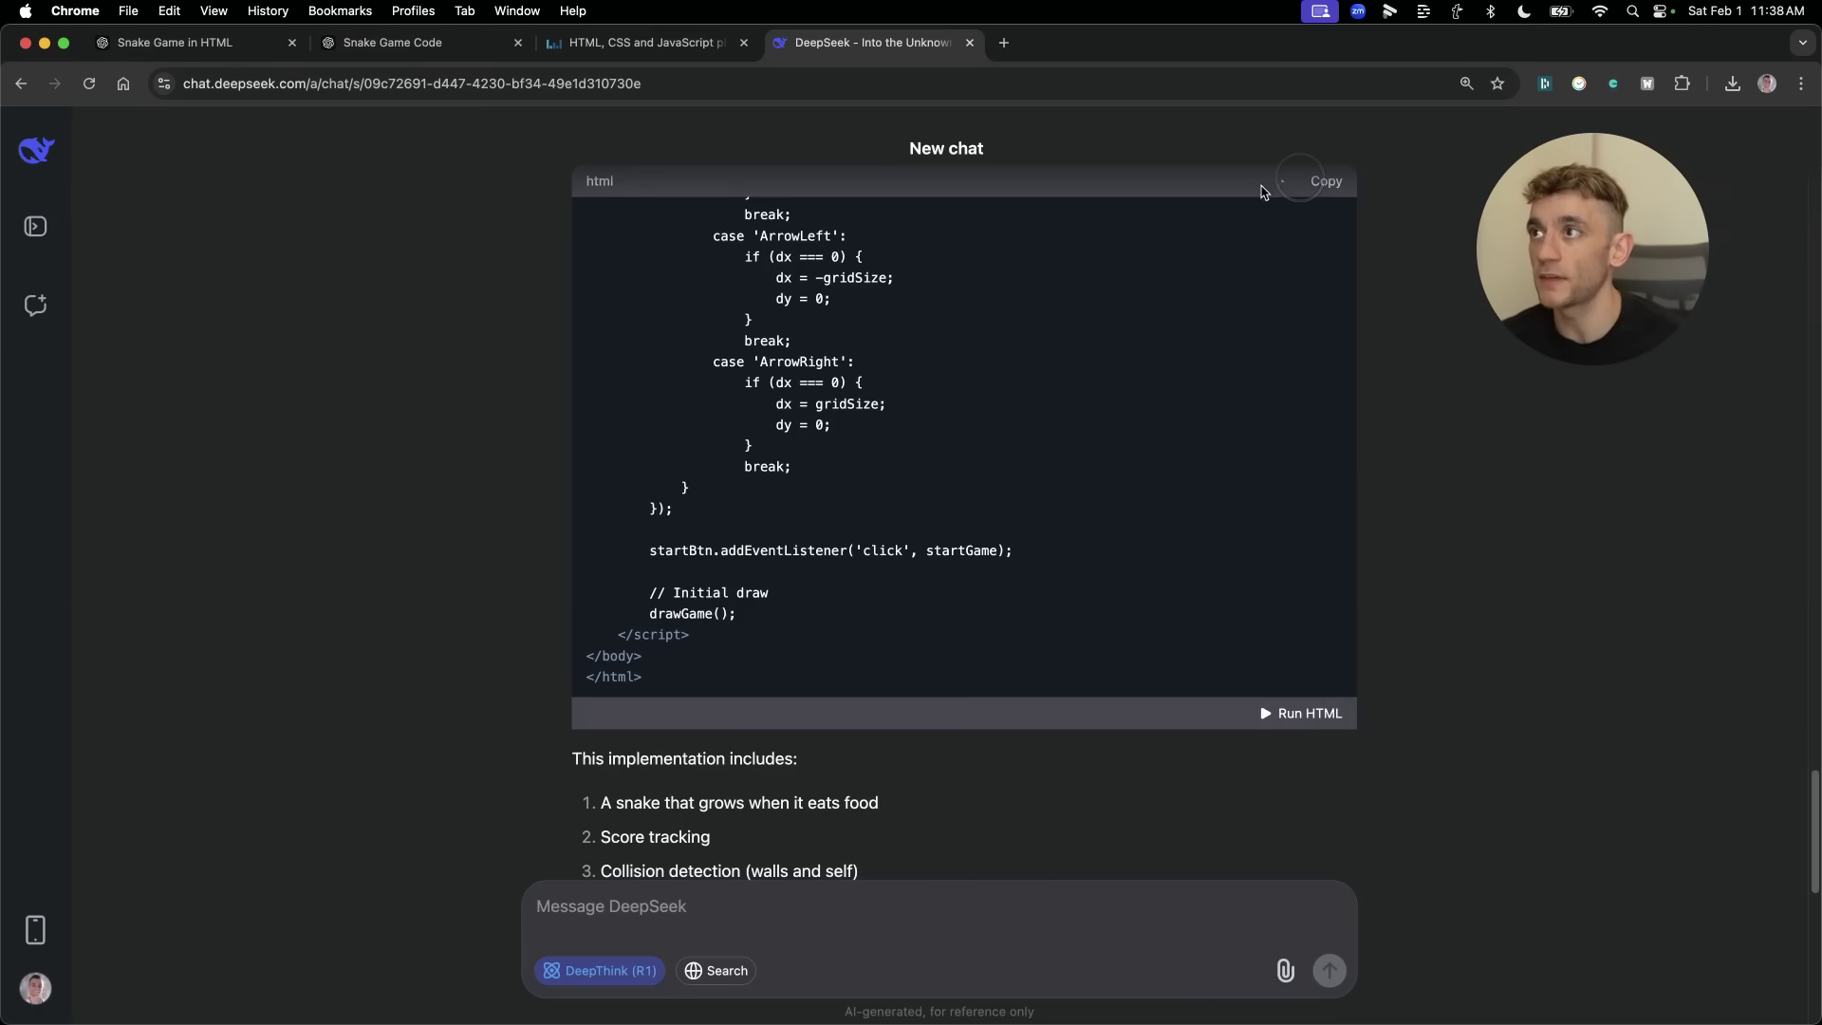
# Move the DeepSeek chat to the first tab and look through the ChatGPT snake game chats.
pyautogui.scroll(20, 899, 443)
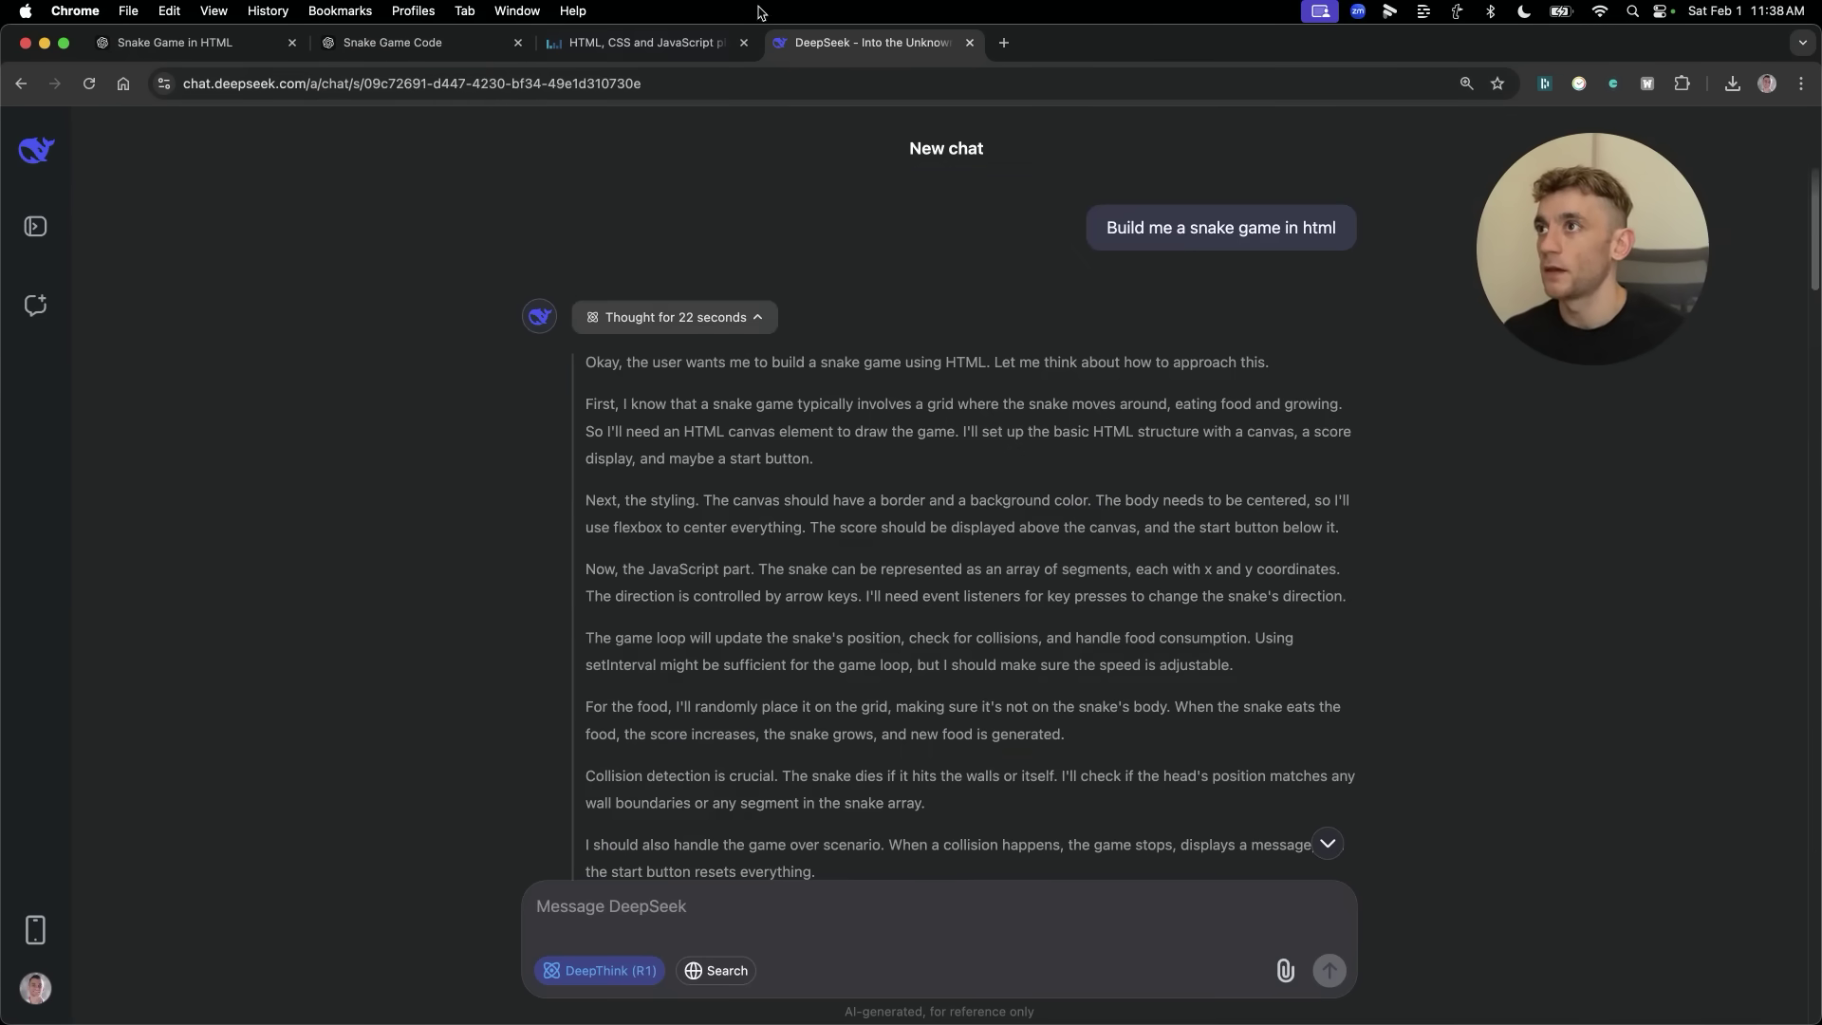
pyautogui.moveTo(871, 59); pyautogui.dragTo(219, 45)
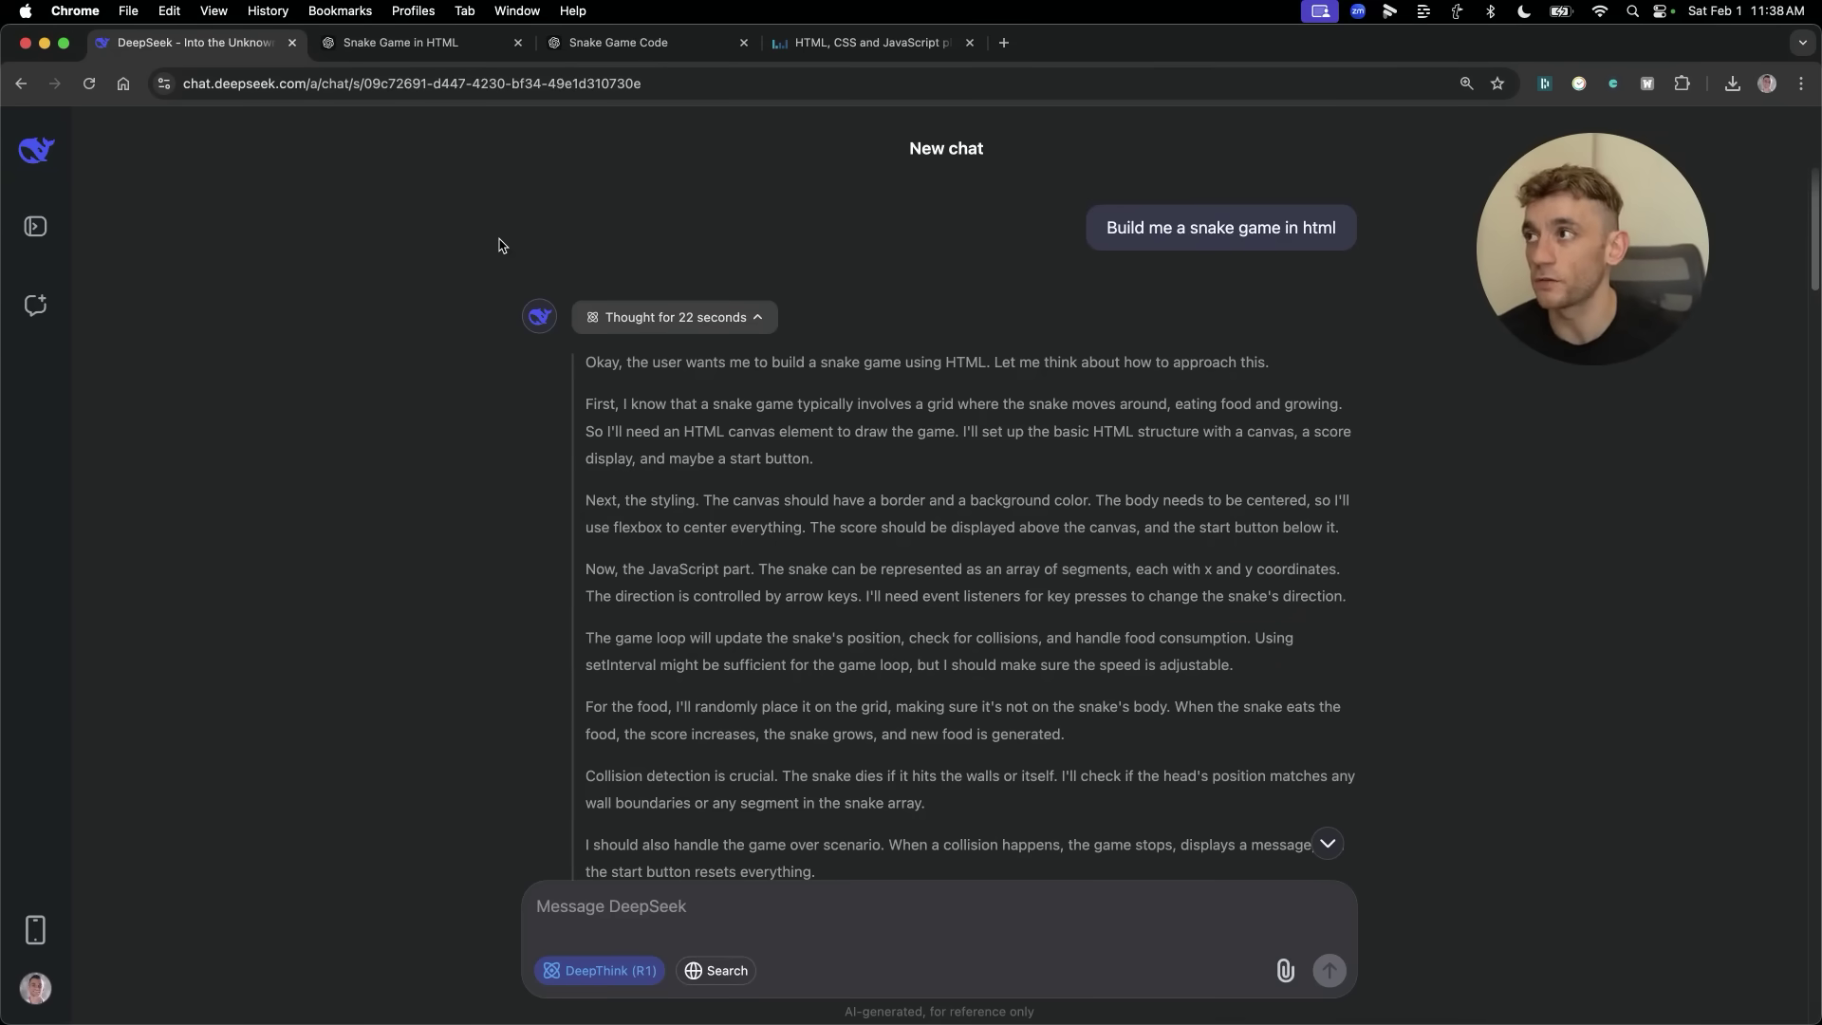
pyautogui.press('super+3')
pyautogui.press('super+2')
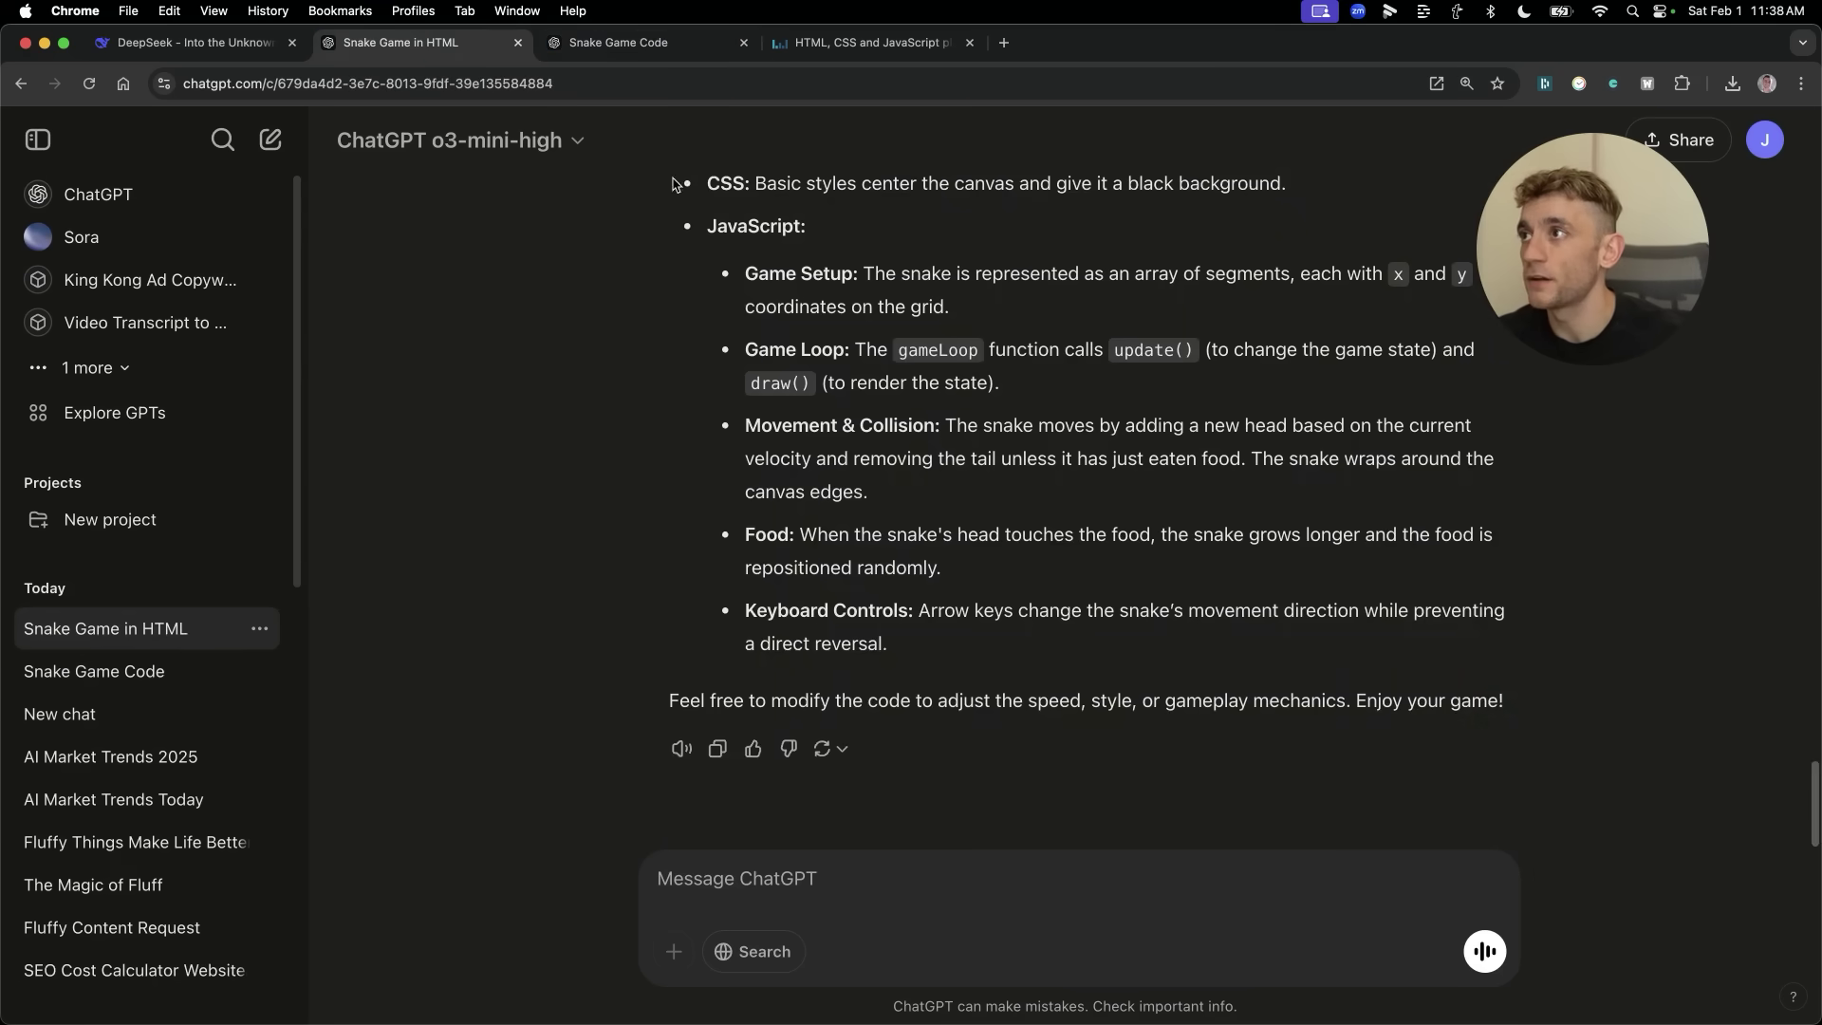
pyautogui.press('super+3')
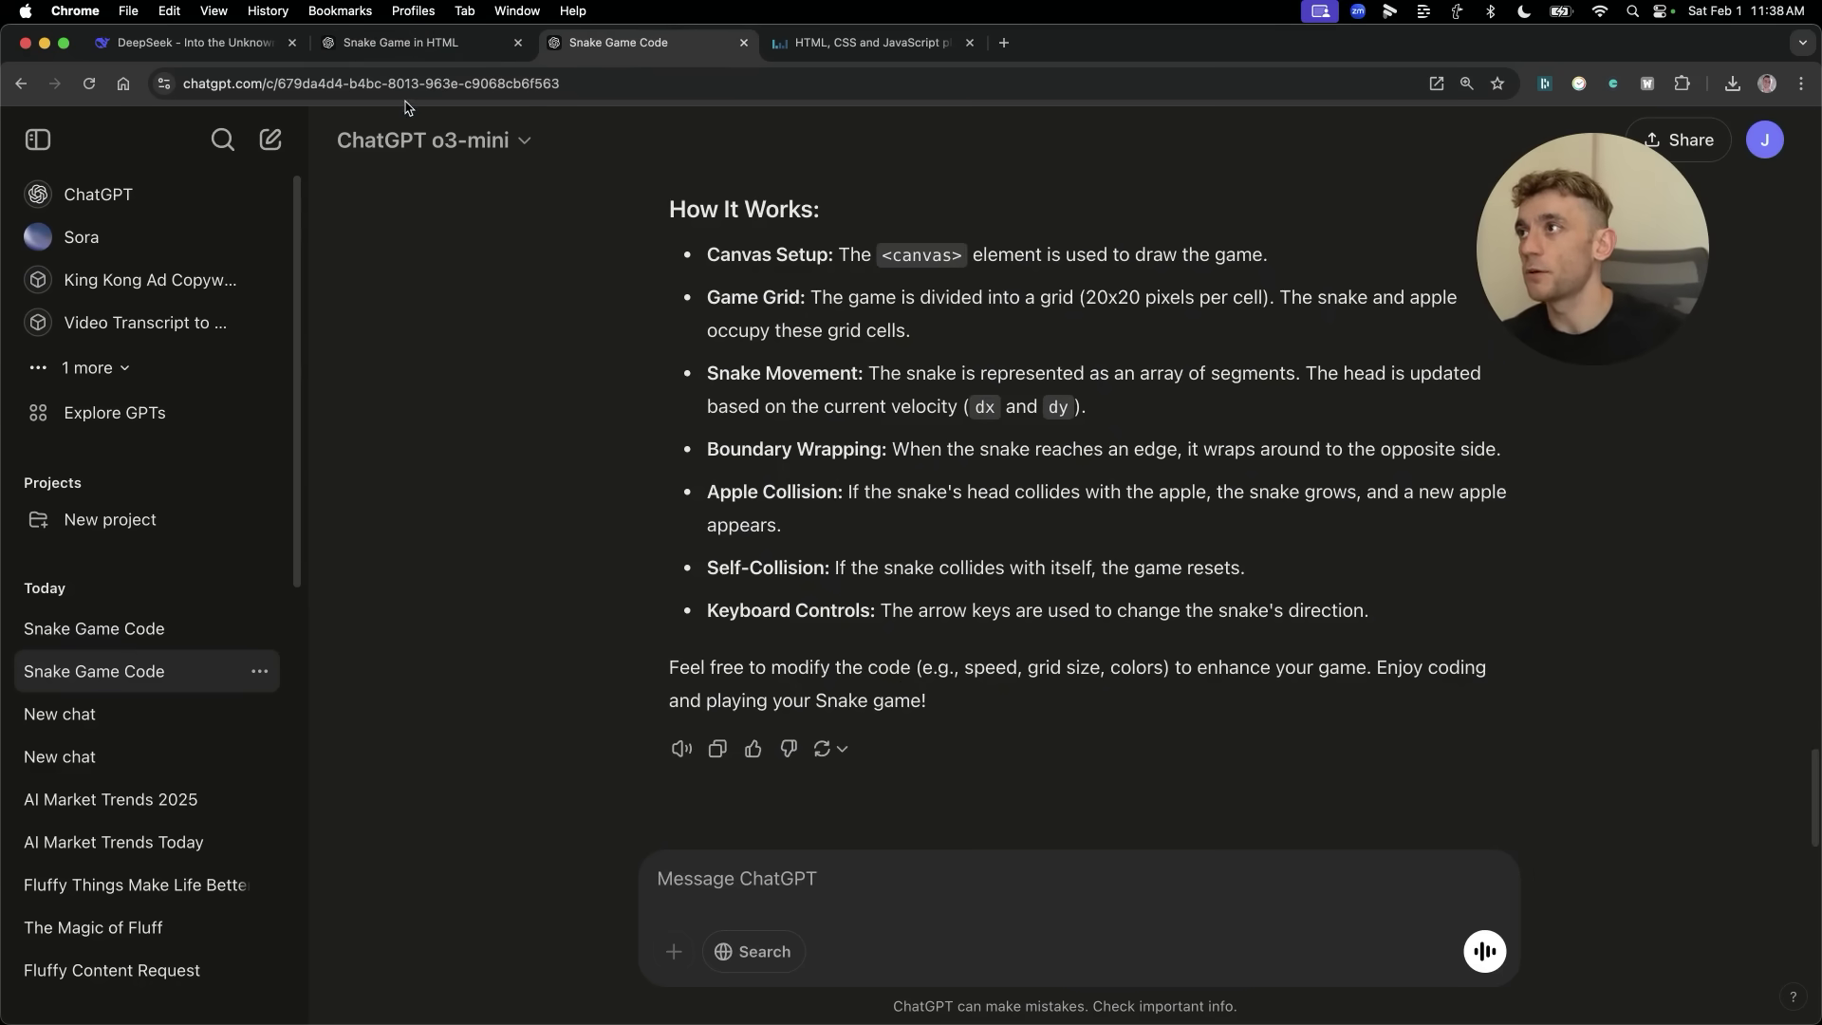
pyautogui.click(444, 42)
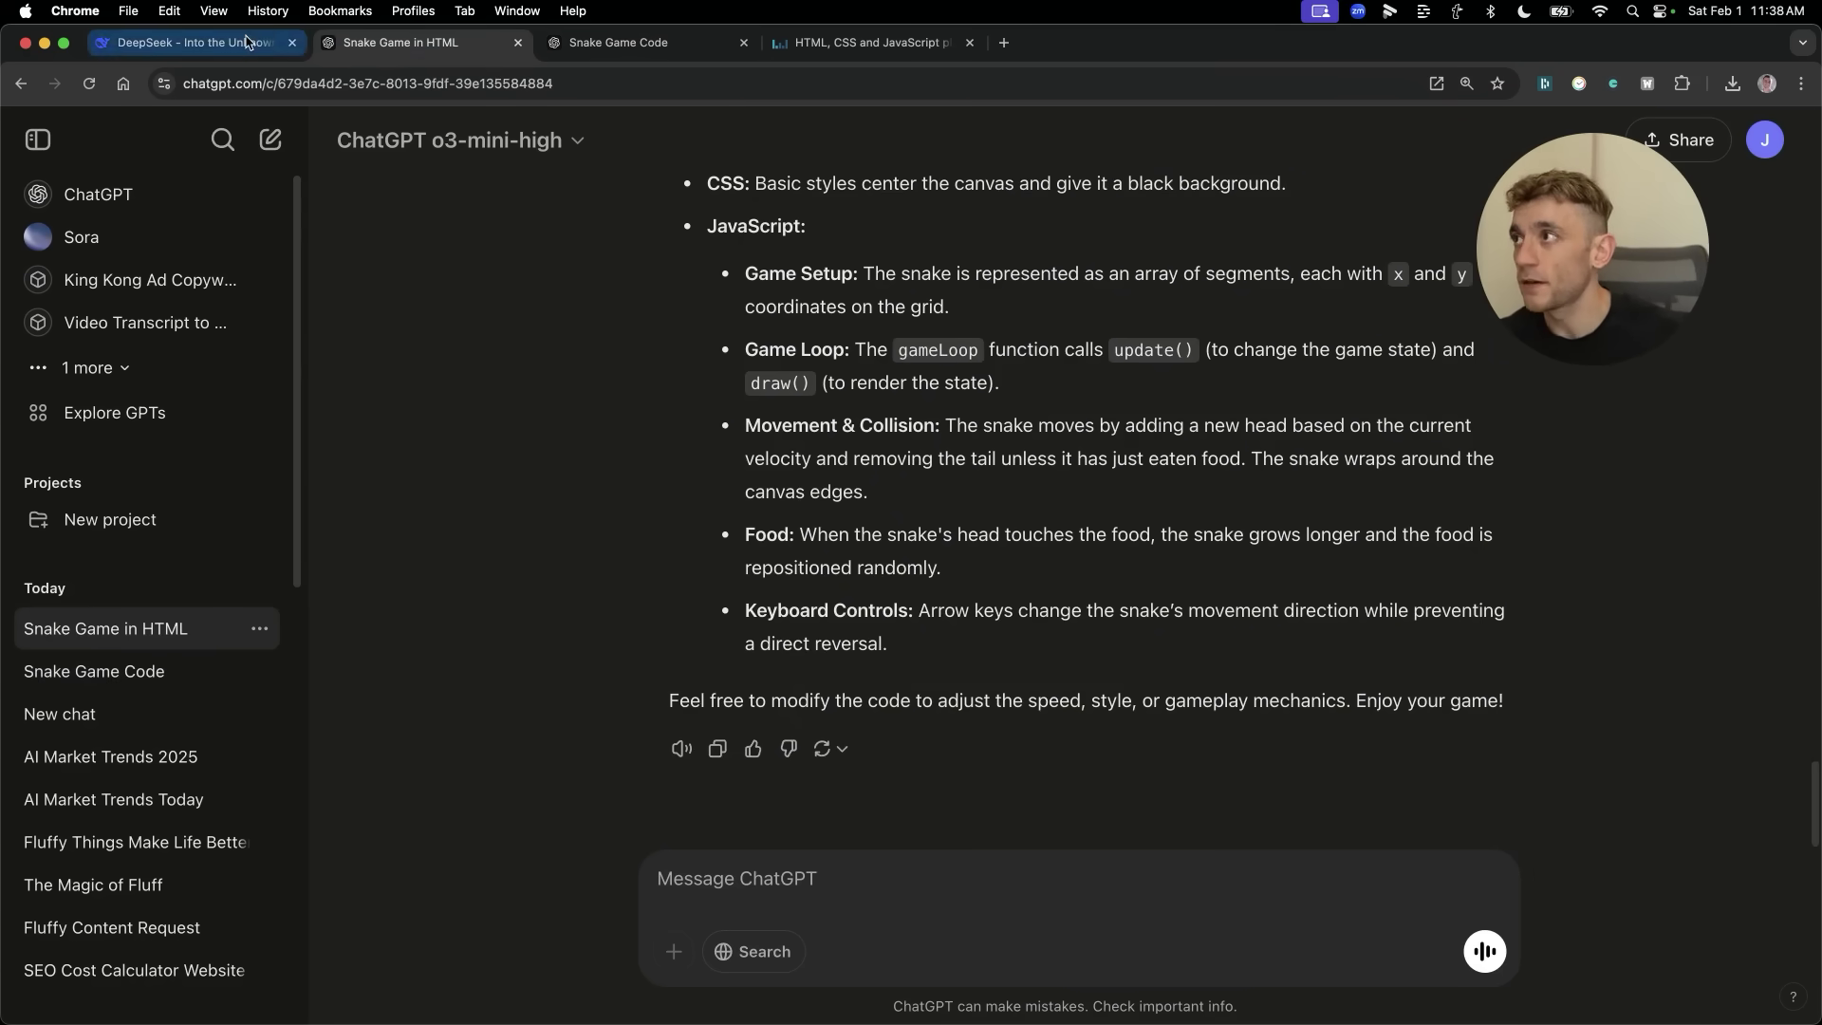
pyautogui.click(245, 42)
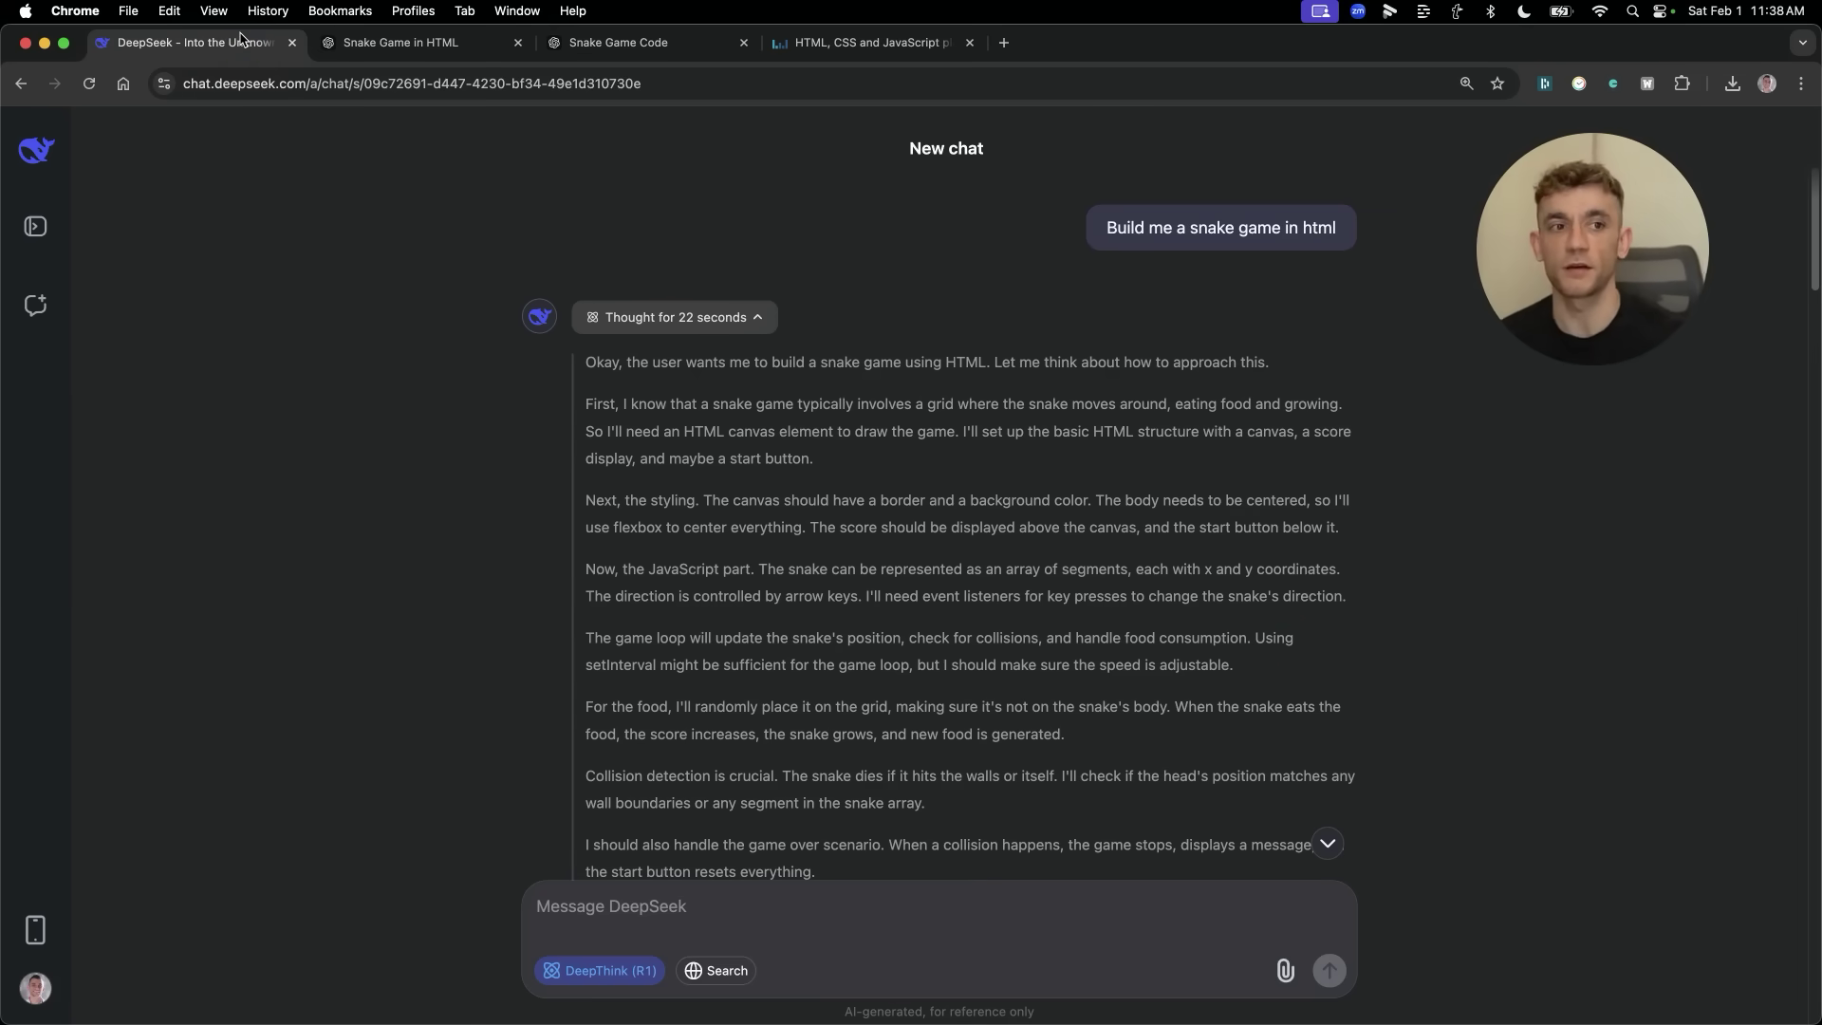
# Close the Liveweave playground tab, confirming Leave, and return to DeepSeek.
pyautogui.click(870, 42)
pyautogui.press('super+r')
pyautogui.click(966, 390)
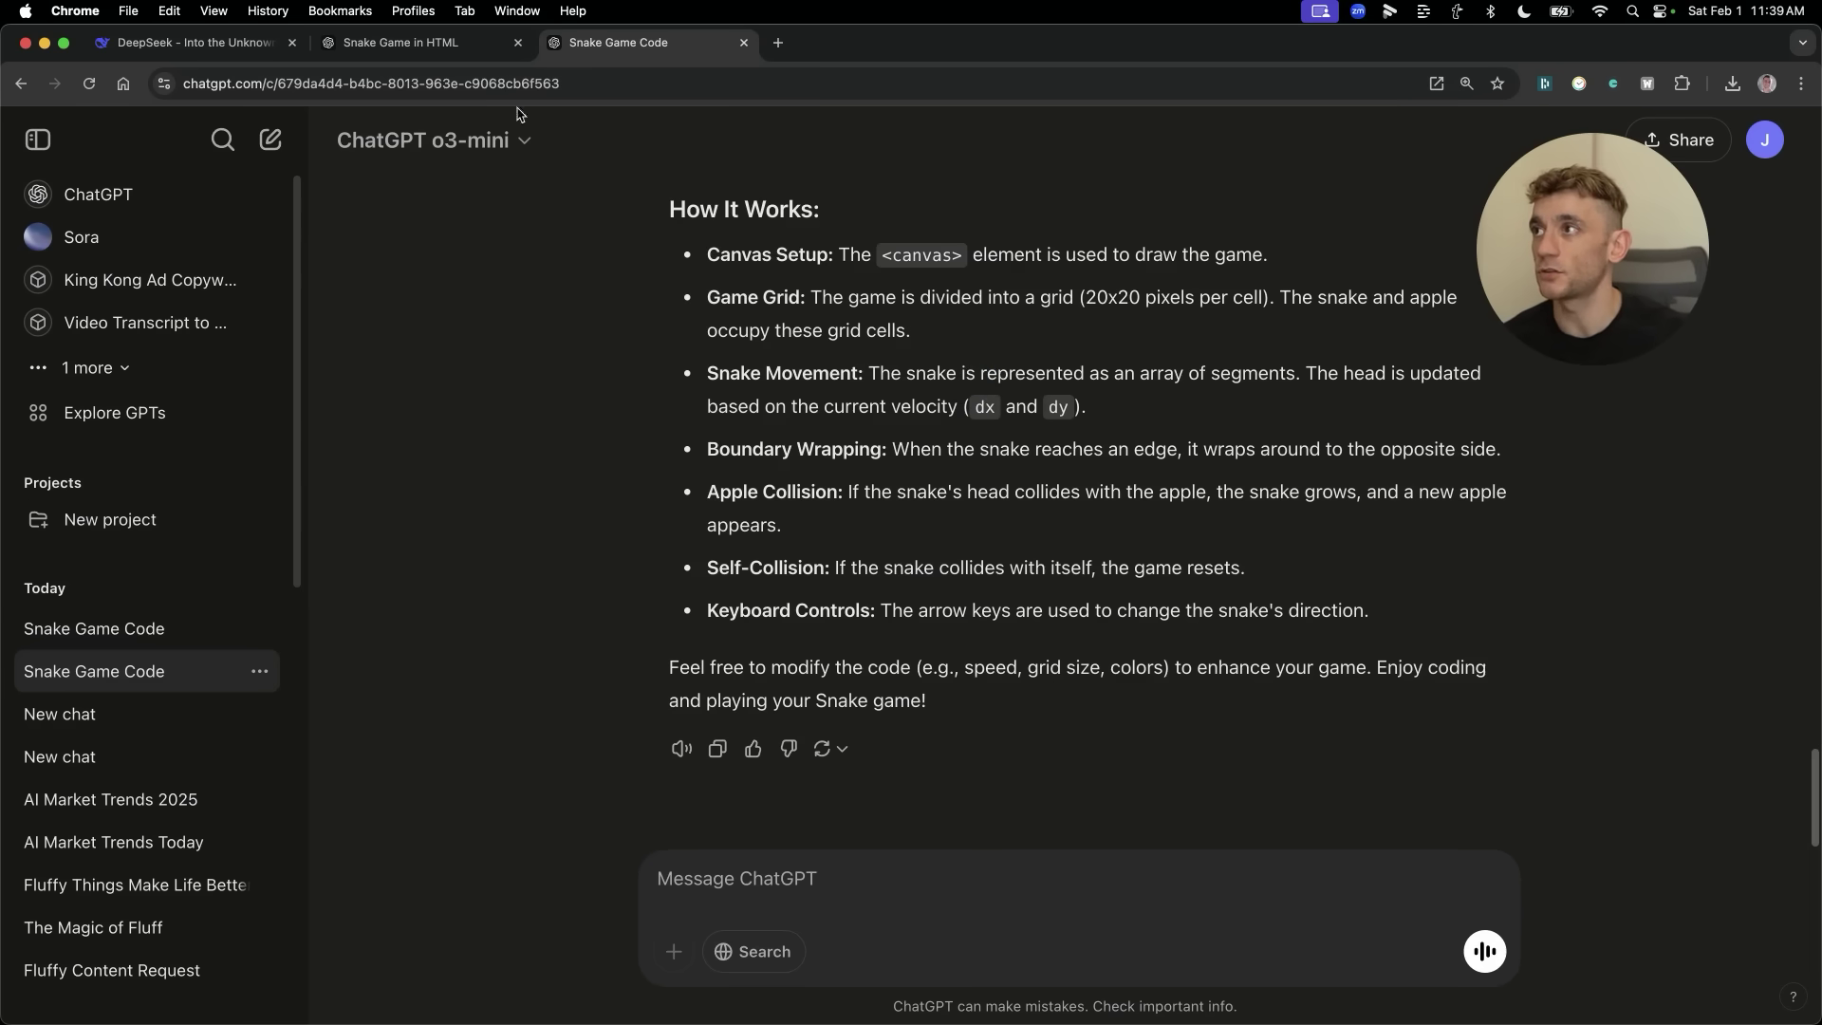
pyautogui.click(224, 44)
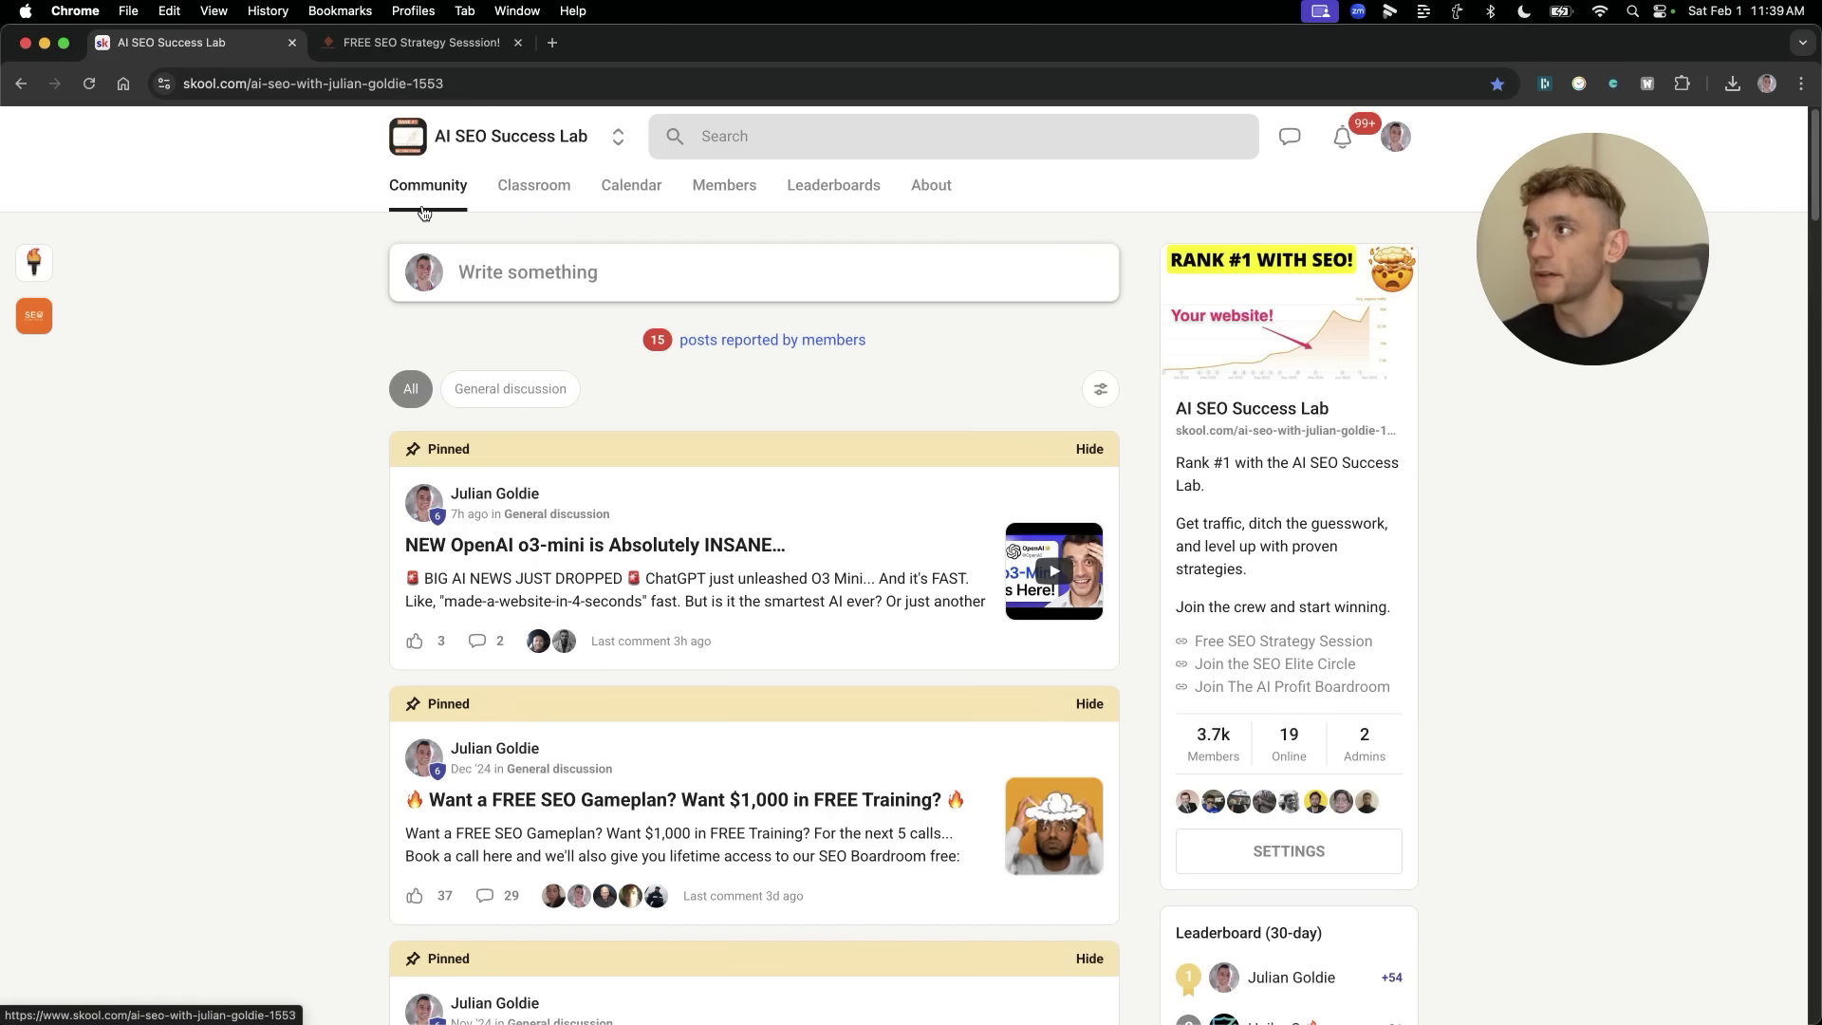
# View the community's Classroom, then switch to the FREE SEO Strategy Session tab.
pyautogui.click(539, 195)
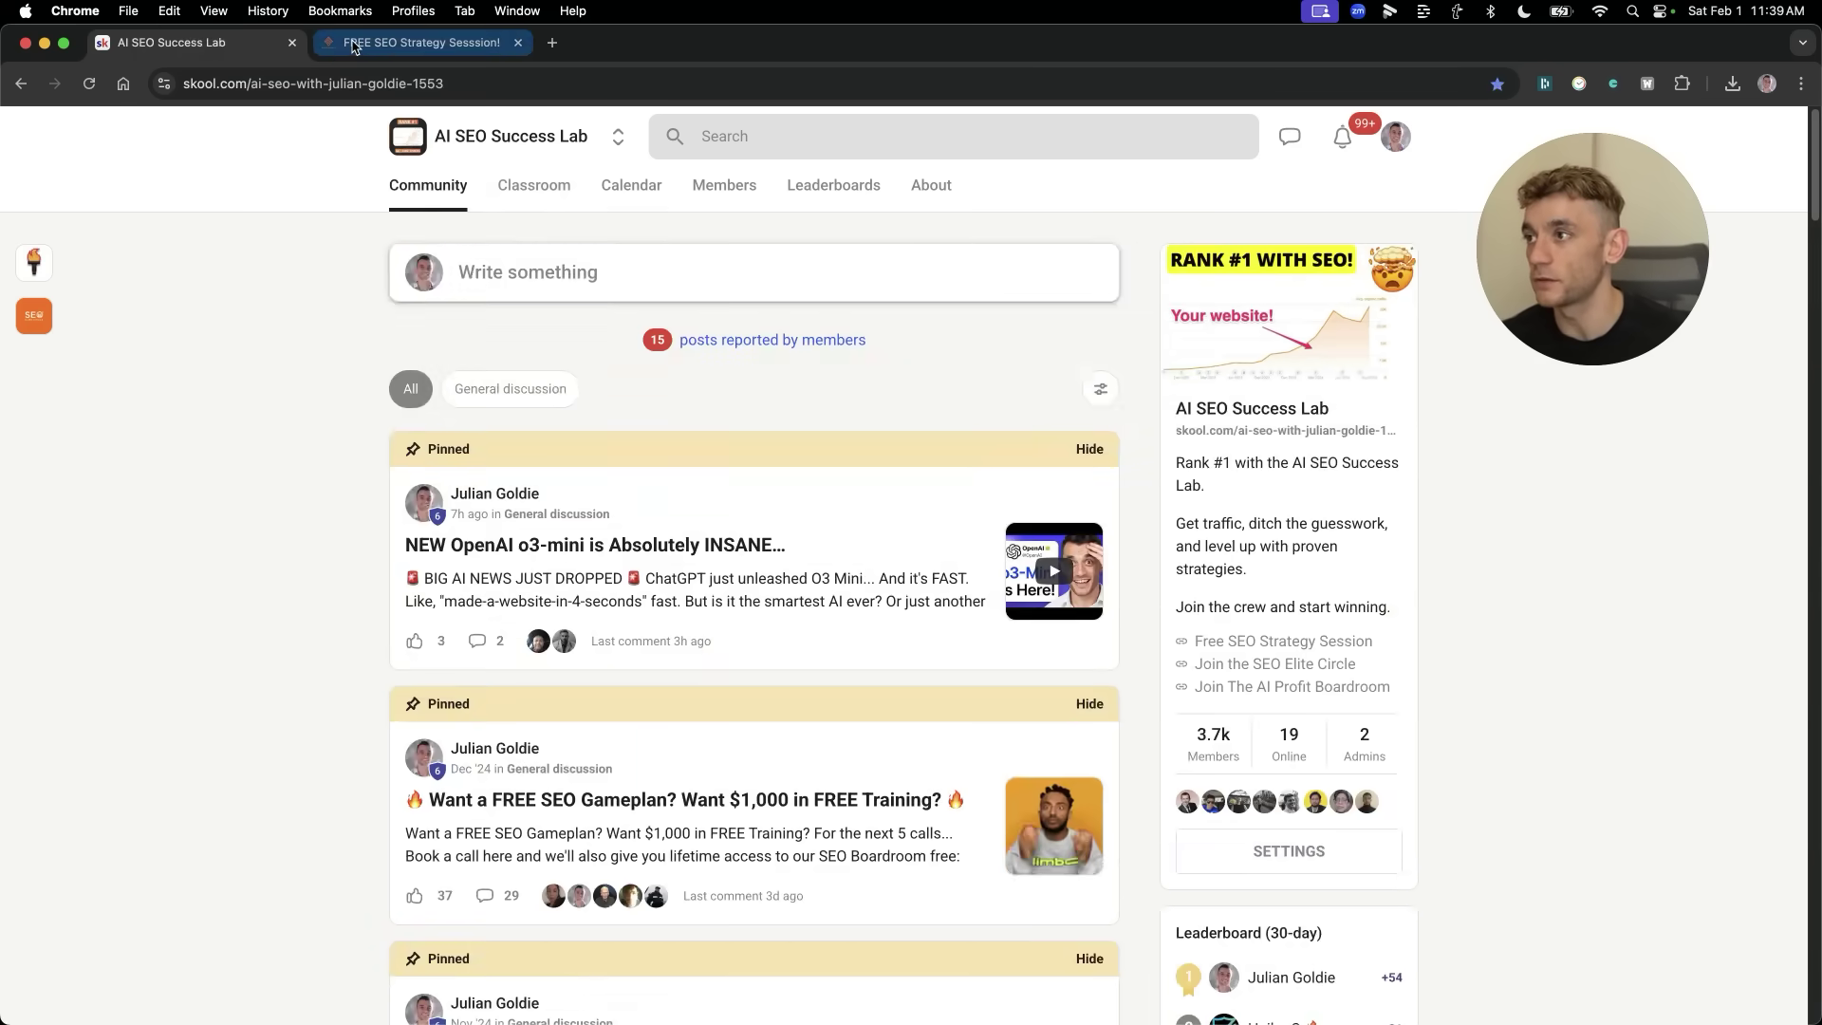
pyautogui.click(351, 43)
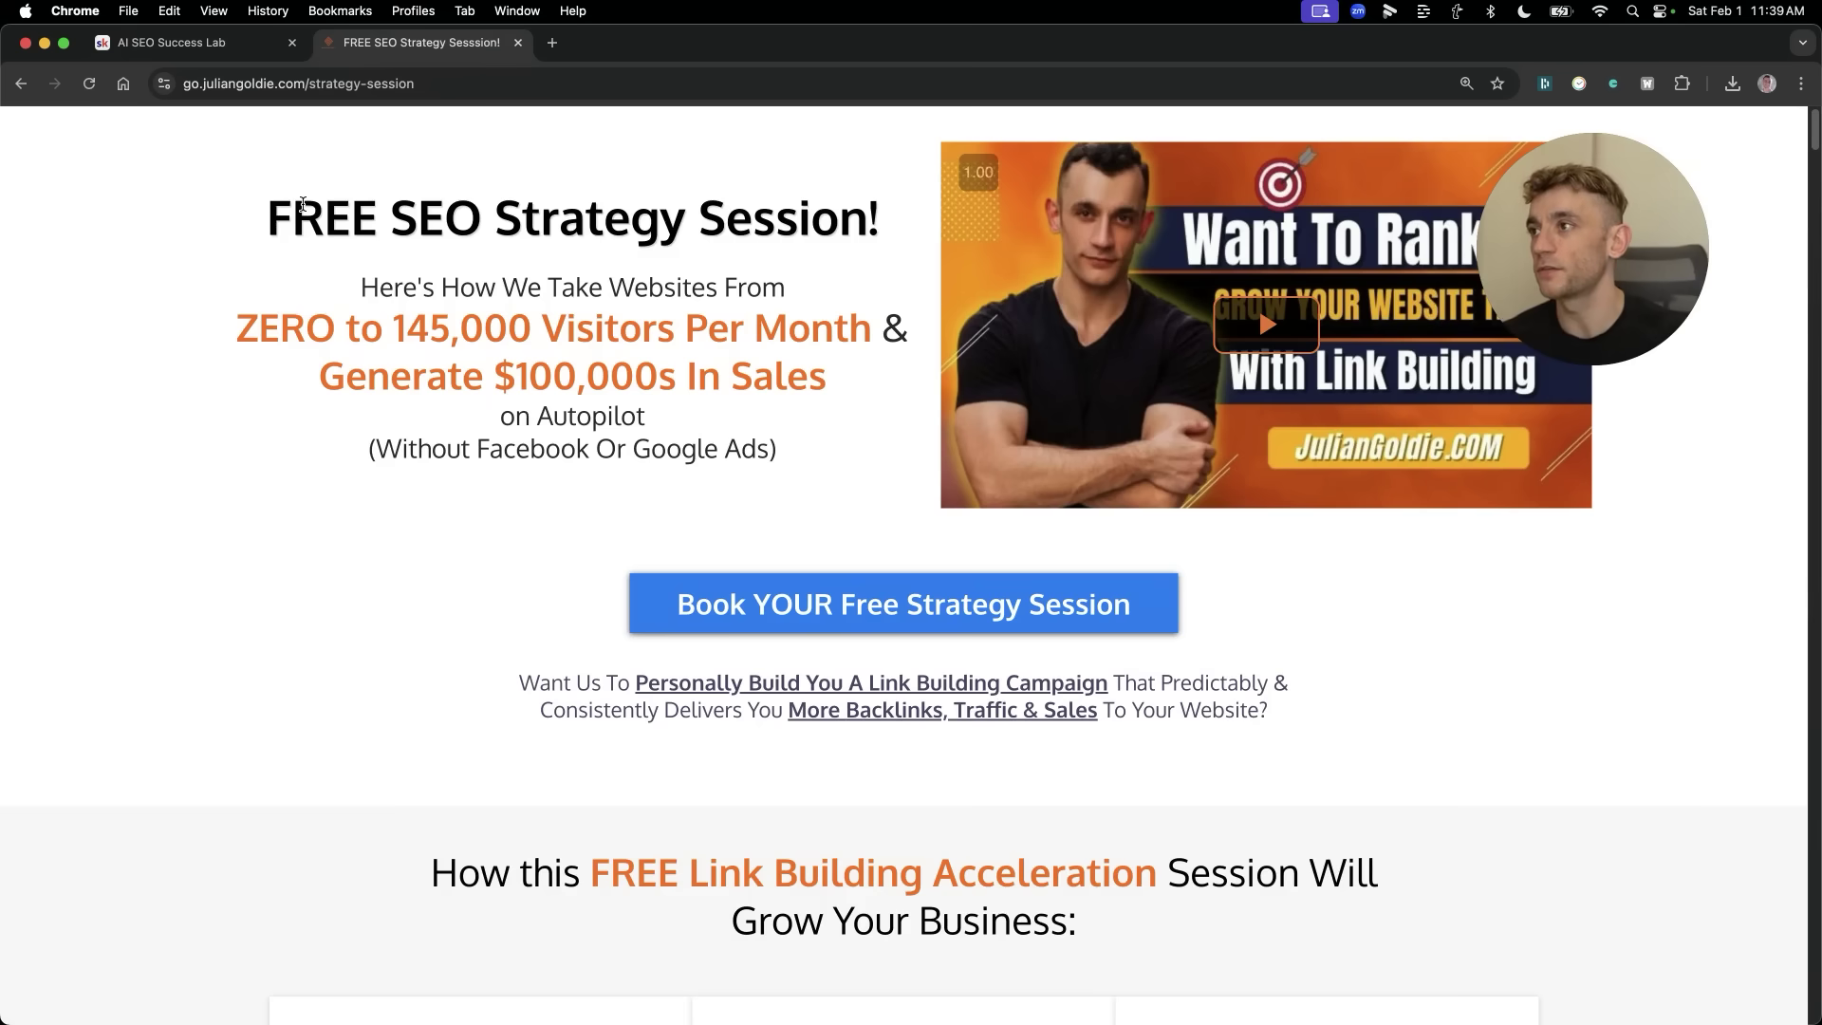
# Scroll past the link-building benefits and case studies down to the video testimonial grid.
pyautogui.scroll(-8, 655, 537)
pyautogui.scroll(3, 666, 540)
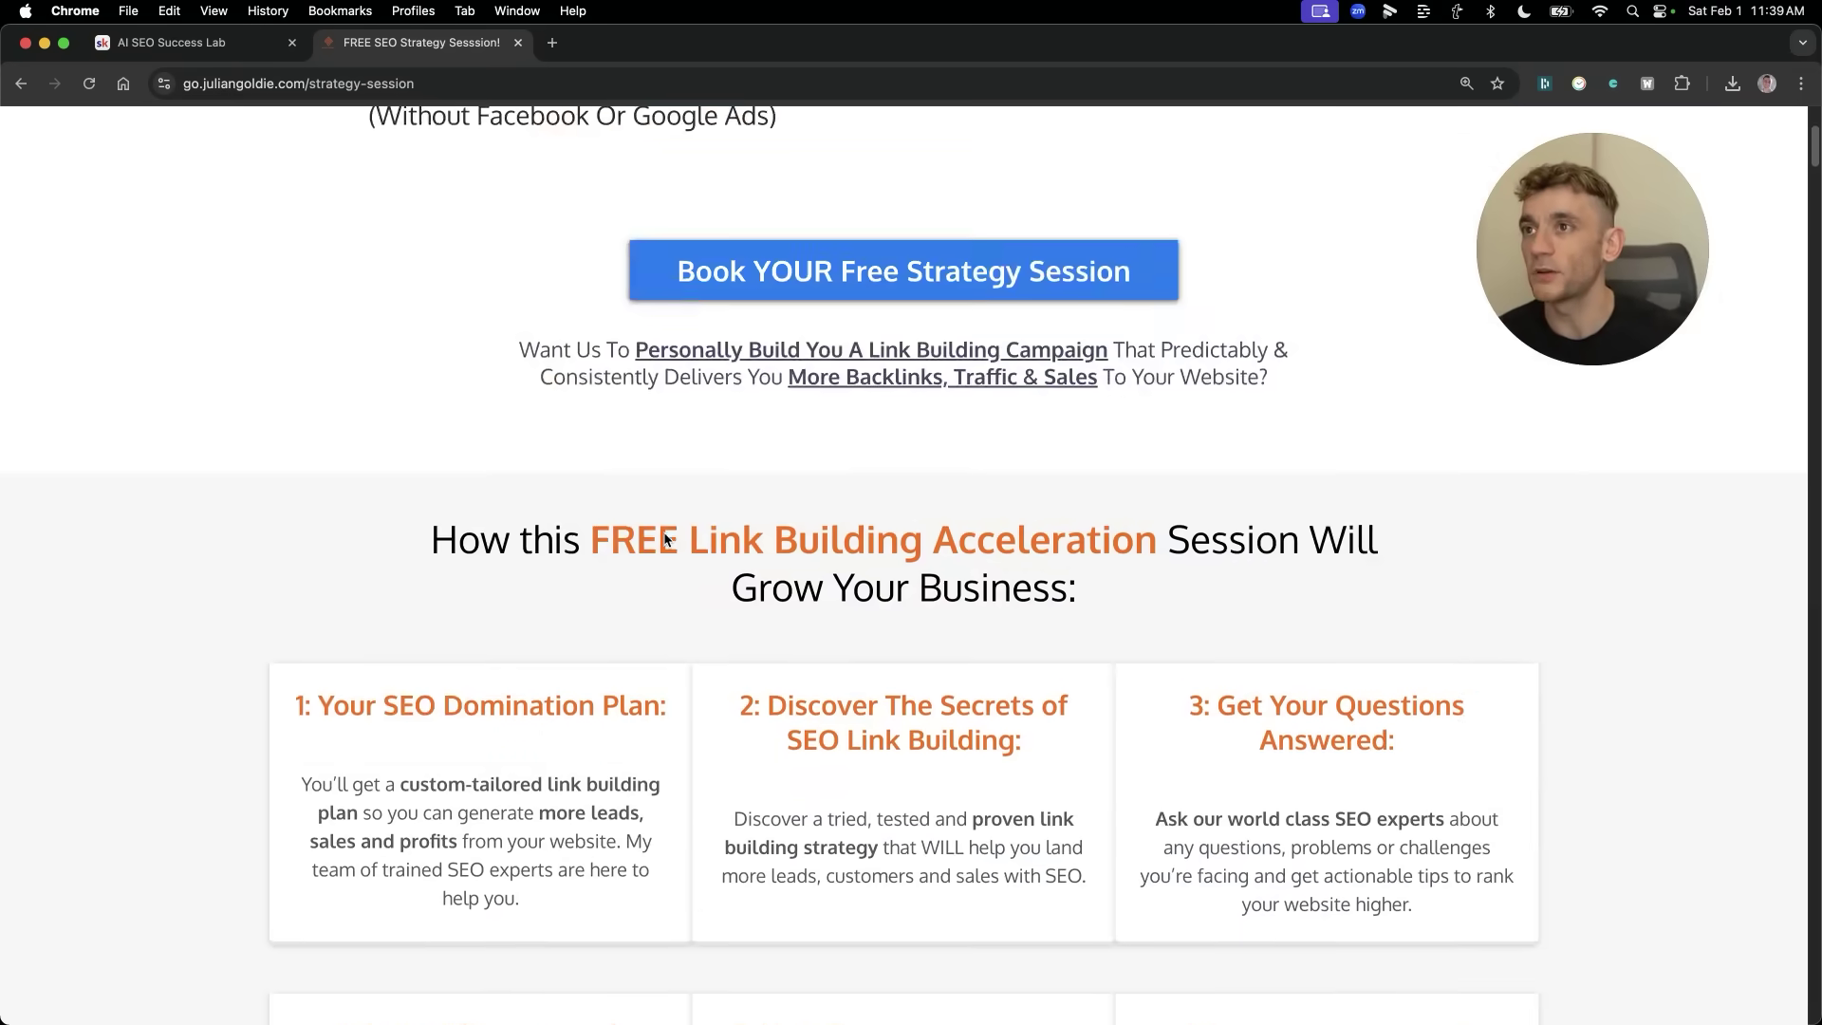
pyautogui.scroll(-2, 690, 582)
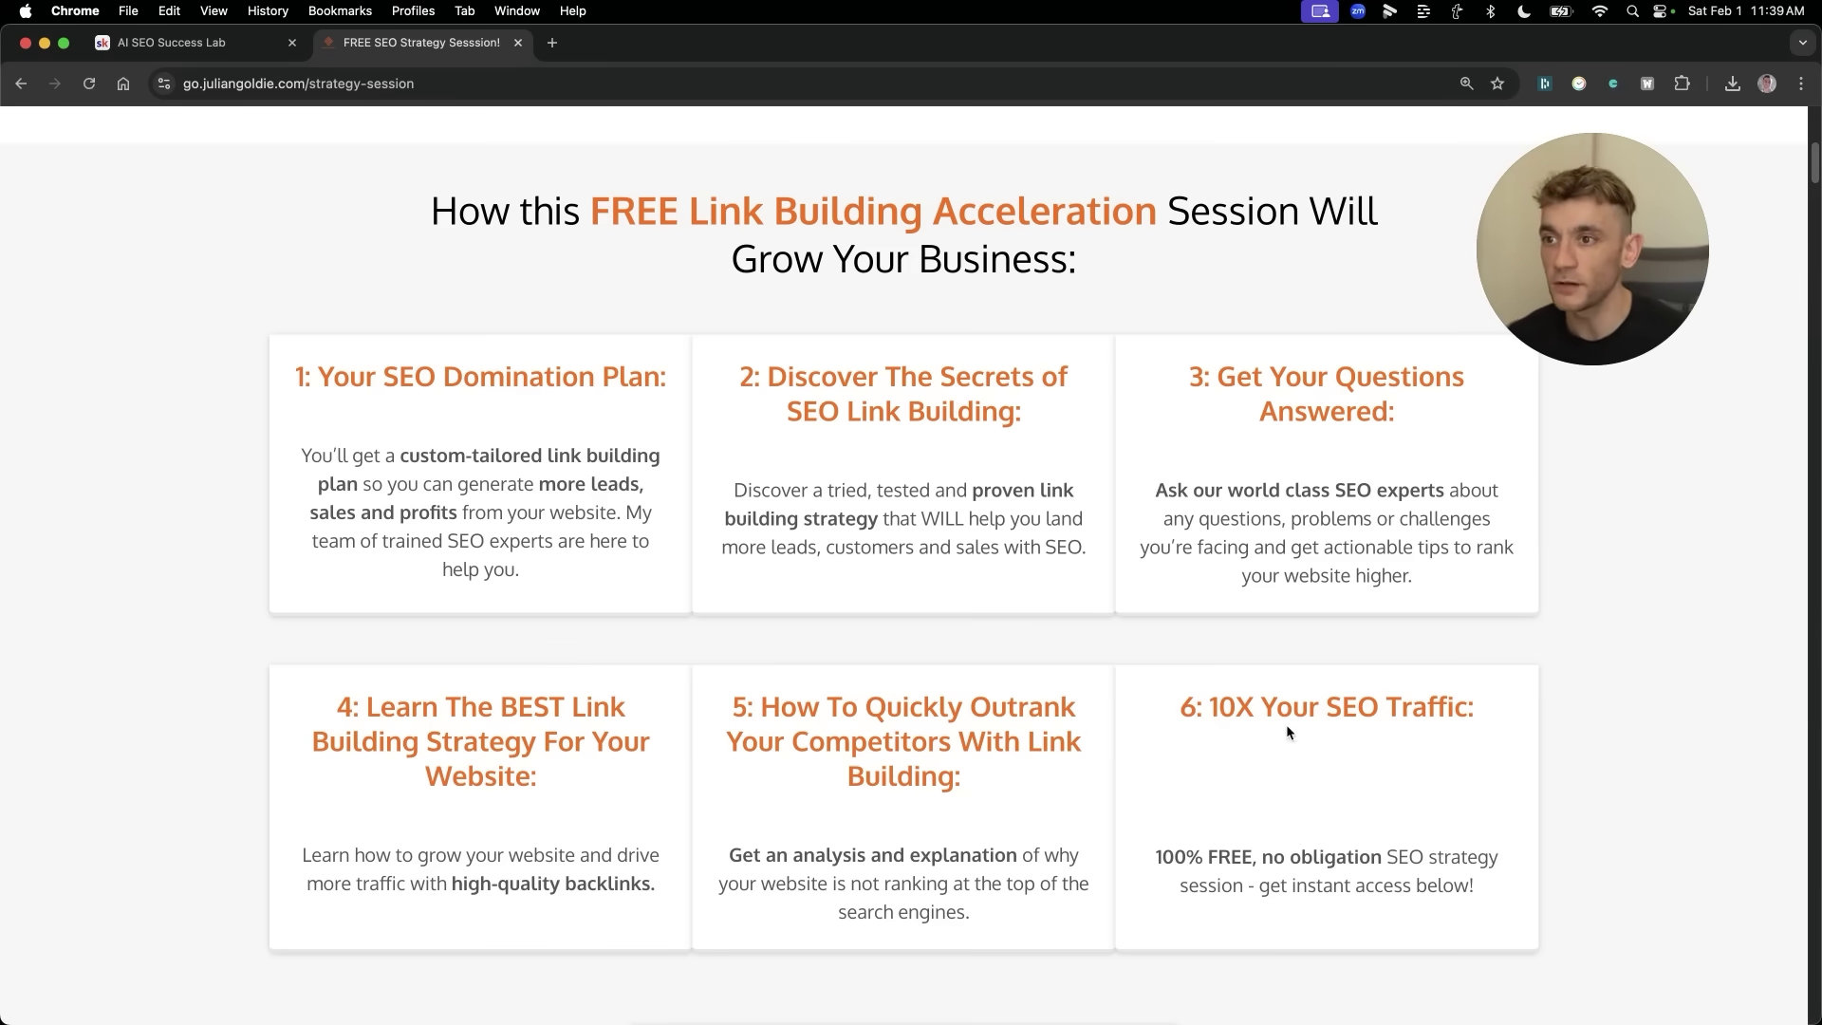
pyautogui.scroll(-20, 1297, 836)
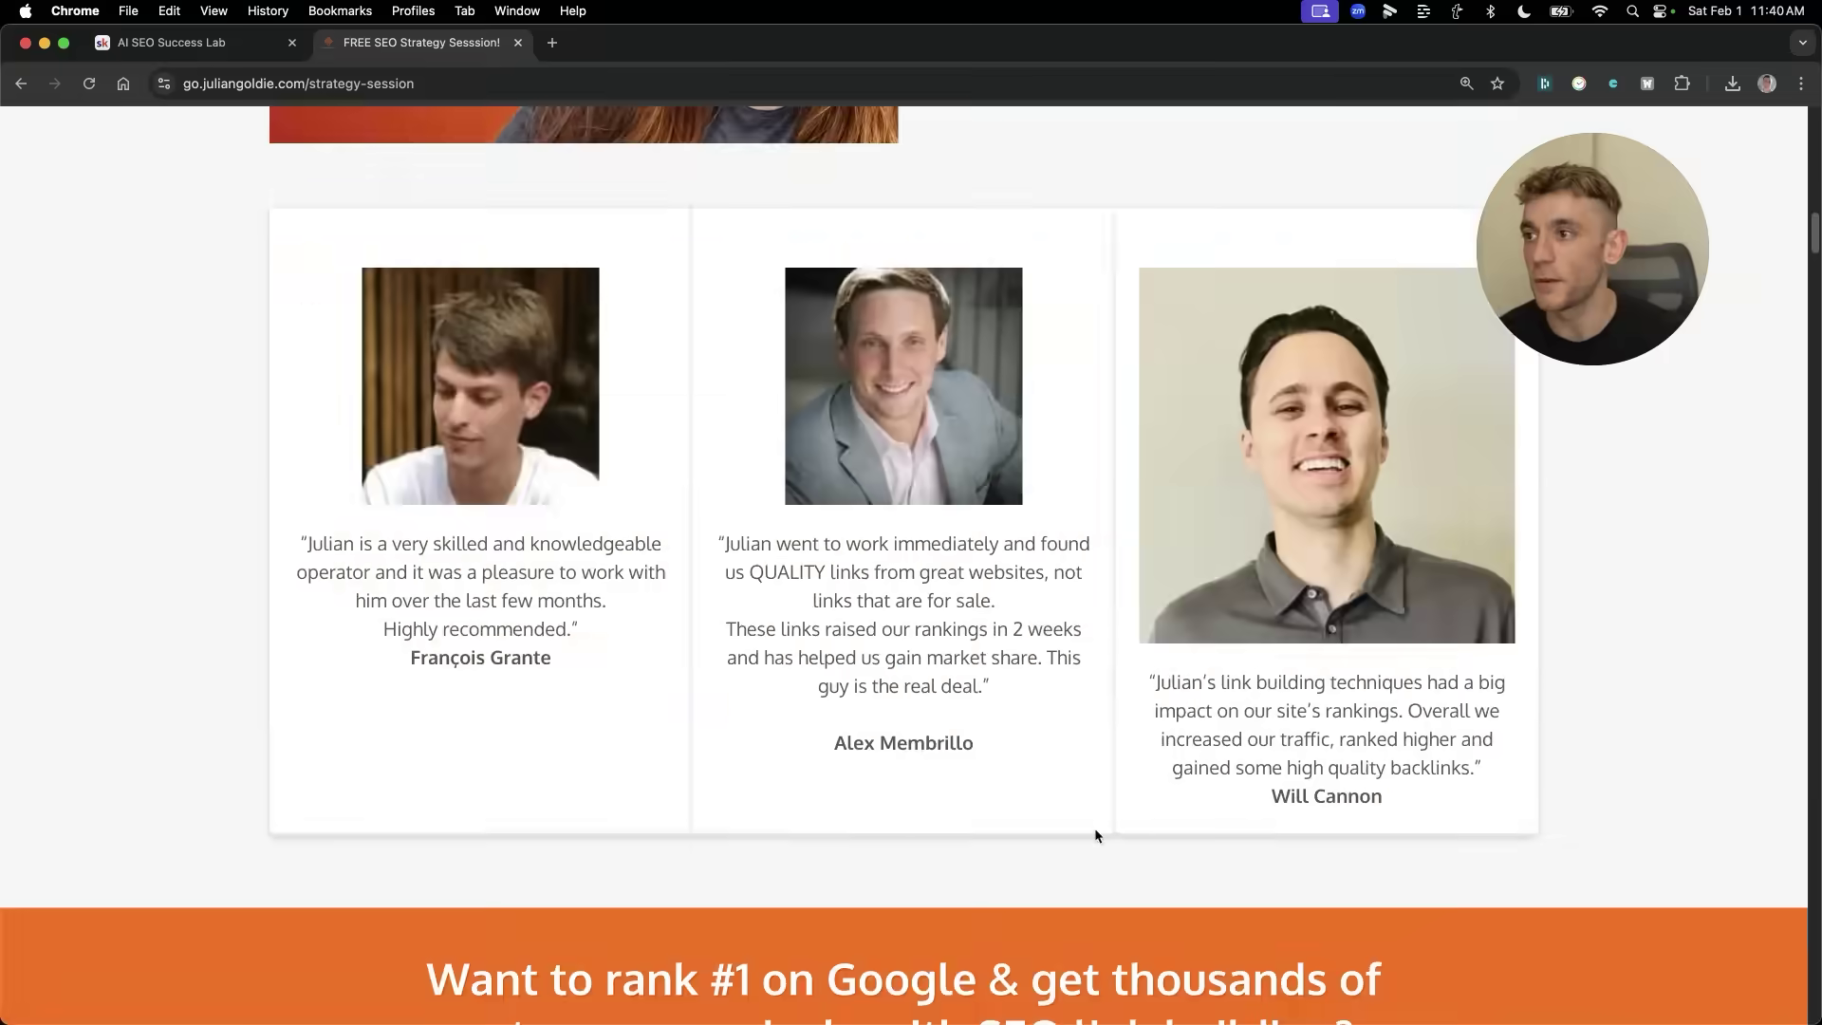
pyautogui.scroll(-20, 996, 881)
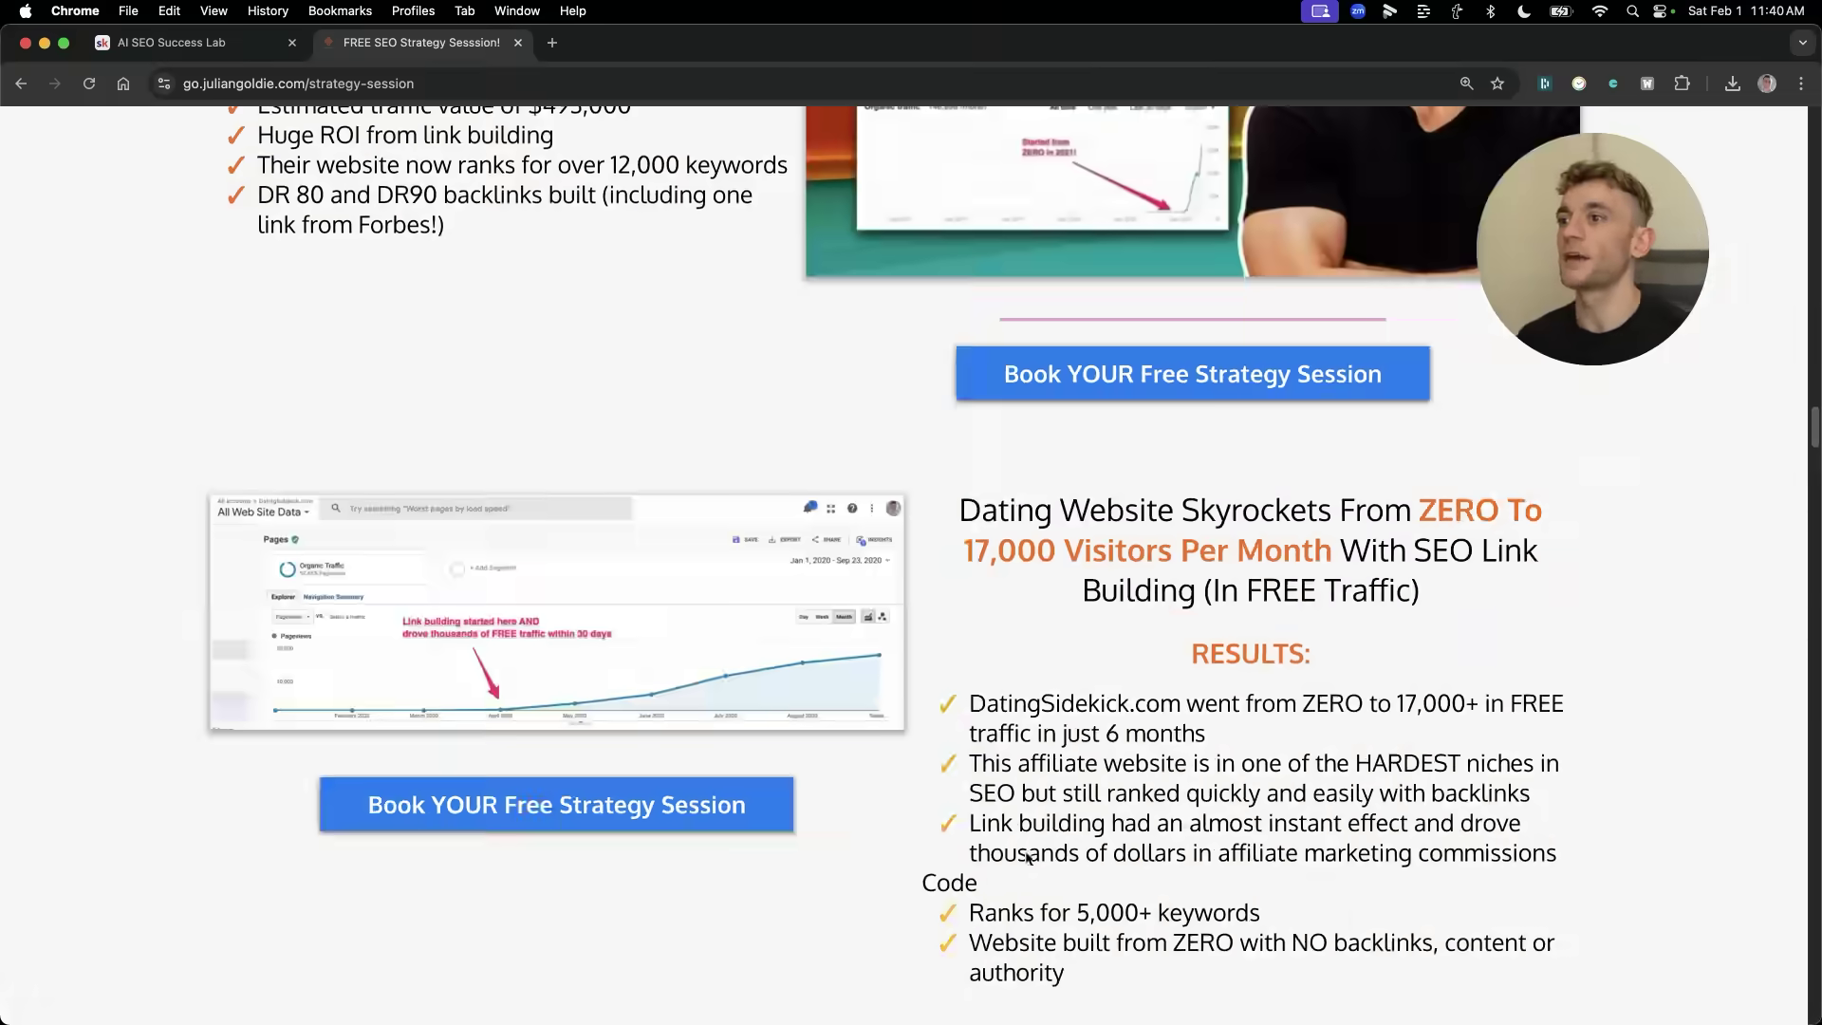
pyautogui.scroll(-10, 1229, 870)
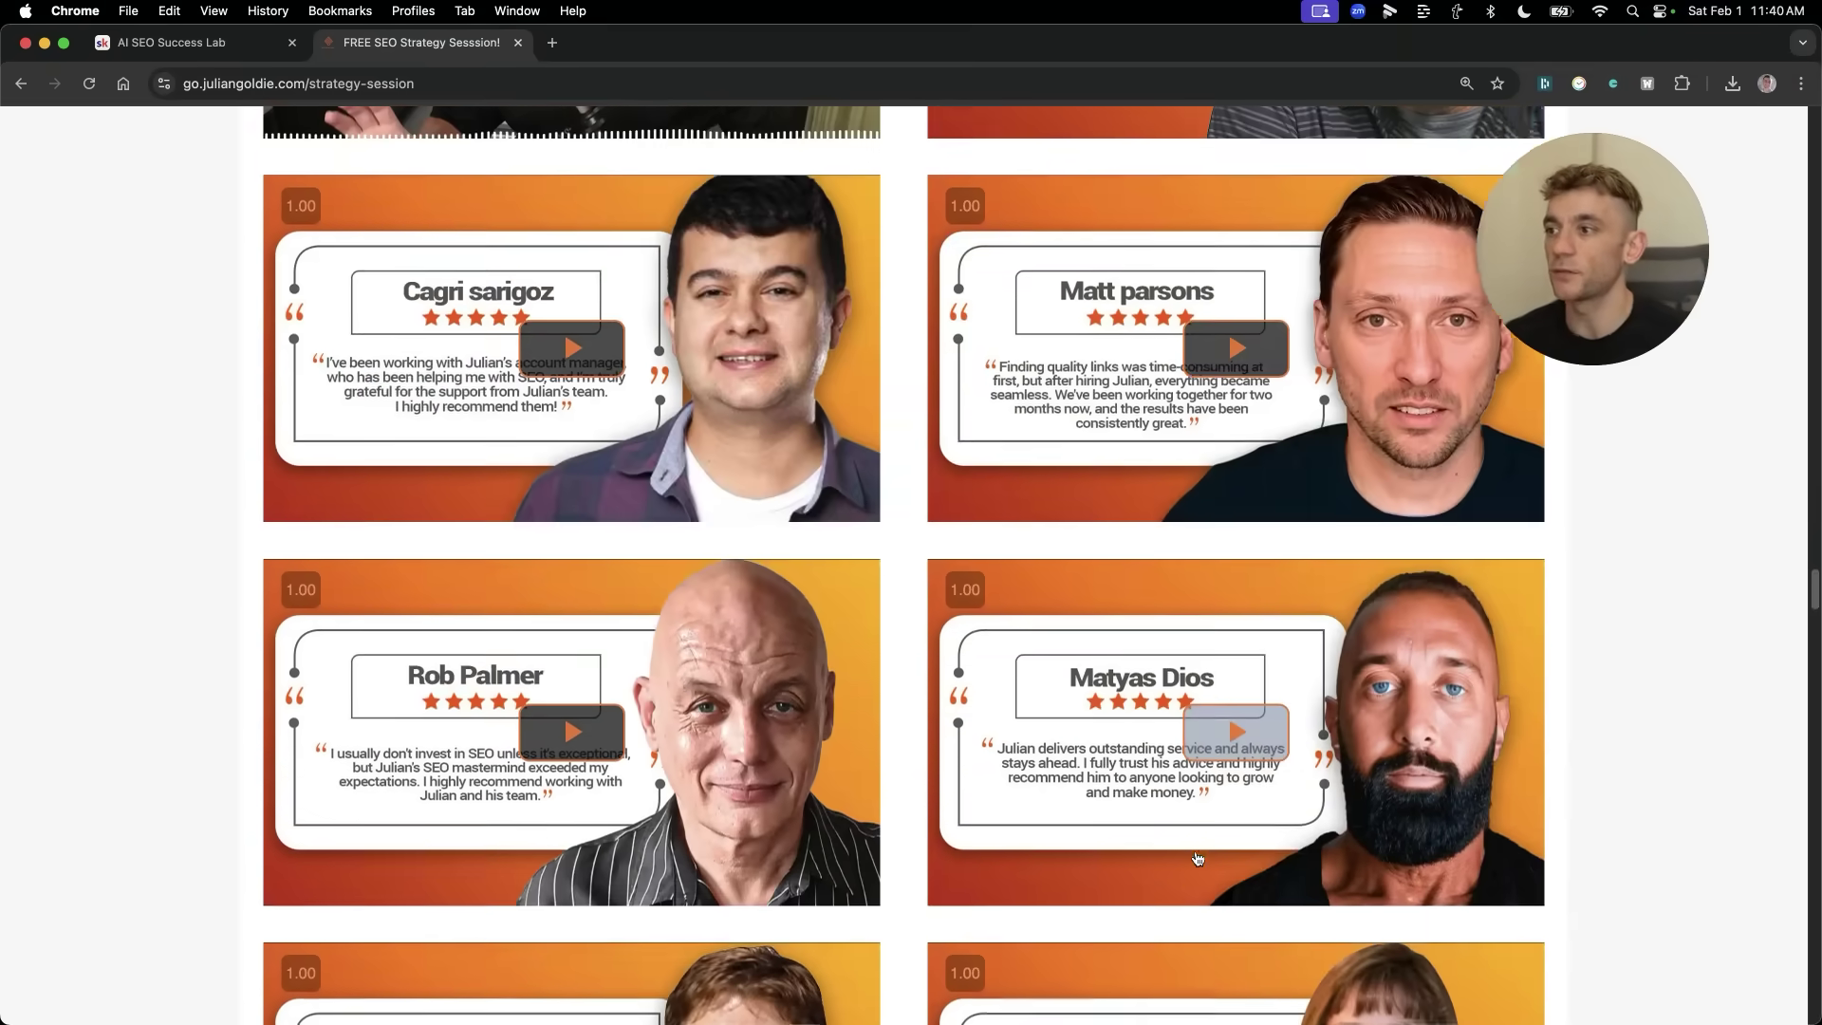